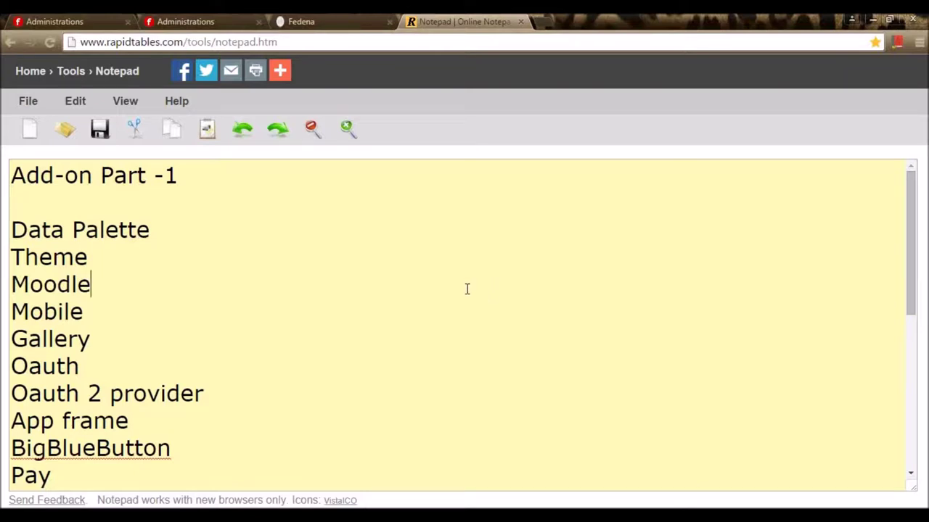
Review the add-on checklist in the notepad, then return to Fedena's School A administration page
{"action": "scroll", "coordinate": [467, 290], "scroll_direction": "down", "scroll_amount": 5}
{"action": "scroll", "coordinate": [468, 290], "scroll_direction": "up", "scroll_amount": 5}
{"action": "left_click", "coordinate": [238, 19]}
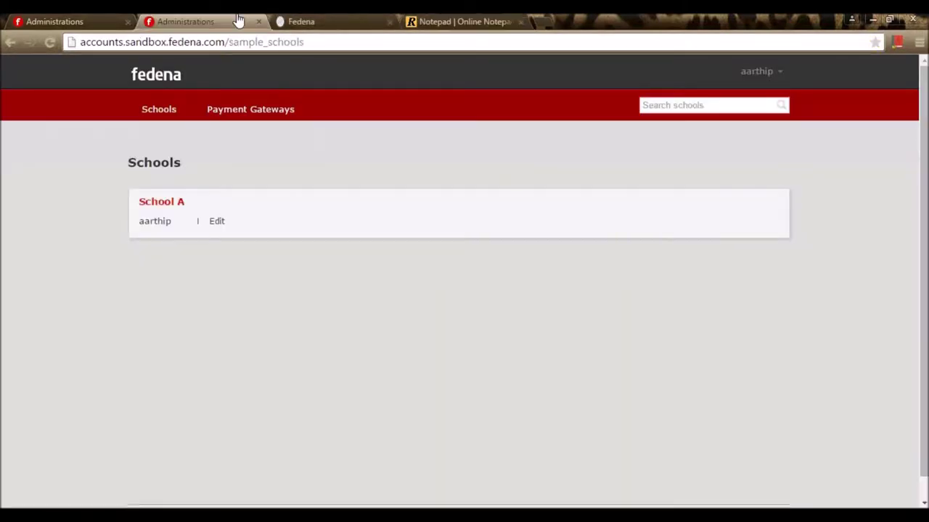
Save School A's plugin list with every plugin ticked, then go to the School Two dashboard
{"action": "left_click", "coordinate": [167, 205]}
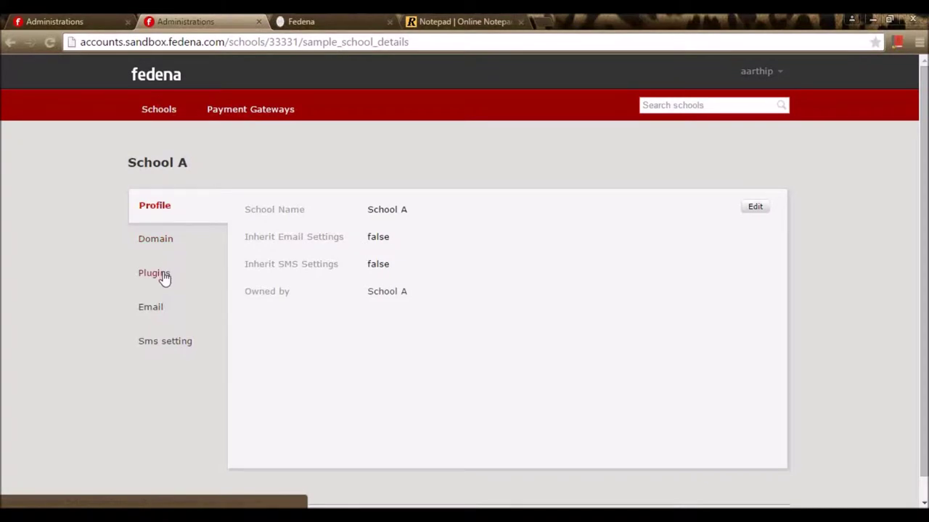
{"action": "left_click", "coordinate": [163, 277]}
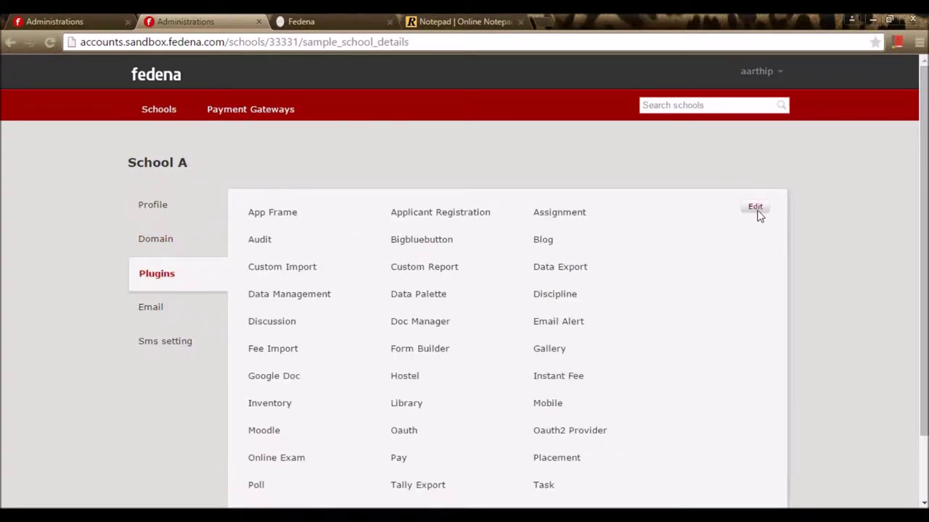
{"action": "left_click", "coordinate": [756, 208]}
{"action": "scroll", "coordinate": [622, 242], "scroll_direction": "down", "scroll_amount": 1}
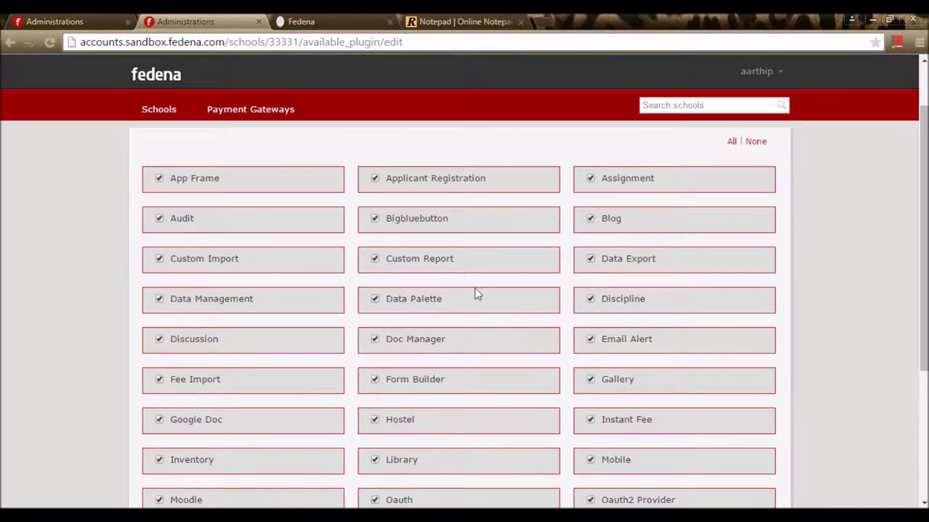
{"action": "scroll", "coordinate": [544, 290], "scroll_direction": "down", "scroll_amount": 3}
{"action": "left_click", "coordinate": [746, 443]}
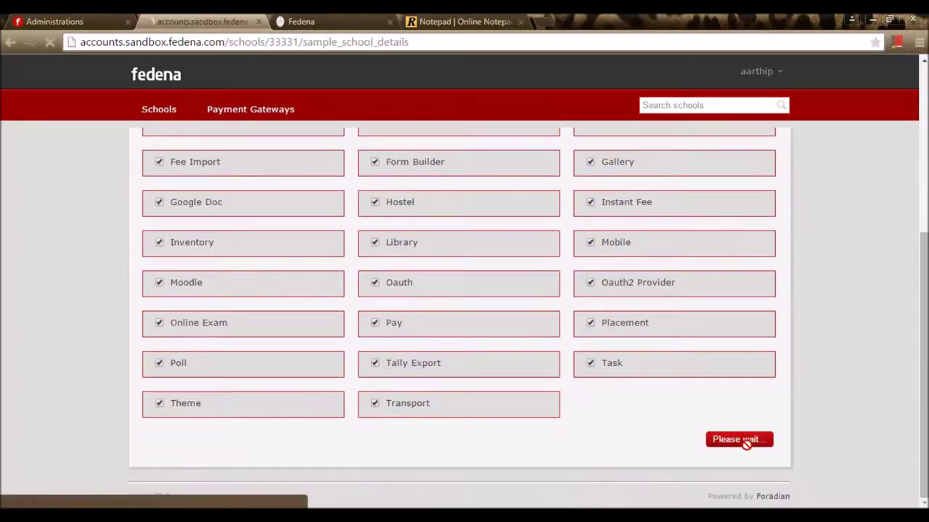
{"action": "left_click", "coordinate": [350, 20]}
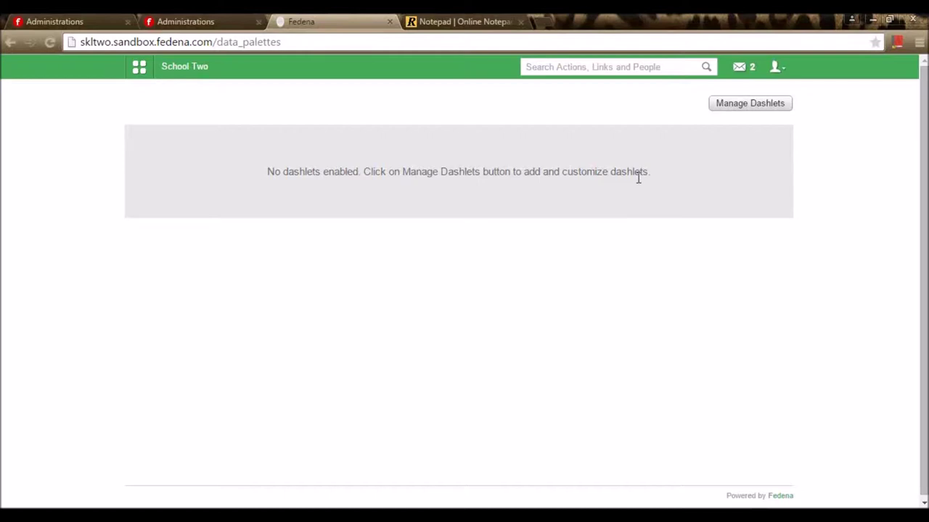
Enable eight dashlets: Absent Students, Leave Applications, Examinations, Fees Due, Admitted Students, Finance, Timetable, News
{"action": "left_click", "coordinate": [732, 108]}
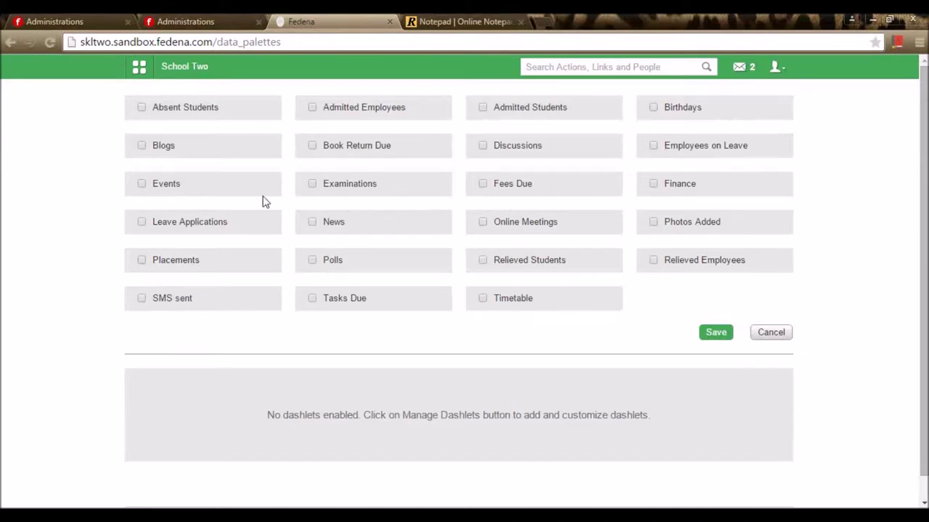
{"action": "scroll", "coordinate": [559, 248], "scroll_direction": "down", "scroll_amount": 1}
{"action": "scroll", "coordinate": [565, 255], "scroll_direction": "up", "scroll_amount": 1}
{"action": "left_click", "coordinate": [141, 107]}
{"action": "left_click", "coordinate": [141, 221]}
{"action": "left_click", "coordinate": [312, 184]}
{"action": "left_click", "coordinate": [483, 184]}
{"action": "left_click", "coordinate": [482, 107]}
{"action": "left_click", "coordinate": [655, 185]}
{"action": "left_click", "coordinate": [482, 298]}
{"action": "left_click", "coordinate": [312, 222]}
{"action": "left_click", "coordinate": [714, 332]}
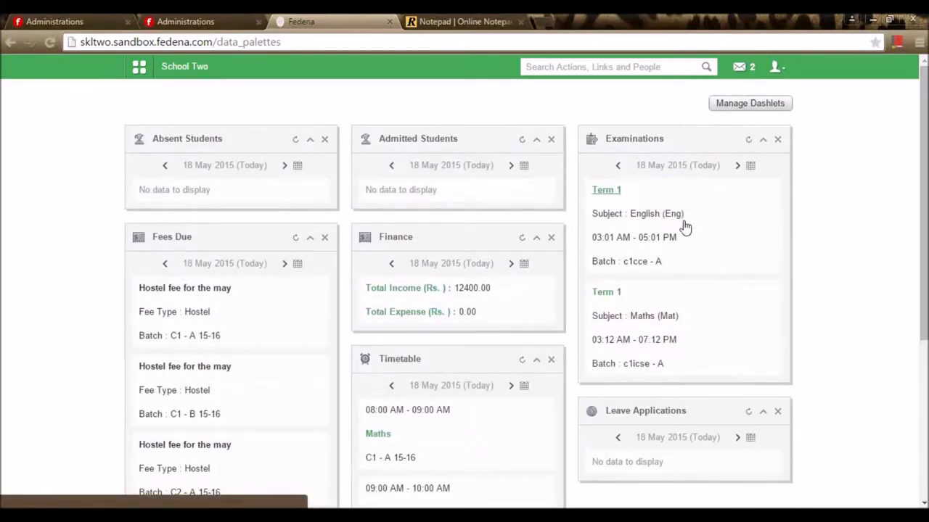
Look over the new dashlets on School Two's dashboard, then return to School A's administration page
{"action": "scroll", "coordinate": [694, 296], "scroll_direction": "down", "scroll_amount": 4}
{"action": "scroll", "coordinate": [694, 293], "scroll_direction": "up", "scroll_amount": 4}
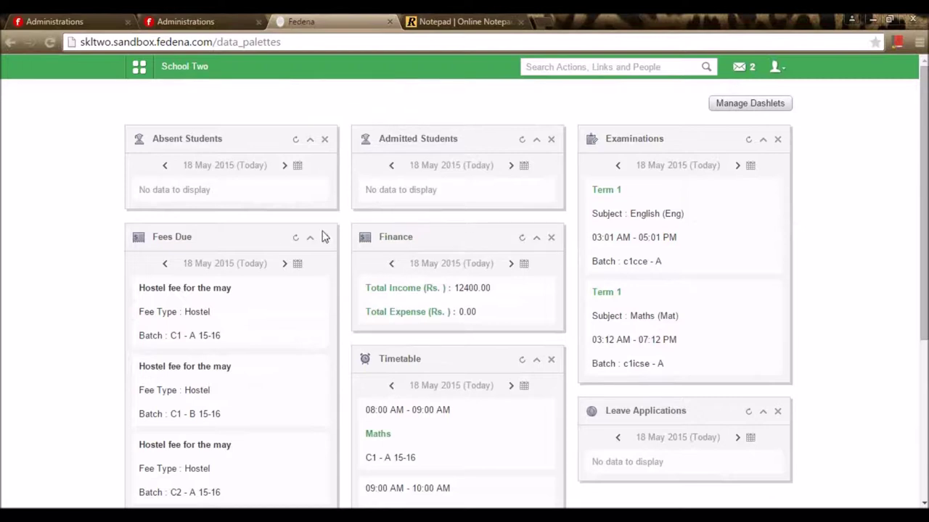
{"action": "scroll", "coordinate": [232, 280], "scroll_direction": "down", "scroll_amount": 2}
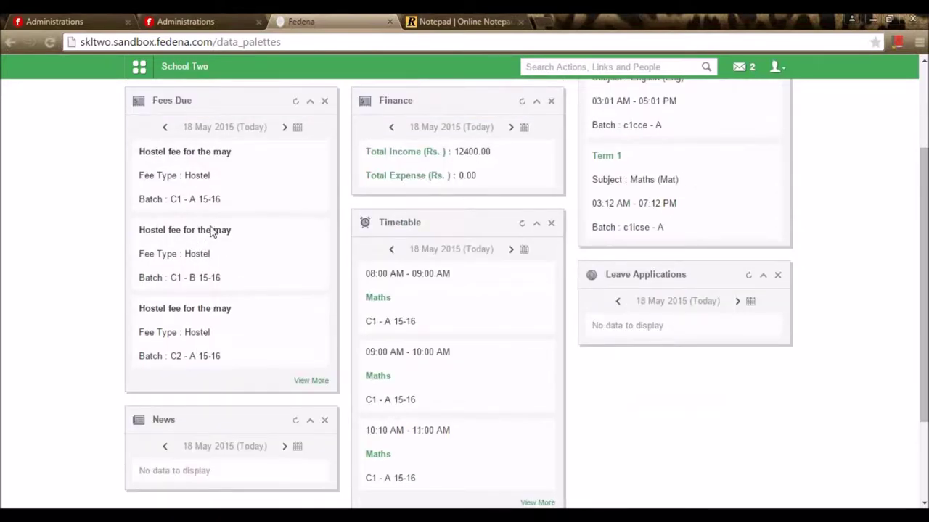
{"action": "scroll", "coordinate": [232, 225], "scroll_direction": "up", "scroll_amount": 1}
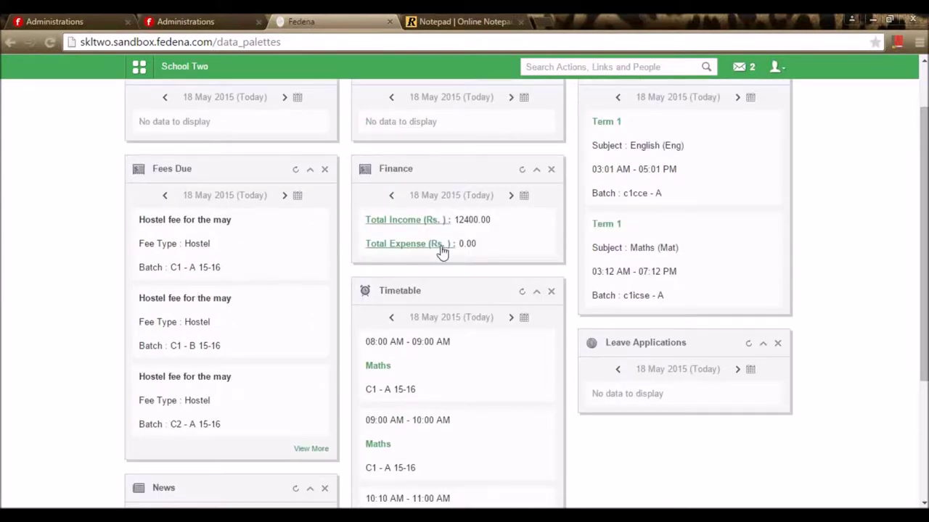
{"action": "scroll", "coordinate": [450, 290], "scroll_direction": "down", "scroll_amount": 2}
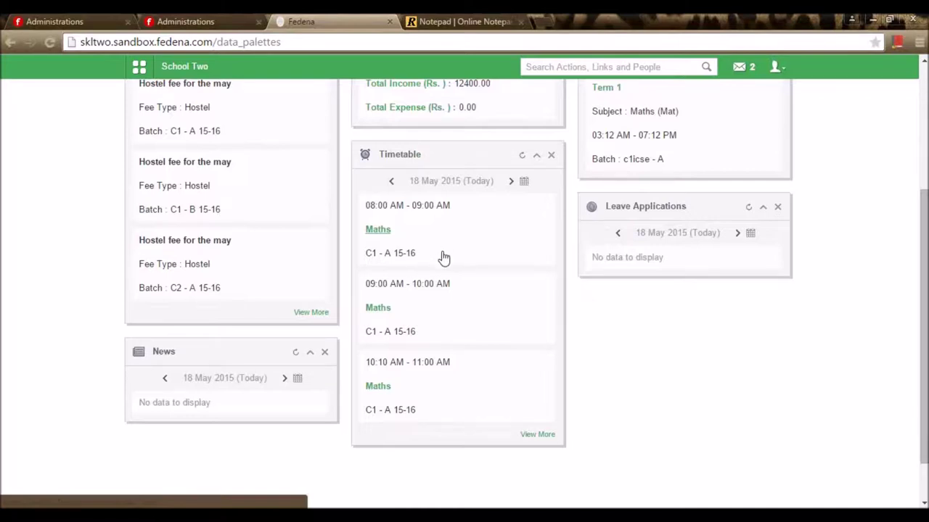
{"action": "scroll", "coordinate": [443, 276], "scroll_direction": "down", "scroll_amount": 1}
{"action": "scroll", "coordinate": [537, 288], "scroll_direction": "up", "scroll_amount": 3}
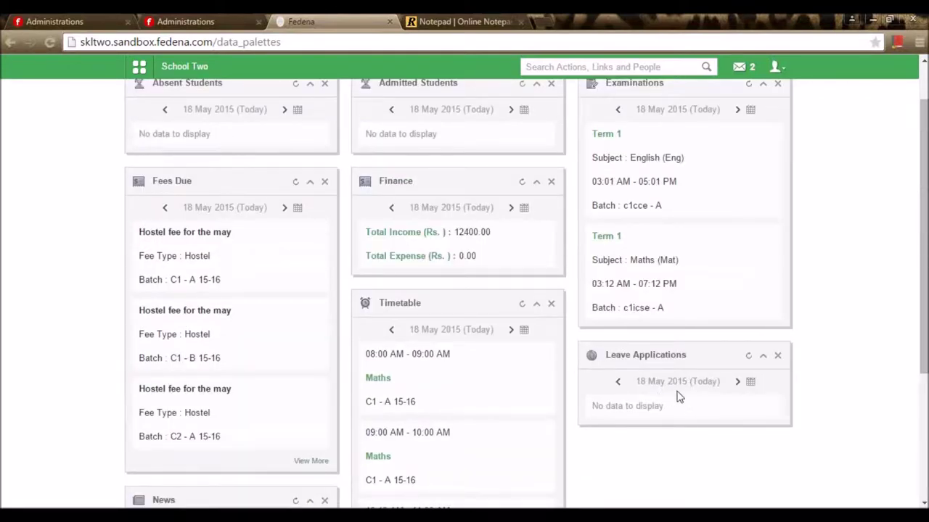
{"action": "scroll", "coordinate": [707, 407], "scroll_direction": "up", "scroll_amount": 1}
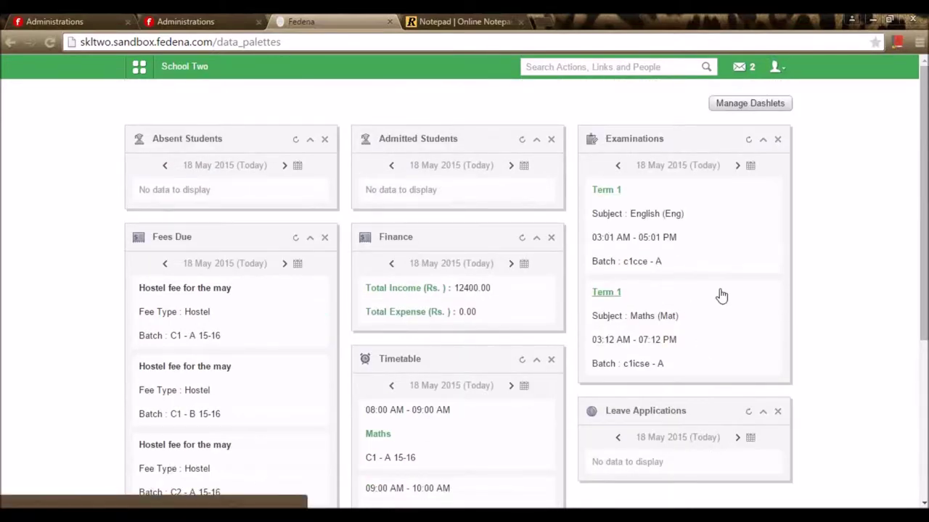
{"action": "scroll", "coordinate": [717, 290], "scroll_direction": "down", "scroll_amount": 4}
{"action": "scroll", "coordinate": [580, 378], "scroll_direction": "up", "scroll_amount": 1}
{"action": "scroll", "coordinate": [589, 396], "scroll_direction": "up", "scroll_amount": 3}
{"action": "key", "text": "ctrl+Tab"}
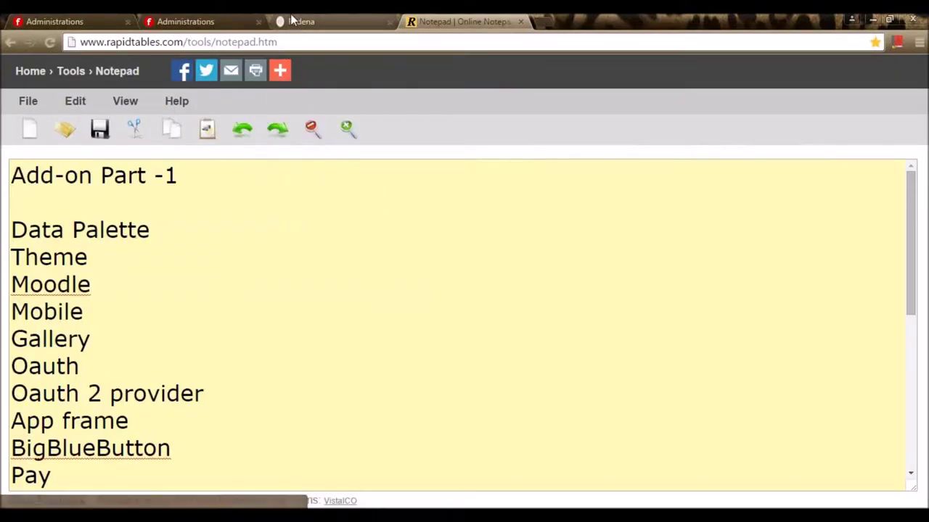
{"action": "left_click", "coordinate": [232, 22]}
Re-save School A's plugins with all ticked and return to School Two's dashboard
{"action": "left_click", "coordinate": [157, 310]}
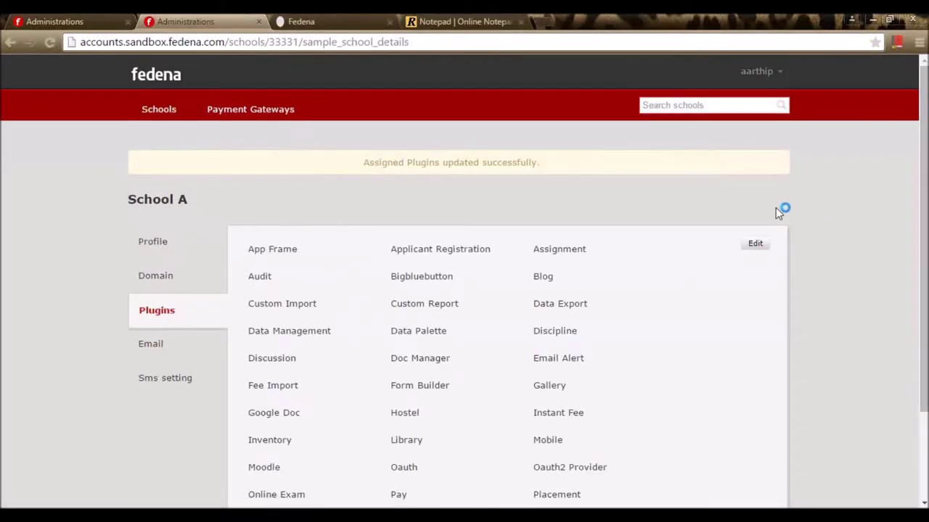
{"action": "left_click", "coordinate": [759, 247]}
{"action": "scroll", "coordinate": [747, 254], "scroll_direction": "down", "scroll_amount": 3}
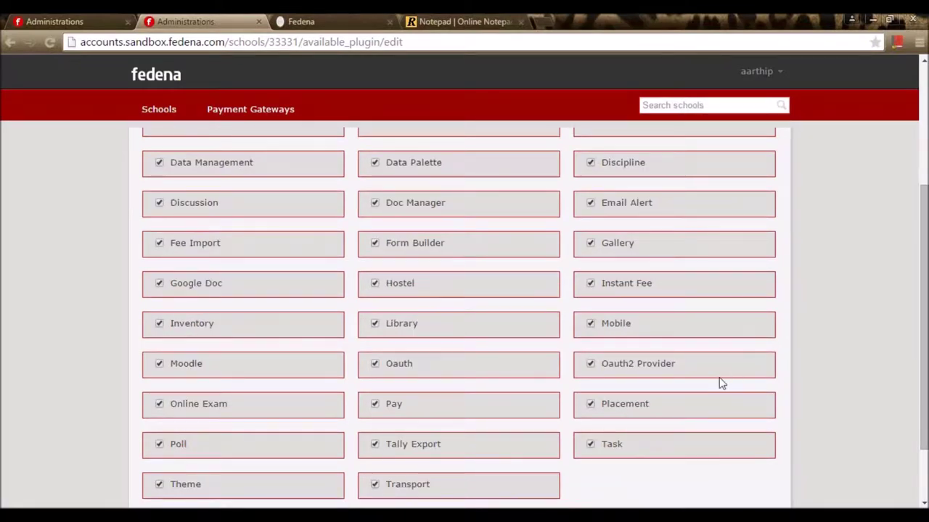
{"action": "scroll", "coordinate": [720, 383], "scroll_direction": "down", "scroll_amount": 1}
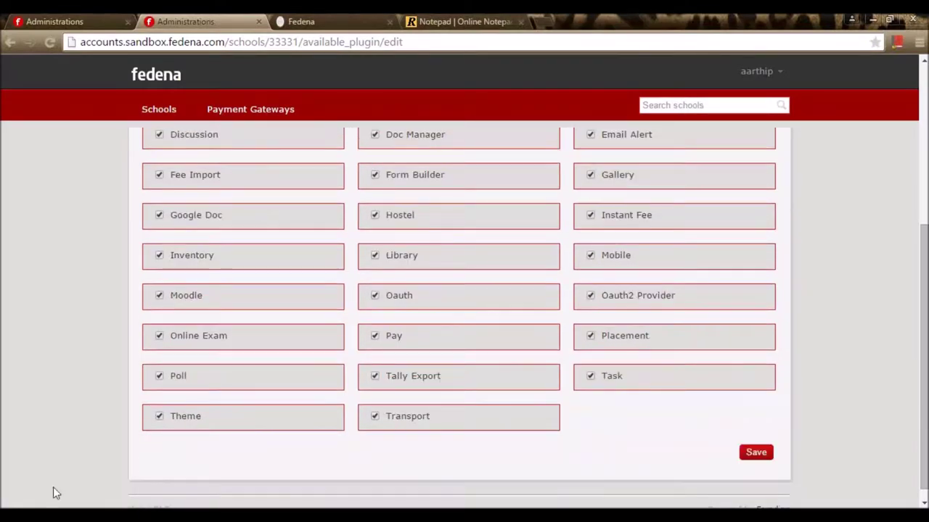
{"action": "left_click", "coordinate": [742, 453]}
{"action": "left_click", "coordinate": [333, 19]}
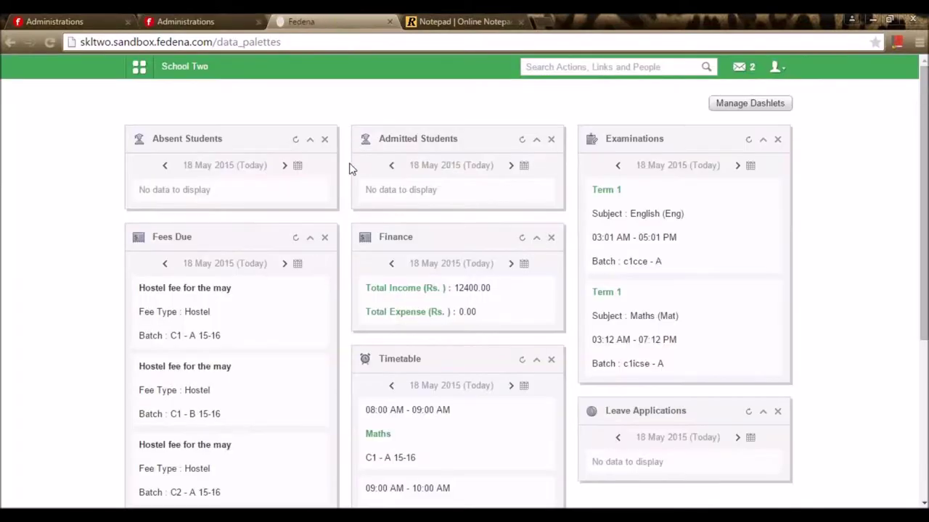
Go to School Two's General settings via Administration > Settings
{"action": "left_click", "coordinate": [139, 70]}
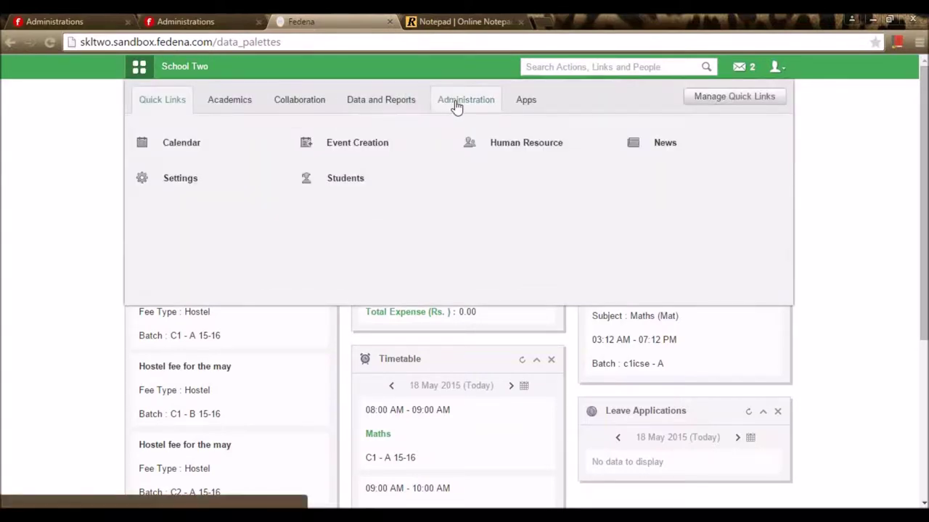
{"action": "left_click", "coordinate": [456, 106]}
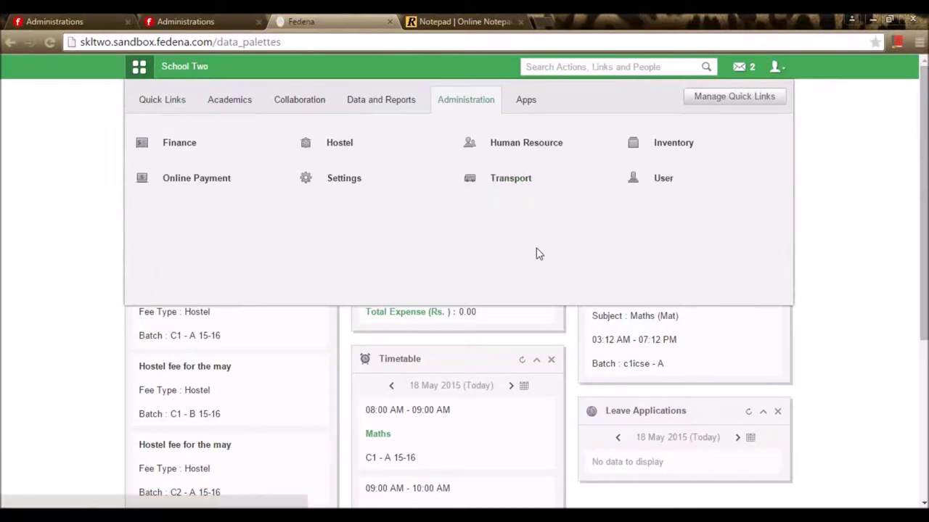
{"action": "left_click", "coordinate": [363, 197]}
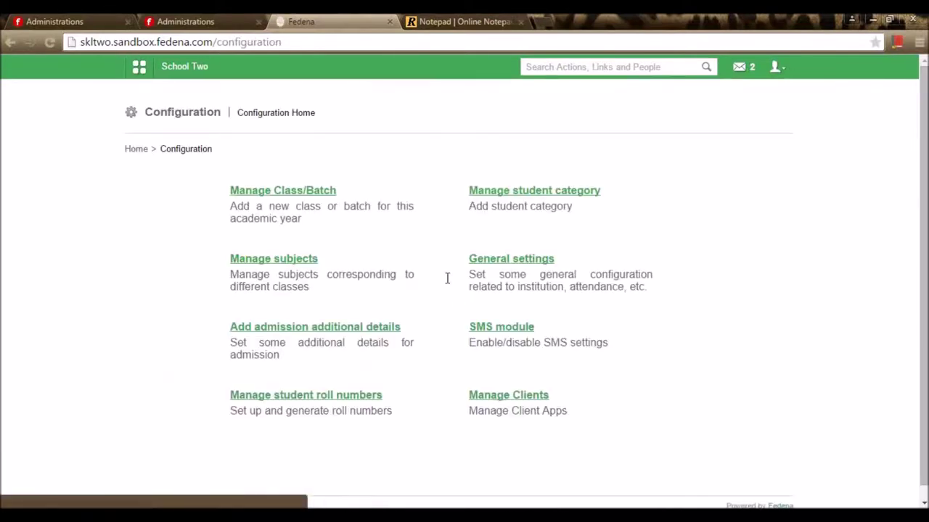
{"action": "left_click", "coordinate": [507, 261]}
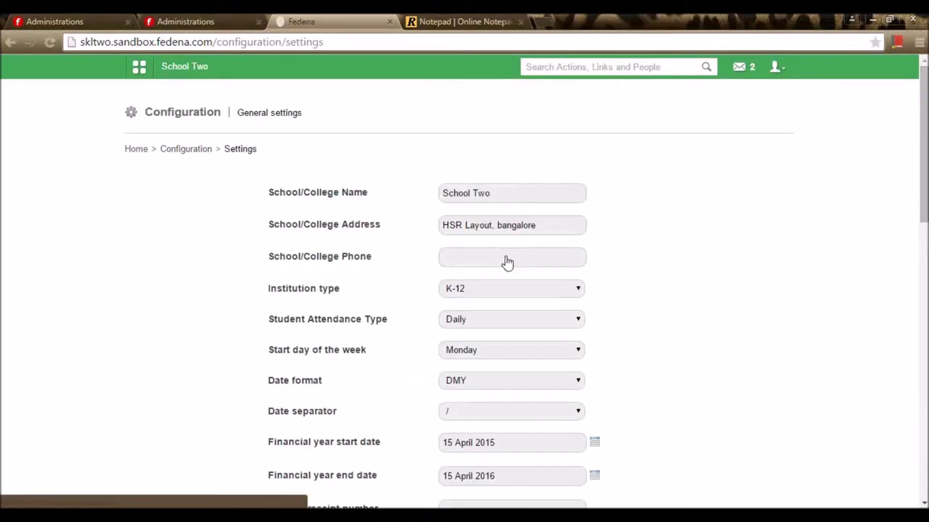
{"action": "scroll", "coordinate": [505, 261], "scroll_direction": "down", "scroll_amount": 9}
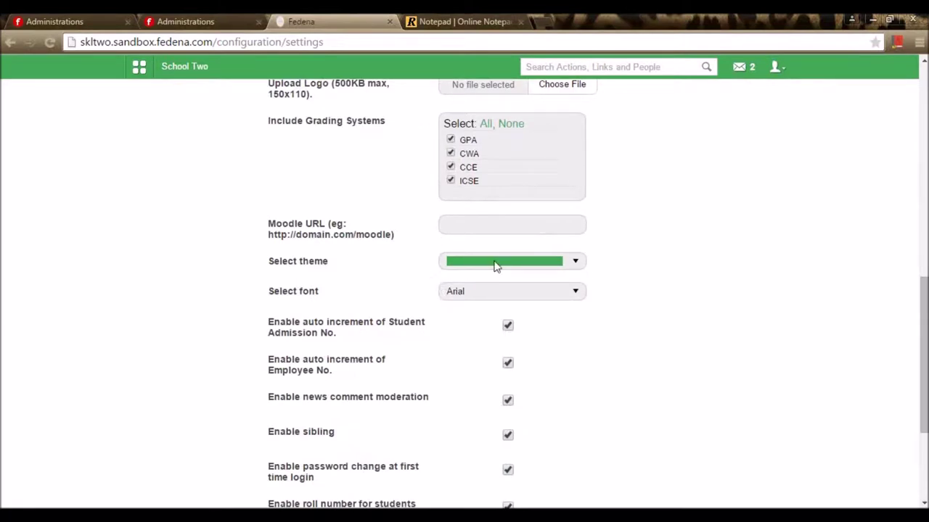
Keep the green theme and Arial font, save the general settings, and return to the dashboard
{"action": "left_click", "coordinate": [575, 262]}
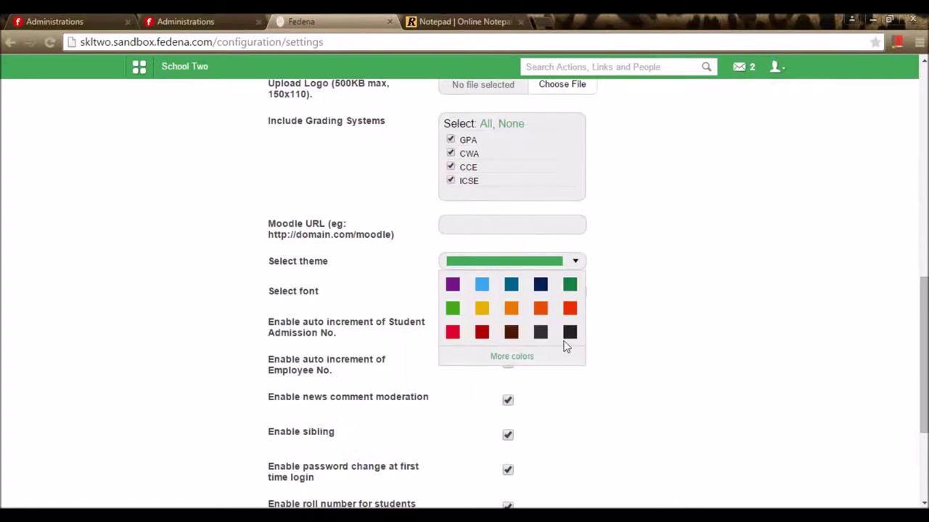
{"action": "left_click", "coordinate": [636, 320]}
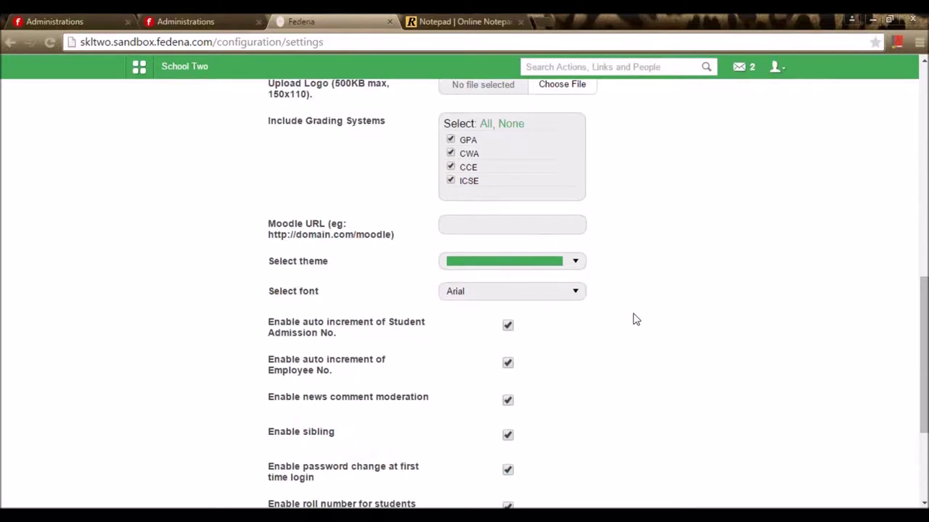
{"action": "left_click", "coordinate": [566, 298]}
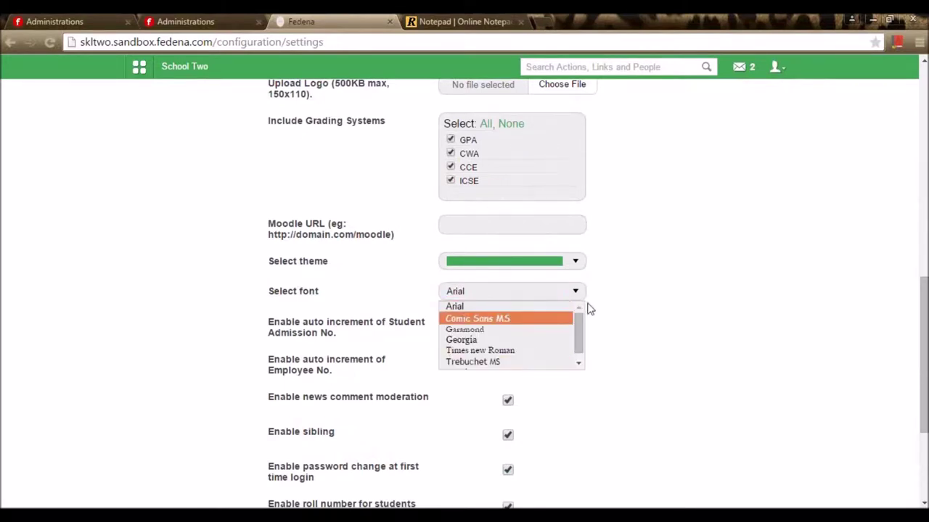
{"action": "left_click", "coordinate": [663, 298]}
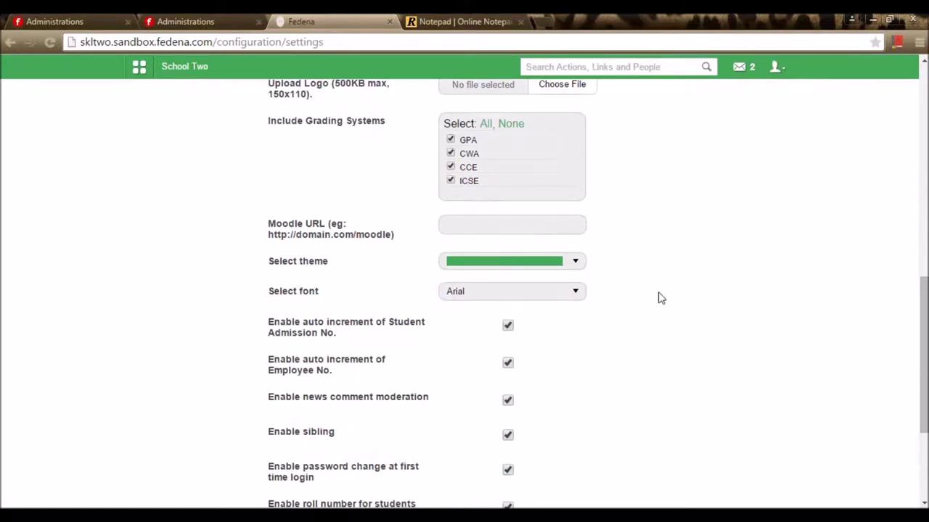
{"action": "scroll", "coordinate": [624, 286], "scroll_direction": "down", "scroll_amount": 3}
{"action": "left_click", "coordinate": [479, 408]}
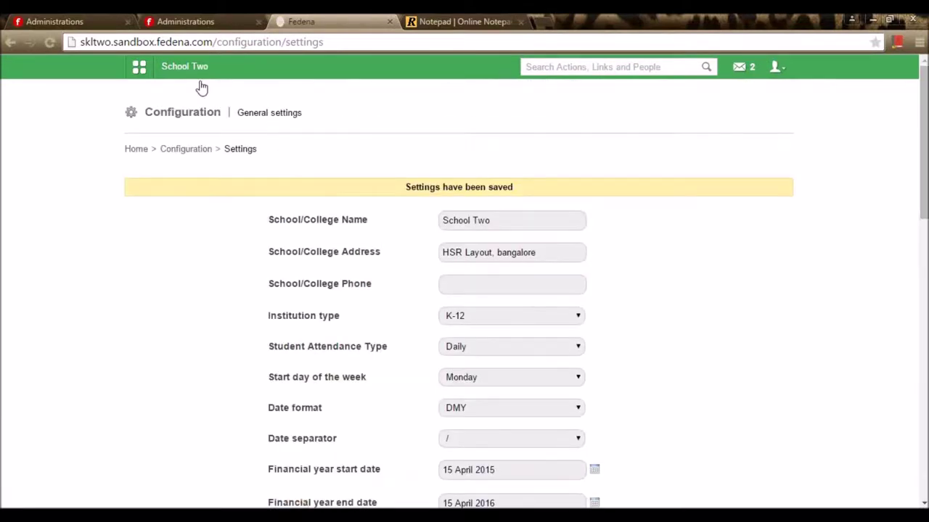
{"action": "left_click", "coordinate": [193, 74]}
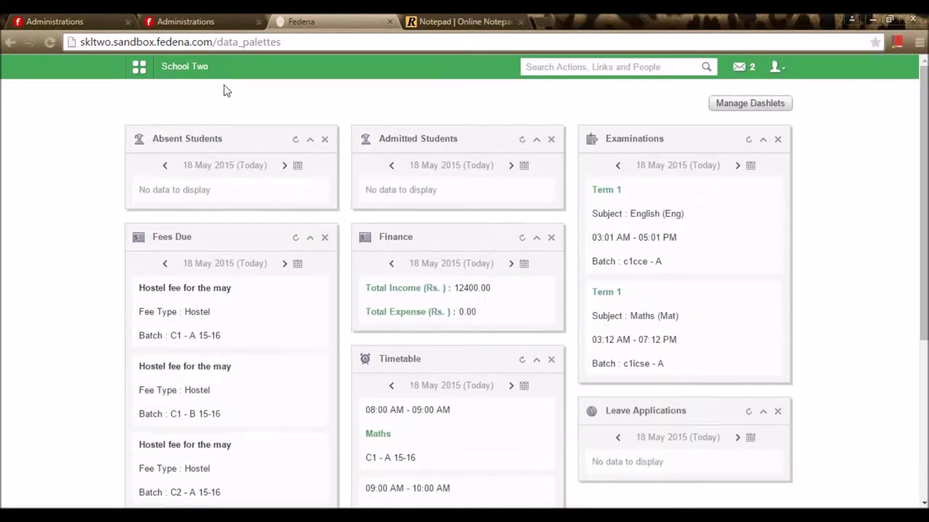
Check the add-on list in the notepad, then go back to School A's profile page
{"action": "left_click", "coordinate": [464, 21]}
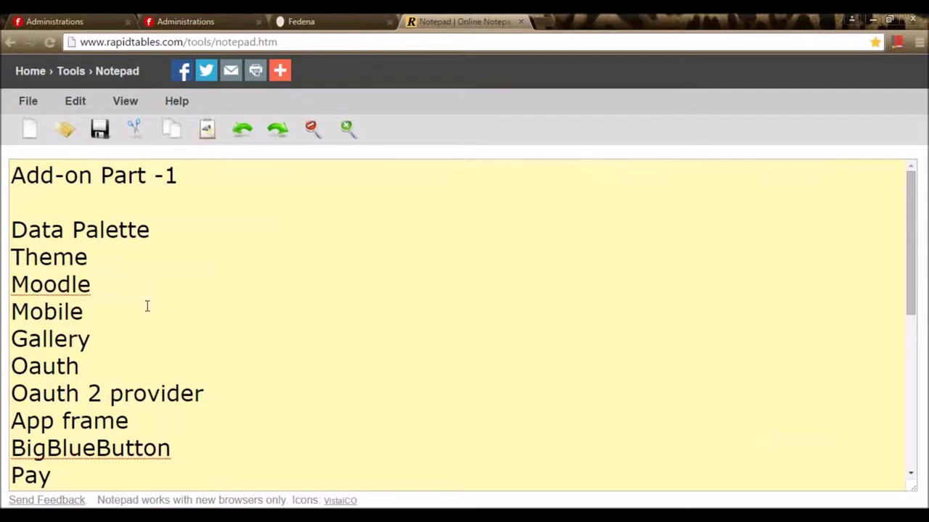
{"action": "left_click", "coordinate": [194, 20]}
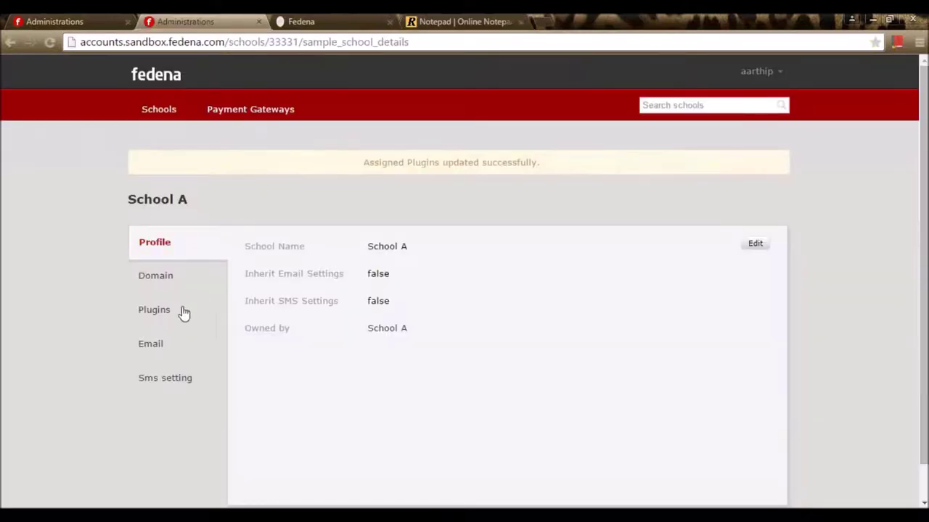
Save School A's plugin selection again with every plugin still checked
{"action": "left_click", "coordinate": [158, 319]}
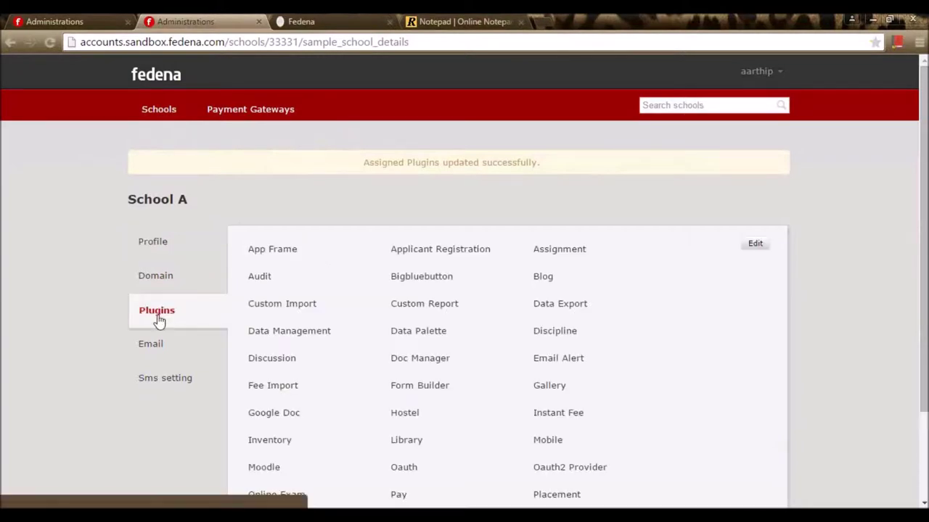
{"action": "left_click", "coordinate": [758, 245]}
{"action": "scroll", "coordinate": [604, 326], "scroll_direction": "down", "scroll_amount": 2}
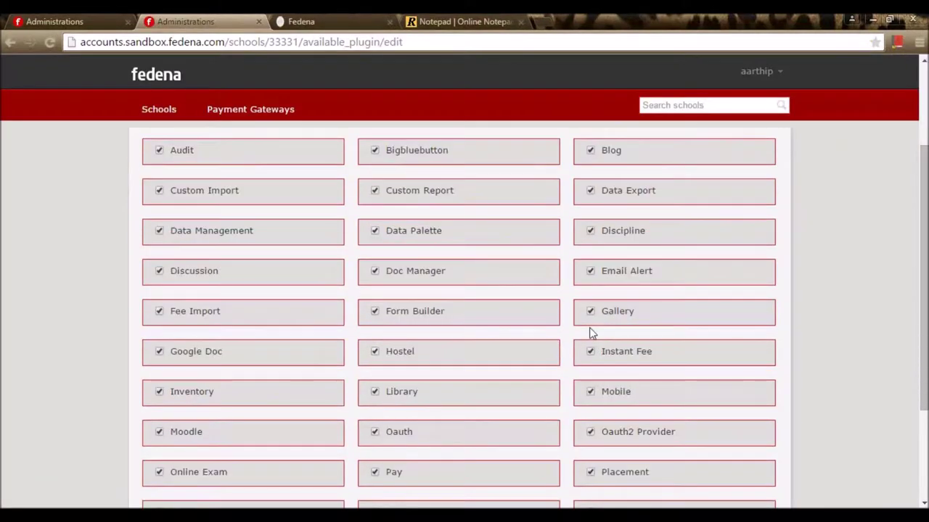
{"action": "scroll", "coordinate": [848, 332], "scroll_direction": "down", "scroll_amount": 2}
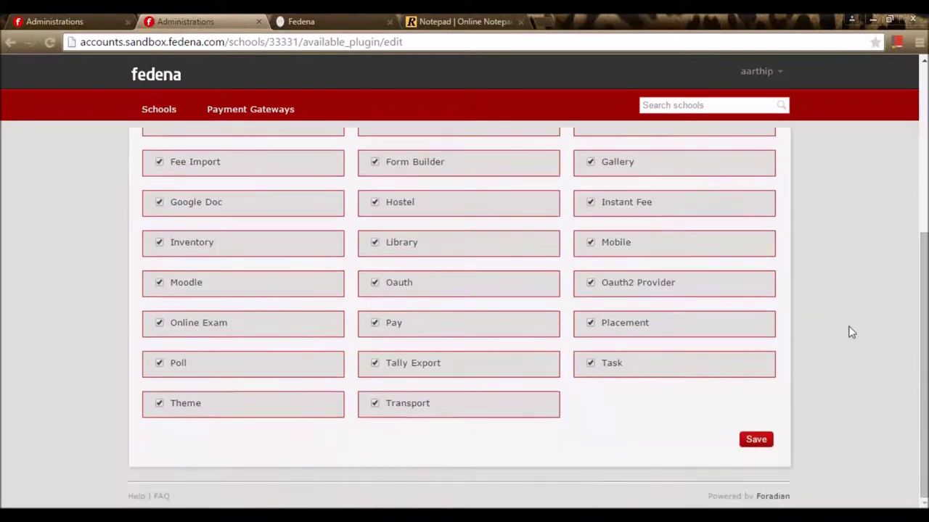
{"action": "left_click", "coordinate": [759, 443]}
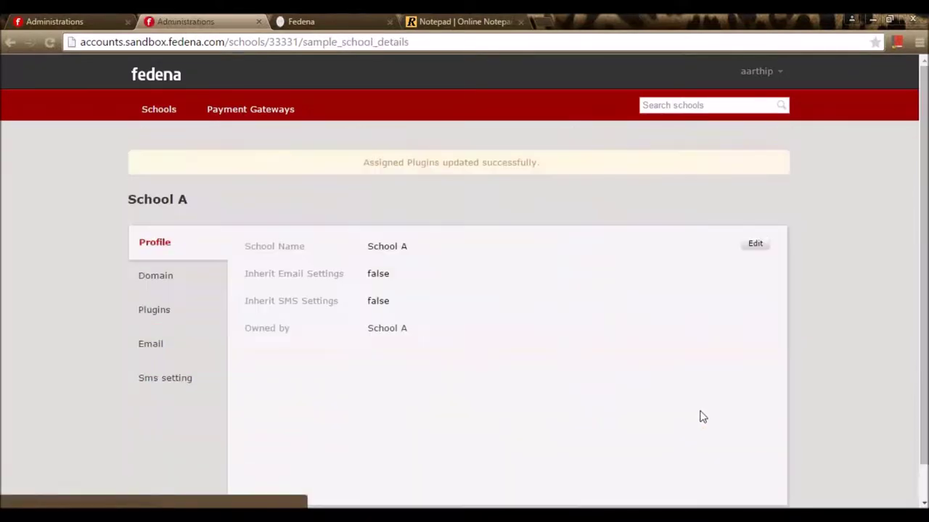
Open moodle.org in a new browser tab and look over its home page
{"action": "left_click", "coordinate": [543, 23]}
{"action": "type", "text": "m"}
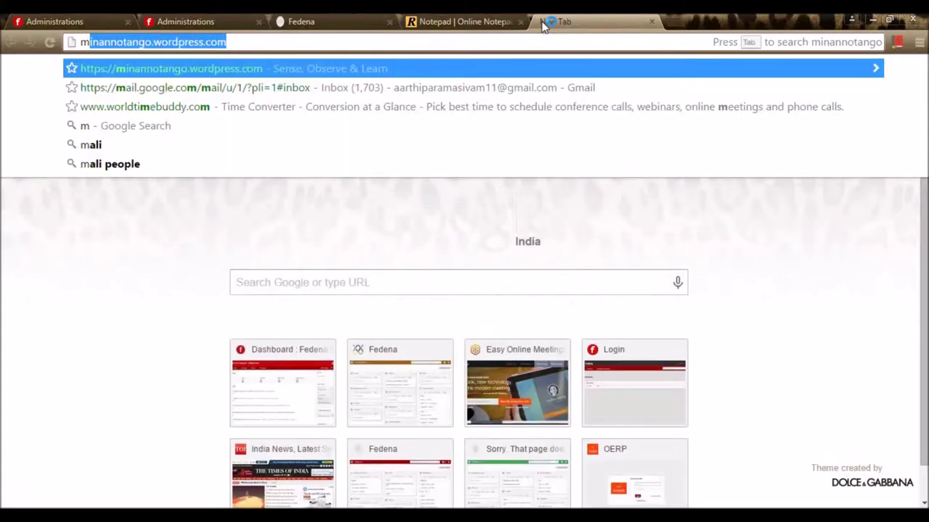
{"action": "type", "text": "oodl"}
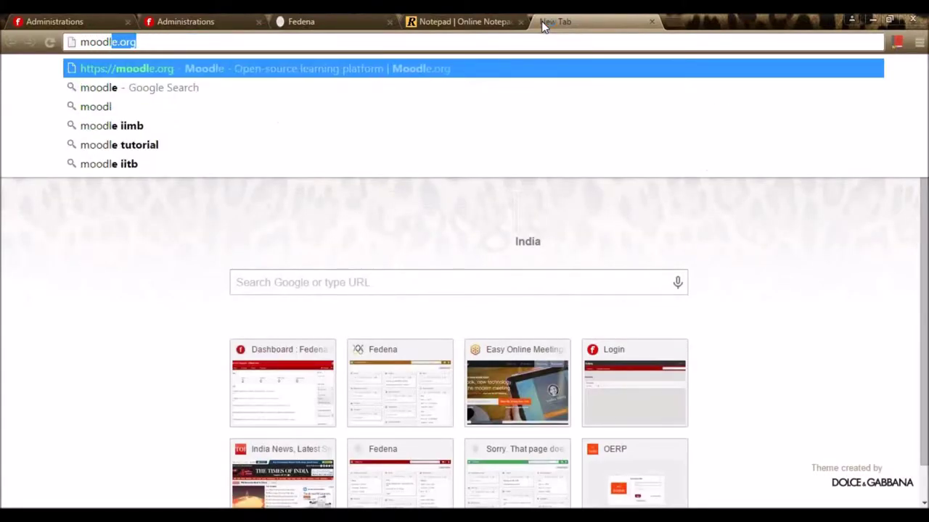
{"action": "key", "text": "Return"}
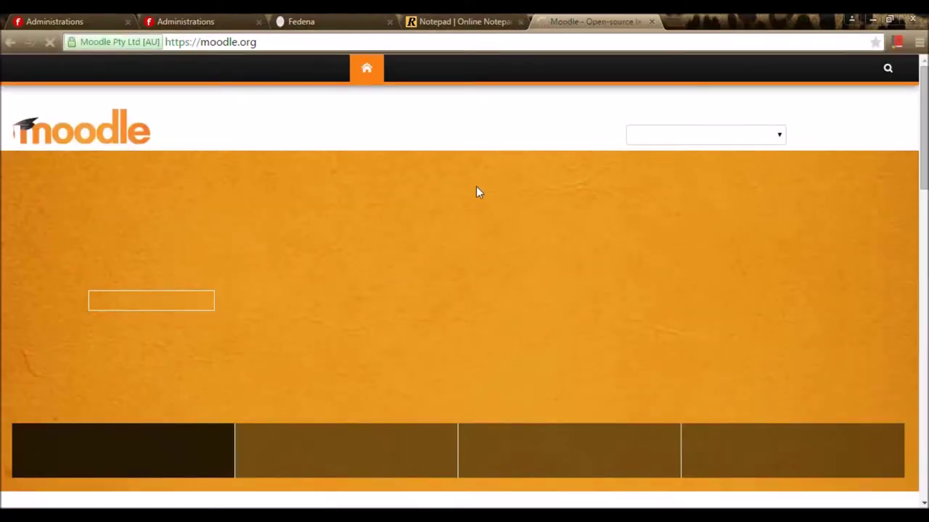
{"action": "scroll", "coordinate": [521, 189], "scroll_direction": "down", "scroll_amount": 4}
{"action": "scroll", "coordinate": [522, 196], "scroll_direction": "up", "scroll_amount": 4}
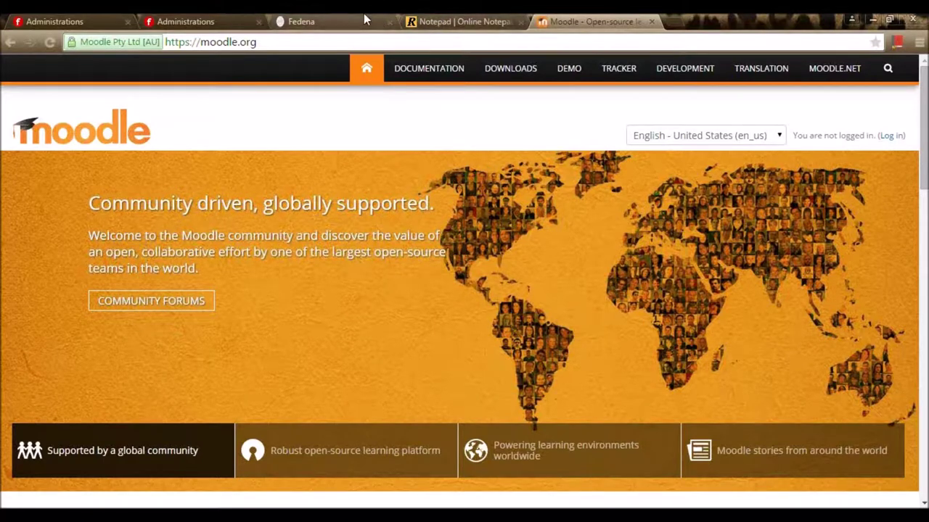
Back in Fedena, open School Two's Administration > Settings page
{"action": "left_click", "coordinate": [312, 21]}
{"action": "left_click", "coordinate": [138, 66]}
{"action": "left_click", "coordinate": [485, 101]}
{"action": "left_click", "coordinate": [374, 187]}
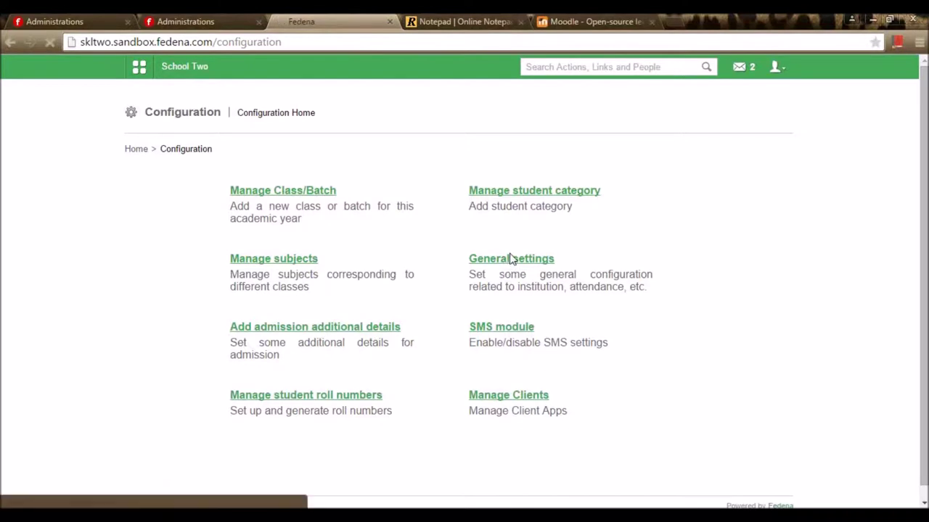
Locate the Moodle URL field in General settings and save the settings with Update
{"action": "left_click", "coordinate": [511, 260]}
{"action": "scroll", "coordinate": [428, 356], "scroll_direction": "down", "scroll_amount": 6}
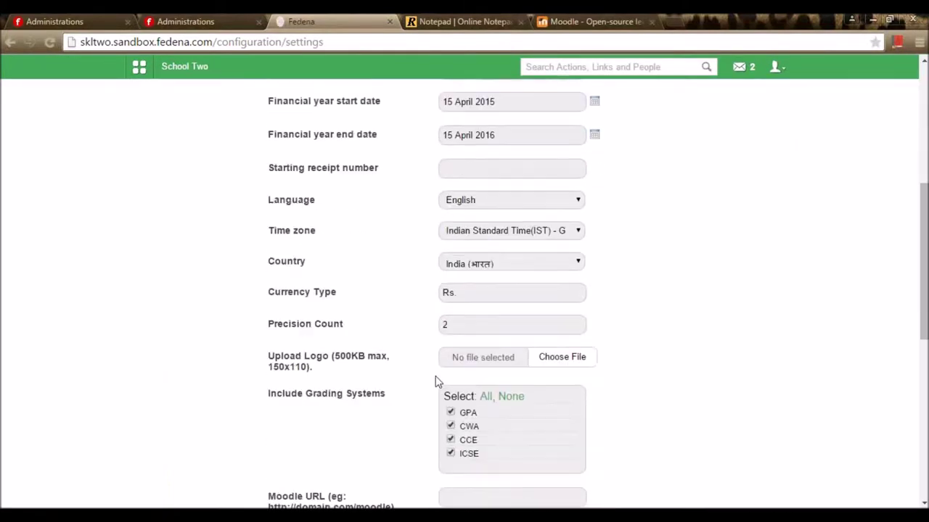
{"action": "scroll", "coordinate": [439, 383], "scroll_direction": "down", "scroll_amount": 3}
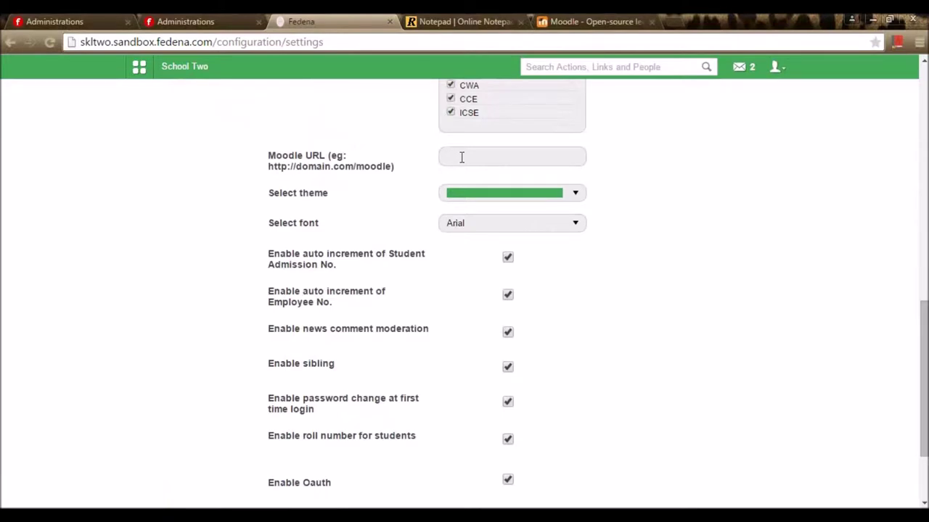
{"action": "left_click", "coordinate": [461, 157]}
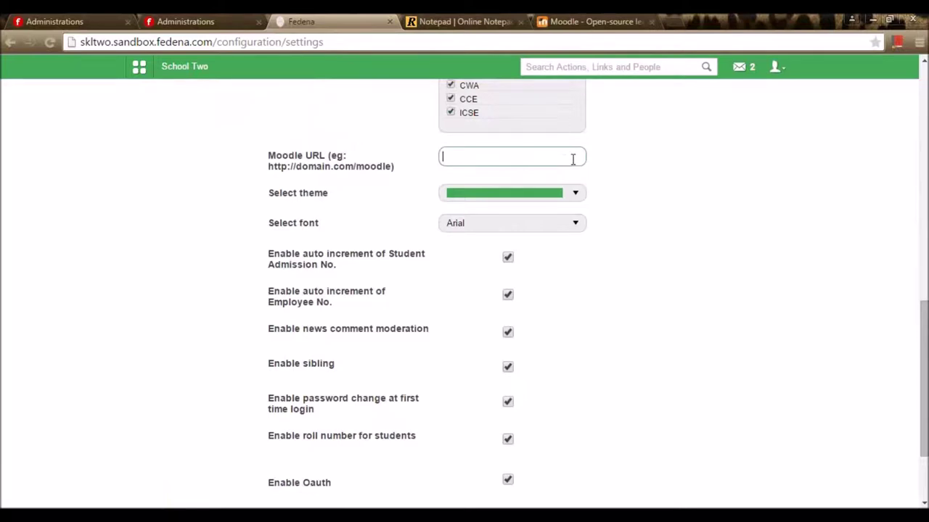
{"action": "scroll", "coordinate": [573, 167], "scroll_direction": "down", "scroll_amount": 3}
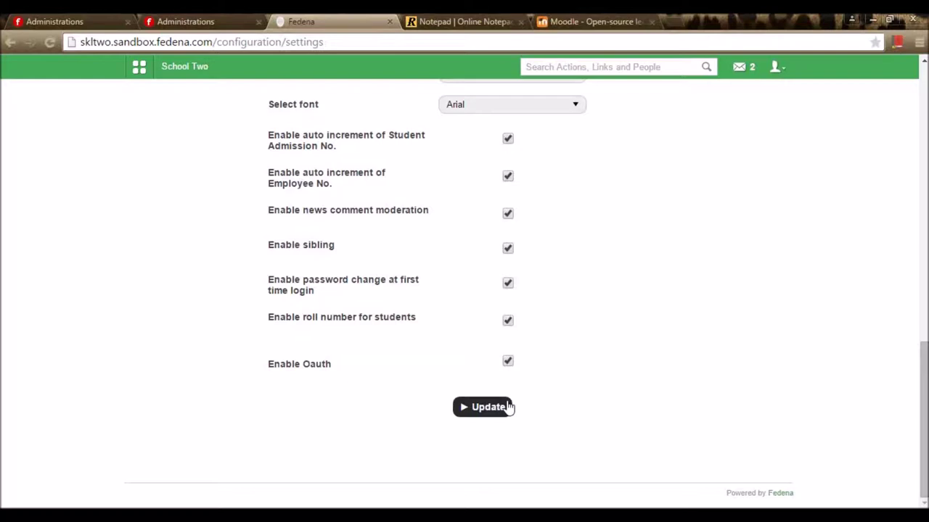
{"action": "left_click", "coordinate": [187, 67]}
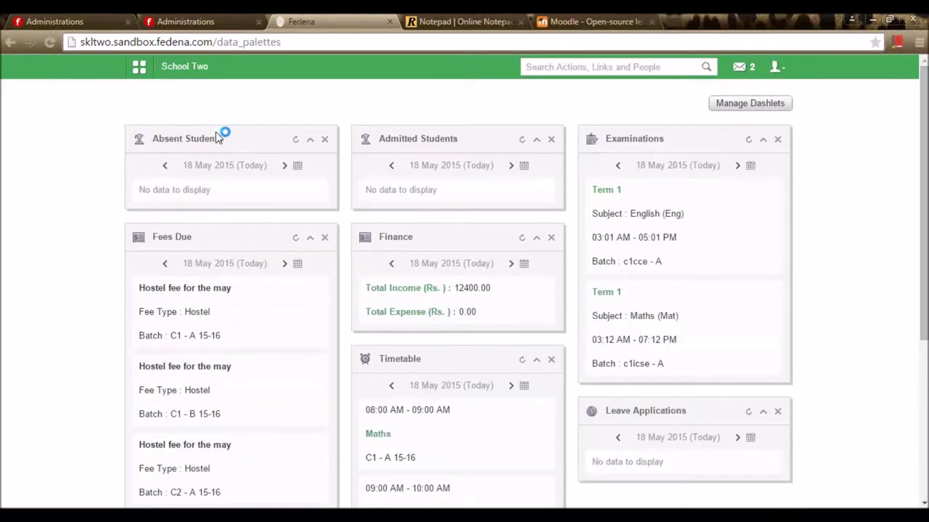
Check the add-on list in Notepad at the Moodle entry, then view School A's plugins
{"action": "left_click", "coordinate": [482, 20]}
{"action": "left_click", "coordinate": [105, 289]}
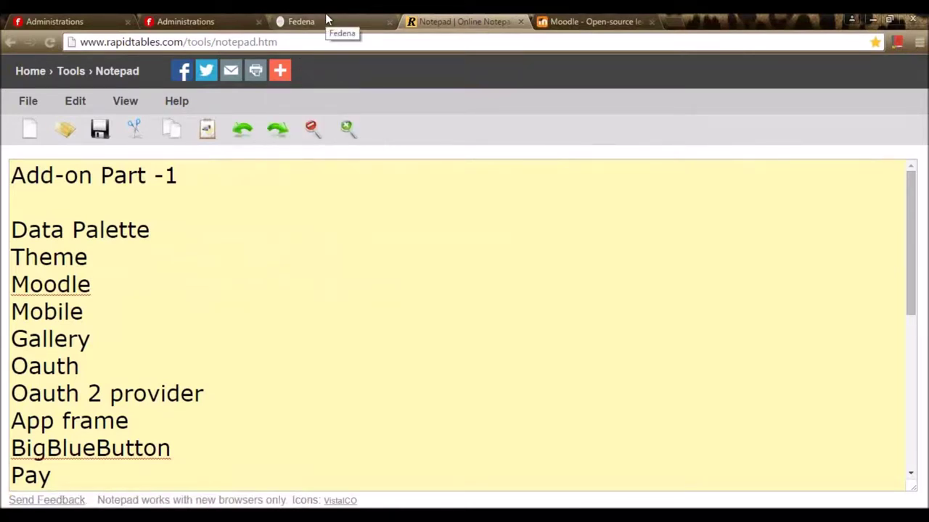
{"action": "left_click", "coordinate": [228, 21]}
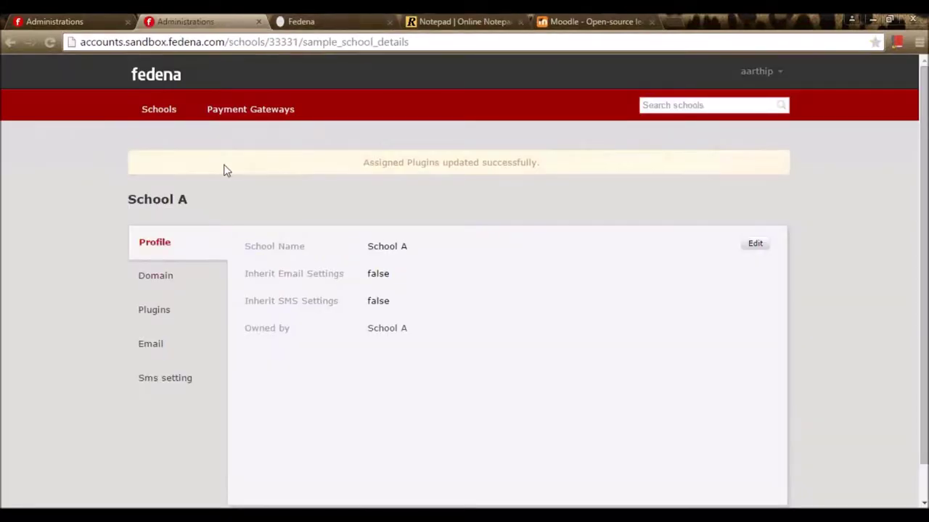
{"action": "left_click", "coordinate": [153, 312]}
Re-save School A's plugin selection with every plugin ticked, then return to the School Two dashboard
{"action": "left_click", "coordinate": [757, 246]}
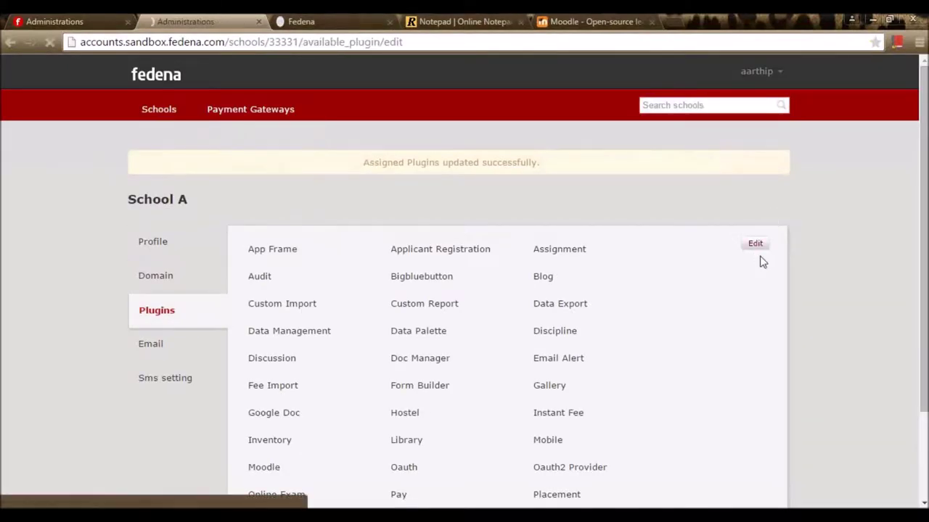
{"action": "scroll", "coordinate": [720, 304], "scroll_direction": "down", "scroll_amount": 3}
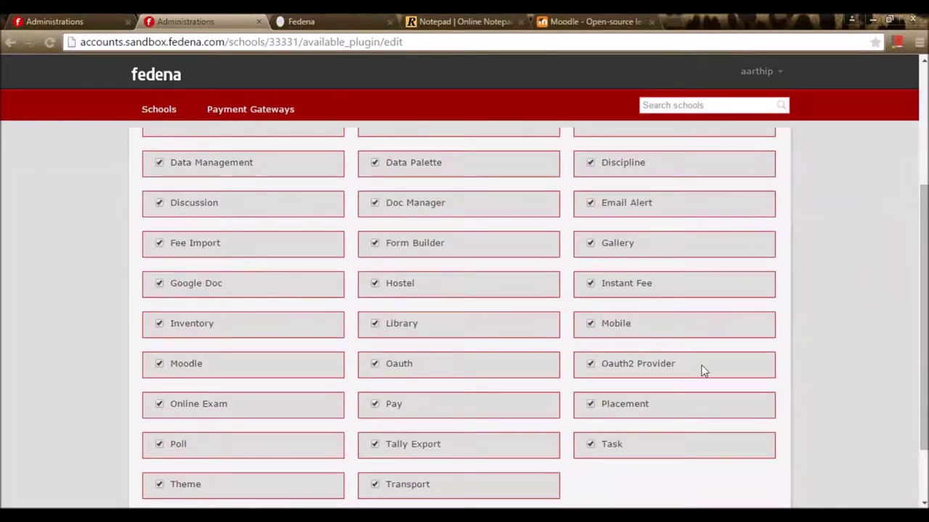
{"action": "scroll", "coordinate": [726, 414], "scroll_direction": "down", "scroll_amount": 2}
{"action": "left_click", "coordinate": [754, 441]}
{"action": "left_click", "coordinate": [311, 21]}
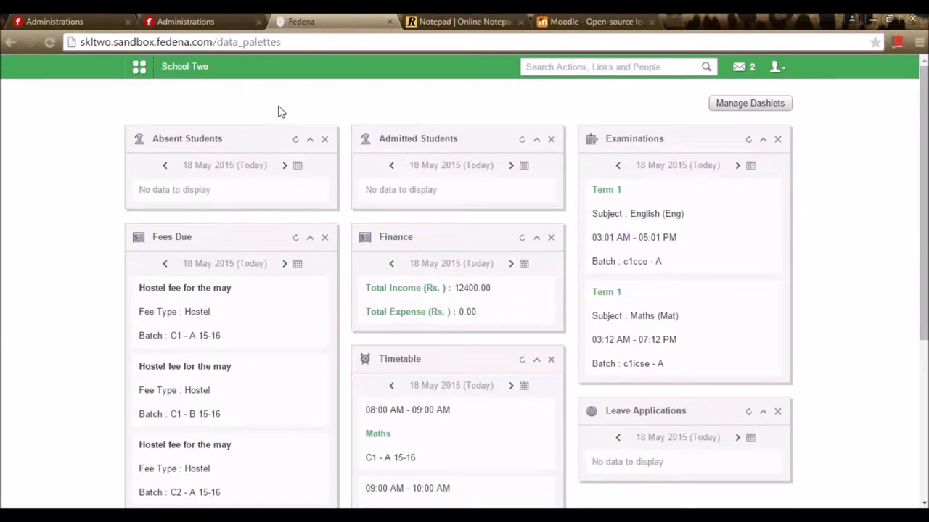
Open the Gallery under Collaboration and open the mobile version album
{"action": "left_click", "coordinate": [141, 75]}
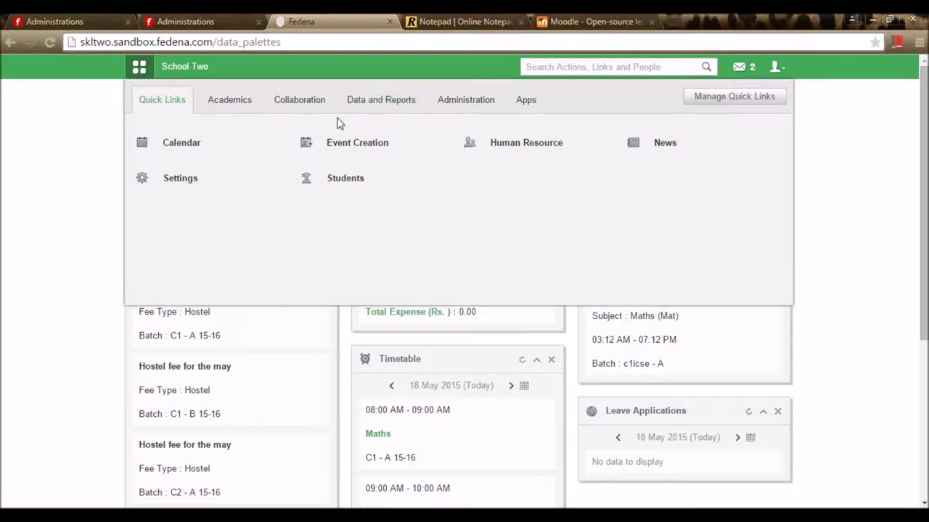
{"action": "left_click", "coordinate": [300, 99]}
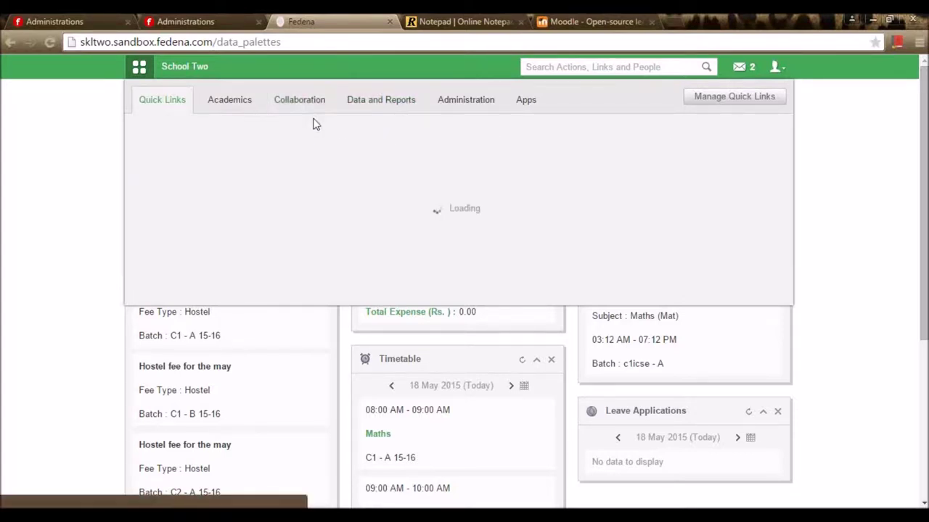
{"action": "mouse_move", "coordinate": [213, 233]}
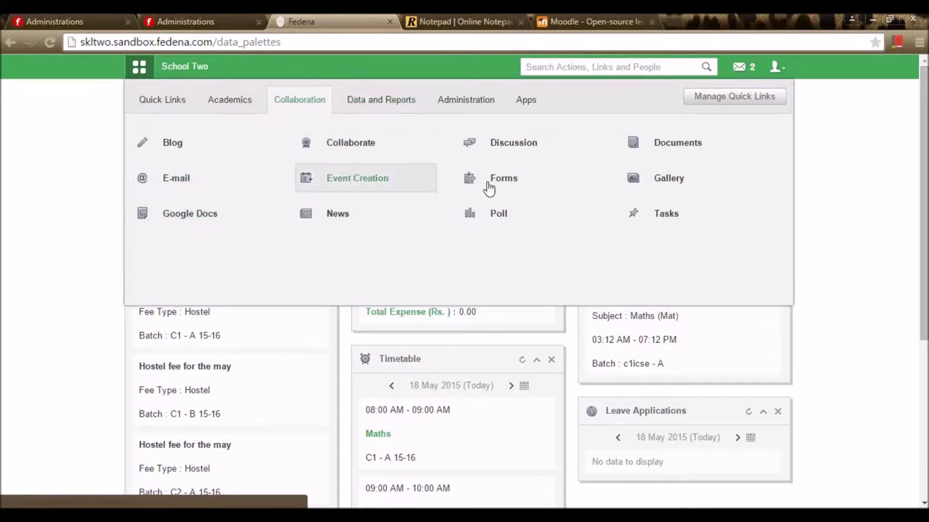
{"action": "left_click", "coordinate": [649, 186]}
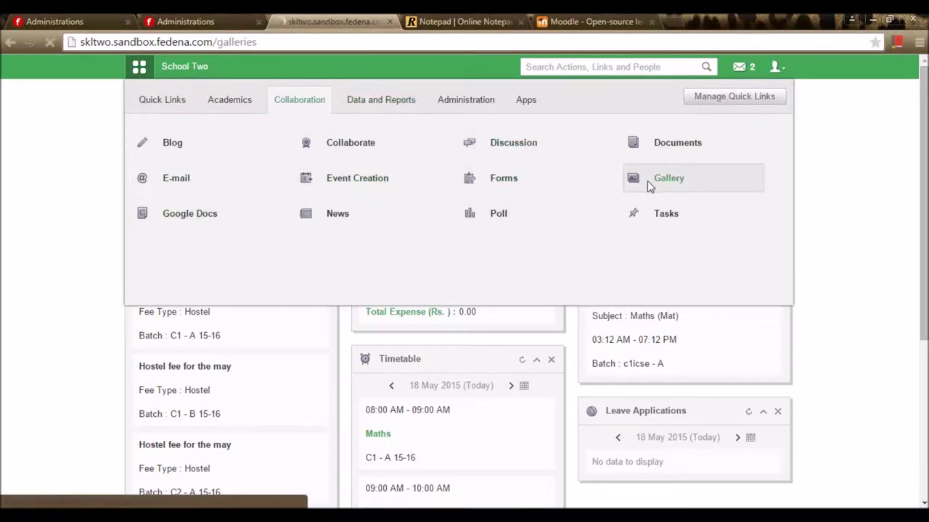
{"action": "left_click", "coordinate": [181, 253]}
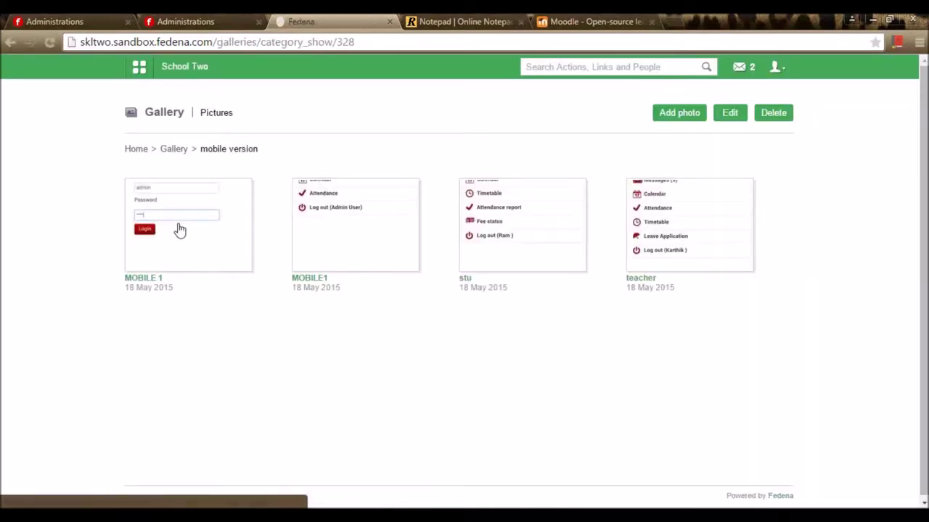
View the MOBILE 1 and MOBILE1 screenshots full size in new tabs, returning to the album
{"action": "left_click", "coordinate": [179, 228]}
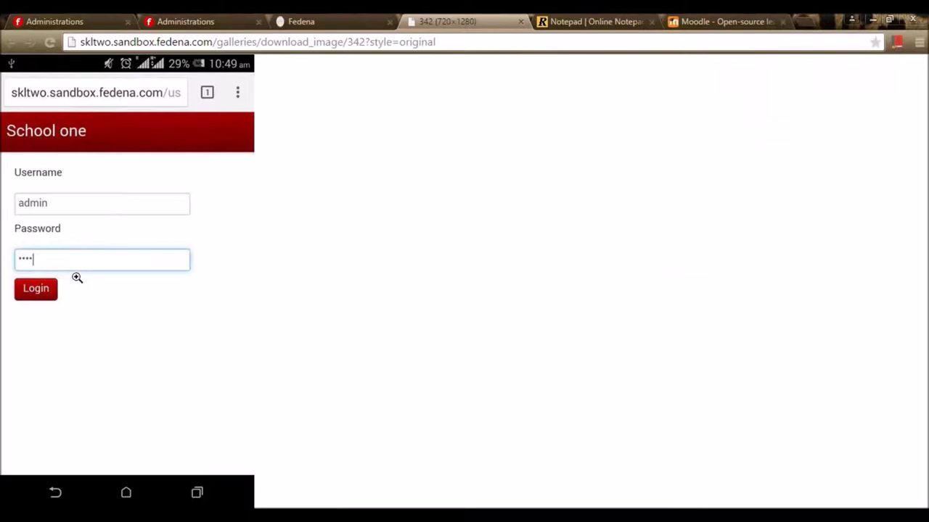
{"action": "left_click", "coordinate": [341, 20]}
{"action": "left_click", "coordinate": [344, 232]}
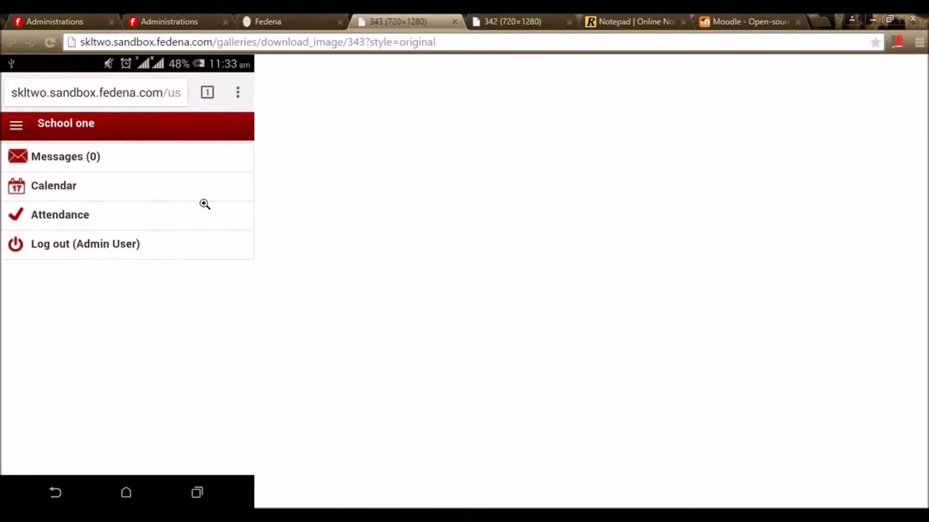
{"action": "left_click", "coordinate": [313, 19]}
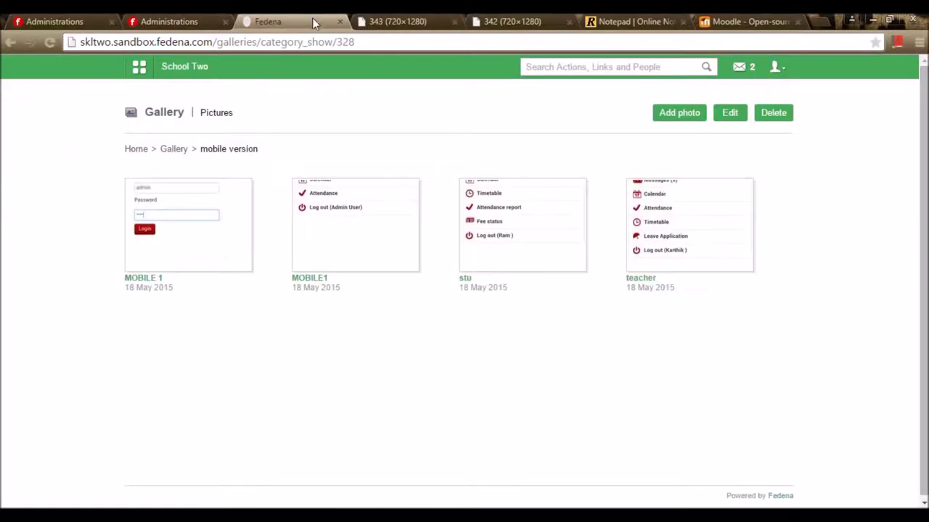
Open the stu student-menu screenshot full size in a new tab
{"action": "left_click", "coordinate": [543, 240]}
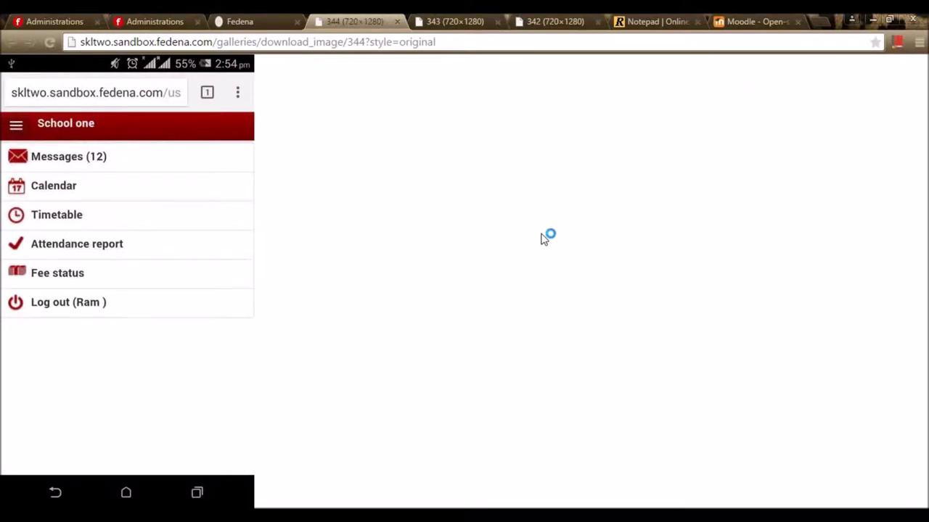
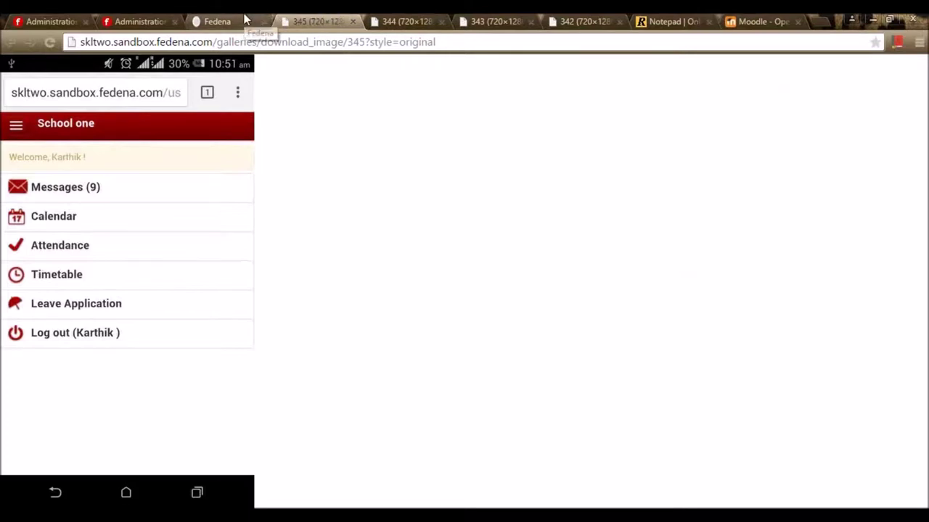
Close the four leftover screenshot image tabs
{"action": "left_click", "coordinate": [664, 21]}
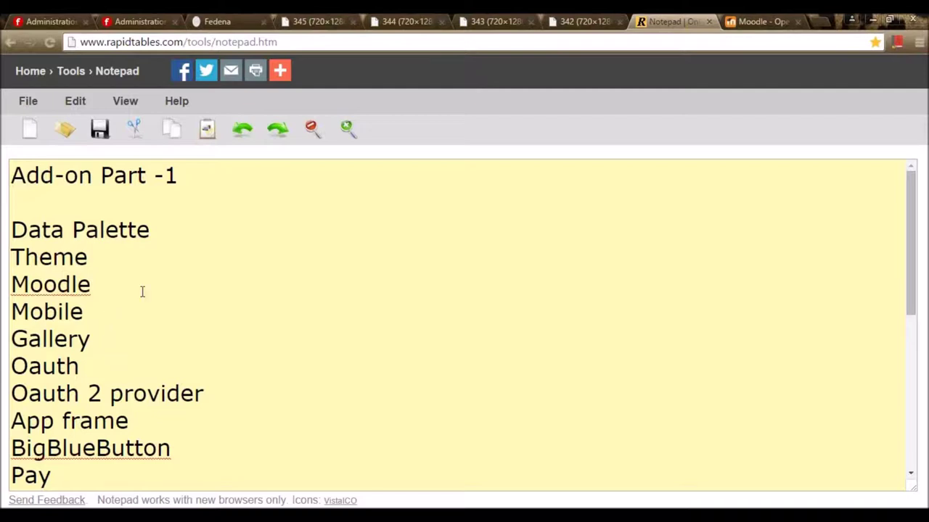
{"action": "left_click", "coordinate": [351, 22]}
{"action": "left_click", "coordinate": [351, 23]}
{"action": "middle_click", "coordinate": [353, 23]}
{"action": "middle_click", "coordinate": [353, 22]}
Return to Fedena and open Gallery from the Collaboration features menu
{"action": "left_click", "coordinate": [232, 22]}
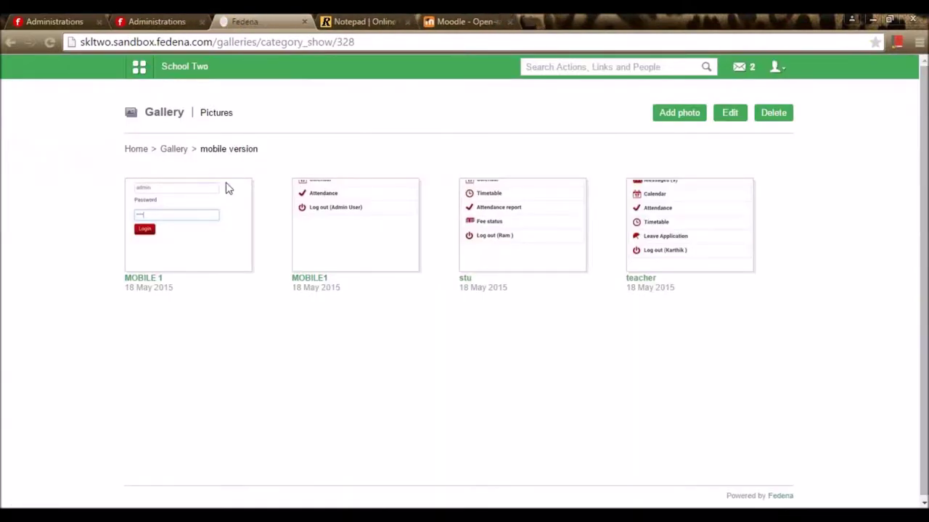
{"action": "left_click", "coordinate": [173, 148]}
{"action": "left_click", "coordinate": [139, 66]}
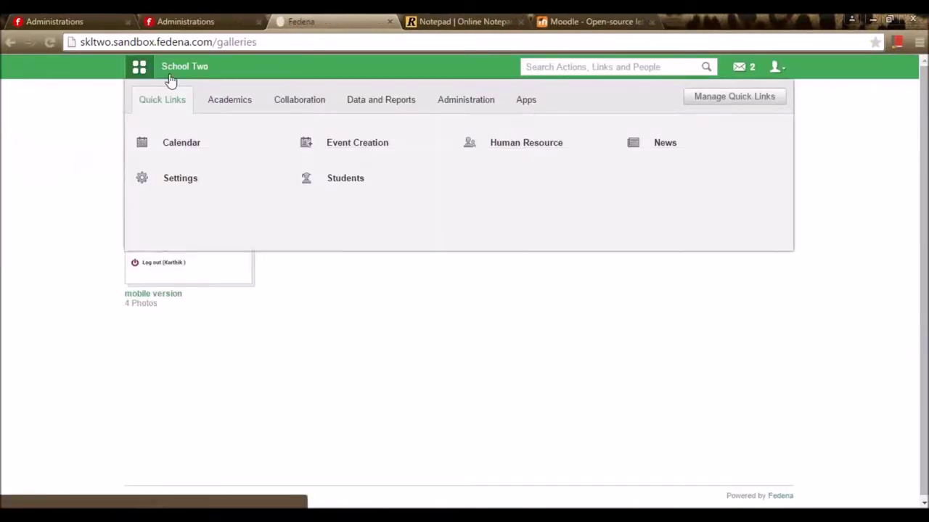
{"action": "left_click", "coordinate": [320, 99]}
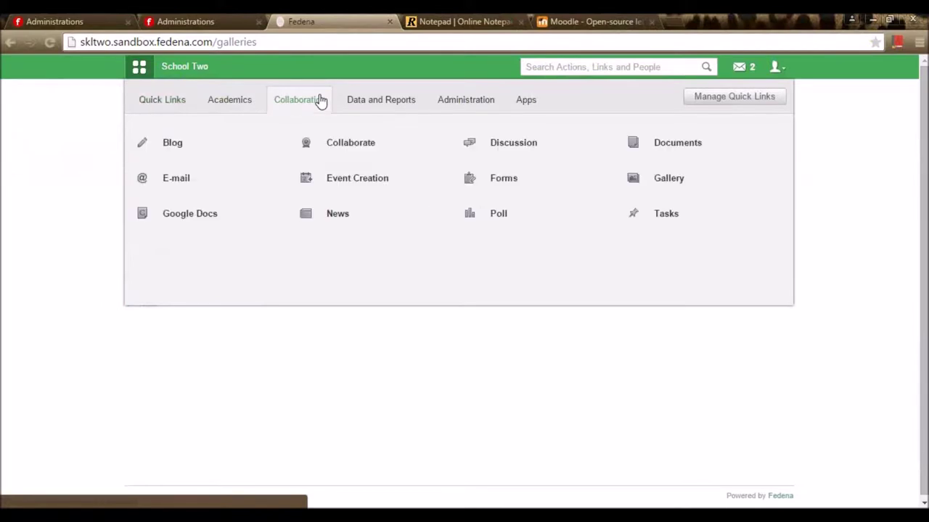
{"action": "left_click", "coordinate": [709, 181]}
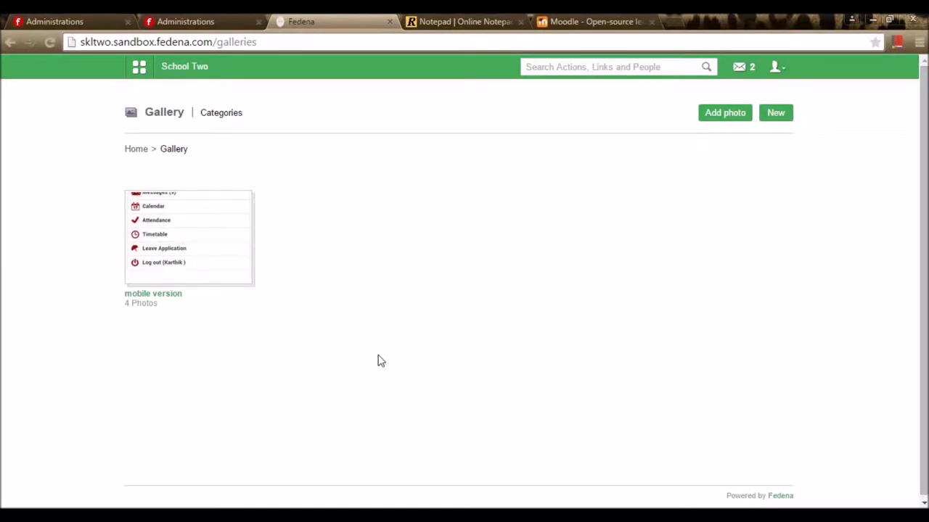
Add a new gallery category with the name PICTURES and save it
{"action": "left_click", "coordinate": [774, 120]}
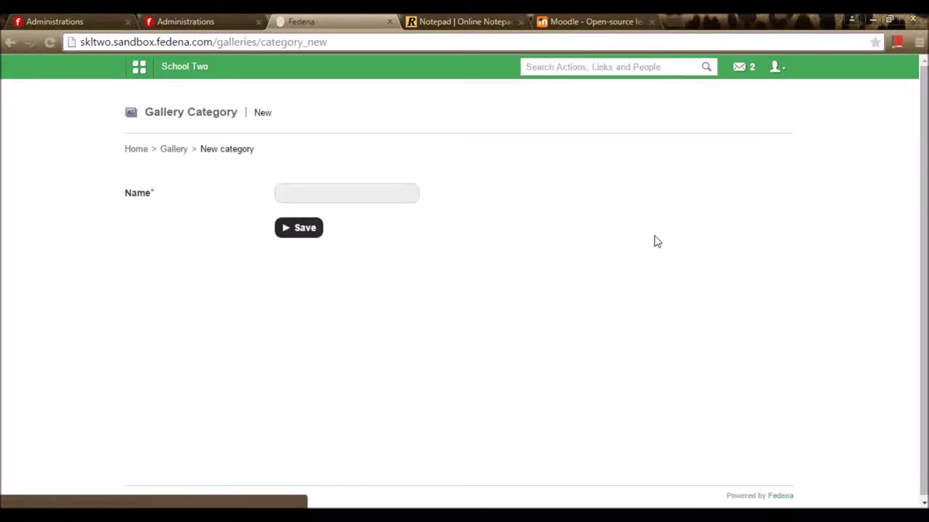
{"action": "left_click", "coordinate": [392, 199]}
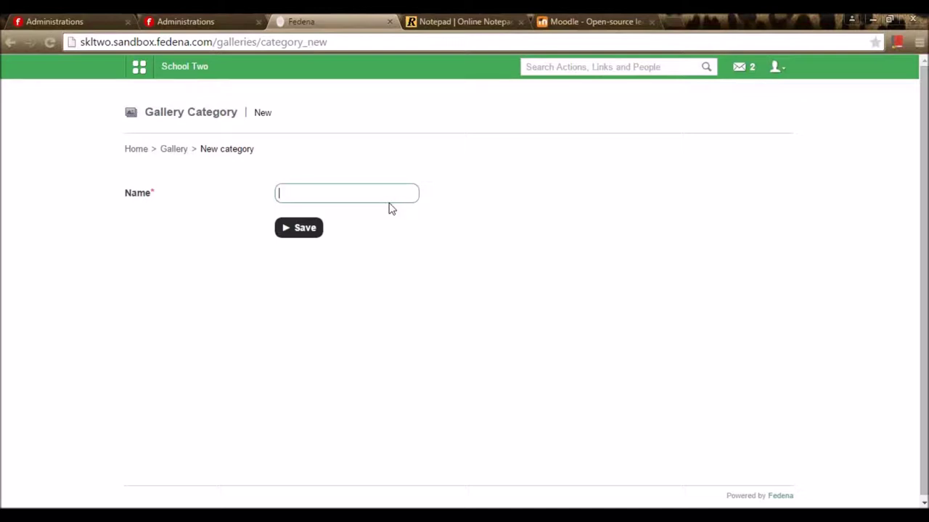
{"action": "type", "text": "PICTURES"}
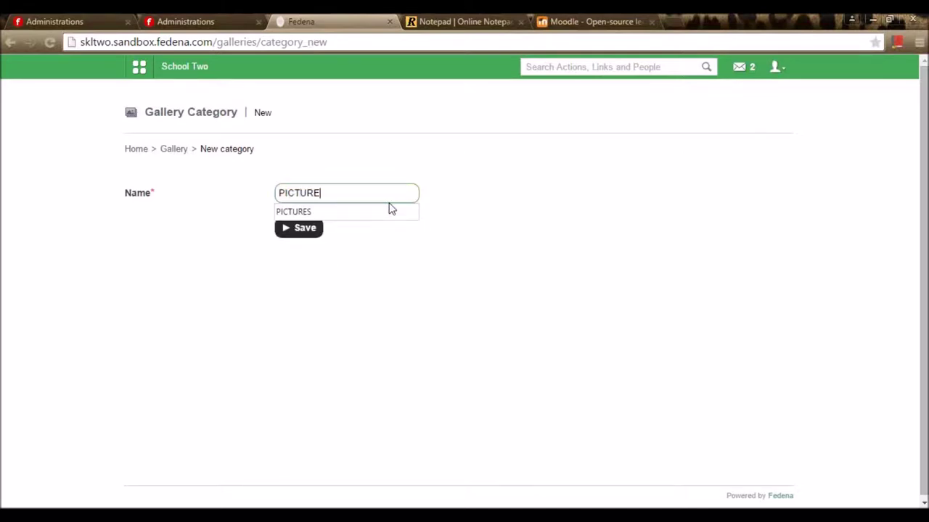
{"action": "left_click", "coordinate": [345, 212]}
{"action": "left_click", "coordinate": [310, 229]}
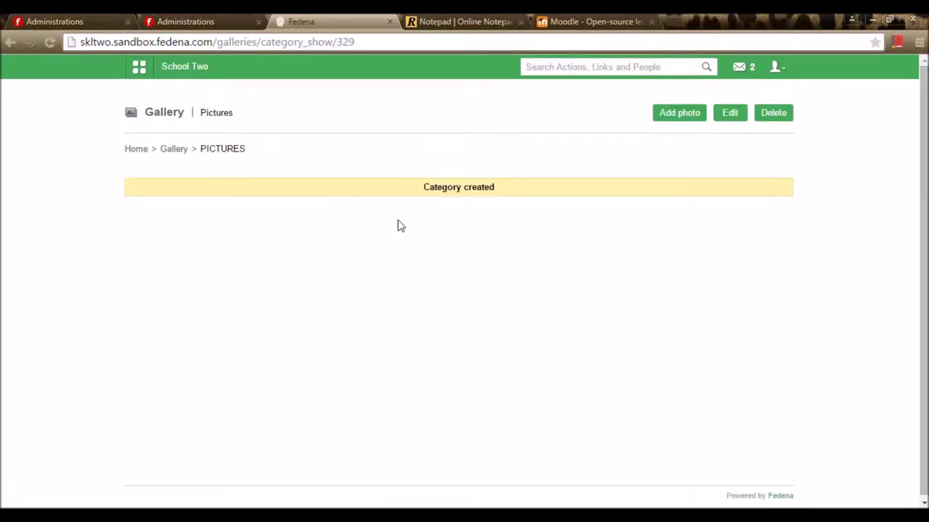
Start a PICTURES photo for department English with all its employees selected
{"action": "left_click", "coordinate": [676, 120]}
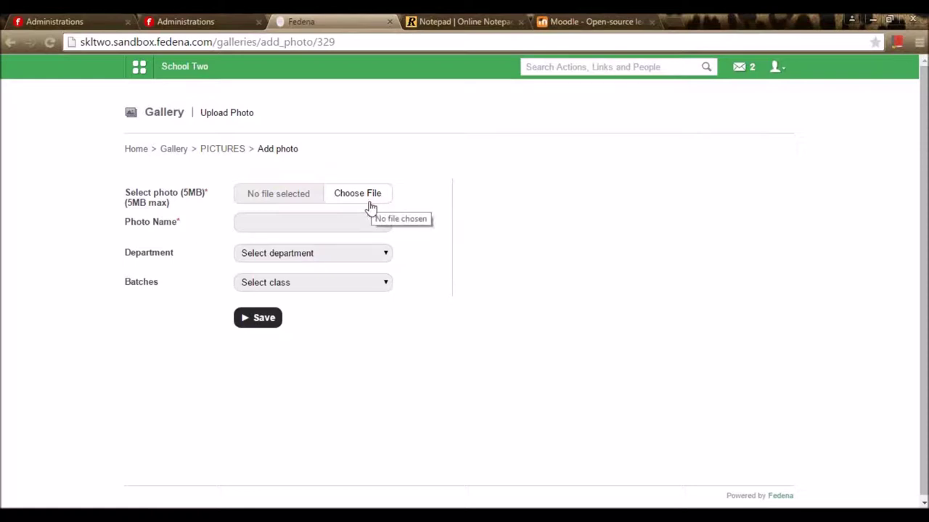
{"action": "left_click", "coordinate": [374, 206]}
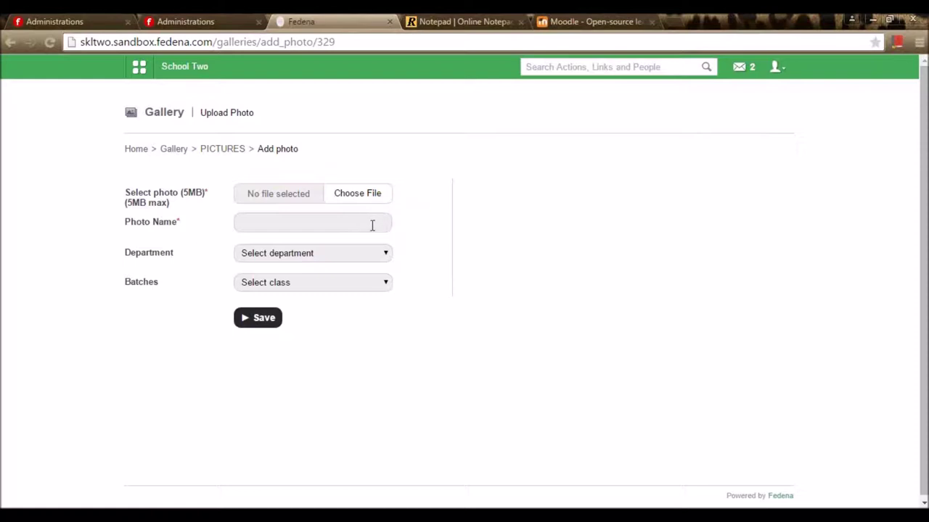
{"action": "left_click", "coordinate": [371, 226]}
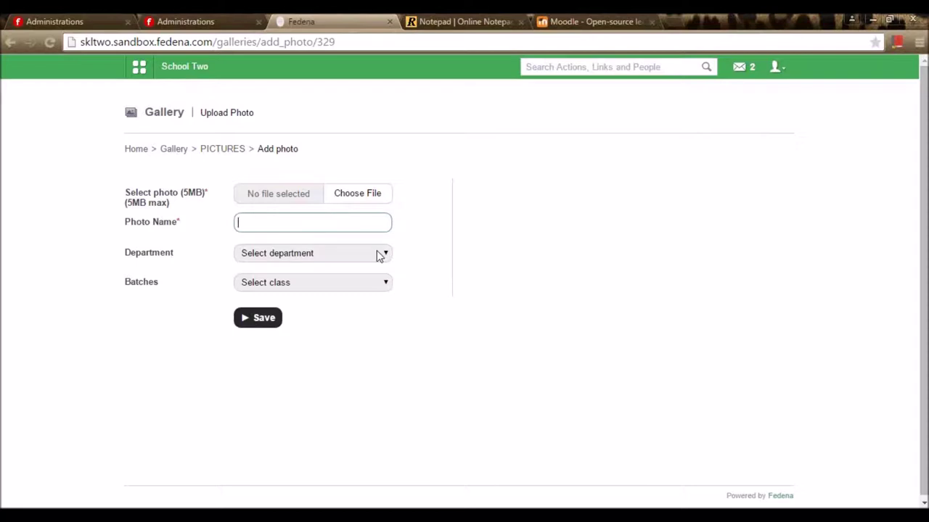
{"action": "left_click", "coordinate": [356, 257]}
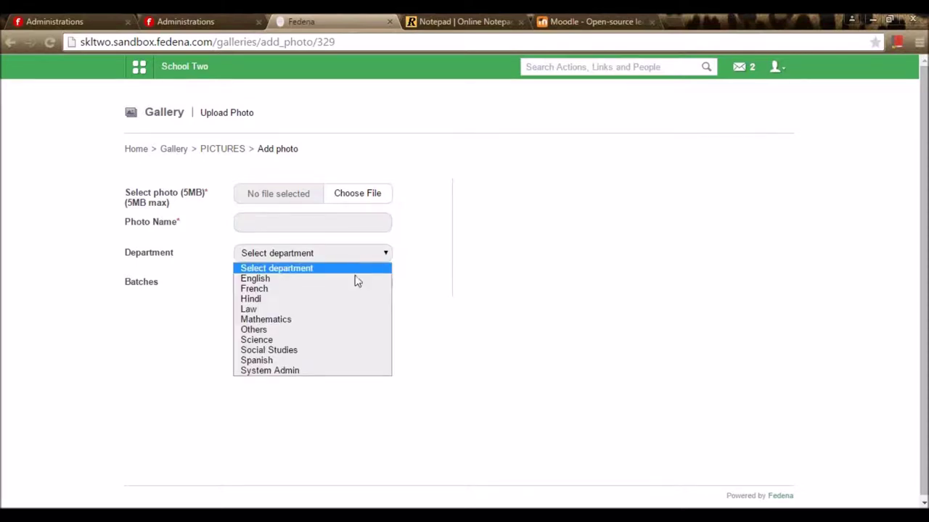
{"action": "left_click", "coordinate": [355, 285]}
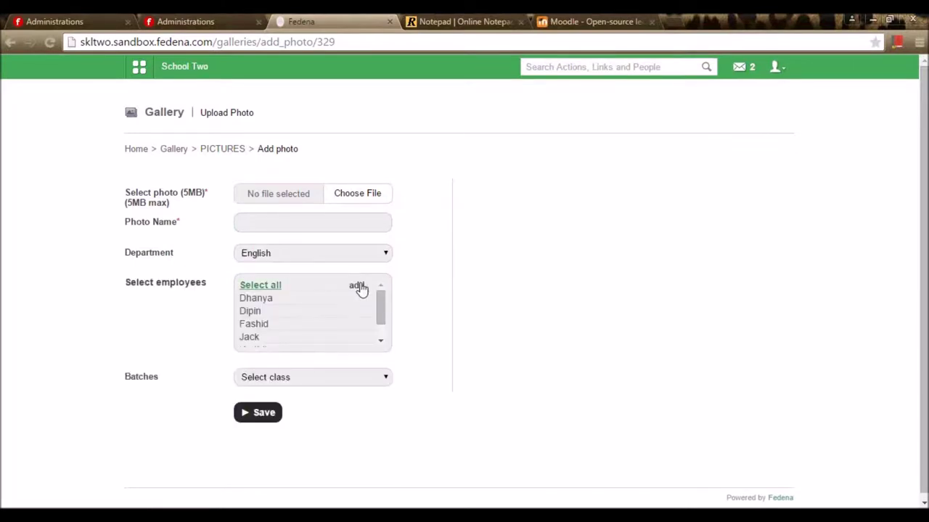
{"action": "left_click", "coordinate": [276, 286]}
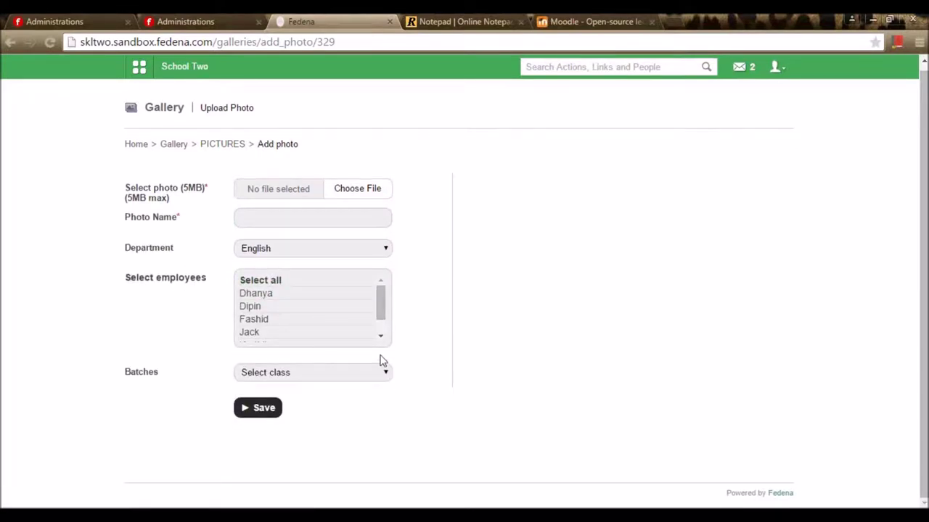
Choose batch BL - SEM 1 2015 and submit the photo form
{"action": "left_click", "coordinate": [343, 377]}
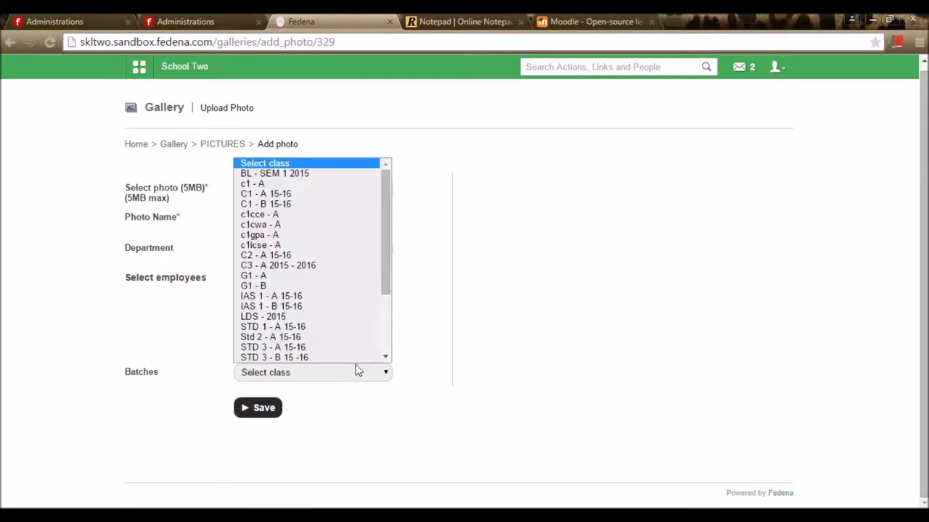
{"action": "left_click", "coordinate": [369, 176]}
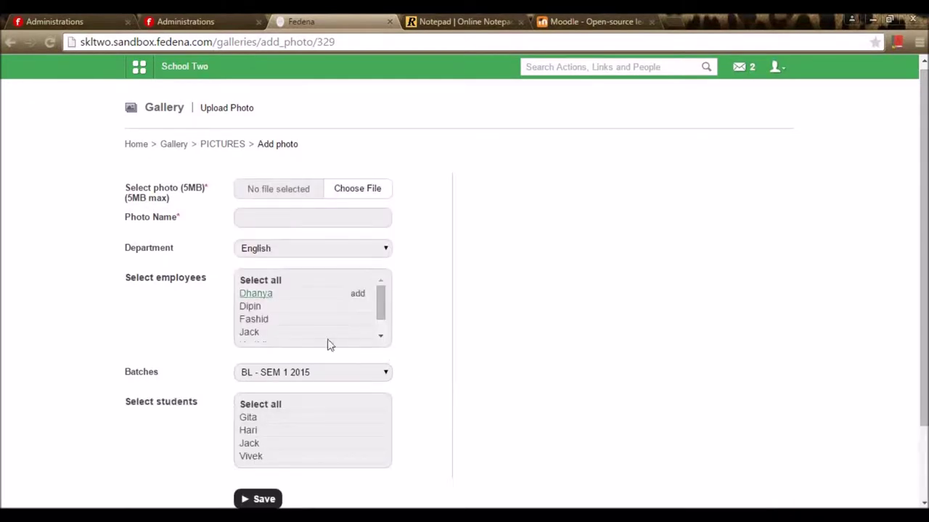
{"action": "scroll", "coordinate": [271, 418], "scroll_direction": "down", "scroll_amount": 1}
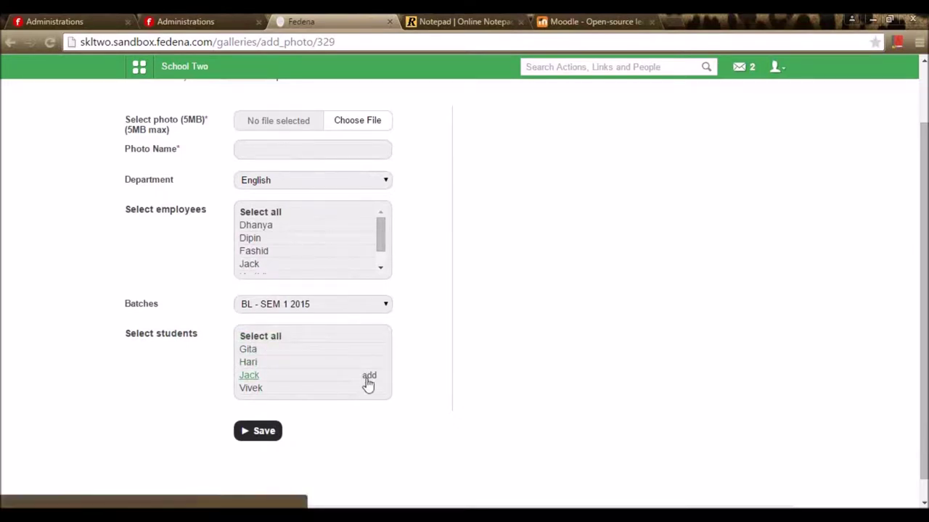
{"action": "scroll", "coordinate": [438, 318], "scroll_direction": "up", "scroll_amount": 1}
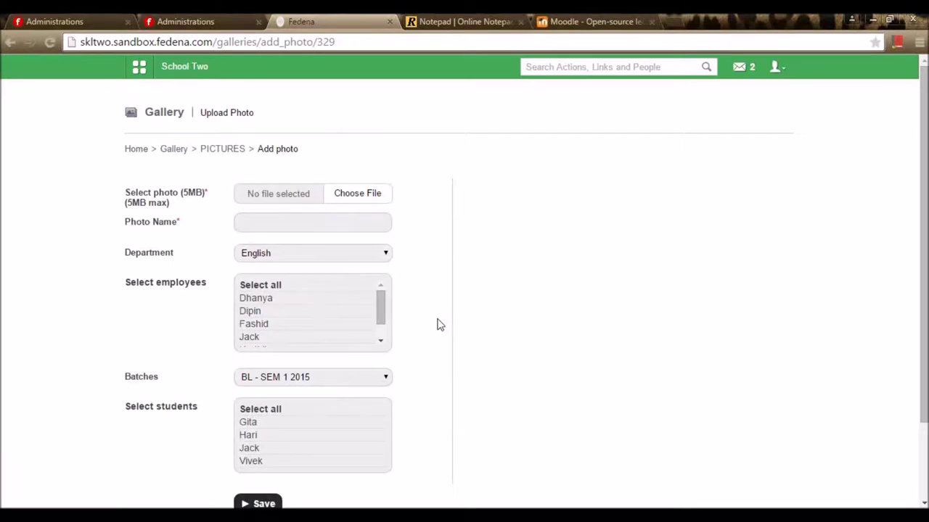
{"action": "scroll", "coordinate": [292, 344], "scroll_direction": "down", "scroll_amount": 3}
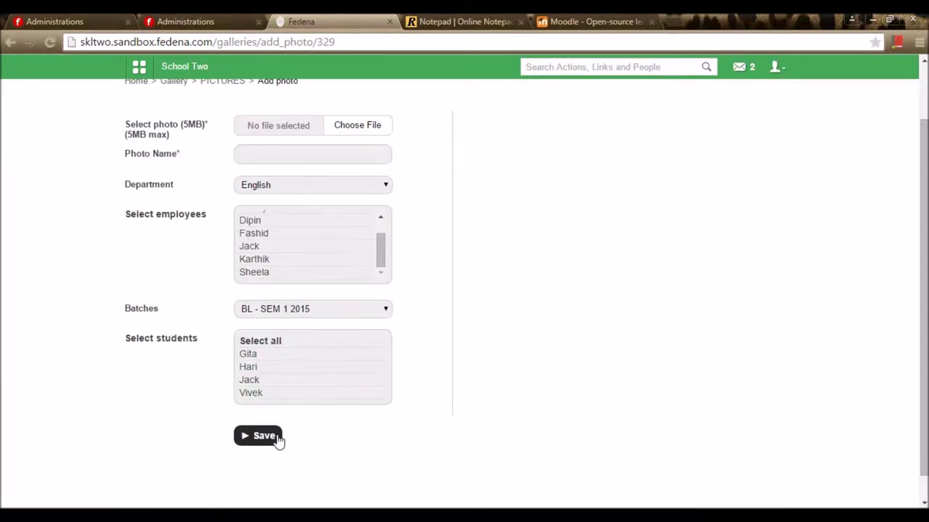
{"action": "left_click", "coordinate": [278, 439]}
Go back through the PICTURES breadcrumb to the Gallery categories list
{"action": "left_click", "coordinate": [219, 150]}
{"action": "left_click", "coordinate": [172, 150]}
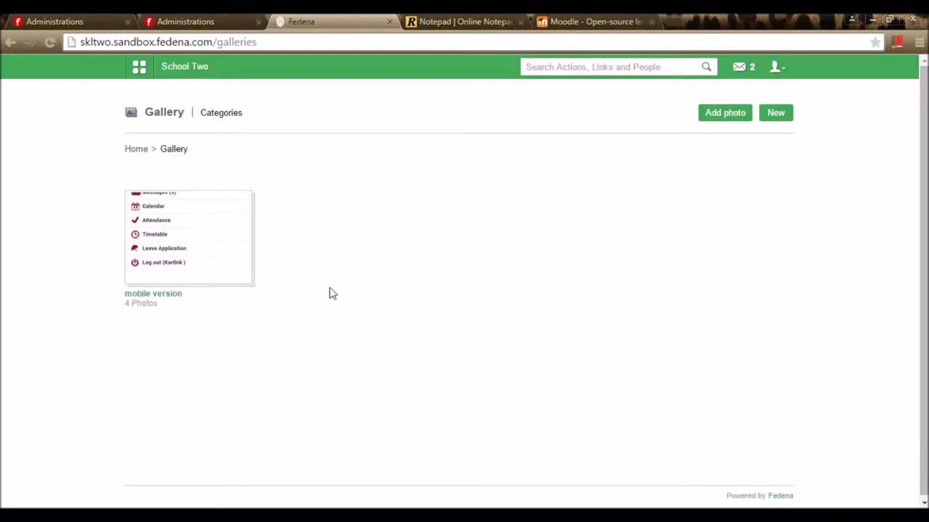
{"action": "left_click", "coordinate": [202, 254]}
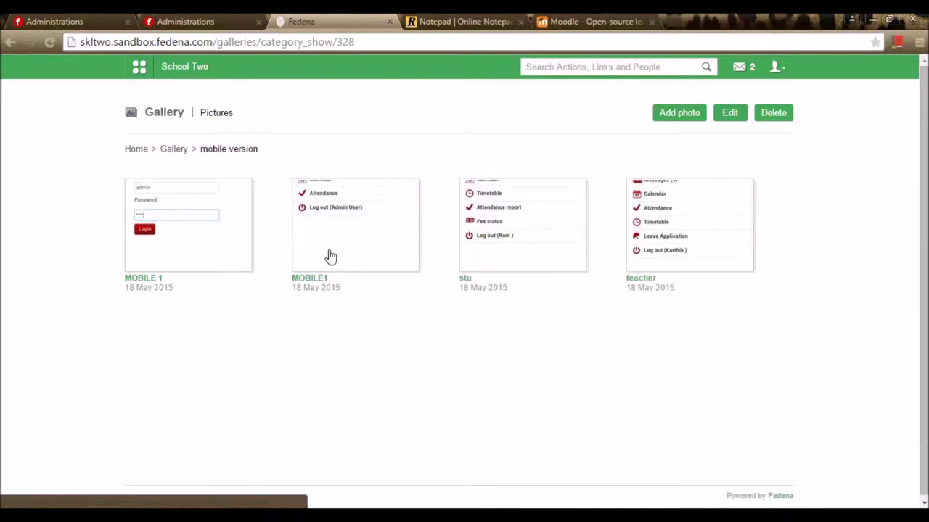
Visit the School Two dashboard, then bring the notepad add-on checklist back into view
{"action": "left_click", "coordinate": [187, 67]}
{"action": "left_click", "coordinate": [456, 20]}
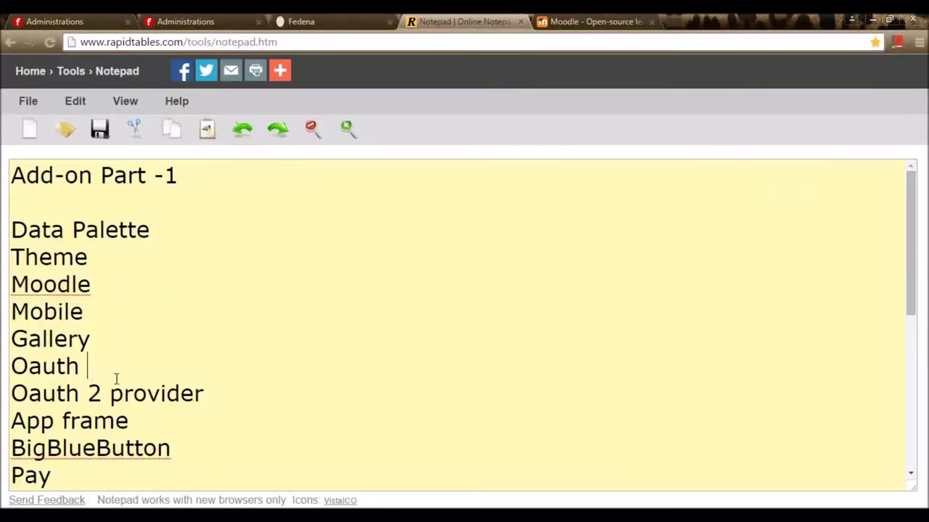
Edit School A's assigned plugins and save them unchanged
{"action": "left_click", "coordinate": [202, 18]}
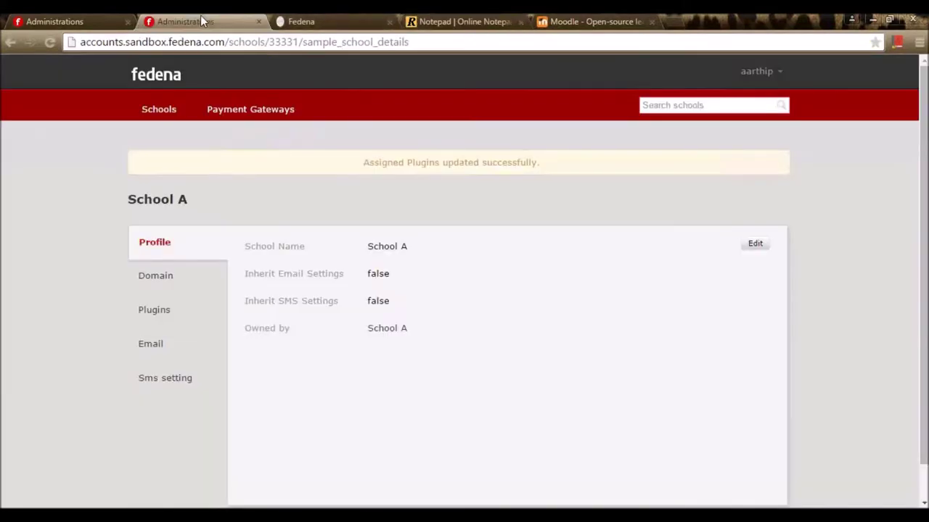
{"action": "left_click", "coordinate": [167, 319]}
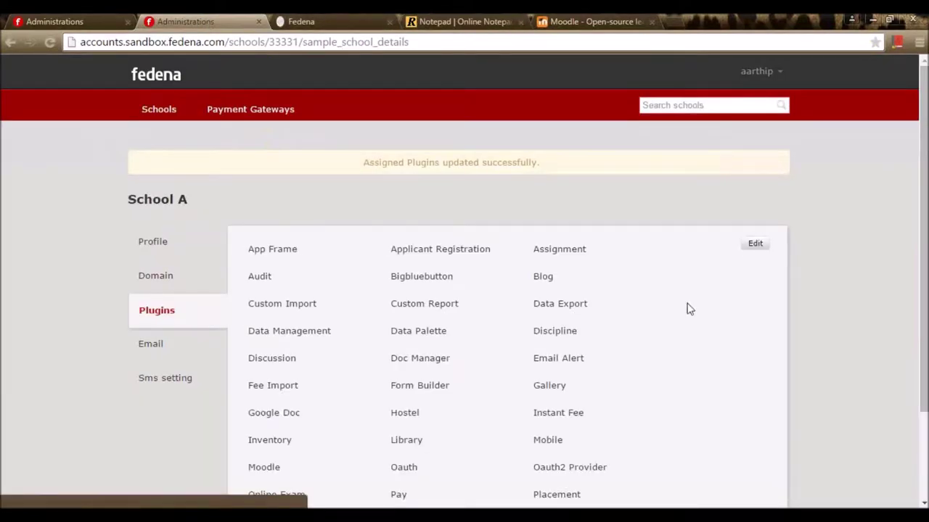
{"action": "left_click", "coordinate": [756, 245]}
{"action": "scroll", "coordinate": [633, 356], "scroll_direction": "down", "scroll_amount": 4}
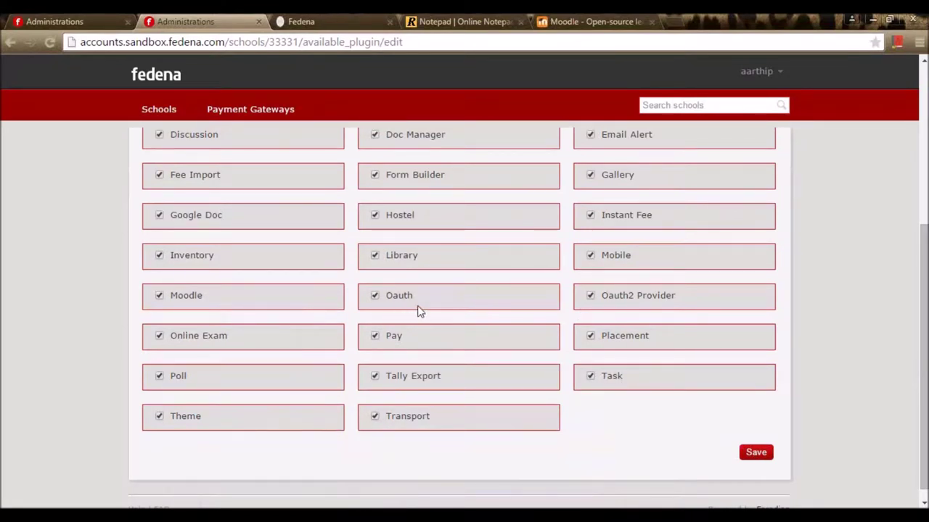
{"action": "left_click", "coordinate": [759, 455]}
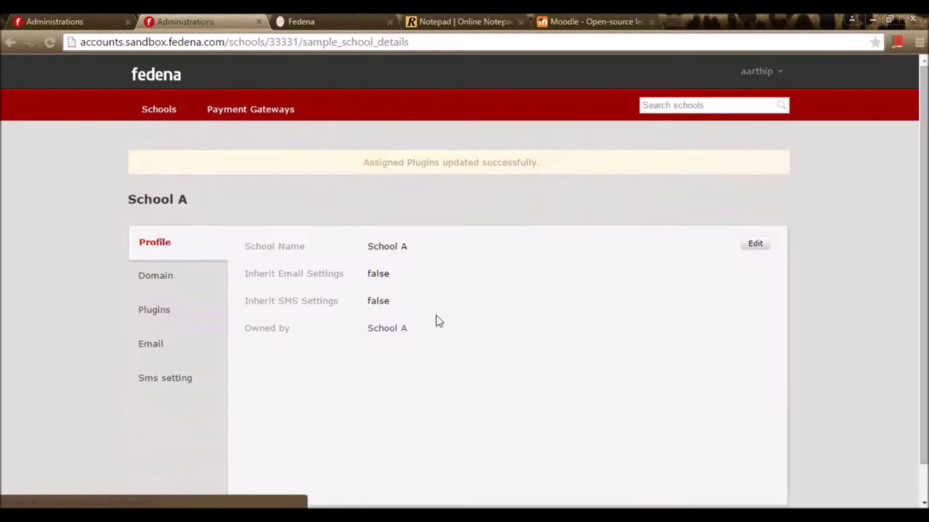
Open the School A organisation's company profile from the account menu
{"action": "left_click", "coordinate": [323, 21]}
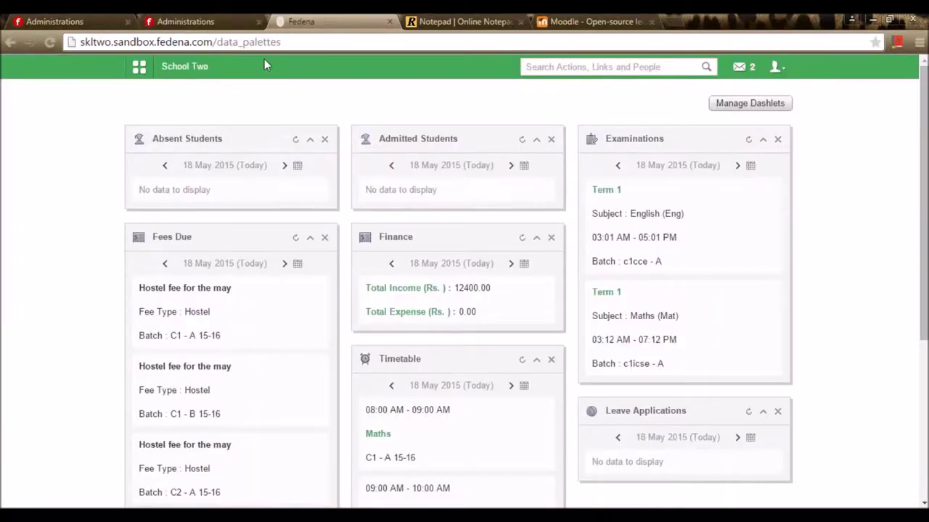
{"action": "left_click", "coordinate": [188, 21]}
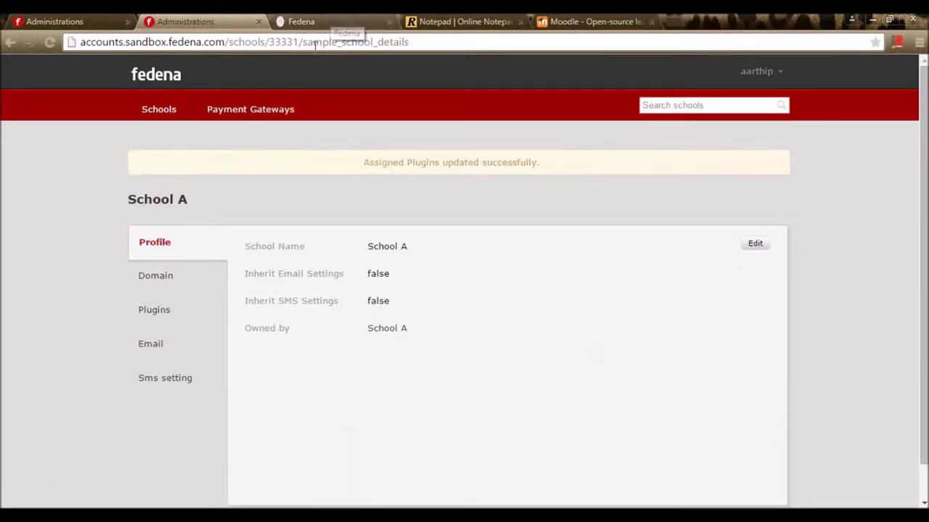
{"action": "left_click", "coordinate": [777, 73]}
{"action": "left_click", "coordinate": [761, 117]}
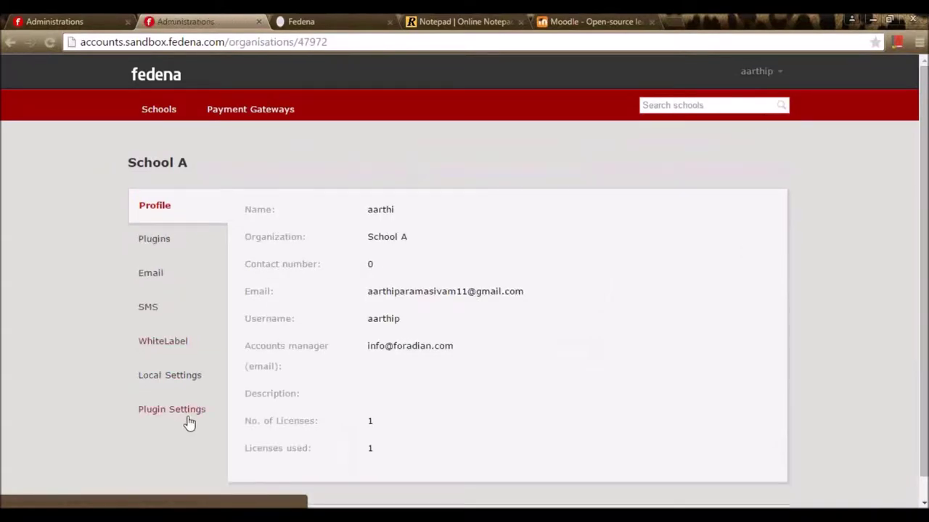
View the Google OAuth plugin settings' client key and secret, then open a blank tab
{"action": "left_click", "coordinate": [190, 411]}
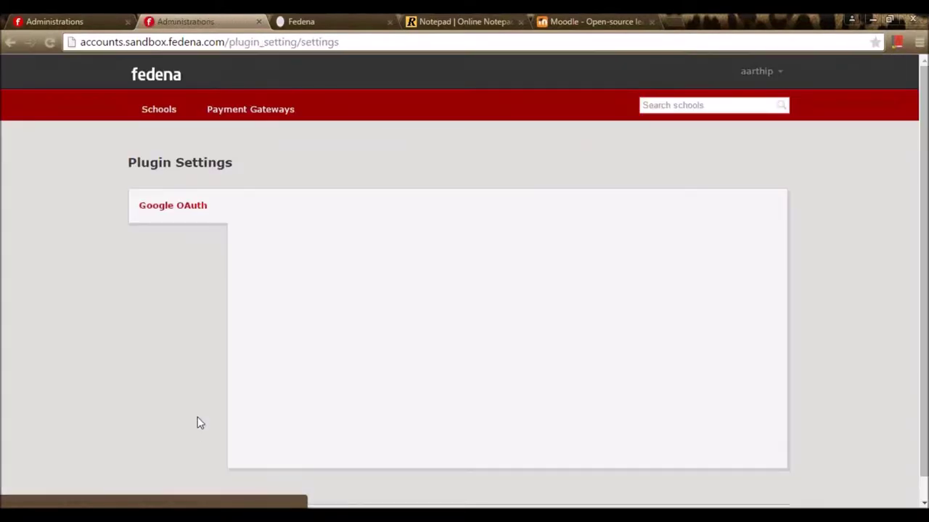
{"action": "left_click", "coordinate": [192, 214]}
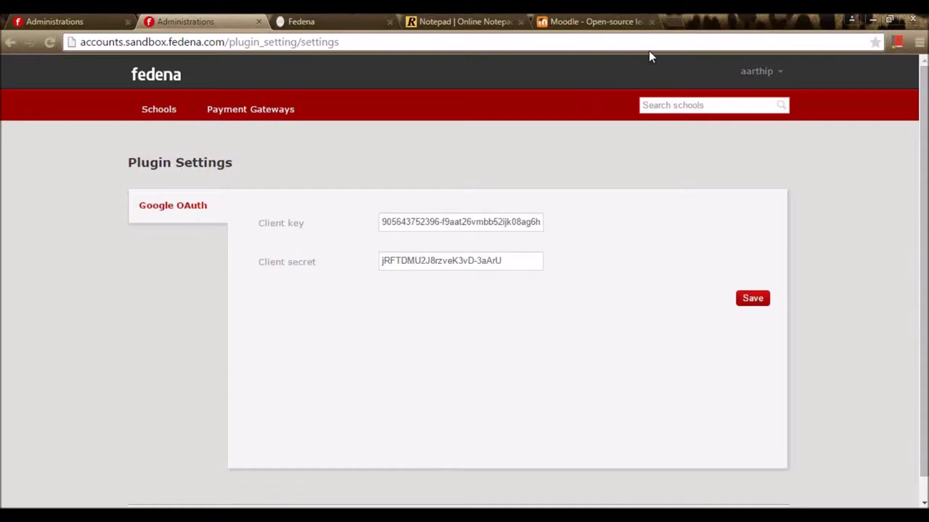
{"action": "left_click", "coordinate": [672, 19]}
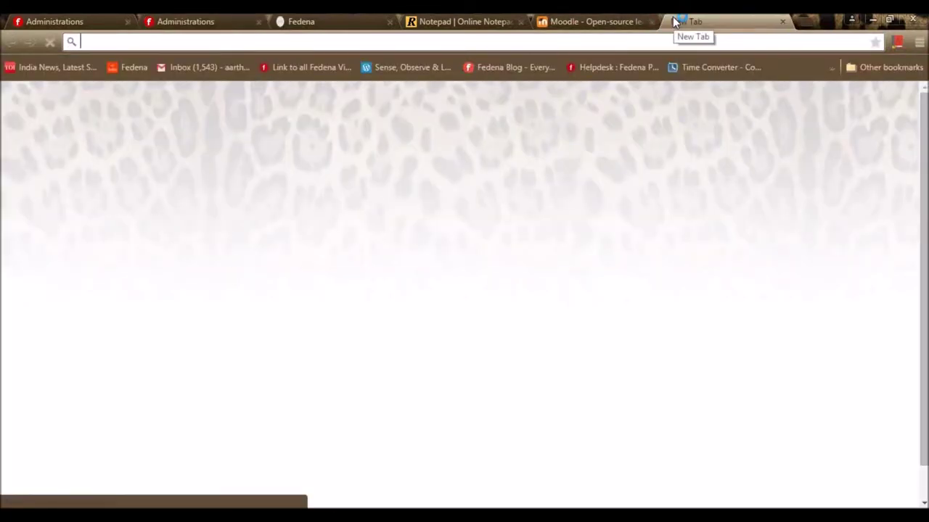
Go to the Google Developers Console and open API Project's credentials
{"action": "type", "text": "con"}
{"action": "key", "text": "Return"}
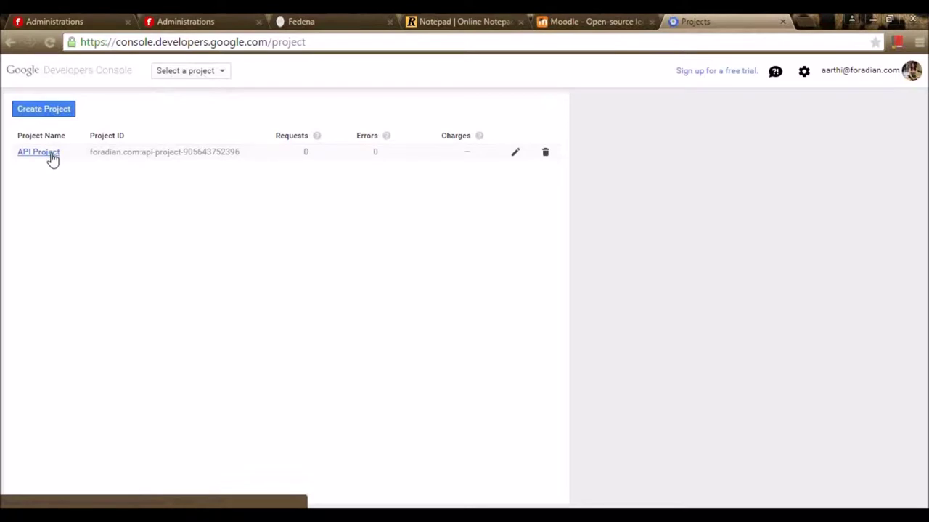
{"action": "left_click", "coordinate": [40, 152]}
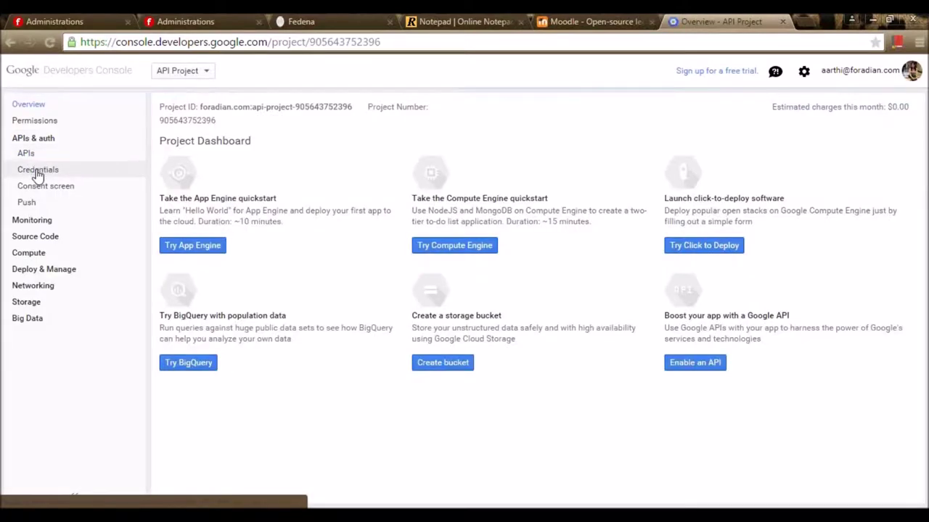
{"action": "left_click", "coordinate": [29, 154]}
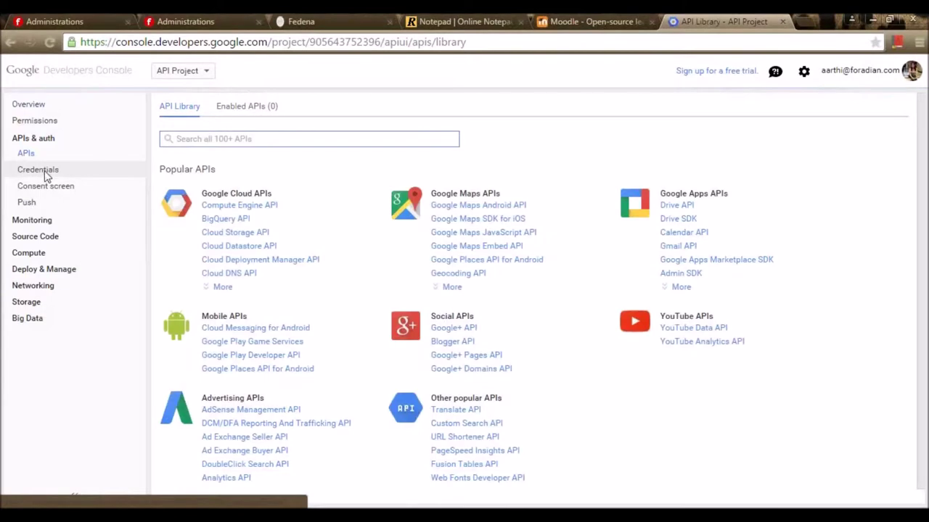
{"action": "left_click", "coordinate": [44, 170]}
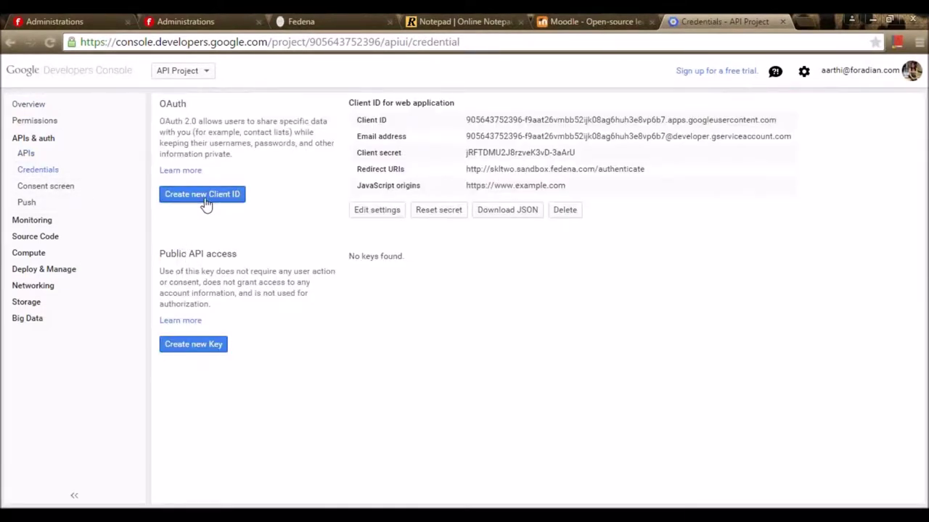
Start a new client ID, delete its example redirect URI, then return to School Two
{"action": "left_click", "coordinate": [206, 204]}
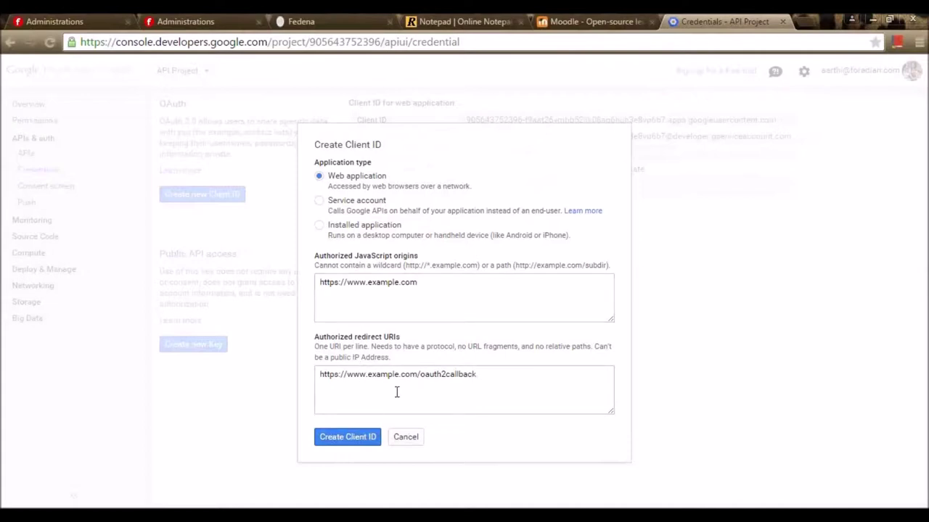
{"action": "left_click", "coordinate": [471, 371]}
{"action": "left_click_drag", "start_coordinate": [472, 371], "coordinate": [293, 381]}
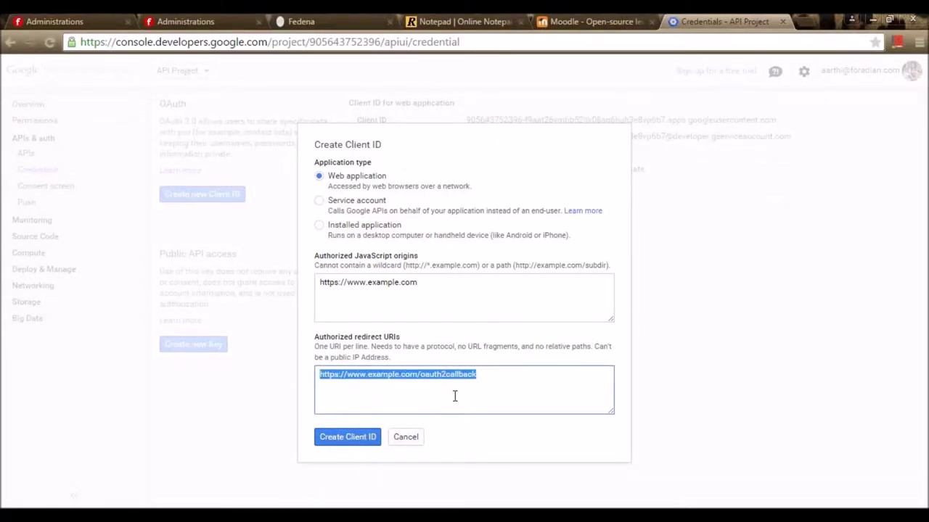
{"action": "key", "text": "BackSpace"}
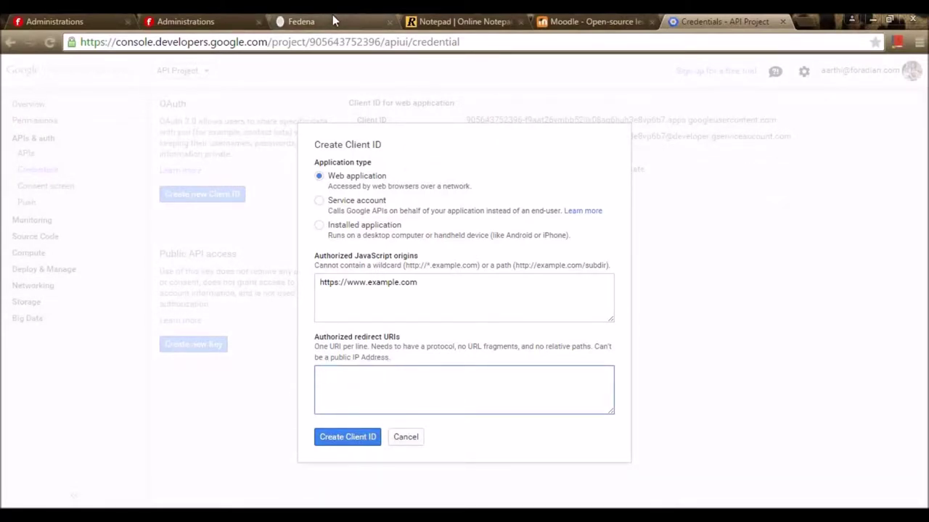
{"action": "left_click", "coordinate": [337, 22]}
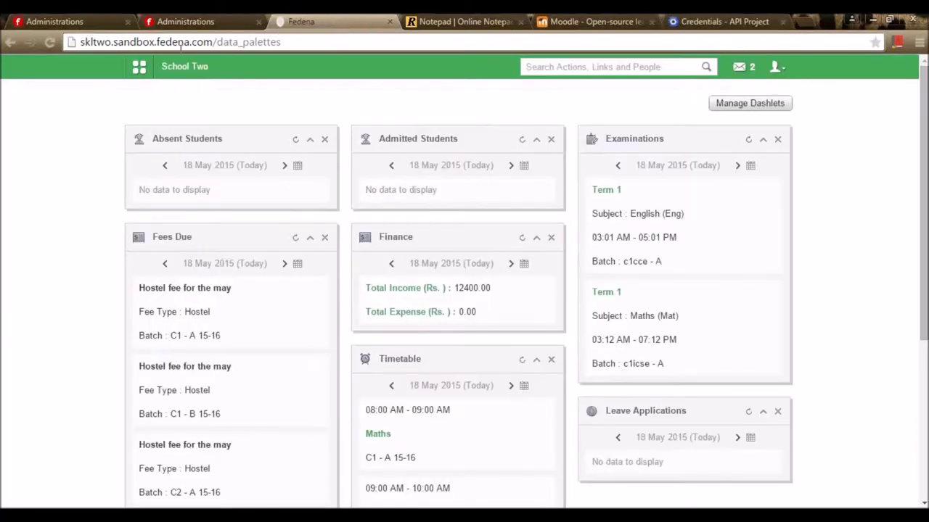
Enter the School Two address plus 'authenticate' as redirect URI, then cancel the client ID
{"action": "left_click_drag", "start_coordinate": [212, 41], "coordinate": [43, 40]}
{"action": "key", "text": "ctrl+c"}
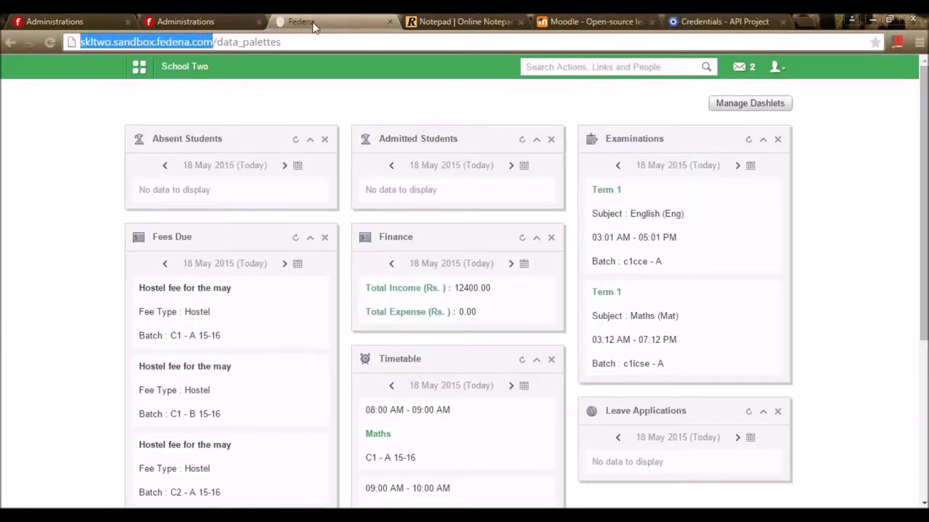
{"action": "left_click", "coordinate": [714, 21]}
{"action": "key", "text": "ctrl+v"}
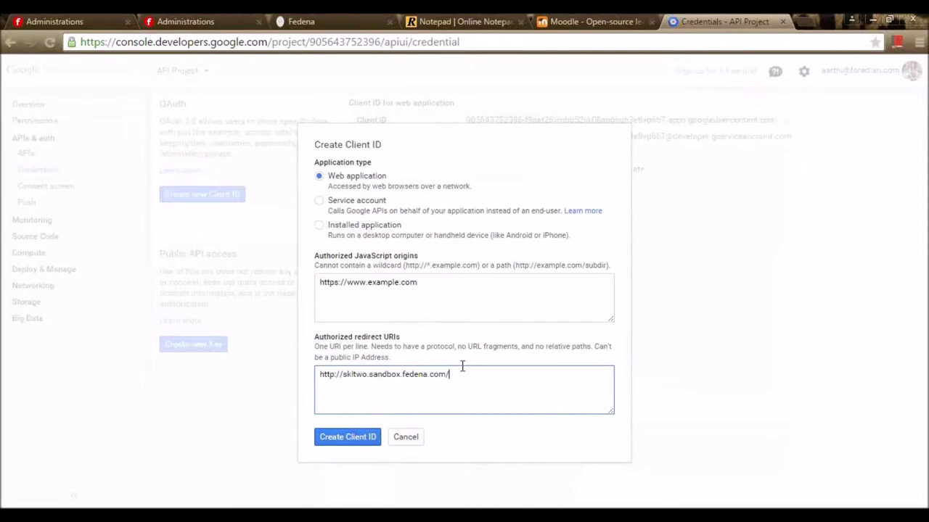
{"action": "type", "text": "authenticate"}
{"action": "left_click", "coordinate": [401, 437]}
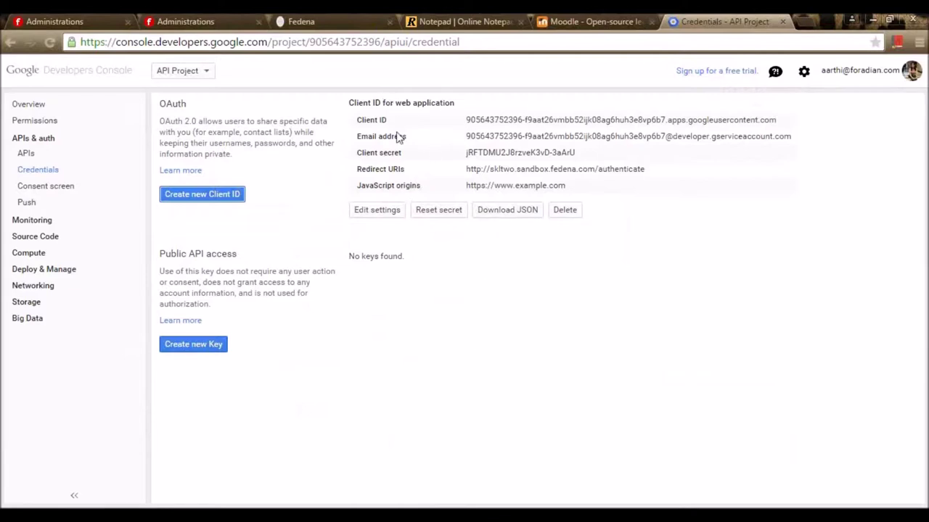
Compare with the existing client credentials and save the Fedena Google OAuth settings
{"action": "left_click", "coordinate": [235, 20]}
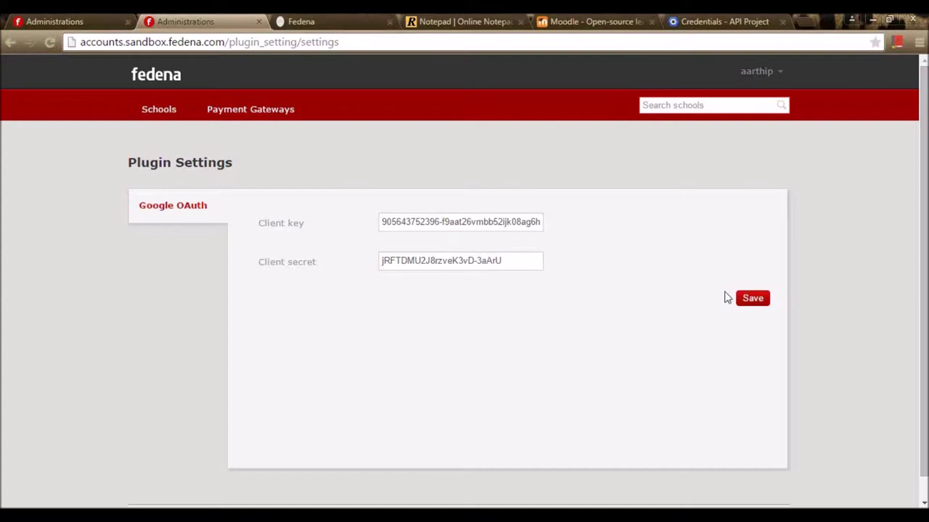
{"action": "left_click", "coordinate": [682, 21]}
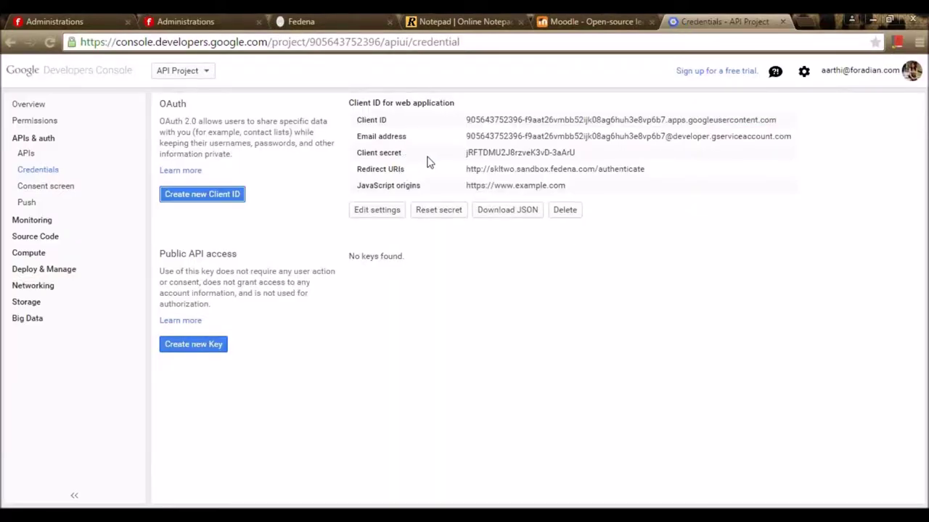
{"action": "left_click", "coordinate": [196, 16]}
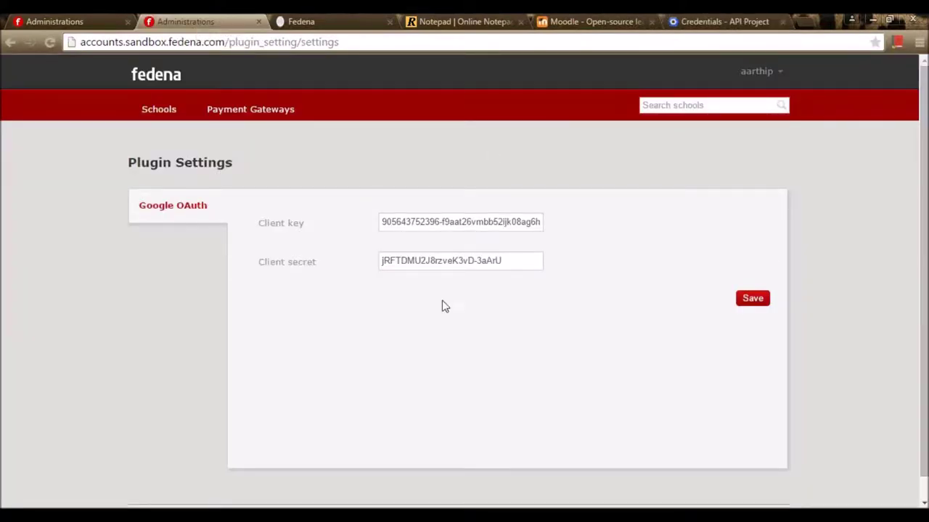
{"action": "left_click", "coordinate": [751, 301]}
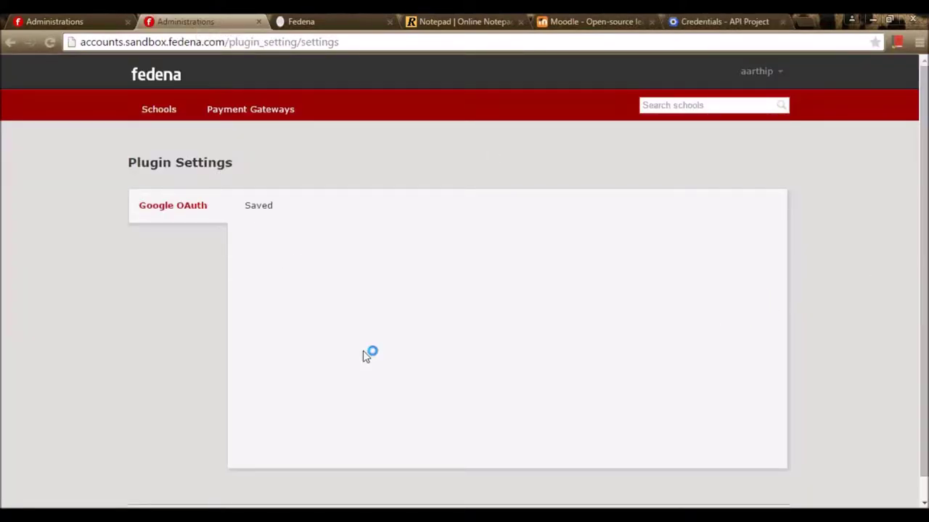
Check the School Two inbox, log out to its Google sign-in page, then return to the notepad
{"action": "left_click", "coordinate": [301, 21]}
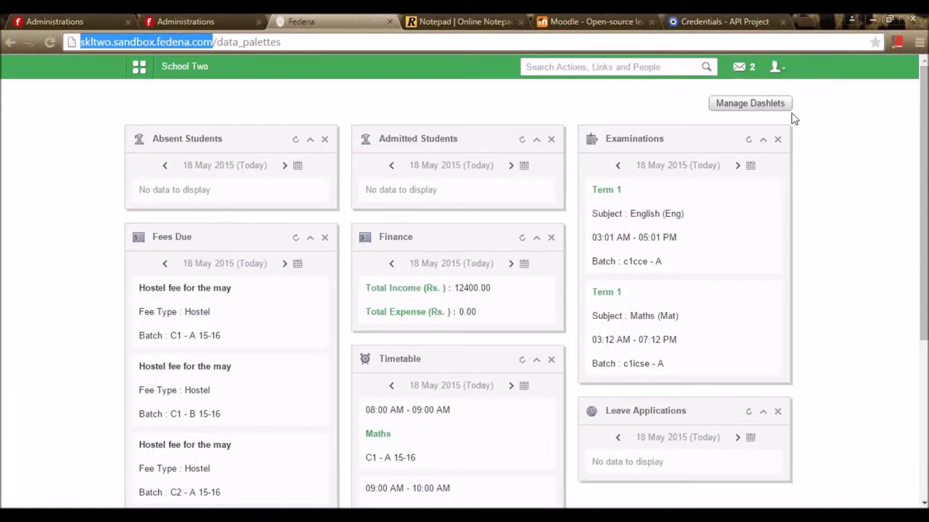
{"action": "left_click", "coordinate": [740, 66]}
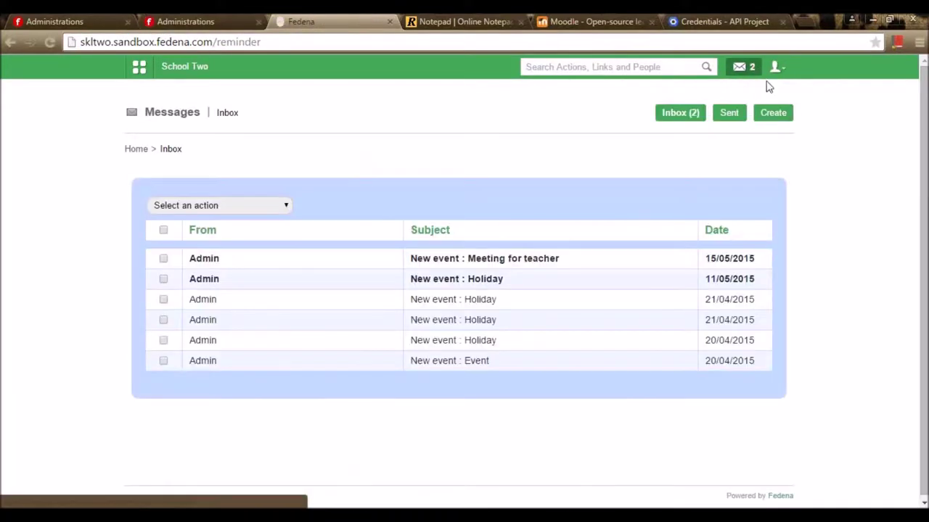
{"action": "left_click", "coordinate": [775, 66]}
{"action": "left_click", "coordinate": [752, 123]}
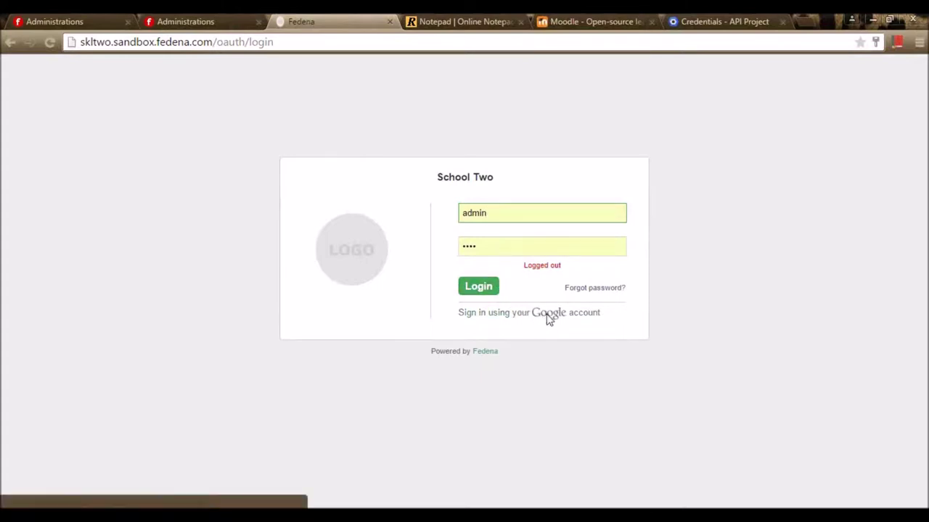
{"action": "left_click", "coordinate": [482, 20]}
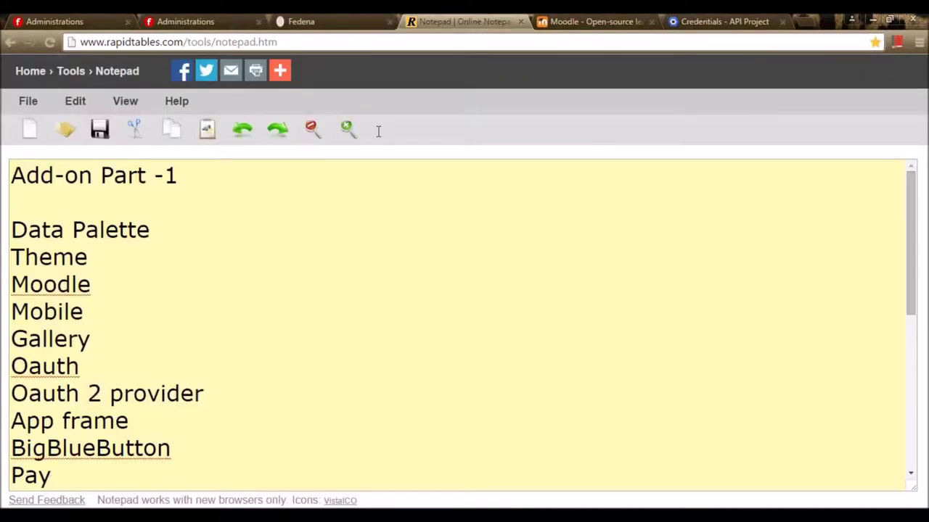
{"action": "left_click", "coordinate": [103, 374]}
Edit School A's plugins with every plugin enabled and save the assignments
{"action": "left_click", "coordinate": [189, 21]}
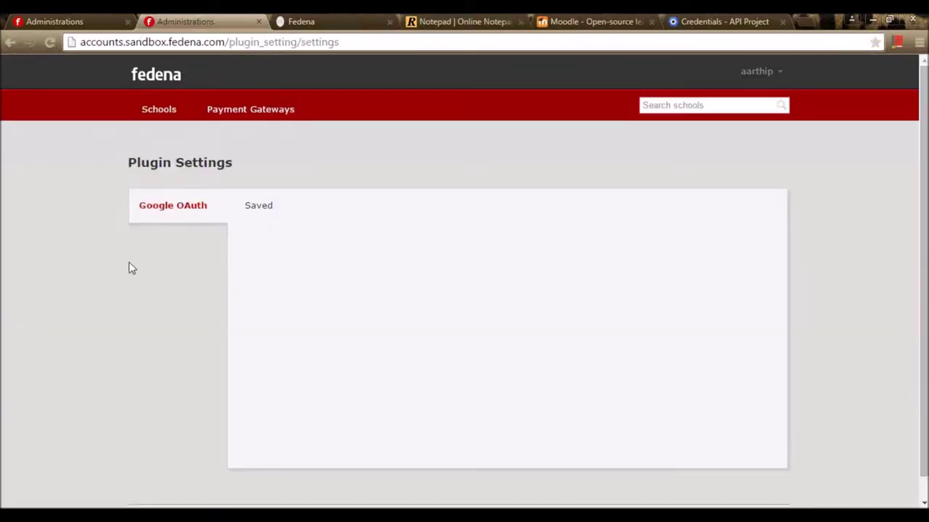
{"action": "left_click", "coordinate": [158, 111]}
{"action": "left_click", "coordinate": [161, 225]}
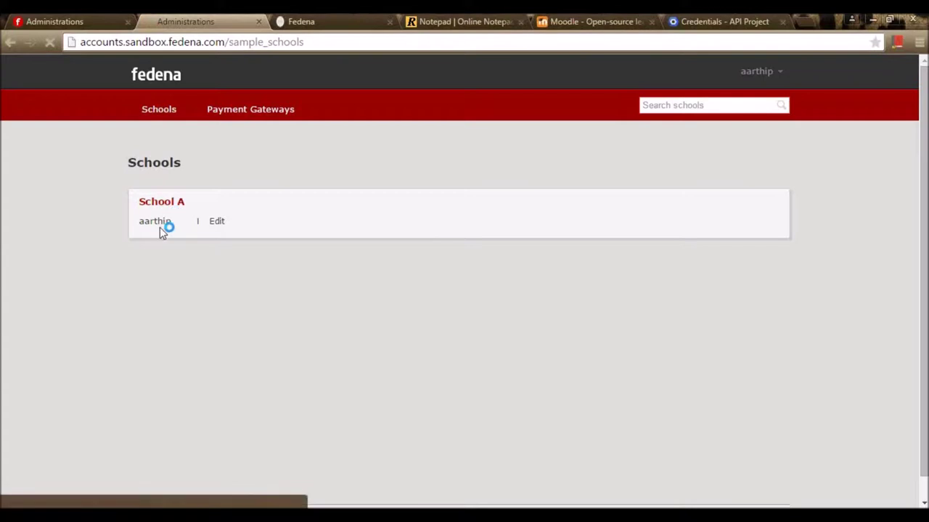
{"action": "left_click", "coordinate": [165, 272]}
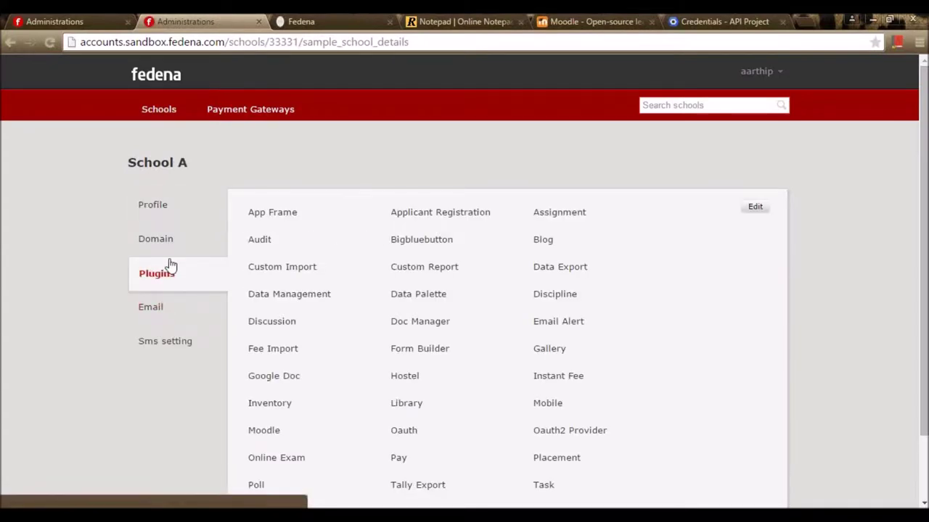
{"action": "left_click", "coordinate": [754, 207]}
{"action": "scroll", "coordinate": [725, 265], "scroll_direction": "down", "scroll_amount": 3}
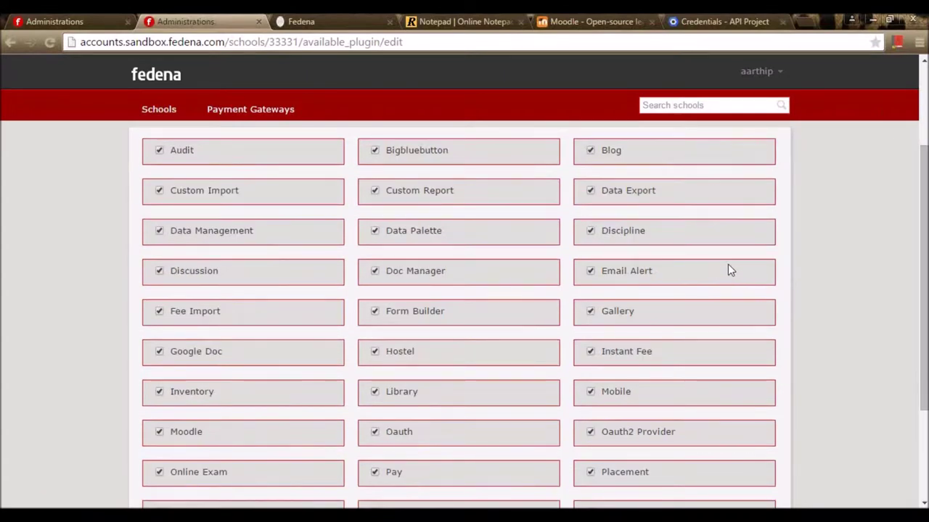
{"action": "scroll", "coordinate": [608, 395], "scroll_direction": "down", "scroll_amount": 3}
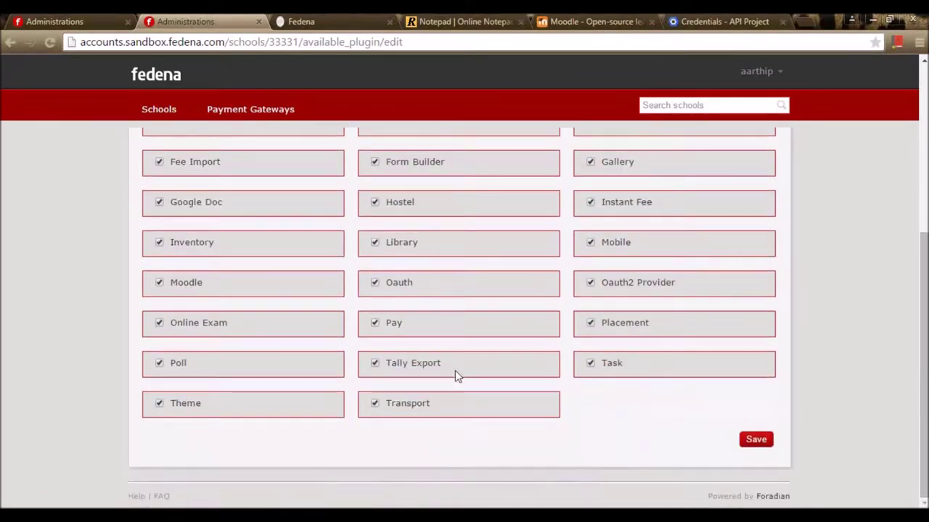
{"action": "left_click", "coordinate": [760, 441]}
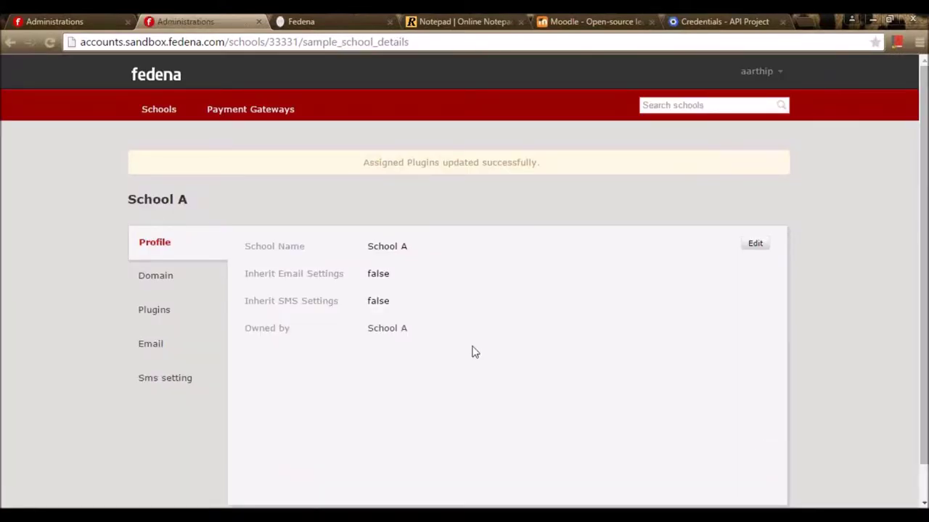
Return to the schools list and log in to School Two
{"action": "left_click", "coordinate": [174, 124]}
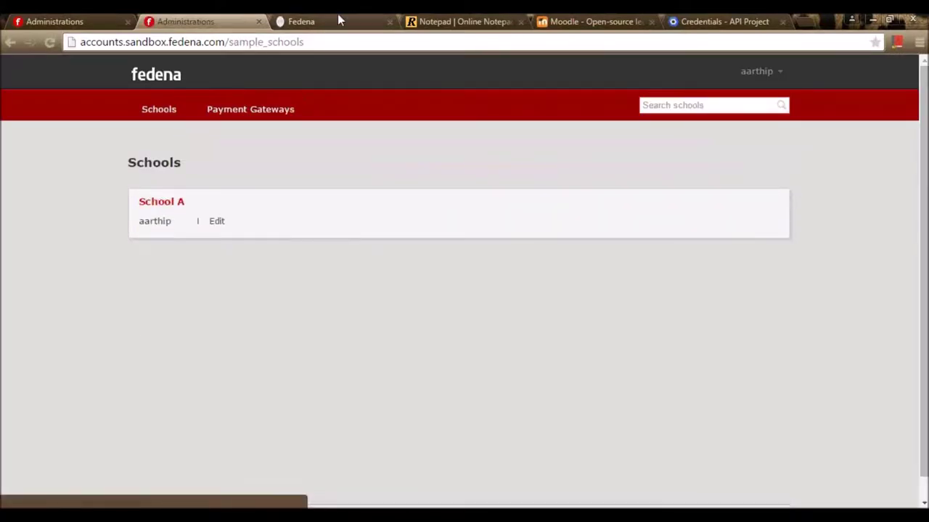
{"action": "left_click", "coordinate": [338, 21]}
{"action": "left_click", "coordinate": [479, 287]}
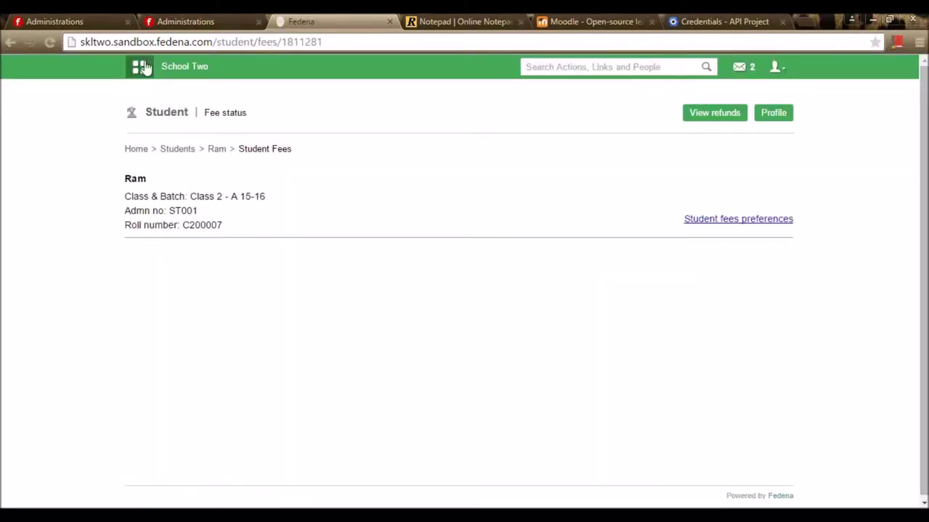
From School Two's Administration settings, open Client Apps and start a new client app form
{"action": "left_click", "coordinate": [166, 71]}
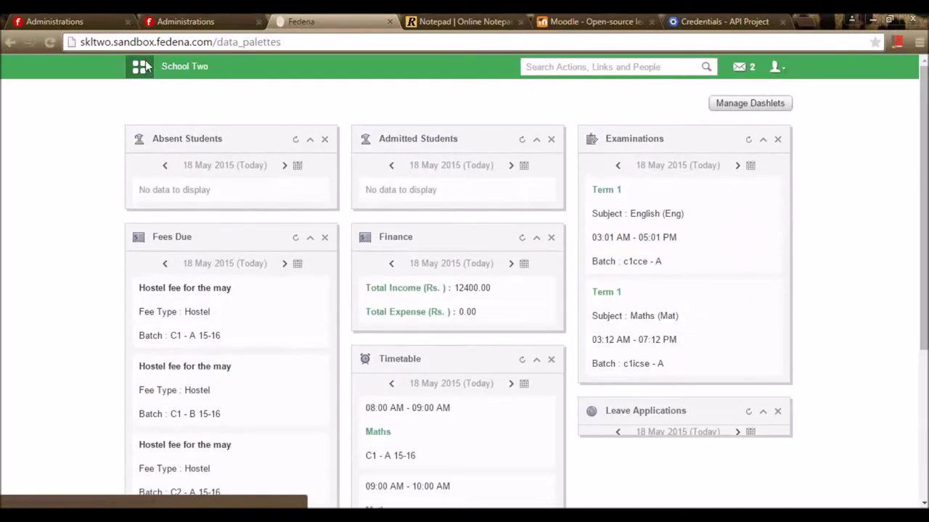
{"action": "left_click", "coordinate": [138, 66]}
{"action": "left_click", "coordinate": [450, 102]}
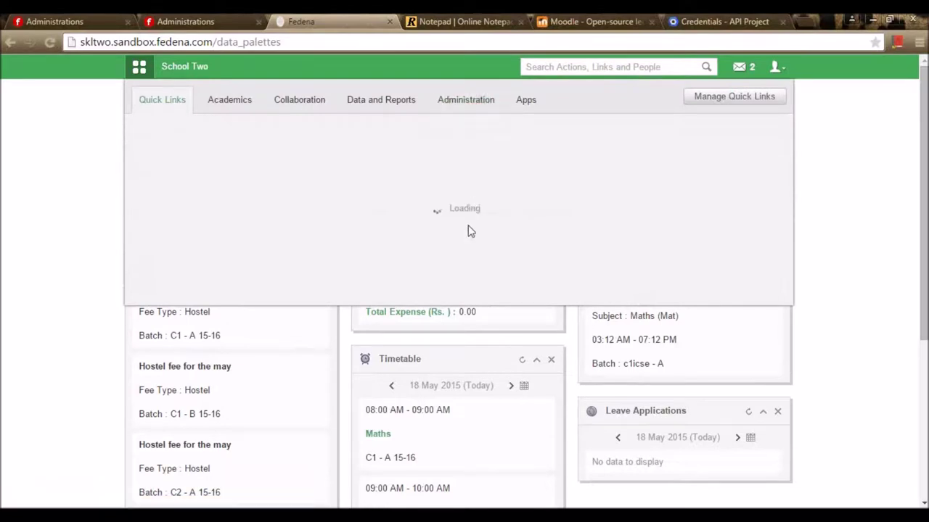
{"action": "left_click", "coordinate": [356, 180]}
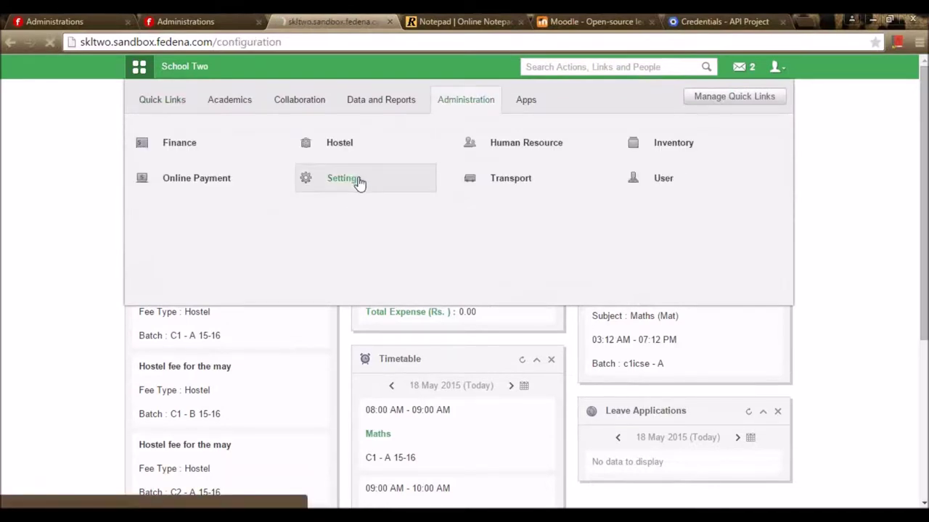
{"action": "left_click", "coordinate": [512, 398]}
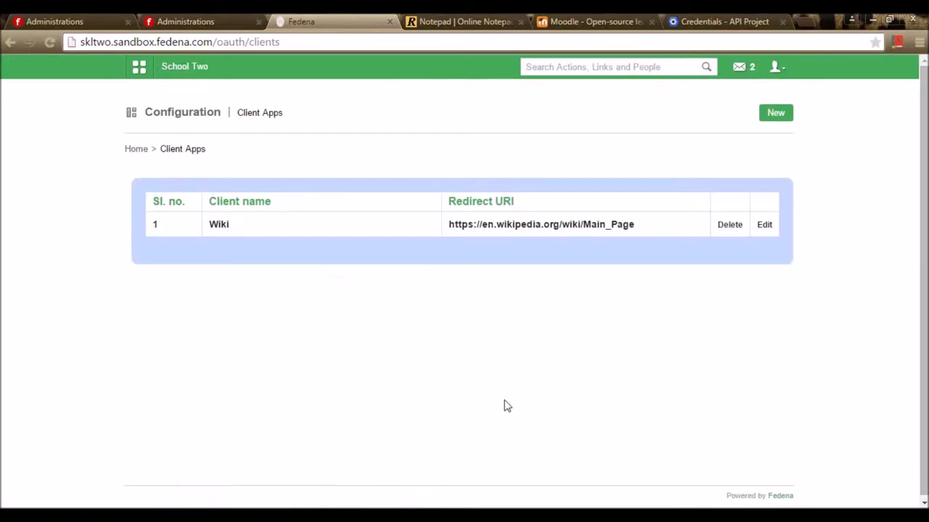
{"action": "left_click", "coordinate": [776, 114]}
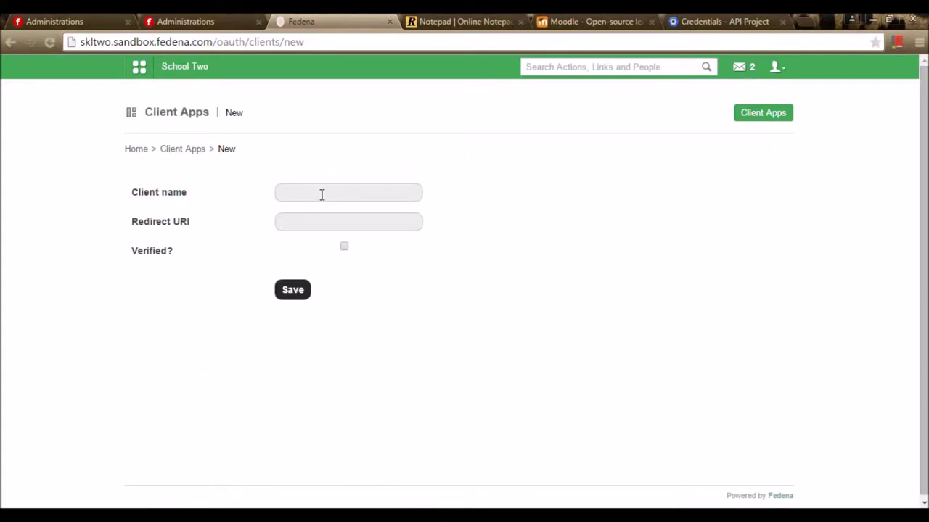
Re-save the Wiki client app's settings, then bring up the admin Schools list
{"action": "left_click", "coordinate": [192, 150]}
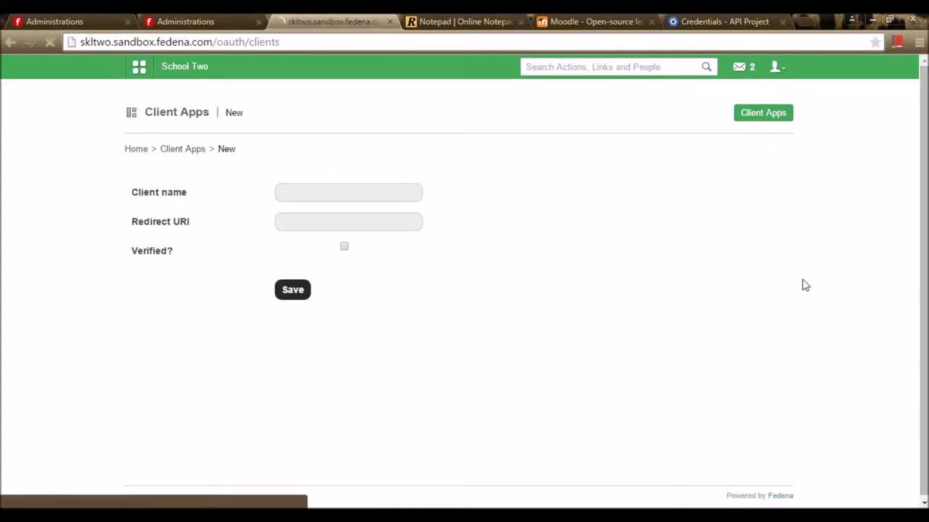
{"action": "left_click", "coordinate": [763, 226]}
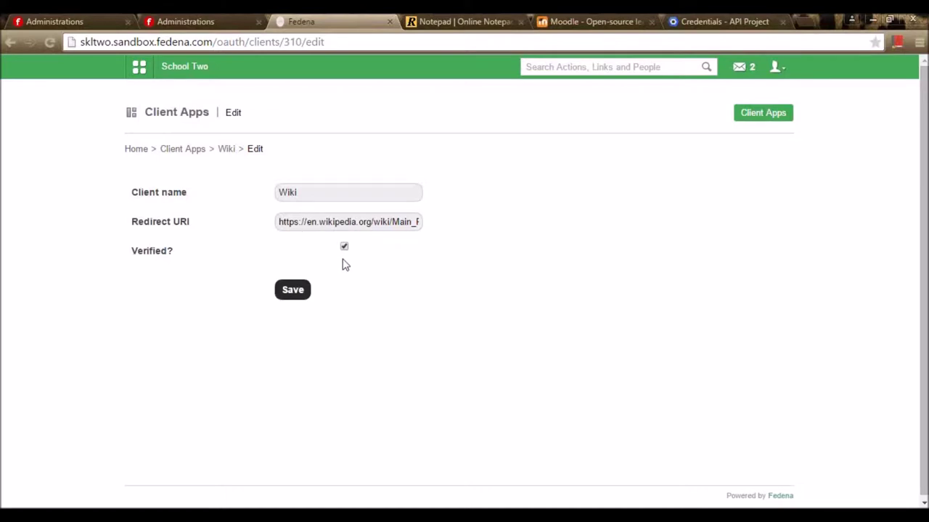
{"action": "left_click", "coordinate": [305, 294]}
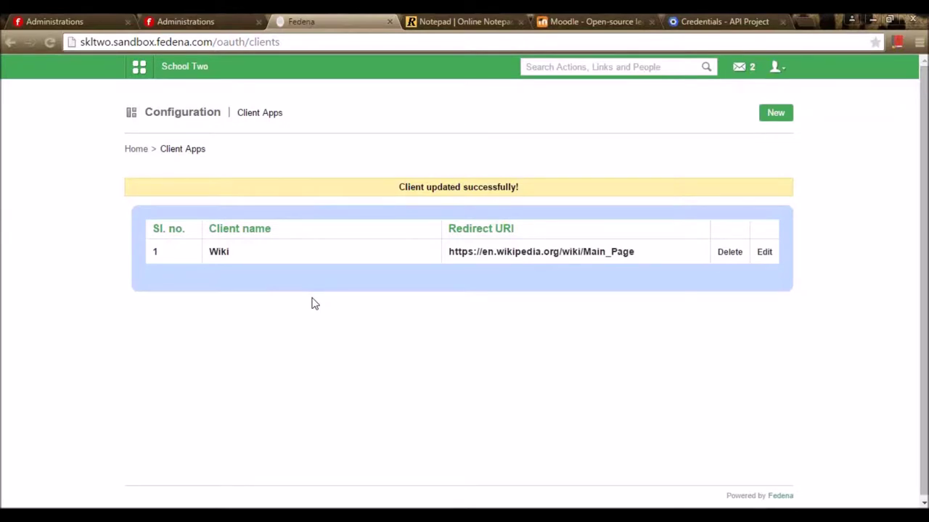
{"action": "left_click", "coordinate": [218, 21]}
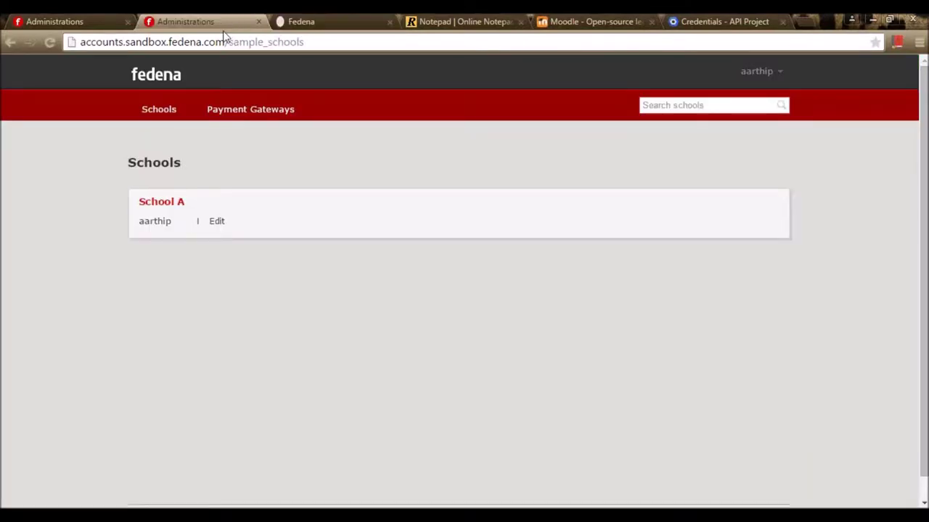
Save School A's plugin assignments with every add-on enabled
{"action": "left_click", "coordinate": [171, 202]}
{"action": "left_click", "coordinate": [165, 277]}
{"action": "left_click", "coordinate": [756, 206]}
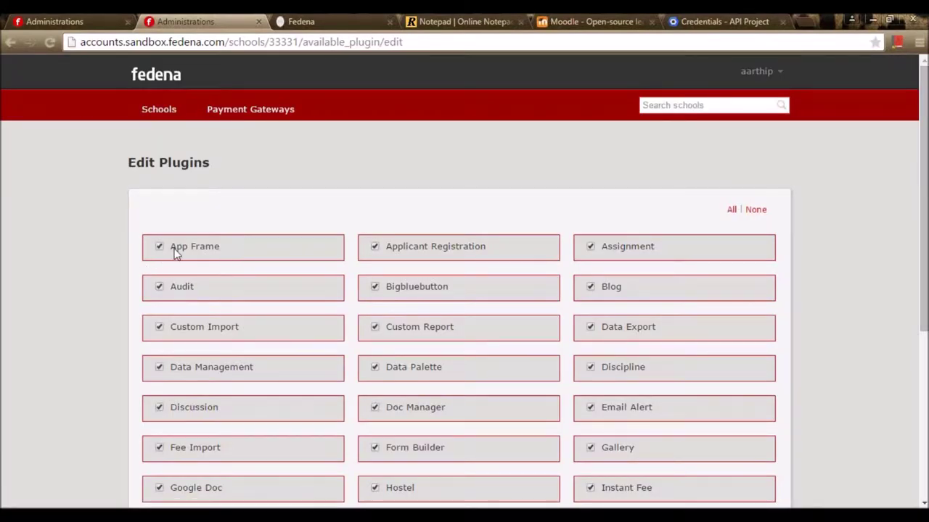
{"action": "scroll", "coordinate": [174, 252], "scroll_direction": "down", "scroll_amount": 4}
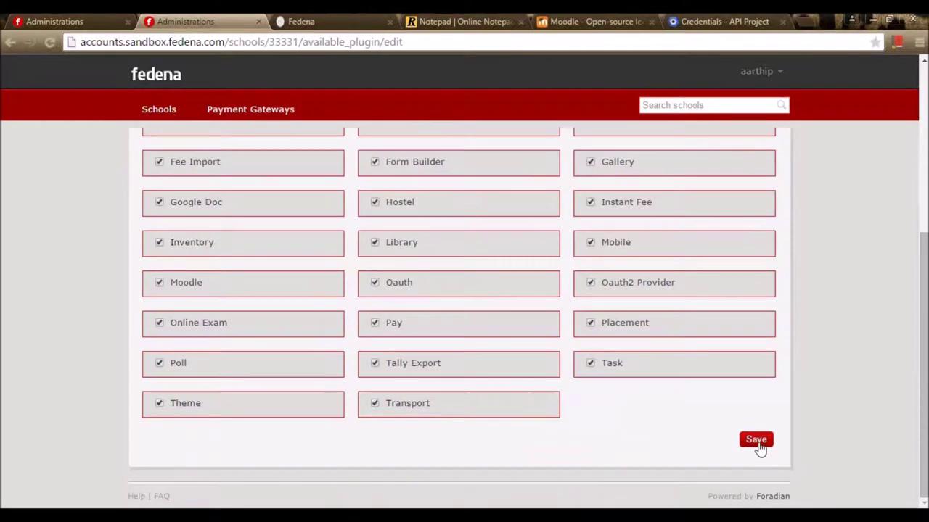
{"action": "left_click", "coordinate": [758, 444]}
In School Two, go to Apps > Manage Apps to list the wiki app frame
{"action": "left_click", "coordinate": [370, 21]}
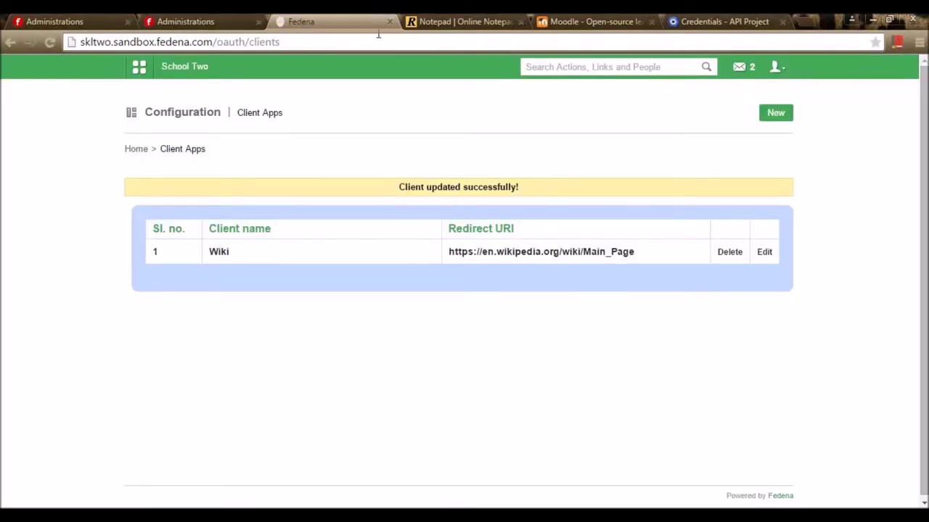
{"action": "left_click", "coordinate": [138, 77]}
{"action": "left_click", "coordinate": [534, 106]}
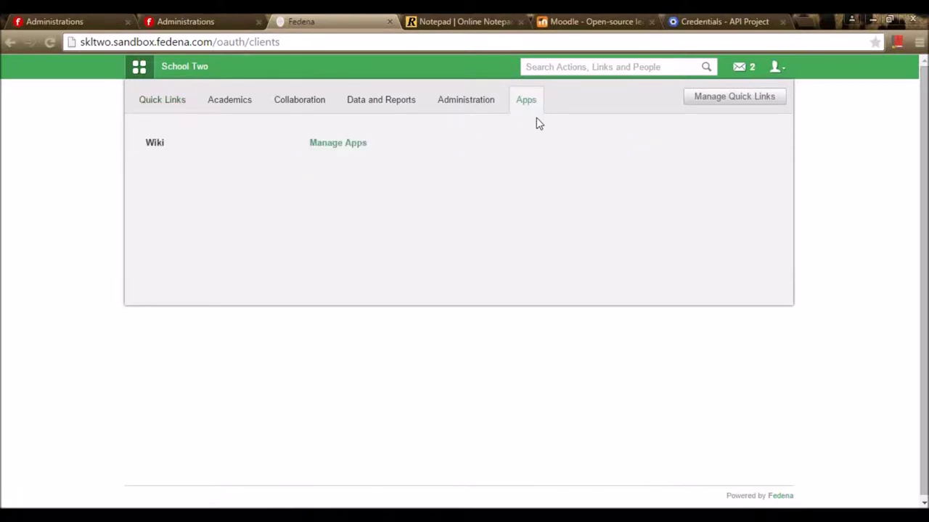
{"action": "left_click", "coordinate": [347, 145]}
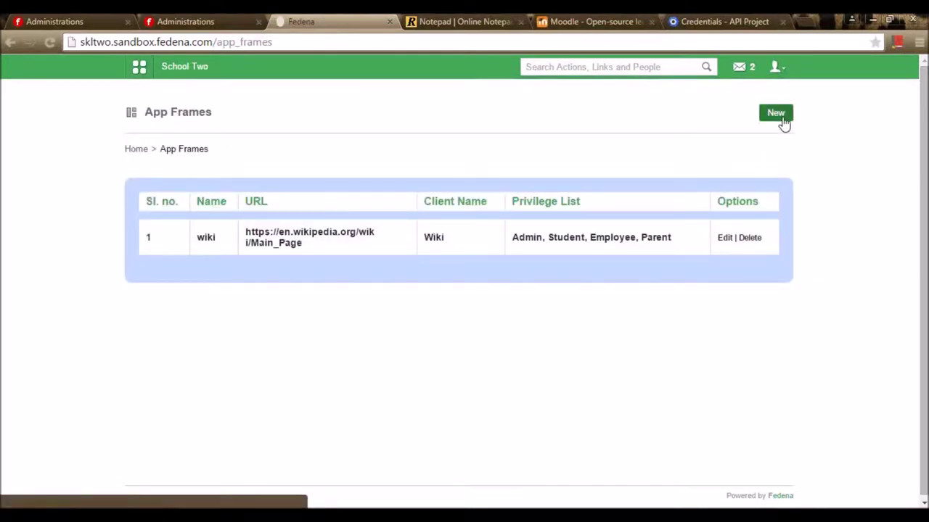
Resubmit the wiki app frame with Wiki as its client, then show the Apps menu
{"action": "left_click", "coordinate": [725, 239]}
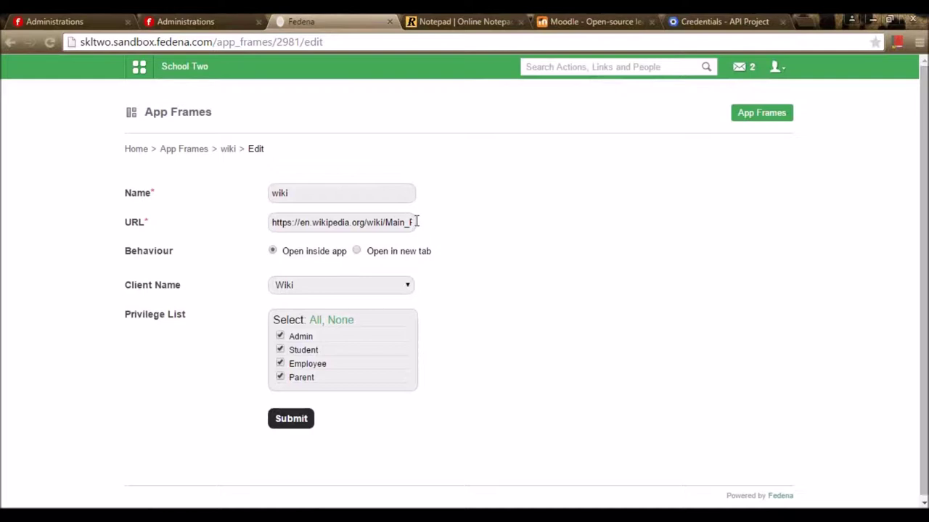
{"action": "left_click", "coordinate": [379, 289]}
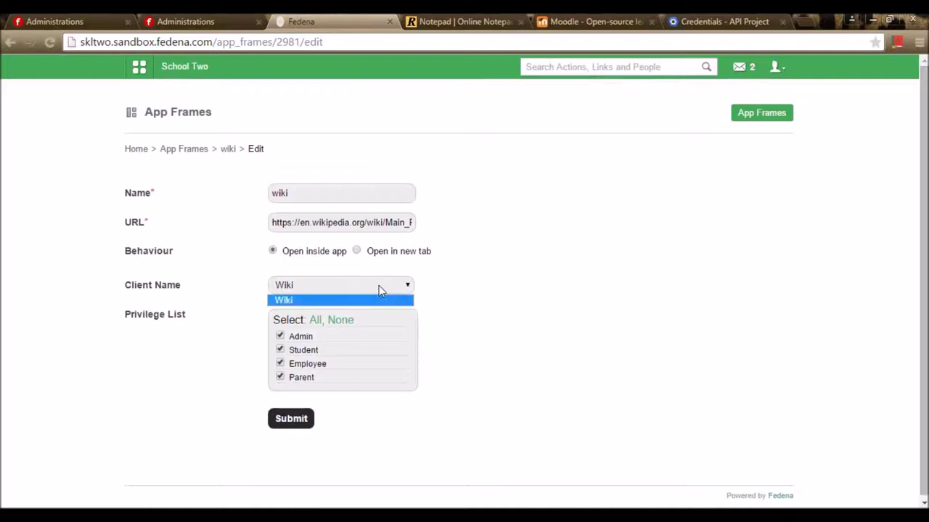
{"action": "left_click", "coordinate": [475, 298]}
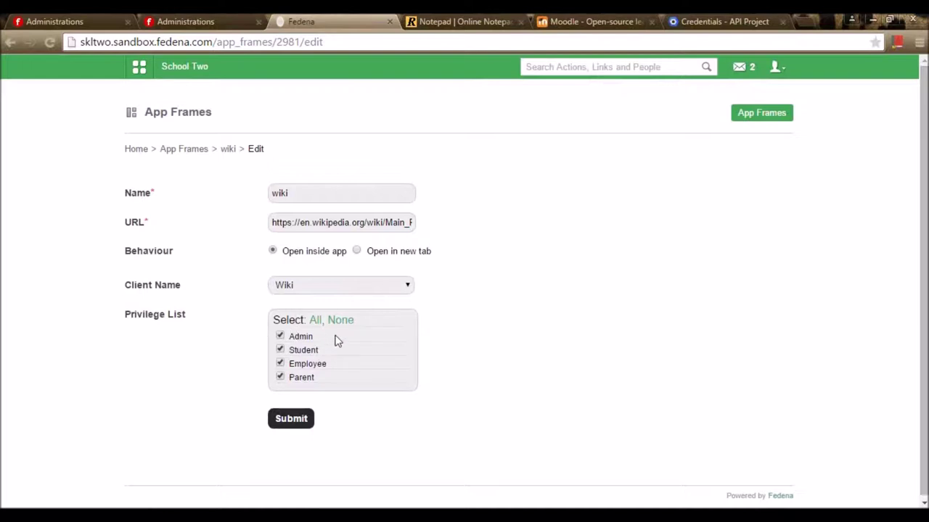
{"action": "scroll", "coordinate": [361, 332], "scroll_direction": "down", "scroll_amount": 1}
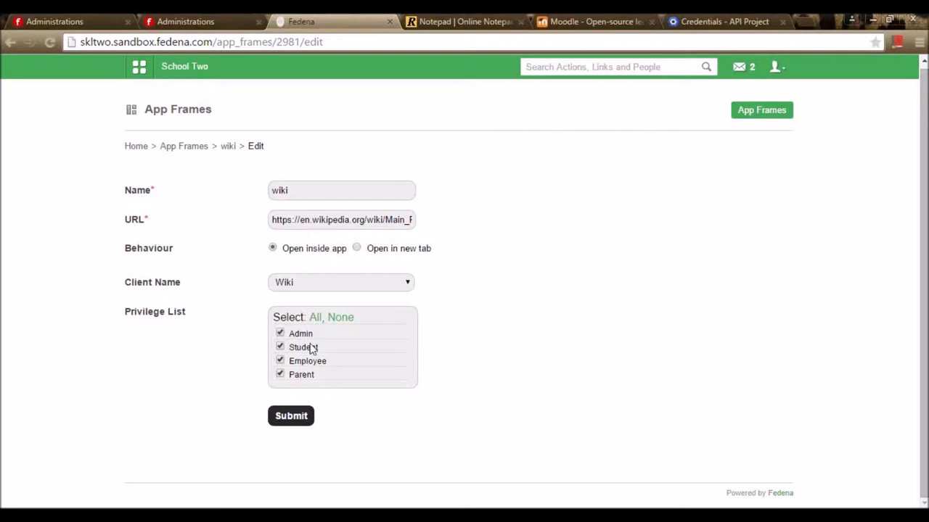
{"action": "left_click", "coordinate": [310, 423]}
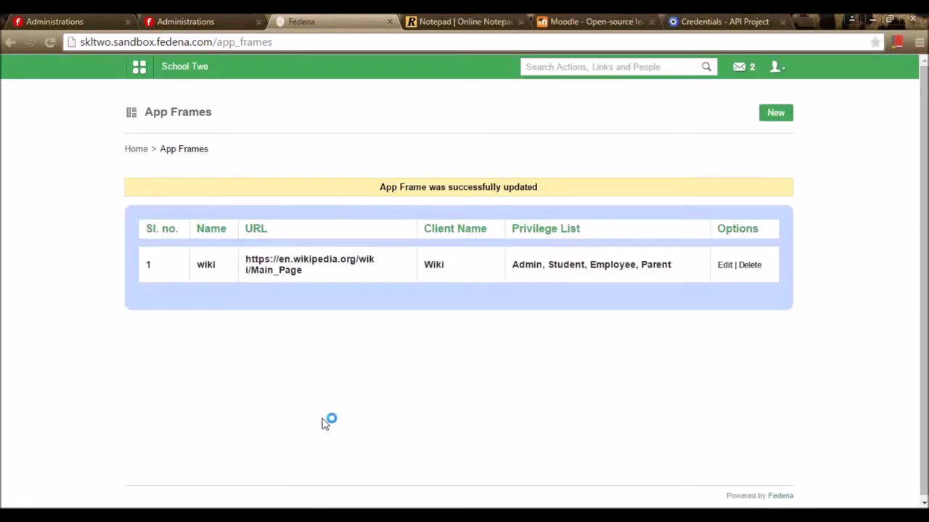
{"action": "left_click", "coordinate": [141, 72]}
{"action": "left_click", "coordinate": [515, 103]}
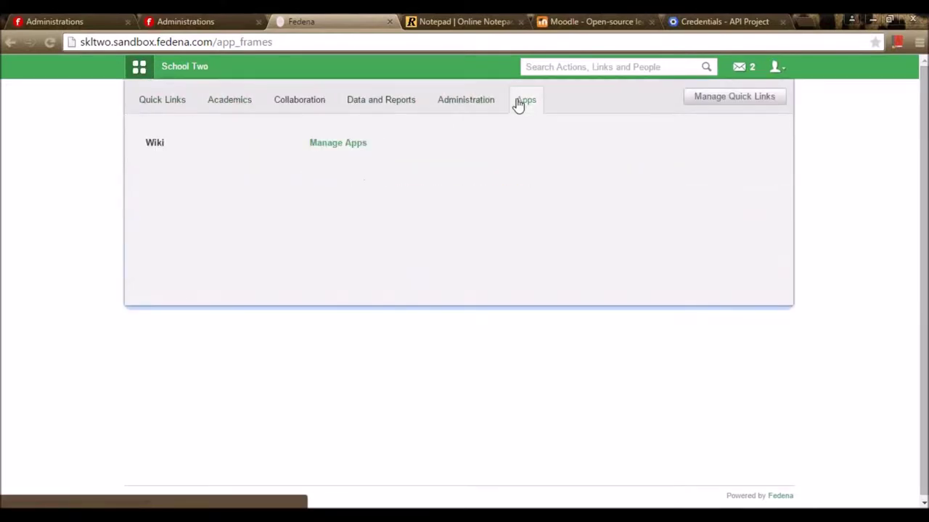
Browse Wikipedia's Main Page inside the Wiki app frame, then return to App Frames
{"action": "left_click", "coordinate": [151, 153]}
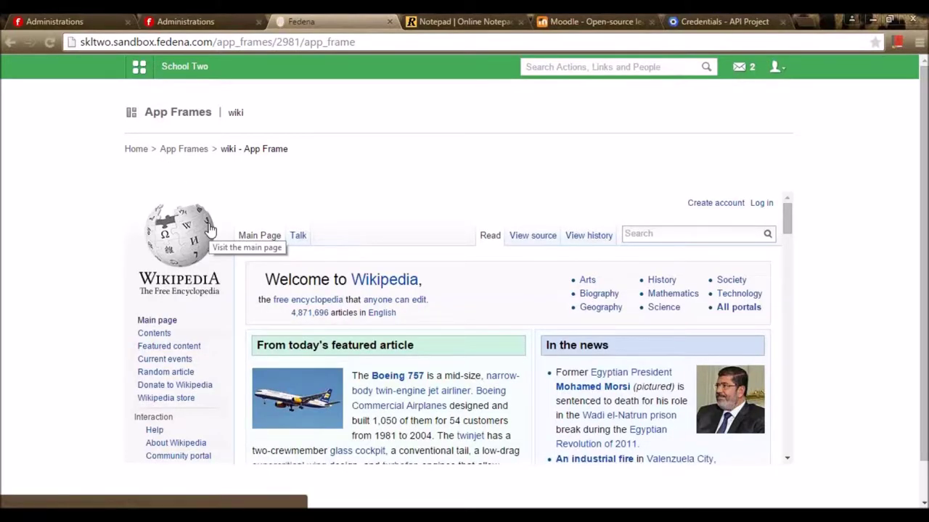
{"action": "scroll", "coordinate": [435, 243], "scroll_direction": "down", "scroll_amount": 5}
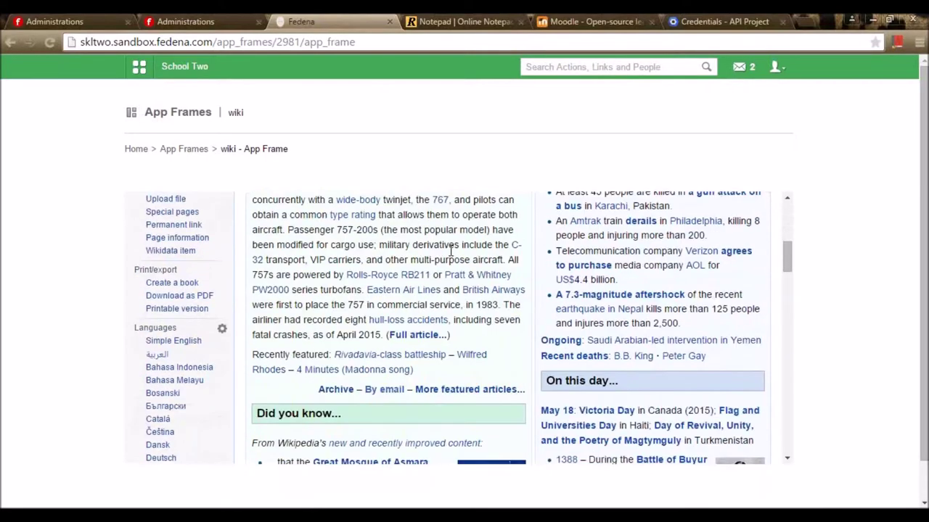
{"action": "scroll", "coordinate": [449, 251], "scroll_direction": "down", "scroll_amount": 2}
{"action": "scroll", "coordinate": [458, 265], "scroll_direction": "up", "scroll_amount": 10}
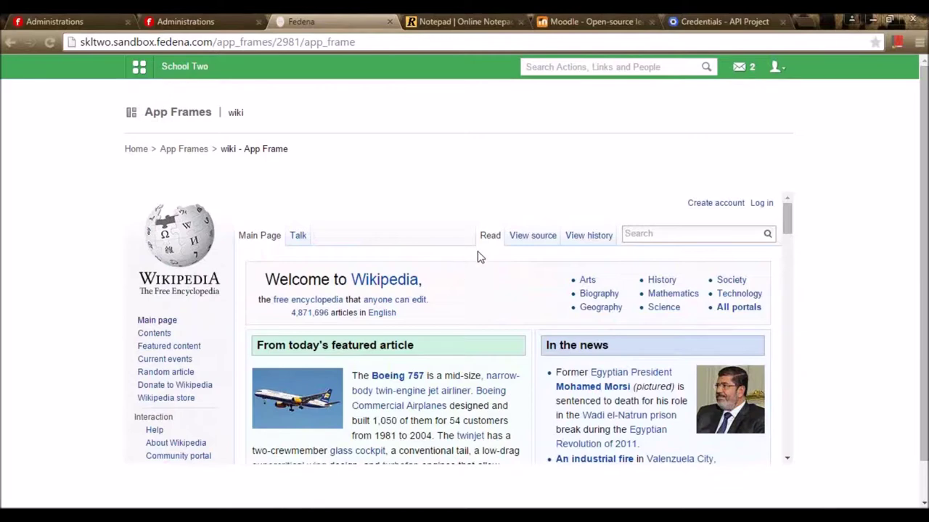
{"action": "scroll", "coordinate": [348, 218], "scroll_direction": "down", "scroll_amount": 6}
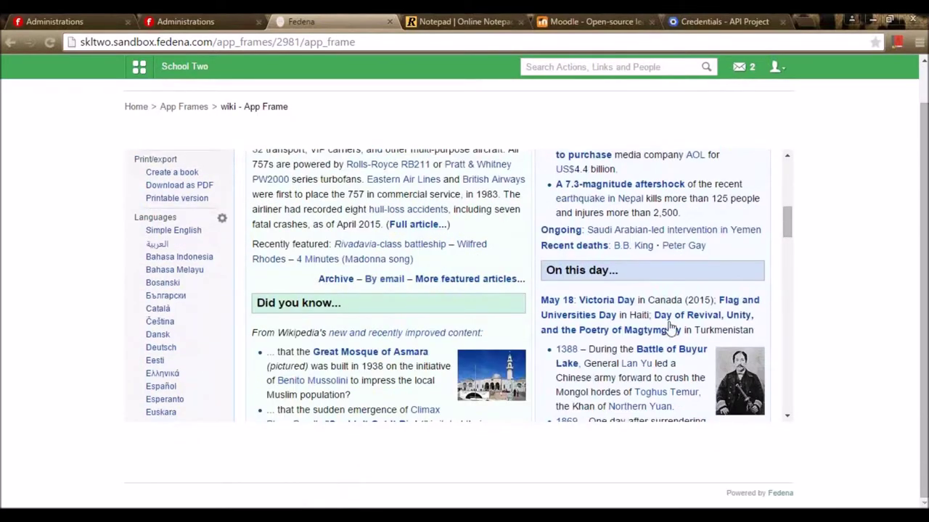
{"action": "scroll", "coordinate": [827, 414], "scroll_direction": "up", "scroll_amount": 1}
{"action": "scroll", "coordinate": [624, 357], "scroll_direction": "up", "scroll_amount": 6}
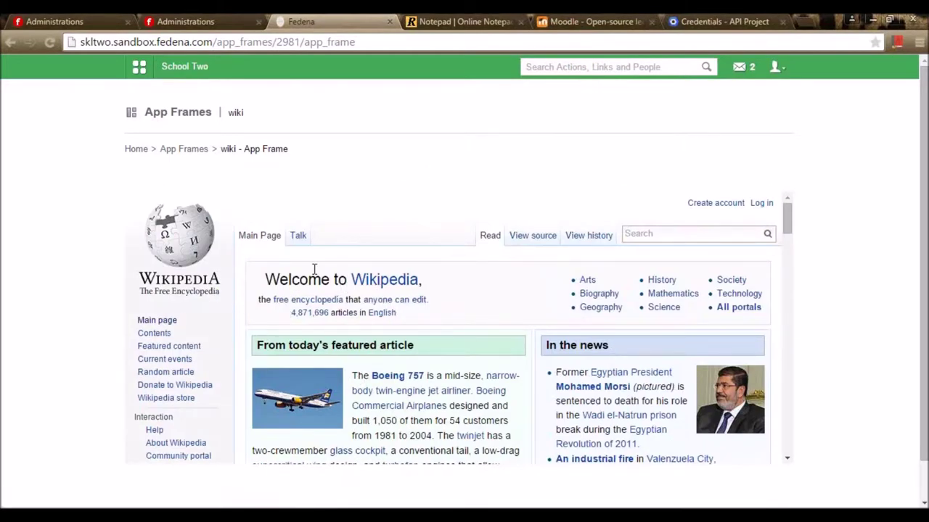
{"action": "left_click", "coordinate": [187, 150]}
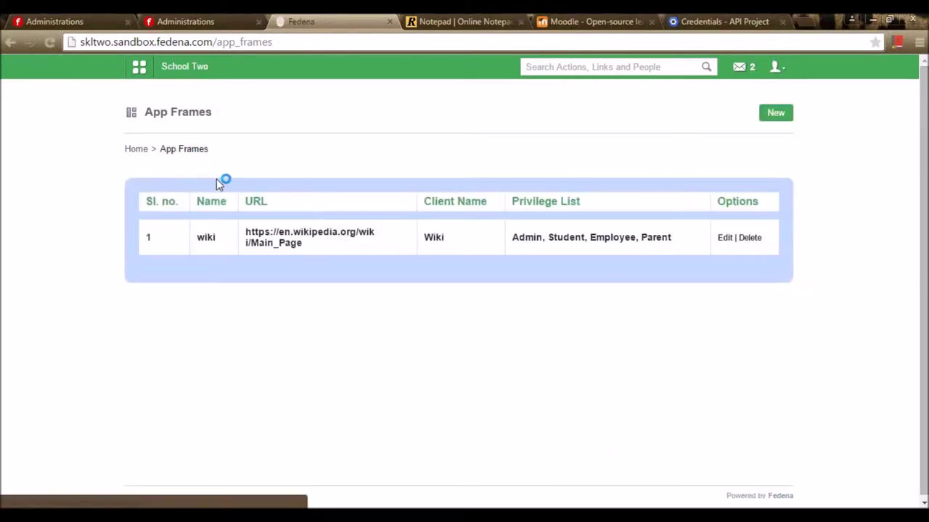
{"action": "left_click", "coordinate": [139, 71]}
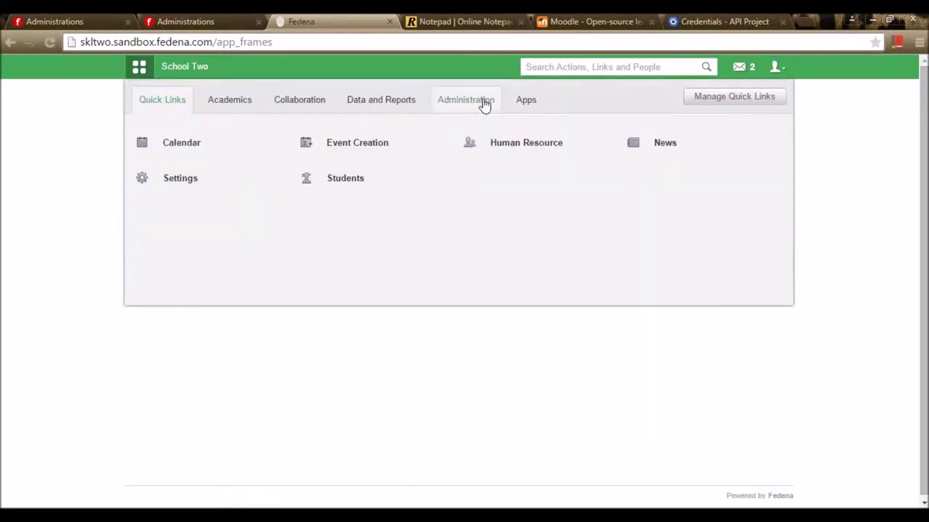
{"action": "left_click", "coordinate": [534, 110]}
{"action": "left_click", "coordinate": [359, 154]}
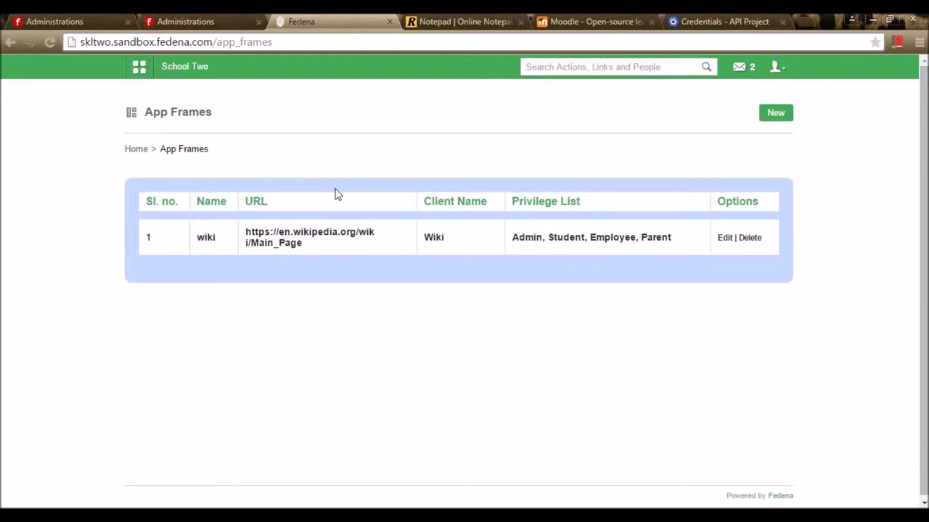
{"action": "left_click", "coordinate": [772, 124]}
In the notepad add-on list, mark App frame done, with BigBlueButton next
{"action": "left_click", "coordinate": [454, 16]}
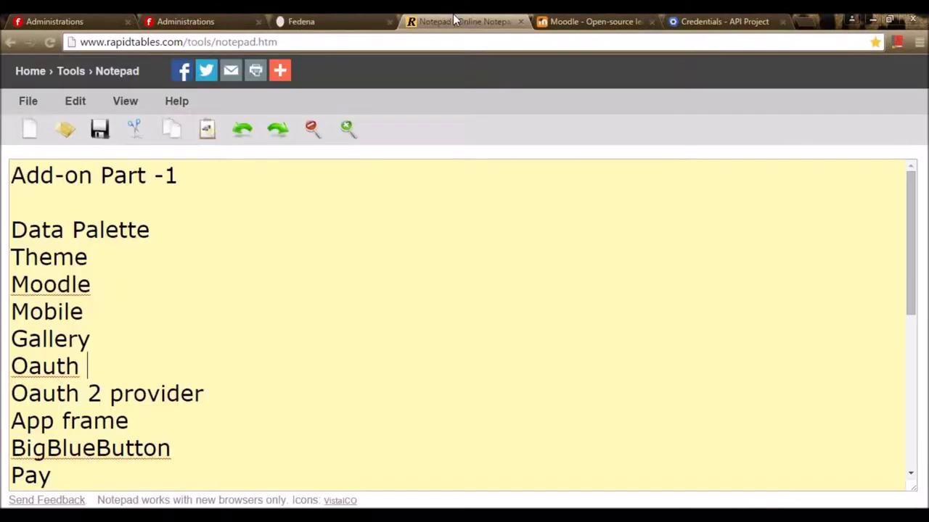
{"action": "scroll", "coordinate": [279, 359], "scroll_direction": "down", "scroll_amount": 1}
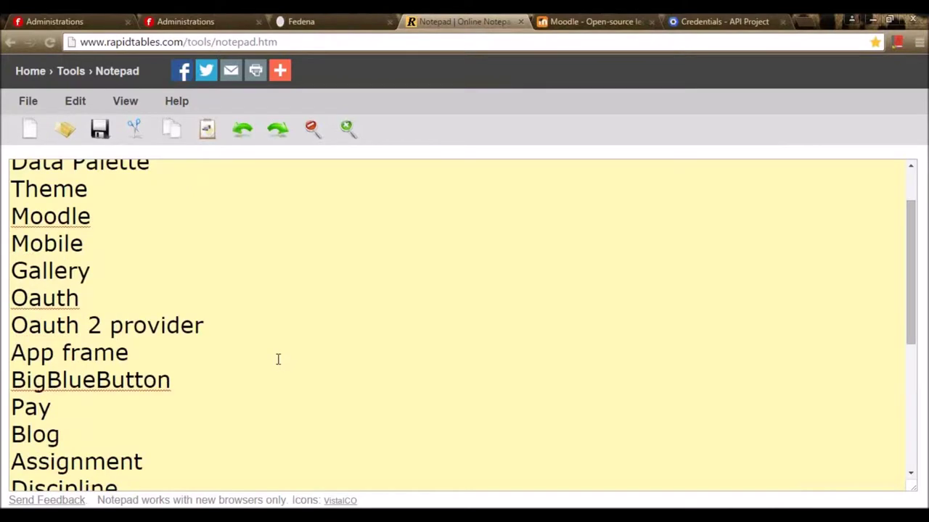
{"action": "left_click", "coordinate": [133, 355]}
{"action": "left_click", "coordinate": [805, 22]}
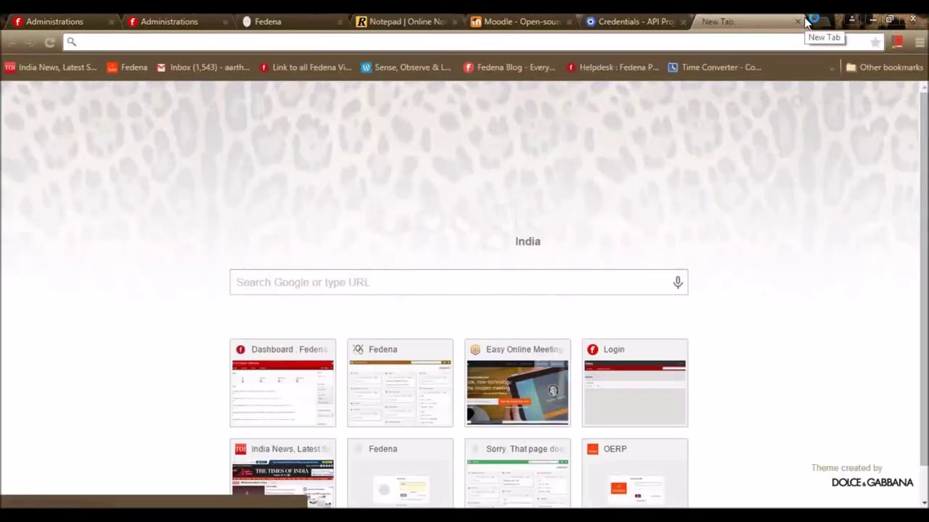
Look over the BigBlueButton website, then return to Fedena's School A details
{"action": "type", "text": "bigbluebutton.org"}
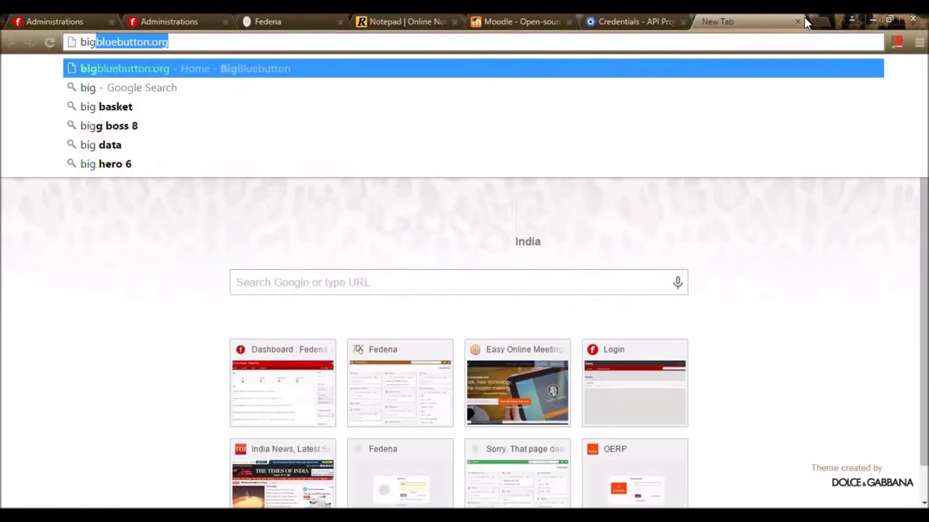
{"action": "key", "text": "Return"}
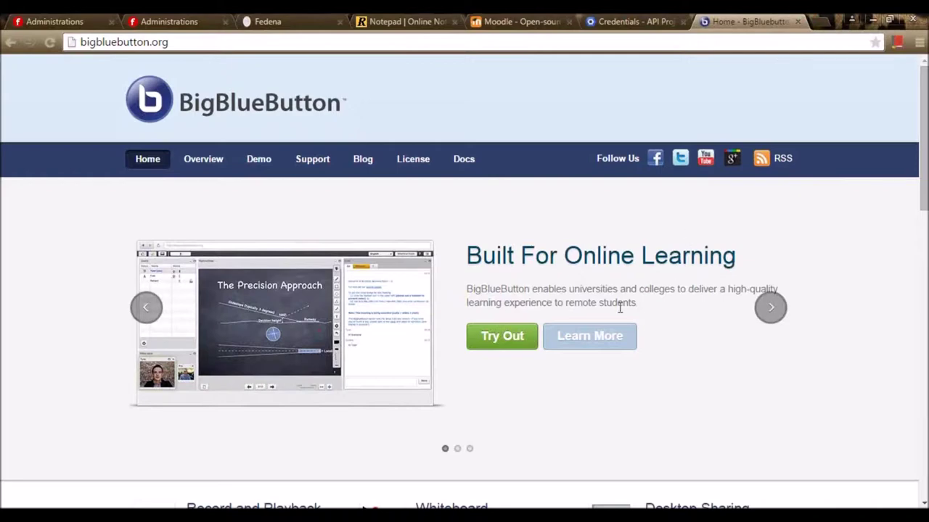
{"action": "scroll", "coordinate": [618, 312], "scroll_direction": "down", "scroll_amount": 4}
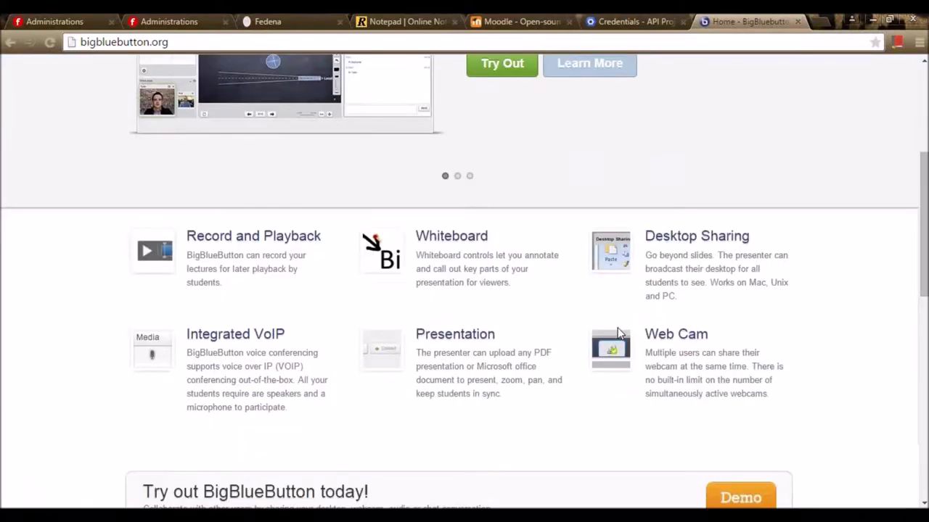
{"action": "scroll", "coordinate": [645, 333], "scroll_direction": "up", "scroll_amount": 3}
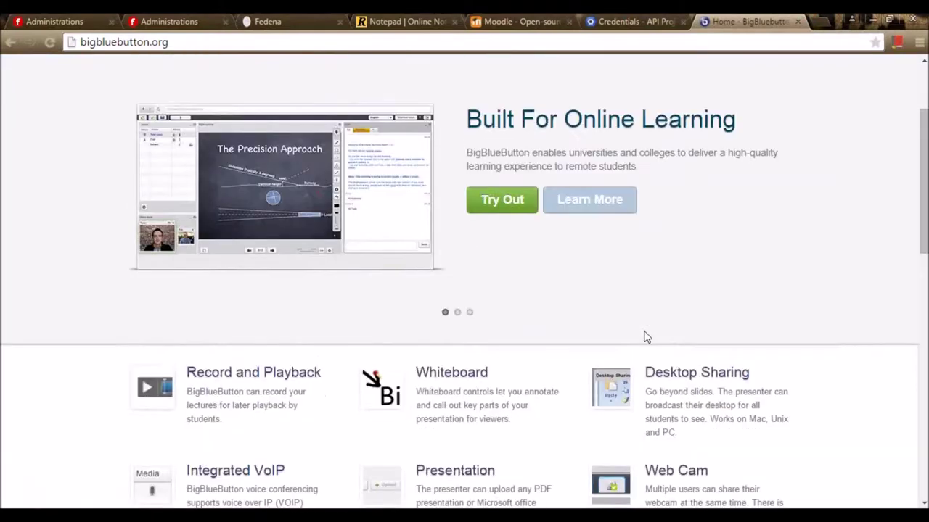
{"action": "scroll", "coordinate": [655, 409], "scroll_direction": "up", "scroll_amount": 1}
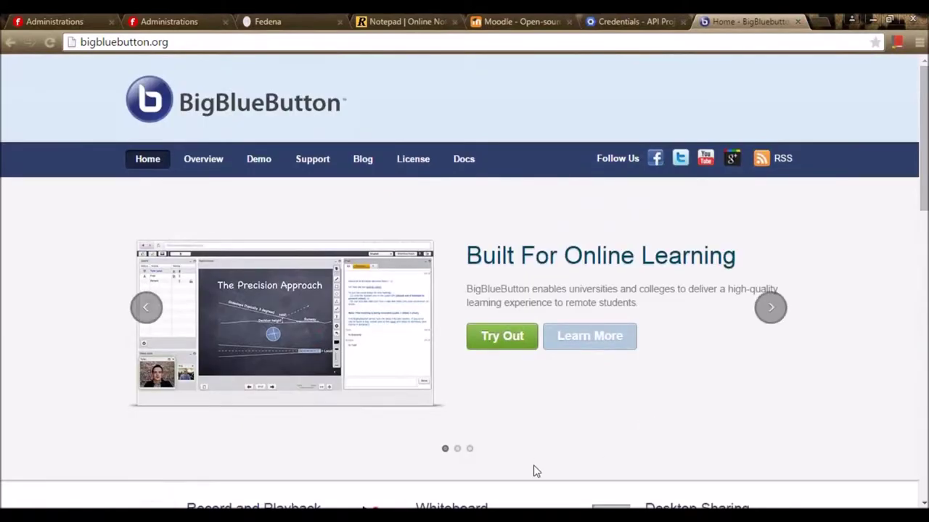
{"action": "left_click", "coordinate": [207, 21]}
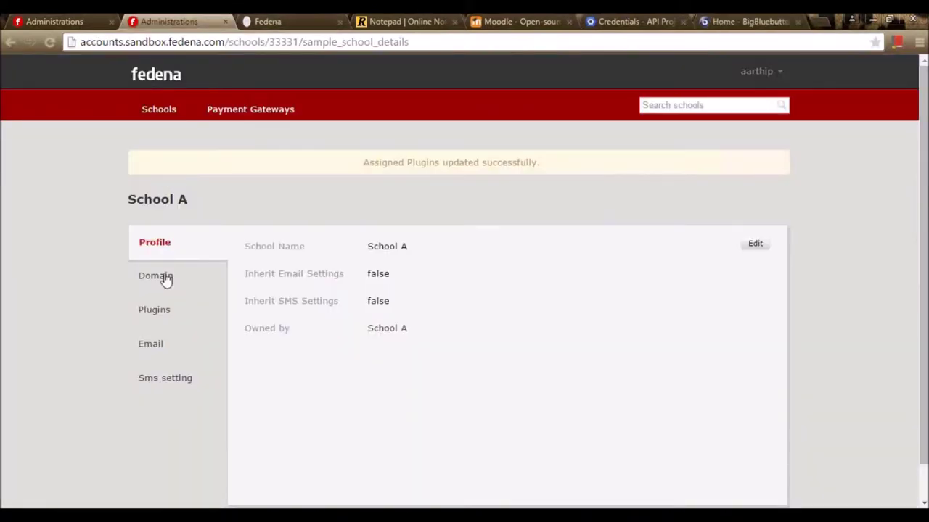
Re-save School A's plugin assignments
{"action": "left_click", "coordinate": [161, 320]}
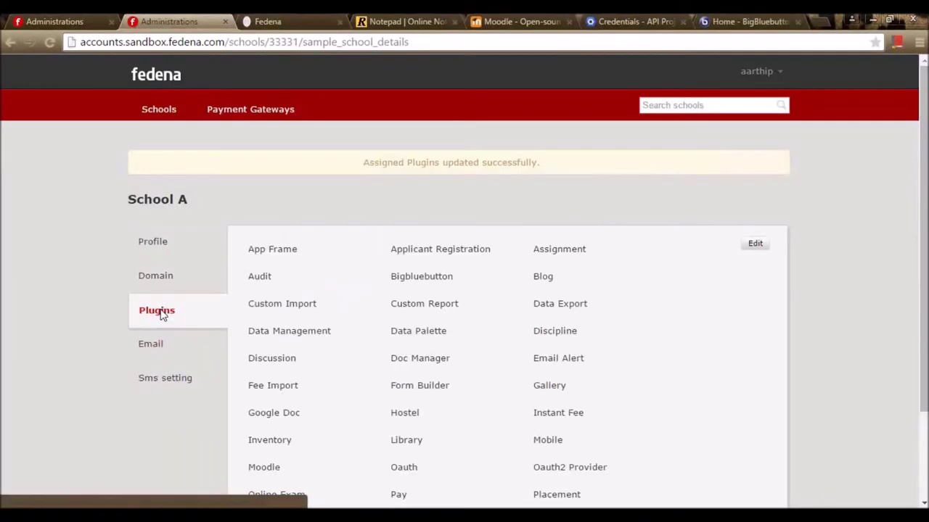
{"action": "left_click", "coordinate": [755, 245]}
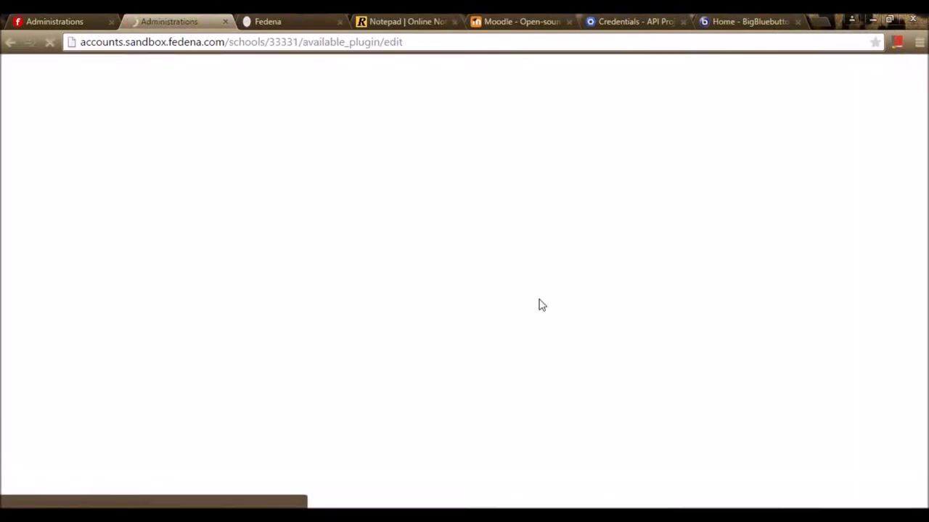
{"action": "scroll", "coordinate": [761, 406], "scroll_direction": "down", "scroll_amount": 5}
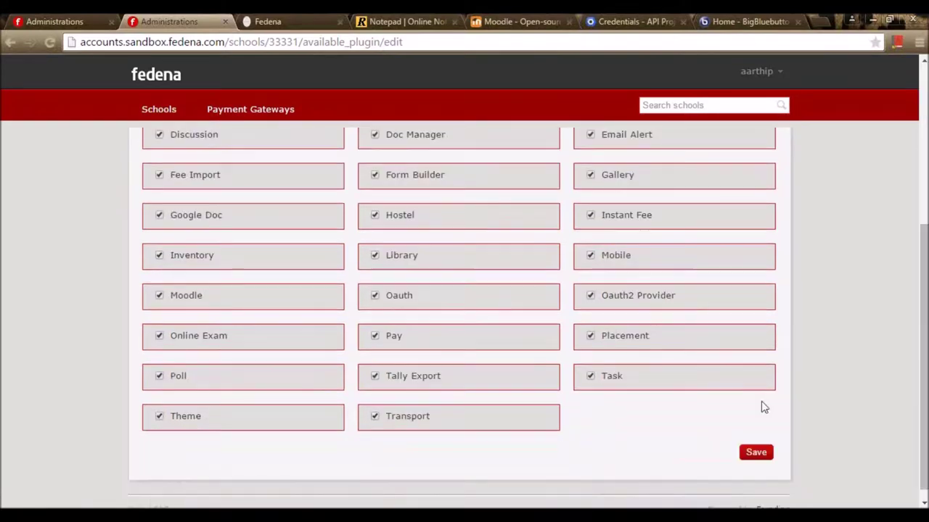
{"action": "left_click", "coordinate": [759, 453]}
Open School Two's Collaboration > Collaborate online meetings page and its meeting servers
{"action": "left_click", "coordinate": [314, 16]}
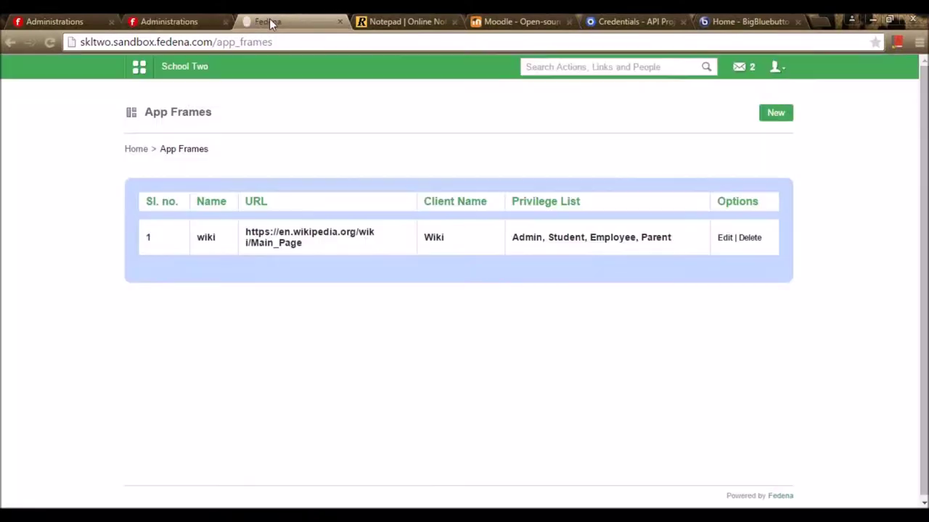
{"action": "left_click", "coordinate": [171, 68]}
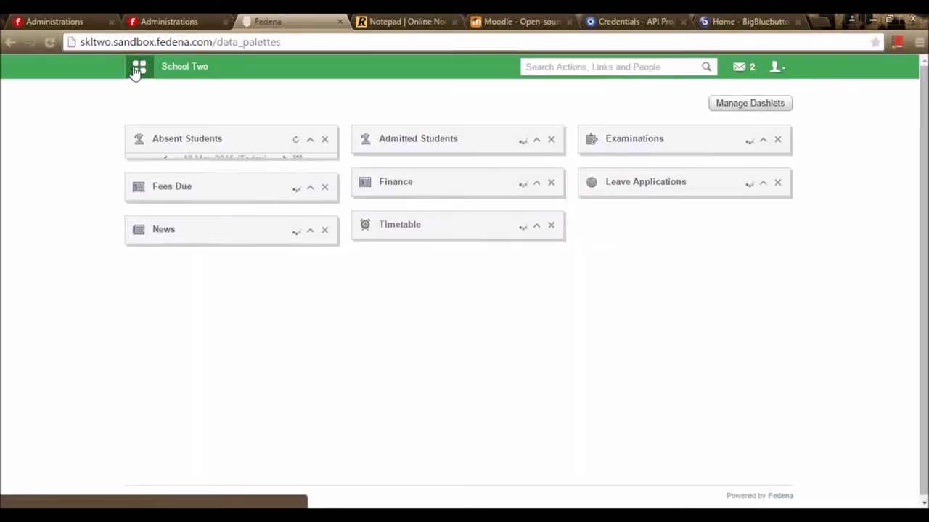
{"action": "left_click", "coordinate": [138, 67]}
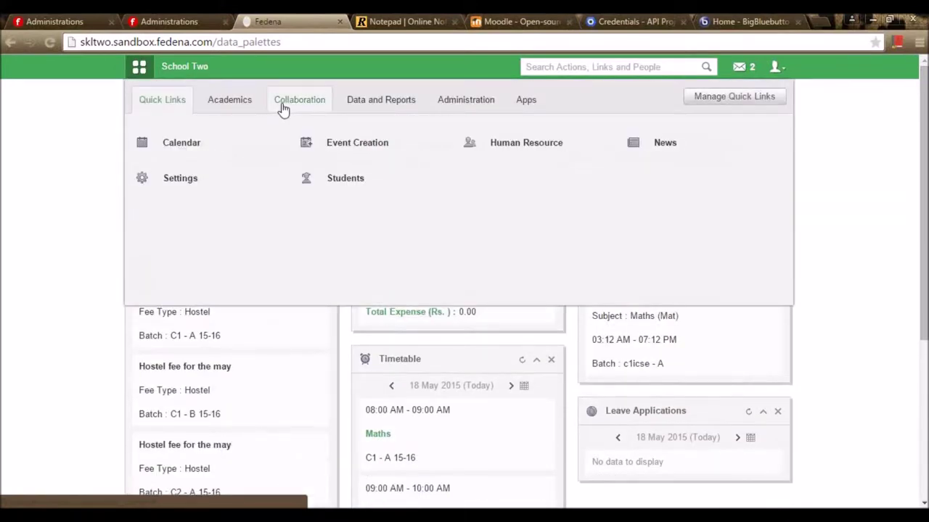
{"action": "left_click", "coordinate": [285, 109]}
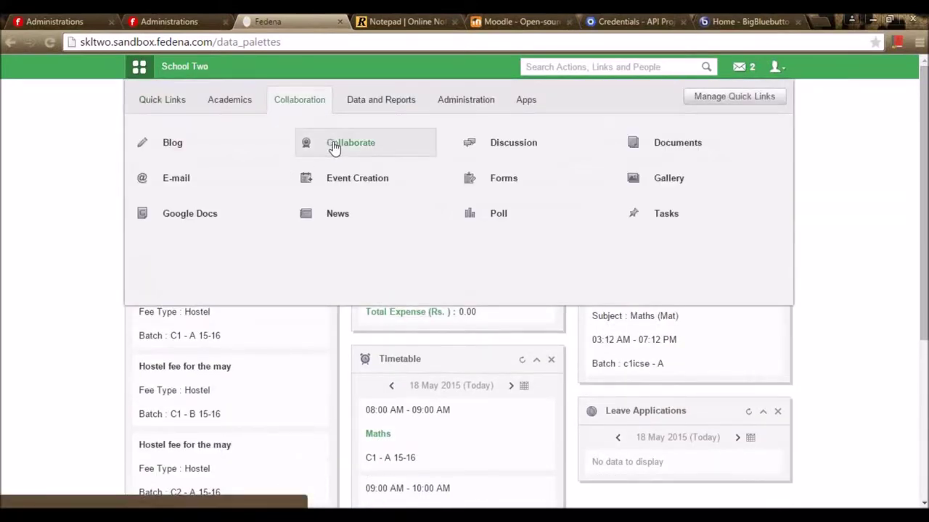
{"action": "left_click", "coordinate": [334, 146]}
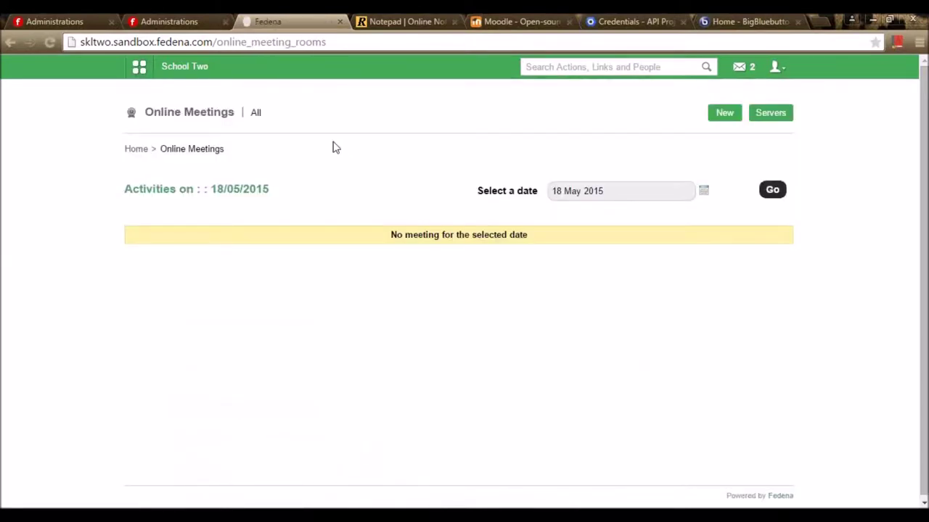
{"action": "left_click", "coordinate": [786, 124]}
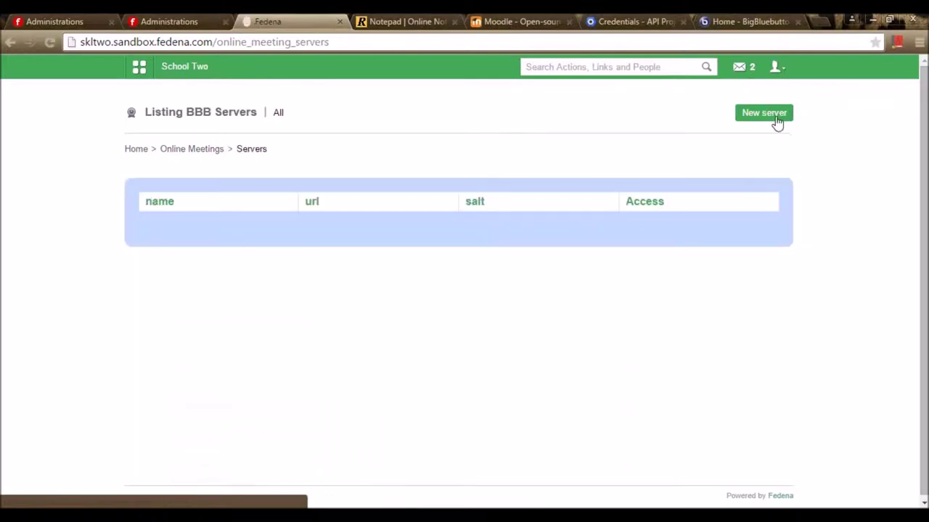
{"action": "left_click", "coordinate": [761, 119]}
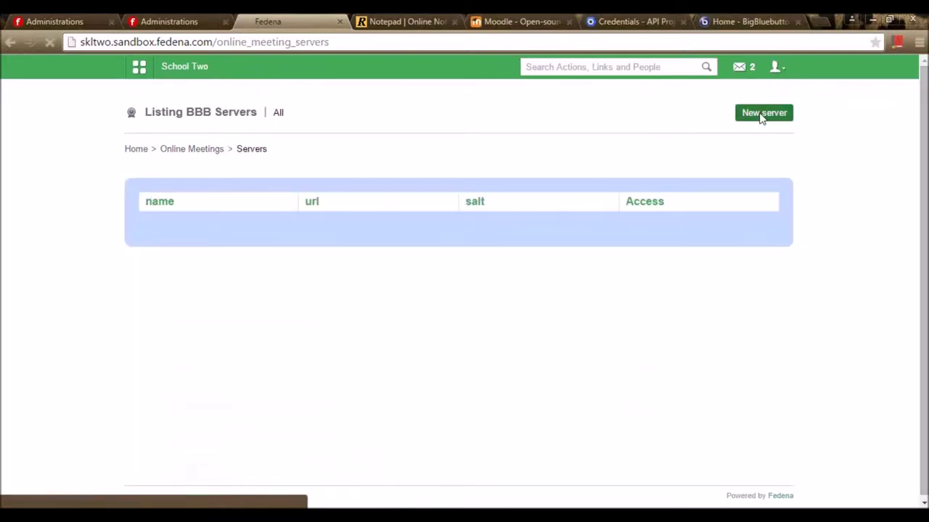
{"action": "left_click", "coordinate": [484, 191]}
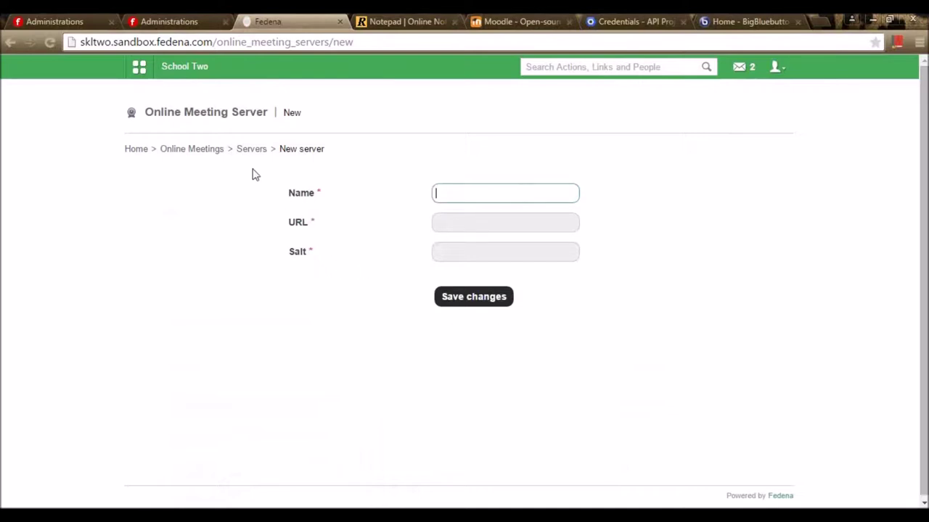
{"action": "left_click", "coordinate": [208, 152]}
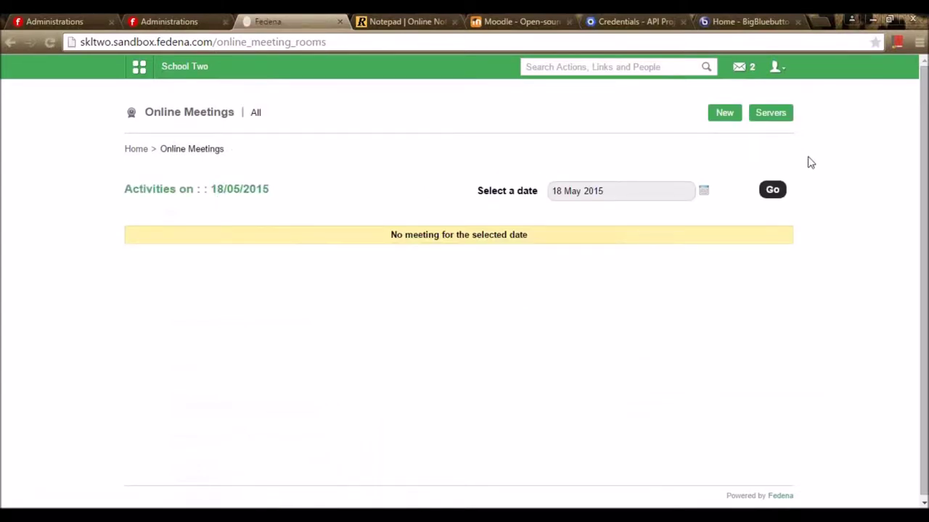
Start a new online meeting and select English as the department
{"action": "left_click", "coordinate": [725, 116]}
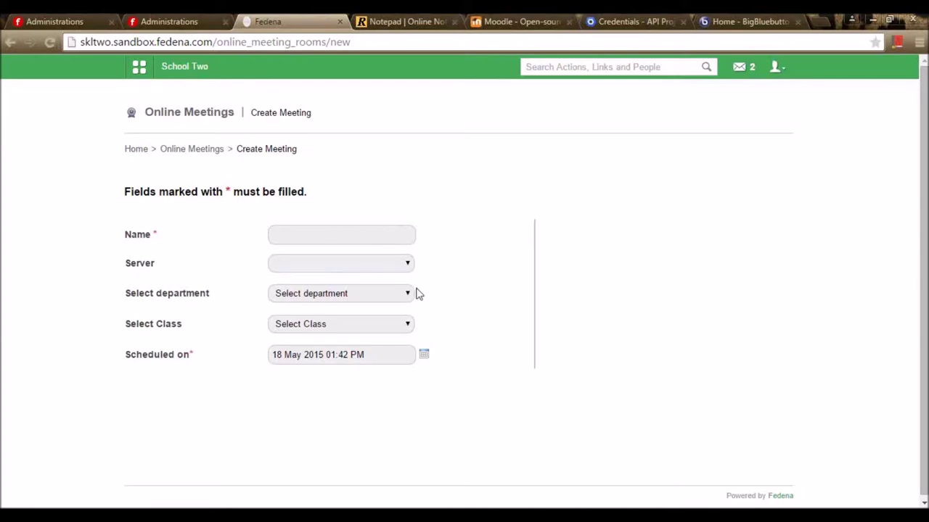
{"action": "left_click", "coordinate": [385, 294]}
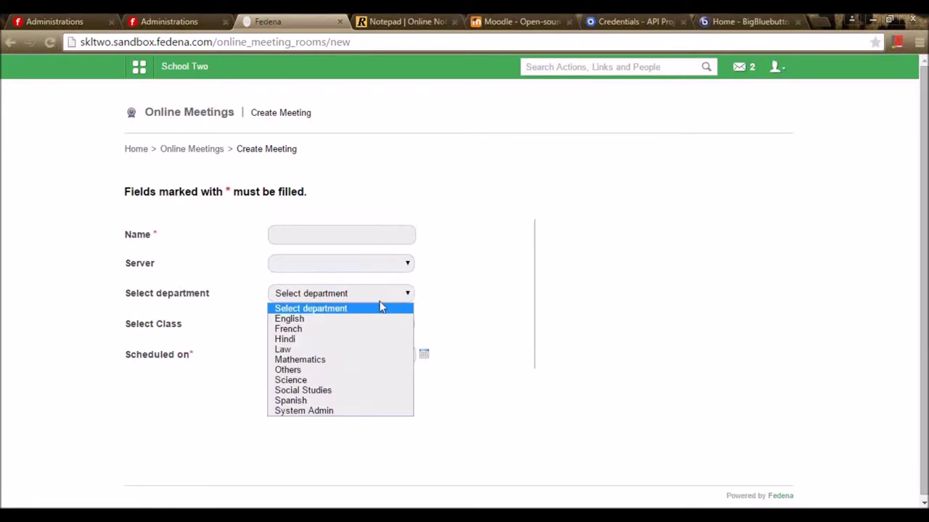
{"action": "left_click", "coordinate": [492, 287]}
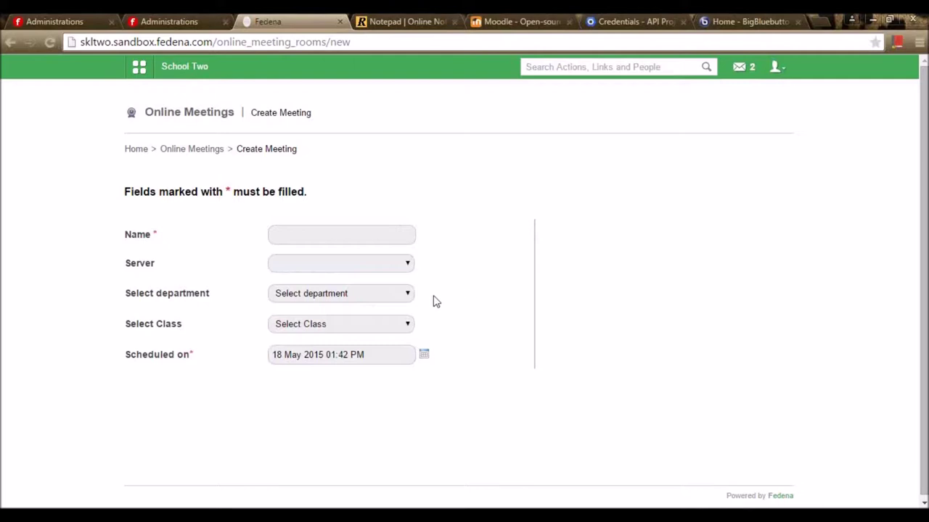
{"action": "left_click", "coordinate": [409, 294]}
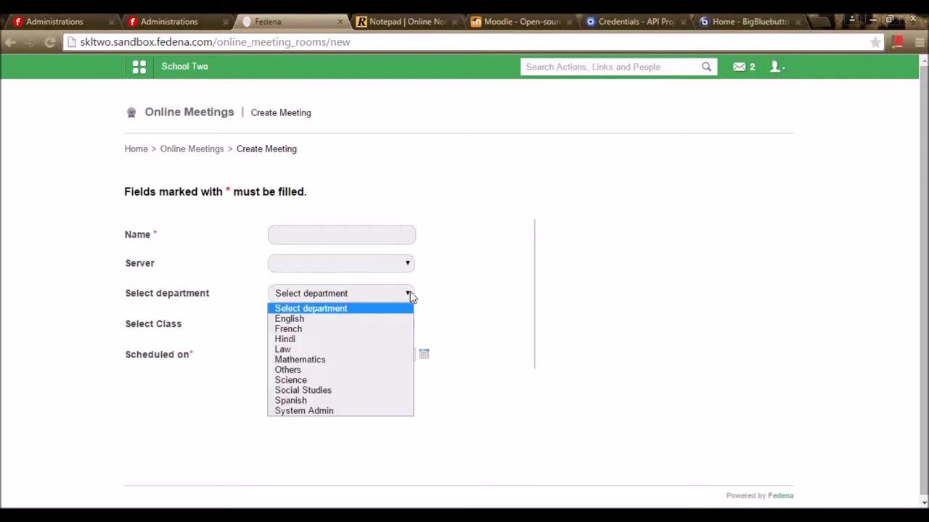
{"action": "left_click", "coordinate": [381, 319]}
{"action": "scroll", "coordinate": [350, 344], "scroll_direction": "down", "scroll_amount": 3}
{"action": "scroll", "coordinate": [348, 352], "scroll_direction": "up", "scroll_amount": 5}
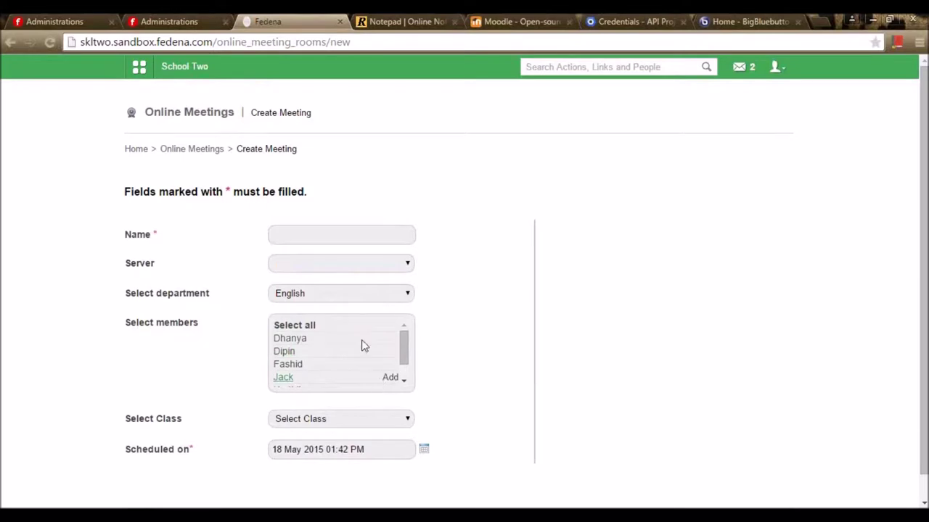
Select BL - SEM 1 2015 as the class and review the member lists
{"action": "scroll", "coordinate": [428, 339], "scroll_direction": "down", "scroll_amount": 2}
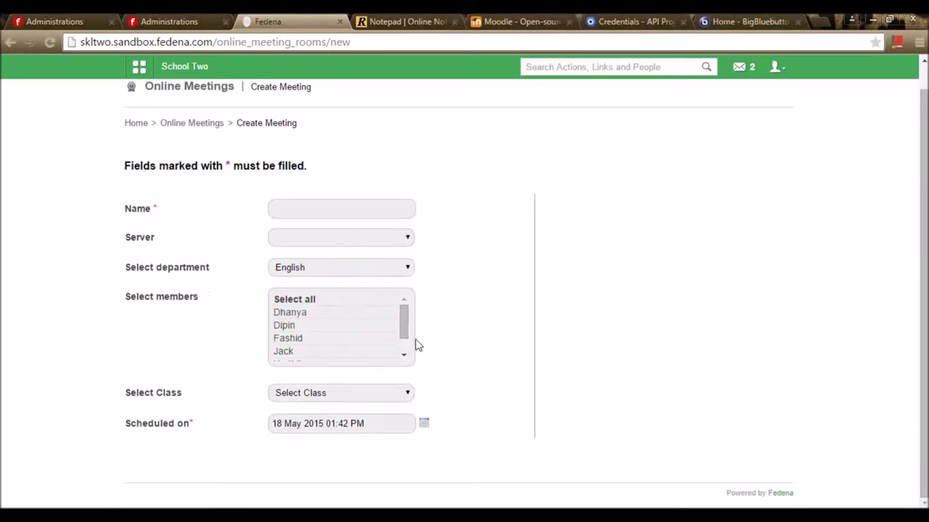
{"action": "left_click", "coordinate": [391, 398]}
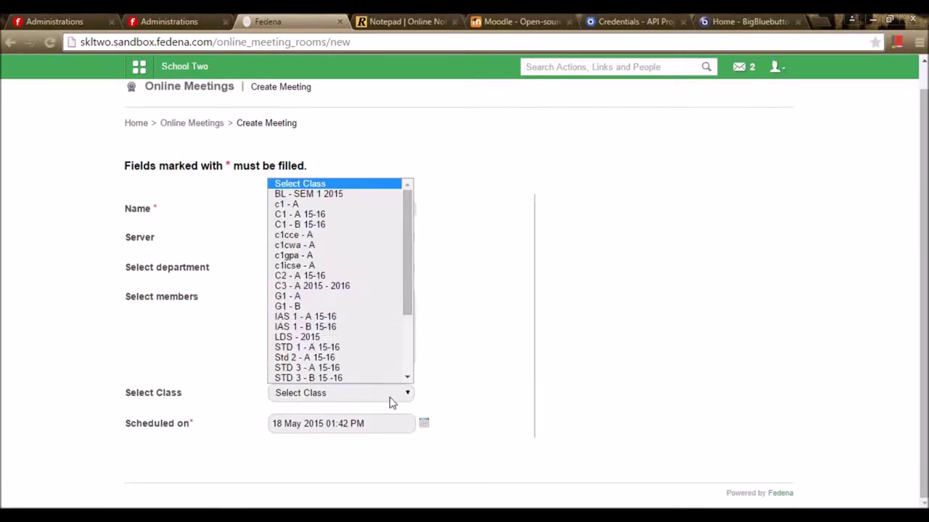
{"action": "left_click", "coordinate": [397, 194]}
{"action": "scroll", "coordinate": [438, 411], "scroll_direction": "down", "scroll_amount": 3}
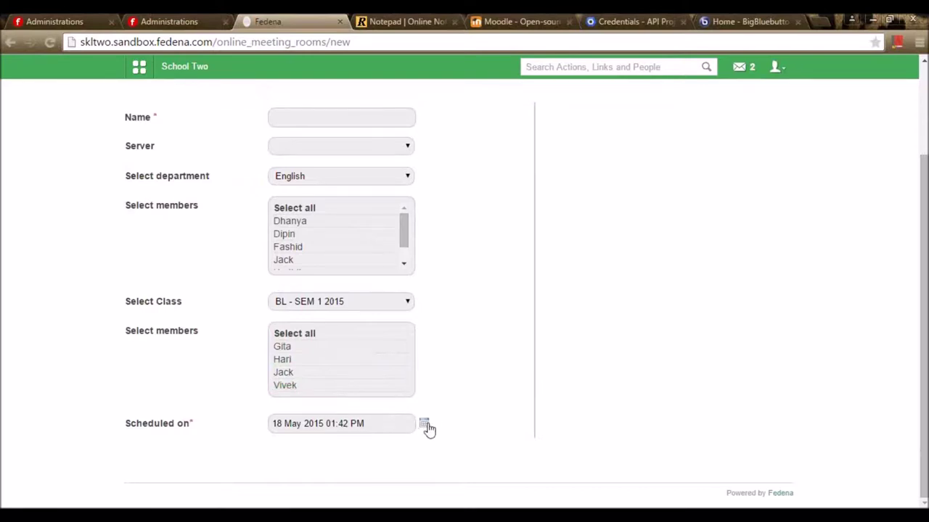
{"action": "scroll", "coordinate": [428, 429], "scroll_direction": "up", "scroll_amount": 3}
{"action": "scroll", "coordinate": [433, 425], "scroll_direction": "down", "scroll_amount": 3}
{"action": "scroll", "coordinate": [522, 422], "scroll_direction": "up", "scroll_amount": 3}
{"action": "scroll", "coordinate": [522, 423], "scroll_direction": "down", "scroll_amount": 3}
{"action": "scroll", "coordinate": [523, 424], "scroll_direction": "up", "scroll_amount": 3}
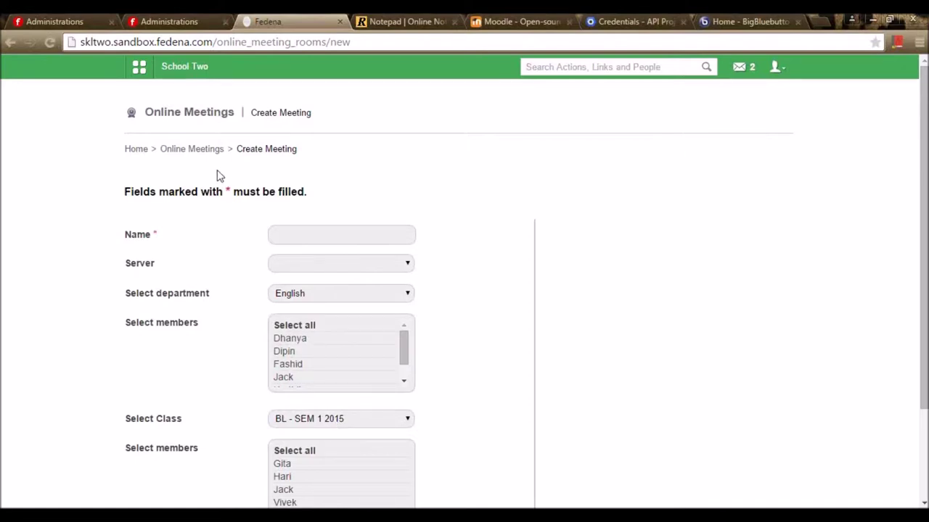
Return to the School Two dashboard, then switch to the module-name notepad
{"action": "left_click", "coordinate": [179, 66]}
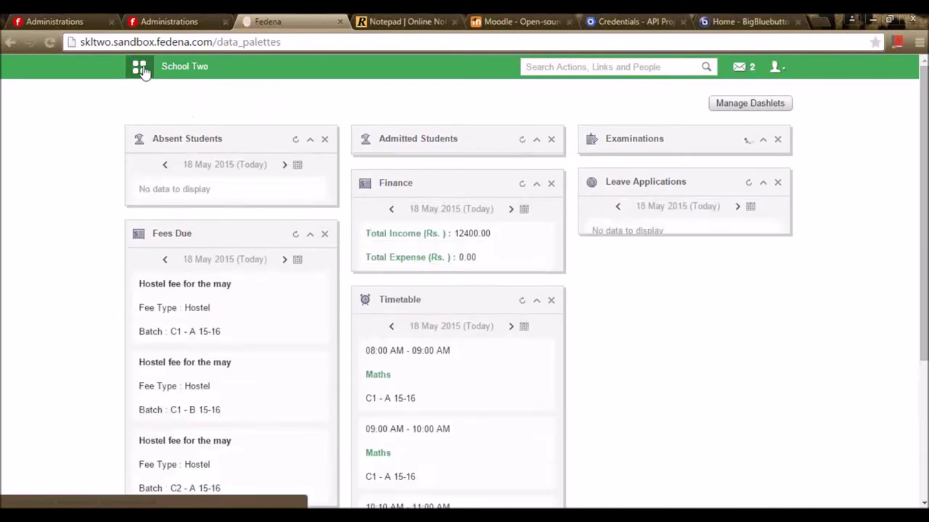
{"action": "left_click", "coordinate": [139, 67]}
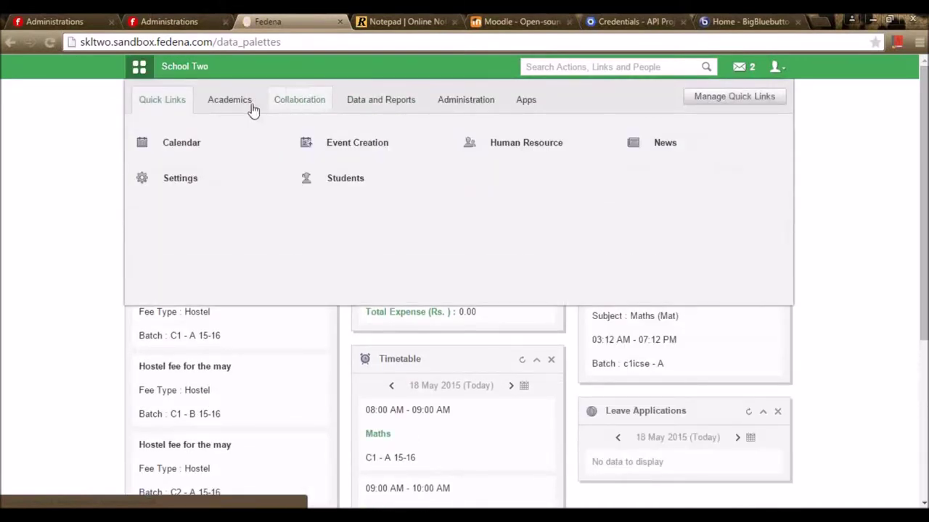
{"action": "left_click", "coordinate": [71, 135]}
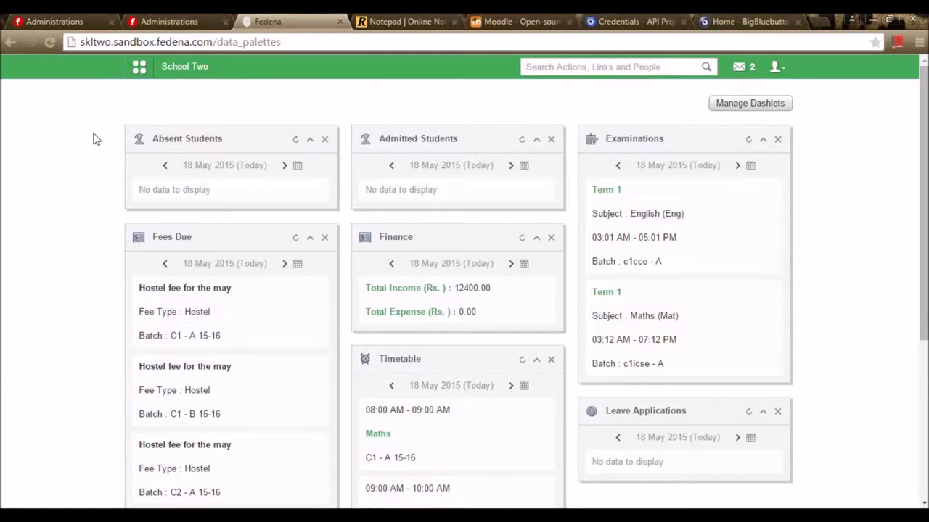
{"action": "left_click", "coordinate": [429, 22]}
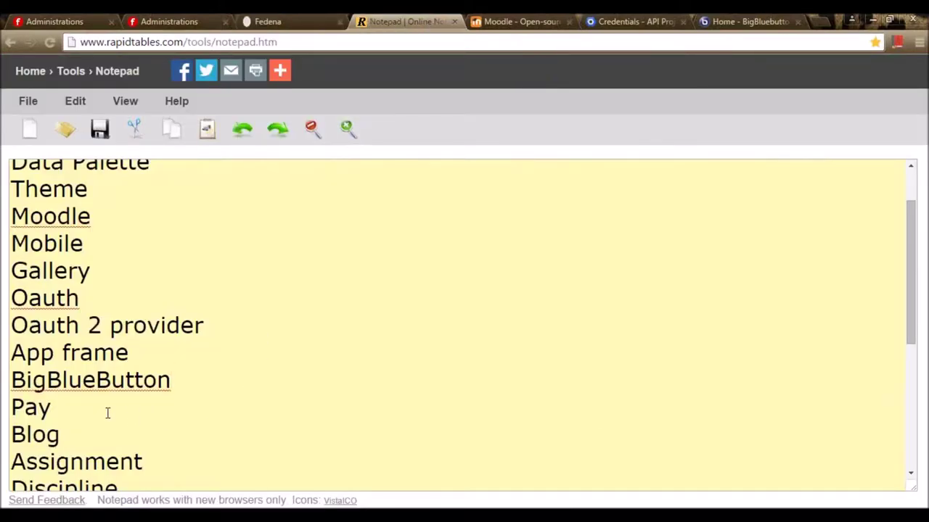
Mark the notepad list at Pay, then show School A's assigned plugins
{"action": "left_click", "coordinate": [76, 407]}
{"action": "left_click", "coordinate": [176, 22]}
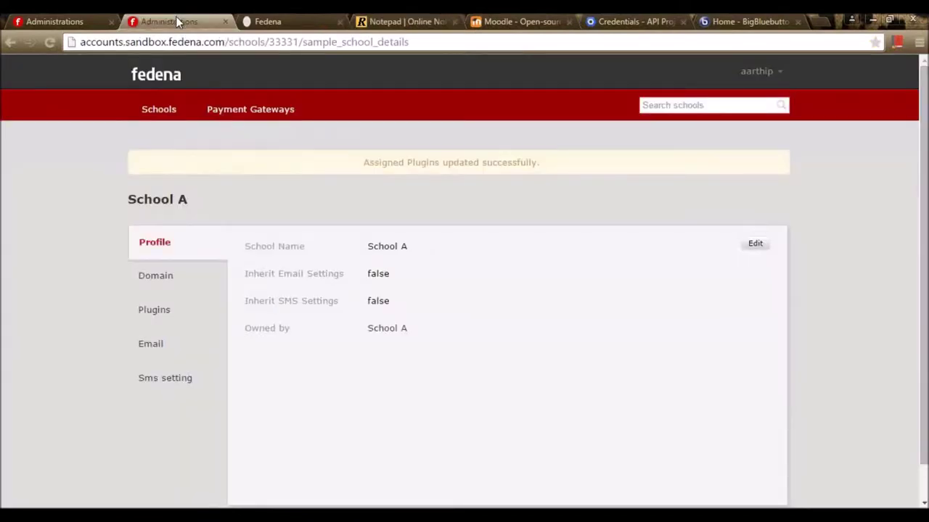
{"action": "left_click", "coordinate": [176, 314]}
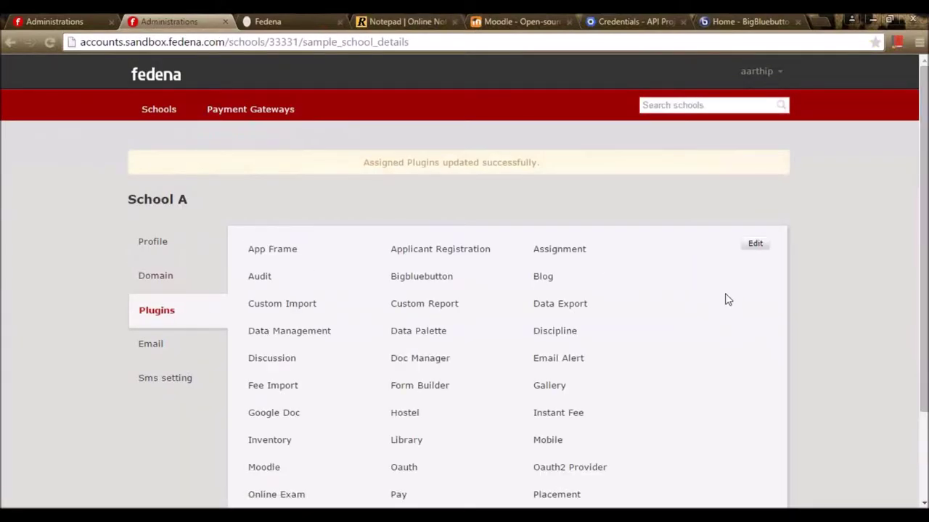
Save School A's plugin list with every plugin enabled, including Theme and Transport, then return to School Two
{"action": "scroll", "coordinate": [750, 296], "scroll_direction": "down", "scroll_amount": 3}
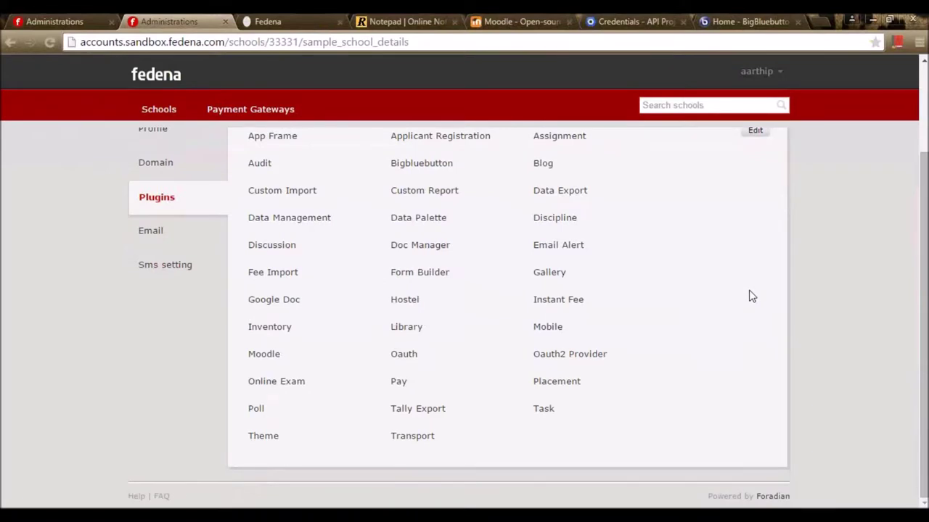
{"action": "scroll", "coordinate": [750, 296], "scroll_direction": "up", "scroll_amount": 3}
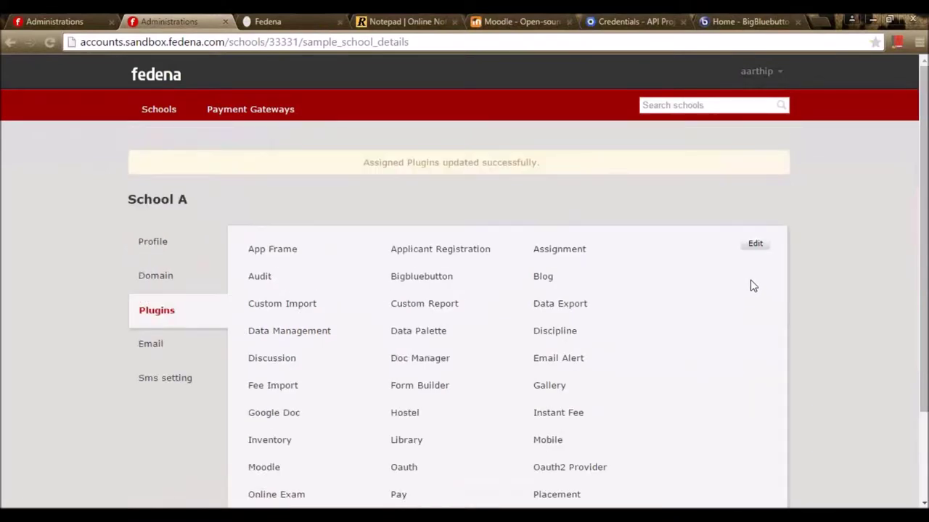
{"action": "left_click", "coordinate": [755, 245]}
{"action": "scroll", "coordinate": [624, 274], "scroll_direction": "down", "scroll_amount": 5}
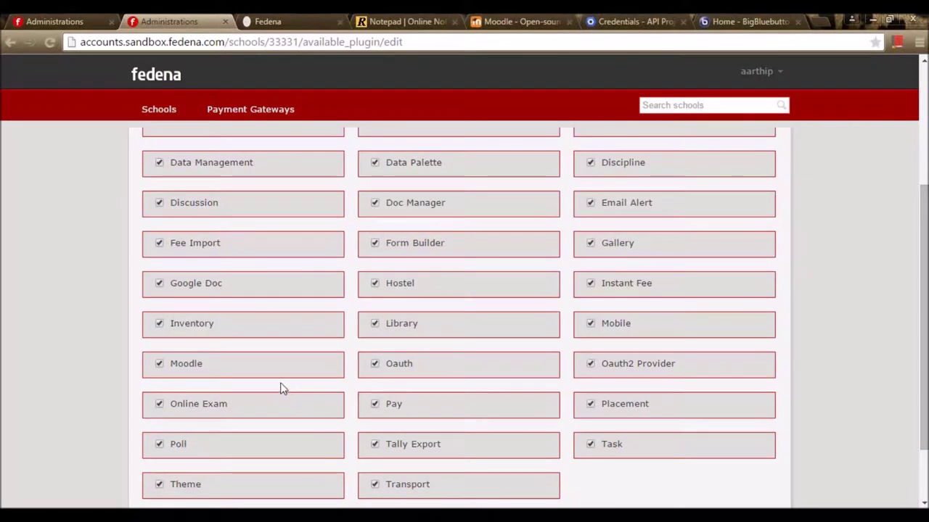
{"action": "scroll", "coordinate": [653, 349], "scroll_direction": "up", "scroll_amount": 2}
{"action": "scroll", "coordinate": [704, 385], "scroll_direction": "down", "scroll_amount": 4}
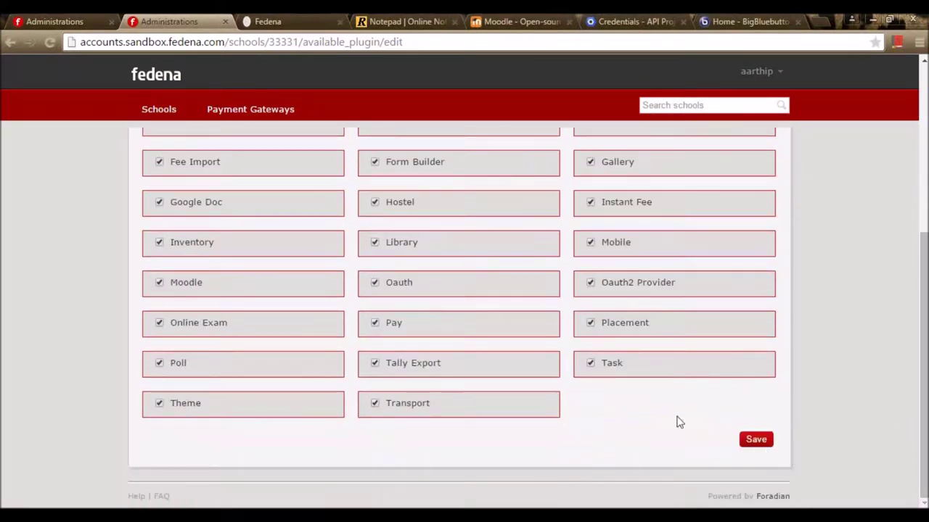
{"action": "left_click", "coordinate": [744, 439]}
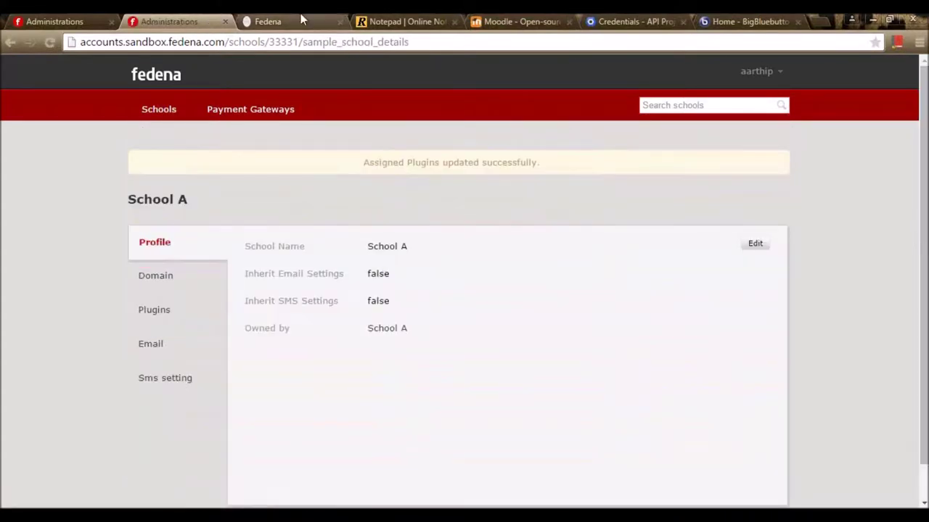
{"action": "left_click", "coordinate": [300, 20]}
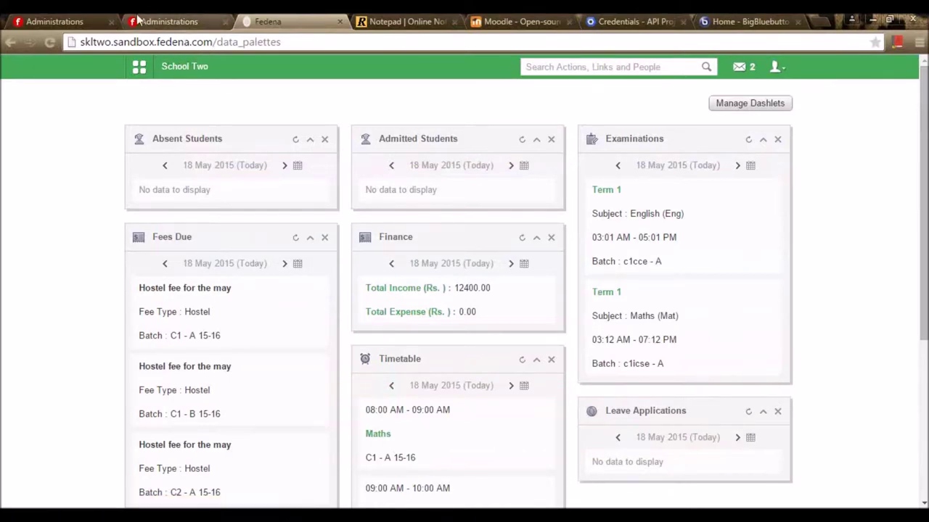
Open the Paypal gateway's settings from the payment gateway list and review its configuration fields
{"action": "left_click", "coordinate": [75, 14]}
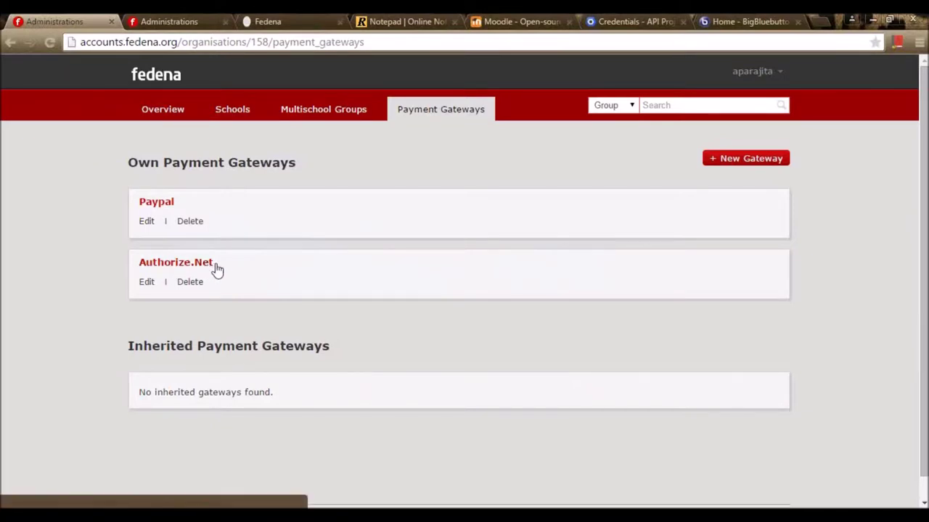
{"action": "left_click", "coordinate": [148, 223]}
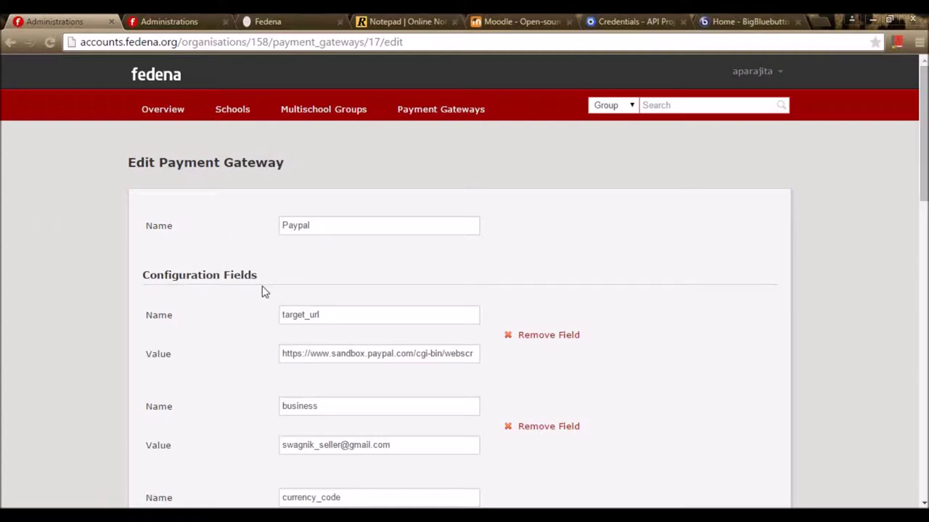
{"action": "scroll", "coordinate": [359, 302], "scroll_direction": "down", "scroll_amount": 1}
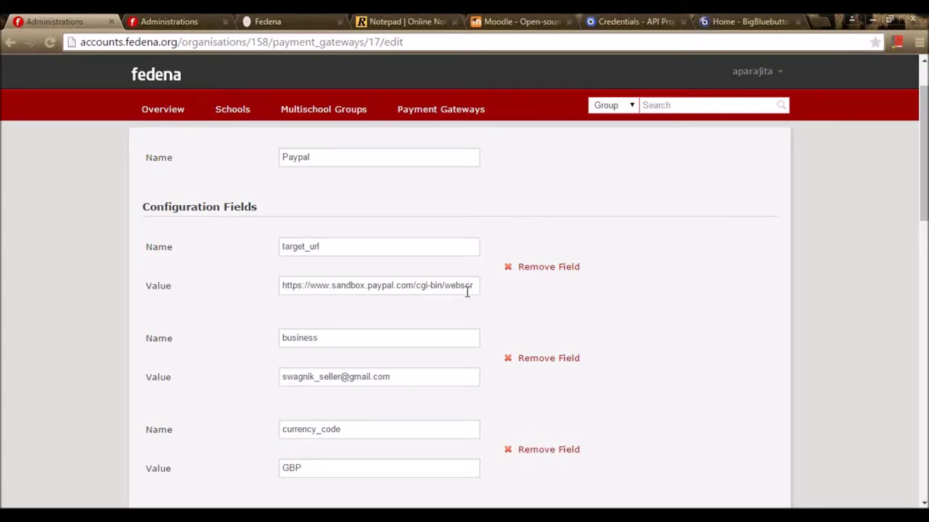
{"action": "scroll", "coordinate": [416, 290], "scroll_direction": "down", "scroll_amount": 5}
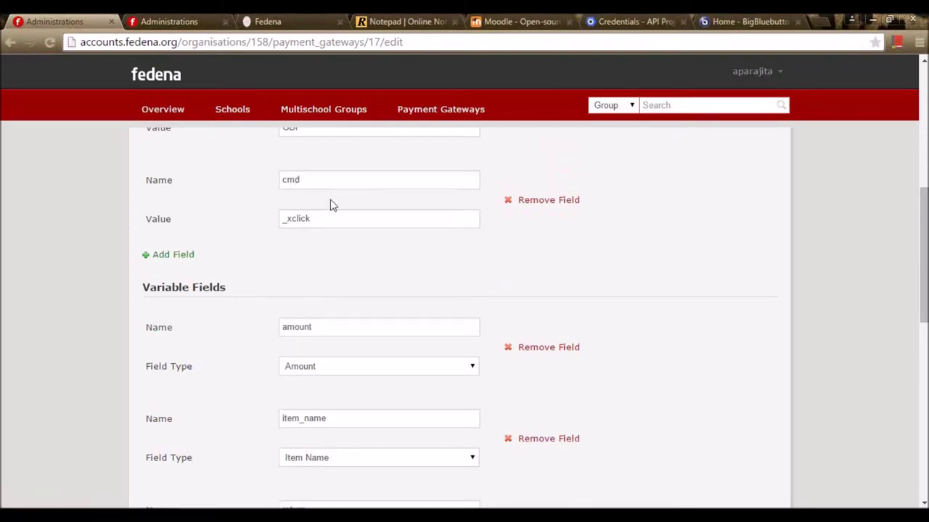
{"action": "scroll", "coordinate": [324, 232], "scroll_direction": "up", "scroll_amount": 2}
{"action": "scroll", "coordinate": [385, 252], "scroll_direction": "up", "scroll_amount": 3}
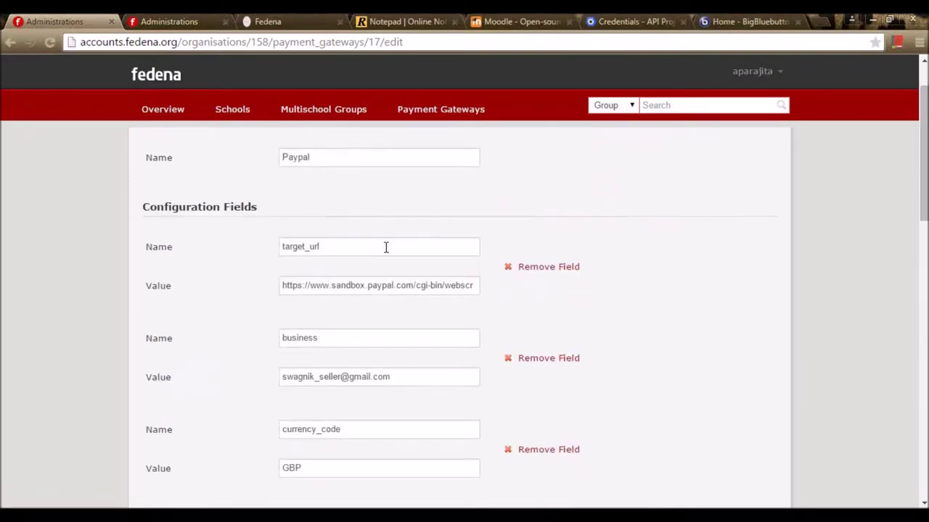
{"action": "scroll", "coordinate": [385, 247], "scroll_direction": "down", "scroll_amount": 4}
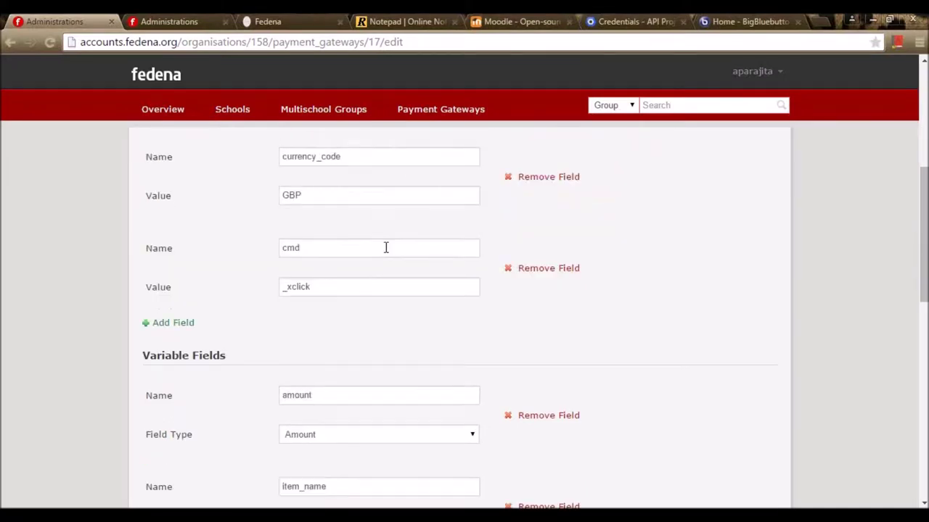
{"action": "scroll", "coordinate": [385, 248], "scroll_direction": "down", "scroll_amount": 1}
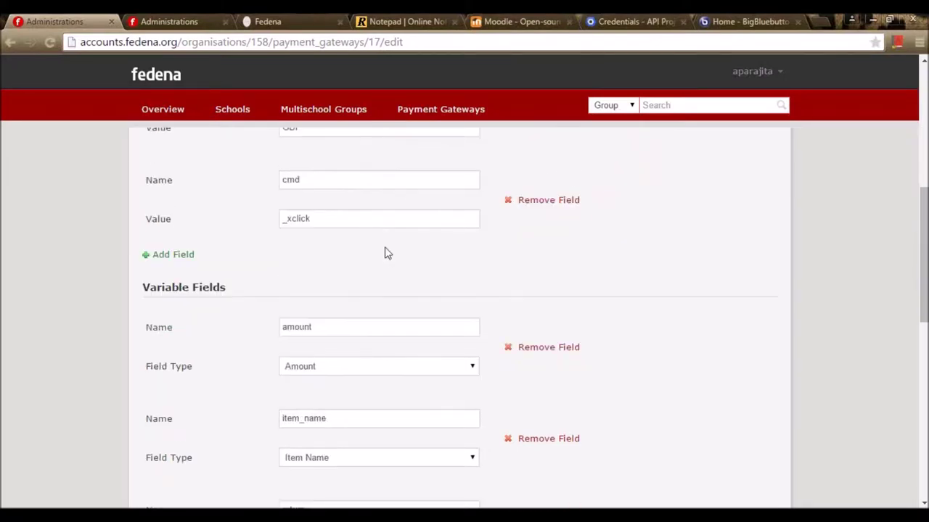
Keep Amount as the type for both the amount variable and the amt response parameter
{"action": "left_click", "coordinate": [308, 369]}
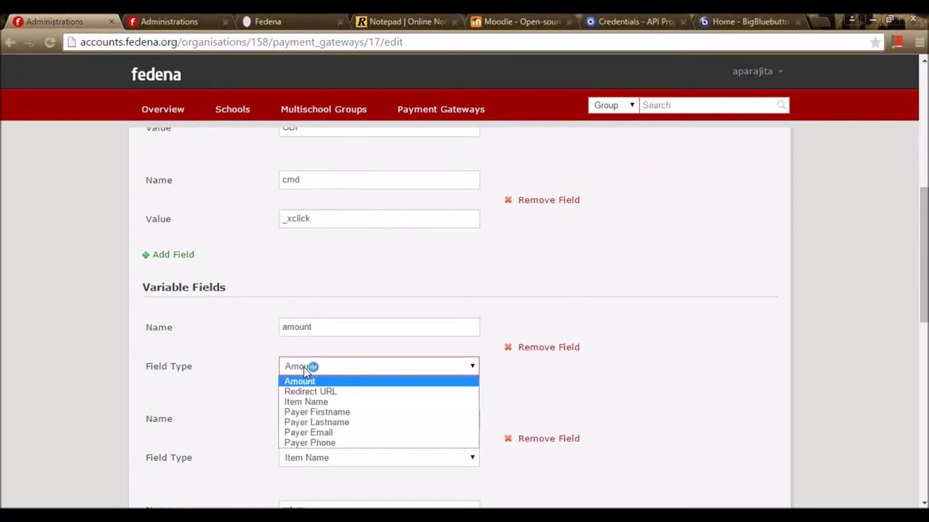
{"action": "left_click", "coordinate": [307, 370]}
{"action": "scroll", "coordinate": [305, 370], "scroll_direction": "down", "scroll_amount": 2}
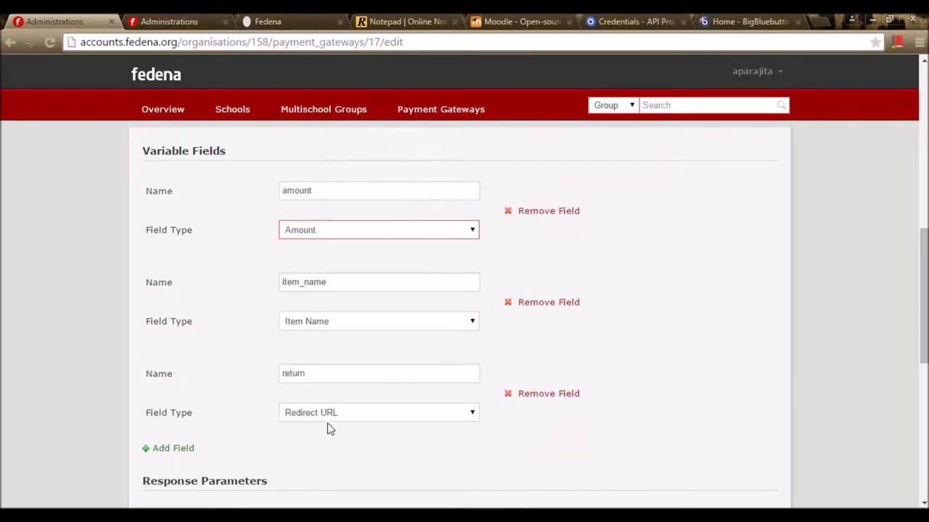
{"action": "scroll", "coordinate": [343, 415], "scroll_direction": "down", "scroll_amount": 2}
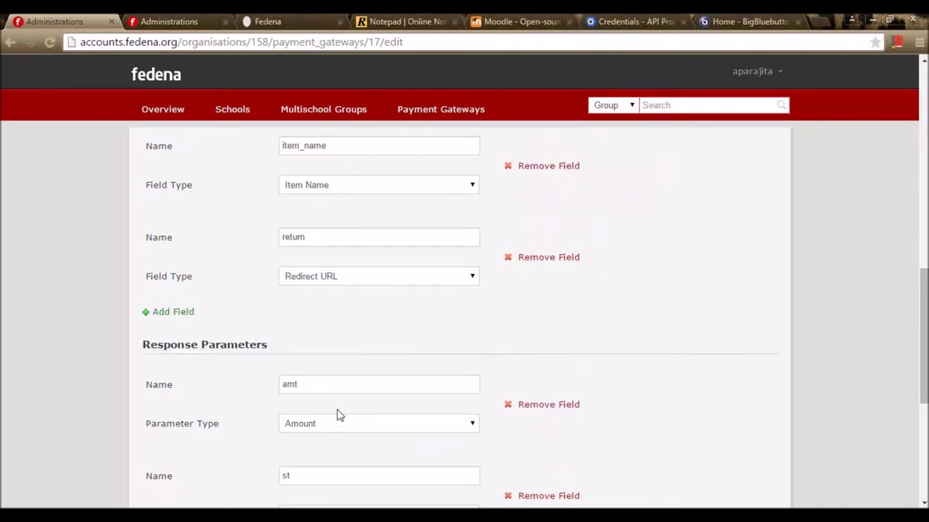
{"action": "left_click", "coordinate": [336, 383]}
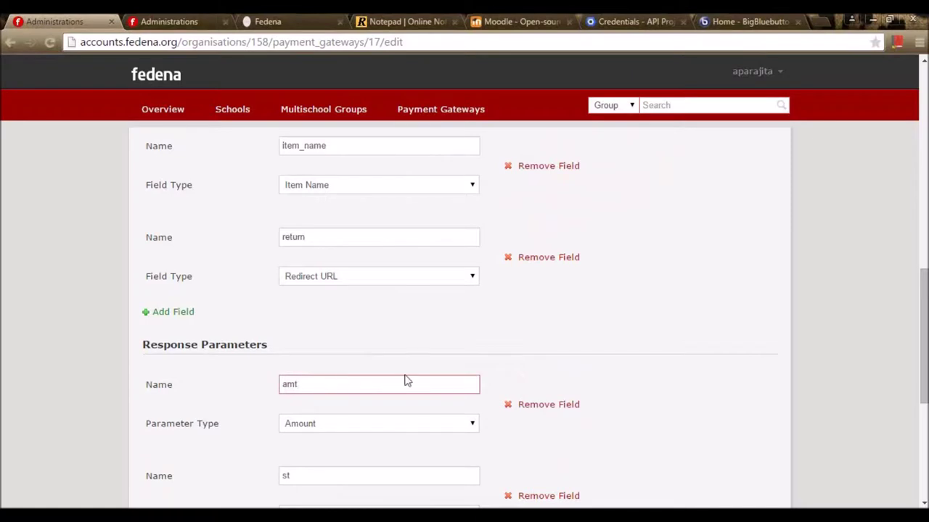
{"action": "scroll", "coordinate": [539, 354], "scroll_direction": "down", "scroll_amount": 2}
{"action": "left_click", "coordinate": [401, 305]}
{"action": "left_click", "coordinate": [411, 291]}
{"action": "left_click", "coordinate": [602, 298]}
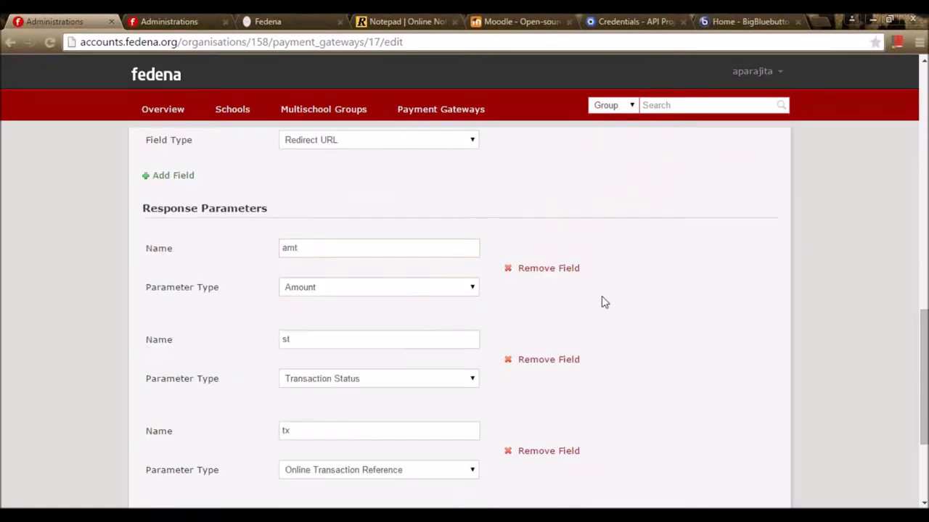
Save the Paypal gateway settings with currency code GBP
{"action": "scroll", "coordinate": [601, 302], "scroll_direction": "down", "scroll_amount": 3}
{"action": "scroll", "coordinate": [316, 341], "scroll_direction": "up", "scroll_amount": 2}
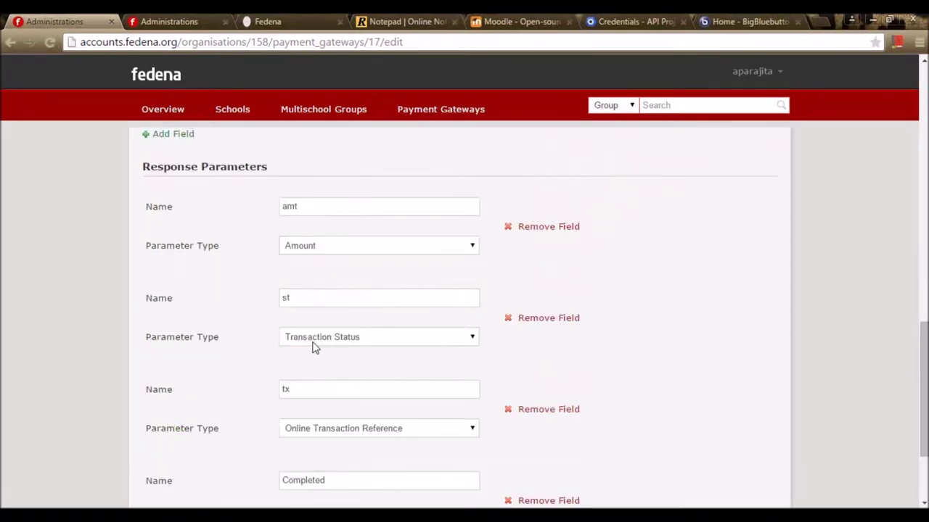
{"action": "scroll", "coordinate": [313, 347], "scroll_direction": "down", "scroll_amount": 2}
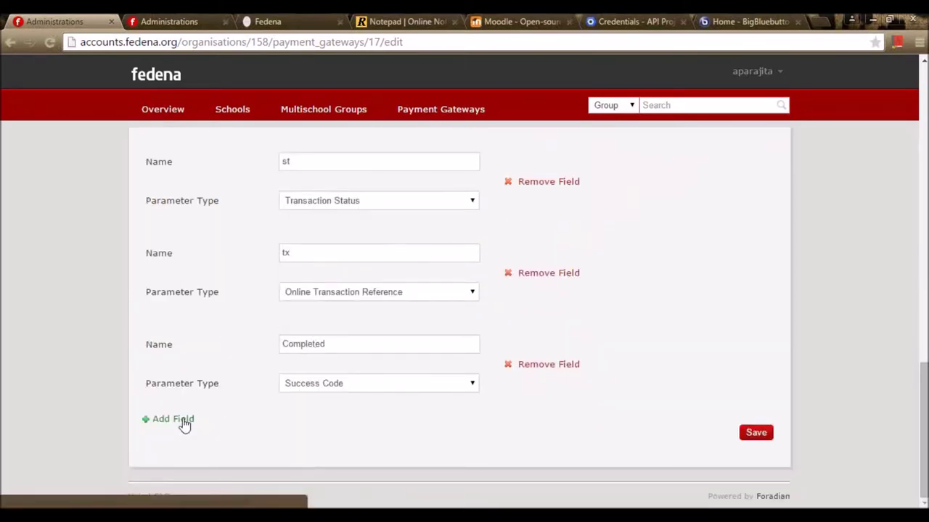
{"action": "scroll", "coordinate": [471, 406], "scroll_direction": "up", "scroll_amount": 12}
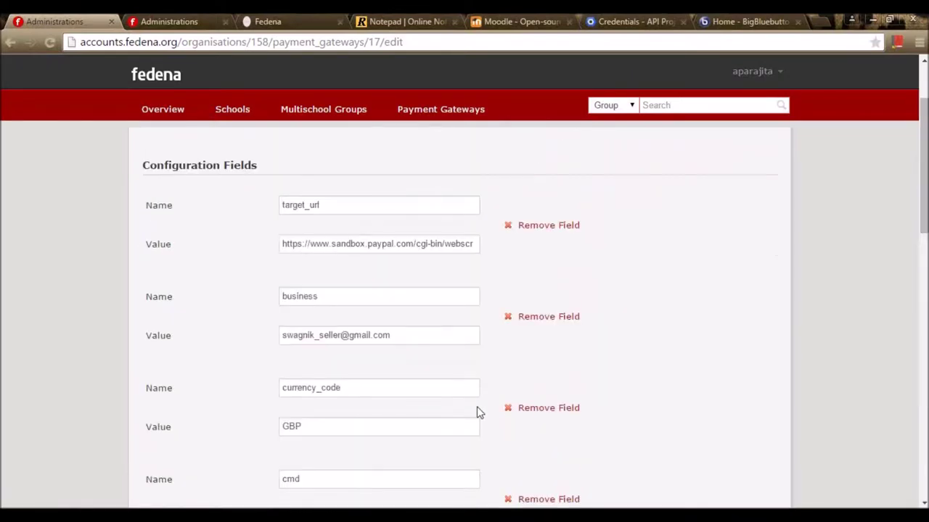
{"action": "scroll", "coordinate": [478, 410], "scroll_direction": "down", "scroll_amount": 12}
{"action": "left_click", "coordinate": [756, 501]}
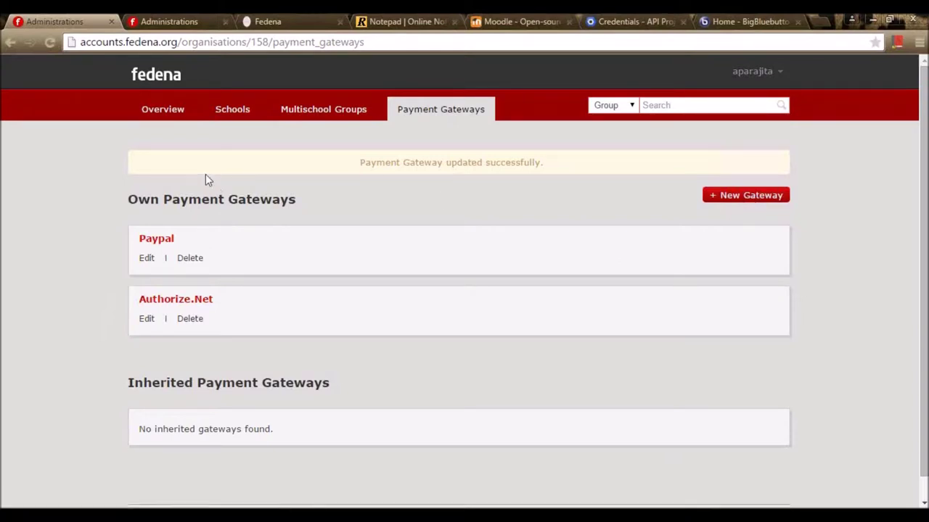
Open PRG's Assign Gateways form offering Paypal and Authorize.net, then show the Multischool Groups list
{"action": "left_click", "coordinate": [229, 116]}
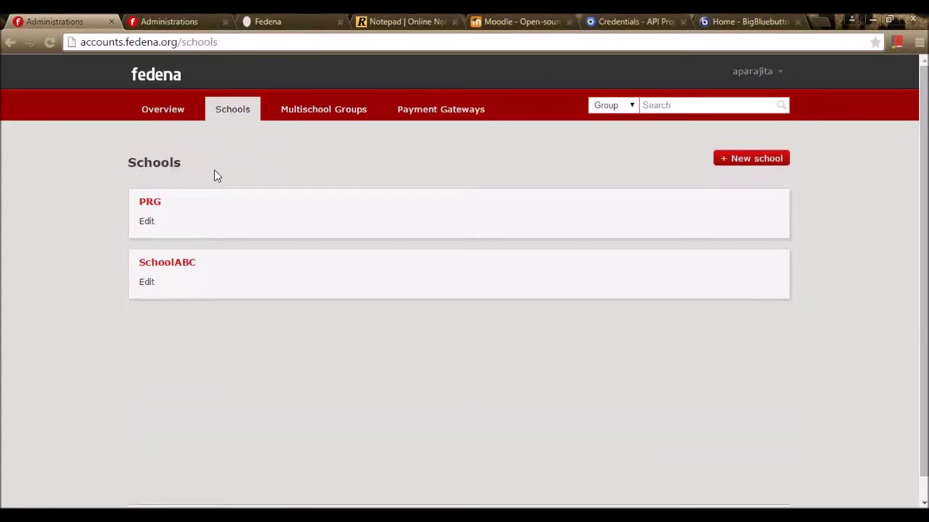
{"action": "left_click", "coordinate": [149, 205]}
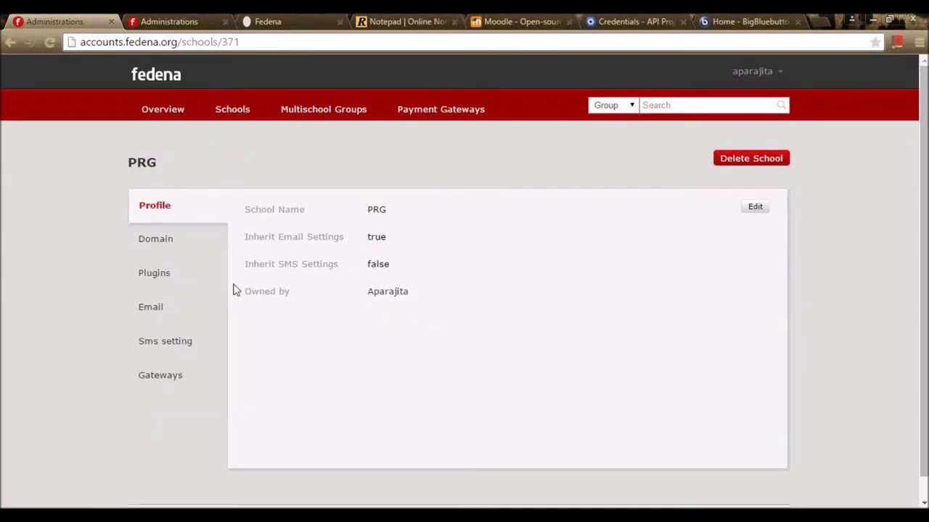
{"action": "left_click", "coordinate": [178, 377]}
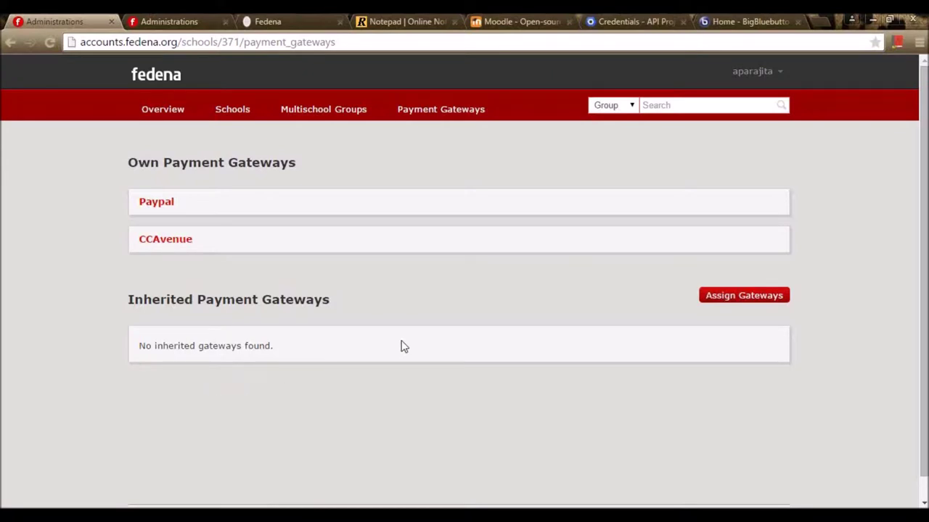
{"action": "left_click", "coordinate": [755, 300]}
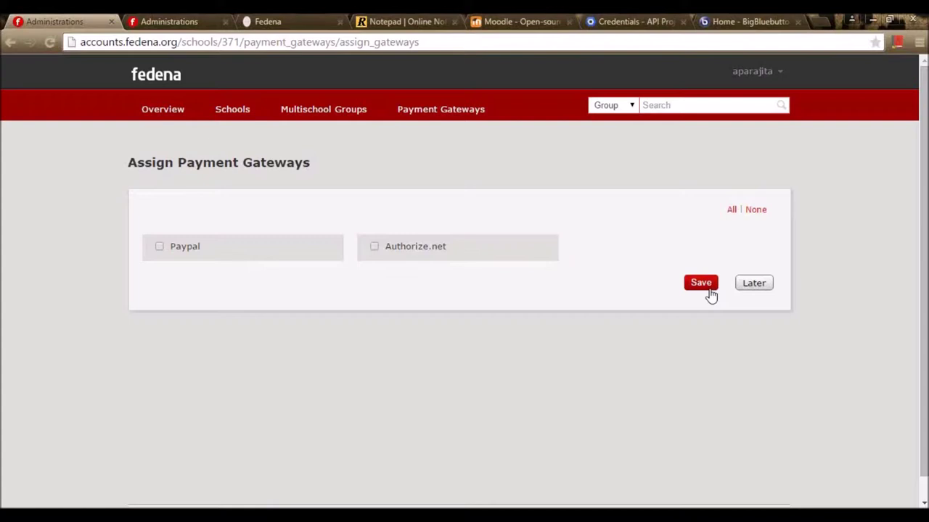
{"action": "left_click", "coordinate": [351, 120]}
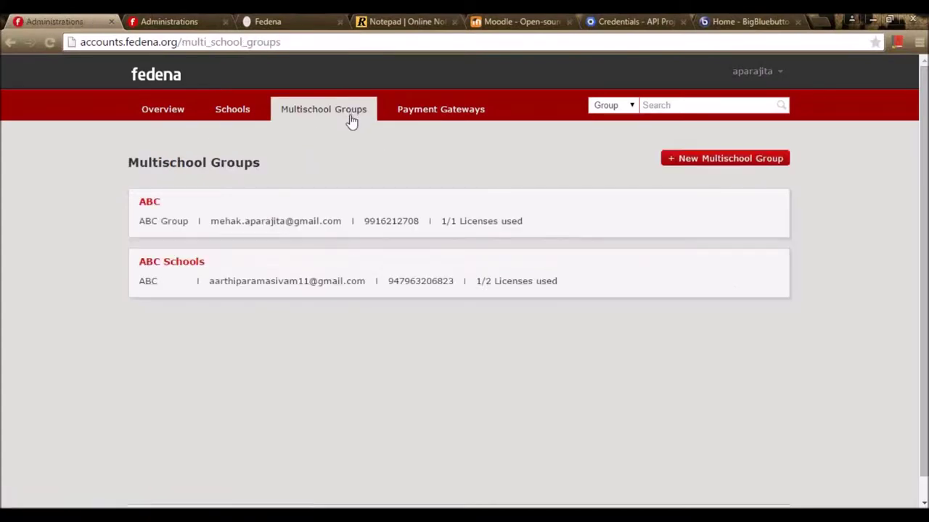
Check the ABC group's Authorize.Net gateway and plugins, then view its domain group160.fedena.org
{"action": "left_click", "coordinate": [154, 206]}
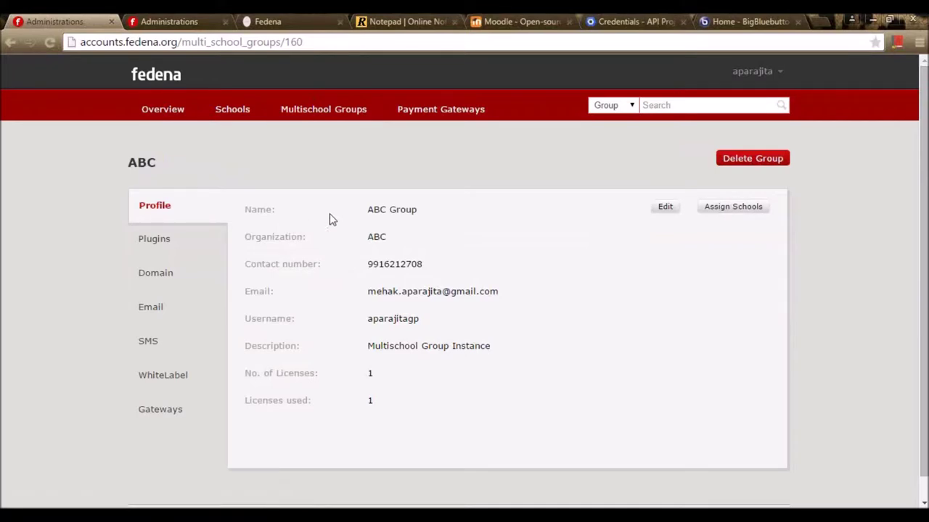
{"action": "left_click", "coordinate": [160, 410]}
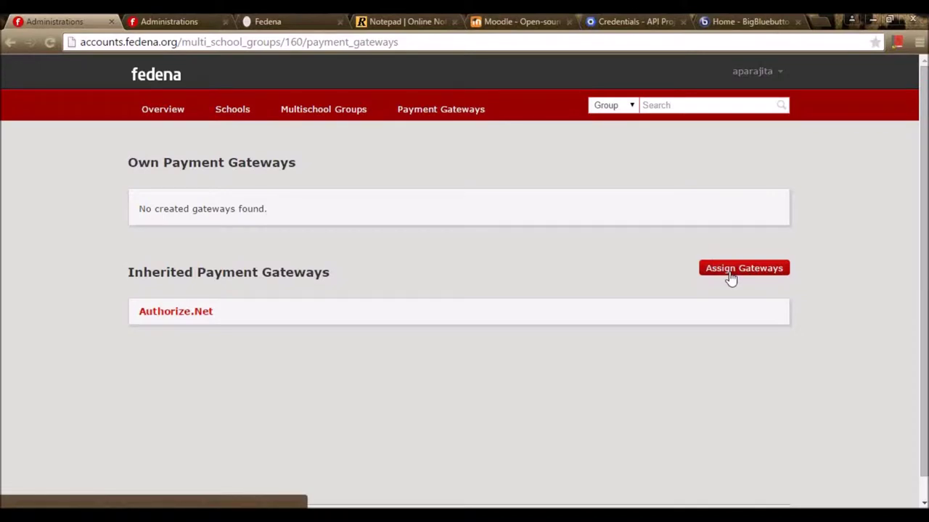
{"action": "left_click", "coordinate": [312, 116]}
{"action": "left_click", "coordinate": [155, 206]}
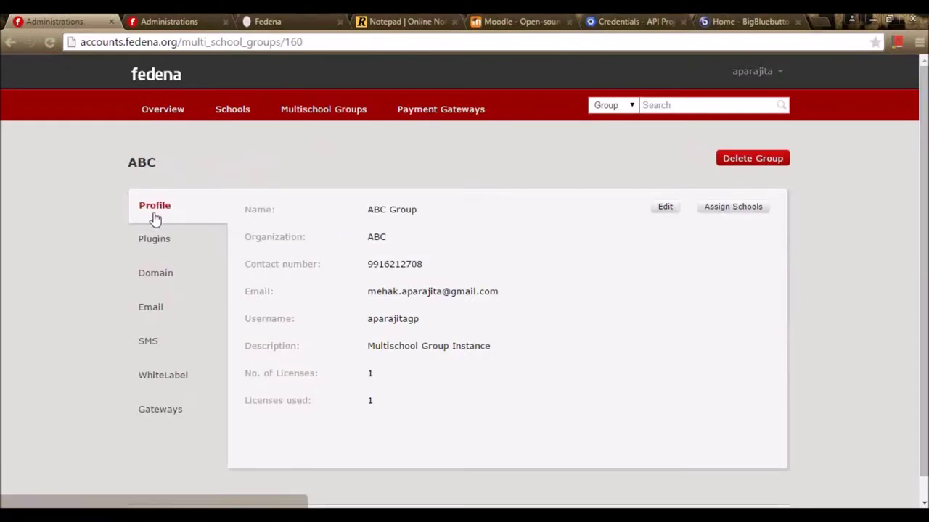
{"action": "left_click", "coordinate": [176, 240]}
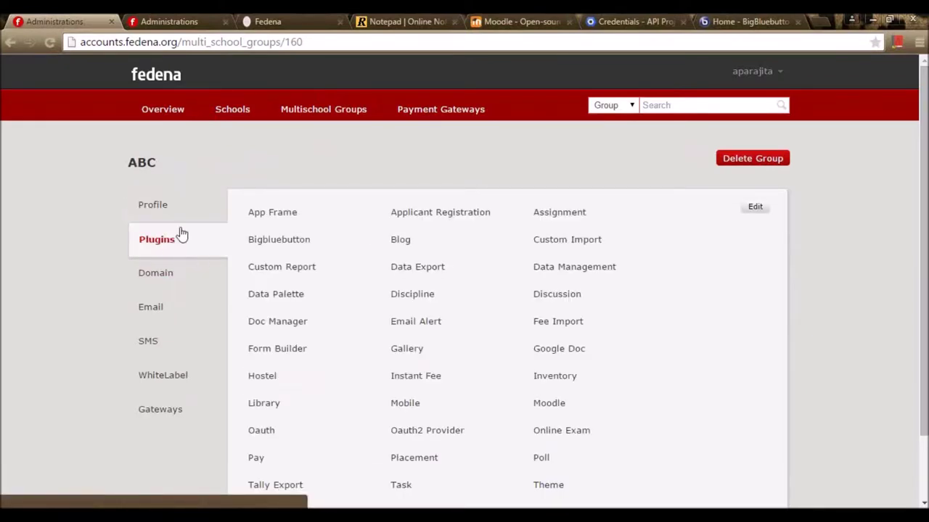
{"action": "left_click", "coordinate": [177, 282]}
Open the ABC group's login page and try signing in with a saved username
{"action": "left_click", "coordinate": [287, 240]}
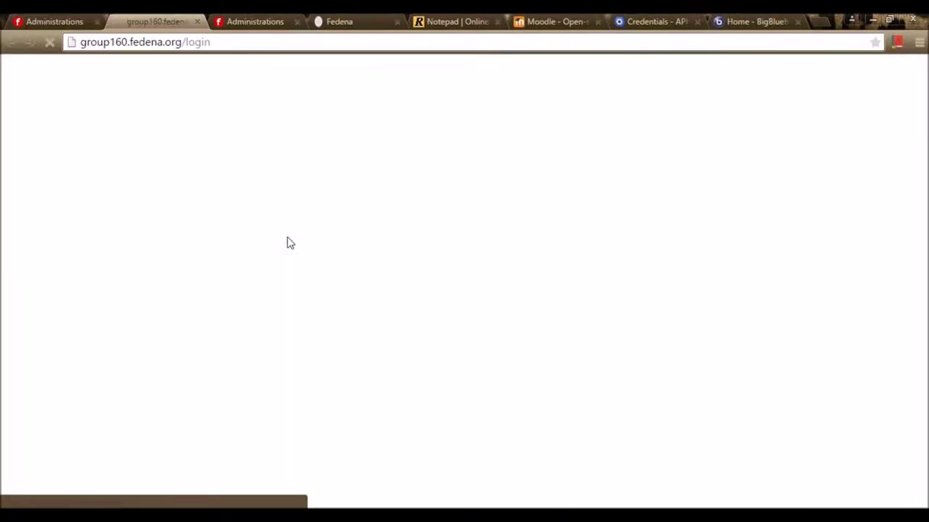
{"action": "left_click", "coordinate": [476, 209]}
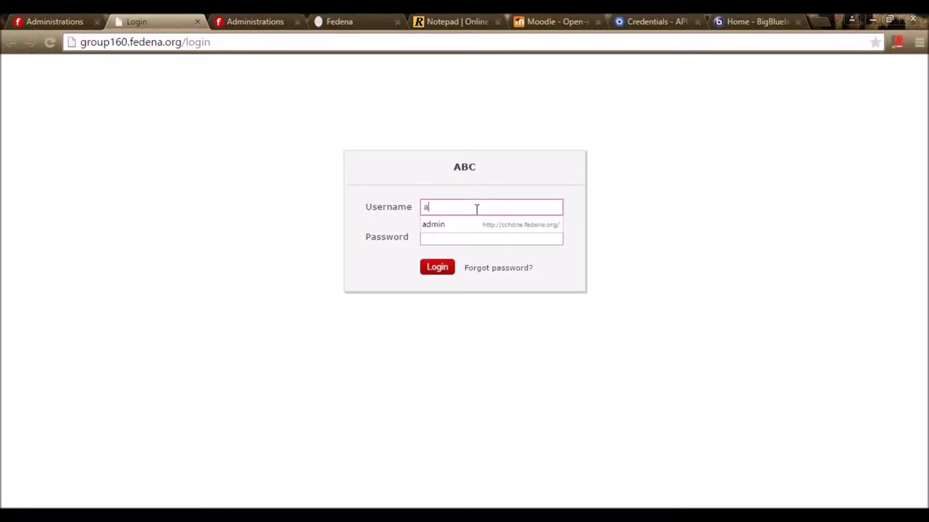
{"action": "type", "text": "apar"}
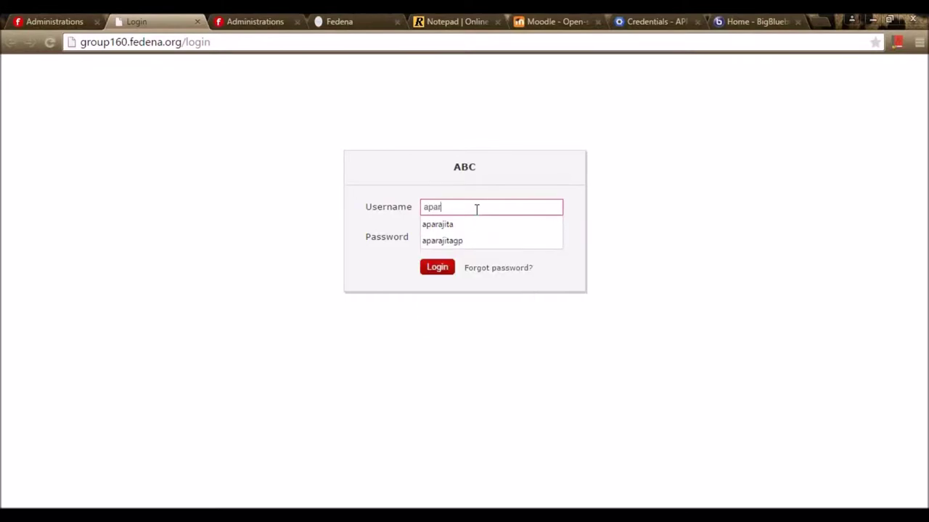
{"action": "left_click", "coordinate": [471, 224]}
{"action": "left_click", "coordinate": [465, 238]}
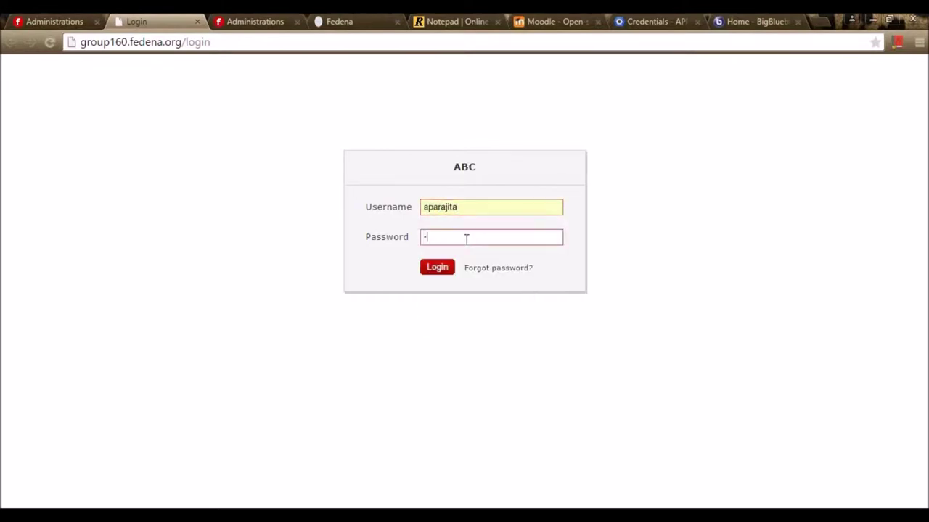
{"action": "key", "text": "Return"}
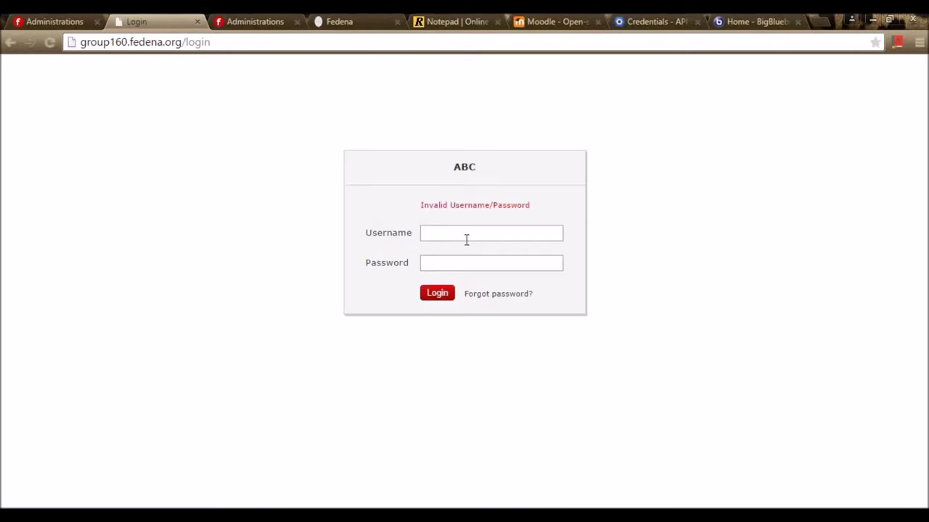
Sign in as the ABC group administrator using the saved admin username
{"action": "left_click", "coordinate": [463, 235]}
{"action": "type", "text": "ap"}
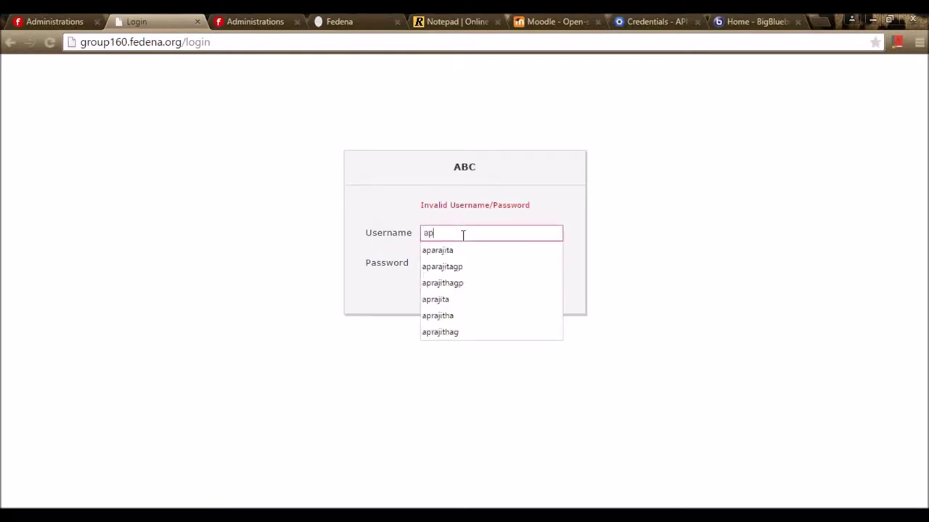
{"action": "type", "text": "a"}
{"action": "left_click", "coordinate": [446, 251]}
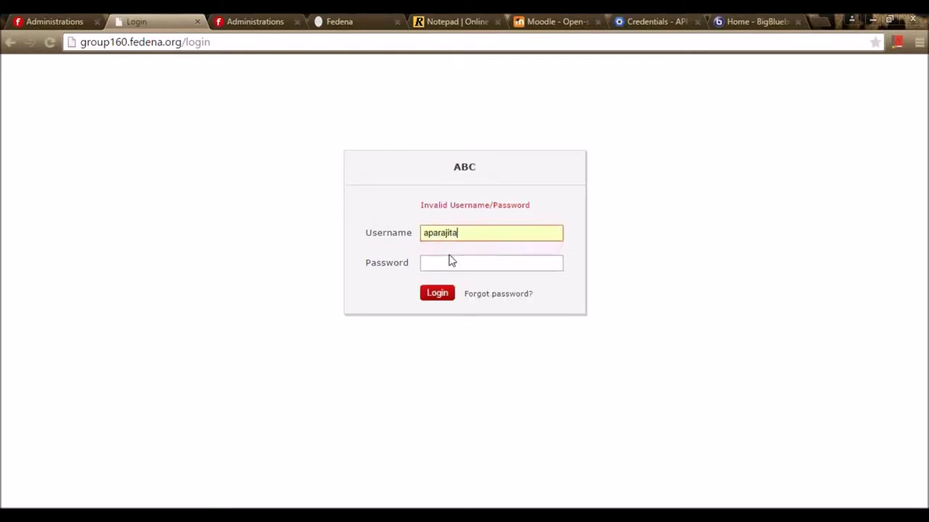
{"action": "left_click", "coordinate": [466, 233]}
{"action": "key", "text": "BackSpace"}
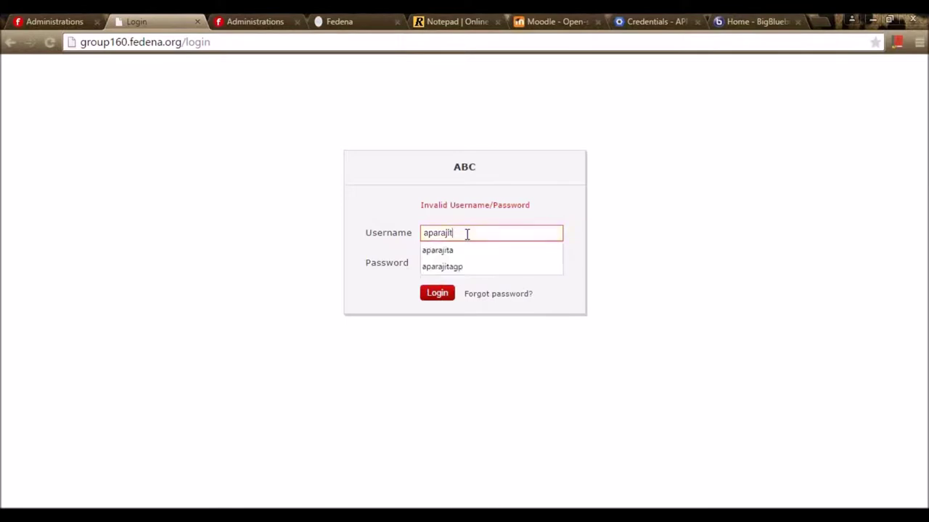
{"action": "left_click", "coordinate": [443, 262]}
{"action": "left_click", "coordinate": [443, 261]}
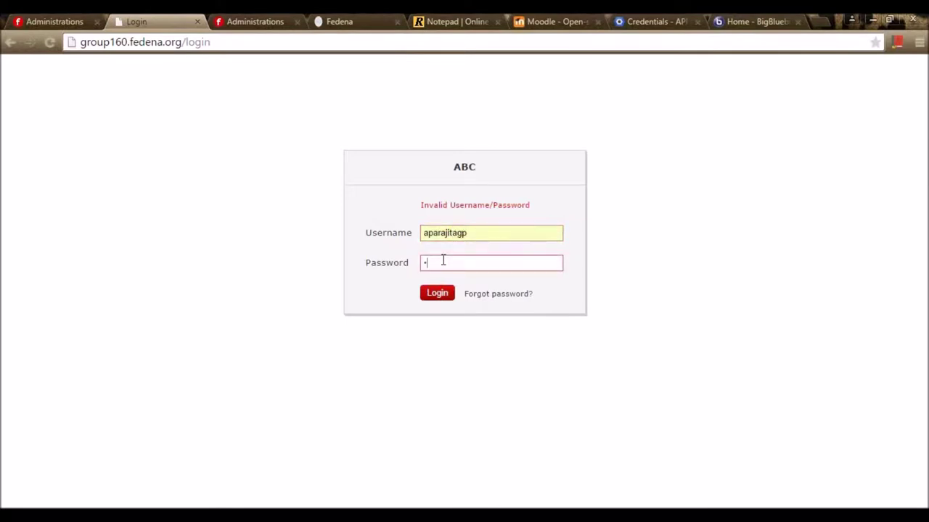
{"action": "key", "text": "Return"}
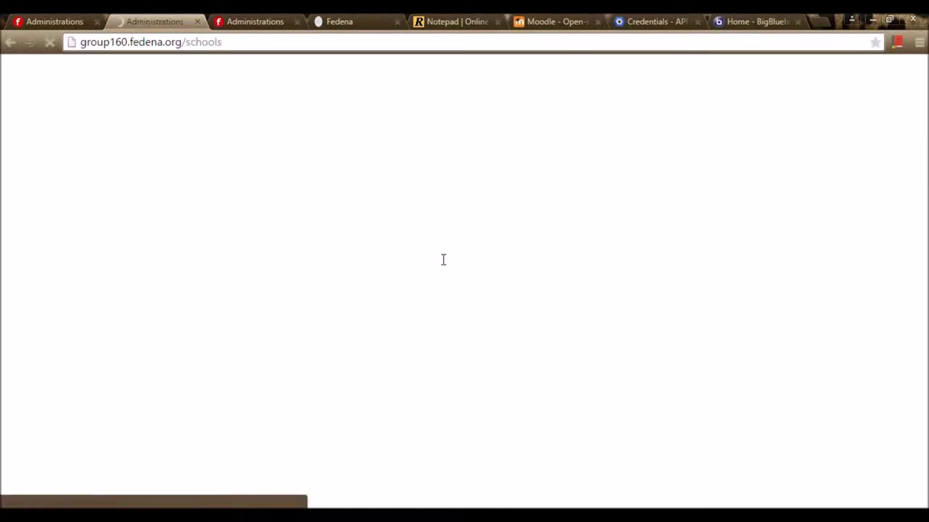
Check School Two's empty payment gateways page, then return to the ABC group's domain settings
{"action": "left_click", "coordinate": [151, 210]}
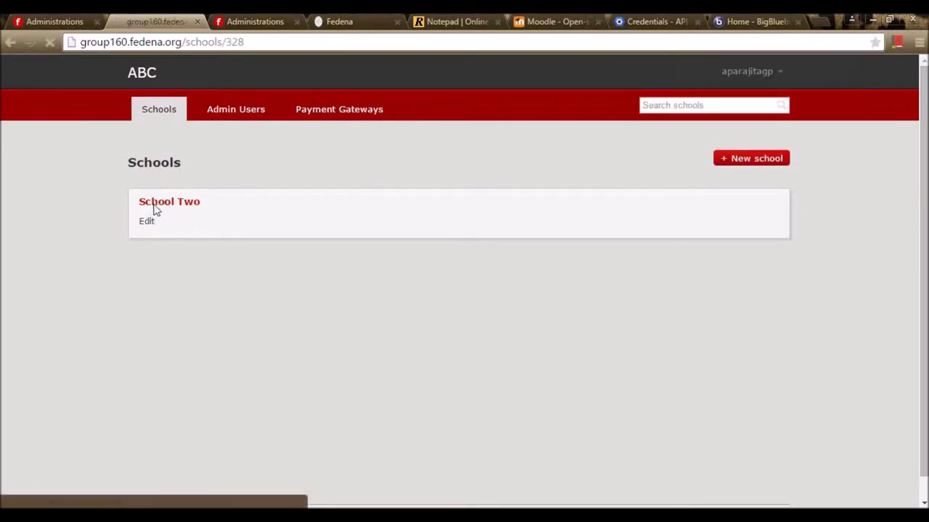
{"action": "left_click", "coordinate": [334, 109]}
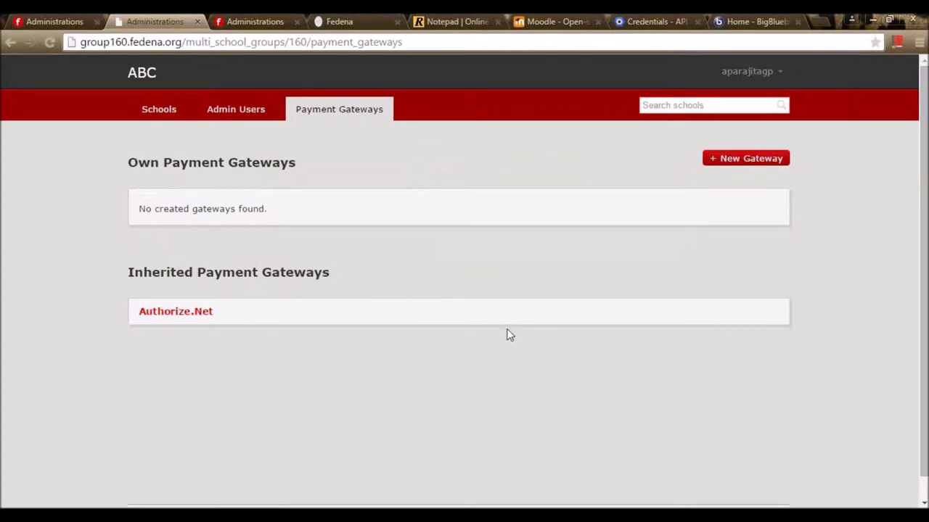
{"action": "left_click", "coordinate": [62, 19]}
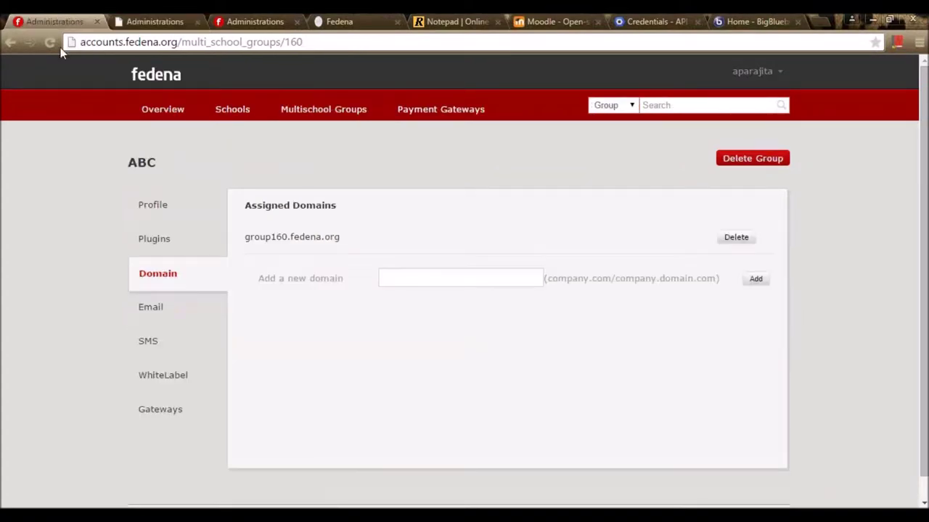
Show the Multischool Groups list, then go to the School Two dashboard
{"action": "left_click", "coordinate": [293, 124]}
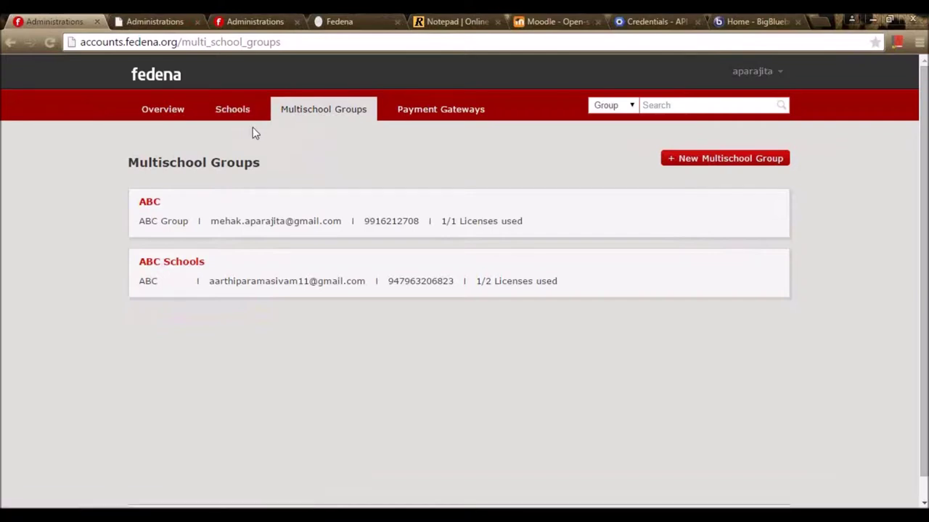
{"action": "left_click", "coordinate": [326, 21]}
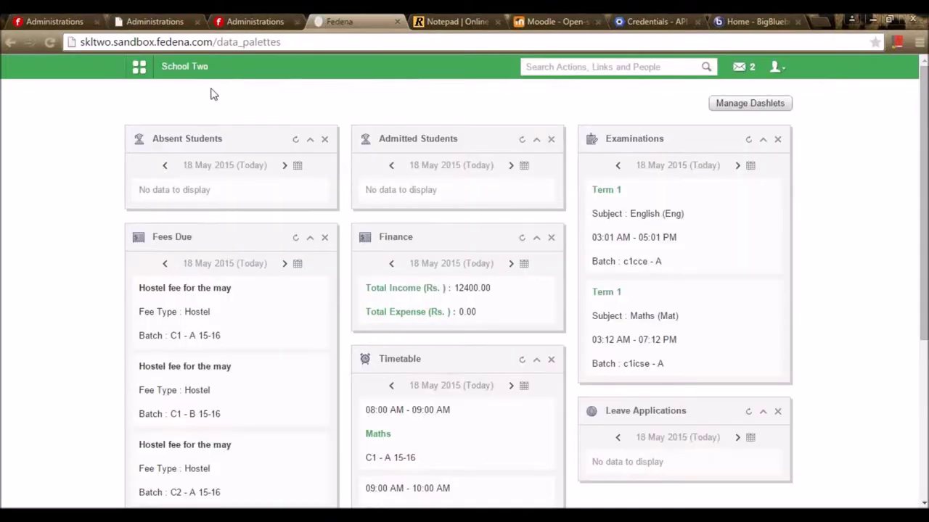
{"action": "left_click", "coordinate": [143, 79]}
Open Administration > Online Payment > Settings, showing all four fee types and Stripe selected
{"action": "left_click", "coordinate": [437, 106]}
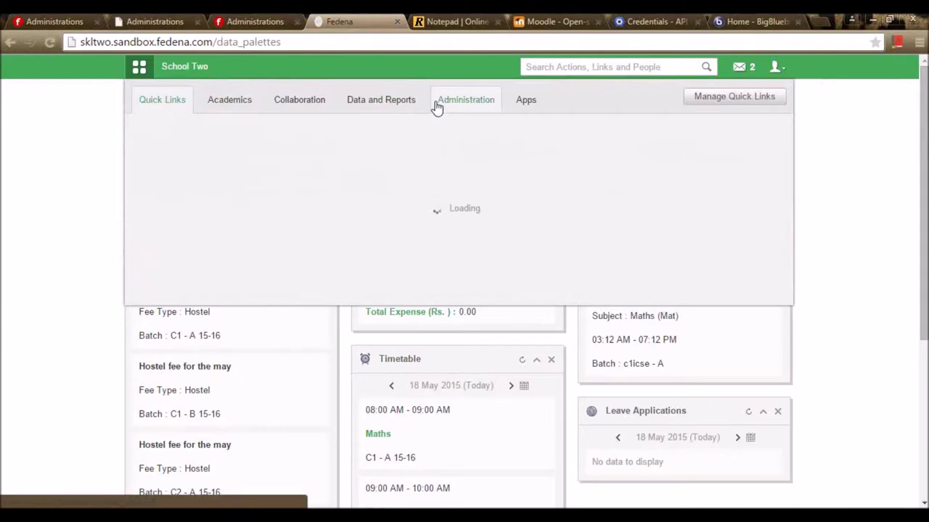
{"action": "left_click", "coordinate": [230, 105]}
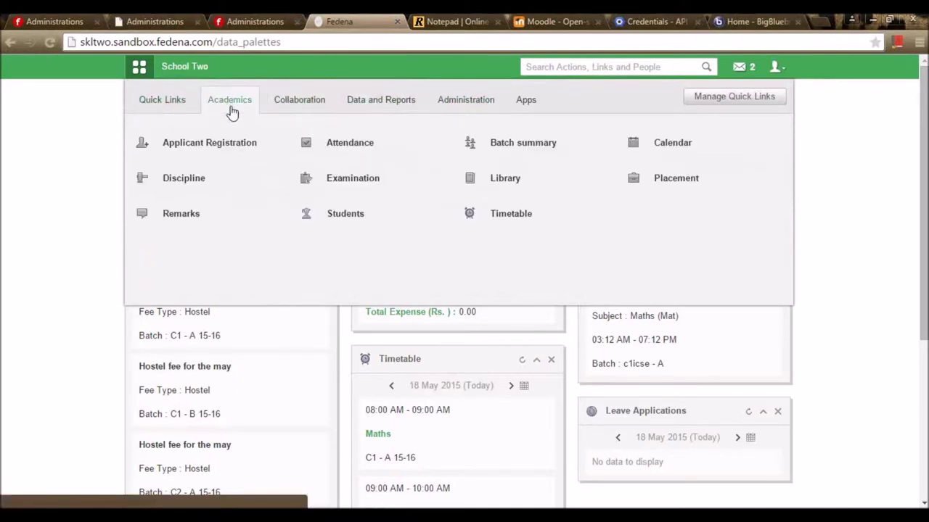
{"action": "left_click", "coordinate": [461, 112]}
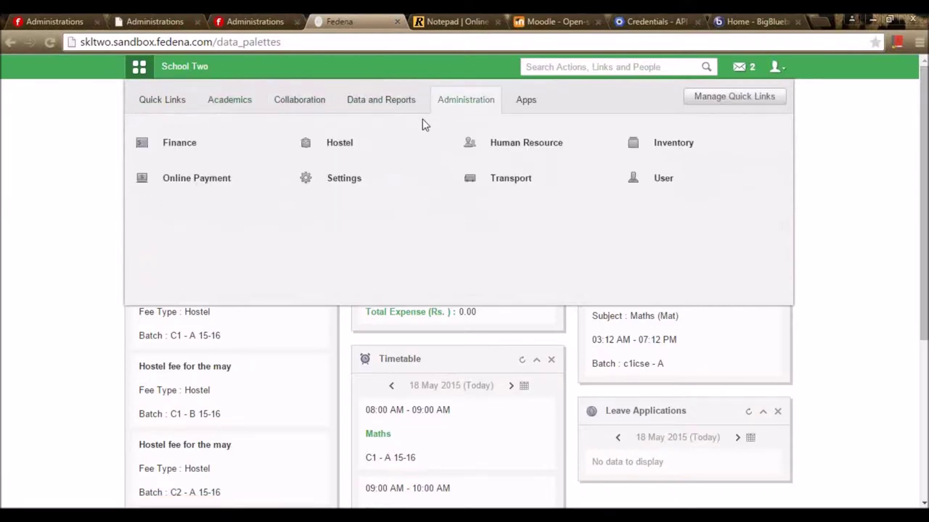
{"action": "left_click", "coordinate": [205, 190]}
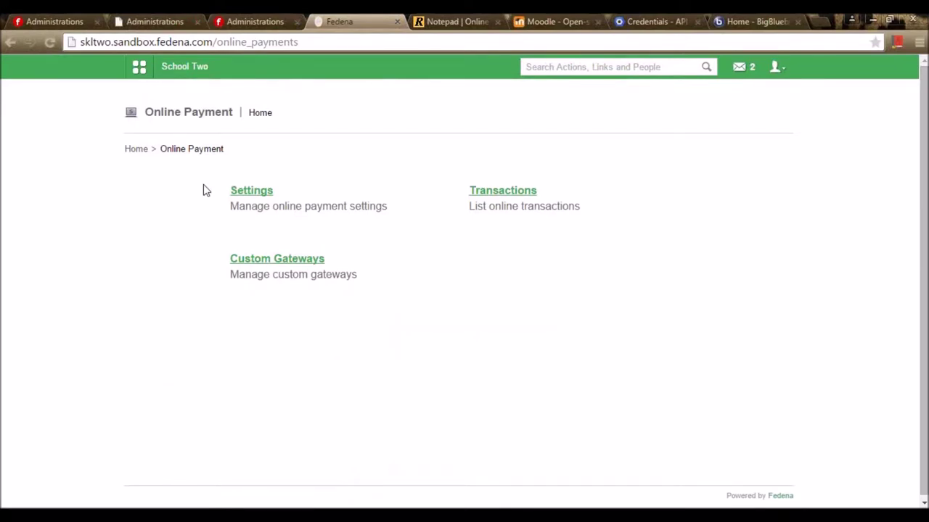
{"action": "left_click", "coordinate": [266, 197]}
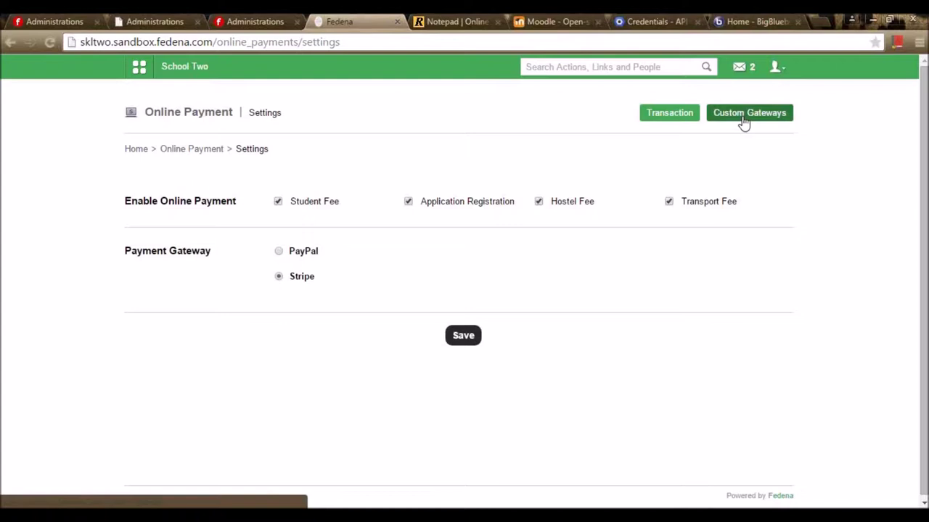
{"action": "left_click", "coordinate": [743, 122]}
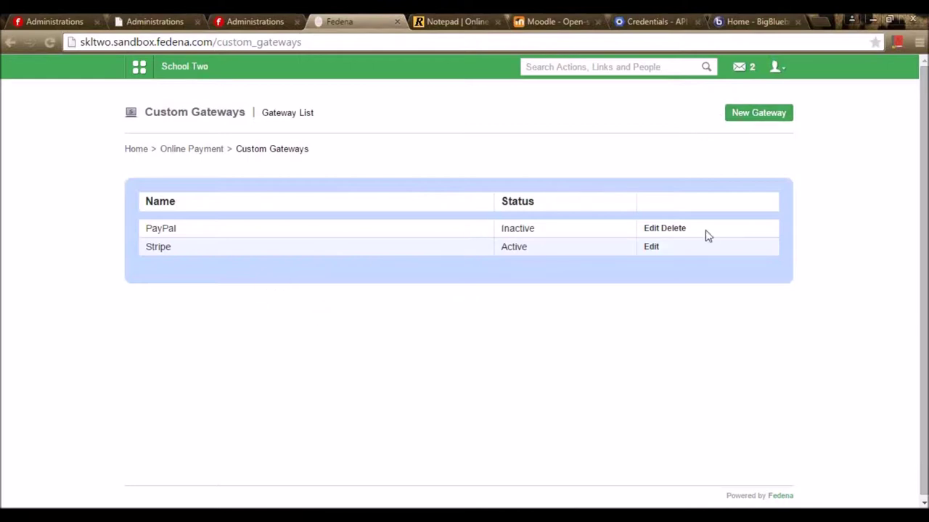
{"action": "left_click", "coordinate": [653, 249]}
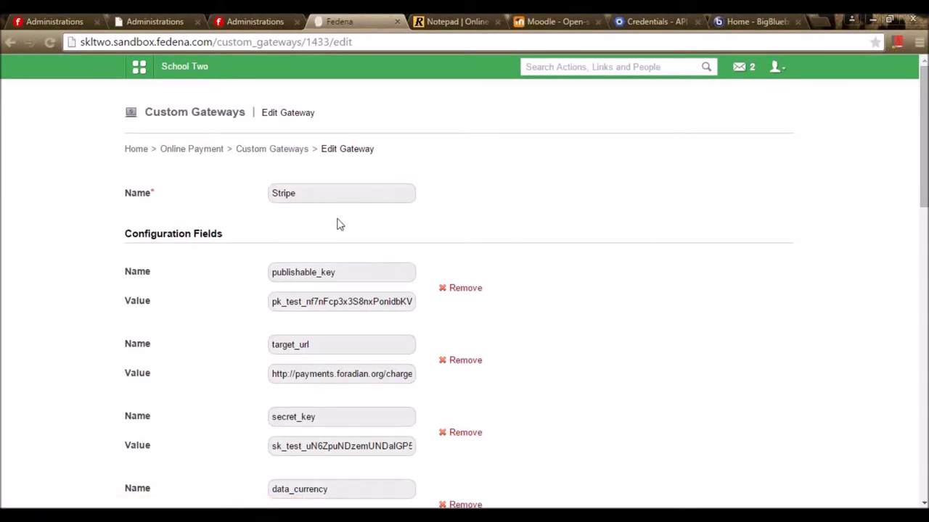
{"action": "scroll", "coordinate": [325, 249], "scroll_direction": "down", "scroll_amount": 1}
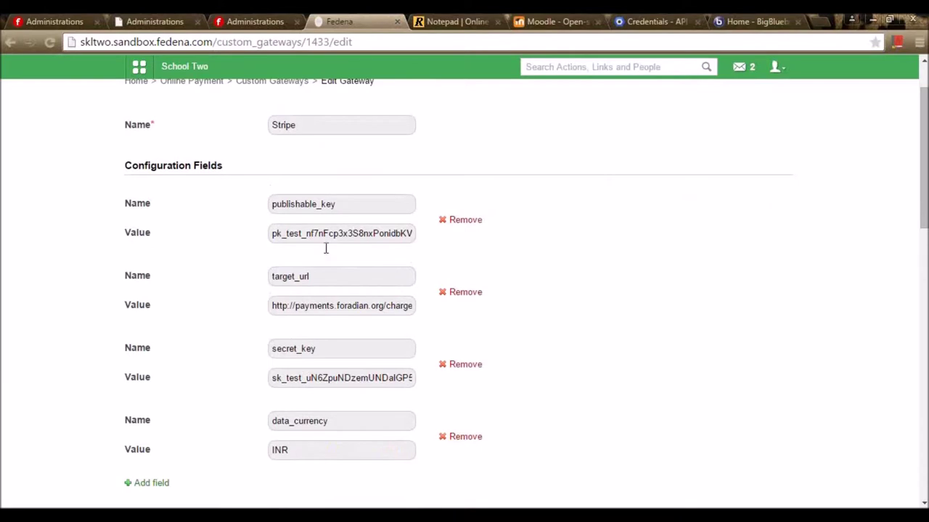
{"action": "scroll", "coordinate": [326, 250], "scroll_direction": "down", "scroll_amount": 4}
{"action": "scroll", "coordinate": [341, 255], "scroll_direction": "down", "scroll_amount": 5}
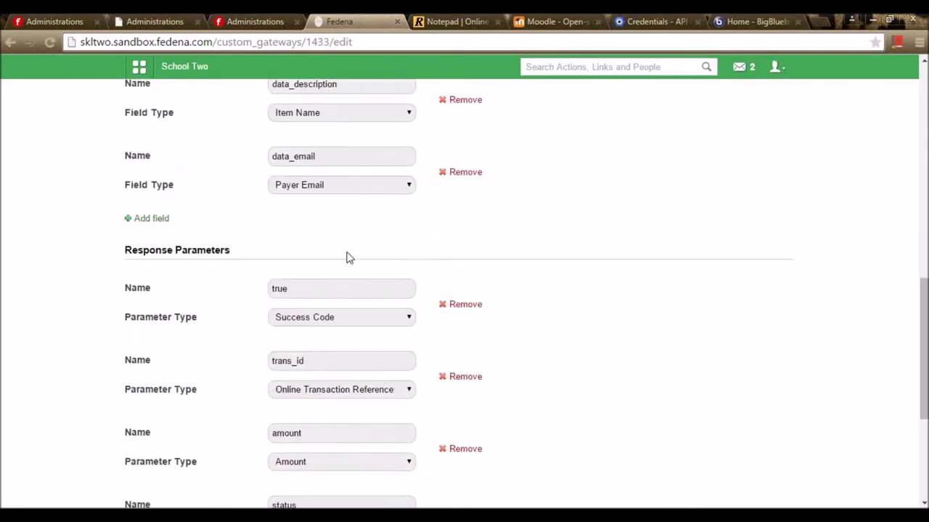
{"action": "scroll", "coordinate": [350, 256], "scroll_direction": "up", "scroll_amount": 7}
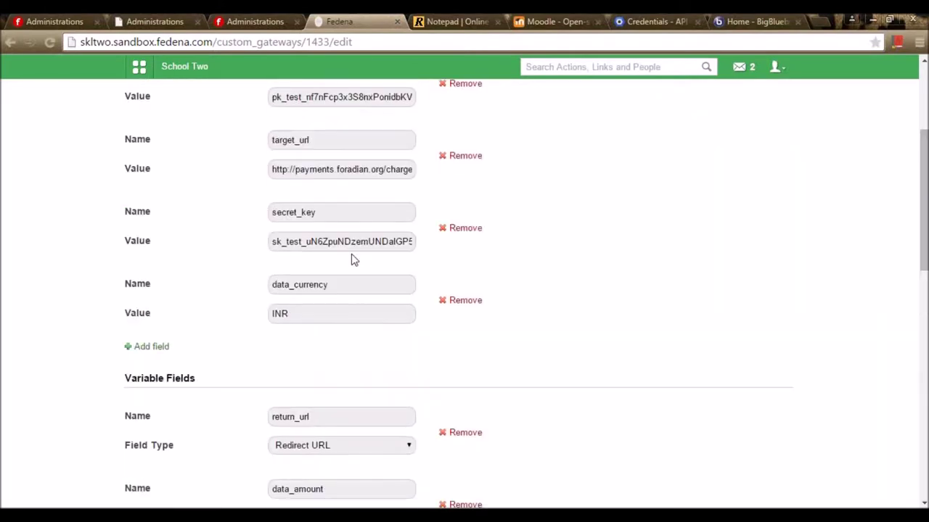
{"action": "scroll", "coordinate": [357, 257], "scroll_direction": "up", "scroll_amount": 3}
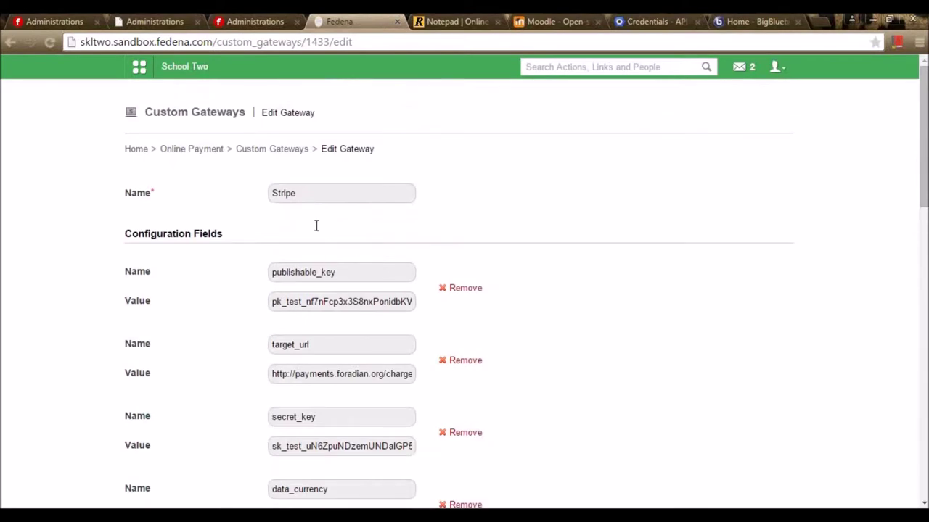
{"action": "left_click", "coordinate": [296, 150]}
{"action": "left_click", "coordinate": [195, 152]}
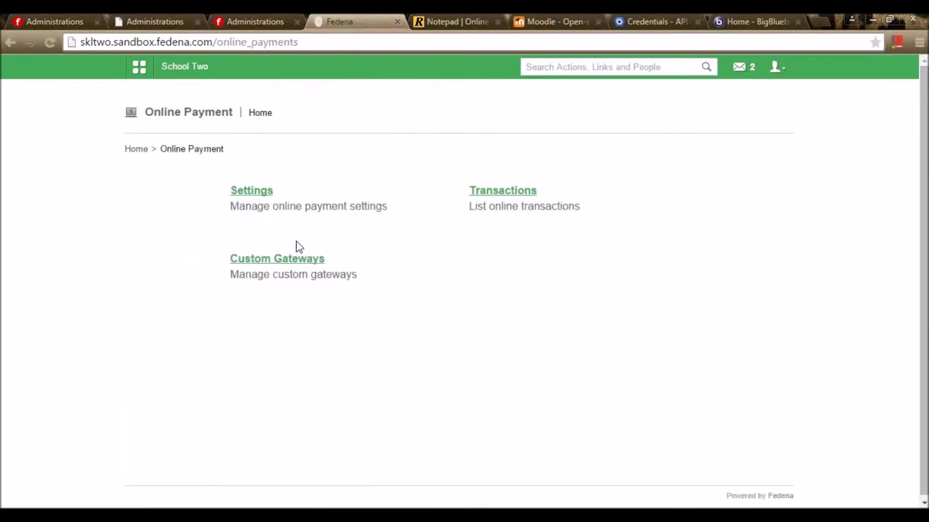
{"action": "left_click", "coordinate": [280, 259]}
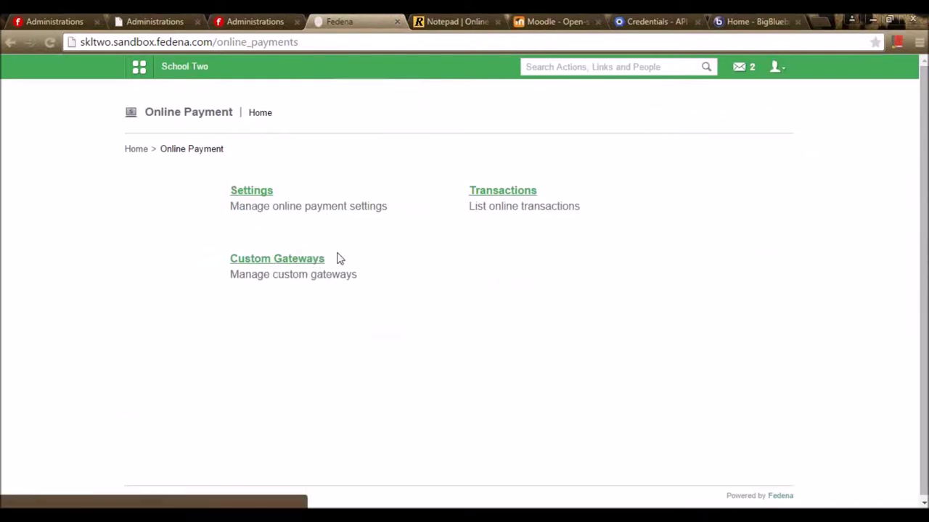
{"action": "left_click", "coordinate": [253, 192]}
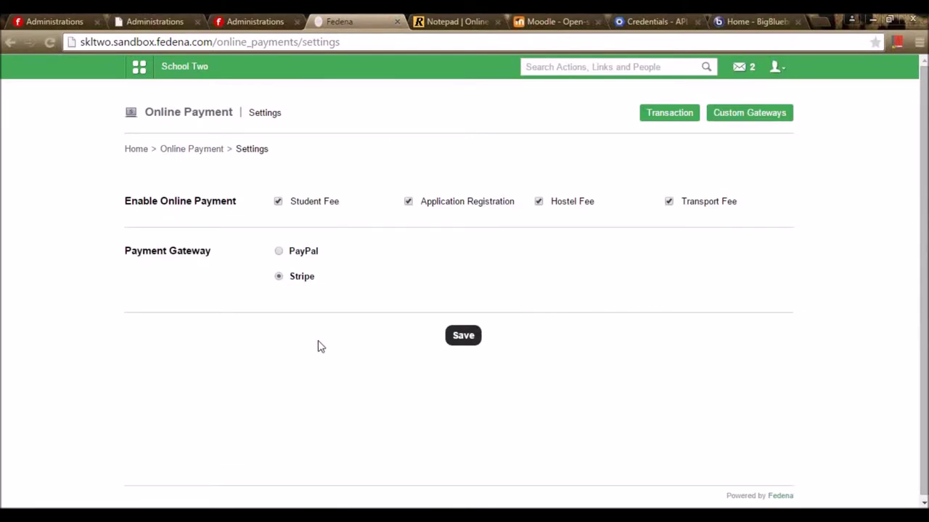
Log out of the admin account and sign in as the student
{"action": "left_click", "coordinate": [188, 77]}
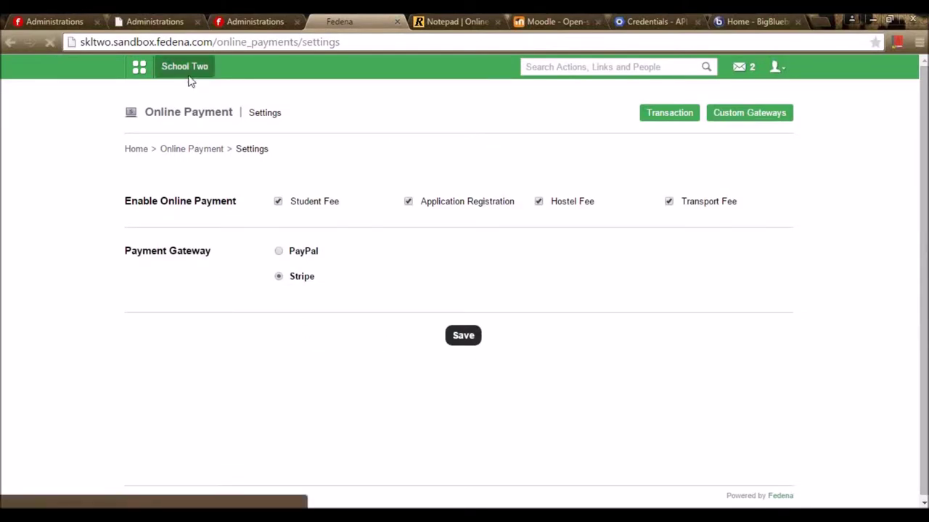
{"action": "left_click", "coordinate": [782, 69]}
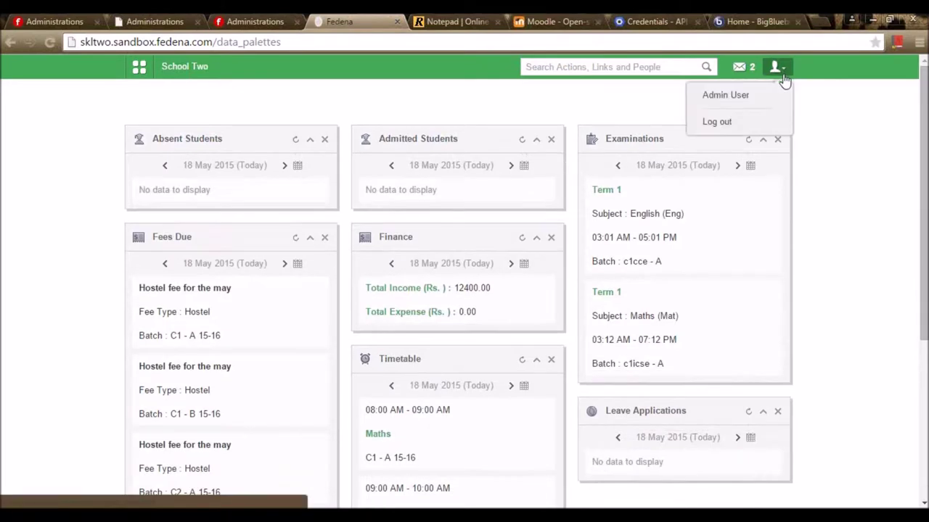
{"action": "left_click", "coordinate": [733, 123]}
{"action": "double_click", "coordinate": [503, 213]}
{"action": "type", "text": "ST002"}
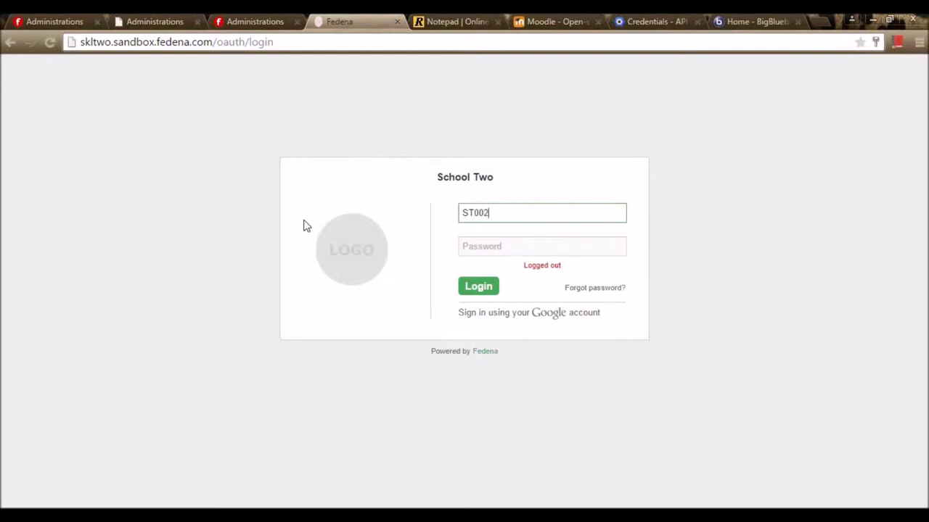
{"action": "key", "text": "Tab"}
{"action": "type", "text": "S"}
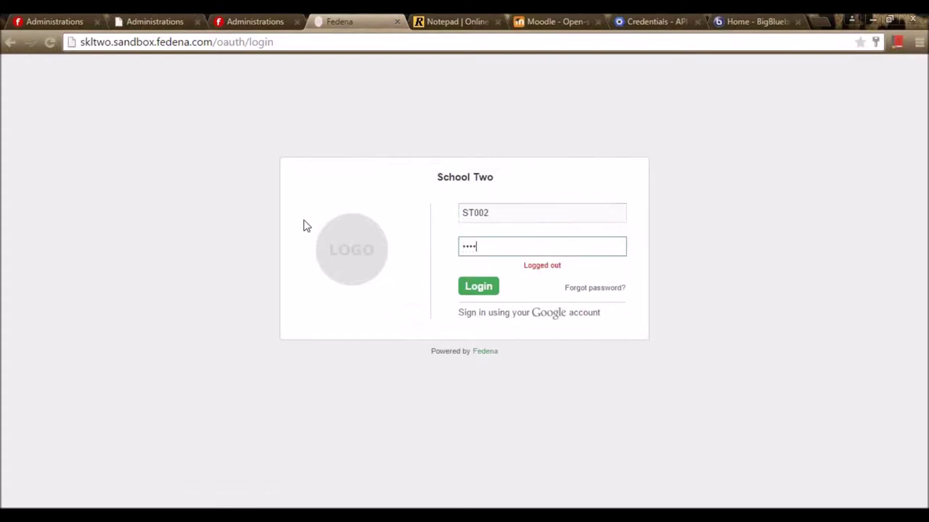
{"action": "key", "text": "Return"}
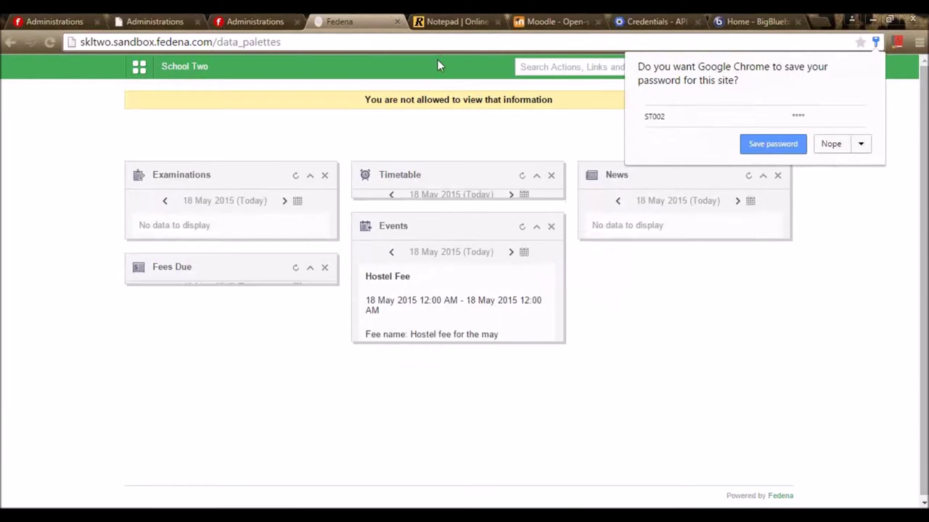
{"action": "left_click", "coordinate": [834, 150]}
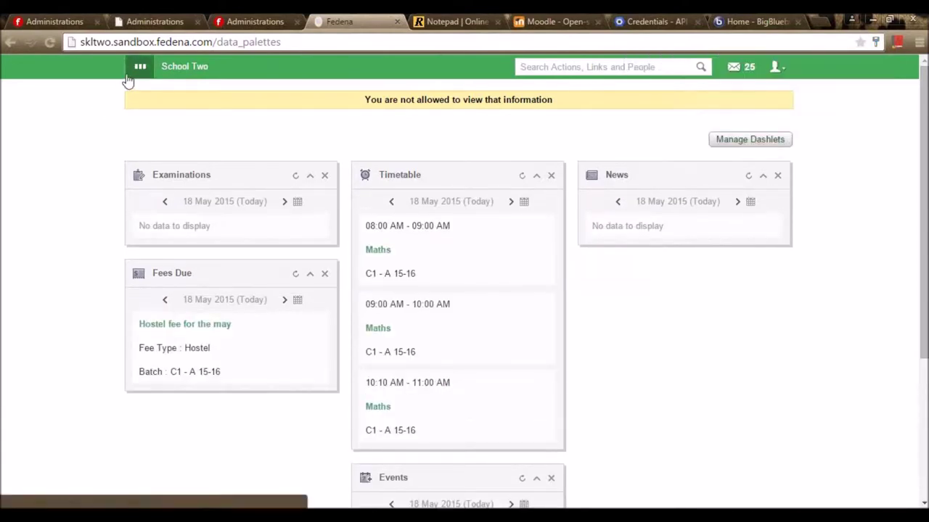
Open the student's unpaid 1500.00 hostel fee dated 02/05/2015 and start paying online
{"action": "left_click", "coordinate": [129, 75]}
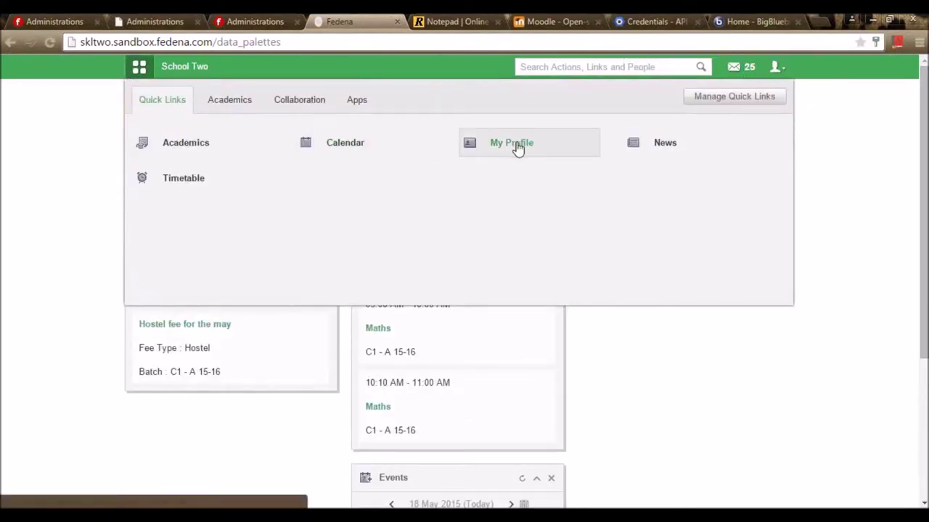
{"action": "left_click", "coordinate": [517, 148]}
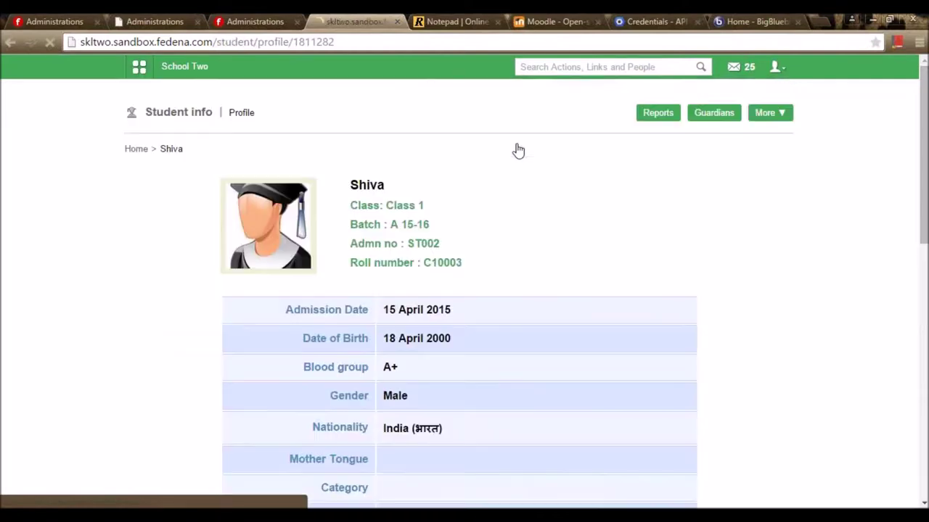
{"action": "left_click", "coordinate": [769, 113]}
{"action": "left_click", "coordinate": [755, 134]}
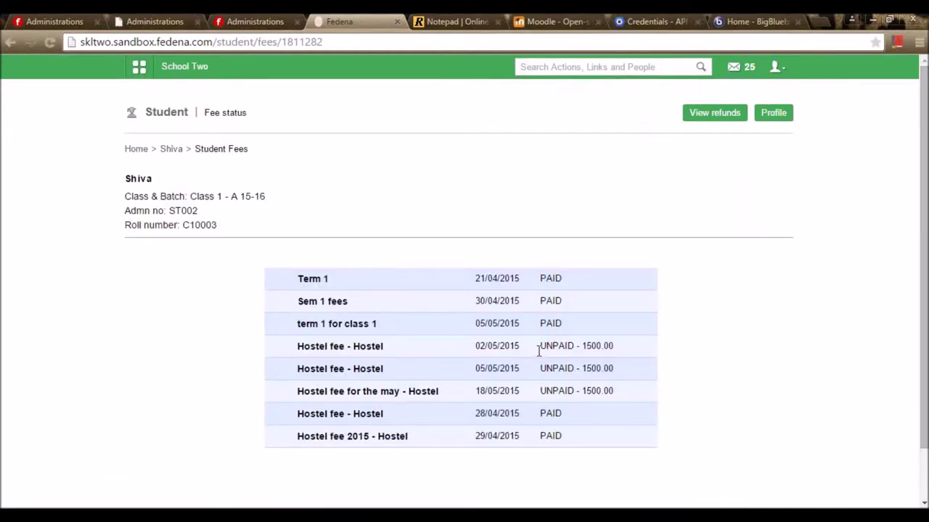
{"action": "left_click", "coordinate": [337, 348]}
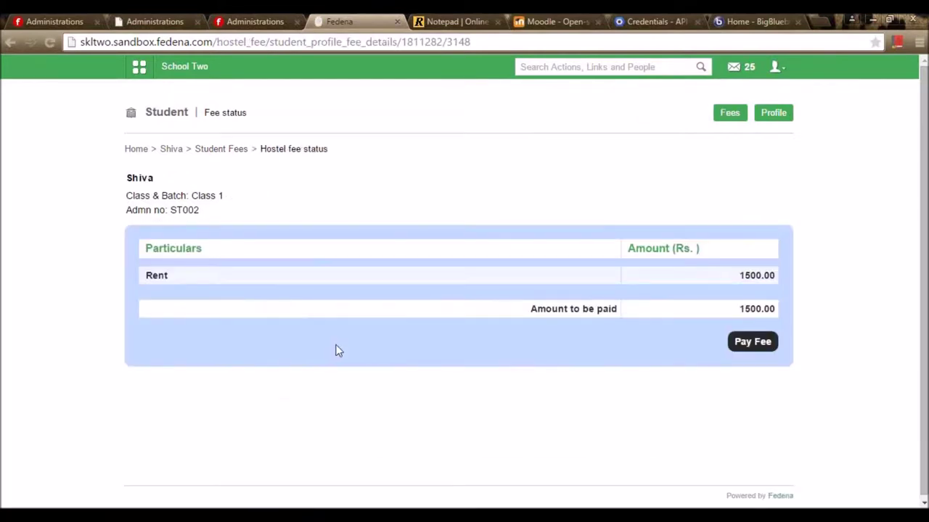
{"action": "left_click", "coordinate": [751, 342]}
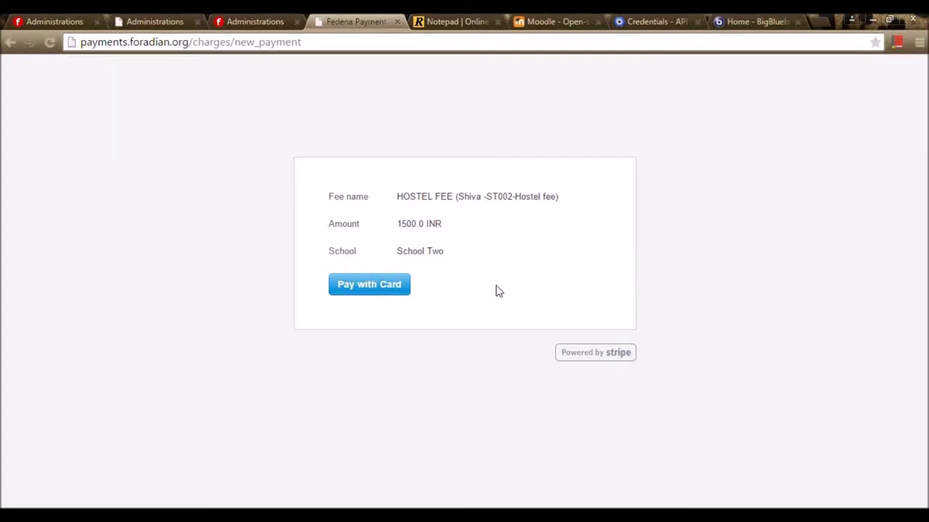
Pay the ₹1,500.00 hostel fee by card, entering the email, test card number, expiry and CVC
{"action": "left_click", "coordinate": [390, 290]}
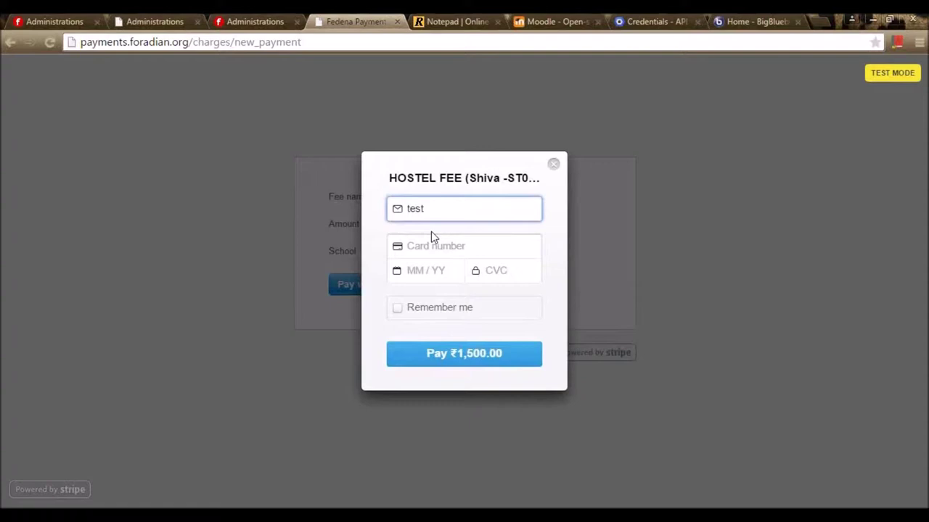
{"action": "type", "text": "test@test.com"}
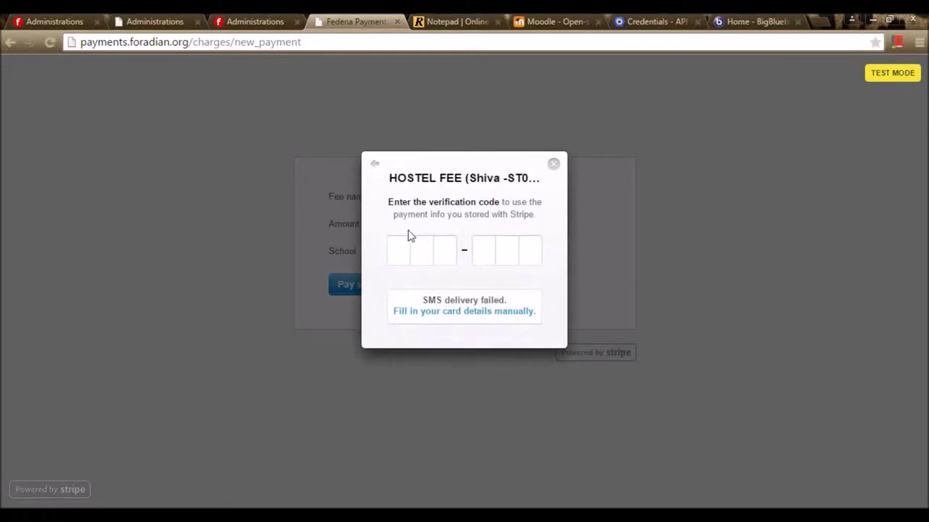
{"action": "left_click", "coordinate": [374, 165]}
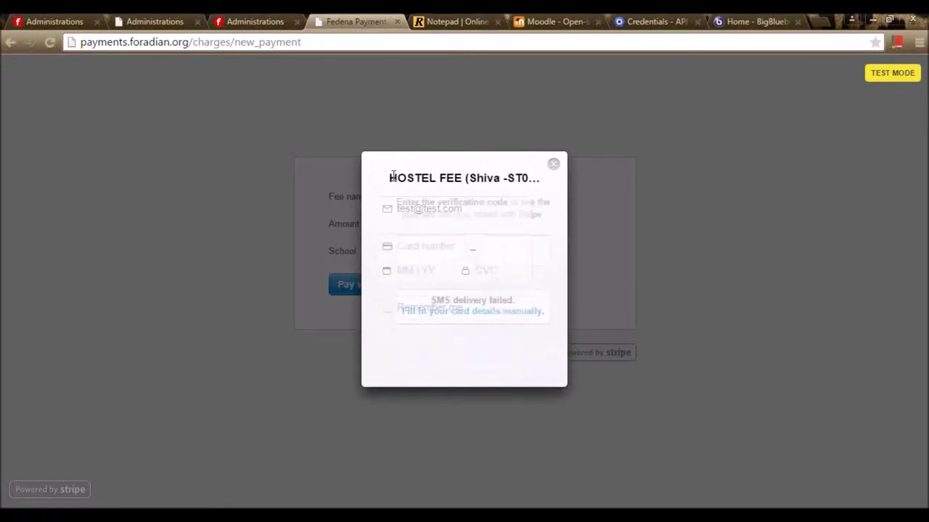
{"action": "left_click", "coordinate": [423, 247]}
{"action": "type", "text": "5555"}
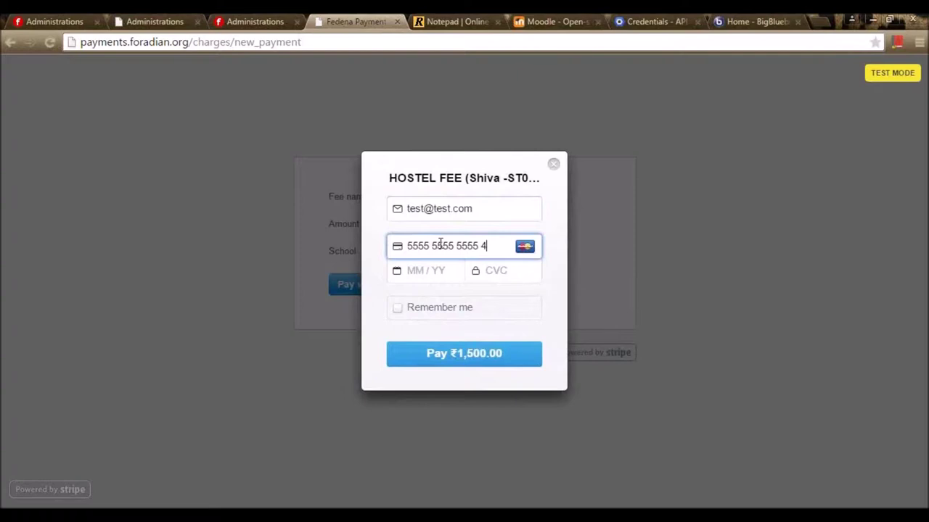
{"action": "type", "text": "5555 5555 4444"}
{"action": "left_click", "coordinate": [432, 267]}
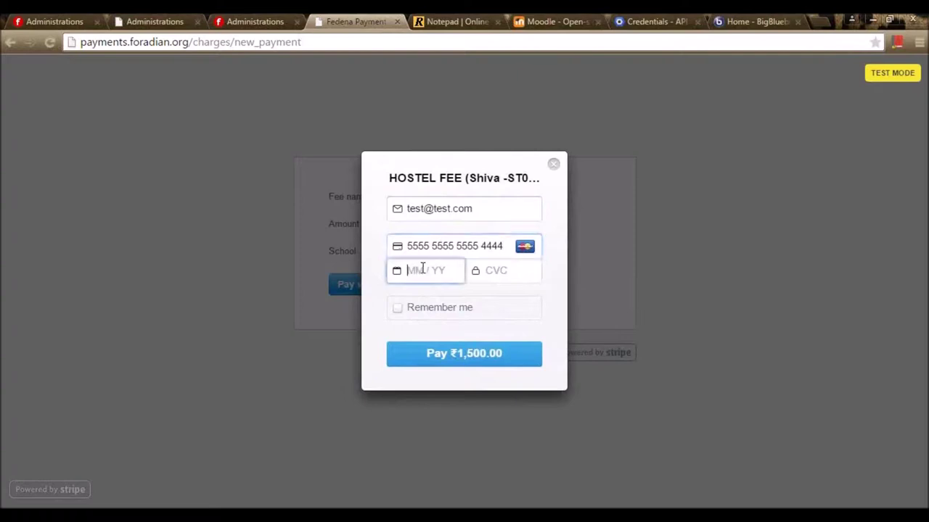
{"action": "type", "text": "12 / 21"}
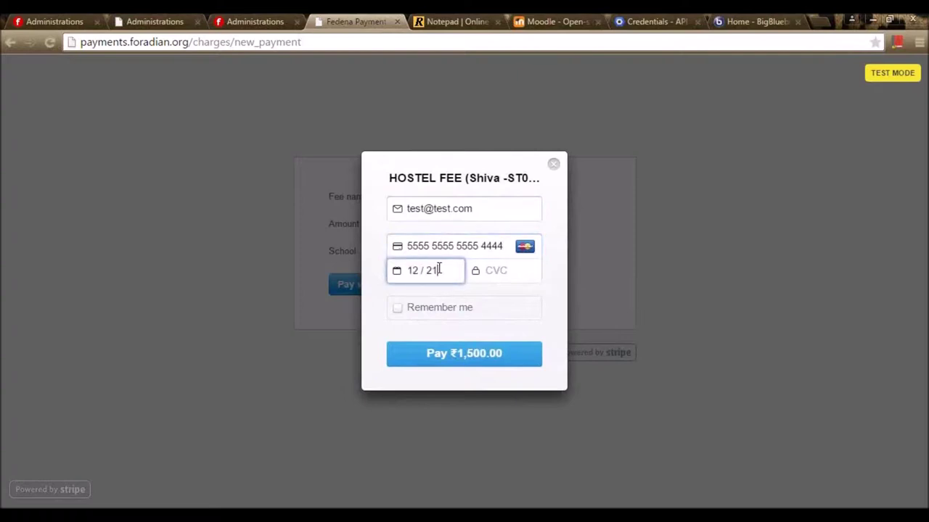
{"action": "left_click", "coordinate": [509, 273]}
{"action": "type", "text": "123"}
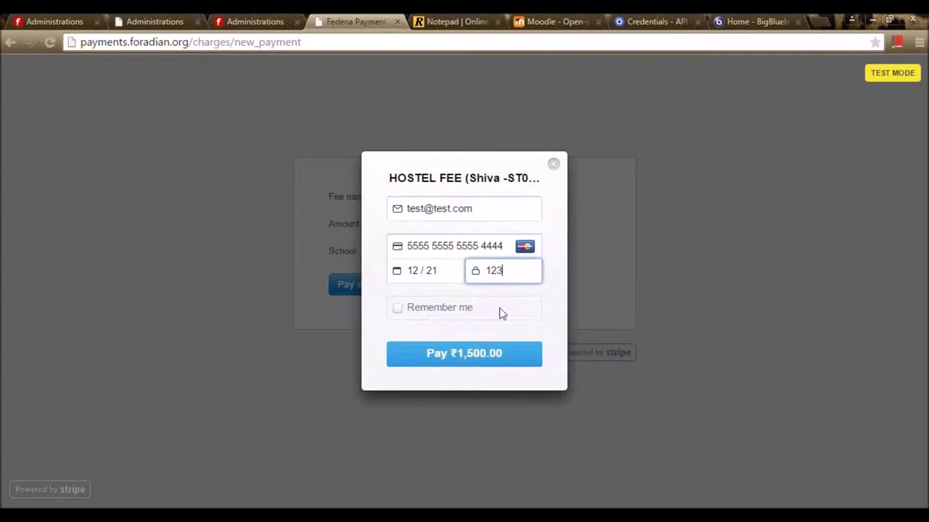
{"action": "left_click", "coordinate": [468, 354]}
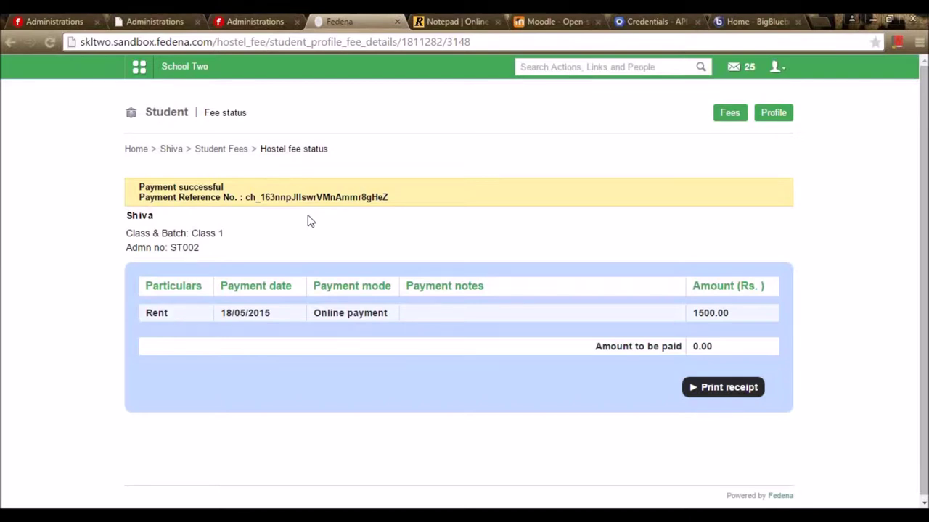
{"action": "left_click", "coordinate": [738, 396]}
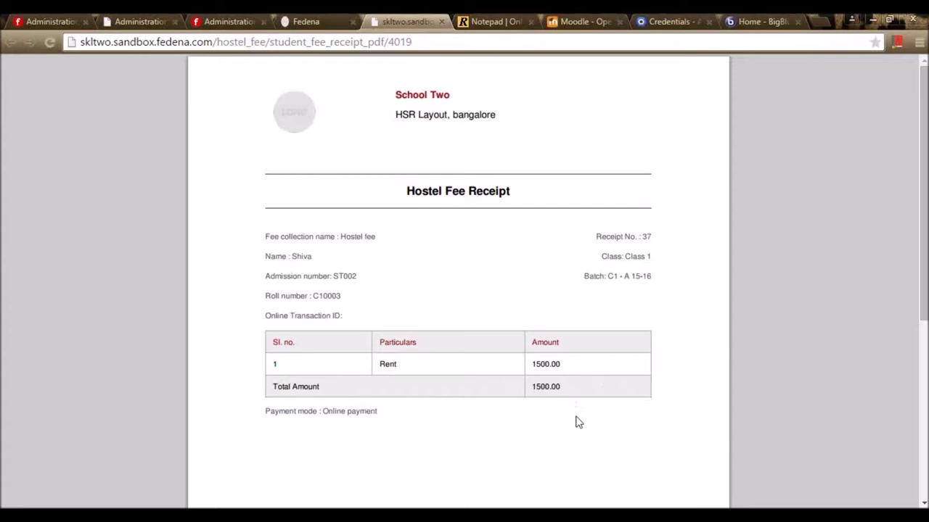
{"action": "scroll", "coordinate": [567, 438], "scroll_direction": "down", "scroll_amount": 3}
{"action": "scroll", "coordinate": [392, 211], "scroll_direction": "up", "scroll_amount": 3}
{"action": "left_click", "coordinate": [298, 21]}
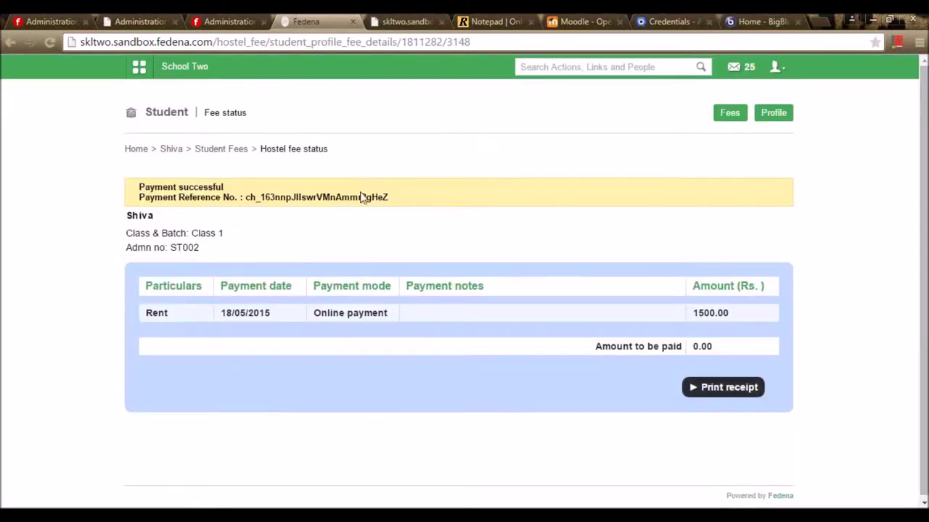
{"action": "left_click", "coordinate": [489, 22]}
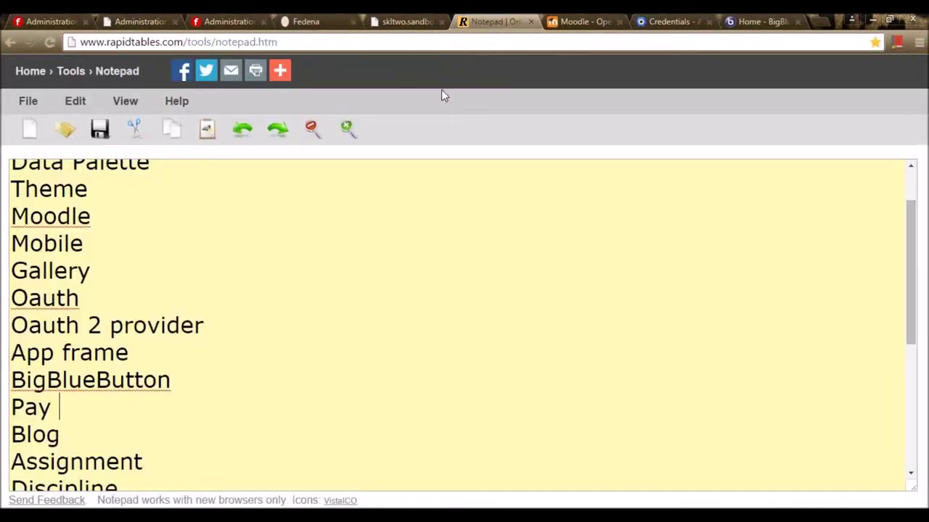
{"action": "scroll", "coordinate": [81, 406], "scroll_direction": "down", "scroll_amount": 1}
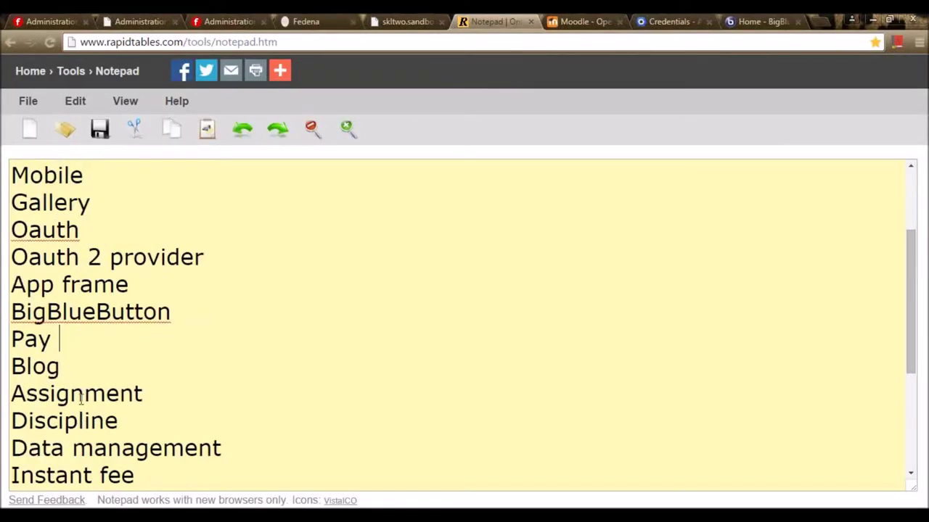
{"action": "left_click", "coordinate": [74, 373]}
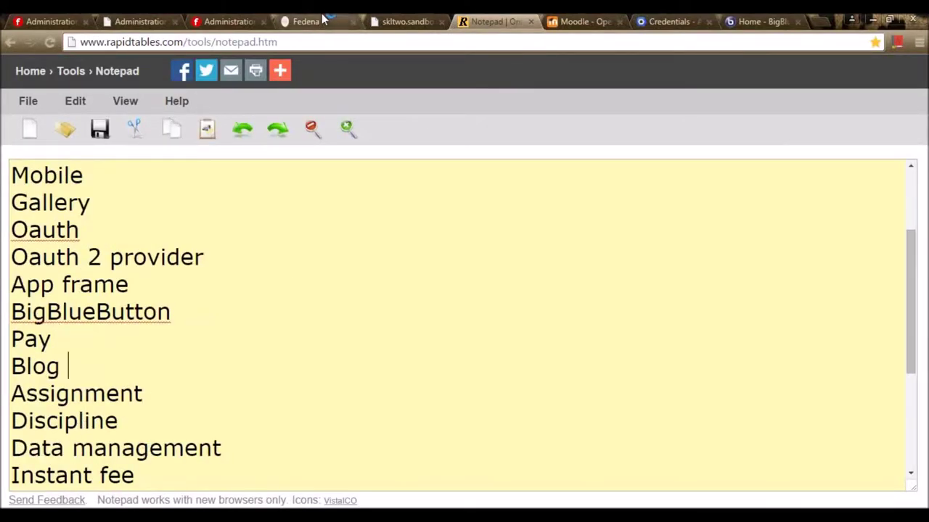
{"action": "left_click", "coordinate": [321, 20]}
{"action": "left_click", "coordinate": [438, 22]}
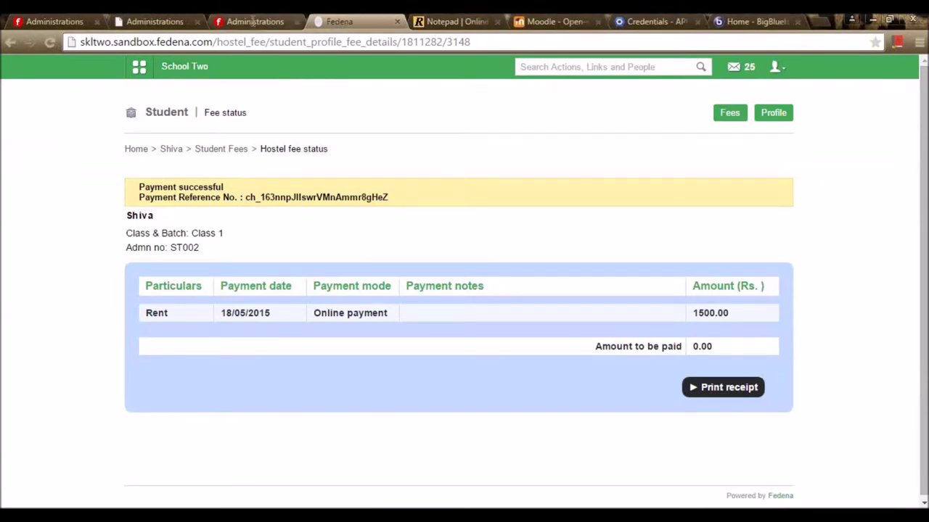
Re-save School A's plugin assignments with every plugin enabled
{"action": "left_click", "coordinate": [194, 72]}
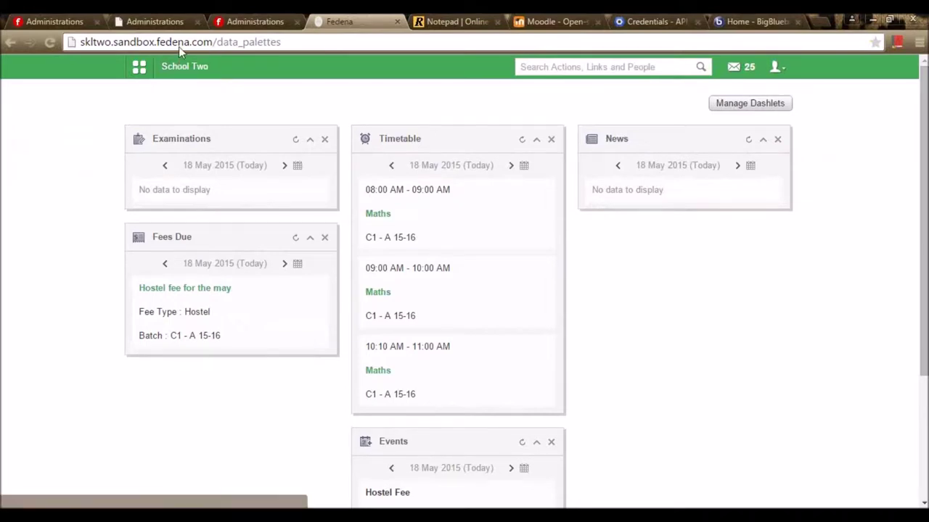
{"action": "left_click", "coordinate": [253, 23]}
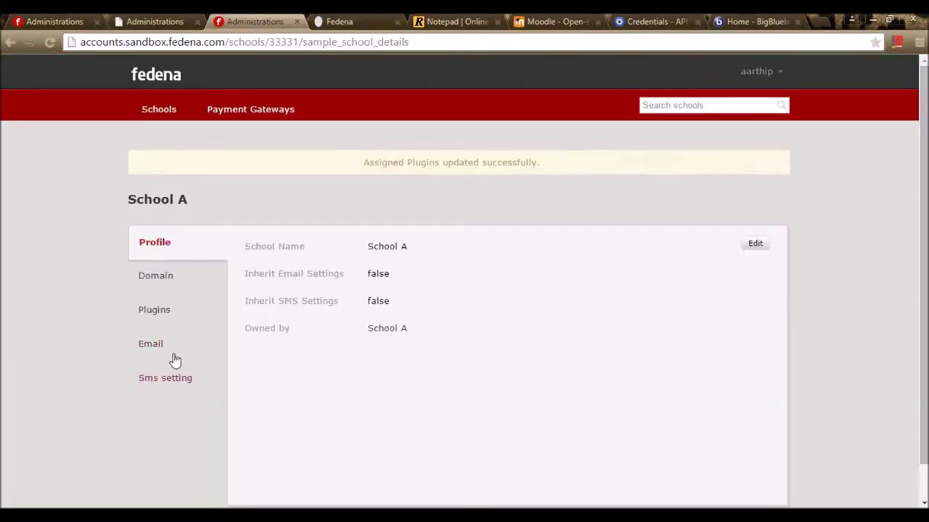
{"action": "left_click", "coordinate": [165, 312]}
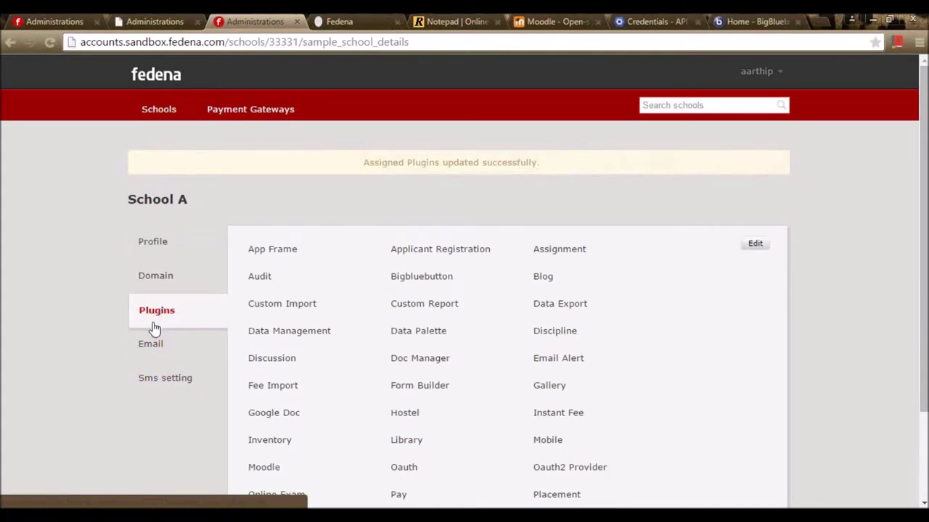
{"action": "left_click", "coordinate": [759, 247]}
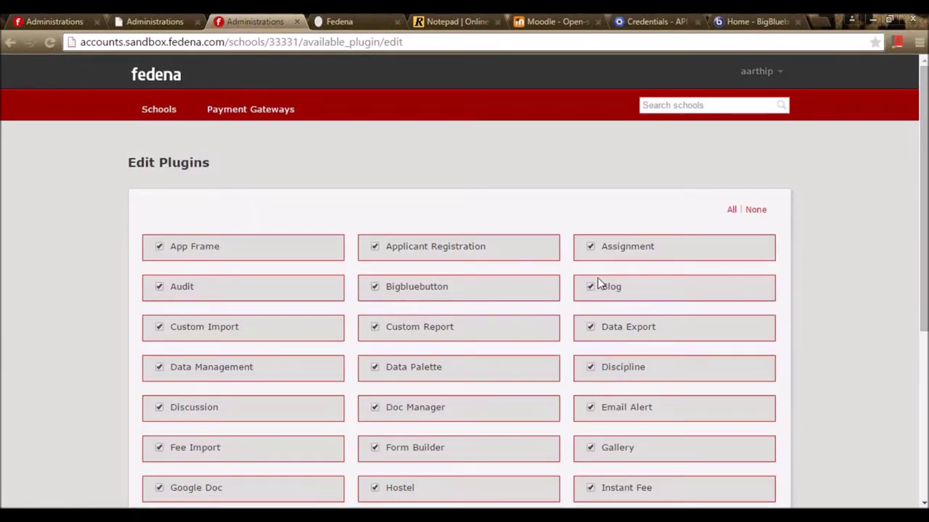
{"action": "scroll", "coordinate": [782, 485], "scroll_direction": "down", "scroll_amount": 5}
{"action": "left_click", "coordinate": [758, 454]}
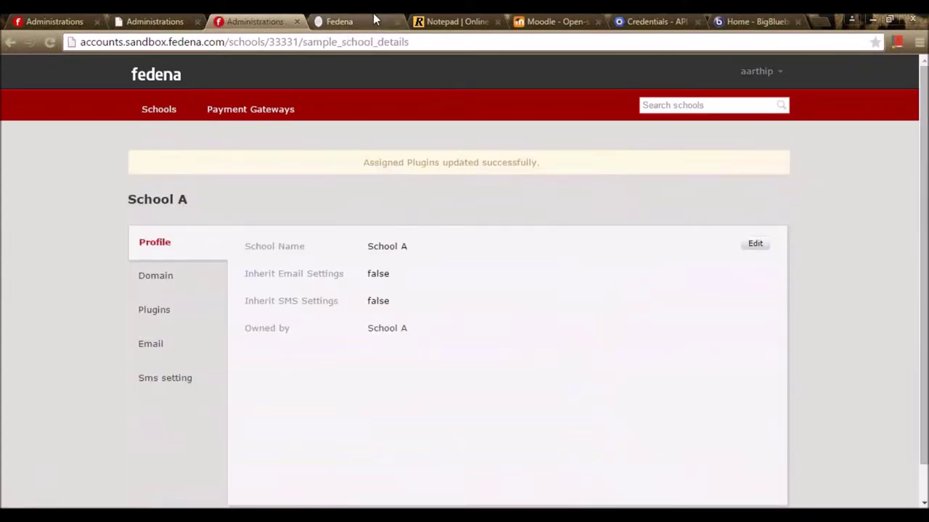
Return to the School Two dashboard and toggle the Quick Links panel open and closed
{"action": "left_click", "coordinate": [360, 20]}
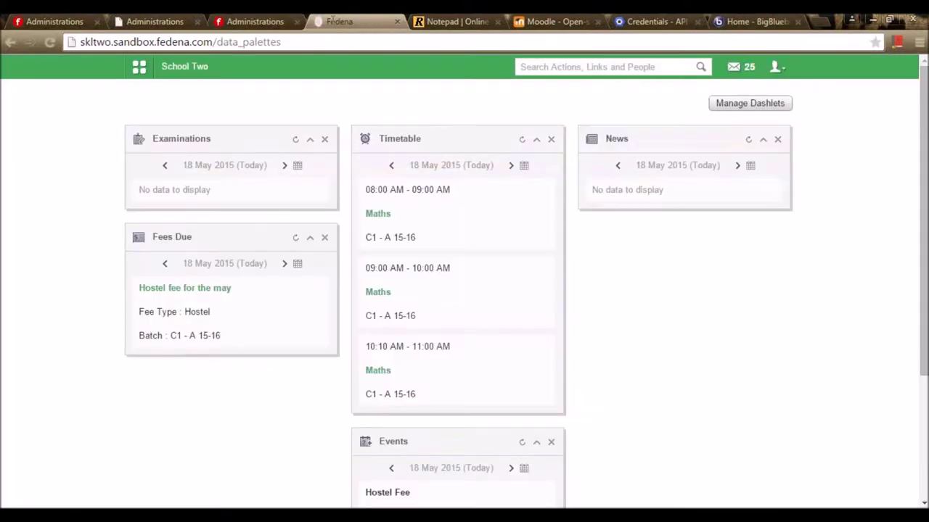
{"action": "left_click", "coordinate": [143, 79]}
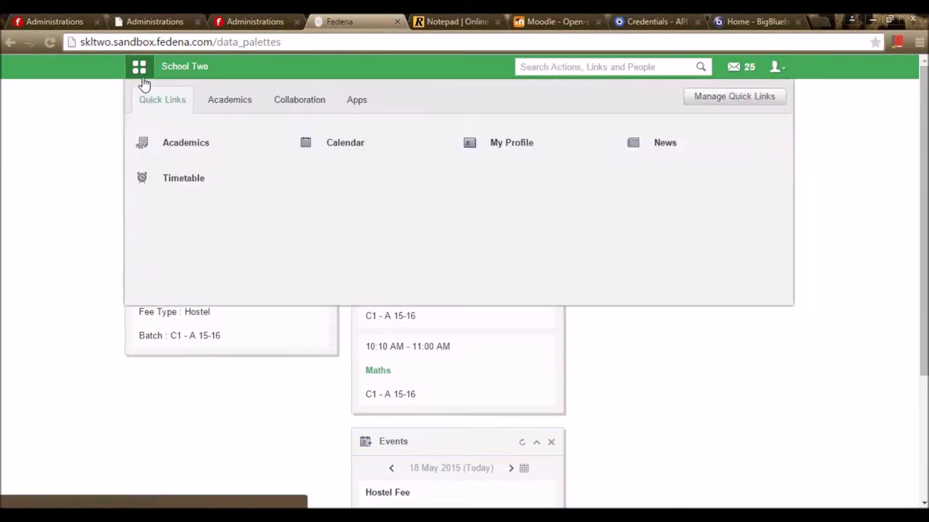
{"action": "left_click", "coordinate": [82, 85]}
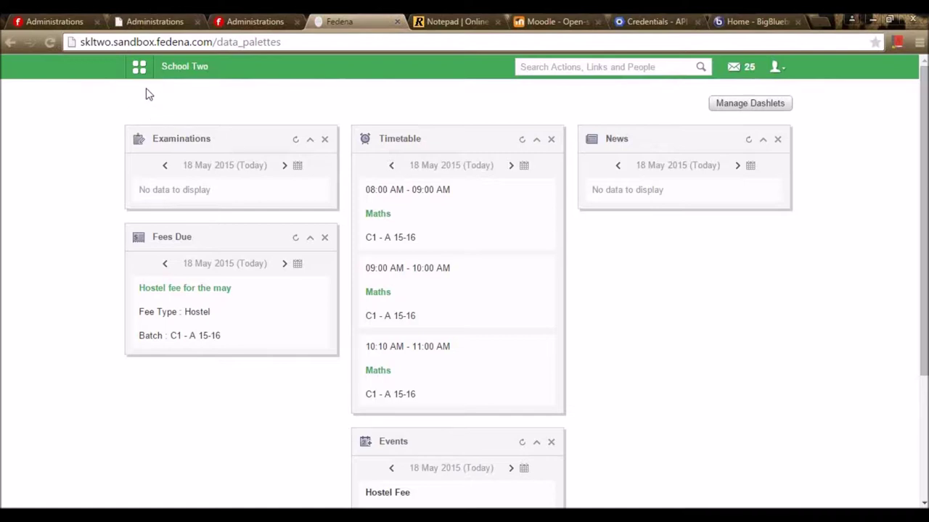
{"action": "left_click", "coordinate": [776, 68]}
Log out and sign back in with the employee account, reaching the School Two dashboard
{"action": "left_click", "coordinate": [728, 123]}
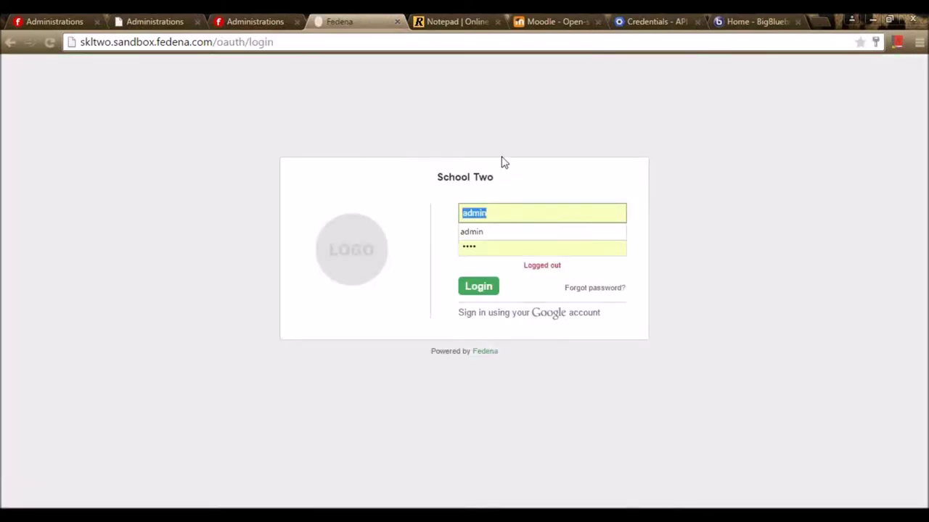
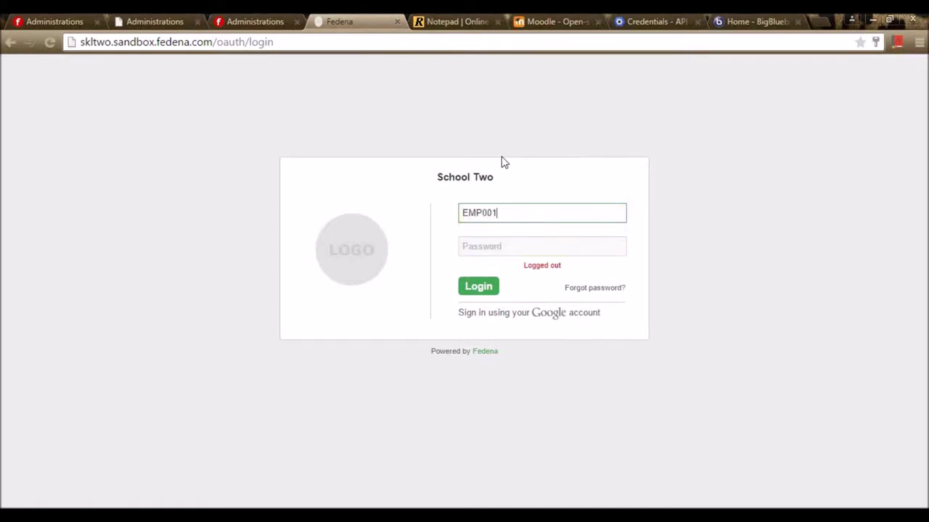
{"action": "key", "text": "Tab"}
{"action": "type", "text": "E"}
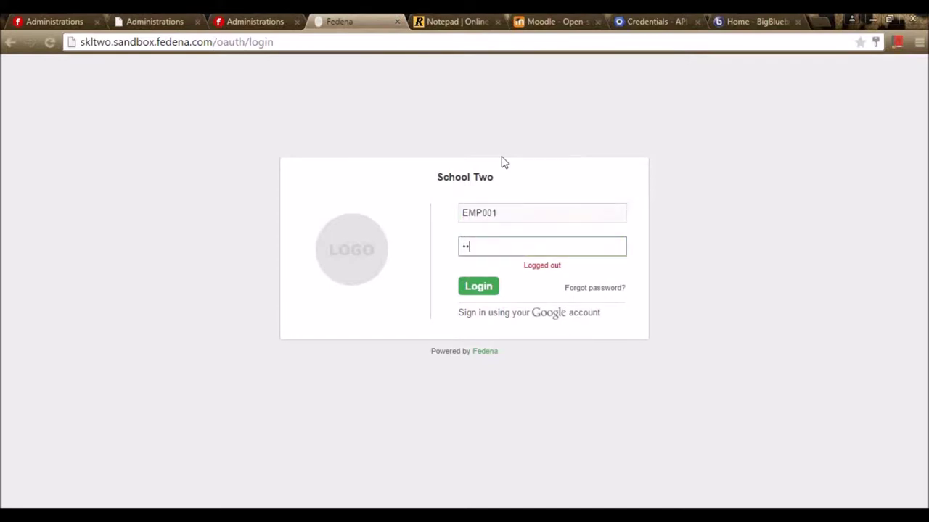
{"action": "key", "text": "Return"}
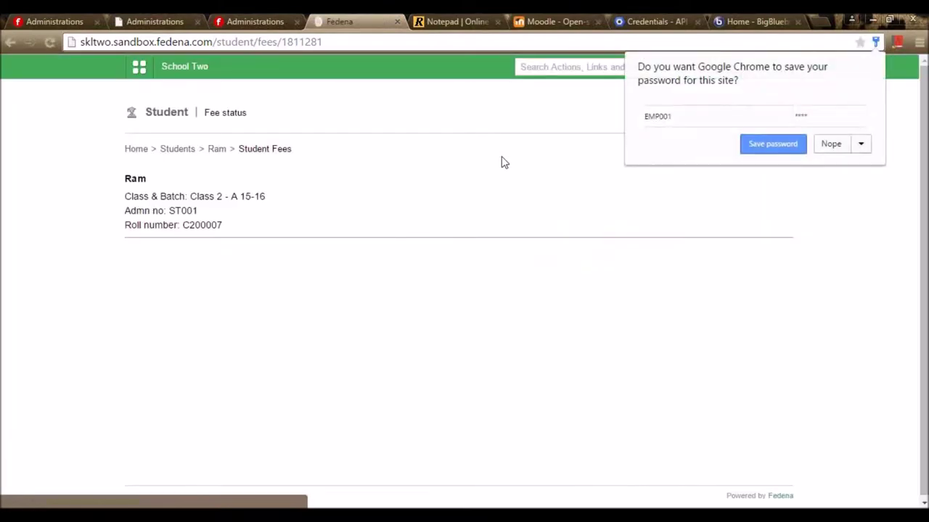
{"action": "left_click", "coordinate": [831, 143]}
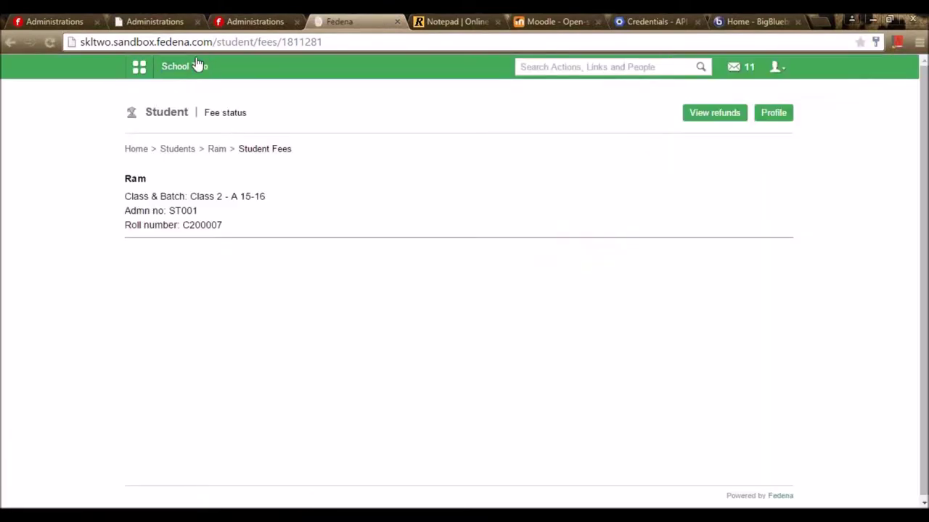
{"action": "triple_click", "coordinate": [197, 64]}
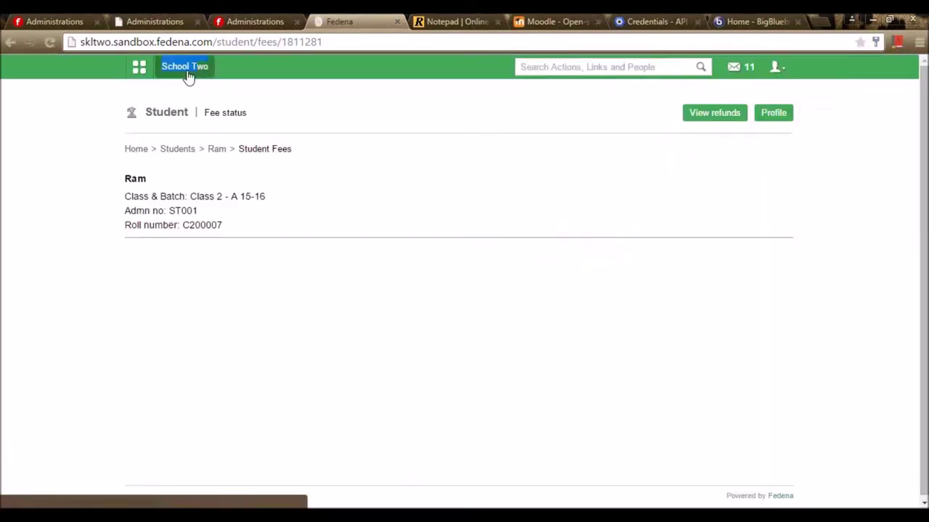
{"action": "left_click", "coordinate": [144, 77]}
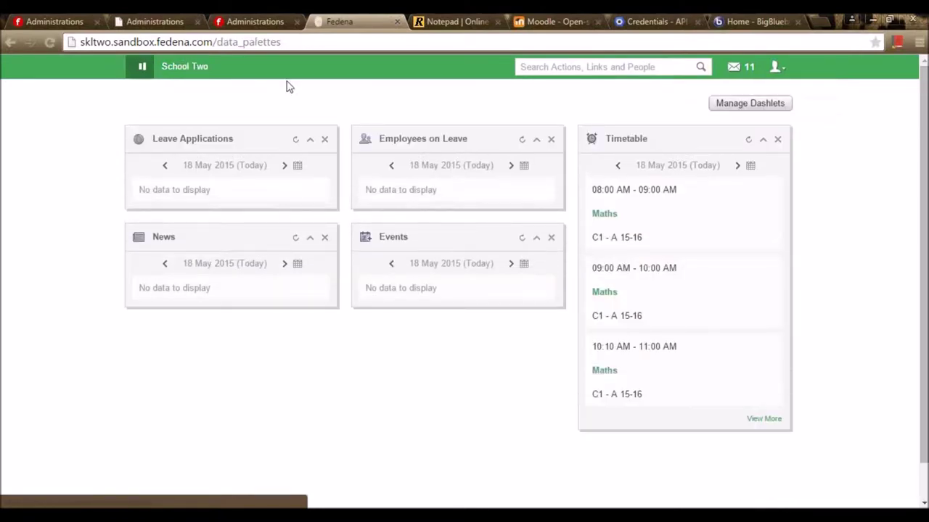
Open Collaboration > Blog, then My Blog to reach the 'create a blog first' form
{"action": "left_click", "coordinate": [444, 101]}
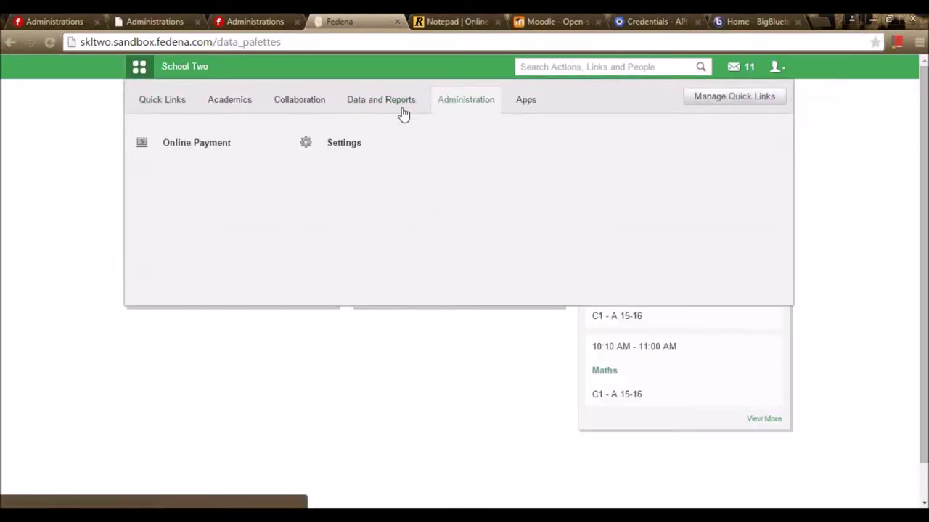
{"action": "left_click", "coordinate": [297, 108]}
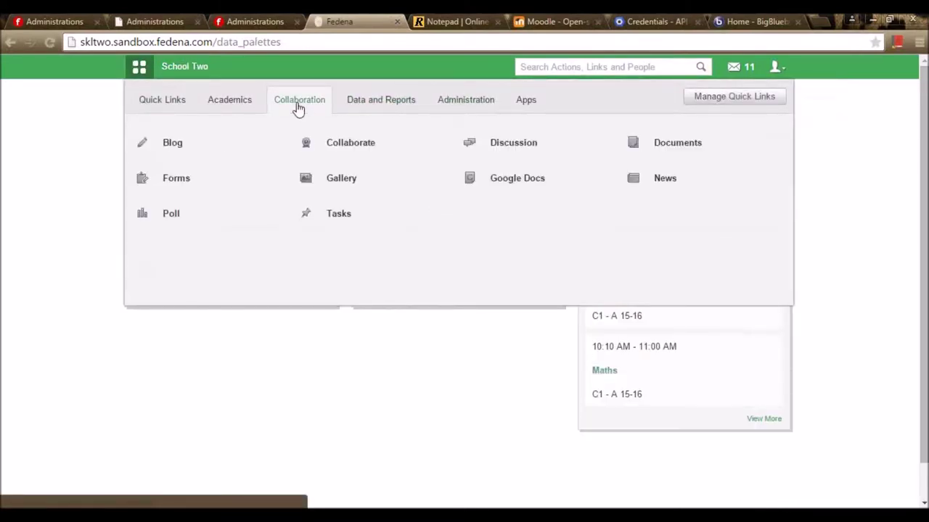
{"action": "left_click", "coordinate": [174, 145]}
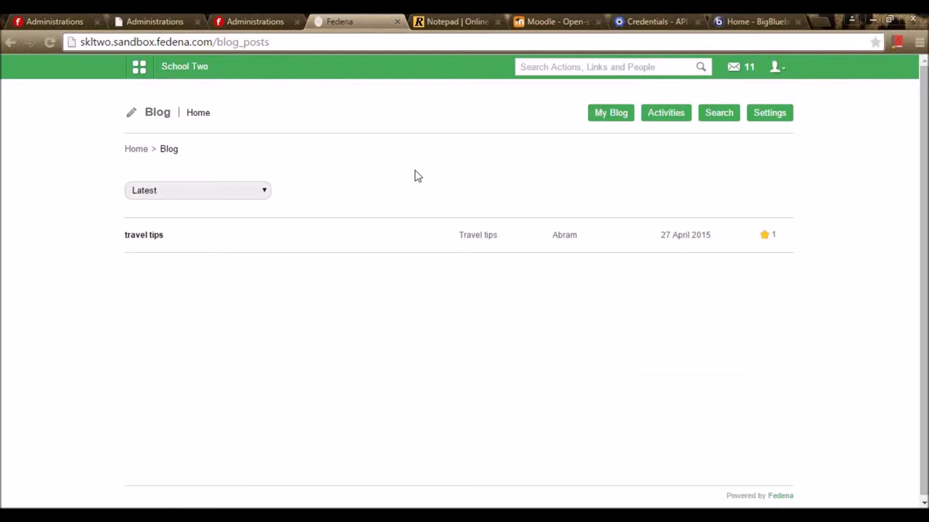
{"action": "left_click", "coordinate": [611, 122]}
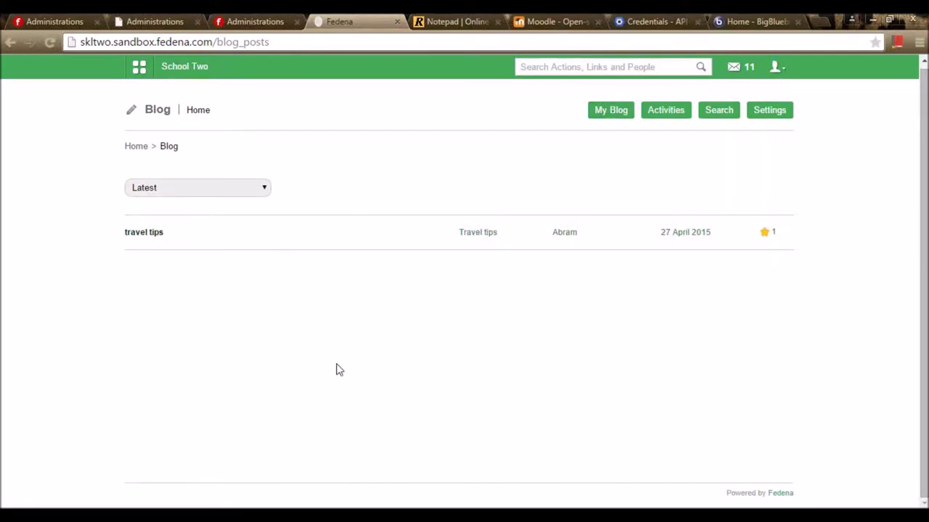
{"action": "left_click", "coordinate": [608, 113]}
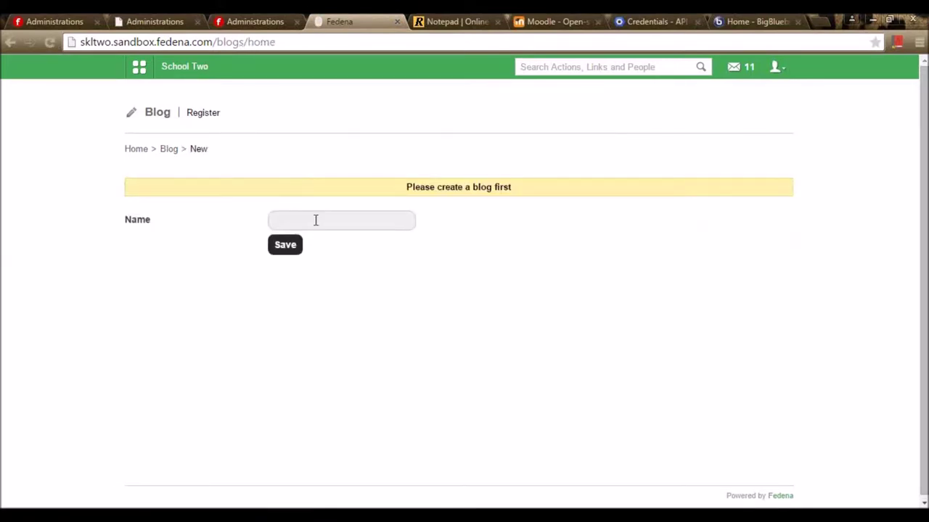
{"action": "left_click", "coordinate": [316, 218]}
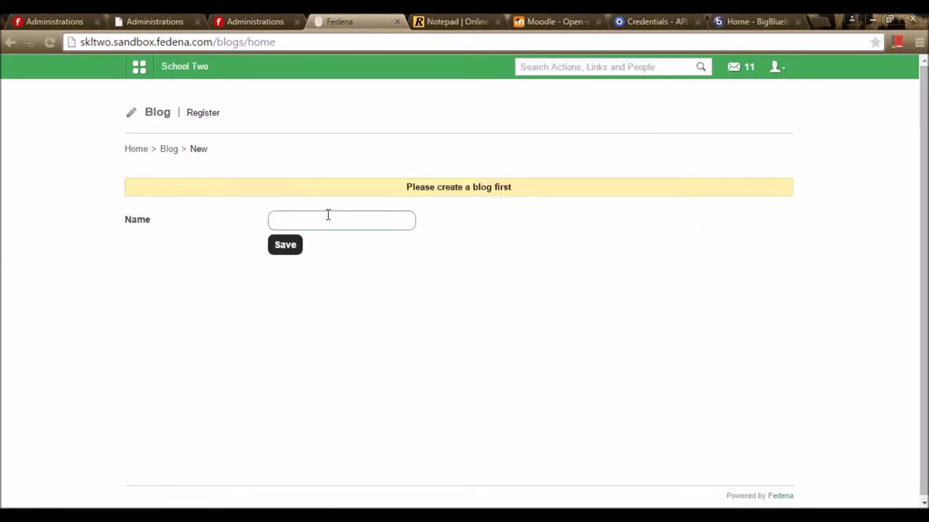
Save a new blog named 'Trends in Education' and open a blank post
{"action": "type", "text": "T"}
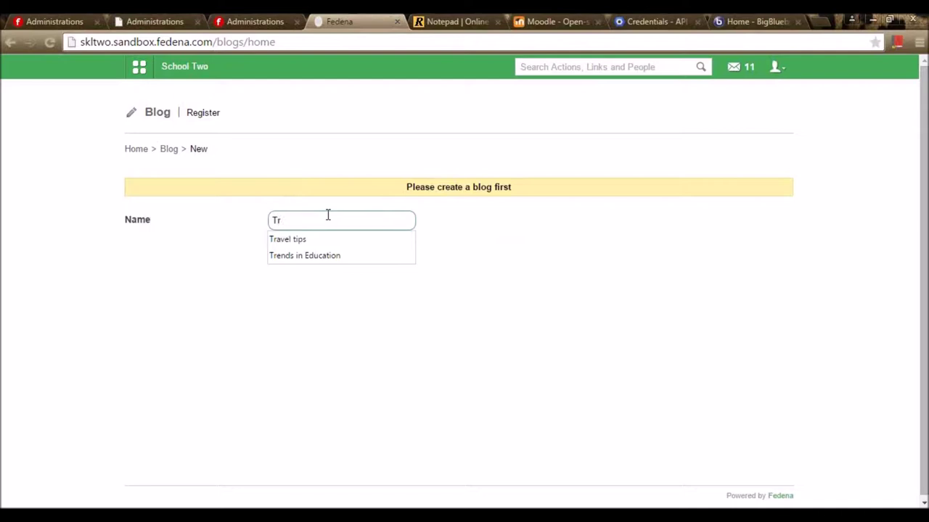
{"action": "type", "text": "r"}
{"action": "left_click", "coordinate": [323, 256]}
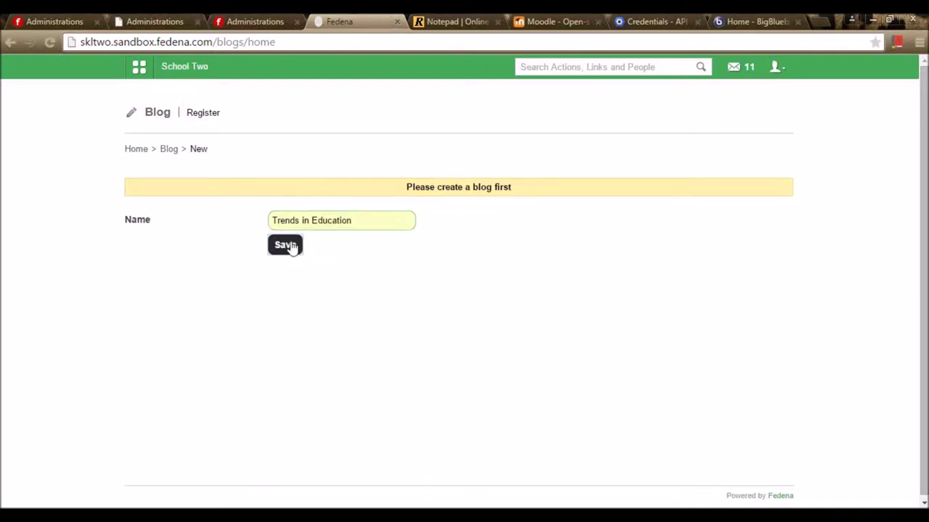
{"action": "left_click", "coordinate": [299, 250]}
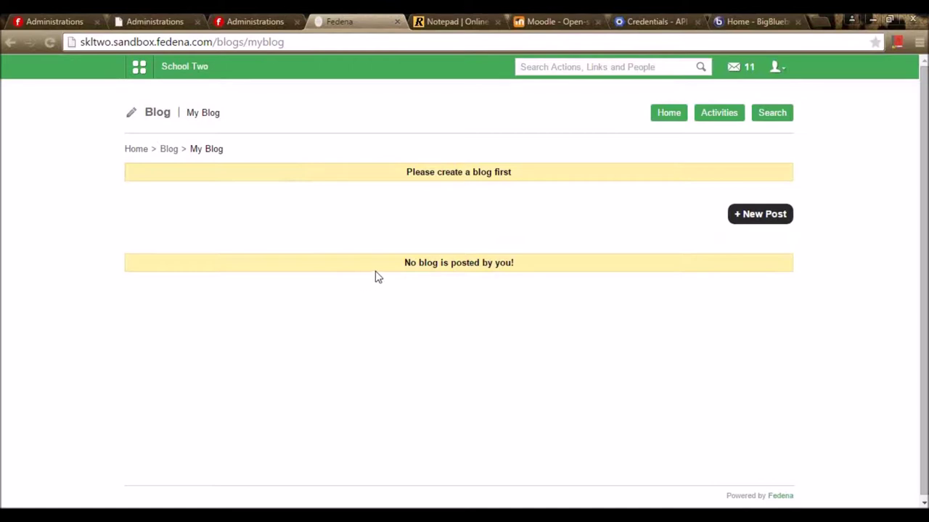
{"action": "left_click", "coordinate": [771, 219]}
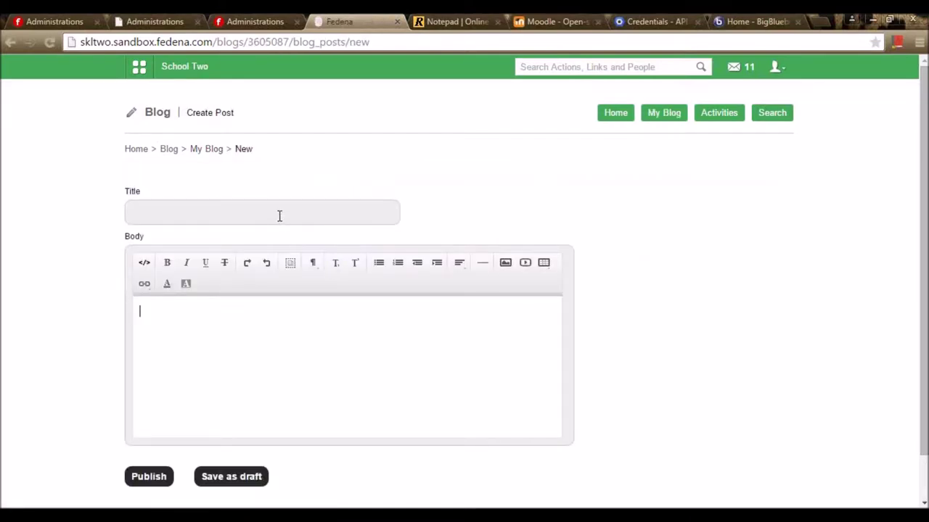
Write a post titled 'Education system' with body 'xyz' and publish it
{"action": "left_click", "coordinate": [279, 215]}
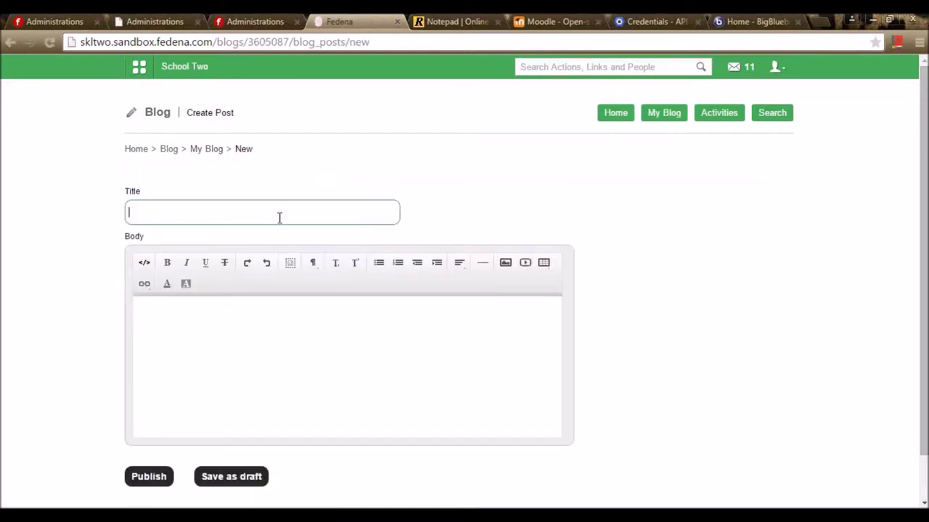
{"action": "left_click", "coordinate": [278, 333]}
{"action": "left_click", "coordinate": [200, 207]}
{"action": "left_click", "coordinate": [169, 318]}
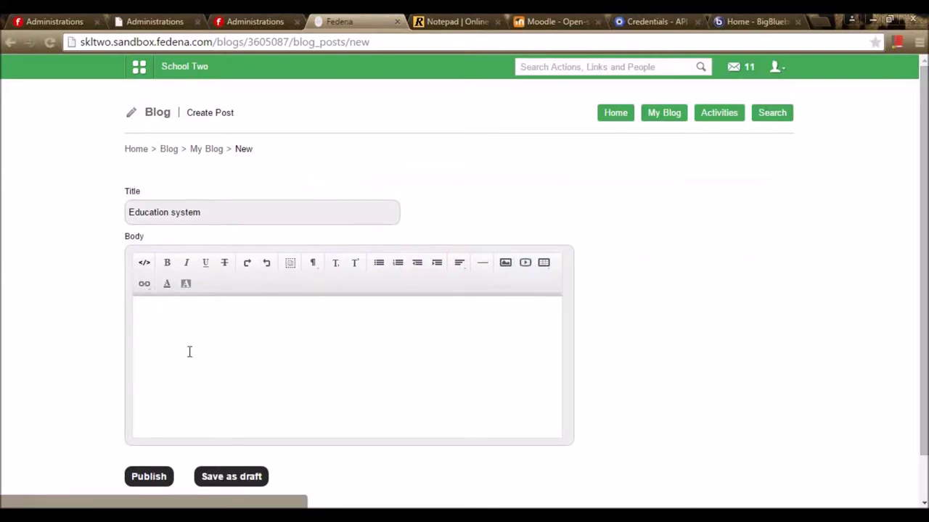
{"action": "left_click", "coordinate": [141, 305]}
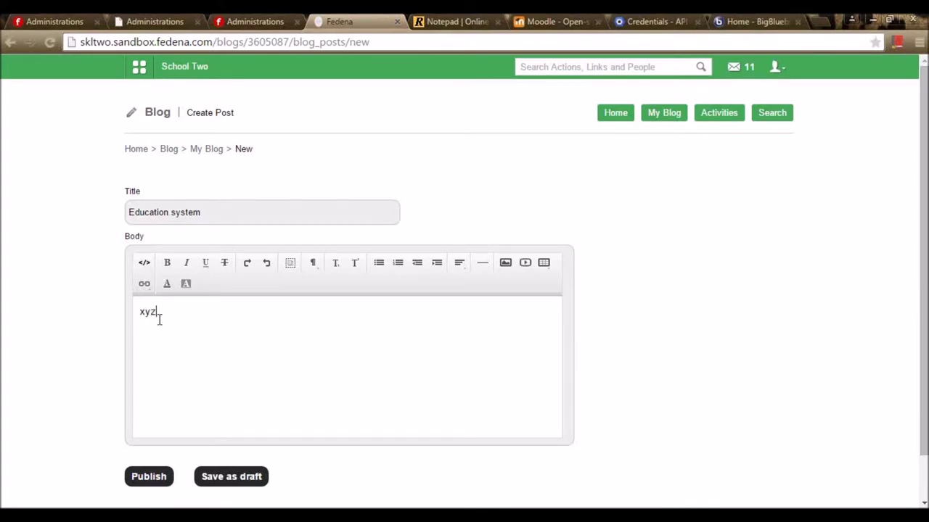
{"action": "scroll", "coordinate": [246, 375], "scroll_direction": "down", "scroll_amount": 2}
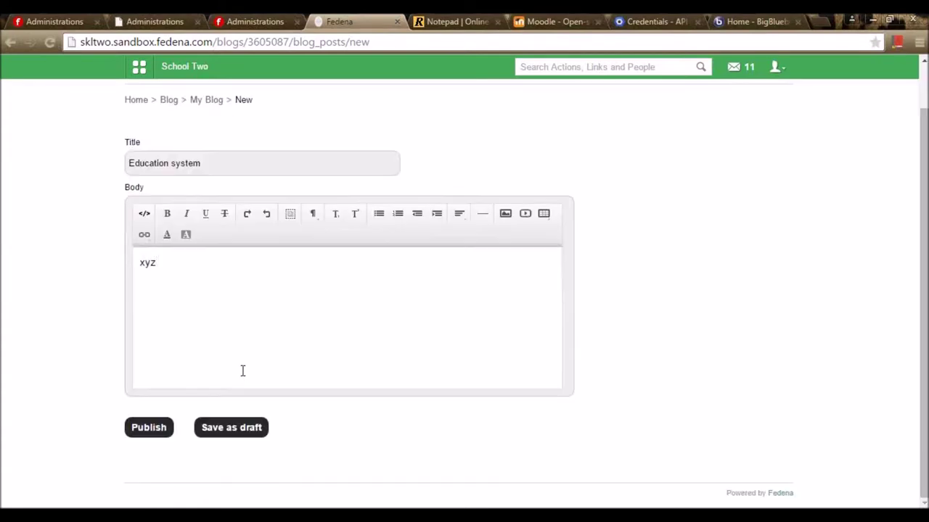
{"action": "left_click", "coordinate": [165, 432]}
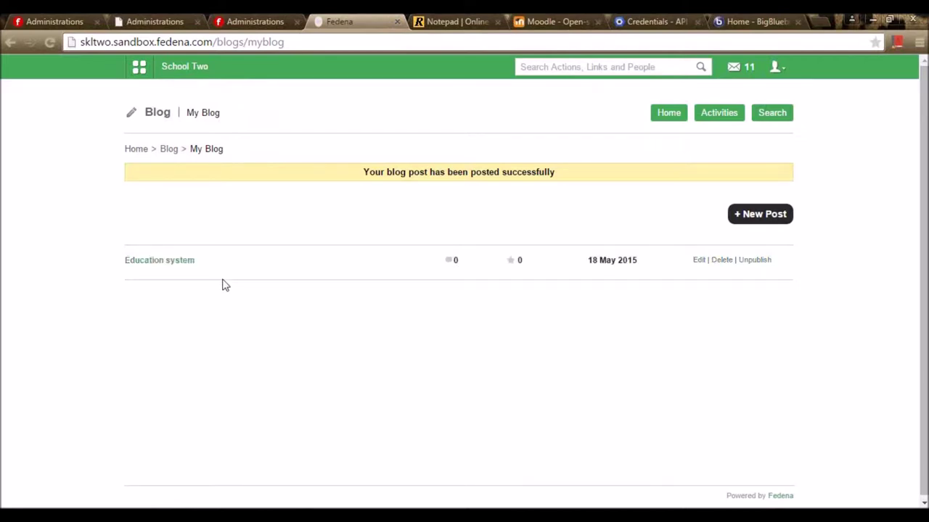
Check recent blog Activities, then return to My Blog
{"action": "left_click", "coordinate": [722, 119]}
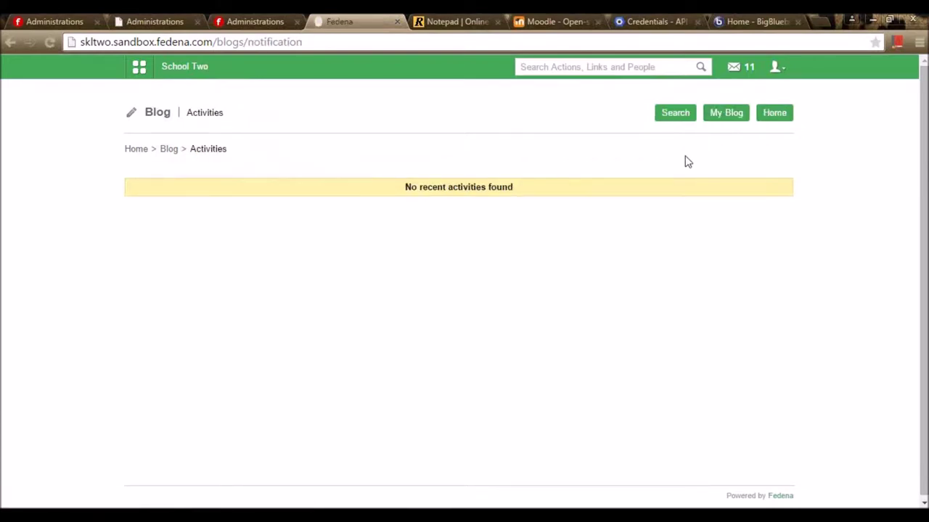
{"action": "key", "text": "alt+Left"}
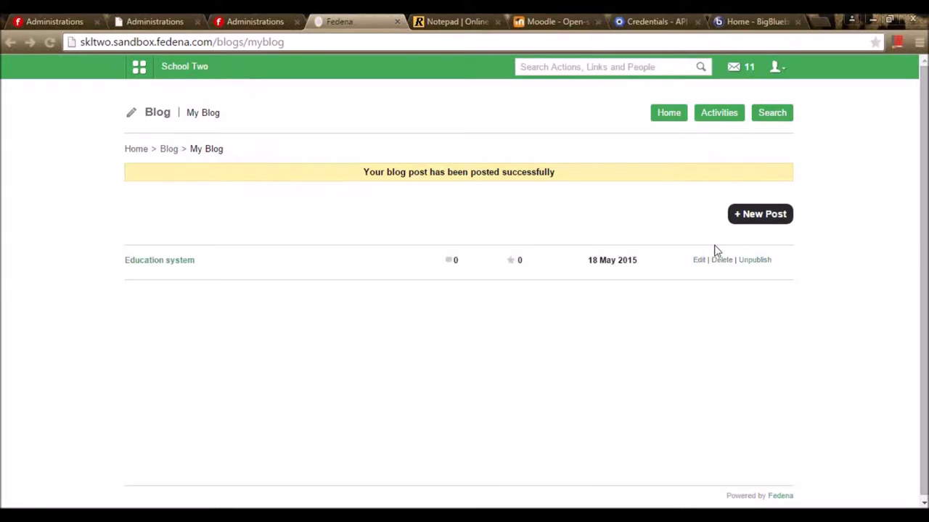
{"action": "left_click", "coordinate": [748, 227]}
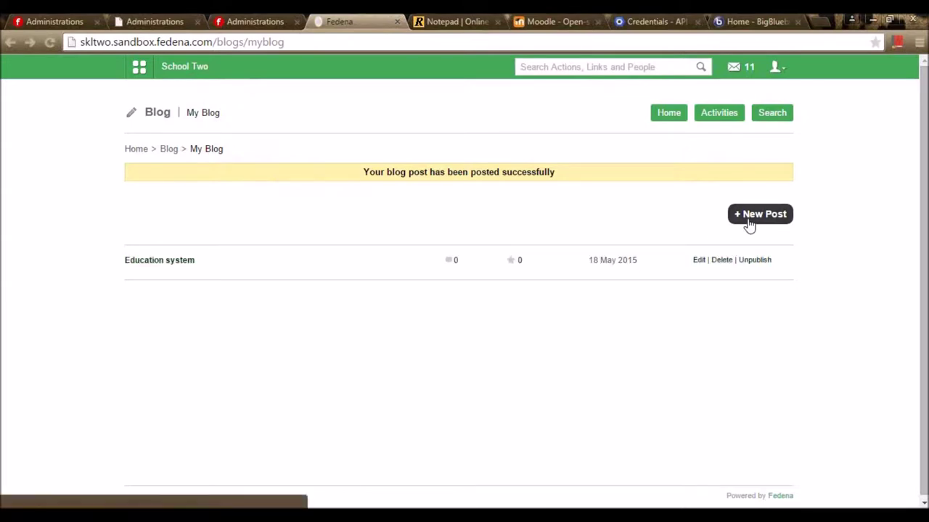
Log out and sign in with the student's username and password
{"action": "left_click", "coordinate": [782, 73]}
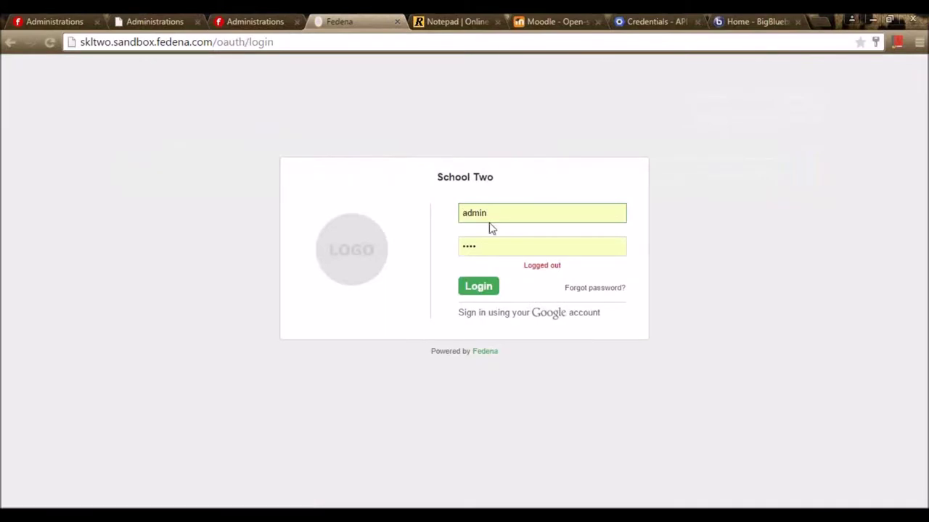
{"action": "double_click", "coordinate": [491, 216]}
{"action": "type", "text": "ST001"}
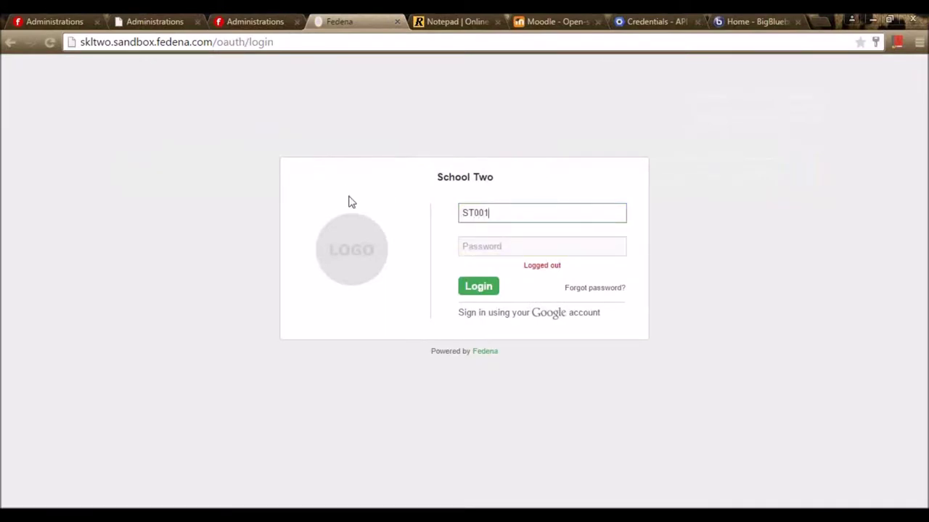
{"action": "key", "text": "Tab"}
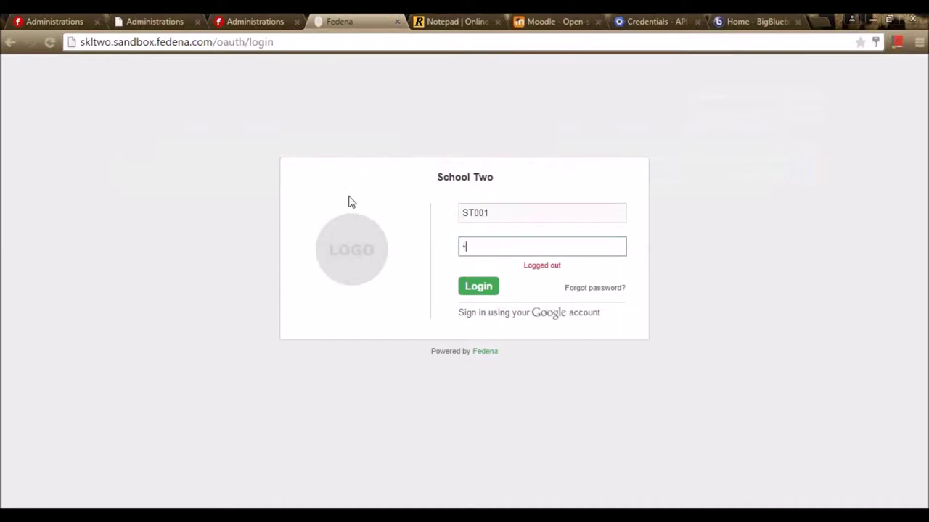
{"action": "key", "text": "Return"}
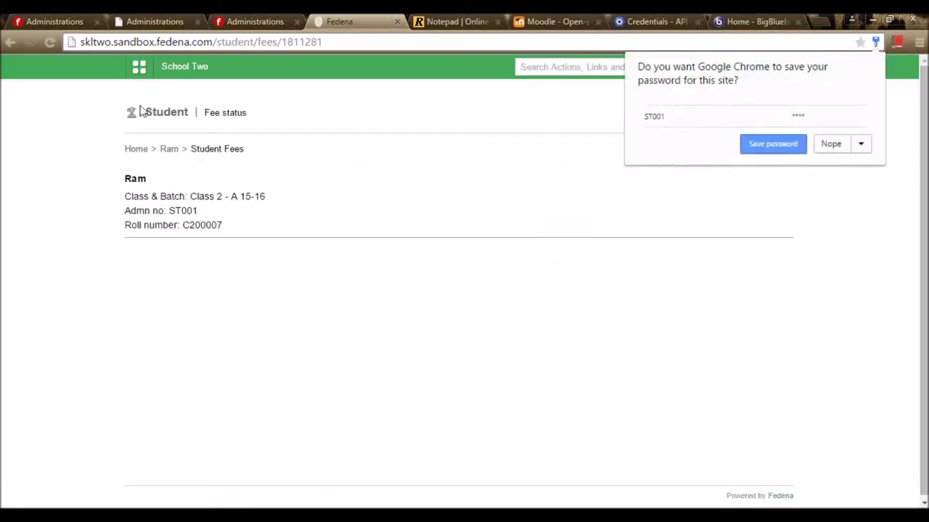
{"action": "left_click", "coordinate": [169, 66]}
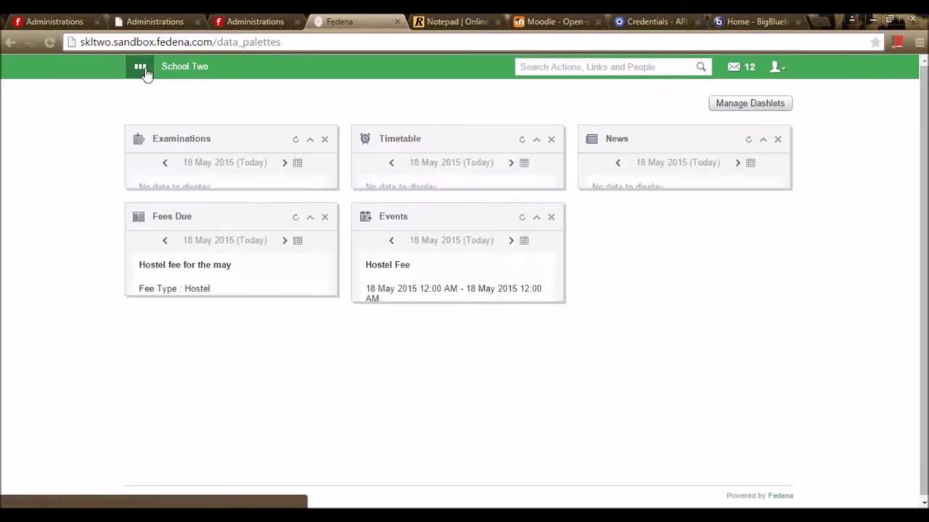
Open Collaboration > Blog and select the listed Education system post
{"action": "left_click", "coordinate": [141, 67]}
{"action": "left_click", "coordinate": [273, 110]}
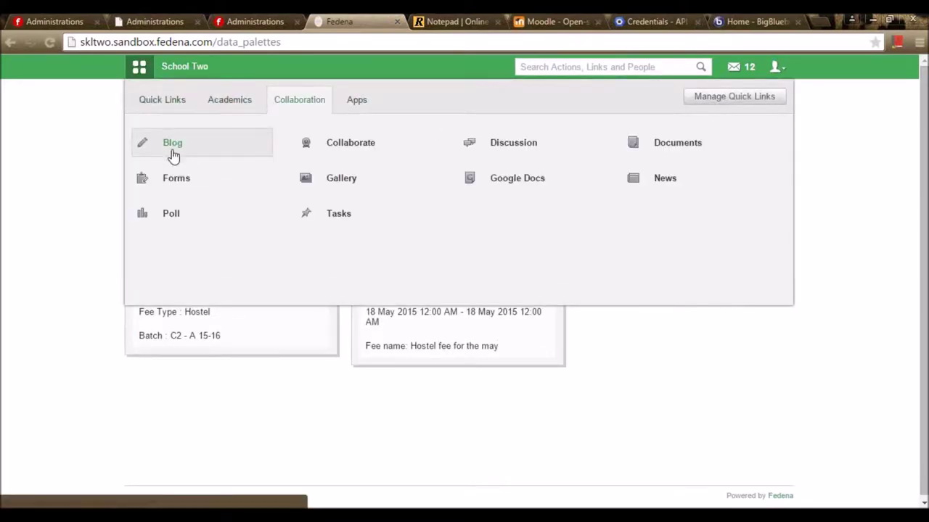
{"action": "left_click", "coordinate": [167, 154]}
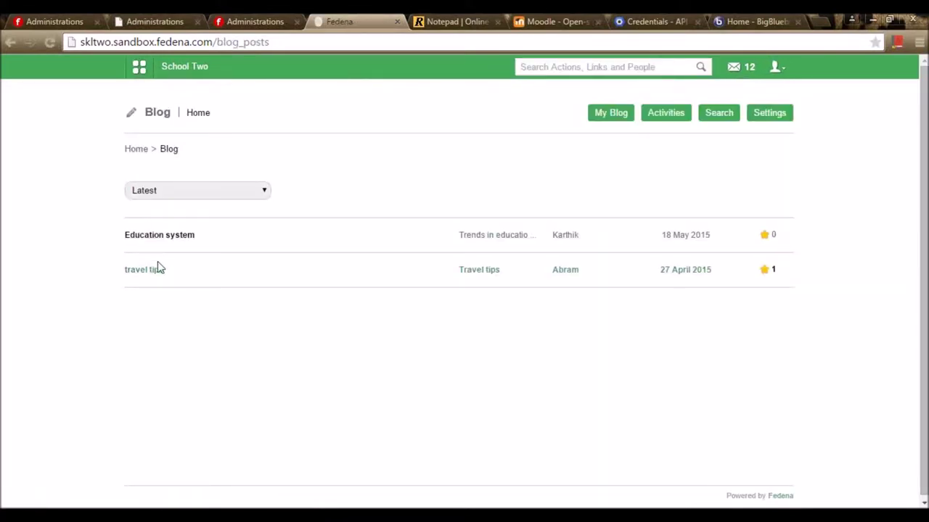
{"action": "left_click", "coordinate": [190, 240]}
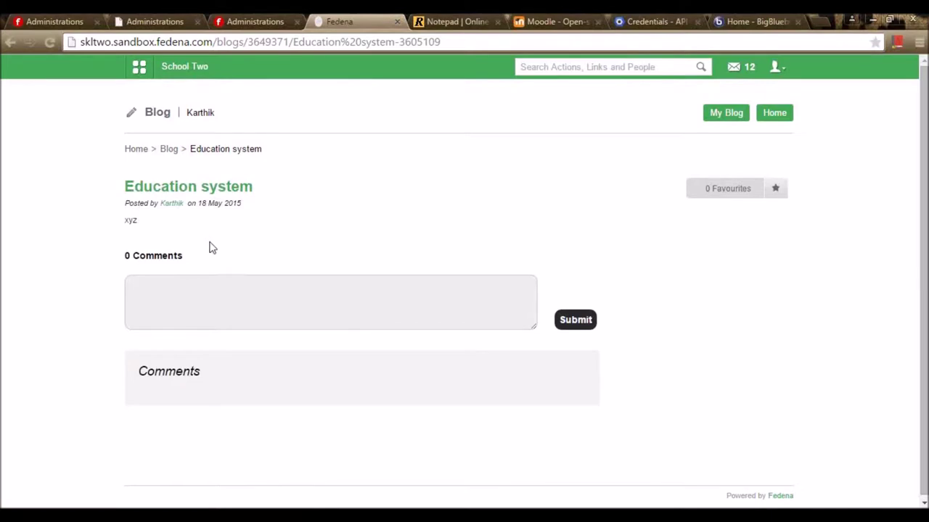
Star the Education system post as a favourite, then go to the student's My Blog
{"action": "left_click", "coordinate": [253, 307]}
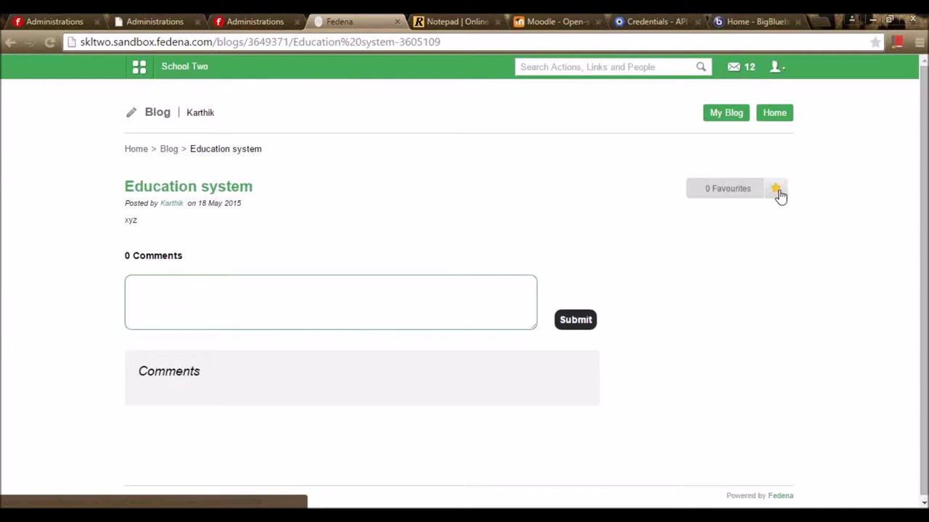
{"action": "left_click", "coordinate": [777, 190]}
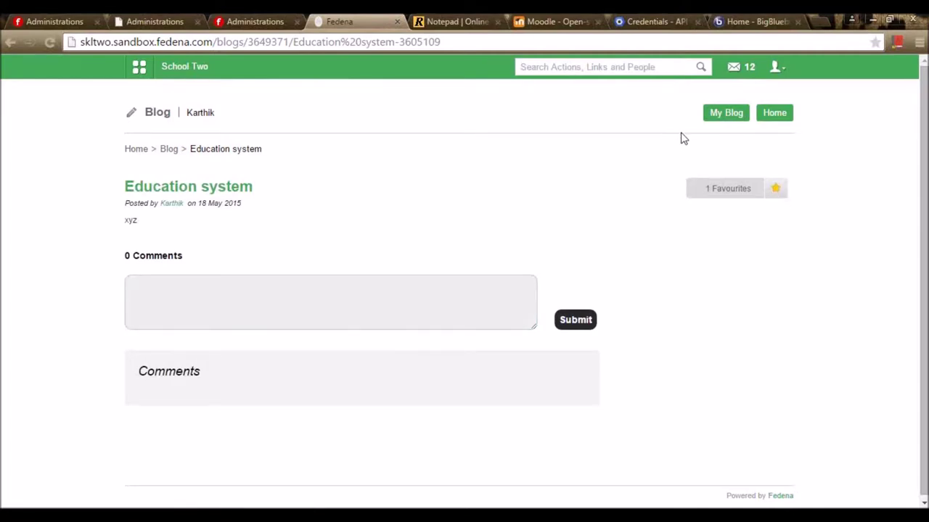
{"action": "left_click", "coordinate": [718, 120]}
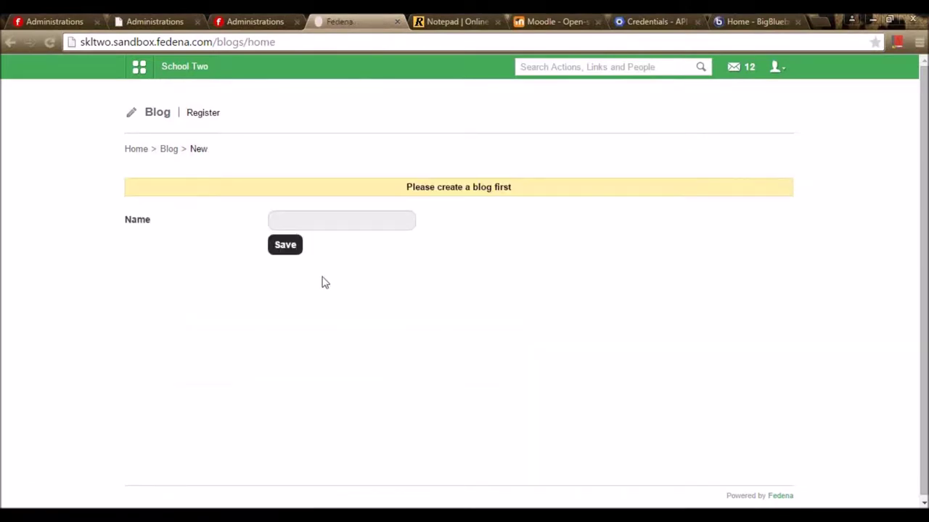
Return from the new-blog form to the Blog posts list, then the School Two dashboard
{"action": "left_click", "coordinate": [343, 215]}
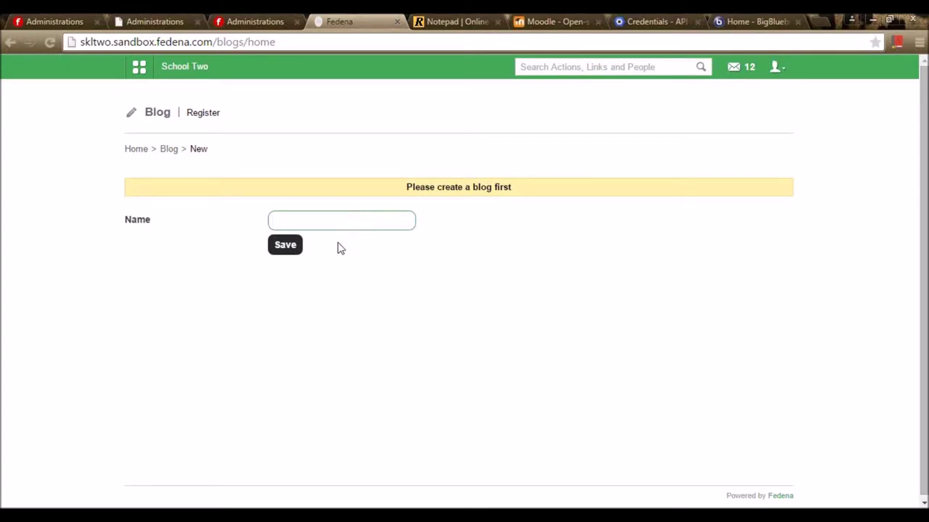
{"action": "left_click", "coordinate": [169, 150]}
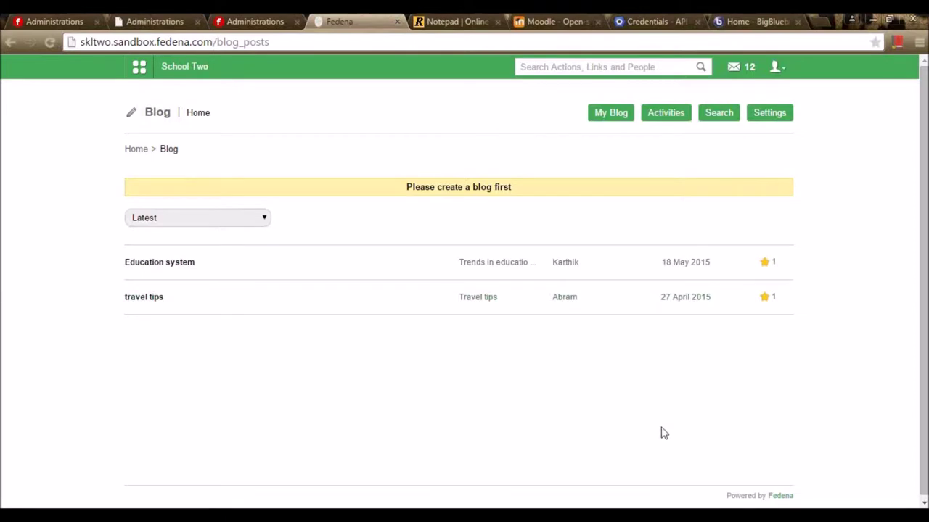
{"action": "left_click", "coordinate": [682, 120]}
{"action": "left_click", "coordinate": [179, 69]}
{"action": "left_click", "coordinate": [437, 22]}
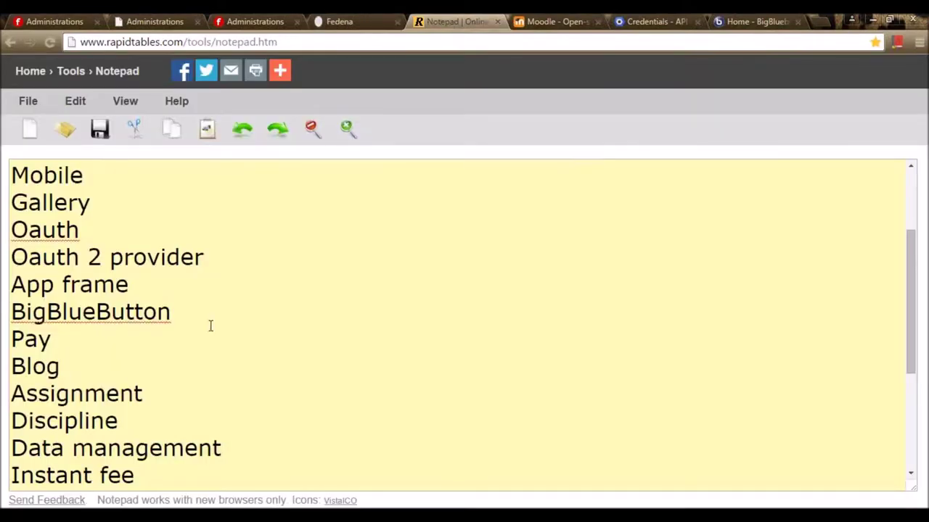
Scroll the notepad checklist down to Assignment, then switch back to School A's admin page
{"action": "scroll", "coordinate": [198, 350], "scroll_direction": "down", "scroll_amount": 1}
{"action": "left_click", "coordinate": [159, 260]}
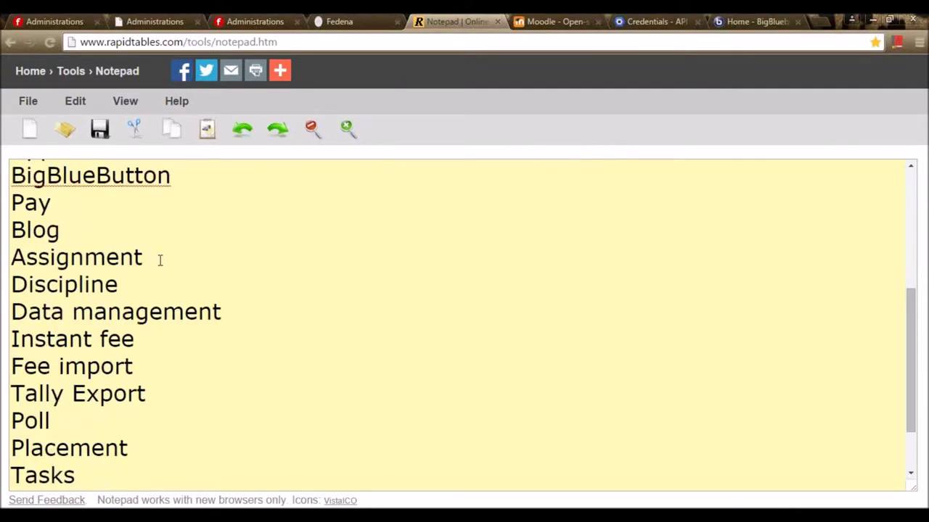
{"action": "left_click", "coordinate": [245, 17]}
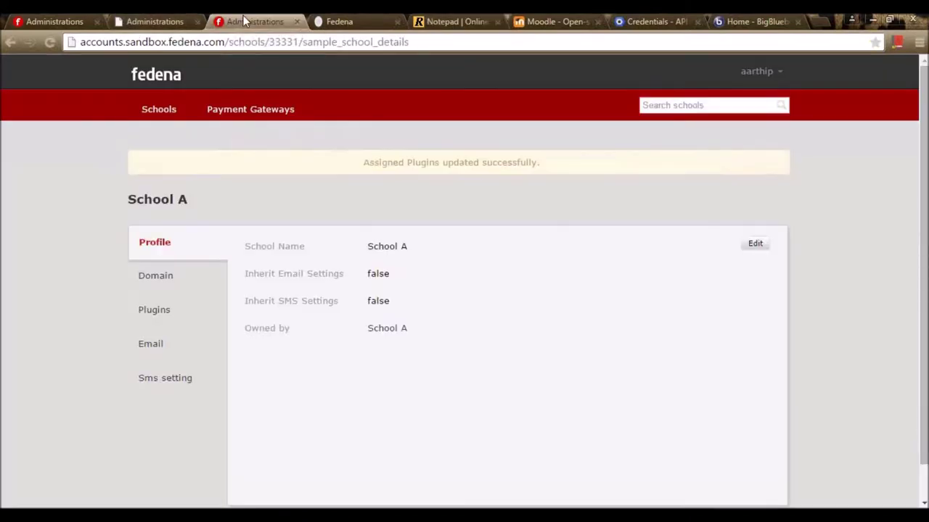
Re-save School A's plugin assignments with all add-ons enabled, then reload School Two's dashboard
{"action": "left_click", "coordinate": [174, 311]}
{"action": "left_click", "coordinate": [753, 247]}
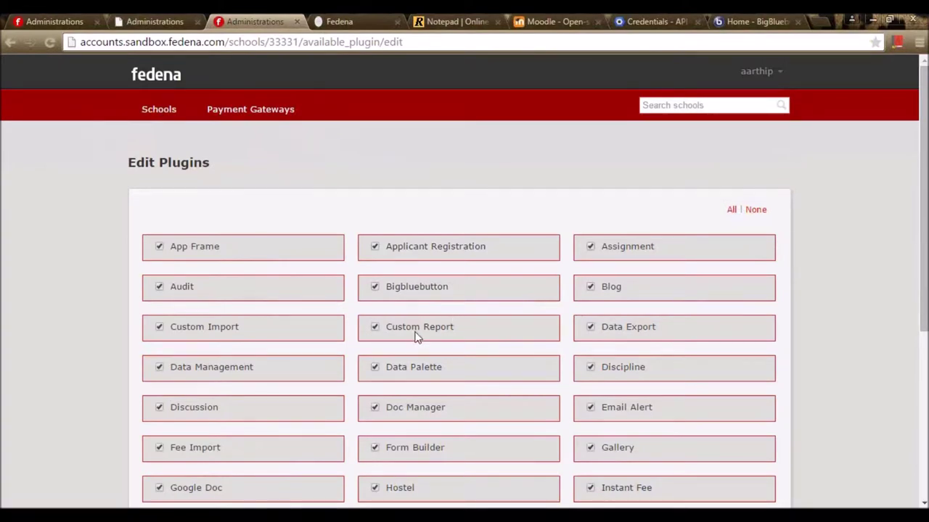
{"action": "scroll", "coordinate": [629, 270], "scroll_direction": "down", "scroll_amount": 4}
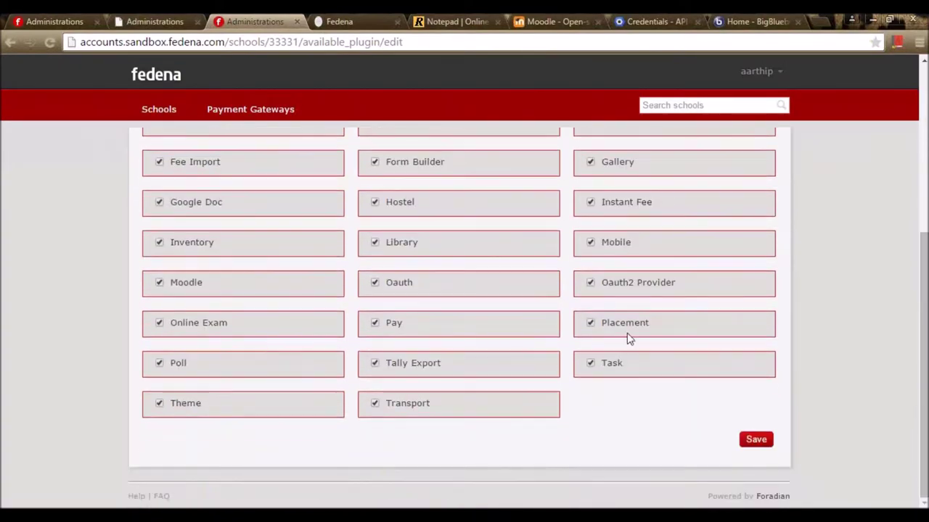
{"action": "left_click", "coordinate": [757, 439]}
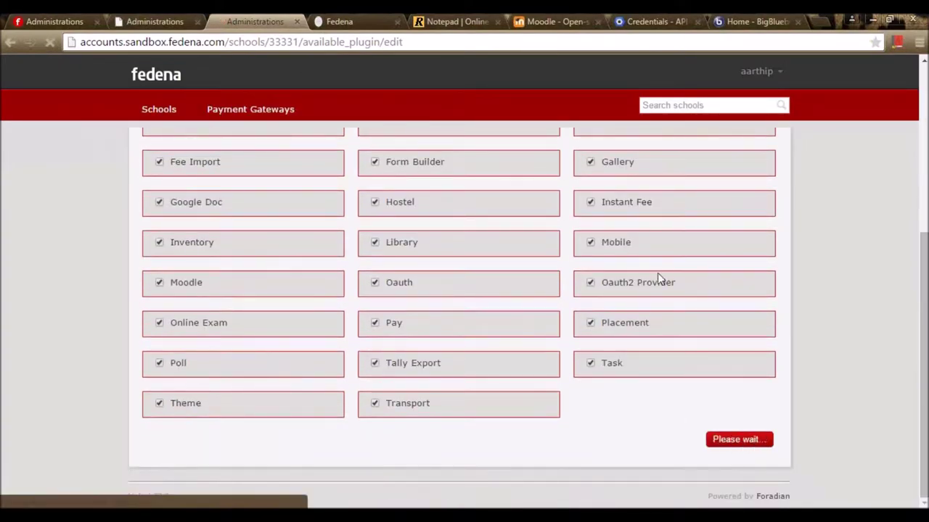
{"action": "left_click", "coordinate": [353, 23]}
{"action": "left_click", "coordinate": [182, 76]}
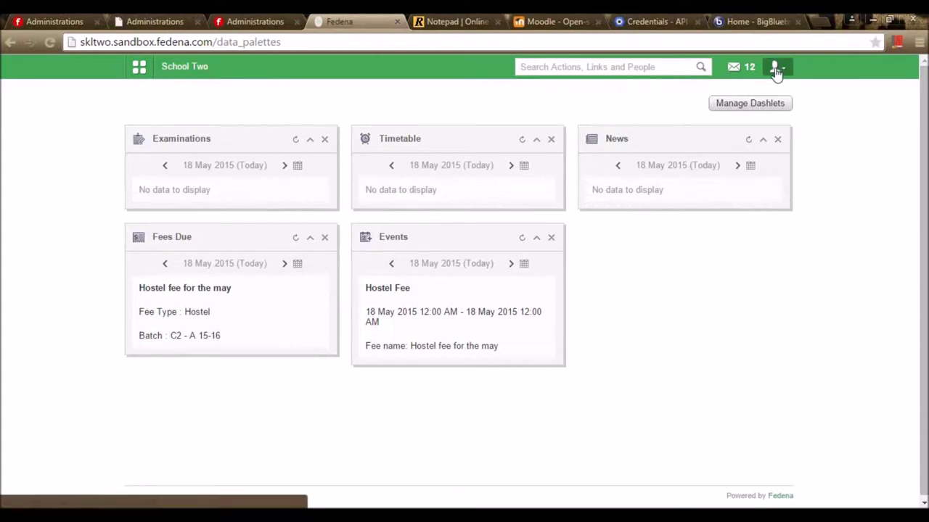
Log out of the admin account and sign in to School Two with the employee ID
{"action": "left_click", "coordinate": [776, 67]}
{"action": "left_click", "coordinate": [740, 123]}
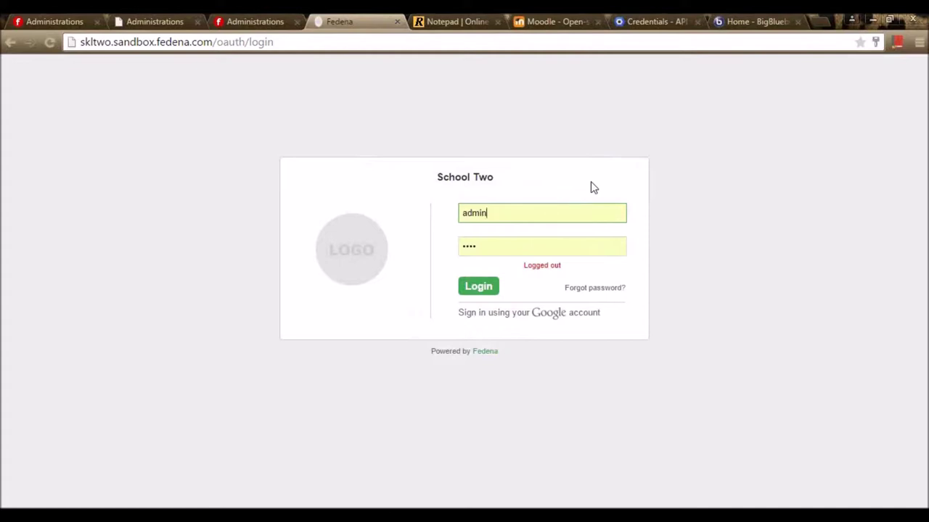
{"action": "key", "text": "BackSpace"}
{"action": "key", "text": "BackSpace"}
{"action": "key", "text": "BackSpace"}
{"action": "key", "text": "BackSpace"}
{"action": "key", "text": "BackSpace"}
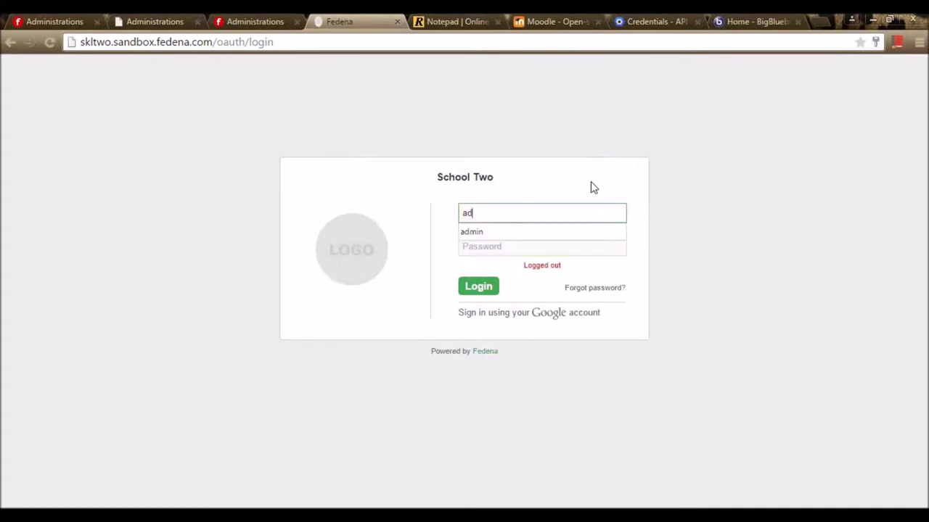
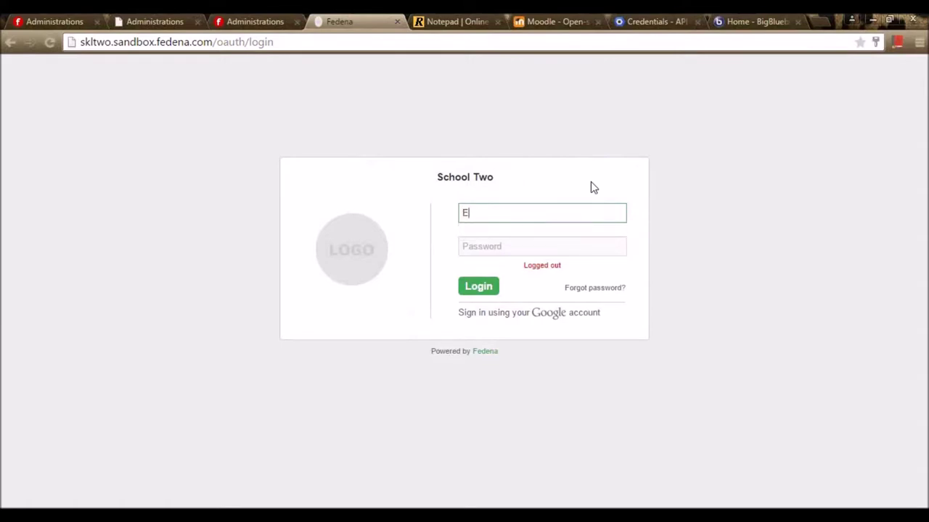
{"action": "key", "text": "Tab"}
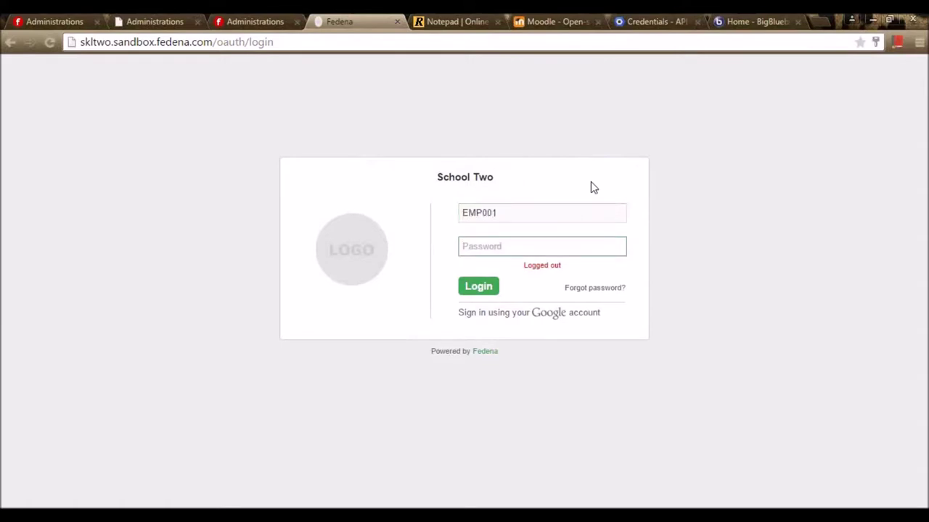
{"action": "key", "text": "Return"}
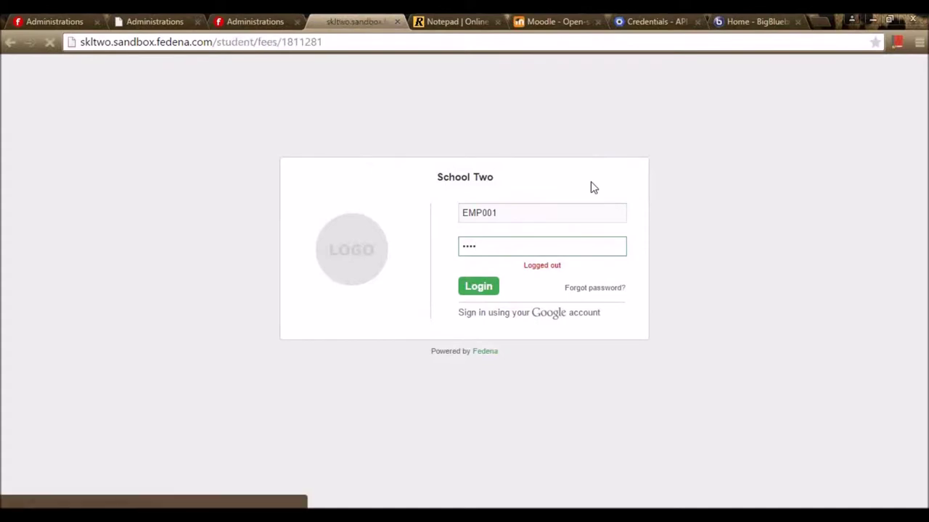
{"action": "left_click", "coordinate": [841, 149]}
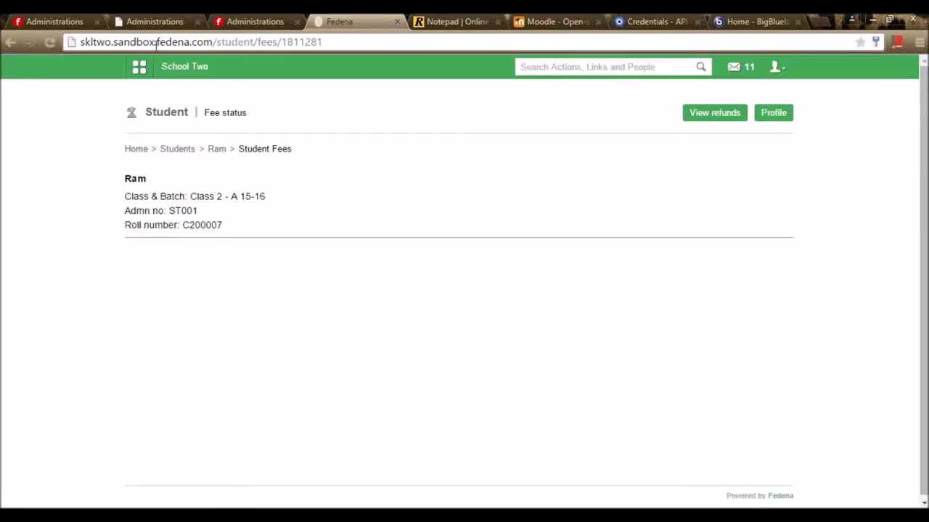
{"action": "left_click", "coordinate": [154, 71]}
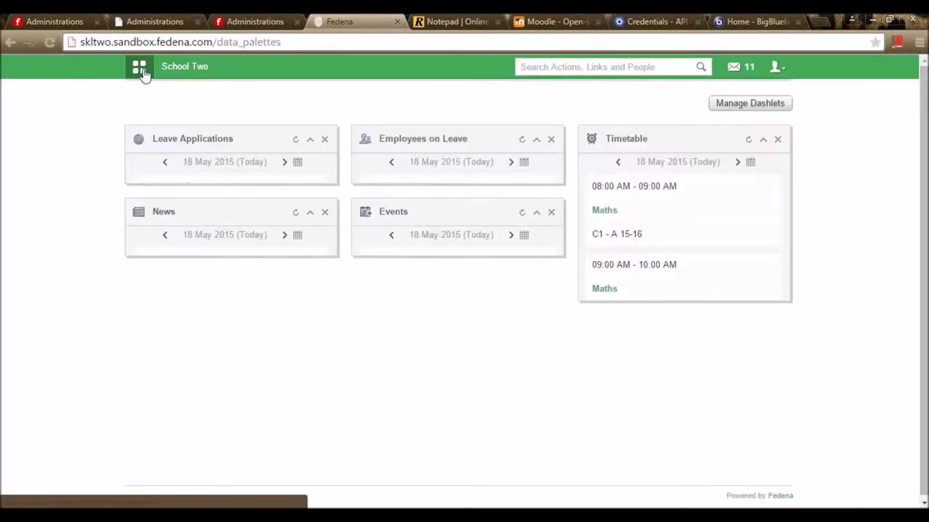
{"action": "left_click", "coordinate": [142, 71]}
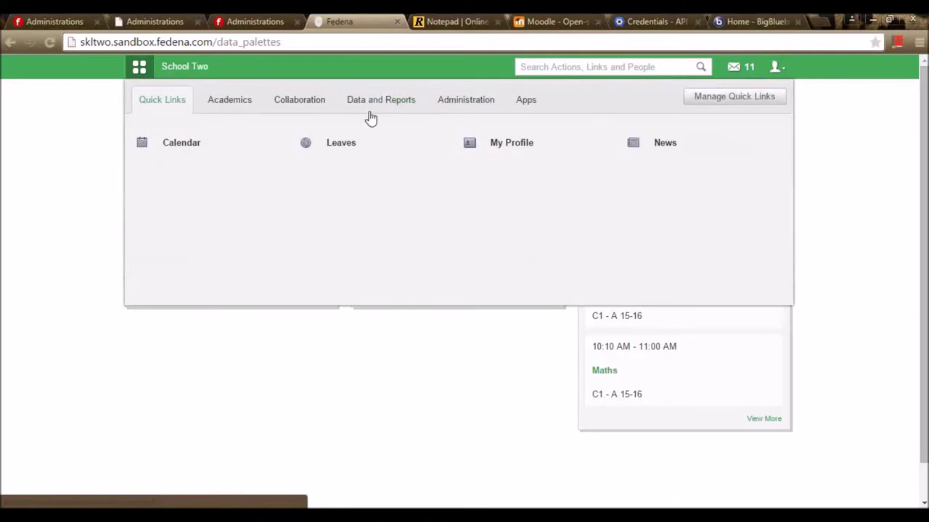
Go to Academics > Assignment and list assignments for English - C1 - A 15-16, finding none
{"action": "left_click", "coordinate": [302, 110]}
{"action": "left_click", "coordinate": [245, 109]}
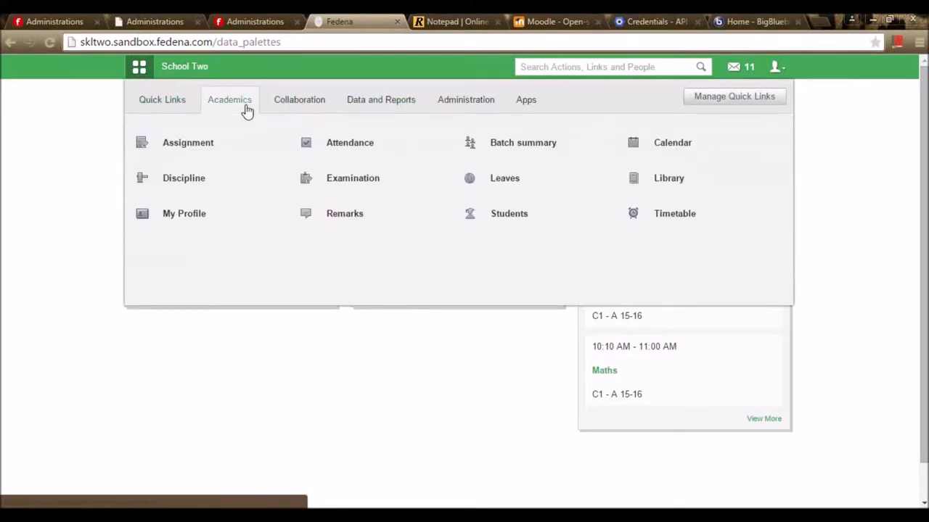
{"action": "left_click", "coordinate": [205, 147]}
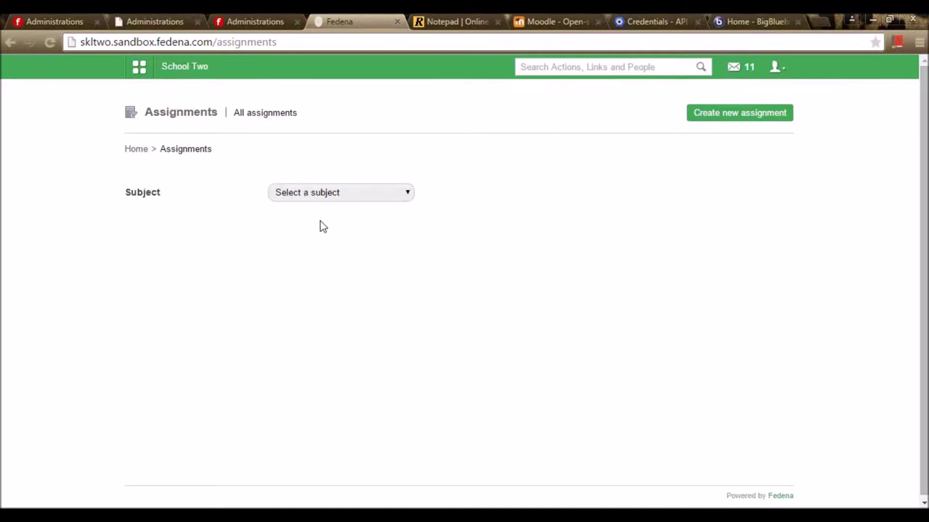
{"action": "left_click", "coordinate": [321, 195]}
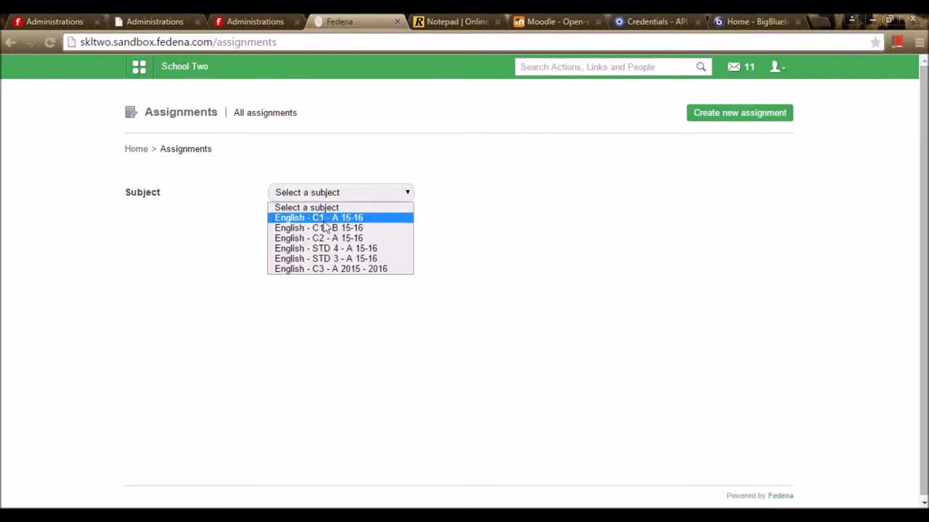
{"action": "left_click", "coordinate": [324, 219]}
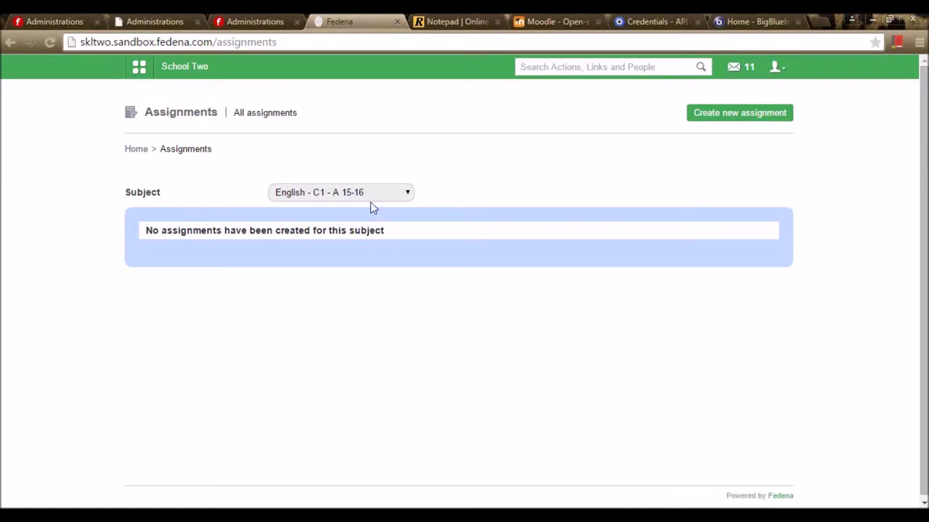
Start a new assignment, leaving the subject filter unchanged
{"action": "left_click", "coordinate": [373, 200]}
{"action": "left_click", "coordinate": [758, 135]}
{"action": "left_click", "coordinate": [759, 123]}
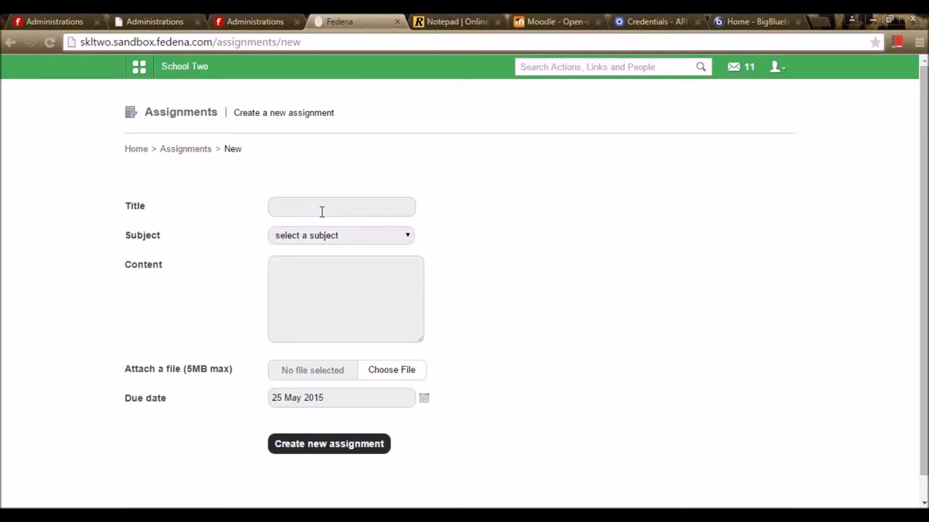
{"action": "left_click", "coordinate": [321, 211]}
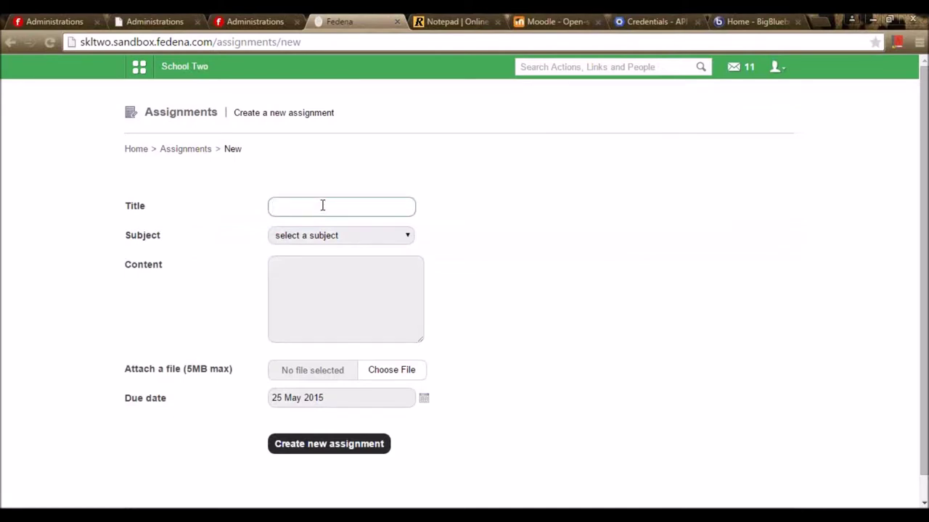
Title the assignment 'English Assignment' and set its subject to English - C1 - A 15-16
{"action": "type", "text": "English"}
{"action": "key", "text": "Tab"}
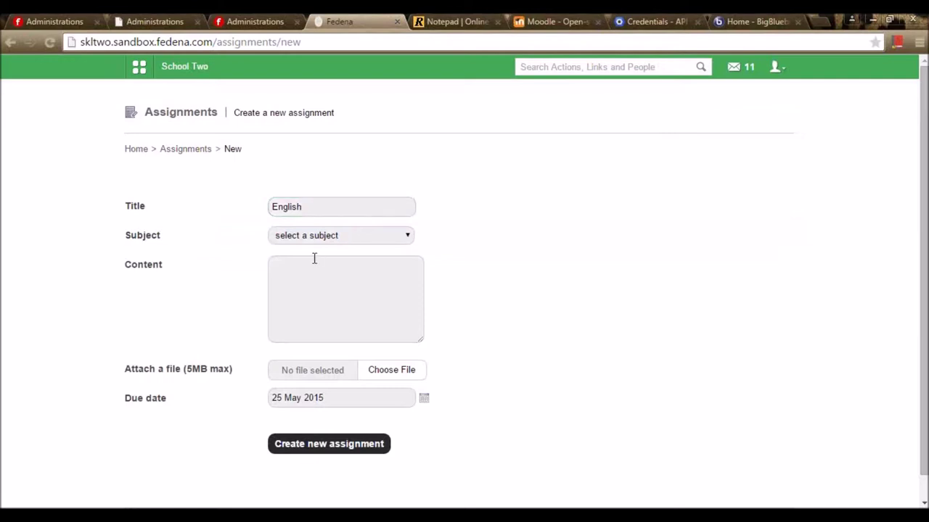
{"action": "left_click", "coordinate": [312, 212]}
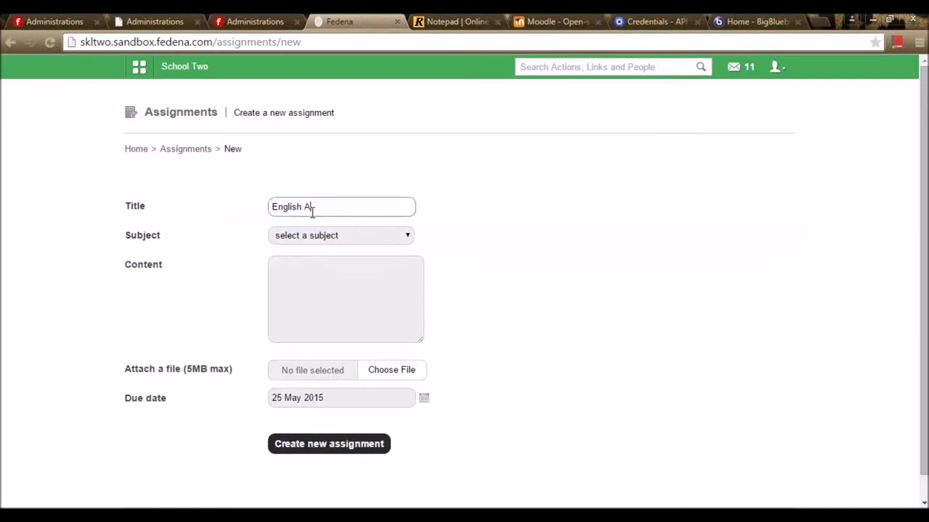
{"action": "type", "text": "Assignment"}
{"action": "left_click", "coordinate": [335, 240]}
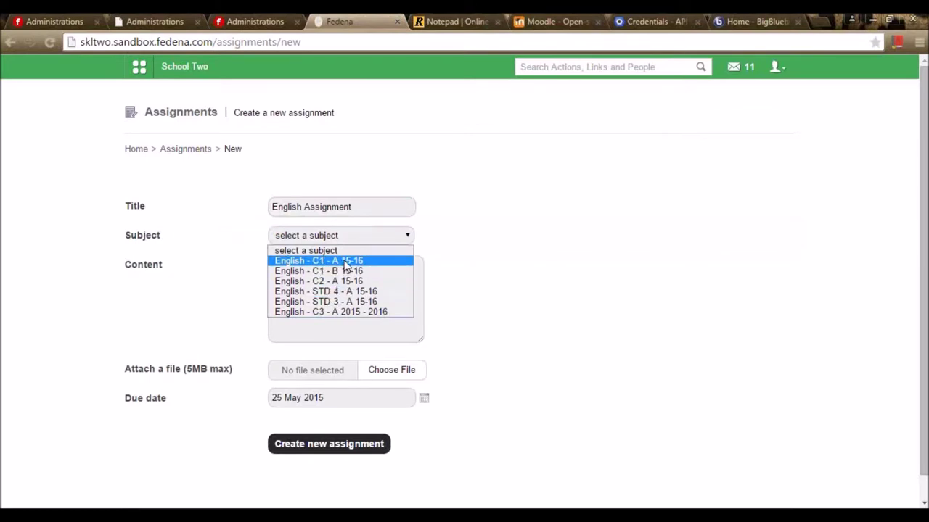
{"action": "left_click", "coordinate": [345, 262]}
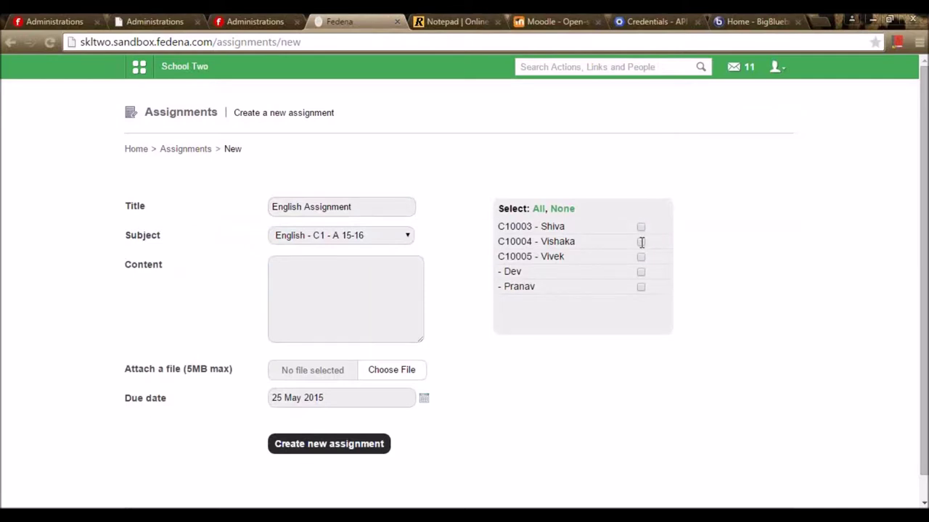
Assign it to all students and enter the content 'poem writing'
{"action": "left_click", "coordinate": [540, 209]}
{"action": "left_click", "coordinate": [302, 284]}
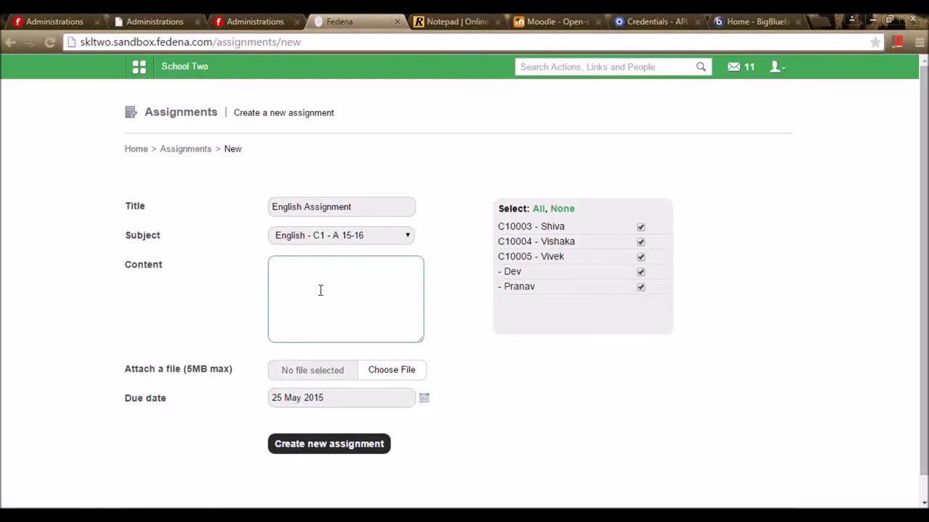
{"action": "type", "text": "poen writing"}
{"action": "left_click", "coordinate": [293, 268]}
{"action": "key", "text": "BackSpace"}
{"action": "type", "text": "m writing"}
{"action": "left_click", "coordinate": [465, 346]}
{"action": "scroll", "coordinate": [457, 349], "scroll_direction": "down", "scroll_amount": 1}
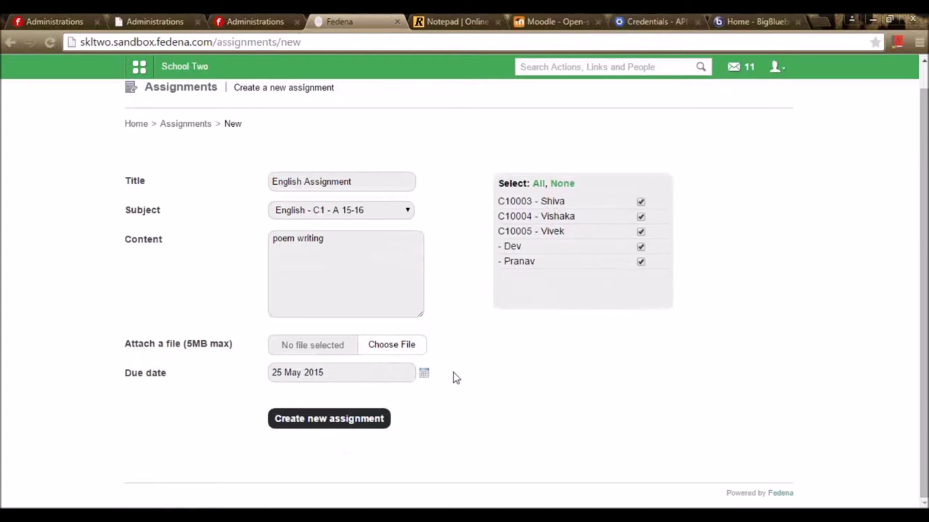
Keep the due date at 25 May 2015 and save the English poem-writing assignment
{"action": "left_click", "coordinate": [425, 374]}
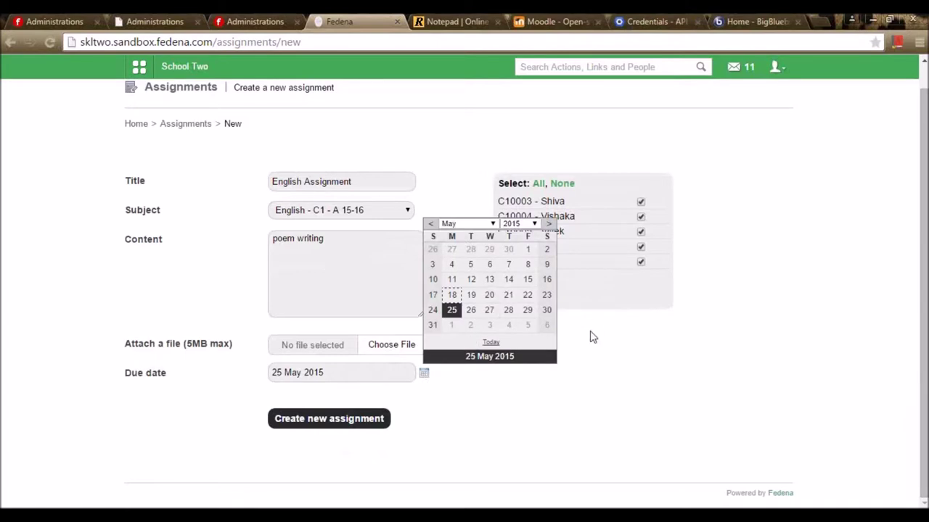
{"action": "left_click", "coordinate": [570, 388]}
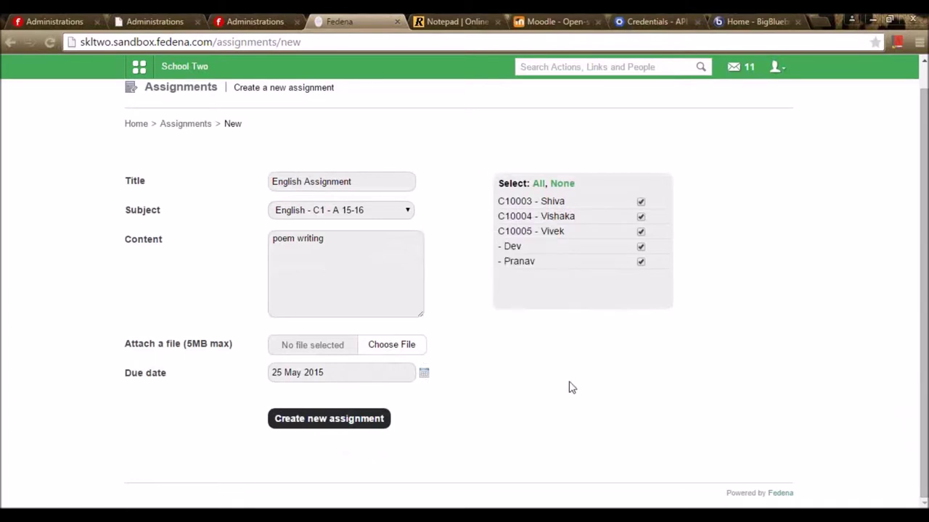
{"action": "left_click", "coordinate": [369, 421]}
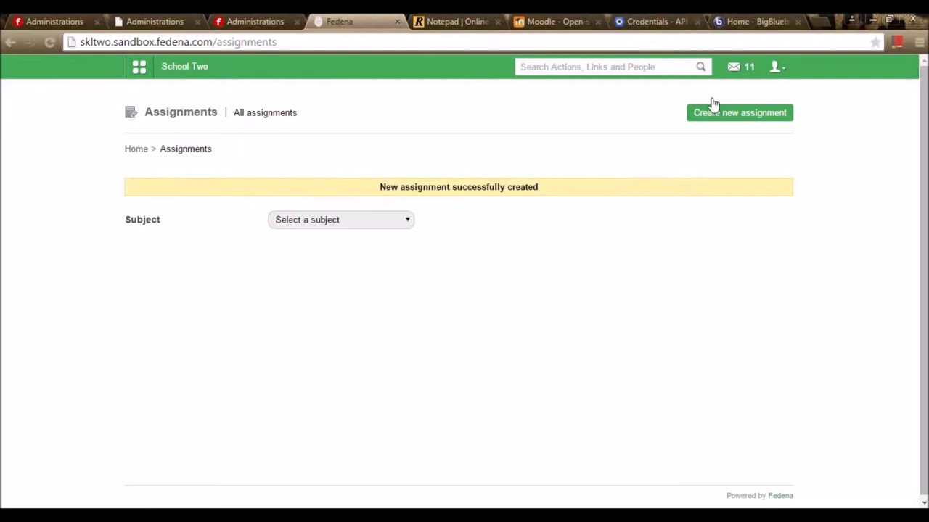
{"action": "left_click", "coordinate": [777, 68]}
Log out and sign back in with the student's username and password
{"action": "left_click", "coordinate": [749, 124]}
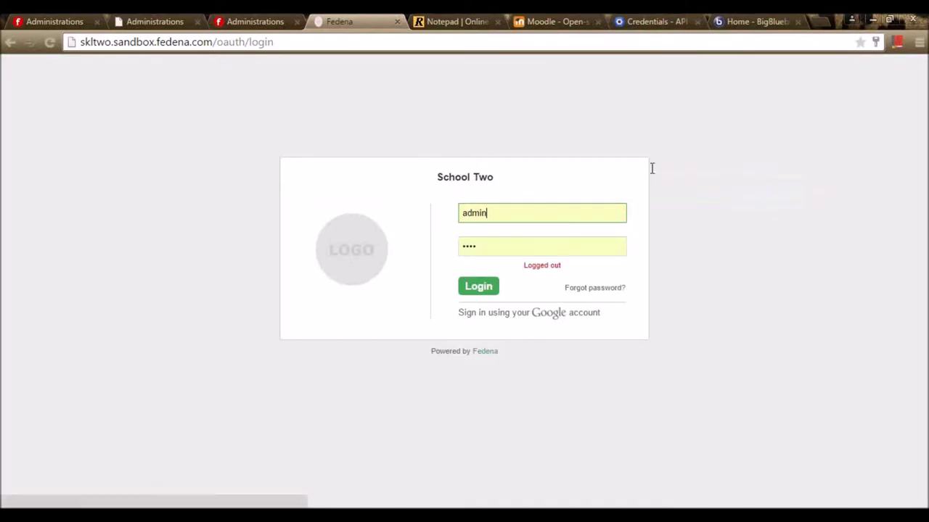
{"action": "left_click_drag", "start_coordinate": [519, 219], "coordinate": [385, 205]}
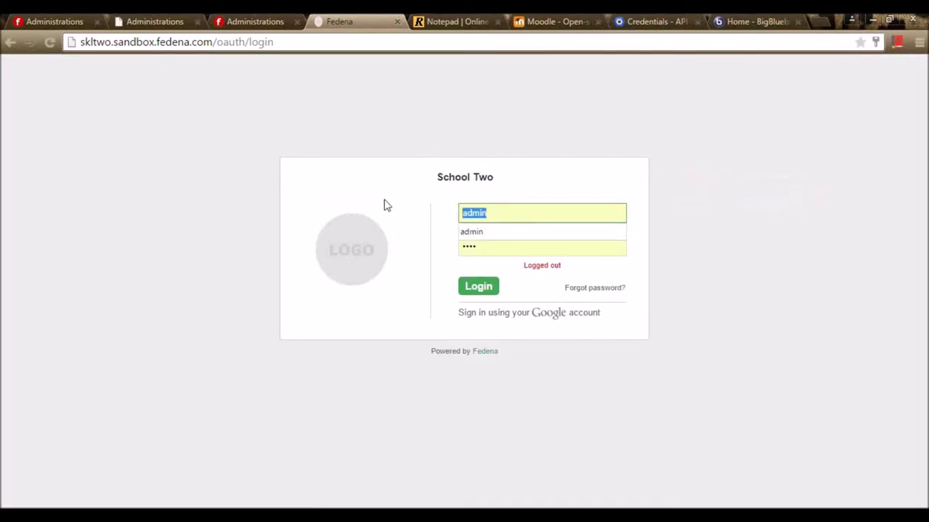
{"action": "type", "text": "ST002"}
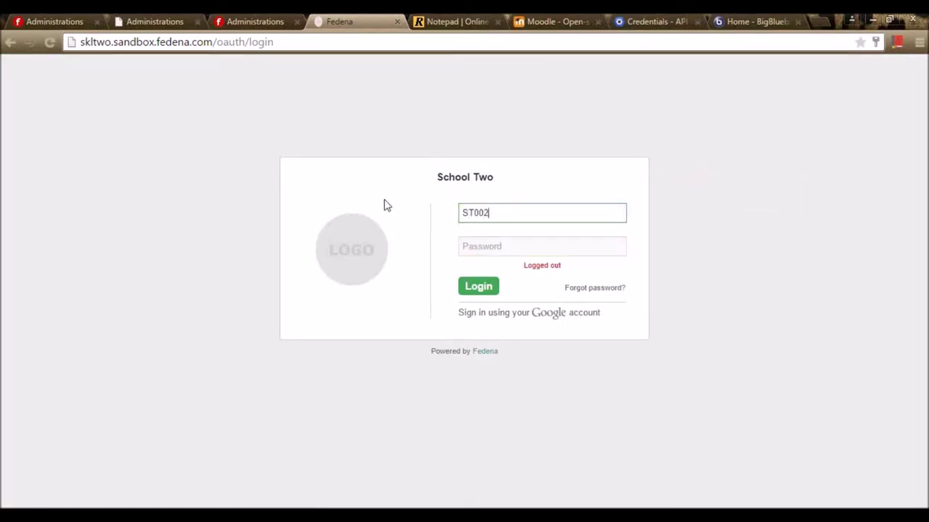
{"action": "key", "text": "Tab"}
{"action": "type", "text": "*"}
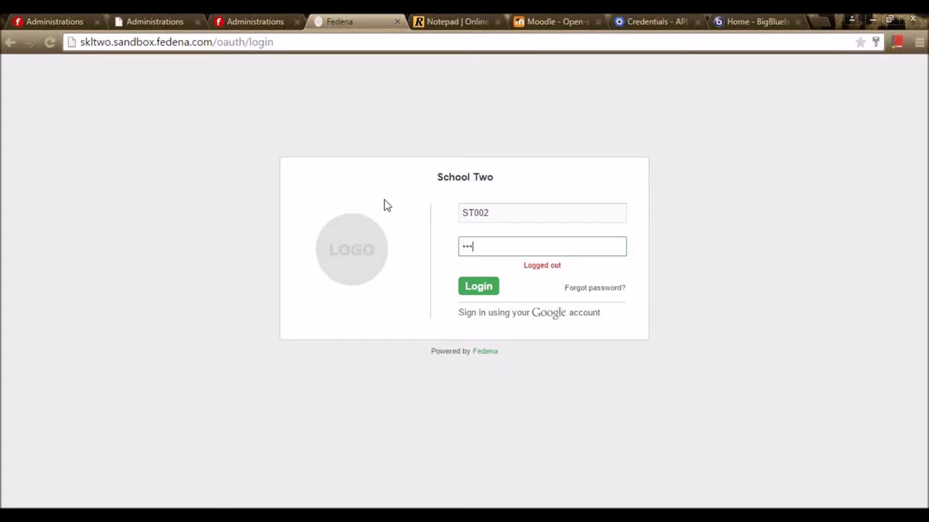
{"action": "key", "text": "Return"}
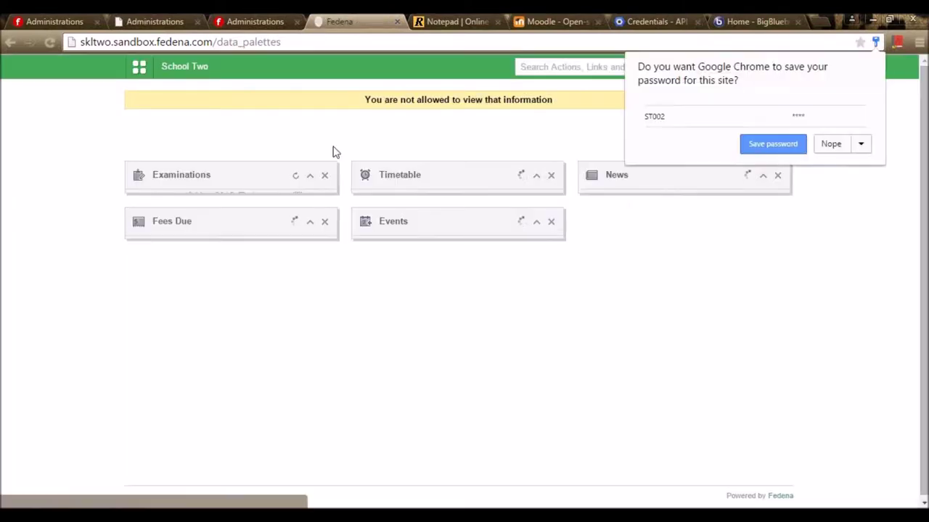
Open the student's Assignment list from the Academics section of the main menu
{"action": "left_click", "coordinate": [139, 67]}
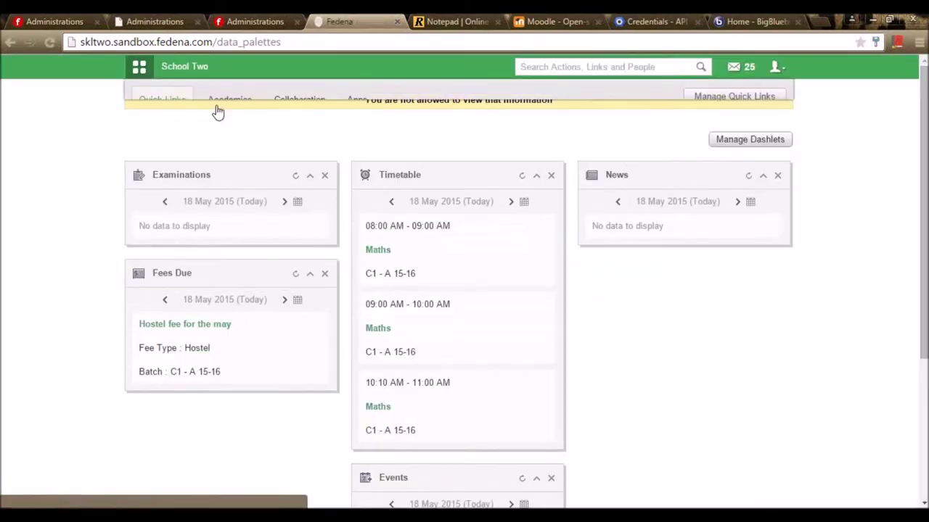
{"action": "left_click", "coordinate": [251, 103]}
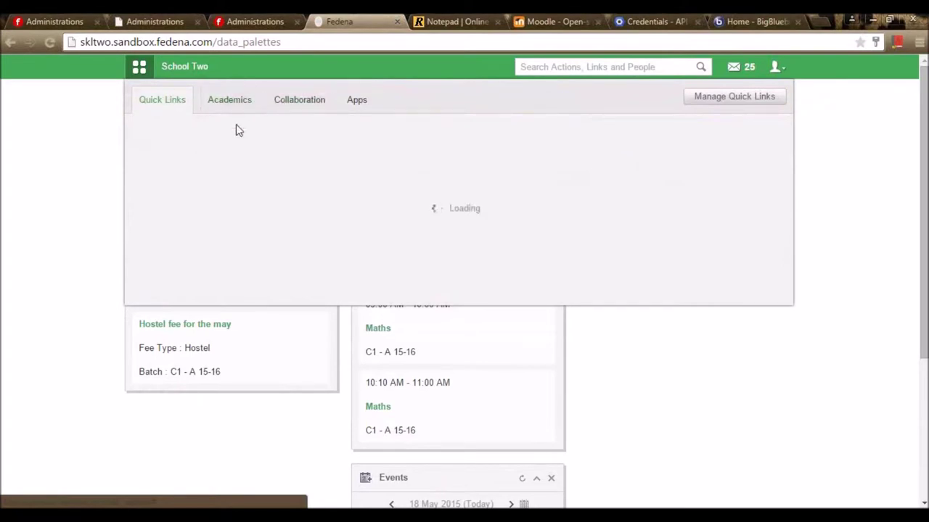
{"action": "left_click", "coordinate": [199, 156]}
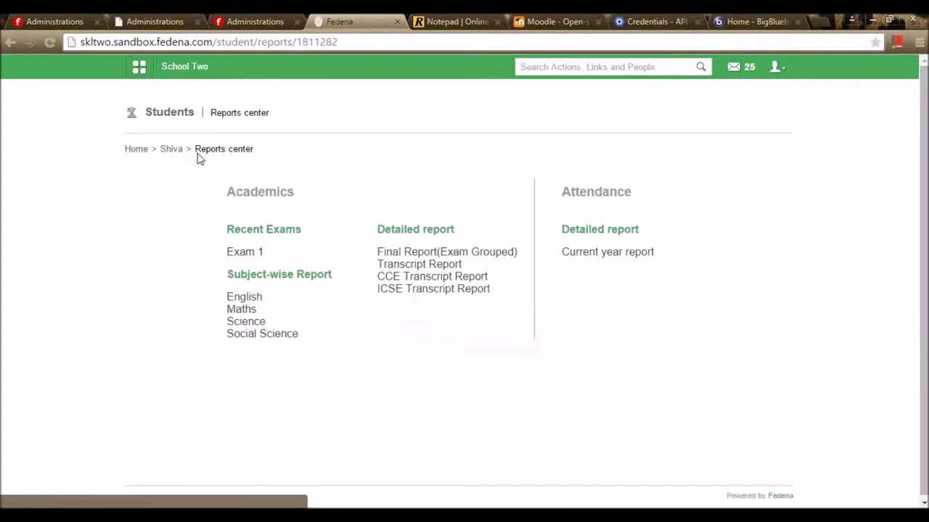
{"action": "left_click", "coordinate": [168, 69]}
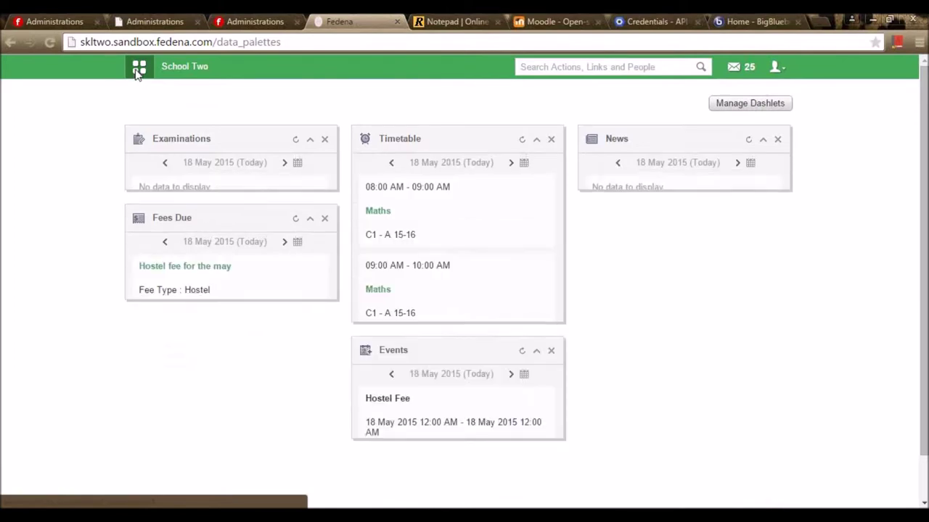
{"action": "left_click", "coordinate": [140, 69]}
{"action": "left_click", "coordinate": [219, 104]}
{"action": "left_click", "coordinate": [336, 155]}
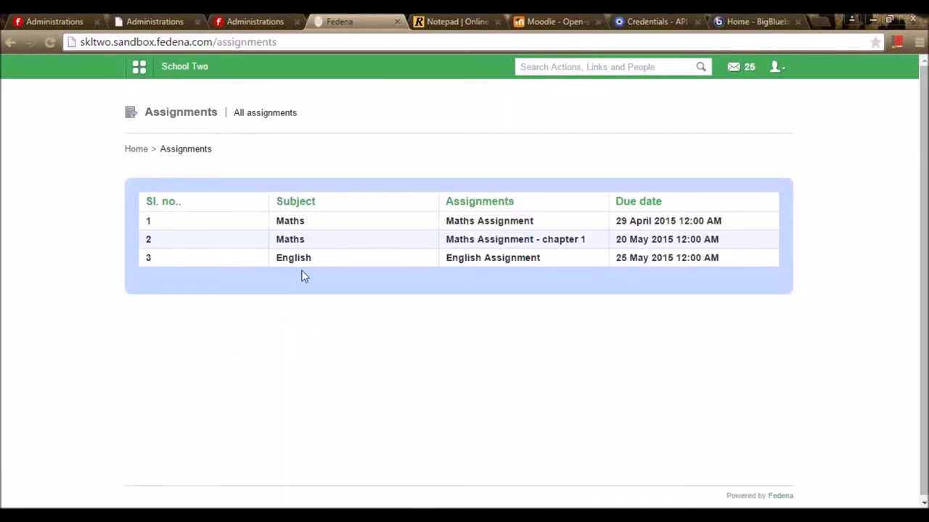
Open the English Assignment details and start an answer to it
{"action": "left_click", "coordinate": [497, 263]}
{"action": "left_click", "coordinate": [486, 260]}
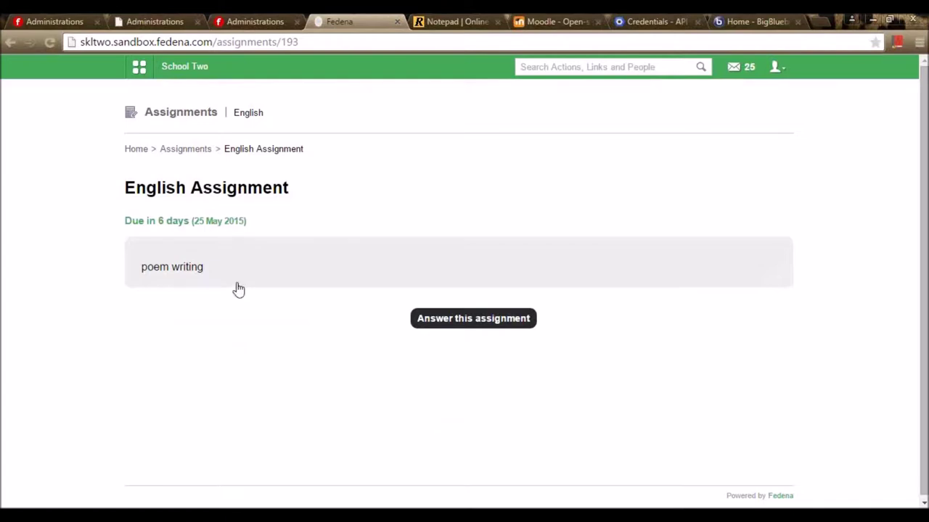
{"action": "left_click", "coordinate": [505, 320]}
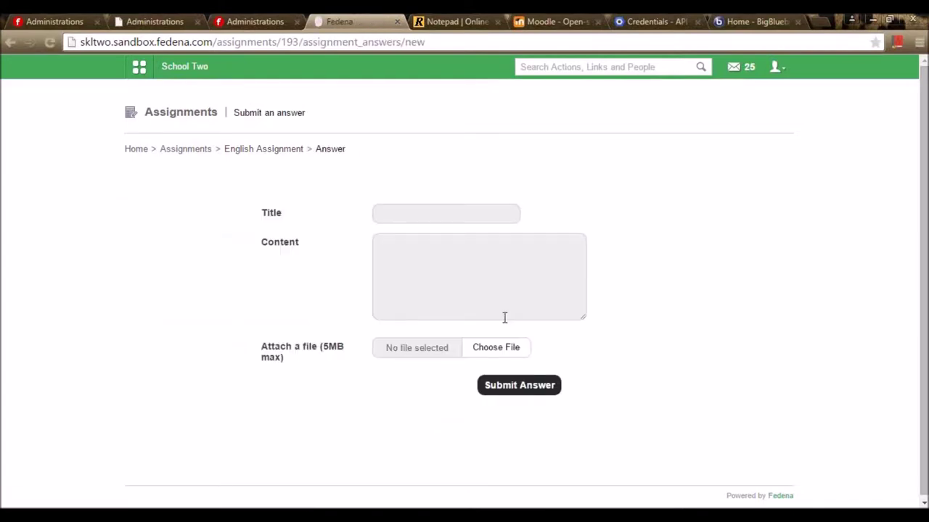
Enter ENGLISH as the answer title and paste the site address into the content
{"action": "left_click", "coordinate": [428, 212]}
{"action": "left_click", "coordinate": [452, 275]}
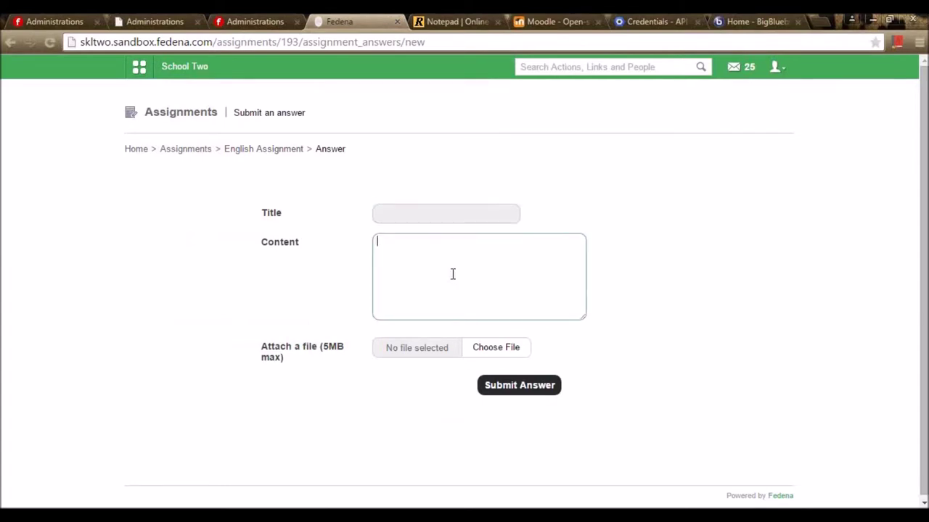
{"action": "left_click", "coordinate": [447, 213]}
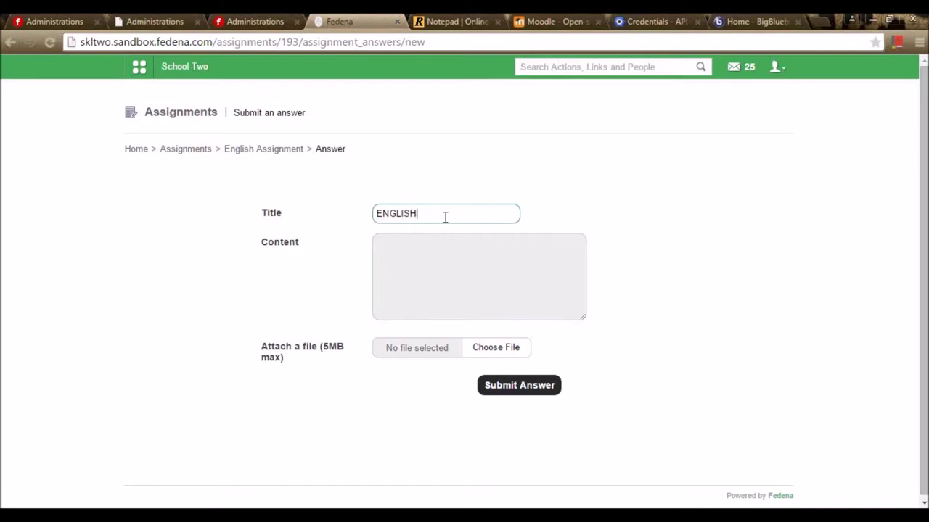
{"action": "left_click", "coordinate": [325, 213]}
{"action": "left_click", "coordinate": [455, 282]}
{"action": "key", "text": "ctrl+v"}
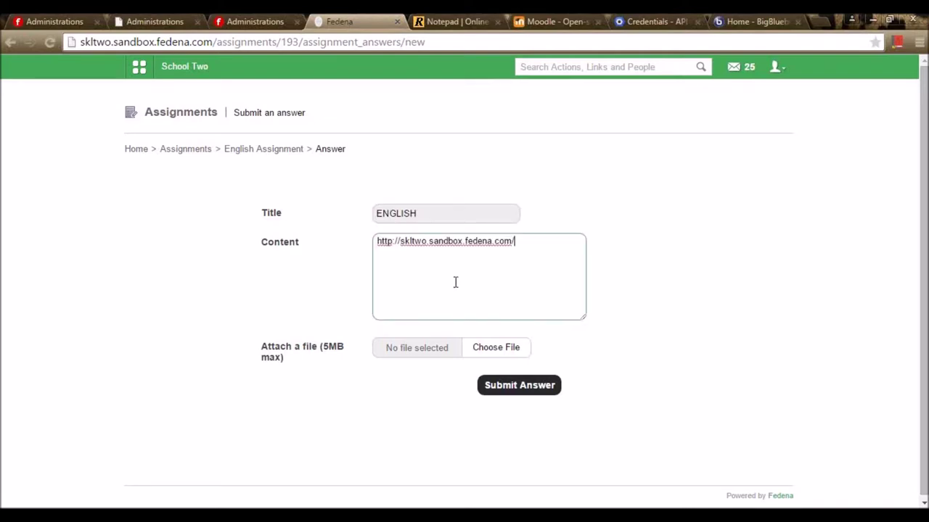
Replace the content with ENGLISH copied from the title and submit the answer
{"action": "left_click", "coordinate": [418, 205]}
{"action": "left_click_drag", "start_coordinate": [425, 213], "coordinate": [361, 232]}
{"action": "key", "text": "ctrl+c"}
{"action": "left_click", "coordinate": [537, 253]}
{"action": "key", "text": "ctrl+a"}
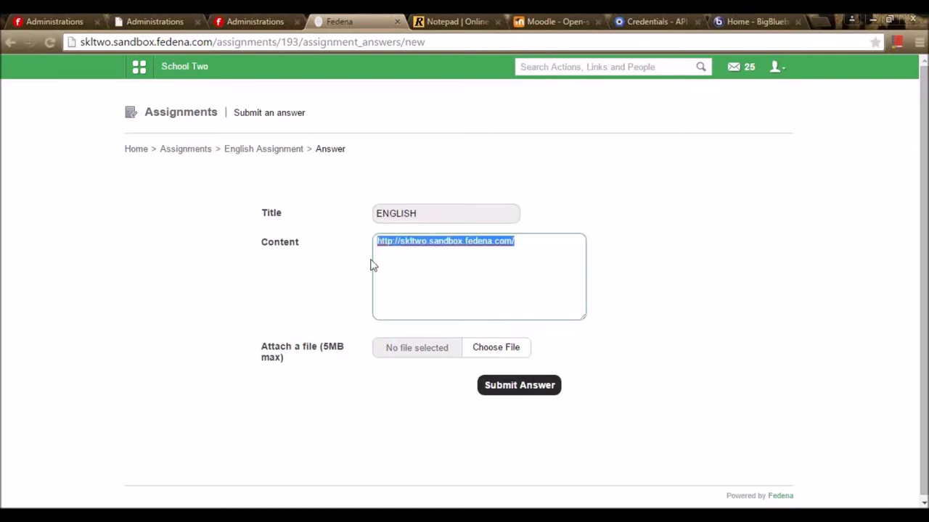
{"action": "key", "text": "ctrl+v"}
{"action": "left_click", "coordinate": [610, 363]}
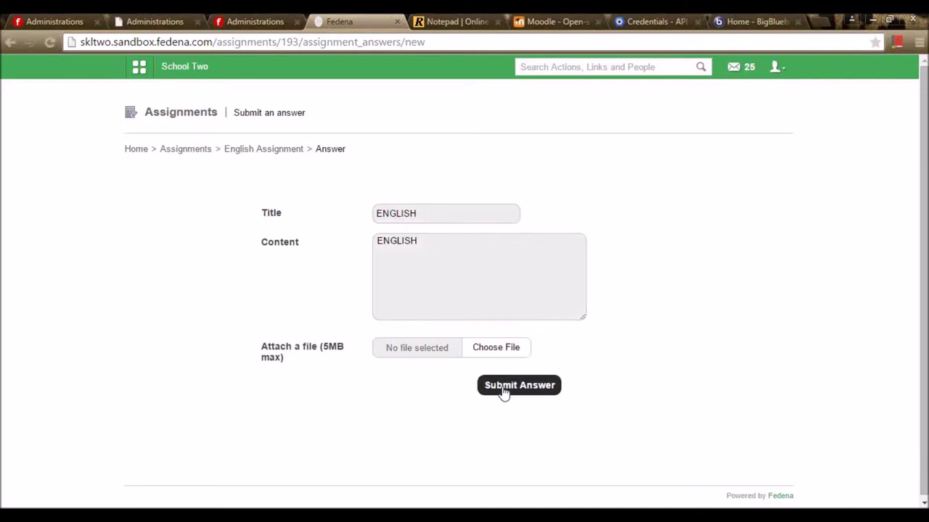
{"action": "left_click", "coordinate": [503, 391]}
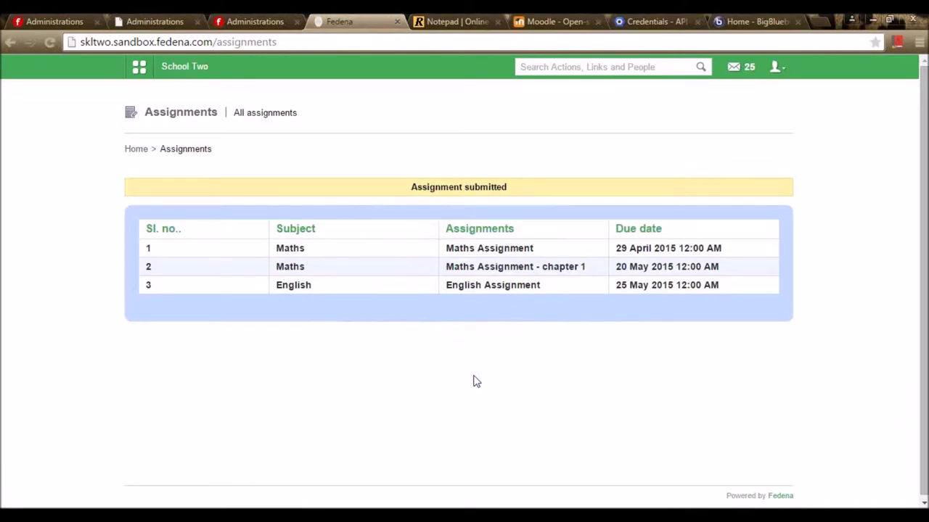
{"action": "left_click", "coordinate": [775, 70]}
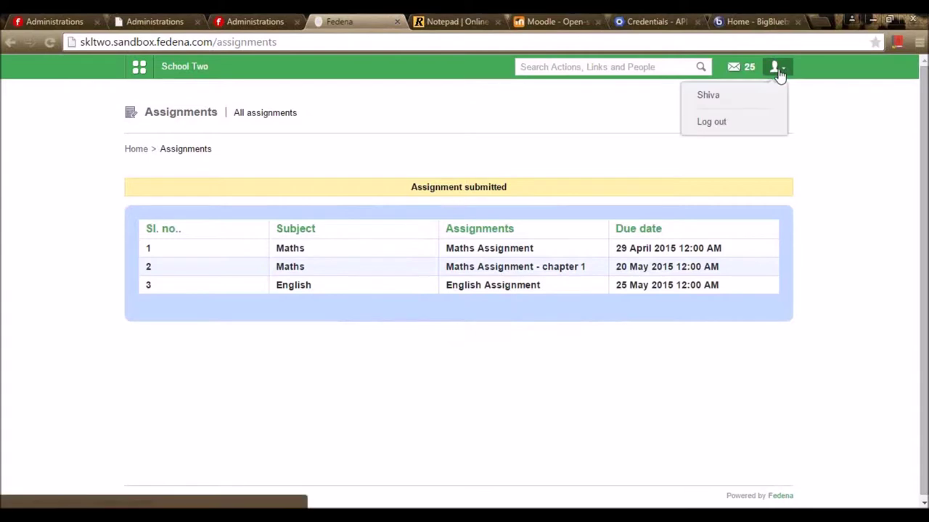
Log out of the student account and sign in with the employee's credentials, declining password saving
{"action": "left_click", "coordinate": [750, 124]}
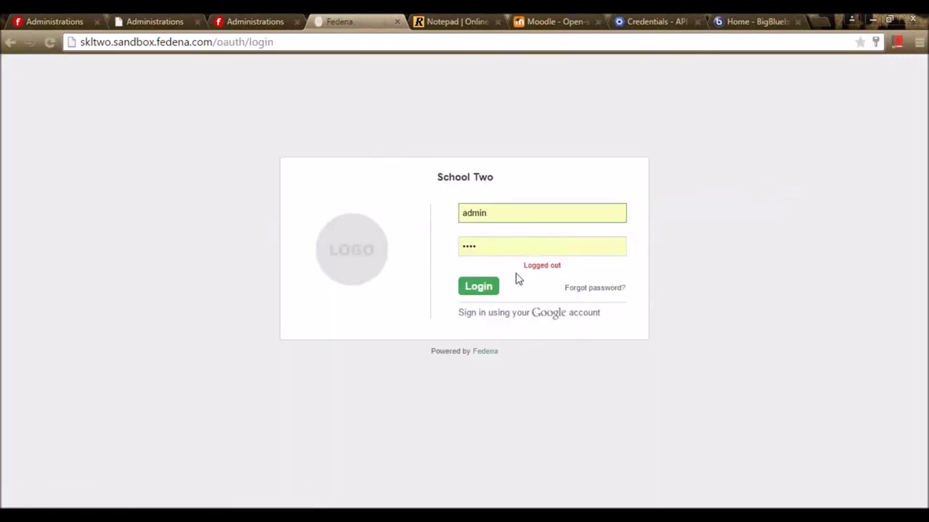
{"action": "double_click", "coordinate": [486, 212]}
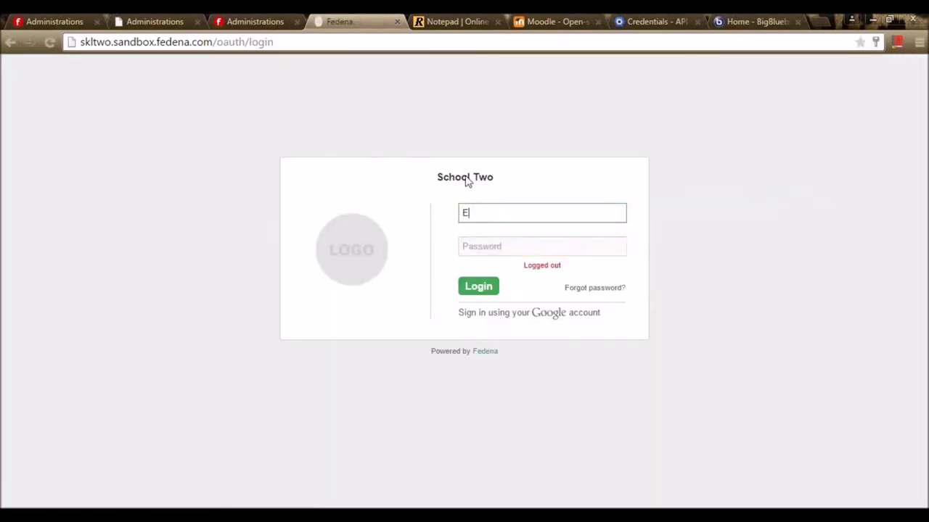
{"action": "key", "text": "Tab"}
{"action": "key", "text": "Return"}
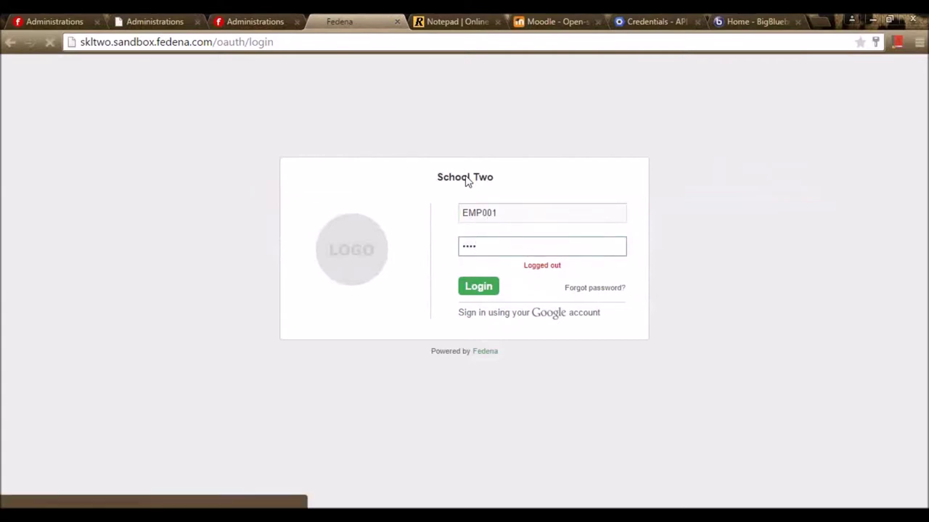
{"action": "left_click", "coordinate": [830, 144]}
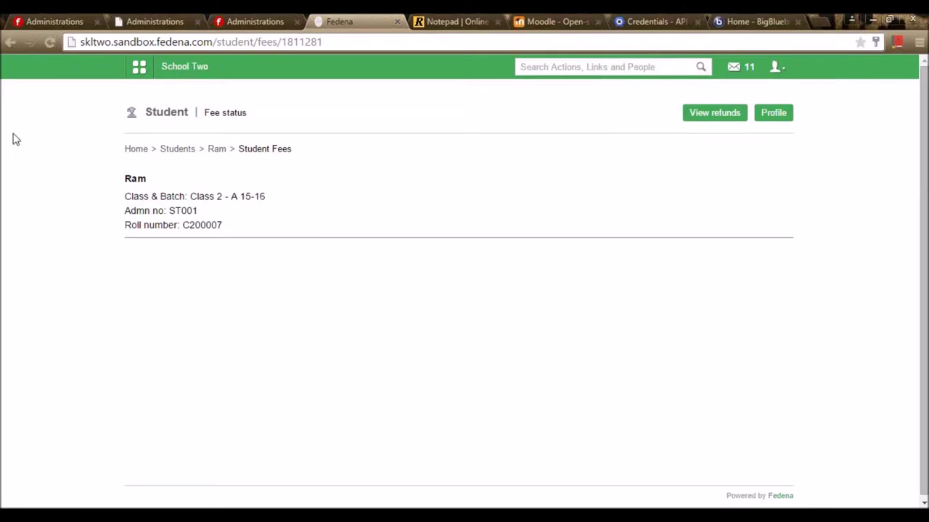
Open the Assignments page under Academics in the main menu
{"action": "left_click", "coordinate": [129, 68]}
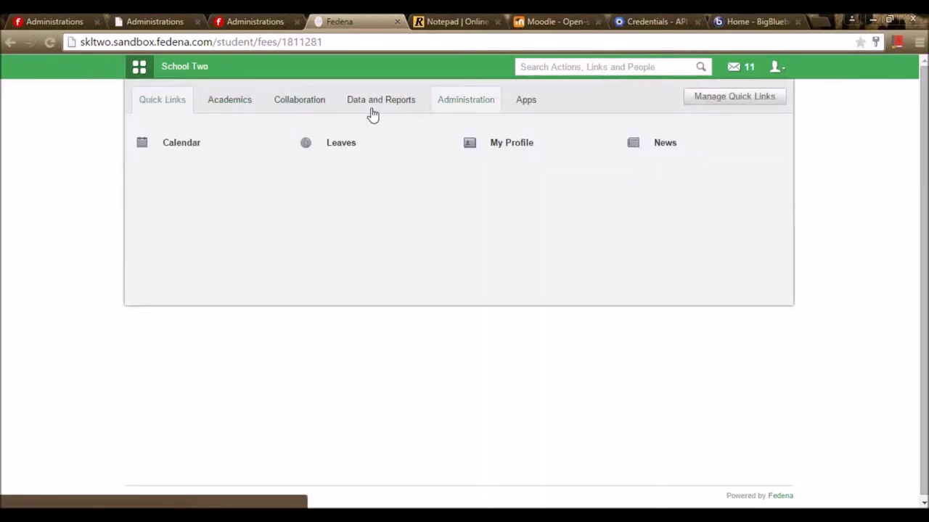
{"action": "left_click", "coordinate": [230, 113]}
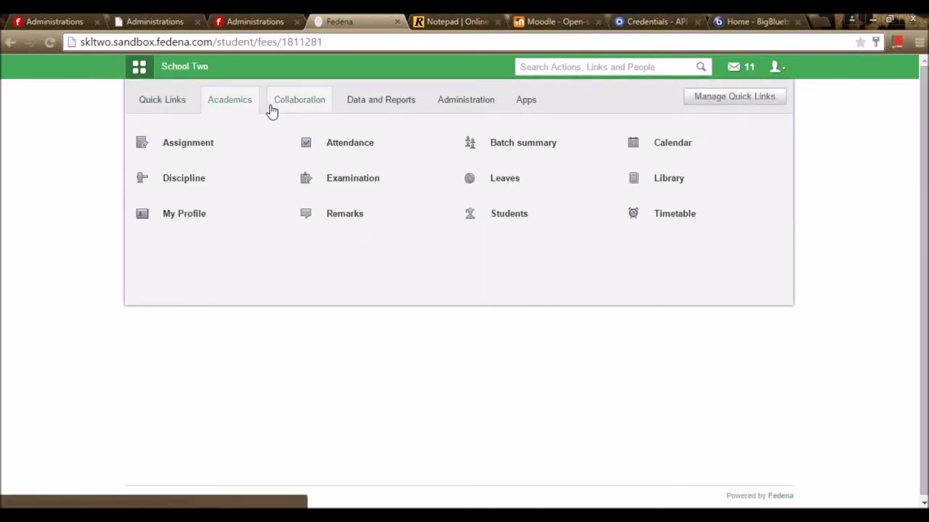
{"action": "left_click", "coordinate": [200, 154]}
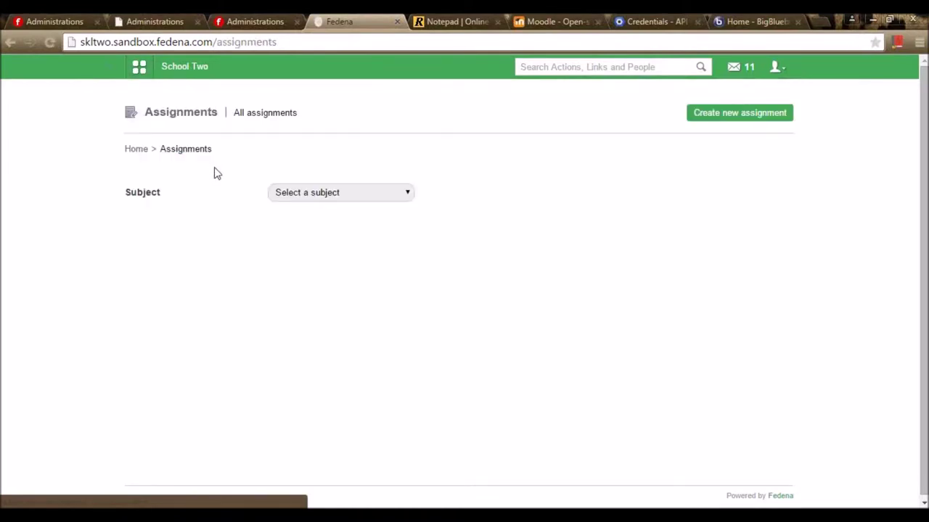
Filter assignments by English - C1 - A 15-16 and open the English Assignment
{"action": "left_click", "coordinate": [352, 193]}
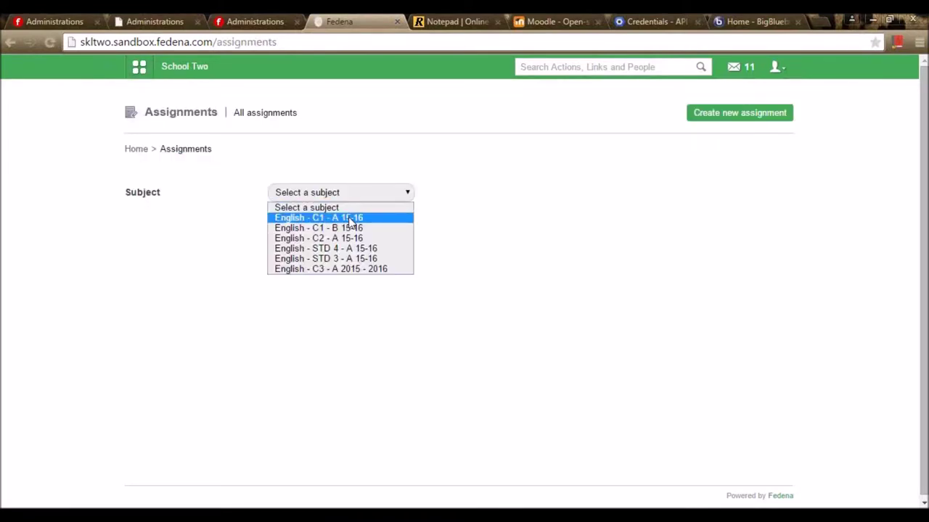
{"action": "left_click", "coordinate": [350, 218]}
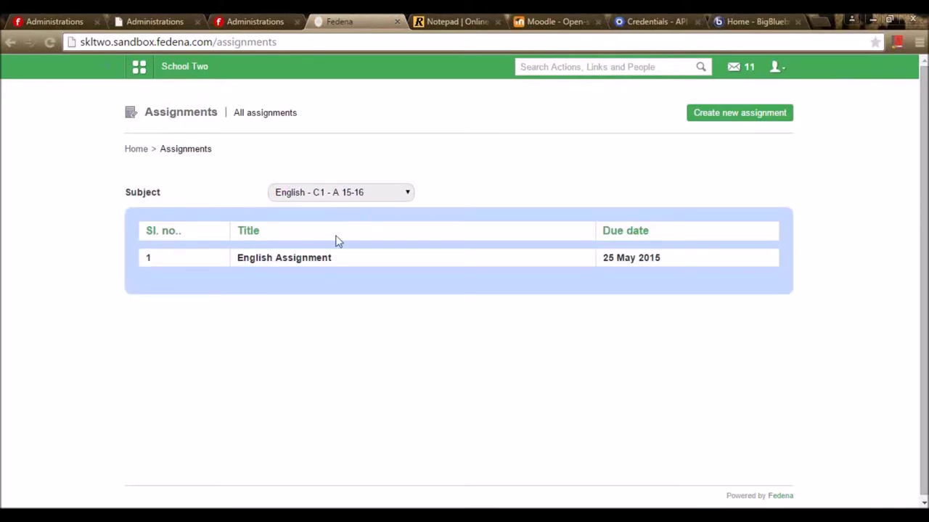
{"action": "left_click", "coordinate": [291, 266]}
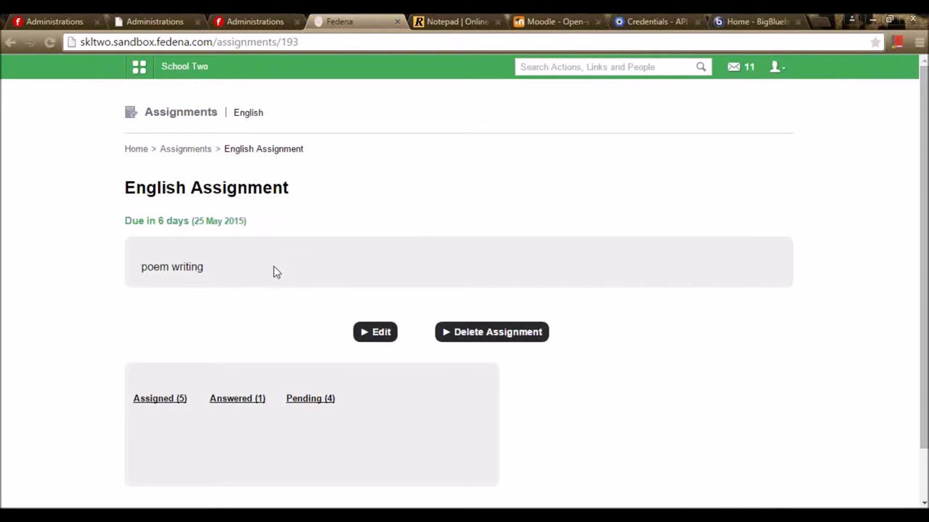
{"action": "scroll", "coordinate": [218, 320], "scroll_direction": "down", "scroll_amount": 2}
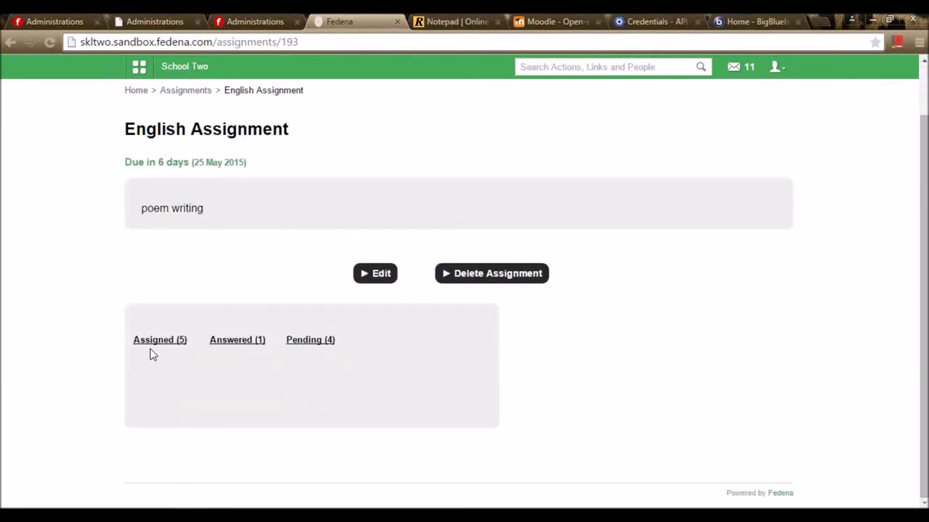
Review the Assigned, Answered and Pending students, then open the submitted answer
{"action": "left_click", "coordinate": [158, 341]}
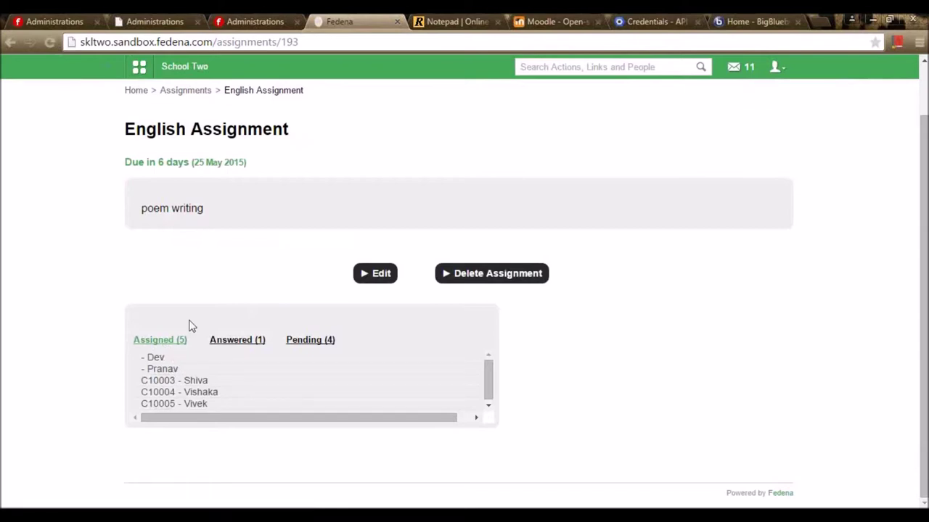
{"action": "left_click", "coordinate": [248, 342]}
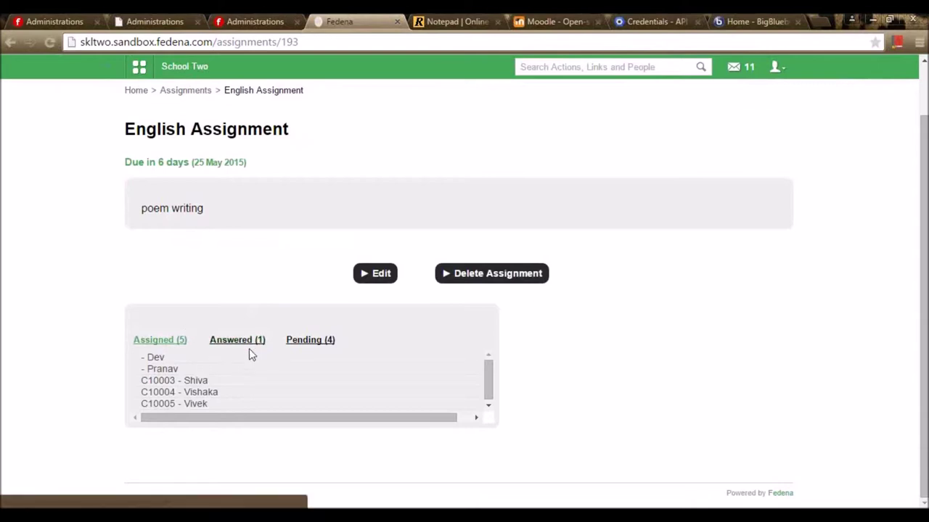
{"action": "left_click", "coordinate": [304, 349]}
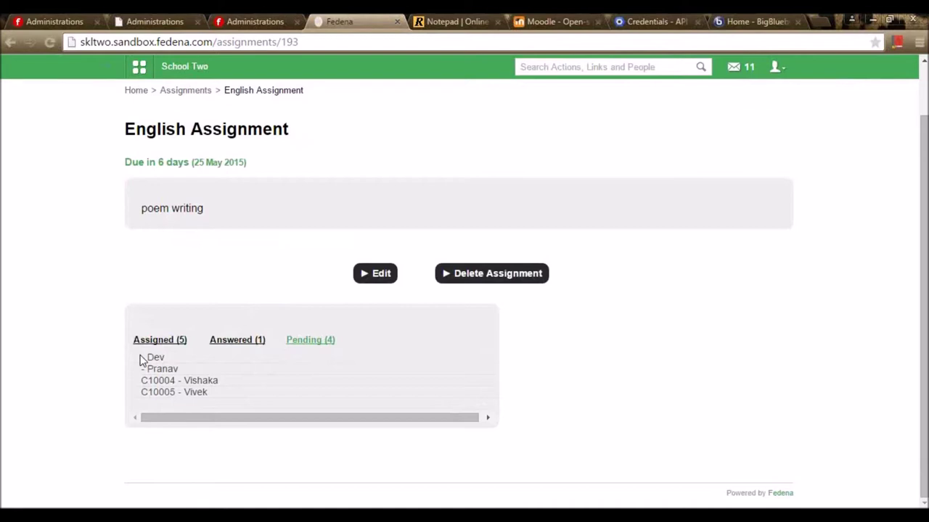
{"action": "left_click", "coordinate": [236, 341]}
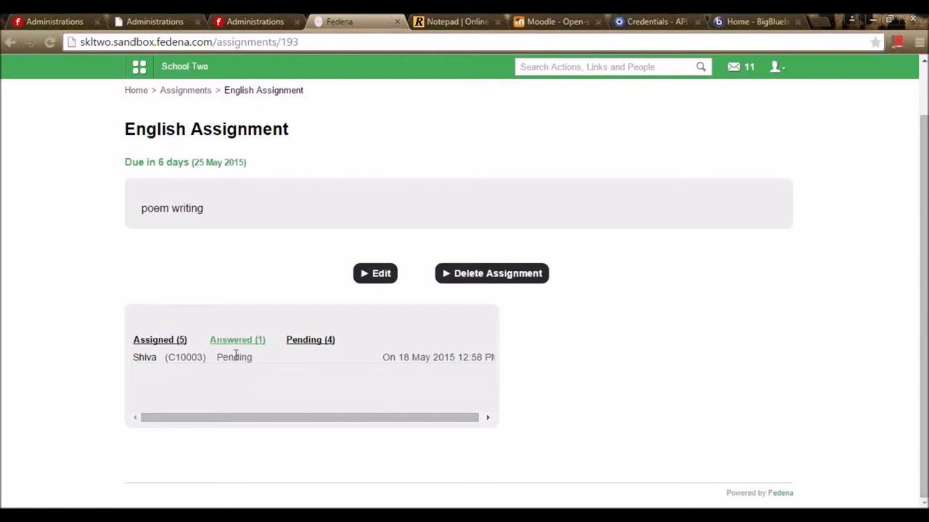
{"action": "left_click", "coordinate": [148, 359]}
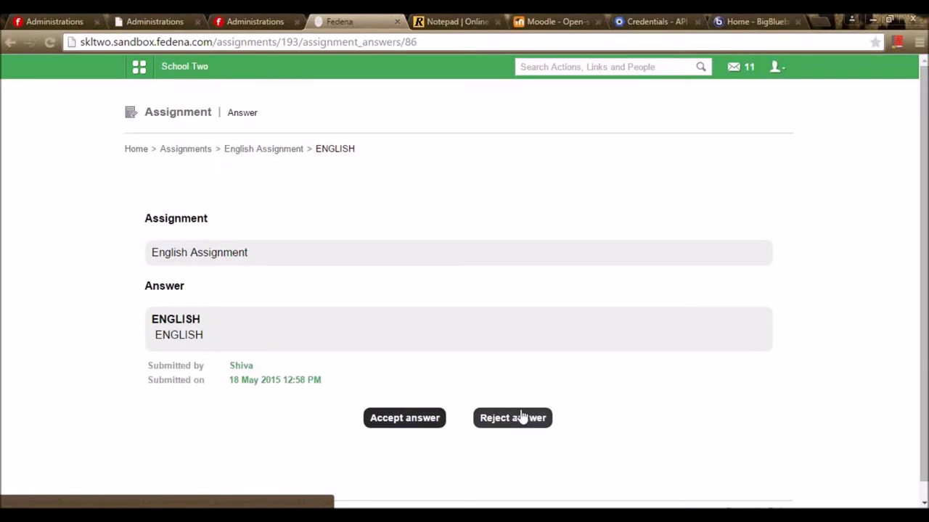
Accept the student's answer, return to the English Assignment page, then switch to the Notepad
{"action": "left_click", "coordinate": [404, 421]}
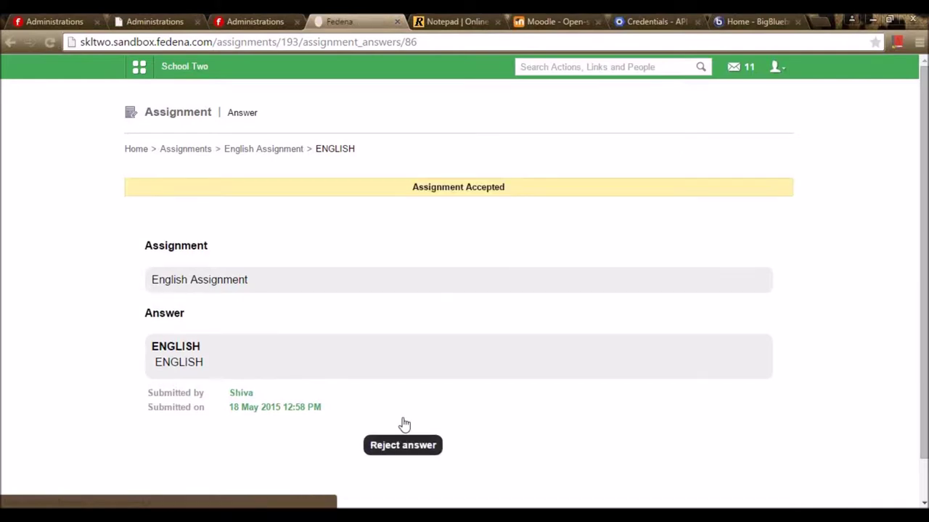
{"action": "left_click", "coordinate": [251, 152]}
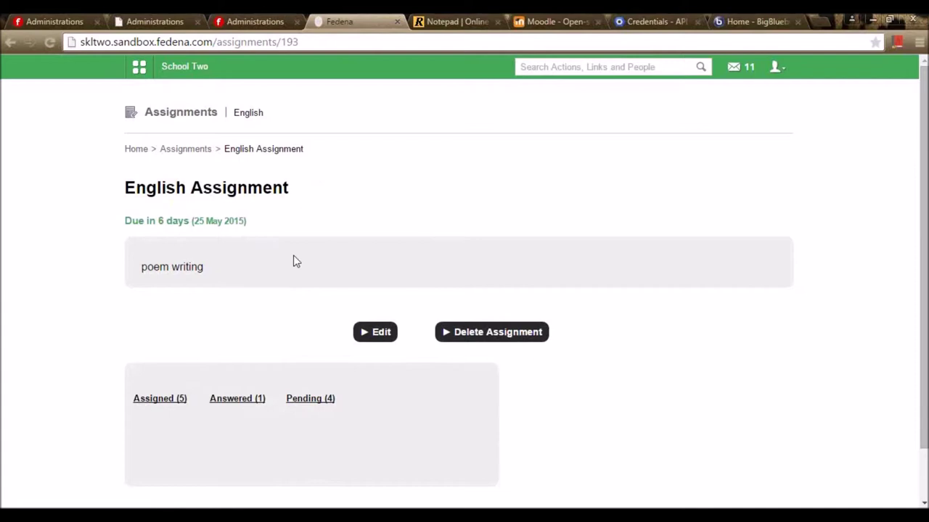
{"action": "left_click", "coordinate": [423, 20]}
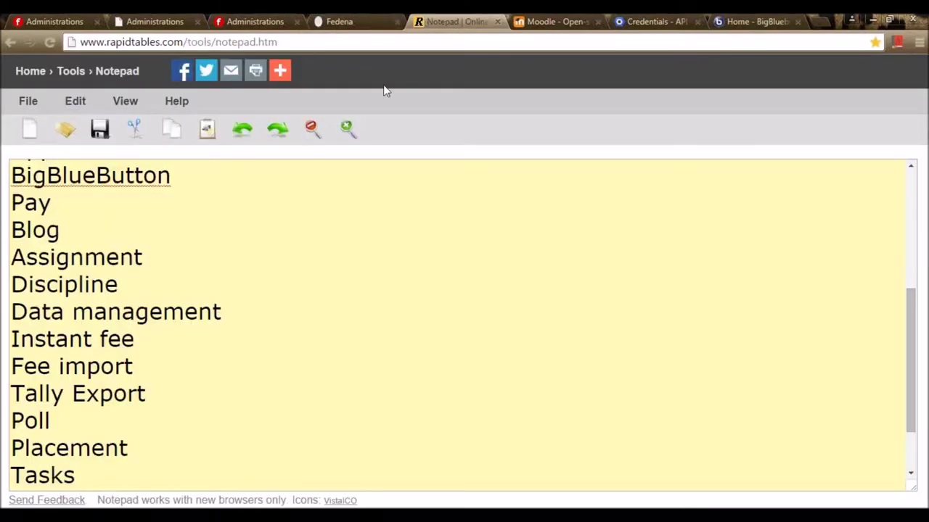
Scroll through the plugin names in Notepad, then return to the School A administration page
{"action": "scroll", "coordinate": [128, 436], "scroll_direction": "down", "scroll_amount": 2}
{"action": "scroll", "coordinate": [153, 433], "scroll_direction": "down", "scroll_amount": 1}
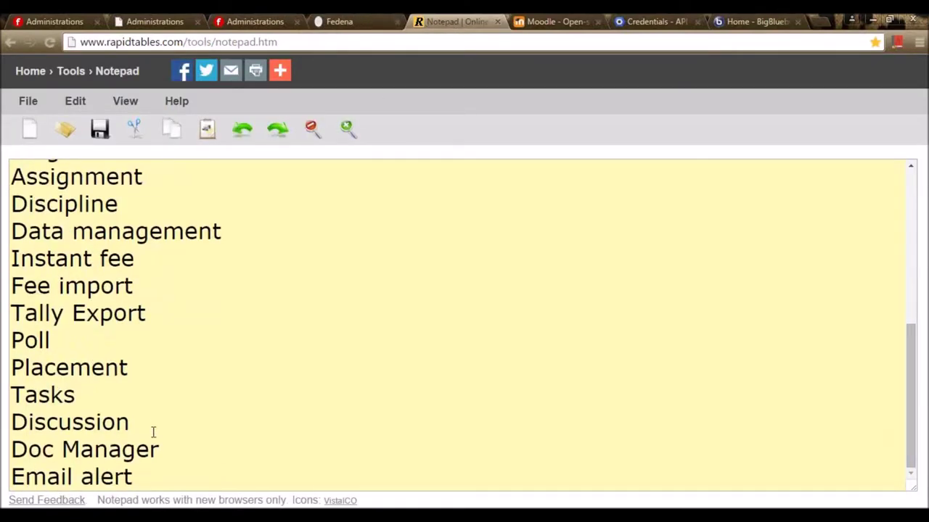
{"action": "left_click", "coordinate": [132, 203]}
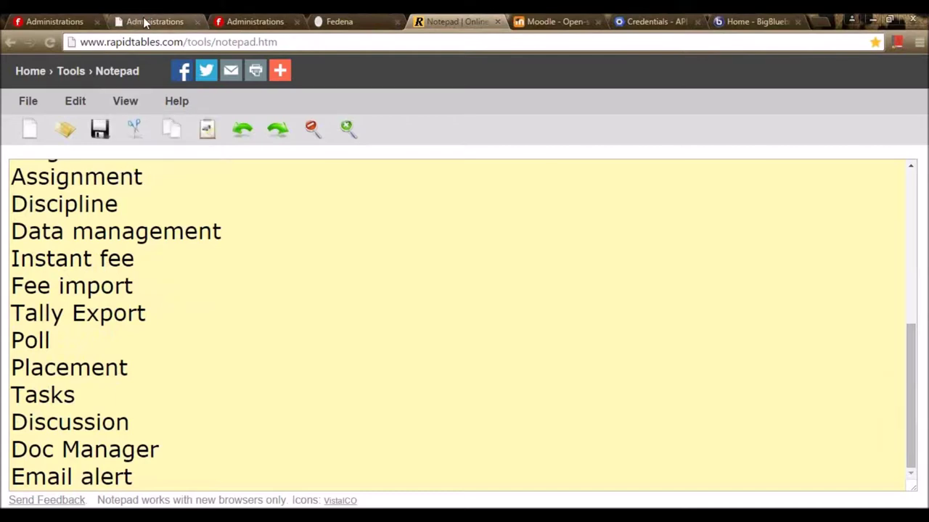
{"action": "left_click", "coordinate": [249, 18]}
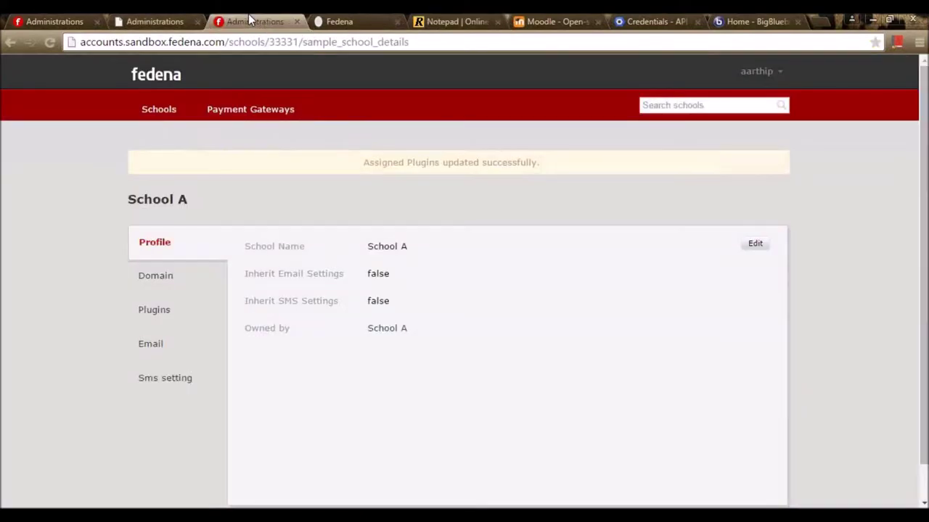
Save School A's plugins with all enabled, including Tally Export, then return to School Two's dashboard
{"action": "left_click", "coordinate": [148, 312]}
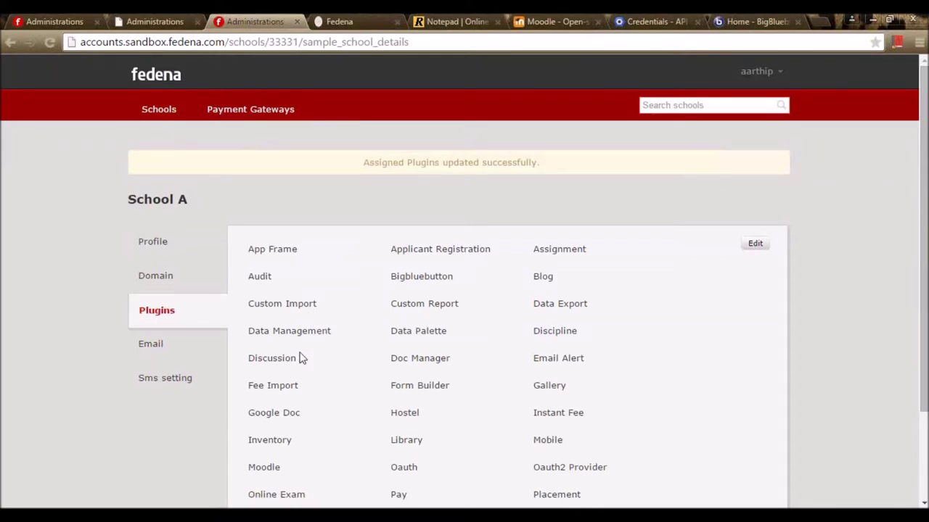
{"action": "left_click", "coordinate": [758, 246]}
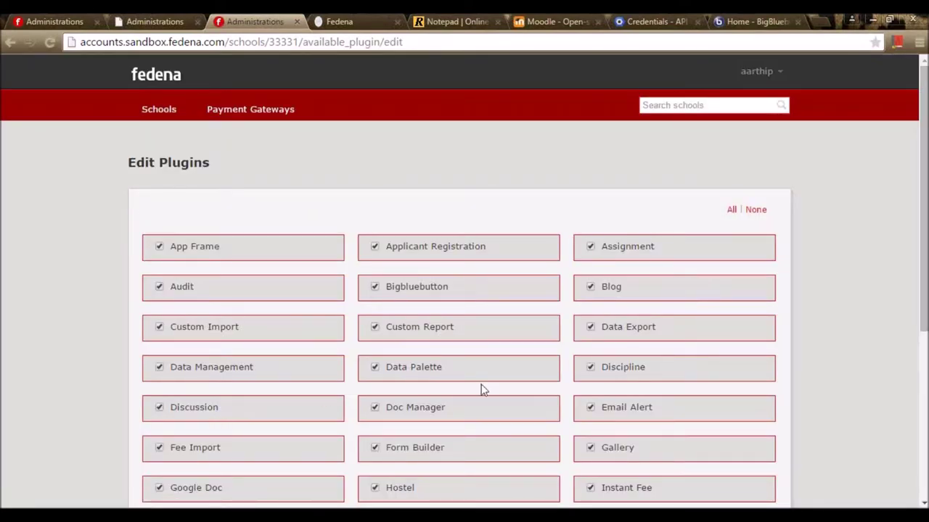
{"action": "scroll", "coordinate": [482, 390], "scroll_direction": "down", "scroll_amount": 1}
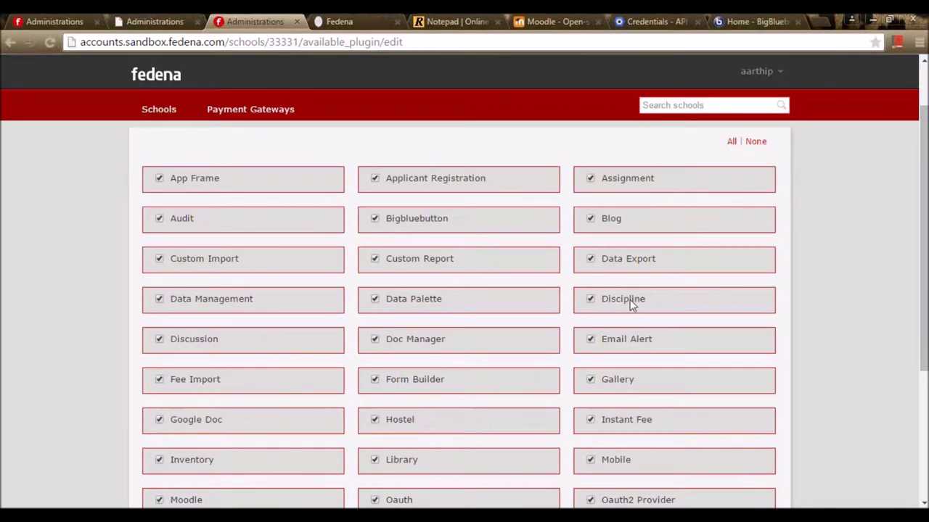
{"action": "scroll", "coordinate": [669, 429], "scroll_direction": "down", "scroll_amount": 3}
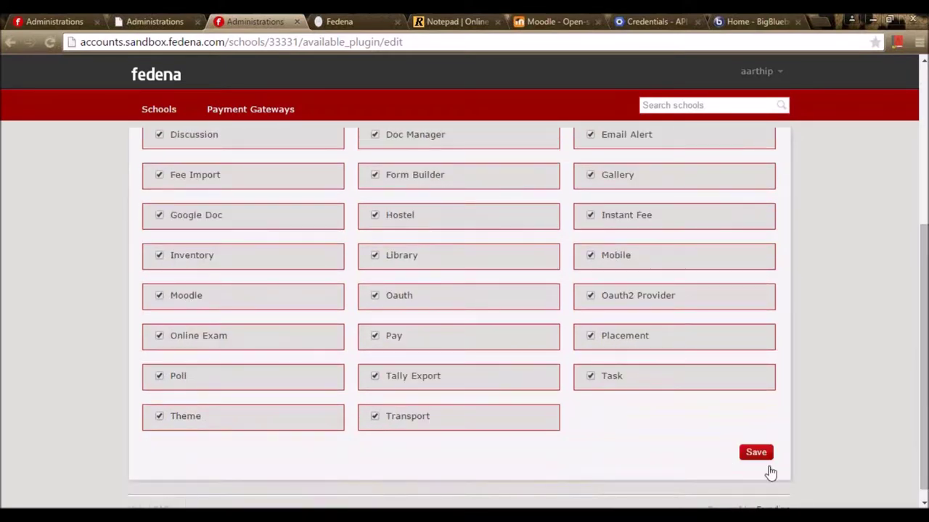
{"action": "left_click", "coordinate": [756, 453]}
{"action": "left_click", "coordinate": [342, 21]}
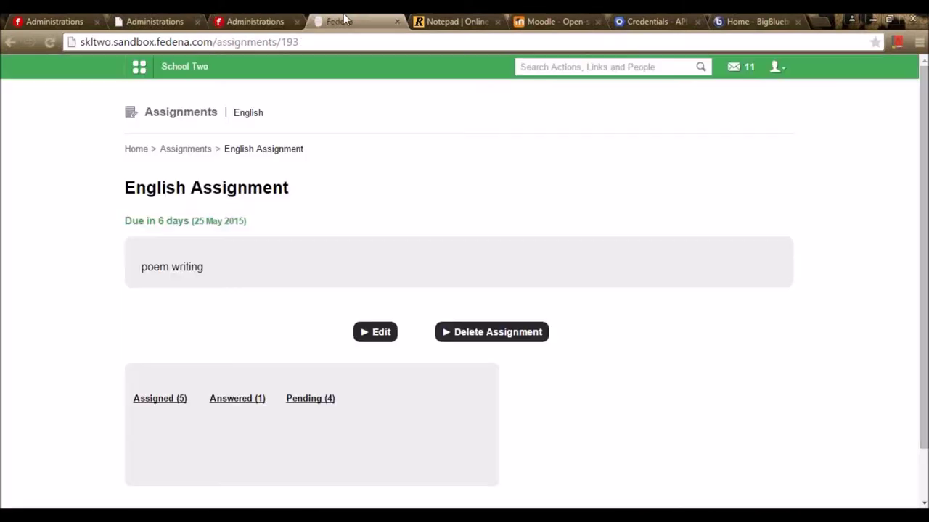
{"action": "left_click", "coordinate": [207, 66]}
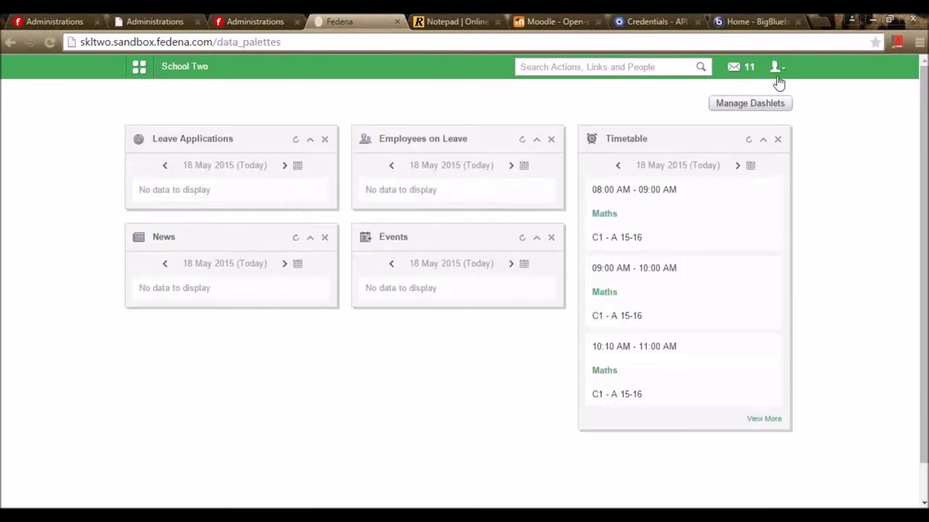
Log out of School Two, log back in, and open Academics > Discipline complaints
{"action": "left_click", "coordinate": [775, 66]}
{"action": "left_click", "coordinate": [751, 125]}
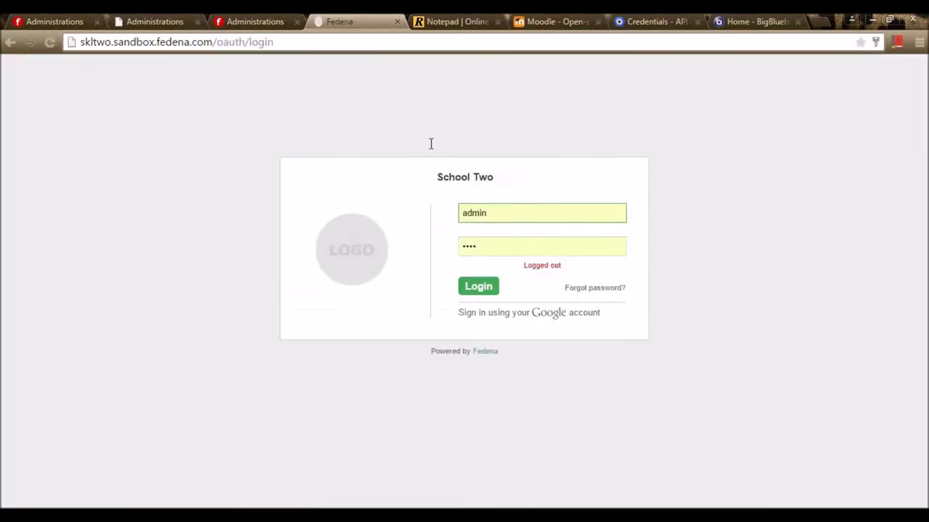
{"action": "left_click", "coordinate": [483, 289]}
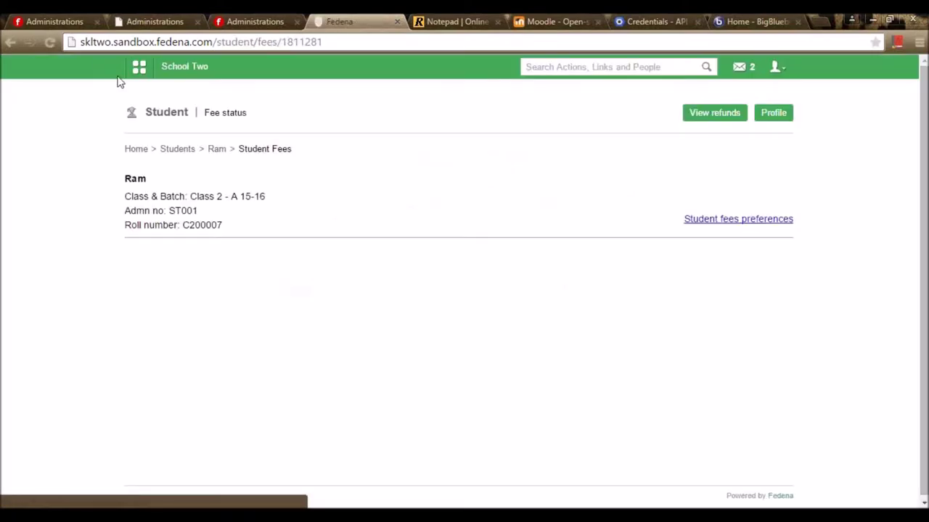
{"action": "left_click", "coordinate": [139, 66]}
{"action": "left_click", "coordinate": [297, 108]}
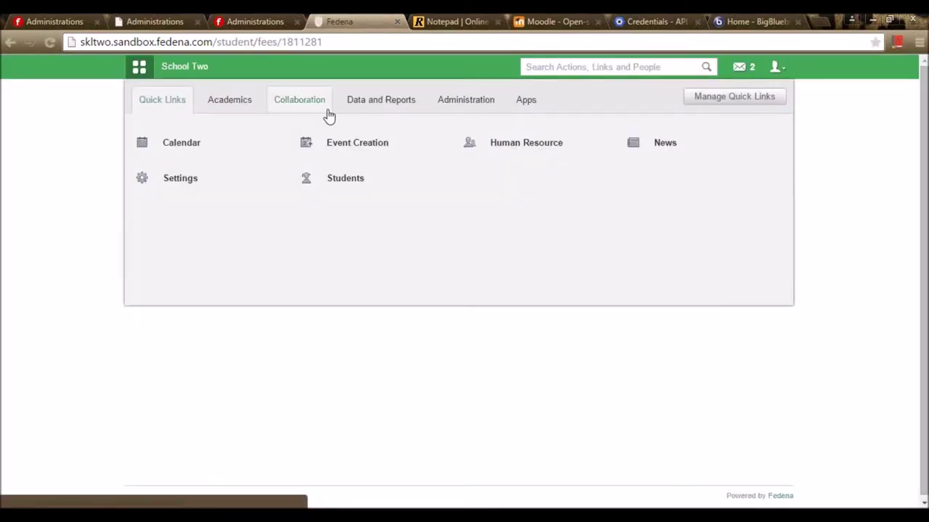
{"action": "left_click", "coordinate": [229, 99]}
{"action": "left_click", "coordinate": [207, 183]}
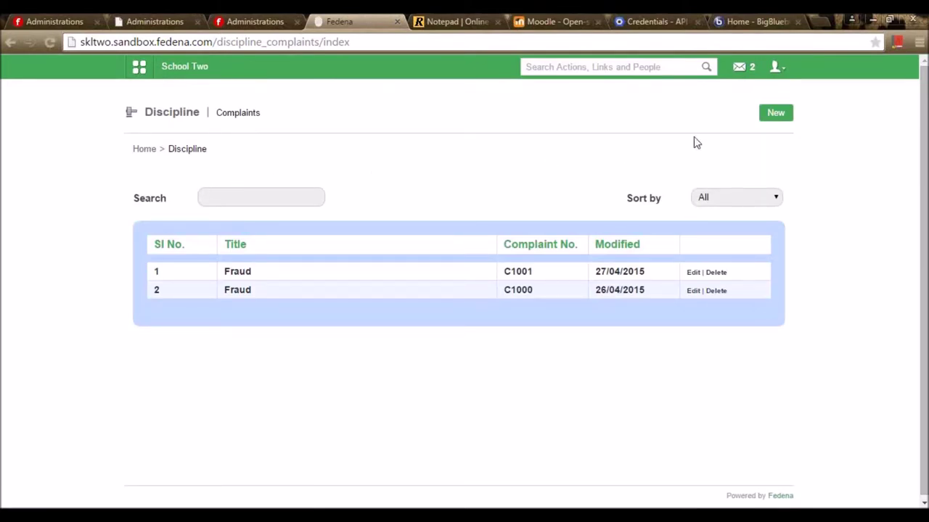
{"action": "left_click", "coordinate": [773, 124]}
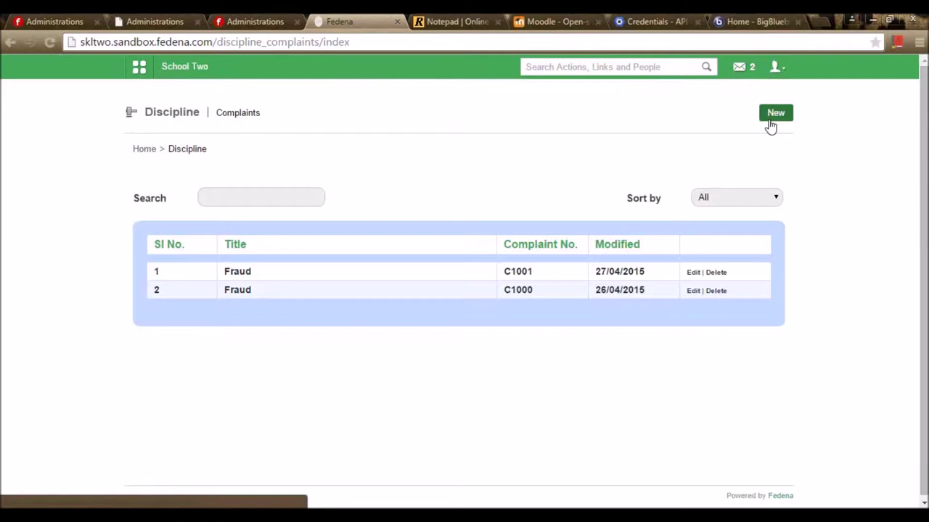
Open Fraud complaint C1001 for editing, then type 'Ri' in Complained by and clear it again
{"action": "left_click", "coordinate": [693, 273]}
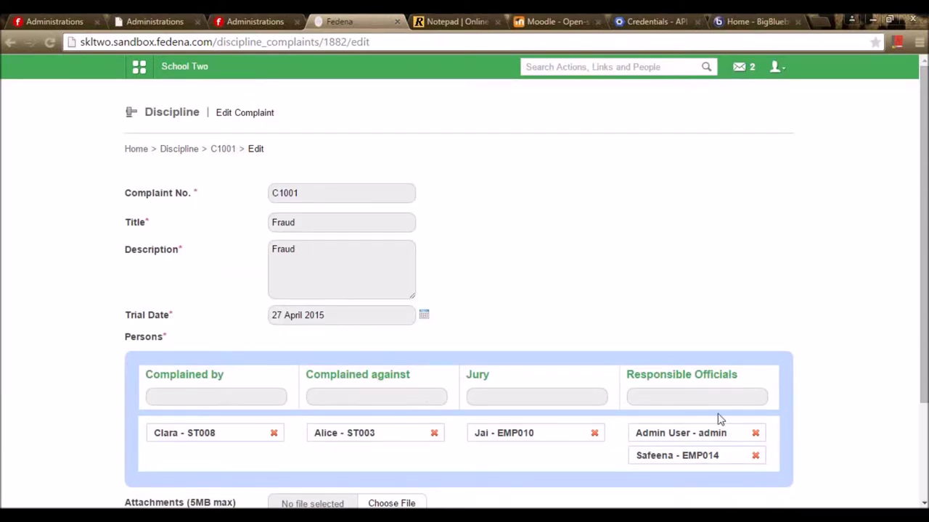
{"action": "scroll", "coordinate": [533, 411], "scroll_direction": "down", "scroll_amount": 1}
{"action": "scroll", "coordinate": [533, 416], "scroll_direction": "down", "scroll_amount": 1}
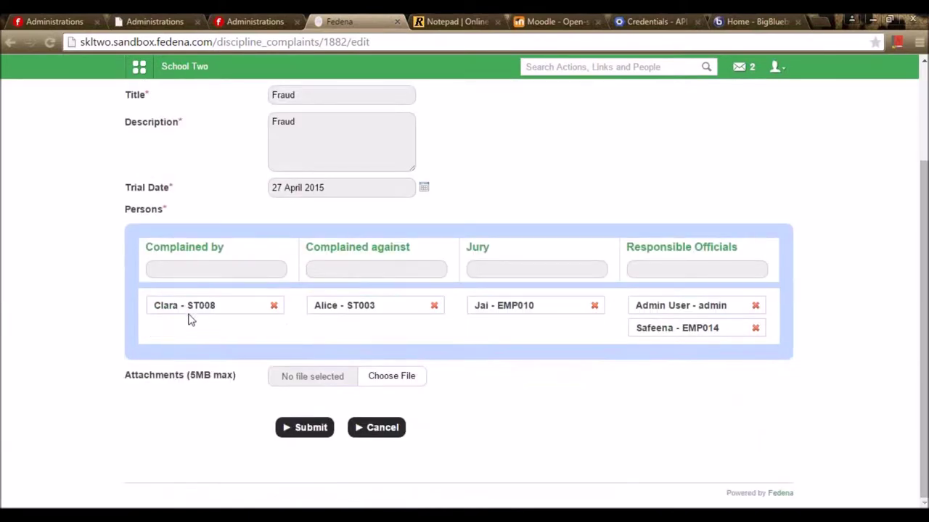
{"action": "left_click", "coordinate": [262, 269]}
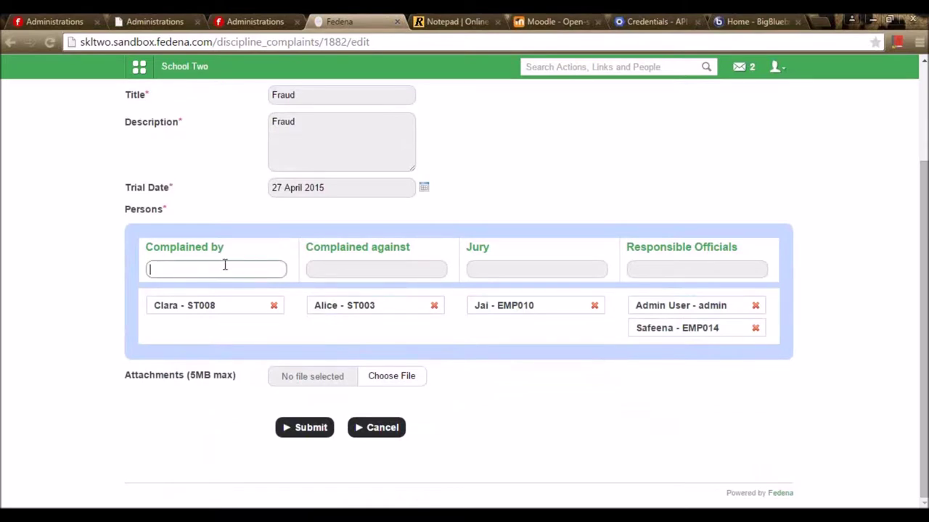
{"action": "type", "text": "Ri"}
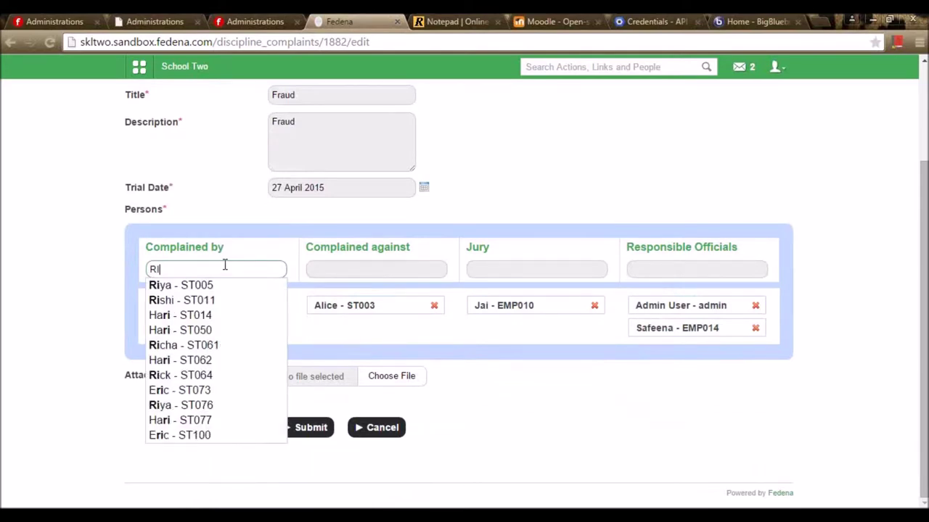
{"action": "key", "text": "BackSpace"}
{"action": "key", "text": "BackSpace"}
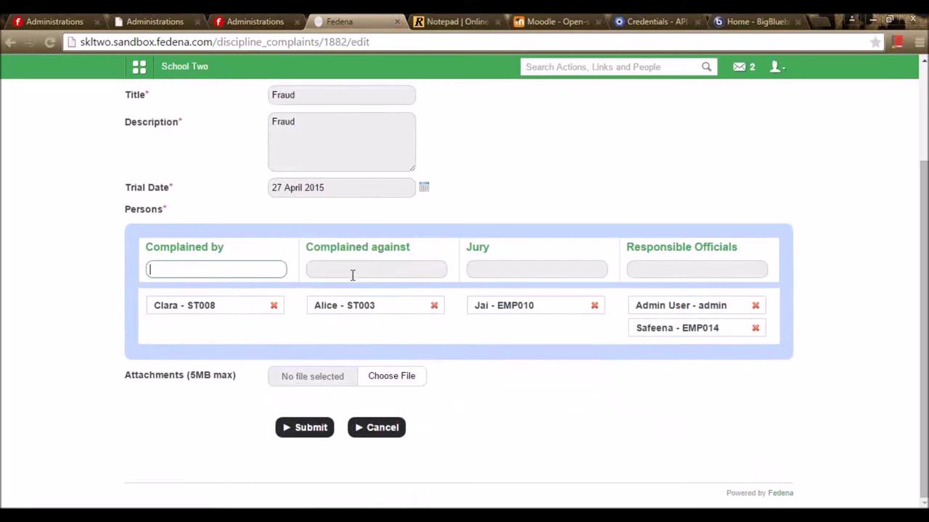
Review the Jury field and submit complaint C1001 with its parties unchanged
{"action": "scroll", "coordinate": [353, 274], "scroll_direction": "up", "scroll_amount": 2}
{"action": "scroll", "coordinate": [349, 276], "scroll_direction": "down", "scroll_amount": 2}
{"action": "left_click", "coordinate": [500, 269]}
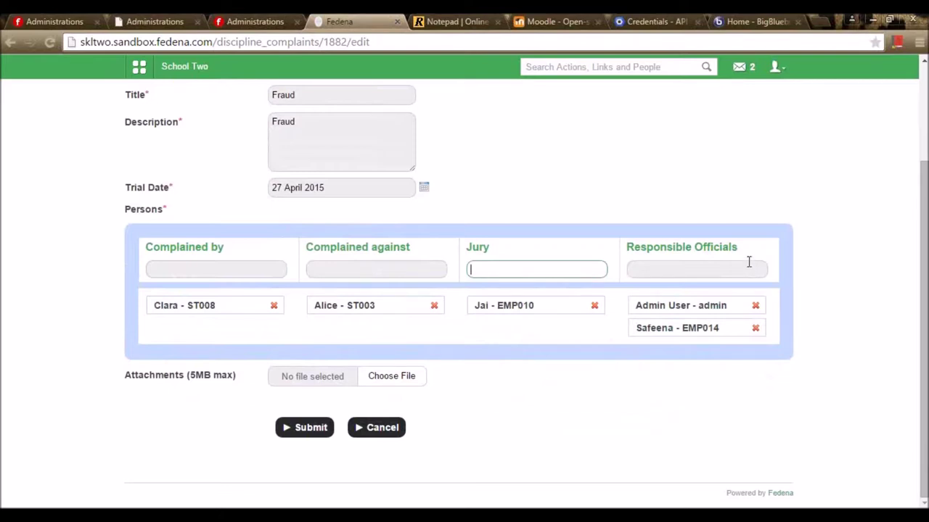
{"action": "scroll", "coordinate": [731, 288], "scroll_direction": "up", "scroll_amount": 1}
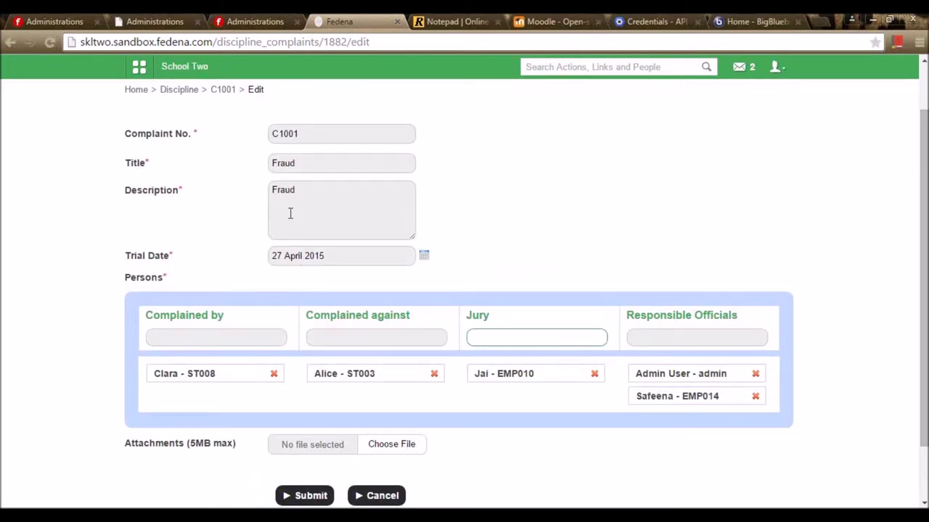
{"action": "scroll", "coordinate": [317, 276], "scroll_direction": "down", "scroll_amount": 1}
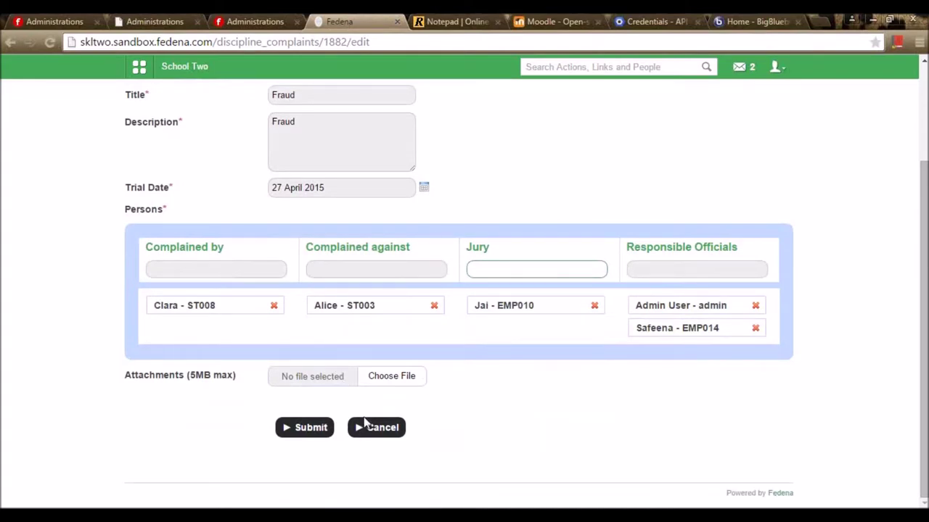
{"action": "left_click", "coordinate": [300, 429]}
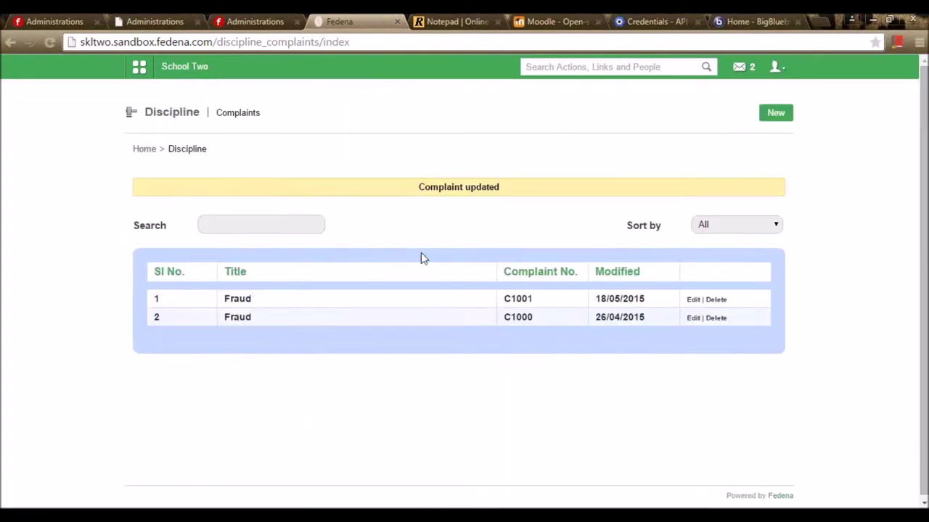
Open complaint C1001 and bring up its Close decision form with Verdict and Comments
{"action": "left_click", "coordinate": [244, 304]}
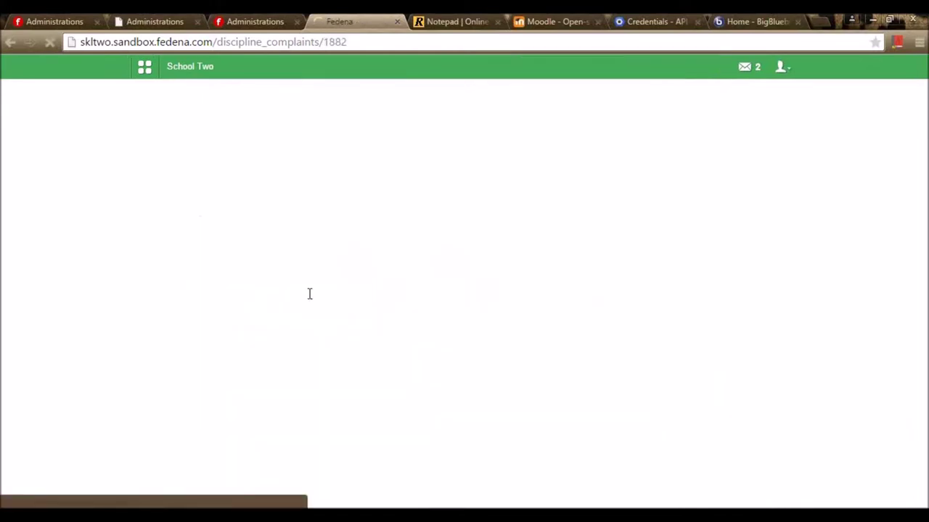
{"action": "scroll", "coordinate": [323, 284], "scroll_direction": "down", "scroll_amount": 2}
{"action": "scroll", "coordinate": [421, 291], "scroll_direction": "up", "scroll_amount": 1}
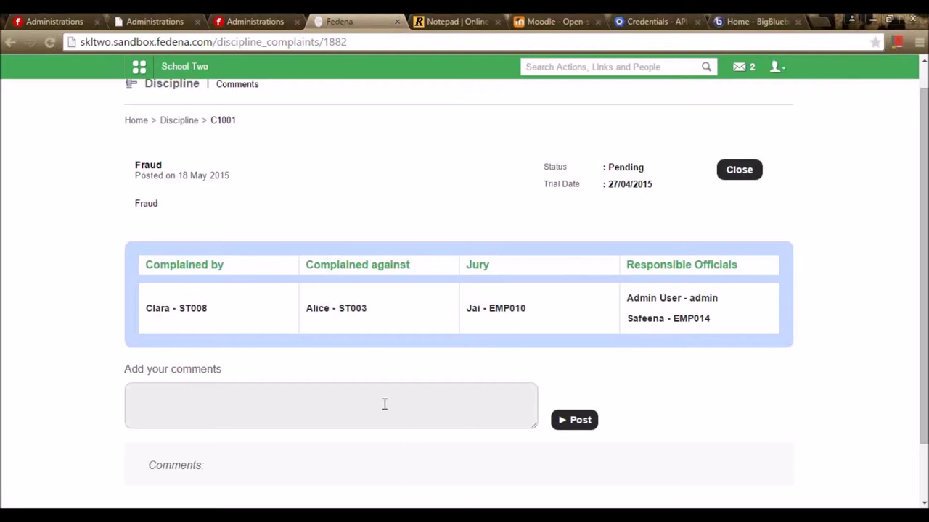
{"action": "left_click", "coordinate": [751, 173]}
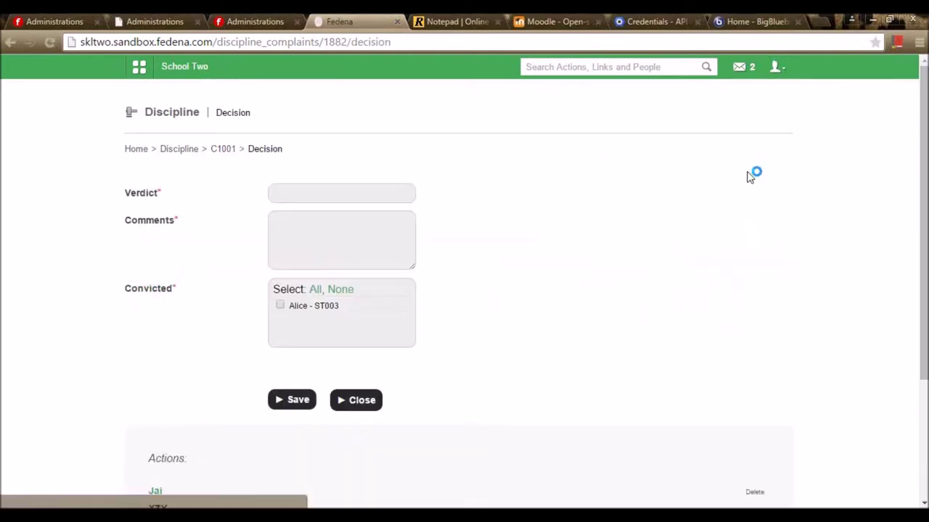
{"action": "left_click", "coordinate": [335, 191]}
{"action": "left_click", "coordinate": [325, 217]}
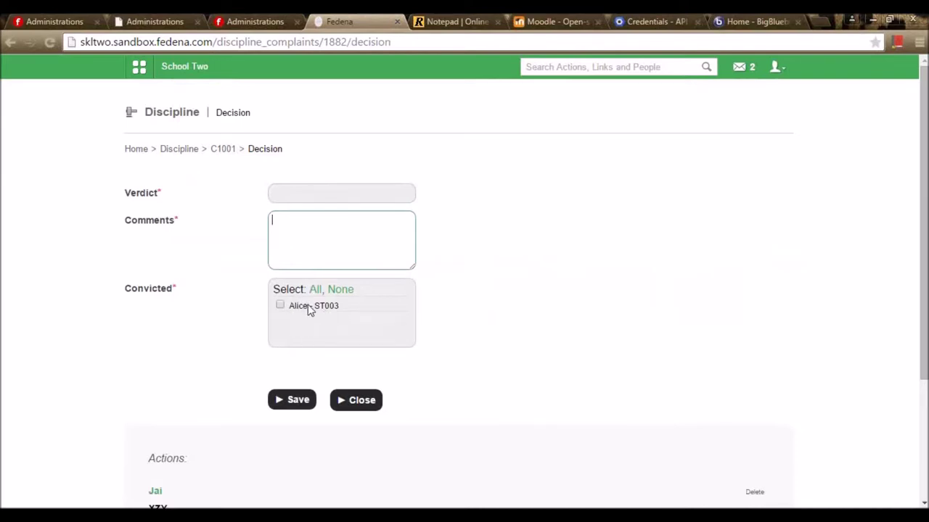
Leave the decision unsaved, return to the C1001 page, and go to the plugin-list notepad
{"action": "scroll", "coordinate": [347, 326], "scroll_direction": "down", "scroll_amount": 2}
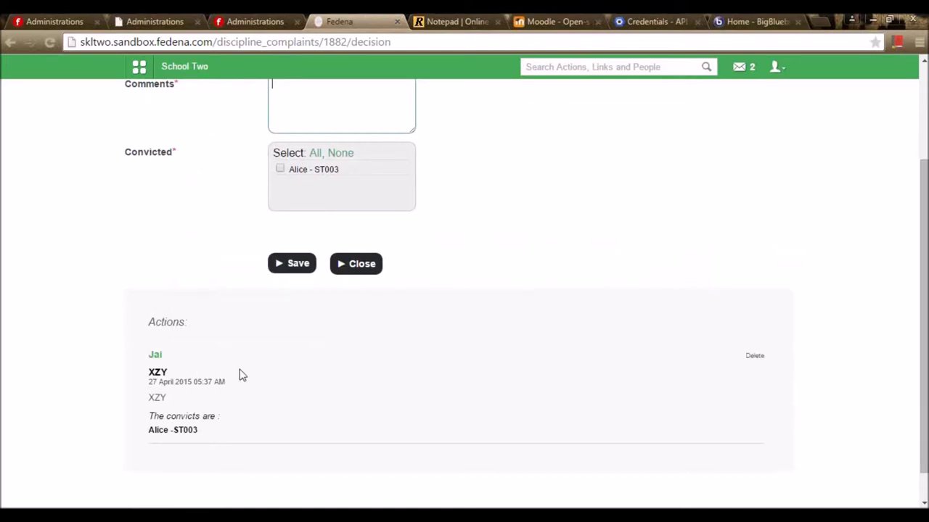
{"action": "scroll", "coordinate": [239, 375], "scroll_direction": "up", "scroll_amount": 2}
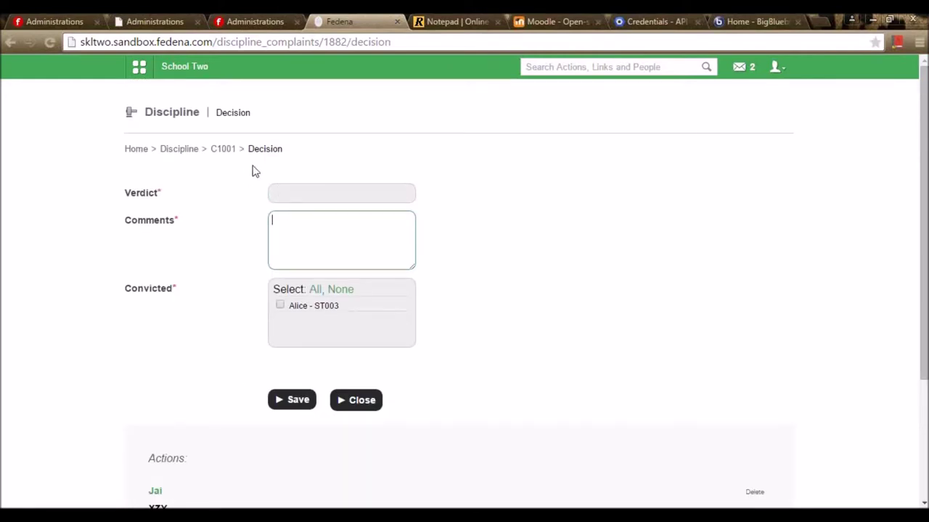
{"action": "left_click", "coordinate": [226, 151]}
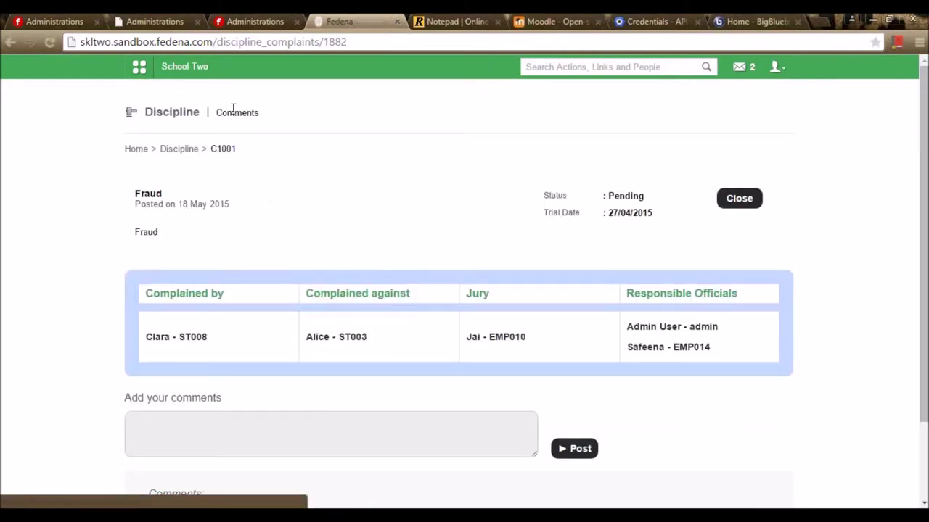
{"action": "left_click", "coordinate": [443, 21]}
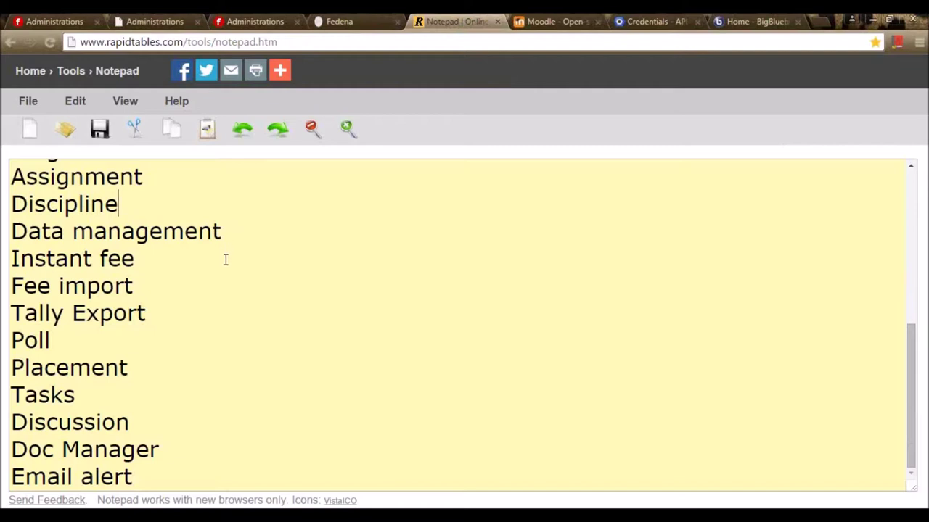
Re-save School A's plugin list unchanged with every plugin enabled, then return to the School Two site
{"action": "left_click", "coordinate": [160, 21]}
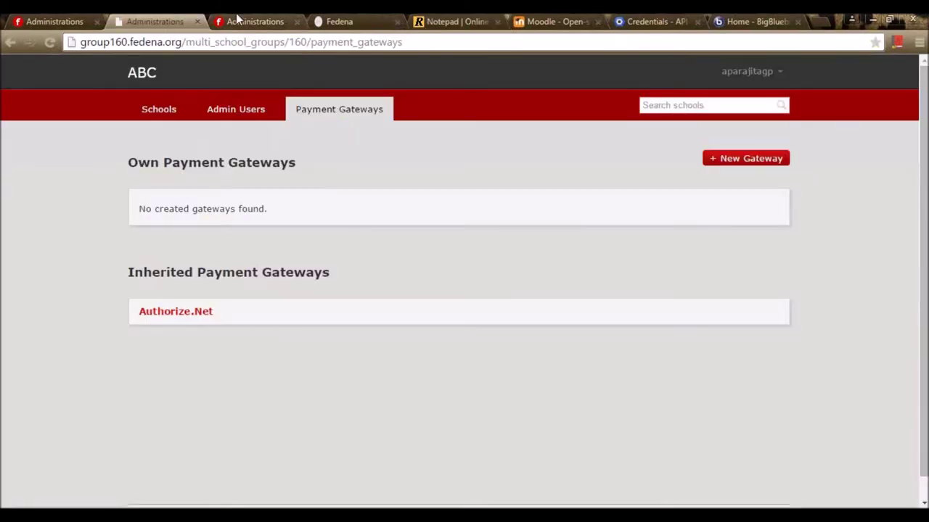
{"action": "left_click", "coordinate": [237, 19]}
{"action": "left_click", "coordinate": [193, 319]}
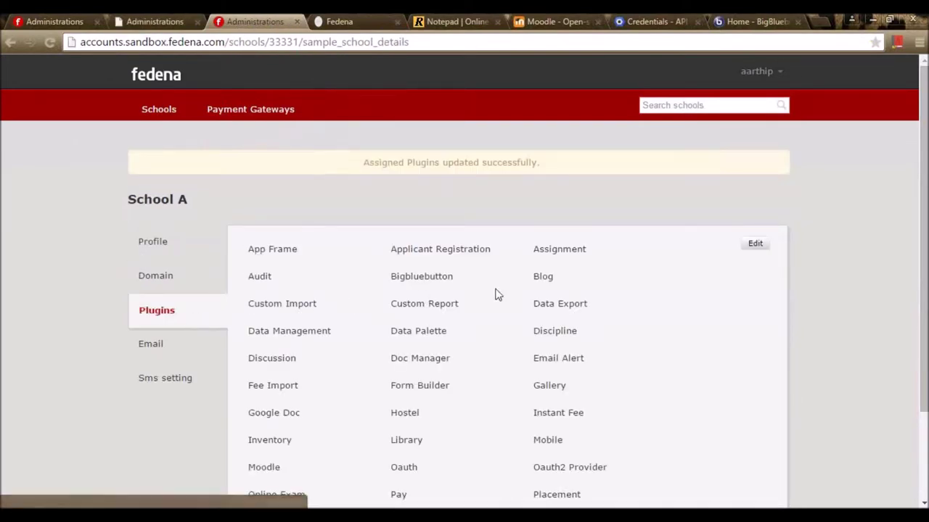
{"action": "left_click", "coordinate": [755, 246]}
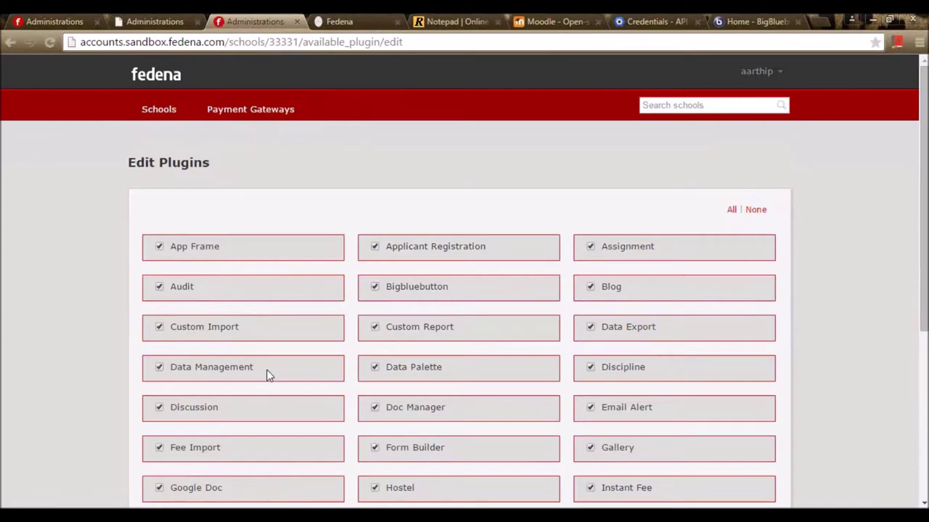
{"action": "scroll", "coordinate": [268, 374], "scroll_direction": "down", "scroll_amount": 3}
{"action": "left_click", "coordinate": [750, 445]}
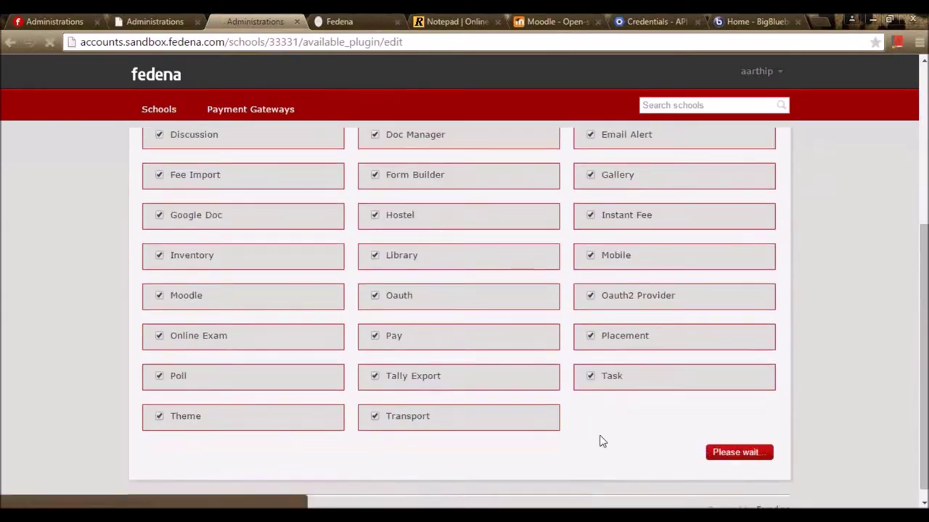
{"action": "left_click", "coordinate": [361, 22]}
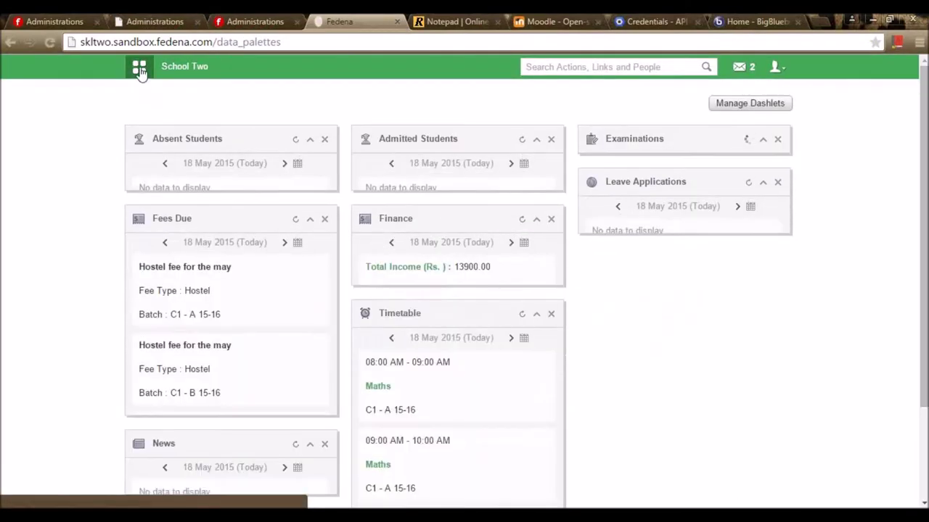
From the quick links' Data and Reports section, open Data Management and edit Personal Records
{"action": "left_click", "coordinate": [140, 67]}
{"action": "left_click", "coordinate": [247, 99]}
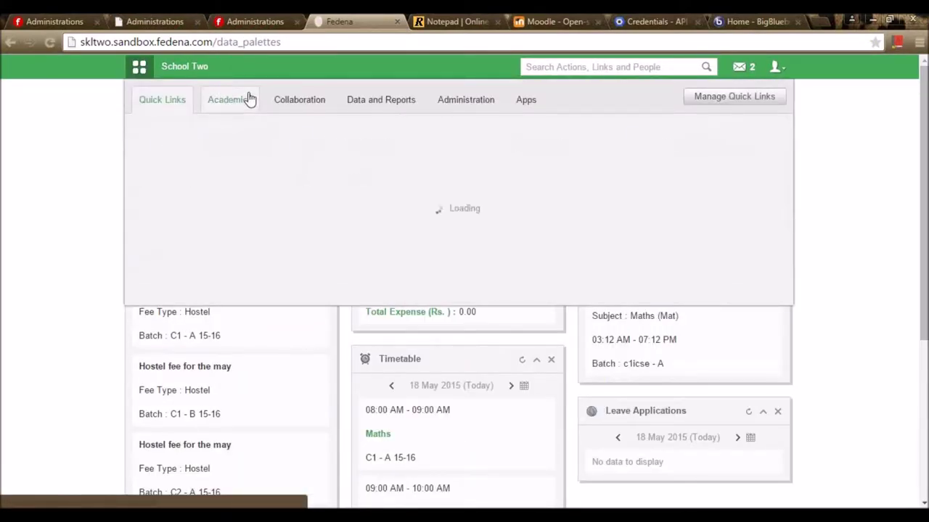
{"action": "left_click", "coordinate": [309, 98]}
{"action": "left_click", "coordinate": [381, 99]}
{"action": "left_click", "coordinate": [670, 143]}
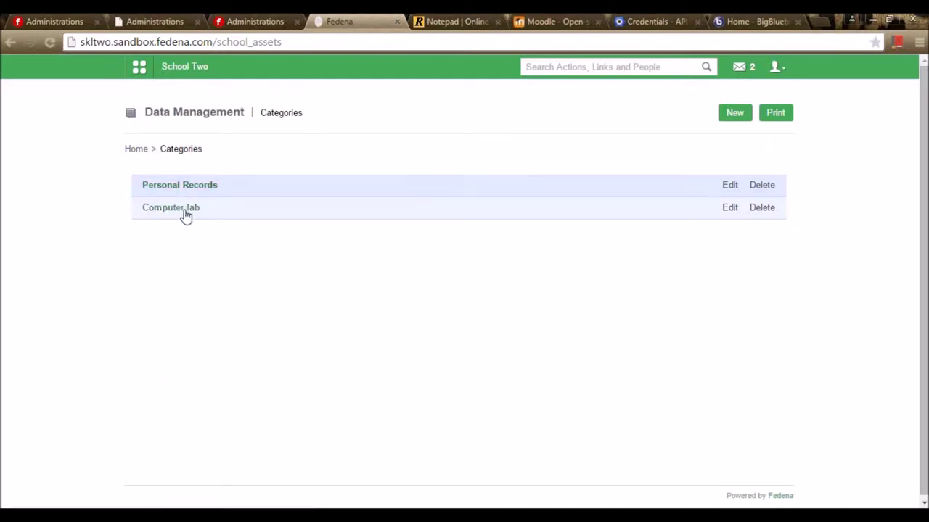
{"action": "left_click", "coordinate": [732, 187]}
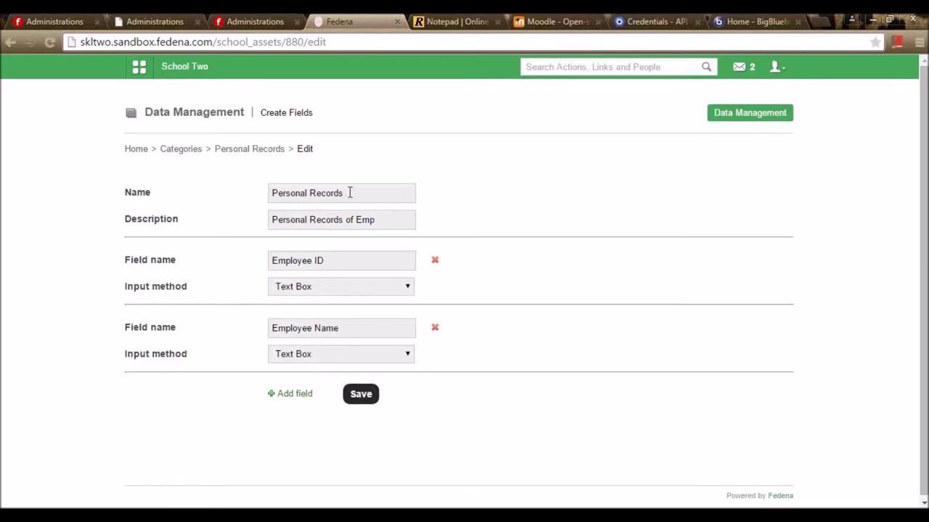
{"action": "left_click", "coordinate": [348, 193]}
Review the Personal Records name, description and Employee ID field, keeping Text Box as its input method
{"action": "key", "text": "ctrl+a"}
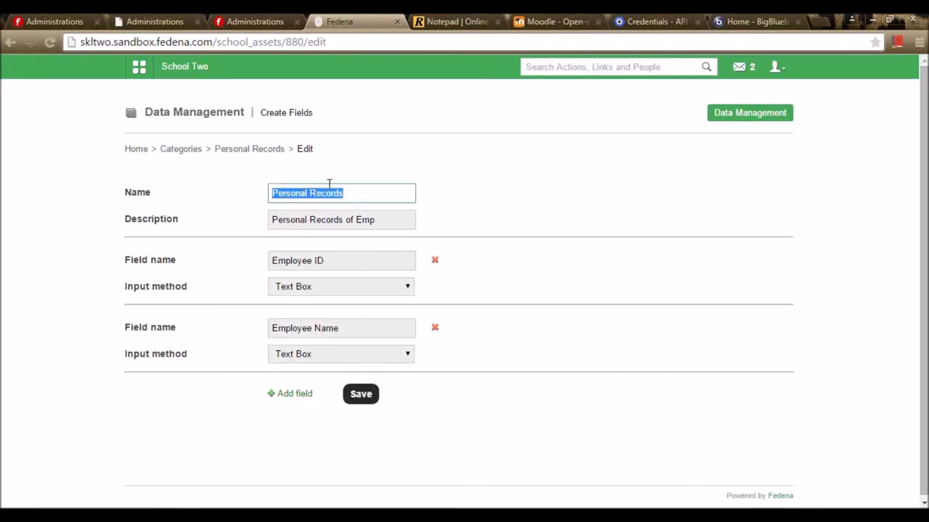
{"action": "left_click", "coordinate": [350, 193]}
{"action": "left_click", "coordinate": [462, 206]}
{"action": "left_click", "coordinate": [410, 220]}
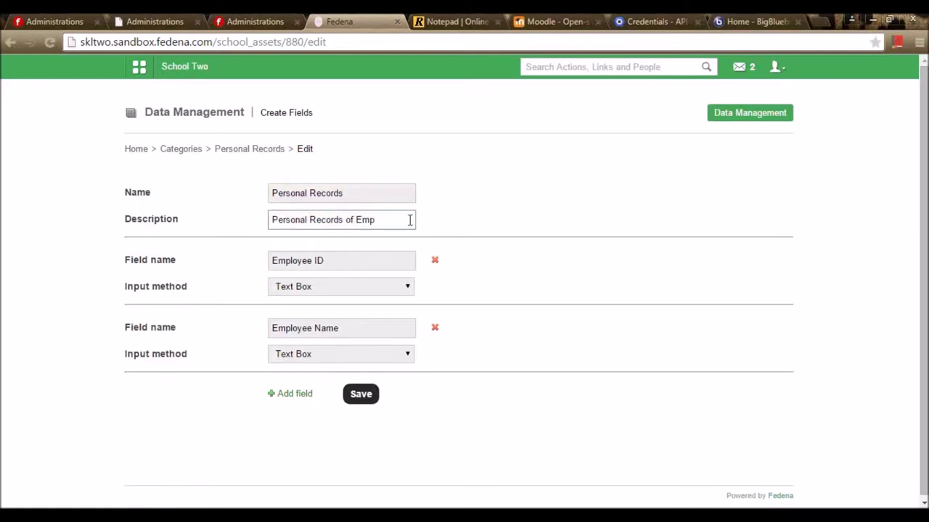
{"action": "left_click", "coordinate": [346, 266]}
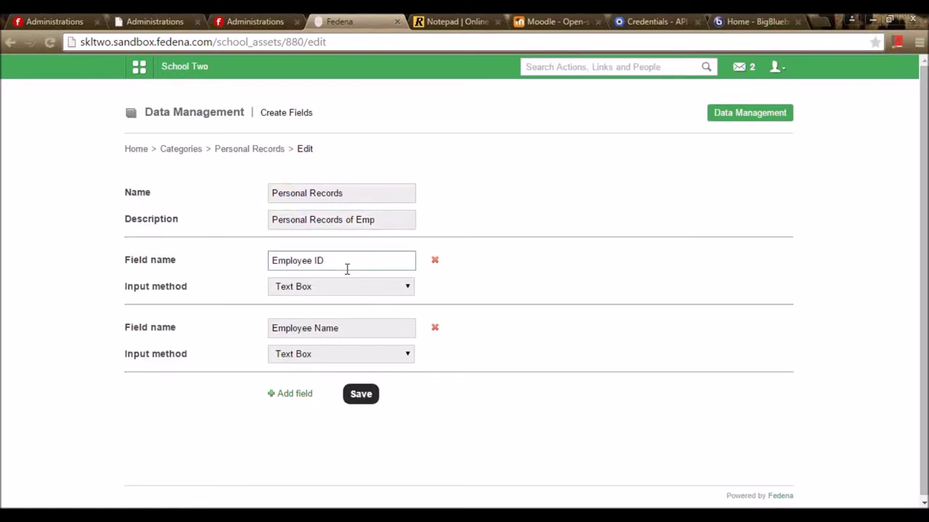
{"action": "left_click", "coordinate": [336, 288]}
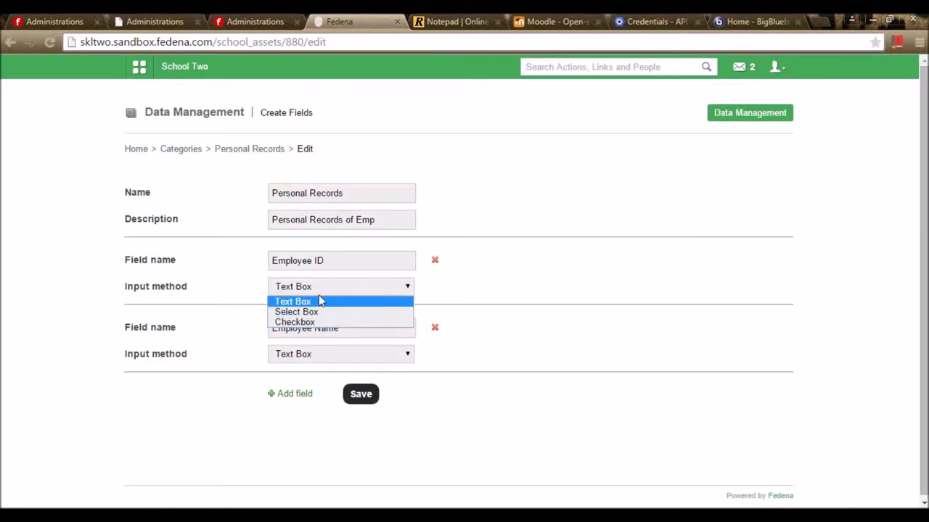
{"action": "left_click", "coordinate": [356, 255]}
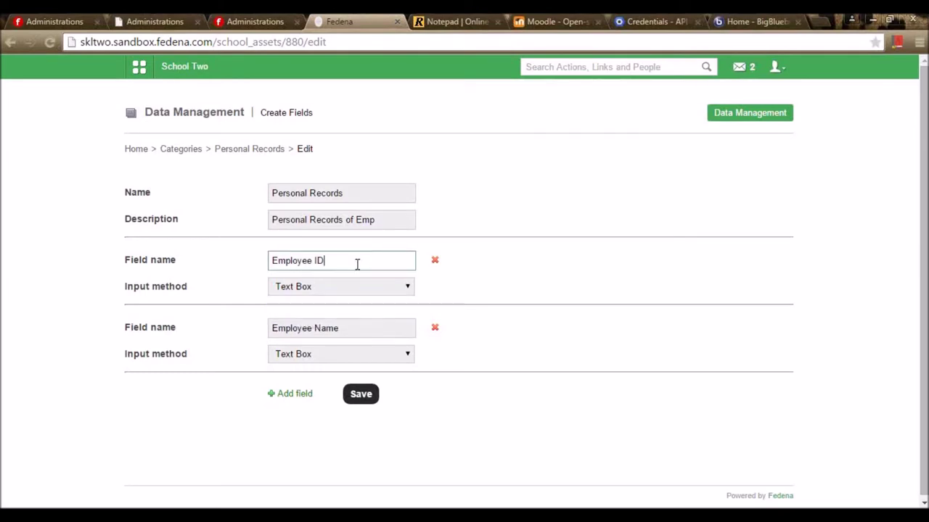
{"action": "left_click", "coordinate": [346, 292]}
{"action": "left_click", "coordinate": [338, 301]}
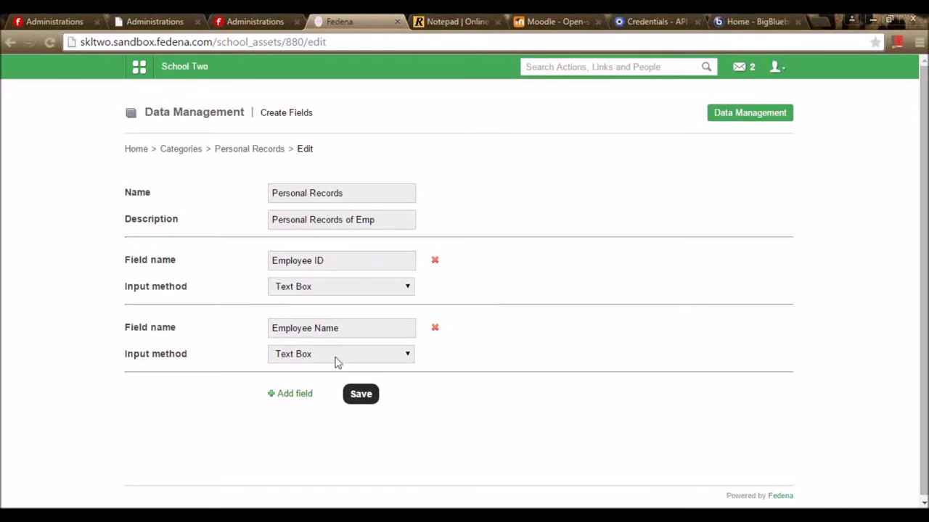
Add a 'Date of joining' Text Box field to Personal Records and save the category
{"action": "left_click", "coordinate": [304, 398]}
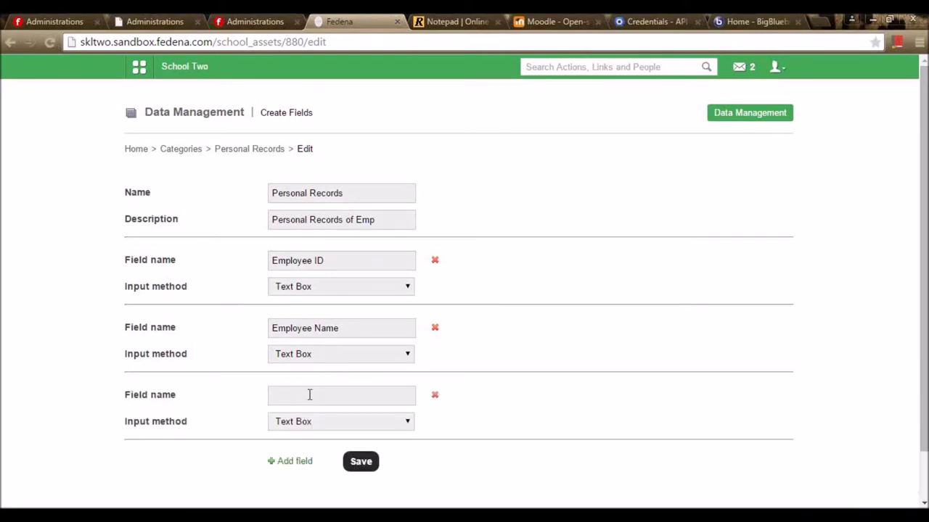
{"action": "left_click", "coordinate": [309, 394]}
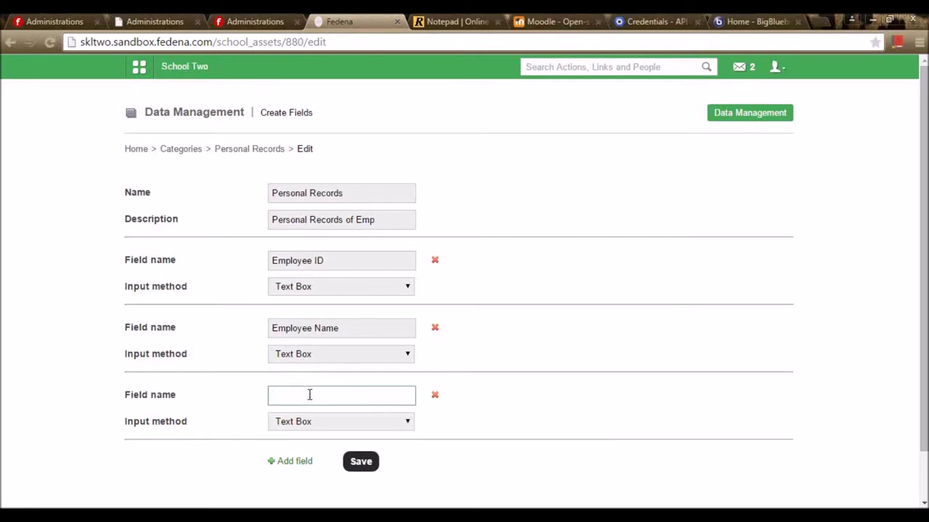
{"action": "type", "text": "DA"}
{"action": "type", "text": "t e"}
{"action": "type", "text": "e "}
{"action": "type", "text": "of jo"}
{"action": "type", "text": "ining"}
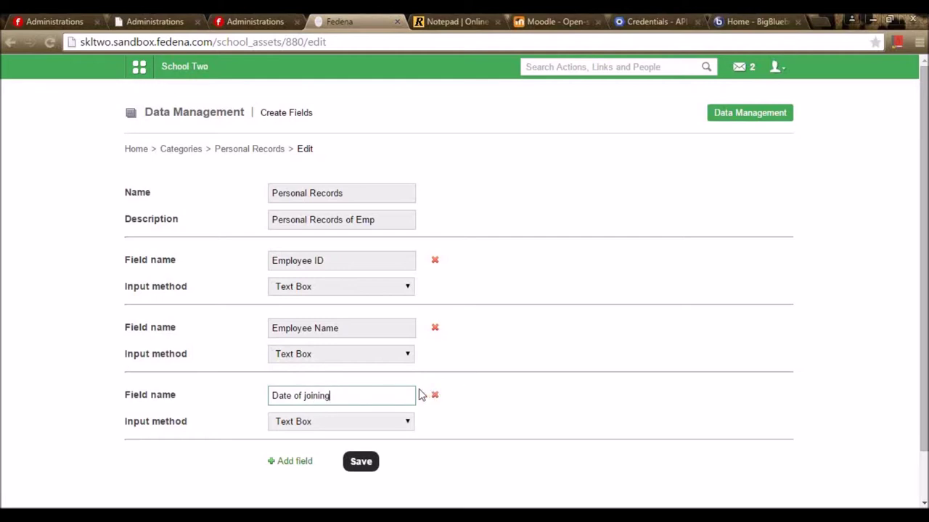
{"action": "left_click", "coordinate": [387, 425]}
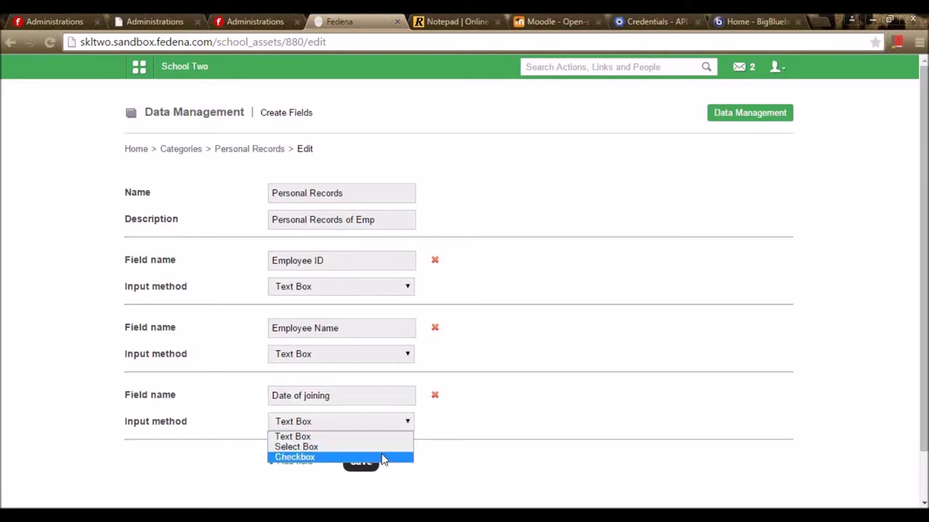
{"action": "left_click", "coordinate": [377, 439]}
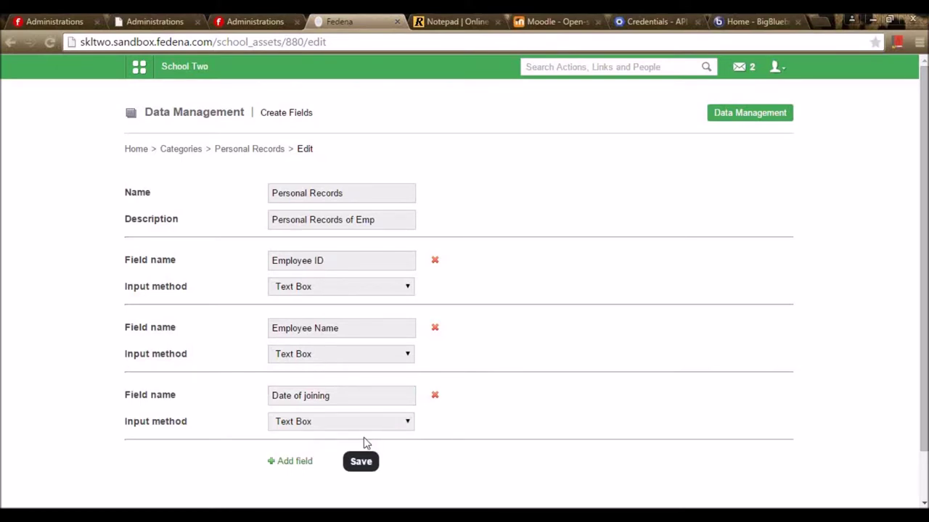
{"action": "left_click", "coordinate": [367, 462]}
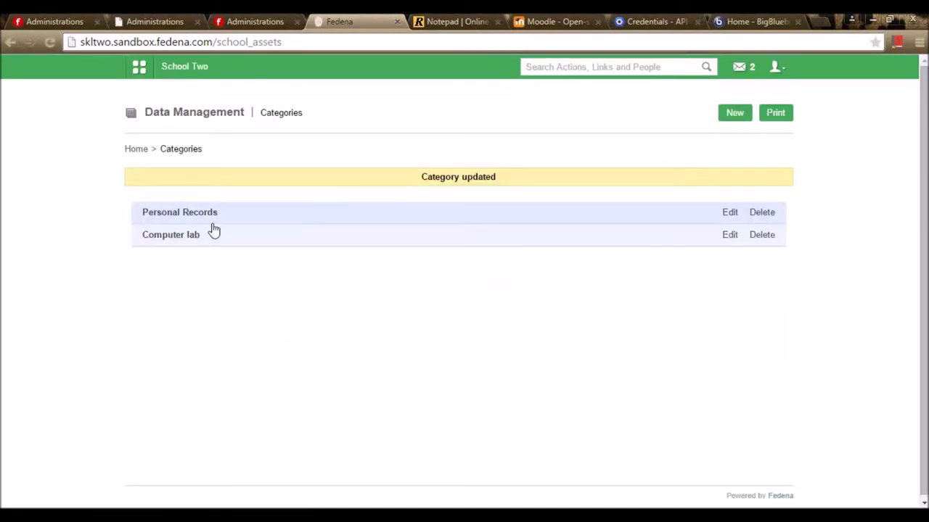
{"action": "left_click", "coordinate": [199, 215]}
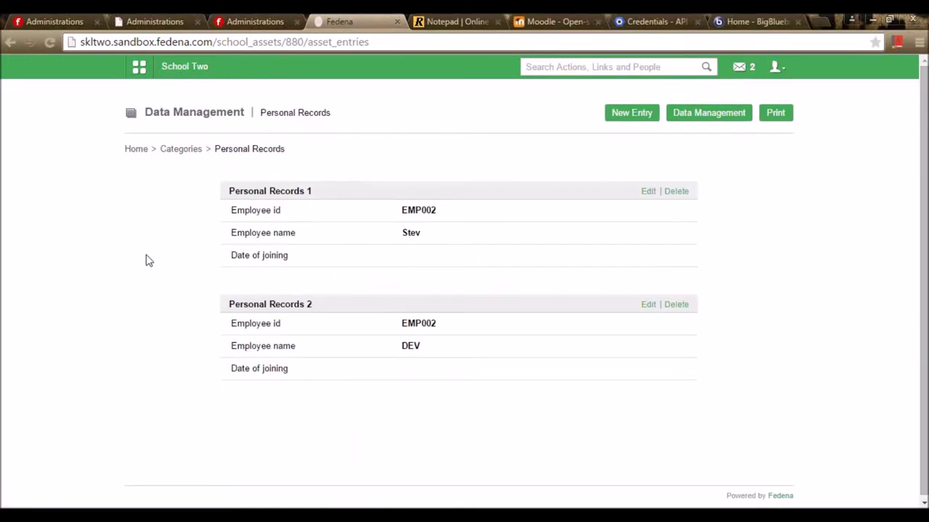
{"action": "left_click", "coordinate": [623, 120]}
{"action": "left_click", "coordinate": [647, 118]}
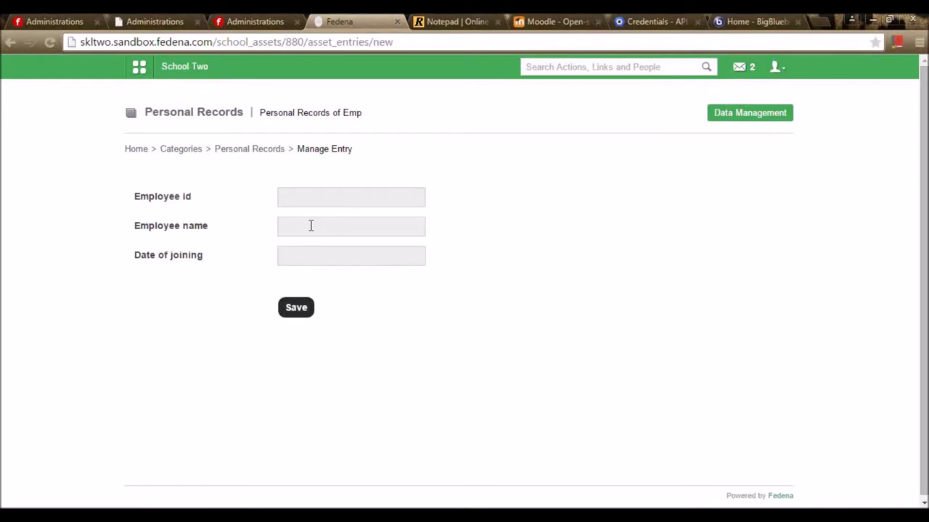
{"action": "left_click", "coordinate": [333, 198]}
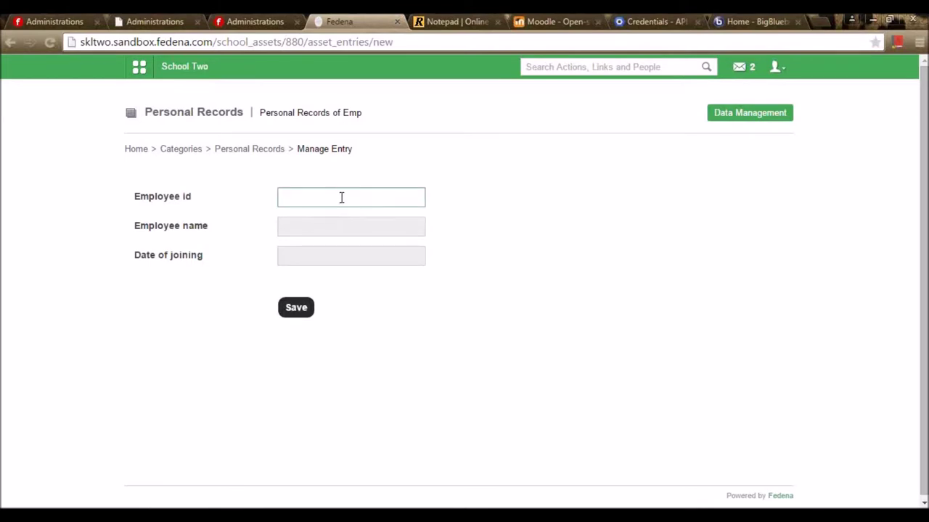
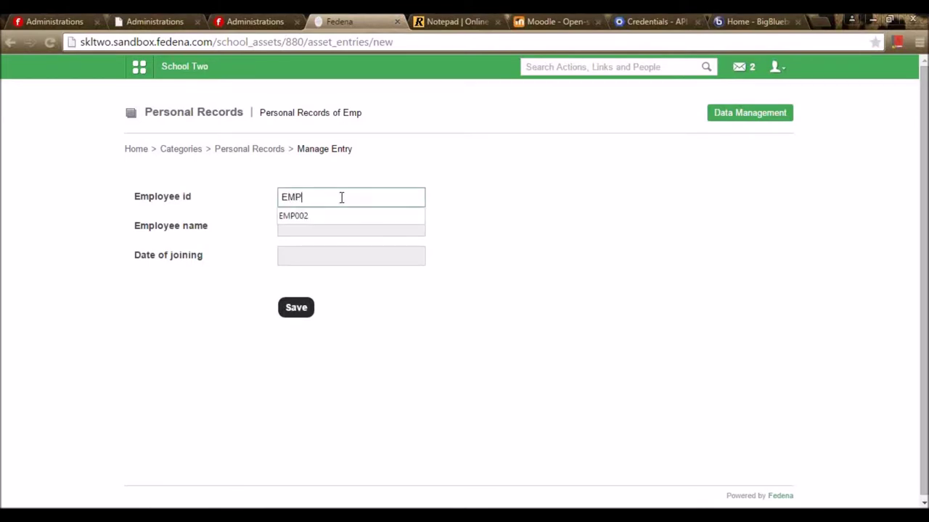
{"action": "key", "text": "Tab"}
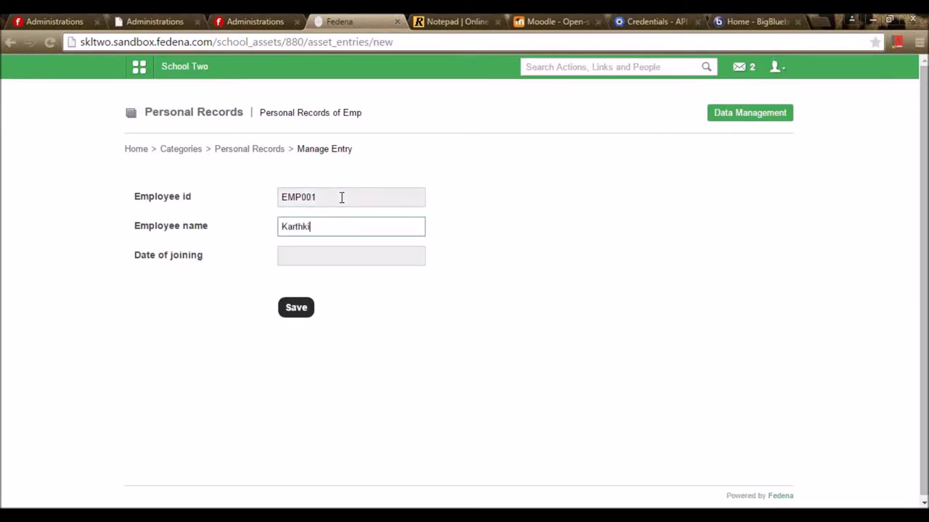
{"action": "key", "text": "Tab"}
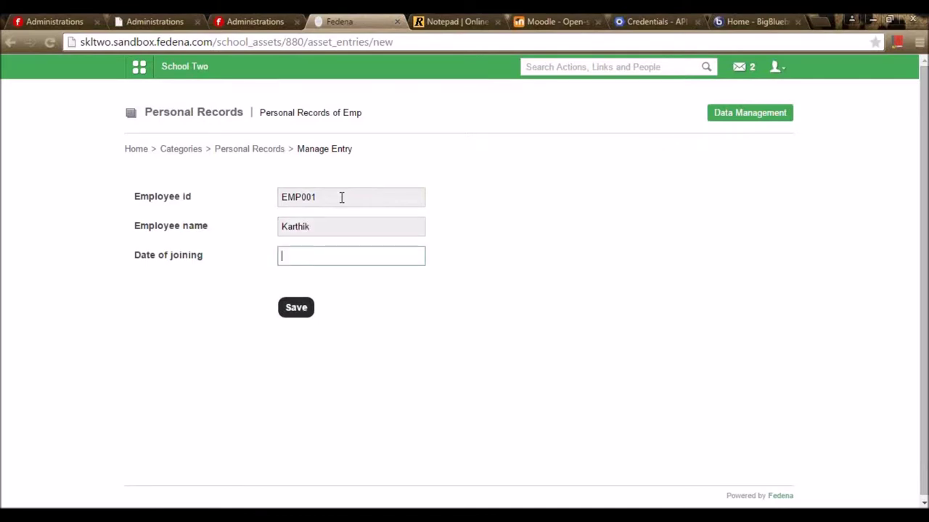
{"action": "type", "text": "12/12/12"}
{"action": "left_click", "coordinate": [301, 312]}
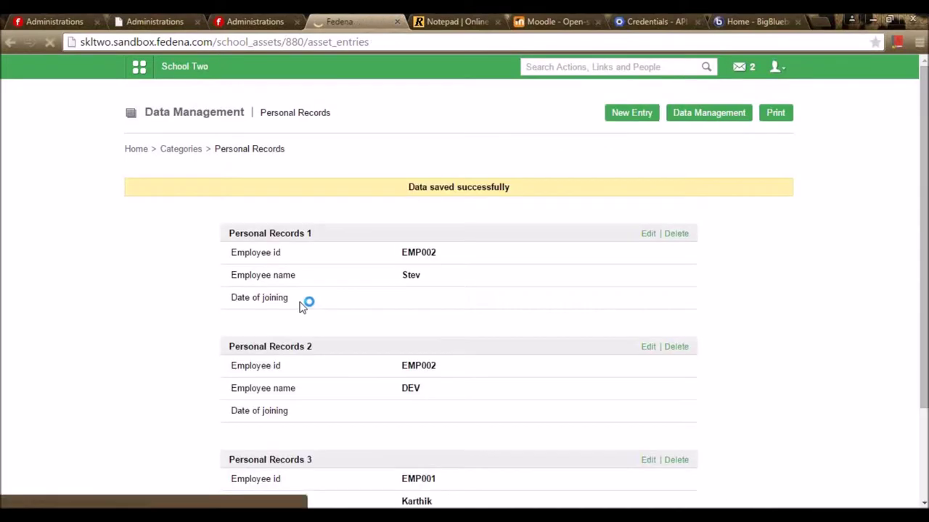
{"action": "scroll", "coordinate": [357, 261], "scroll_direction": "down", "scroll_amount": 2}
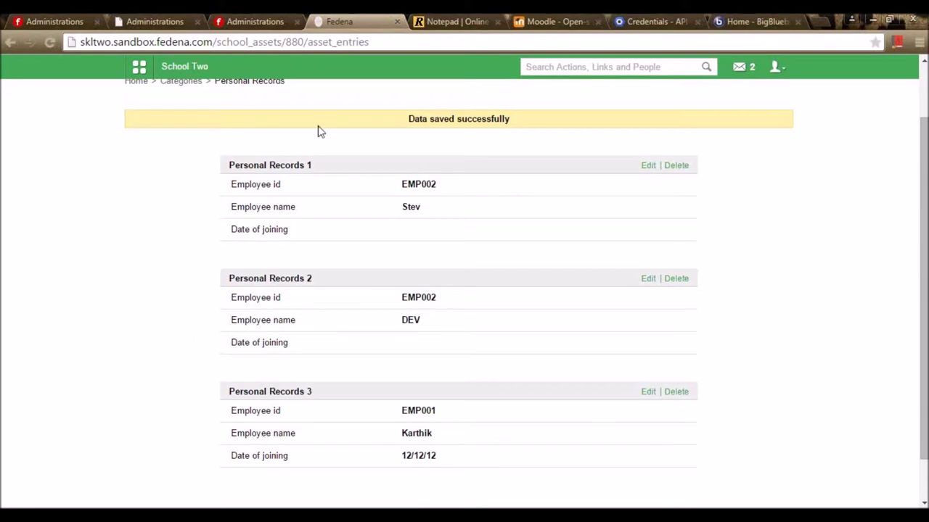
{"action": "scroll", "coordinate": [345, 232], "scroll_direction": "up", "scroll_amount": 1}
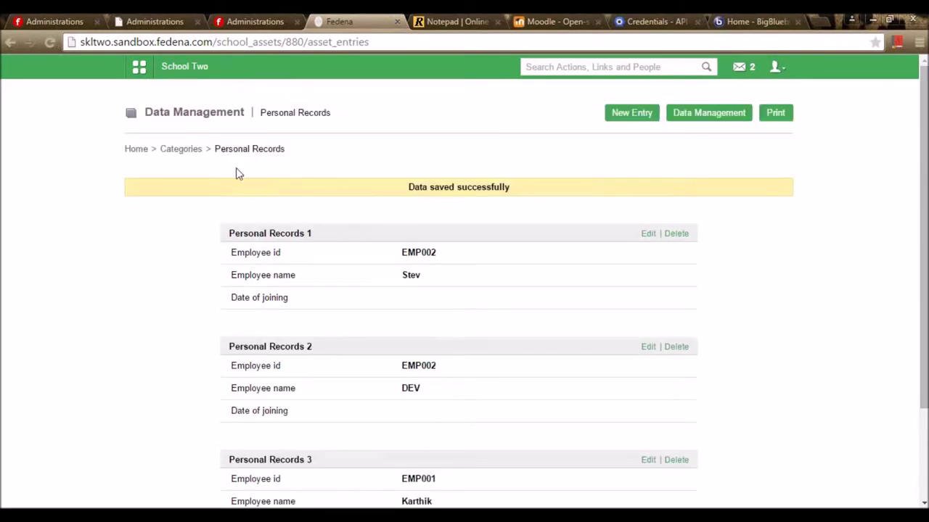
{"action": "left_click", "coordinate": [181, 158]}
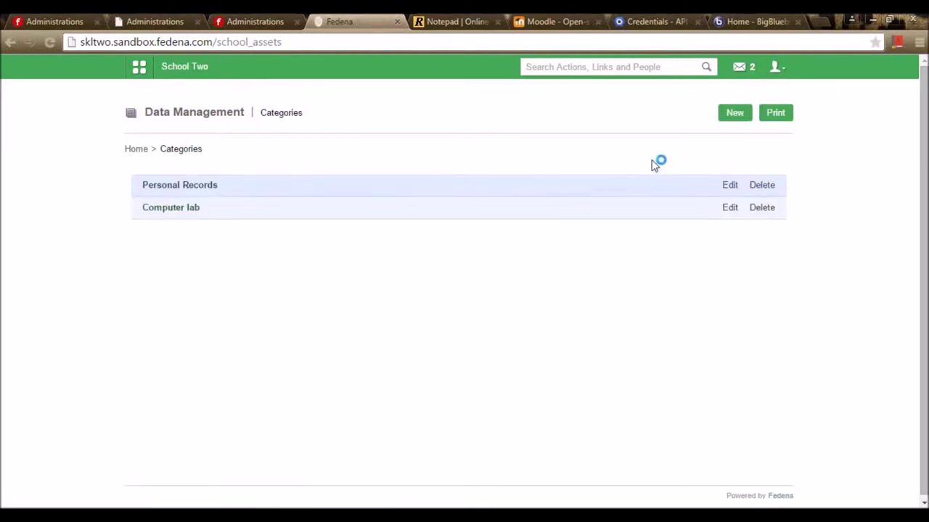
{"action": "left_click", "coordinate": [168, 212]}
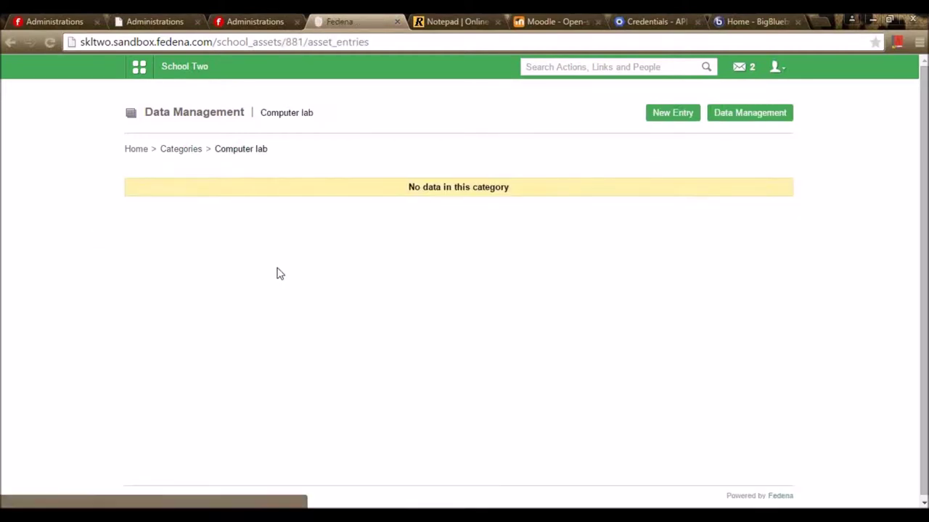
{"action": "left_click", "coordinate": [191, 153]}
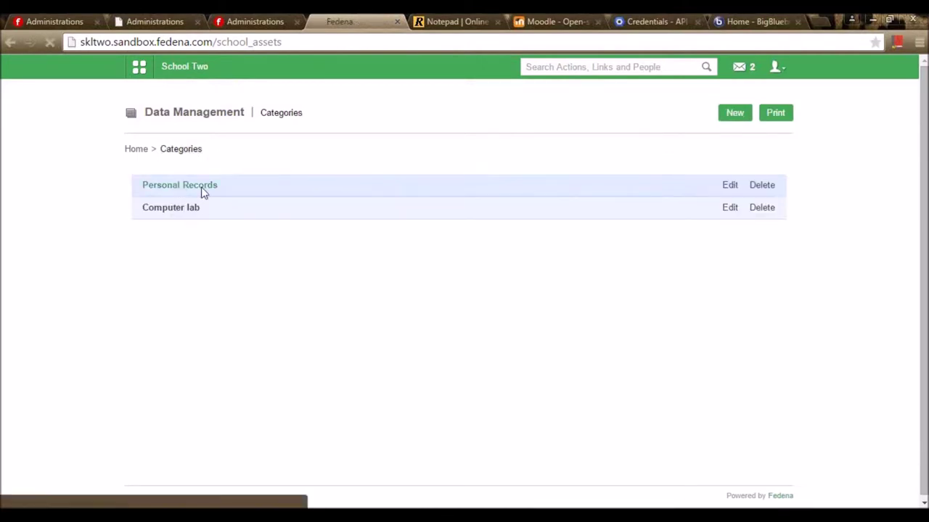
{"action": "left_click", "coordinate": [197, 187]}
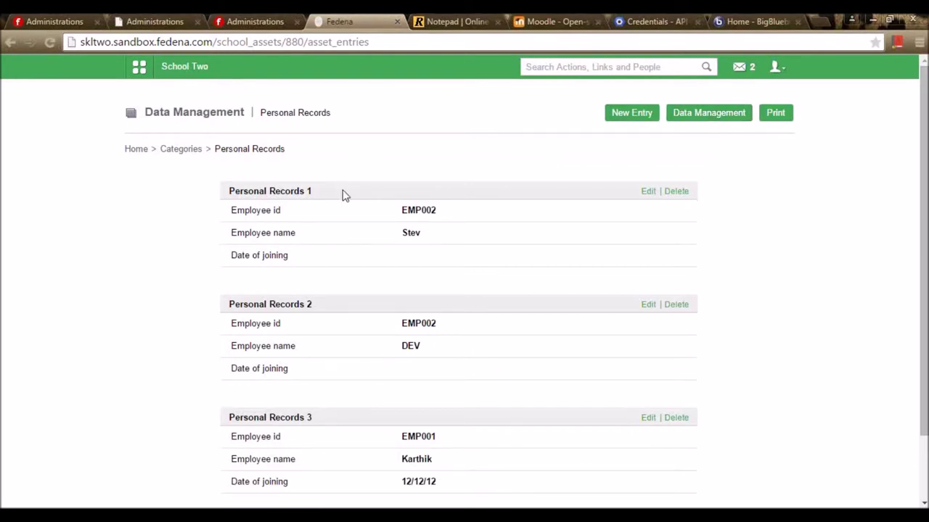
{"action": "scroll", "coordinate": [343, 194], "scroll_direction": "down", "scroll_amount": 2}
{"action": "scroll", "coordinate": [203, 154], "scroll_direction": "up", "scroll_amount": 2}
{"action": "scroll", "coordinate": [319, 420], "scroll_direction": "down", "scroll_amount": 2}
{"action": "scroll", "coordinate": [336, 440], "scroll_direction": "up", "scroll_amount": 2}
{"action": "left_click", "coordinate": [473, 20]}
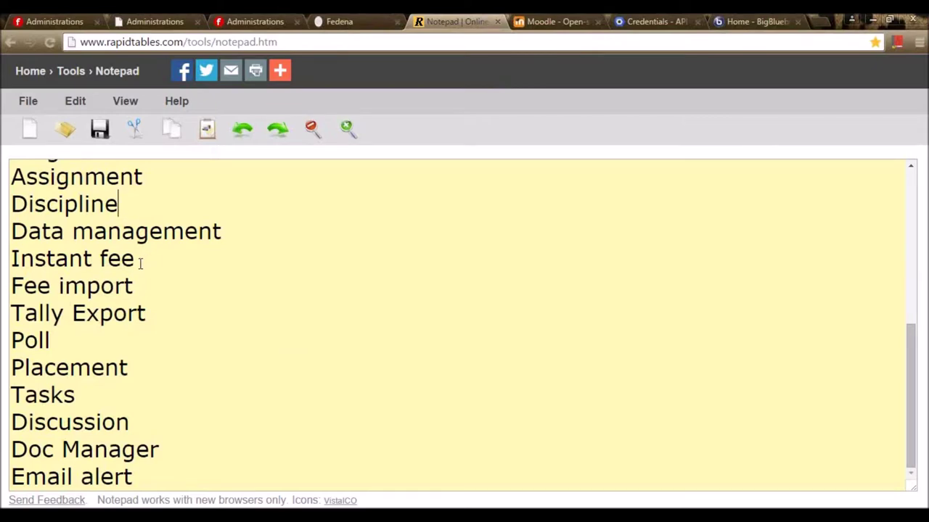
{"action": "left_click", "coordinate": [352, 21]}
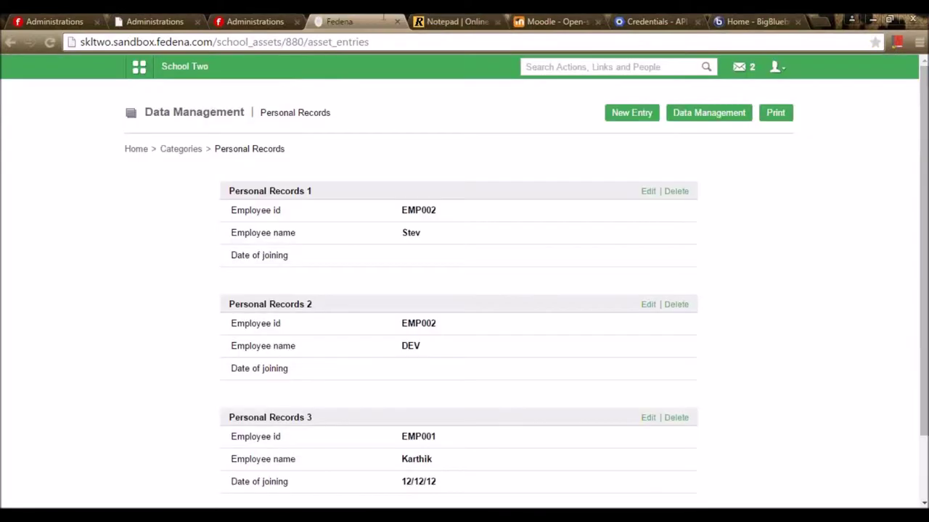
Re-save School A's plugin selection in the Administrations page and return to the School Two dashboard
{"action": "left_click", "coordinate": [202, 66]}
{"action": "left_click", "coordinate": [246, 21]}
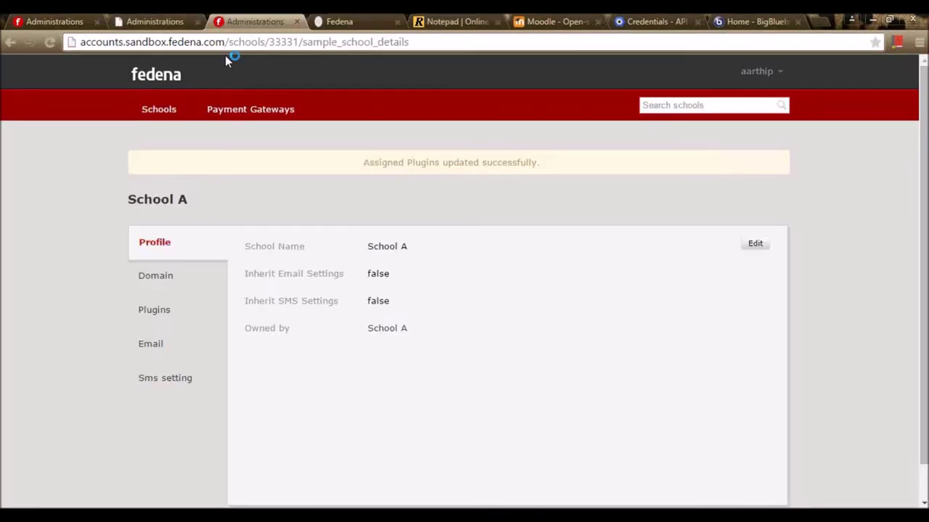
{"action": "left_click", "coordinate": [155, 312]}
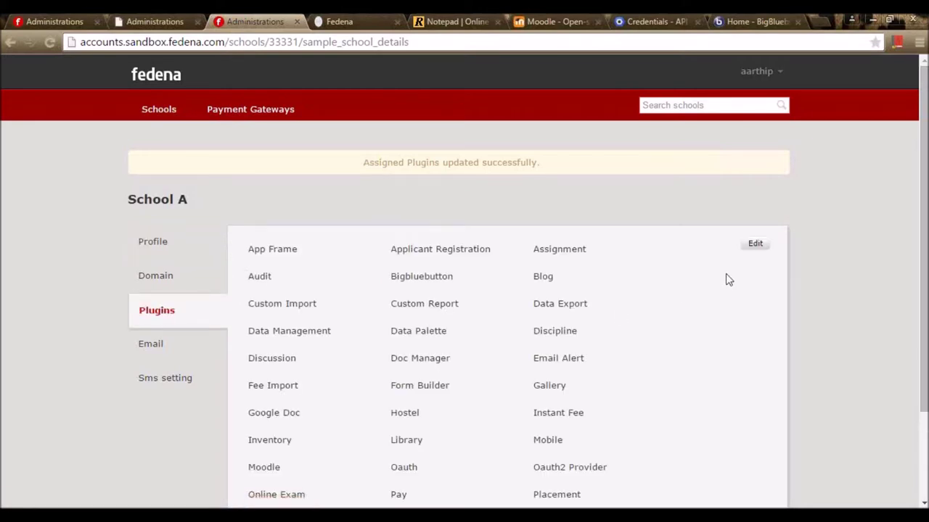
{"action": "left_click", "coordinate": [758, 251]}
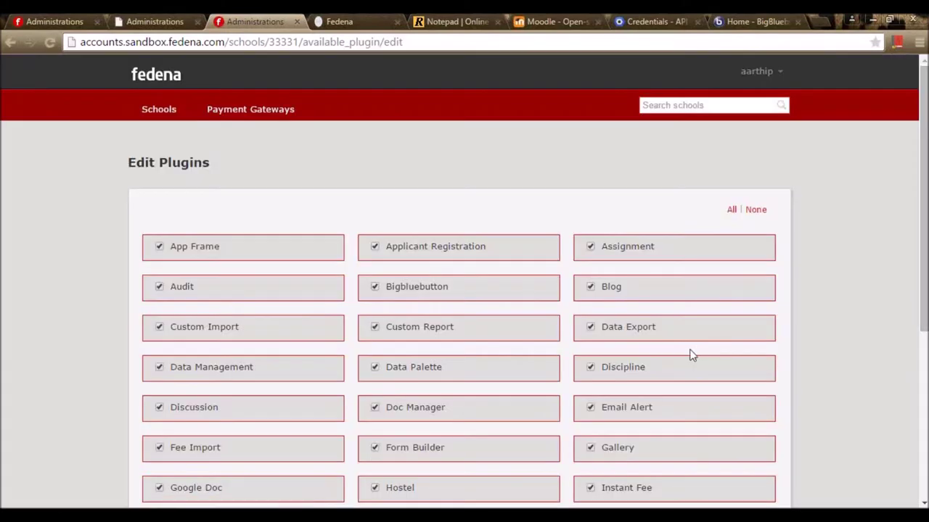
{"action": "scroll", "coordinate": [690, 355], "scroll_direction": "down", "scroll_amount": 2}
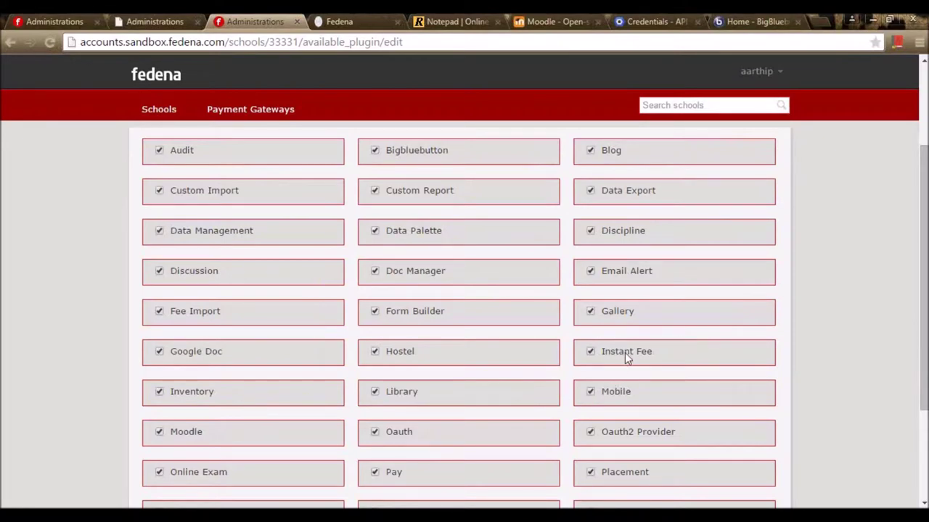
{"action": "scroll", "coordinate": [625, 353], "scroll_direction": "down", "scroll_amount": 3}
{"action": "left_click", "coordinate": [759, 440]}
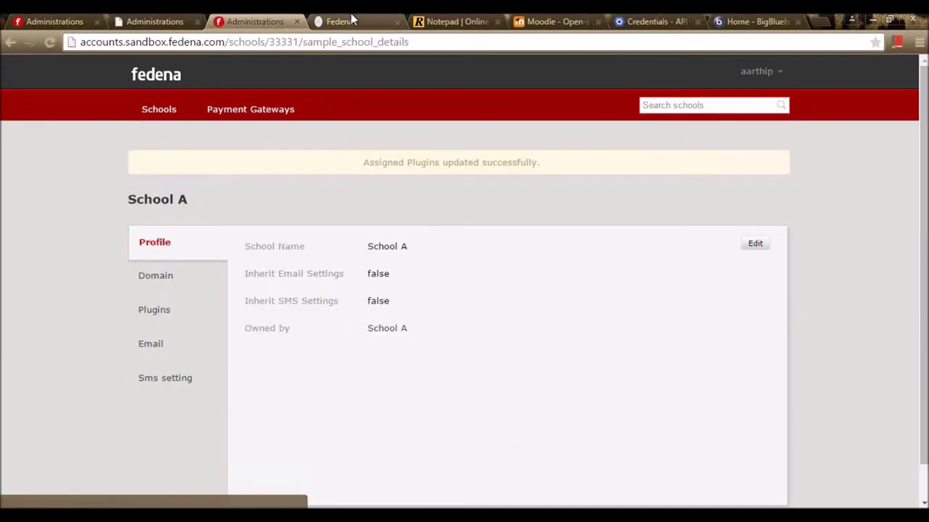
{"action": "left_click", "coordinate": [352, 19]}
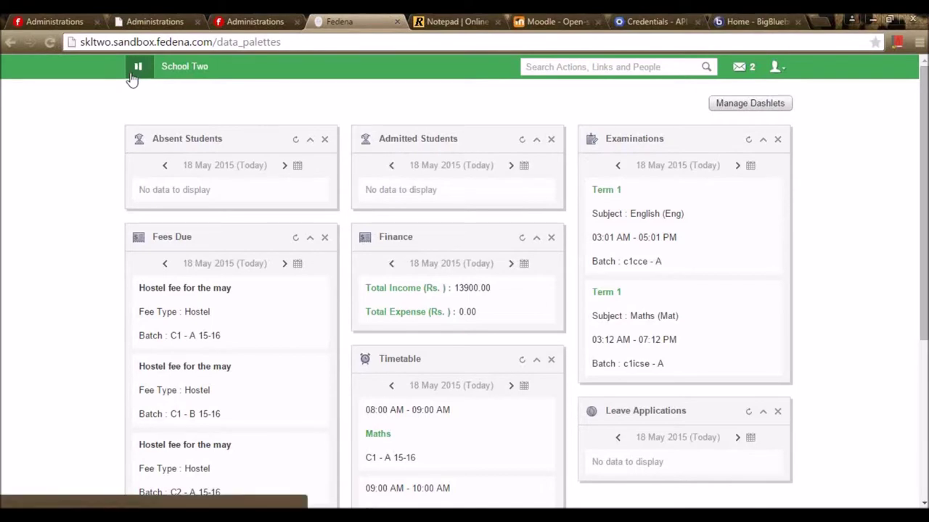
{"action": "left_click", "coordinate": [133, 74]}
Go to Finance > Fees > Instant Fees and list the Monthly fee and admission fee categories
{"action": "left_click", "coordinate": [473, 111]}
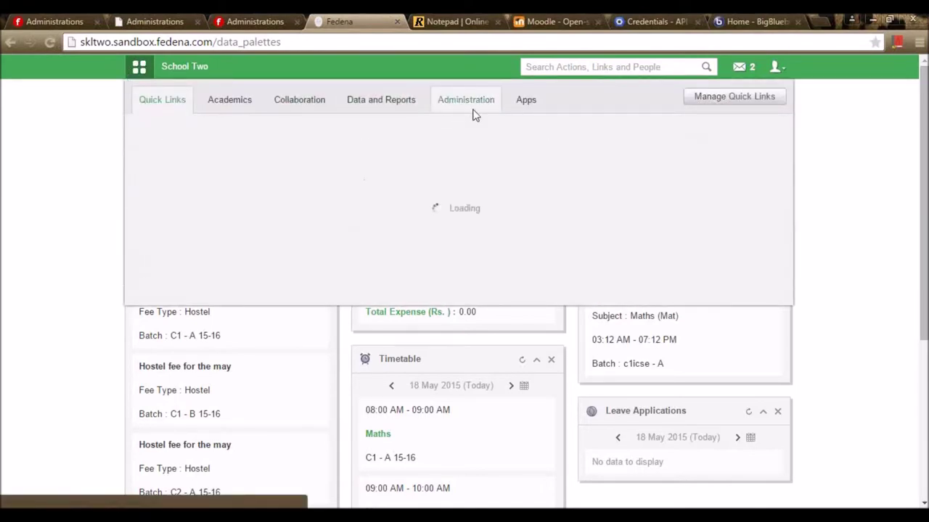
{"action": "left_click", "coordinate": [169, 144]}
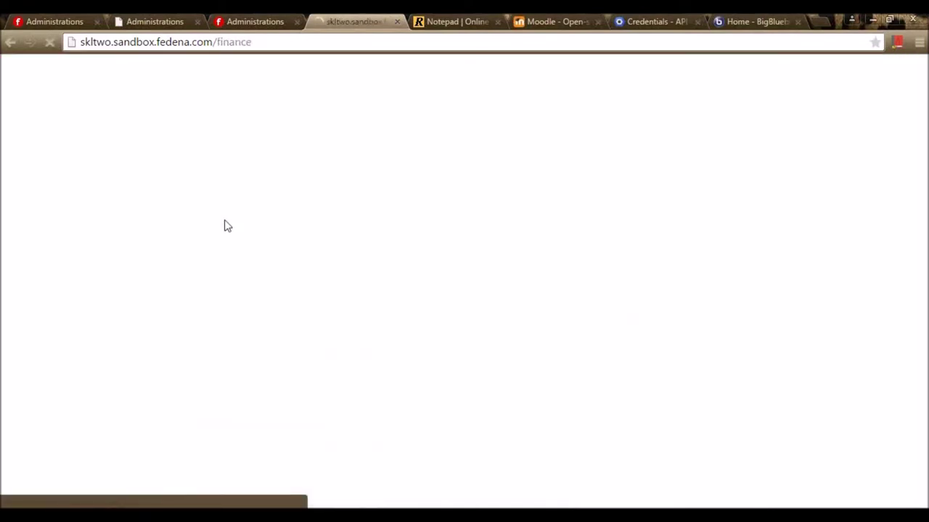
{"action": "left_click", "coordinate": [246, 198]}
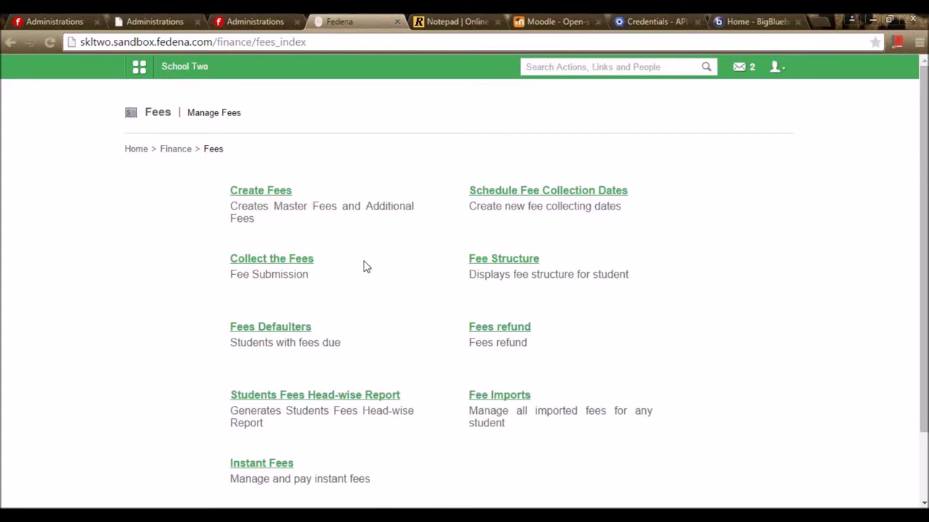
{"action": "left_click", "coordinate": [255, 463]}
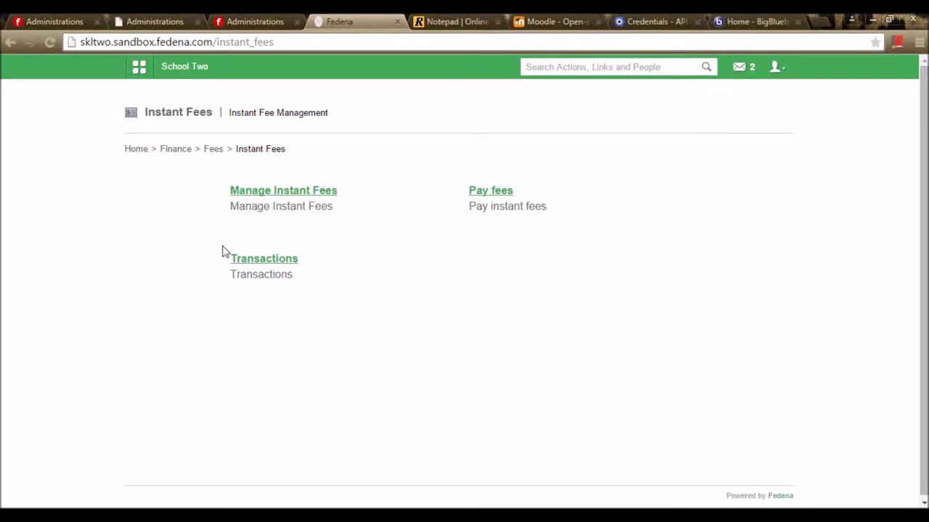
{"action": "left_click", "coordinate": [305, 191]}
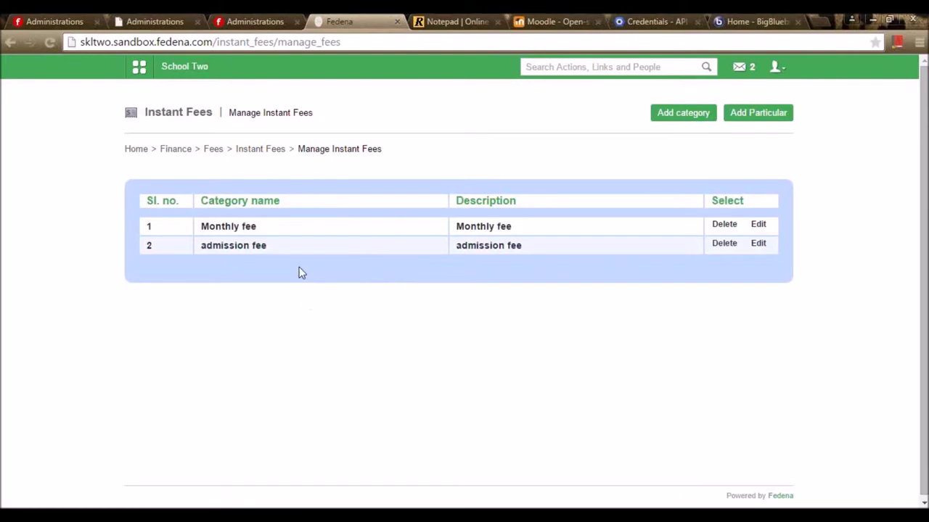
Open the Monthly fee category's particulars, after briefly starting and abandoning a new fee category
{"action": "left_click", "coordinate": [240, 228]}
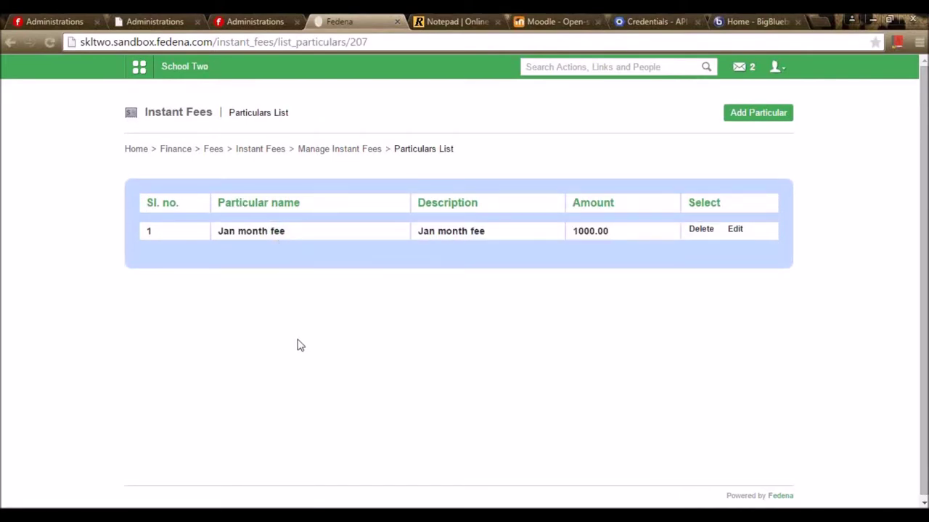
{"action": "key", "text": "alt+Left"}
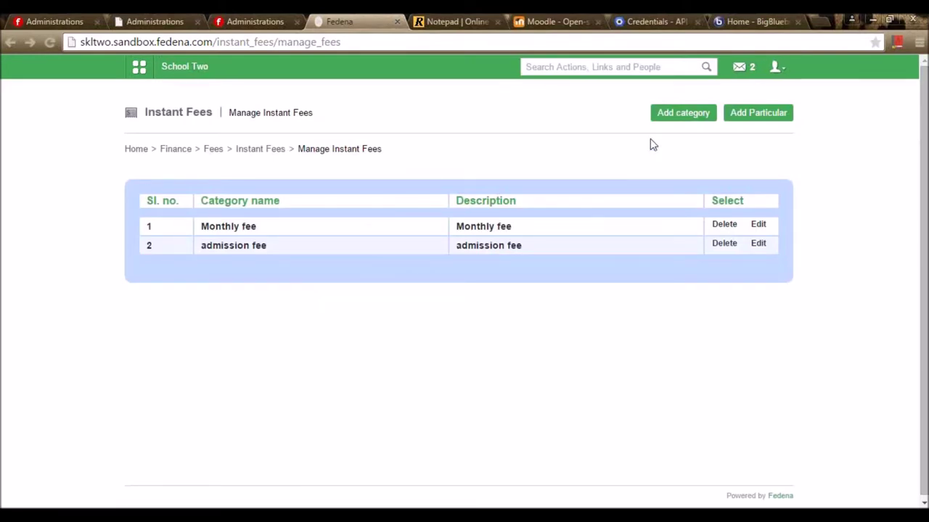
{"action": "left_click", "coordinate": [678, 116]}
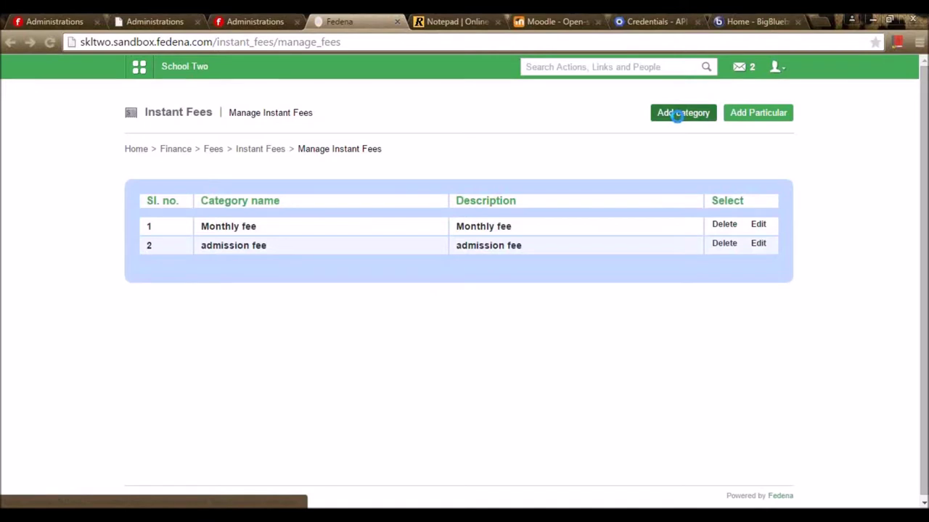
{"action": "key", "text": "alt+Left"}
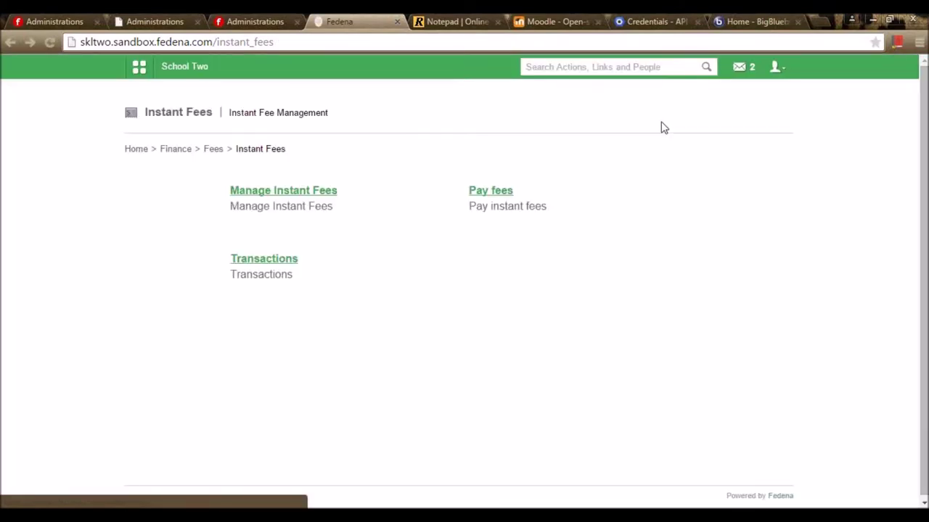
{"action": "left_click", "coordinate": [320, 192]}
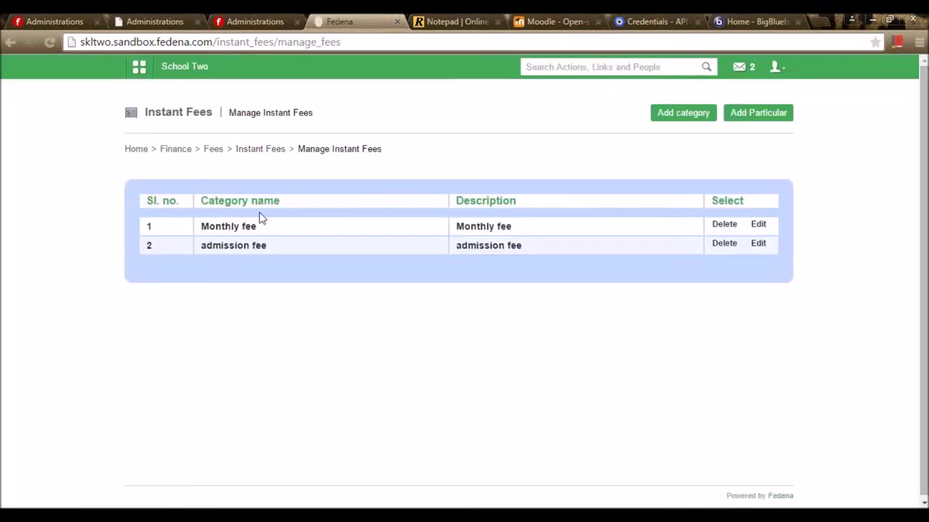
{"action": "left_click", "coordinate": [257, 221]}
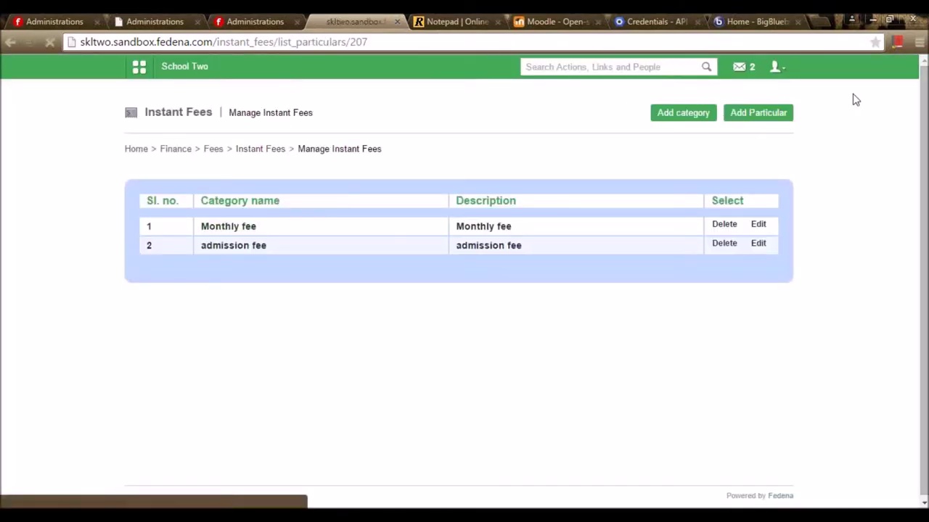
Inspect the new-particular and Jan month fee (1000.00) forms, closing both without changes
{"action": "left_click", "coordinate": [780, 117]}
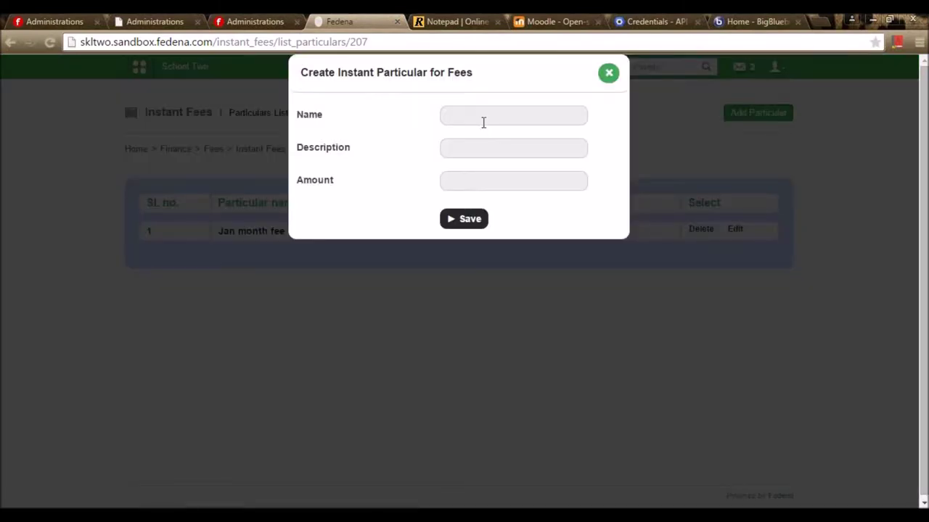
{"action": "left_click", "coordinate": [609, 79]}
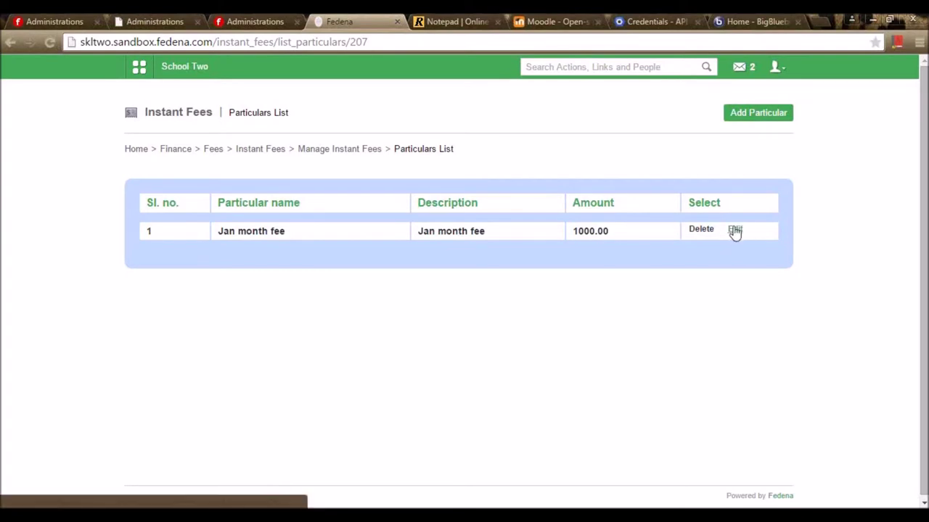
{"action": "left_click", "coordinate": [735, 229]}
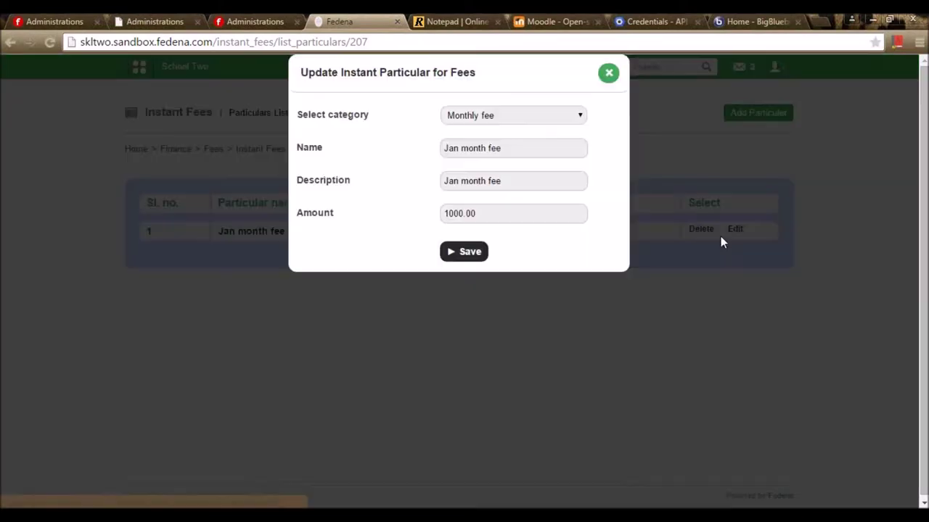
{"action": "left_click", "coordinate": [507, 122]}
{"action": "left_click", "coordinate": [506, 129]}
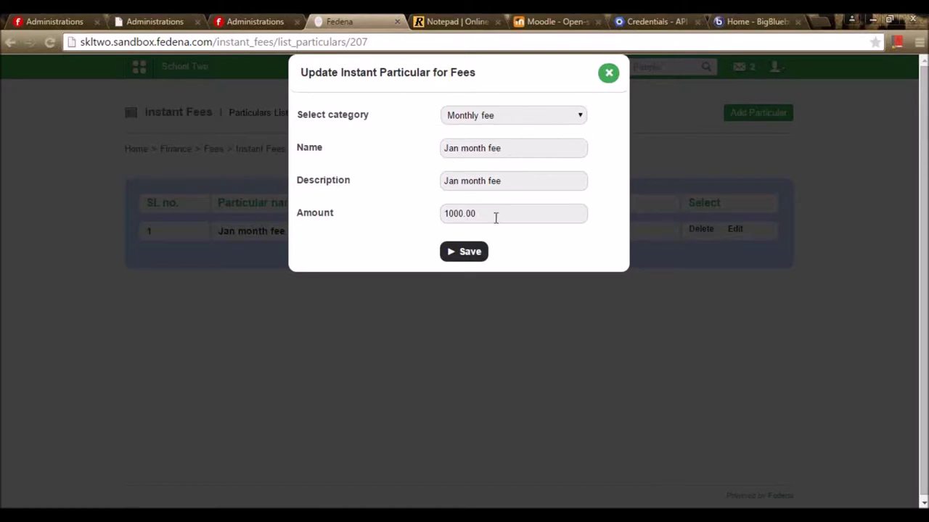
{"action": "left_click", "coordinate": [608, 78]}
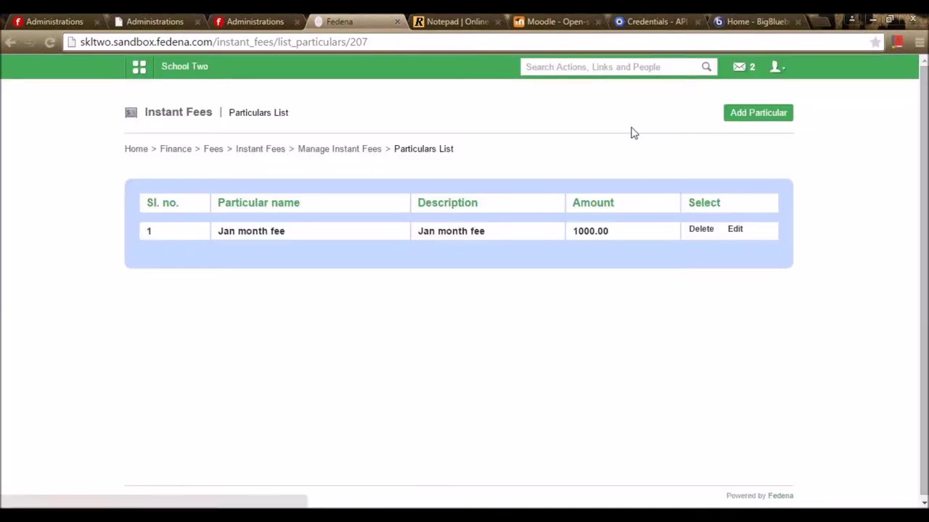
Add a 'Trip fee' particular with description 'Trip fee' and amount 5000 to Monthly fee
{"action": "left_click", "coordinate": [730, 116]}
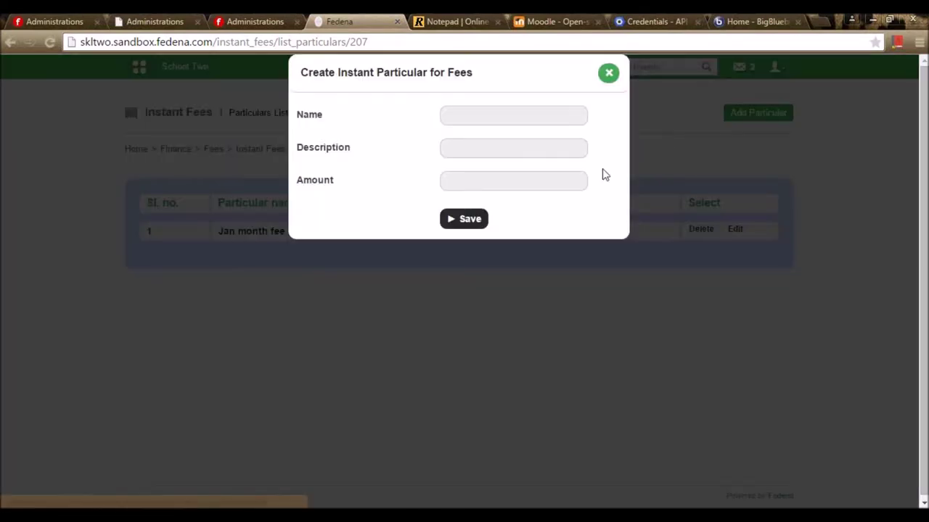
{"action": "left_click", "coordinate": [491, 115]}
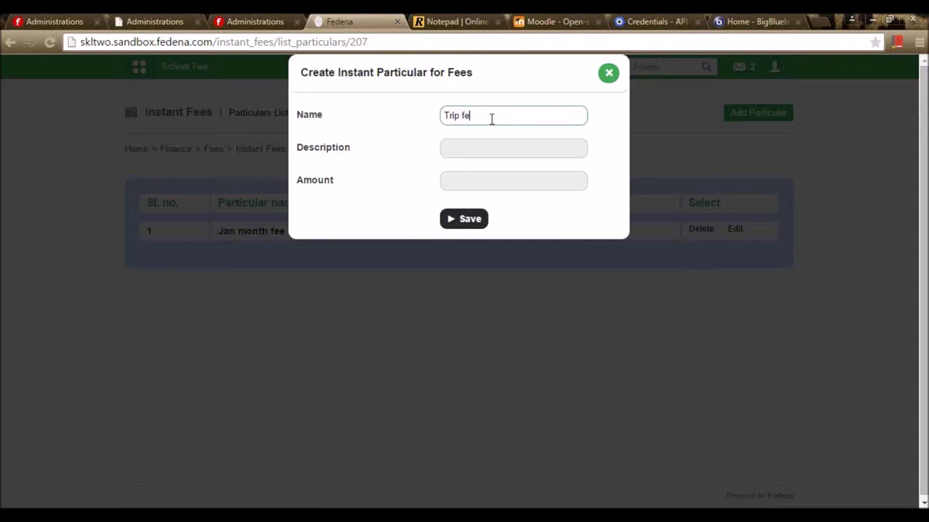
{"action": "left_click", "coordinate": [481, 148]}
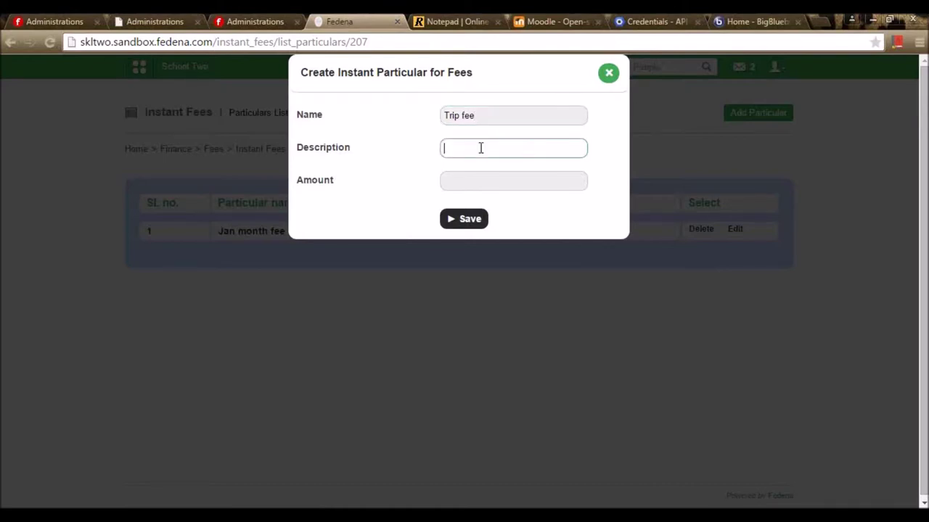
{"action": "left_click_drag", "start_coordinate": [487, 116], "coordinate": [397, 136]}
{"action": "key", "text": "ctrl+c"}
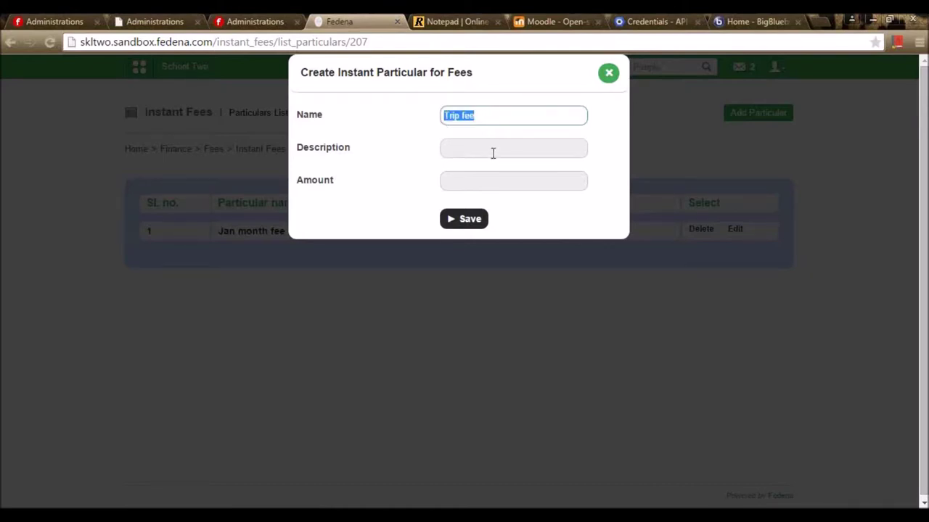
{"action": "left_click", "coordinate": [493, 153]}
{"action": "key", "text": "ctrl+v"}
{"action": "left_click", "coordinate": [478, 183]}
{"action": "type", "text": "5000"}
{"action": "left_click", "coordinate": [460, 224]}
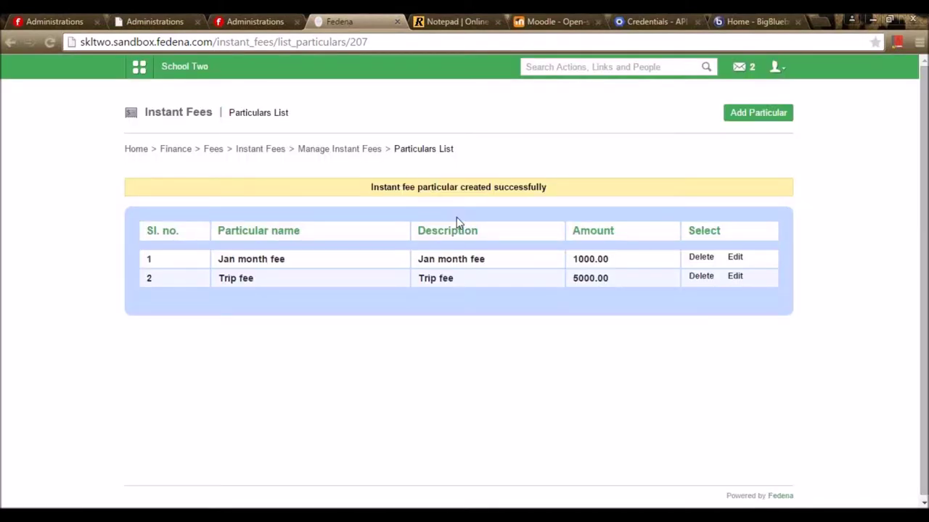
Go back to the Instant Fees overview and bring up the Pay instant fees page
{"action": "left_click", "coordinate": [368, 155]}
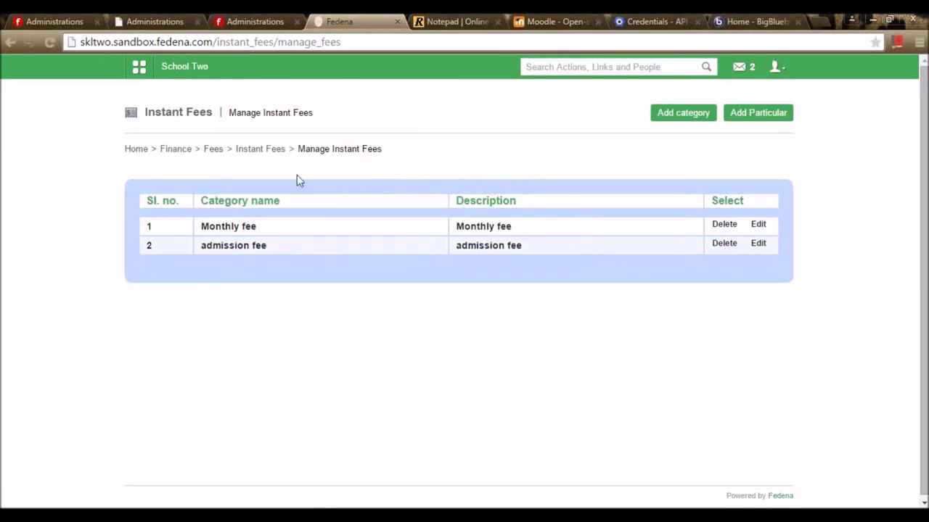
{"action": "left_click", "coordinate": [270, 154]}
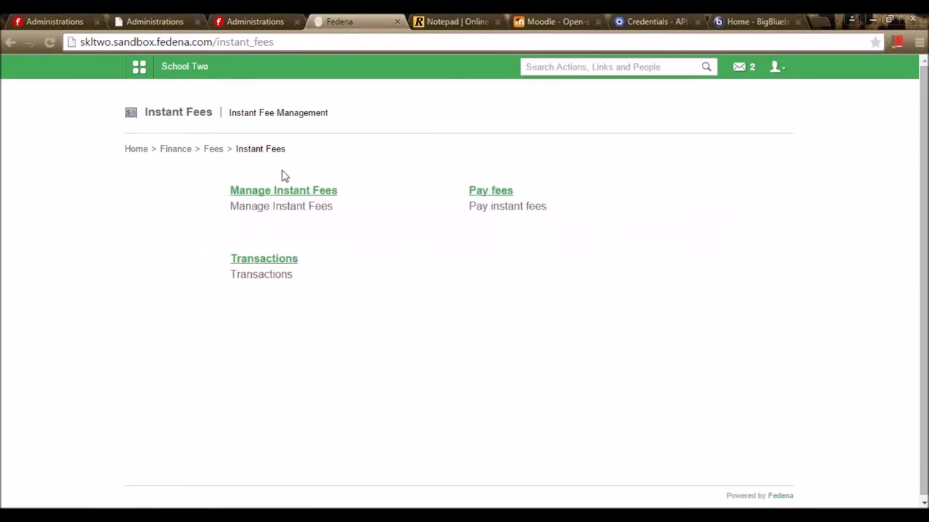
{"action": "left_click", "coordinate": [508, 191]}
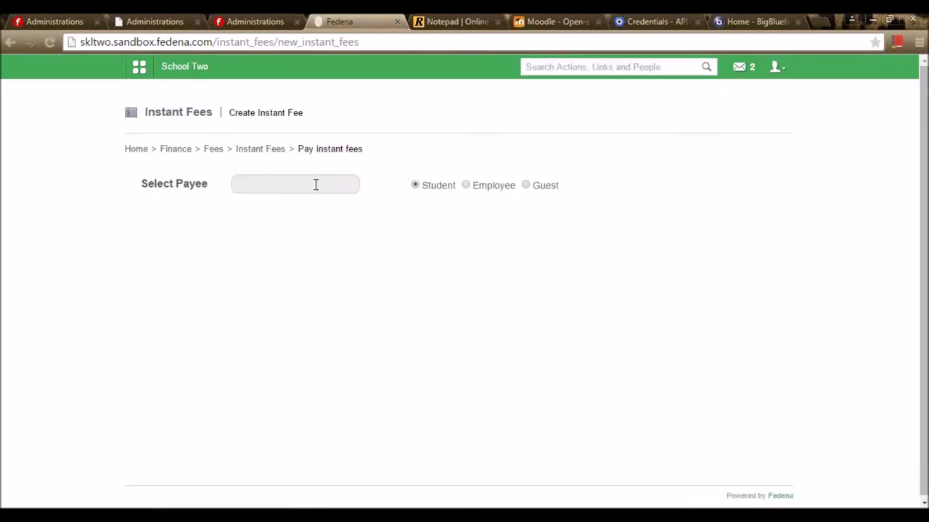
Search for the student by name, select them as payee, and choose the Monthly fee category
{"action": "left_click", "coordinate": [315, 185]}
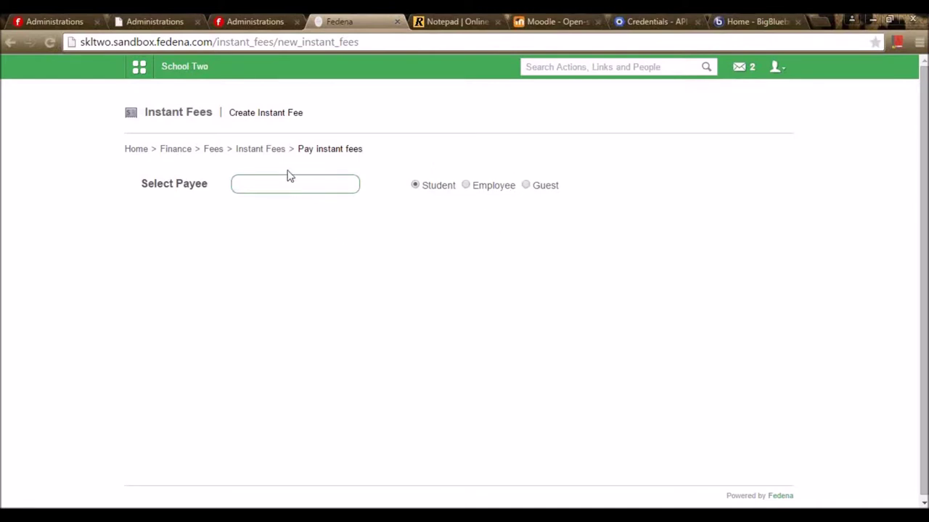
{"action": "type", "text": "shiva"}
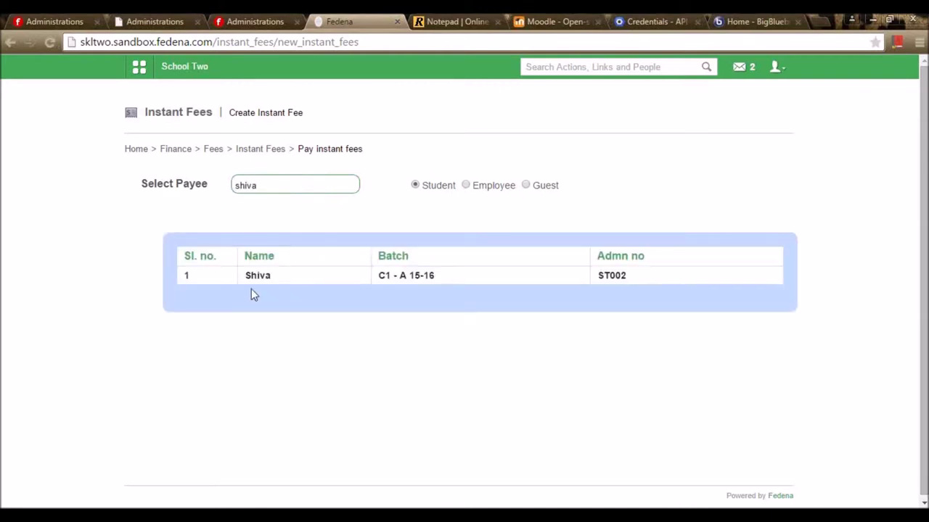
{"action": "left_click", "coordinate": [252, 285]}
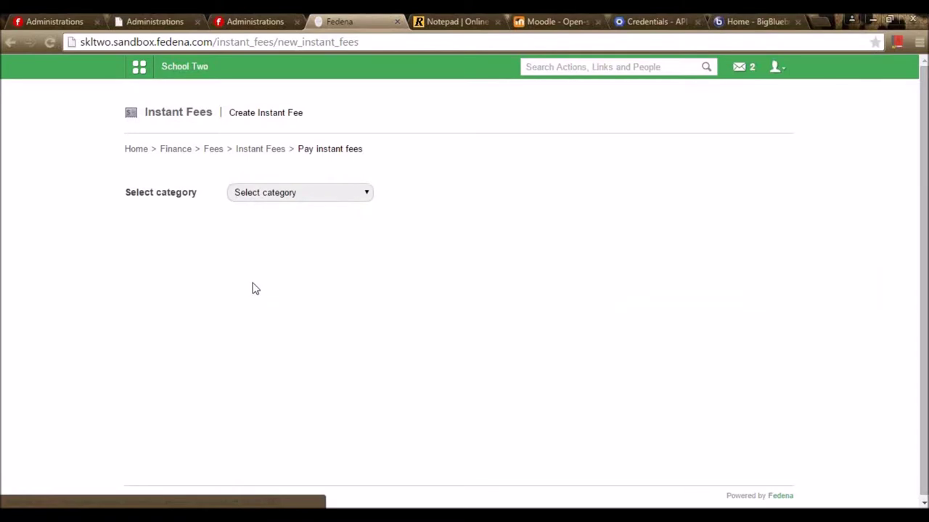
{"action": "left_click", "coordinate": [278, 196]}
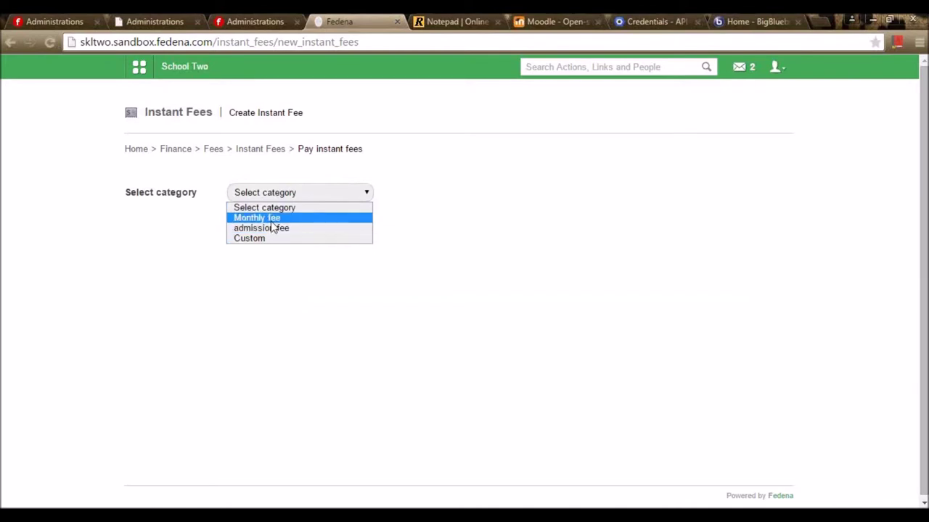
{"action": "left_click", "coordinate": [273, 221]}
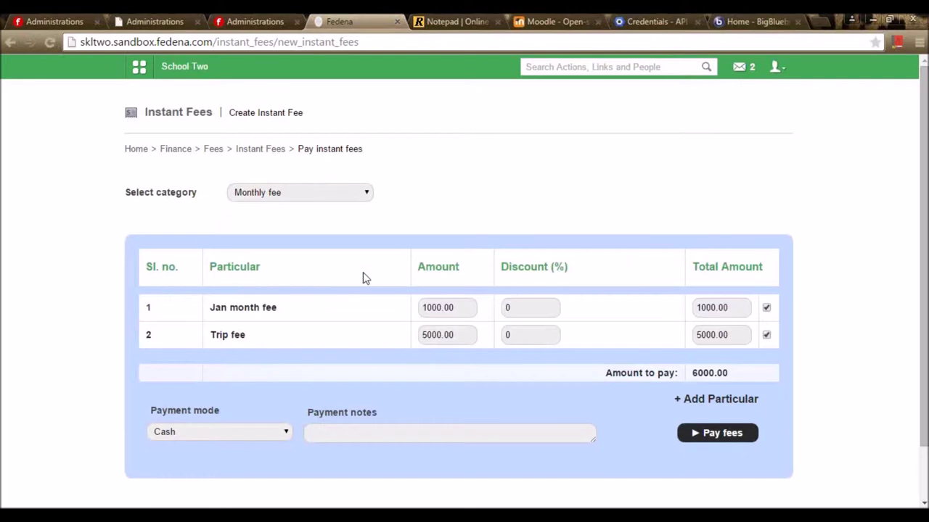
Review the Jan month fee and Trip fee amounts and pay the 6000.00 total in cash
{"action": "double_click", "coordinate": [457, 308]}
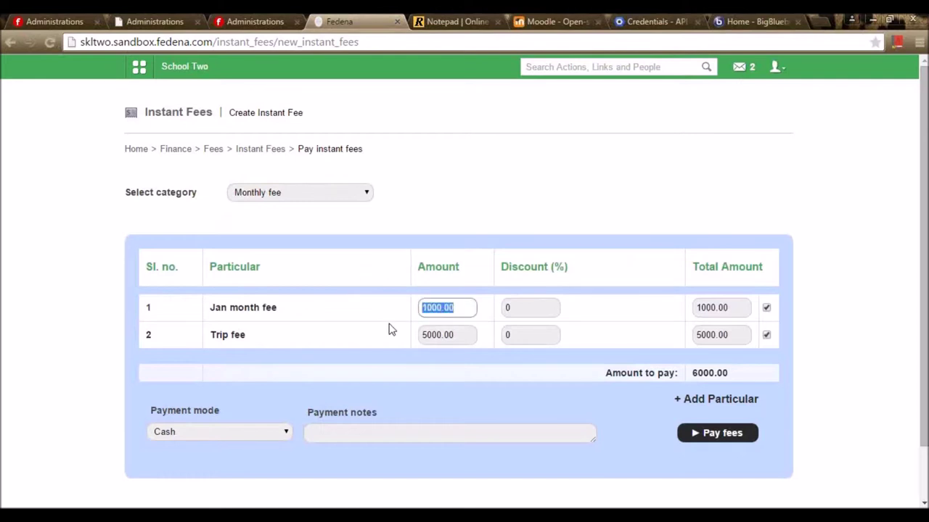
{"action": "double_click", "coordinate": [463, 335]}
{"action": "left_click", "coordinate": [394, 342]}
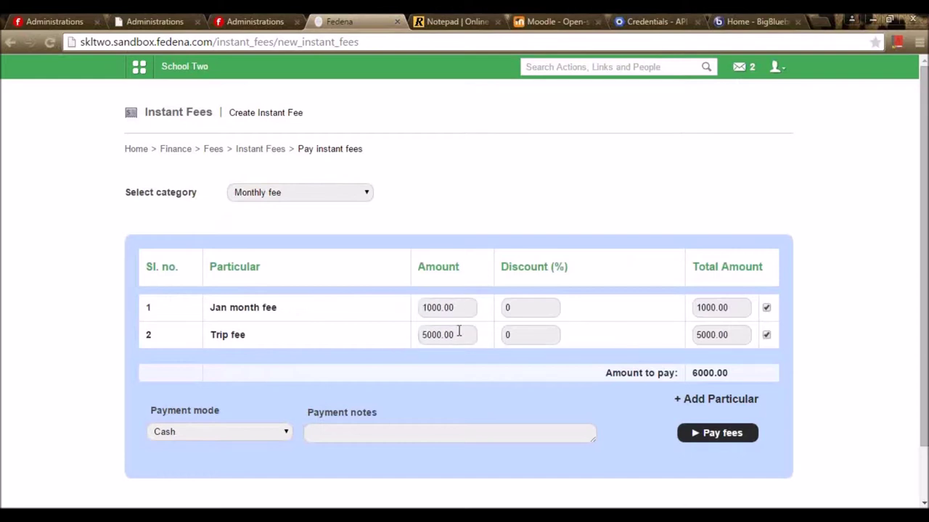
{"action": "left_click", "coordinate": [519, 311]}
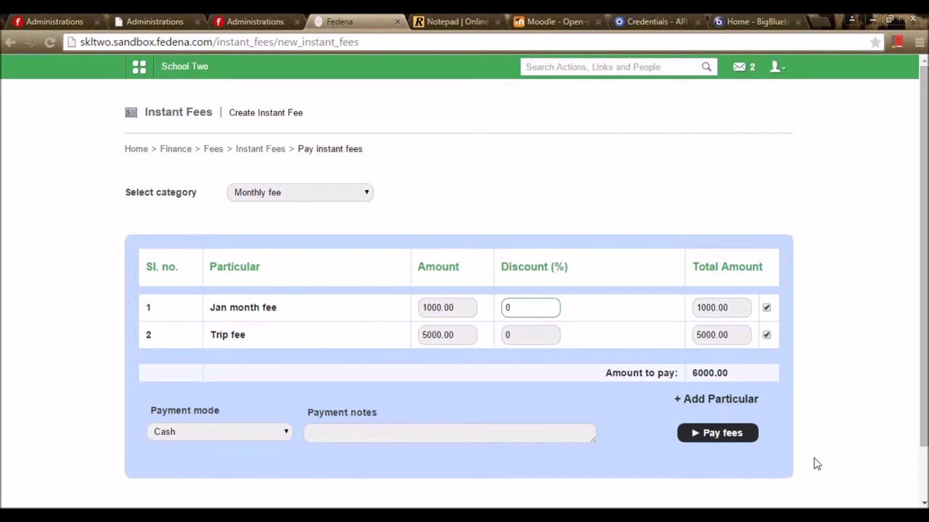
{"action": "left_click", "coordinate": [722, 433]}
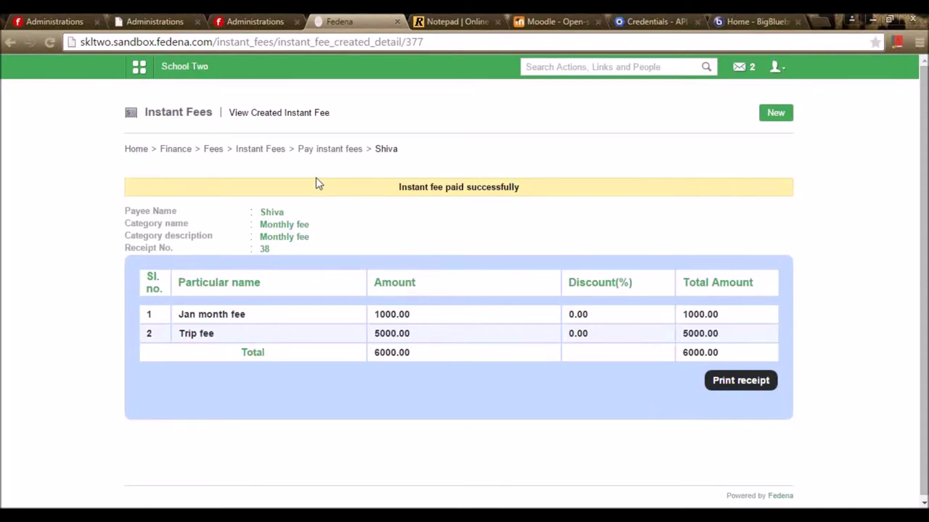
Filter instant fee transactions to Monthly fee, from 28 January 2015 to 18 May 2015
{"action": "left_click", "coordinate": [260, 151]}
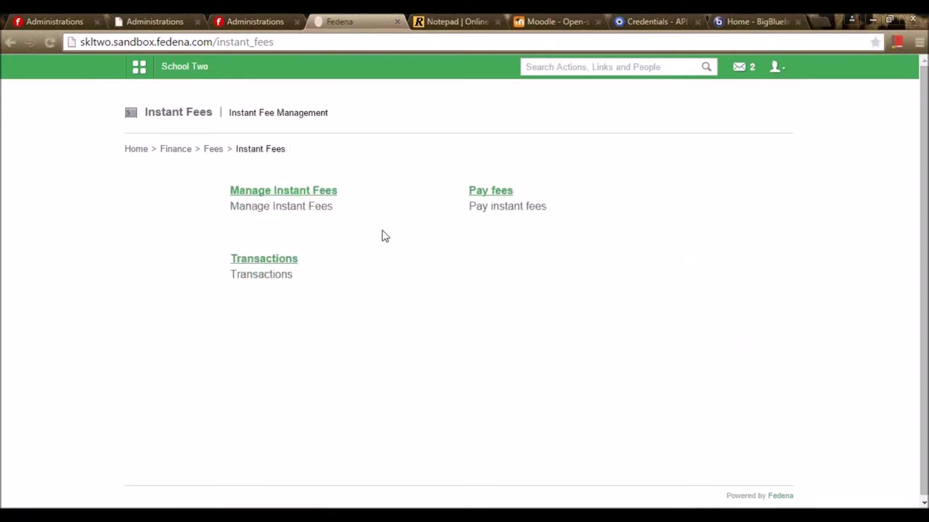
{"action": "left_click", "coordinate": [286, 266]}
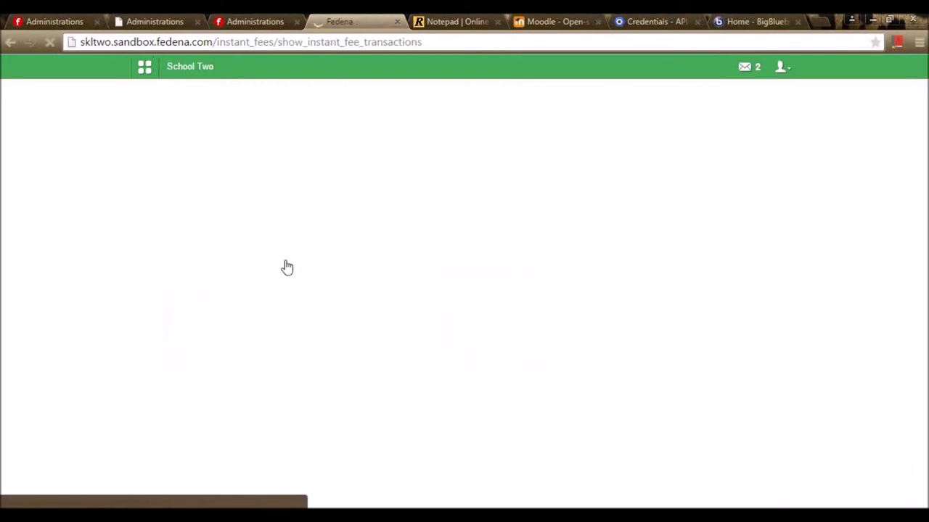
{"action": "left_click", "coordinate": [273, 199]}
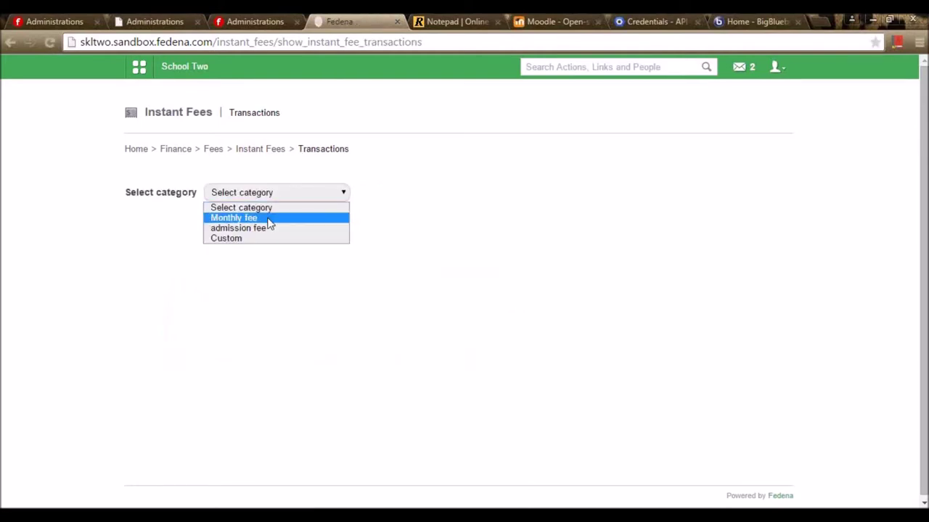
{"action": "left_click", "coordinate": [269, 218]}
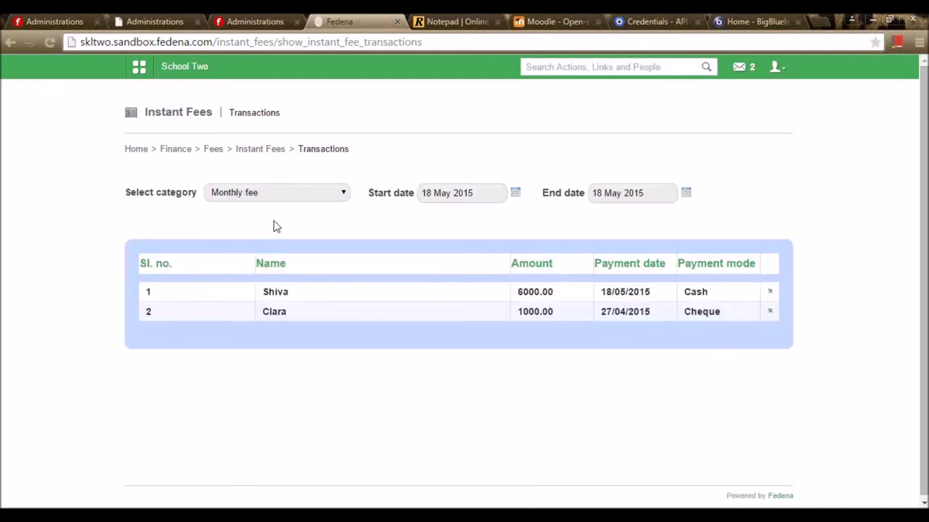
{"action": "left_click", "coordinate": [515, 194]}
{"action": "left_click", "coordinate": [445, 209]}
{"action": "left_click", "coordinate": [449, 225]}
{"action": "left_click", "coordinate": [484, 234]}
{"action": "left_click", "coordinate": [686, 193]}
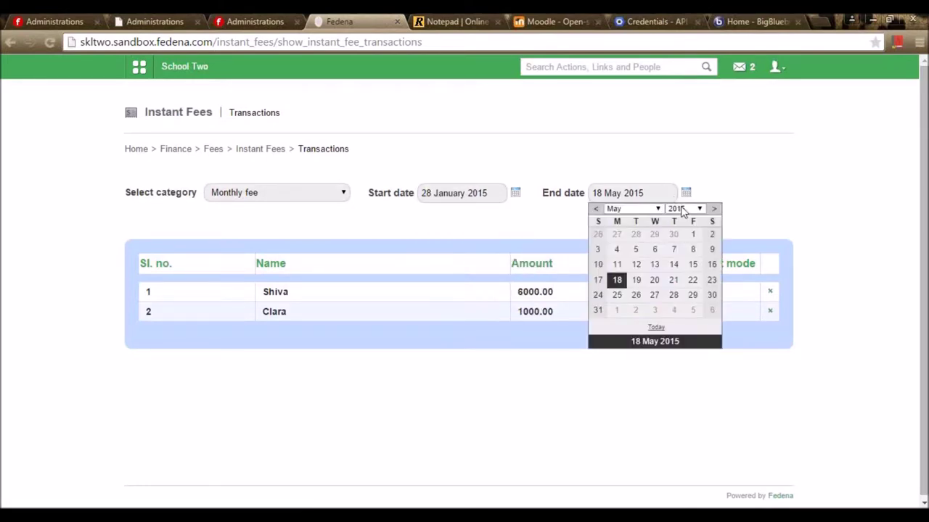
{"action": "left_click", "coordinate": [616, 281]}
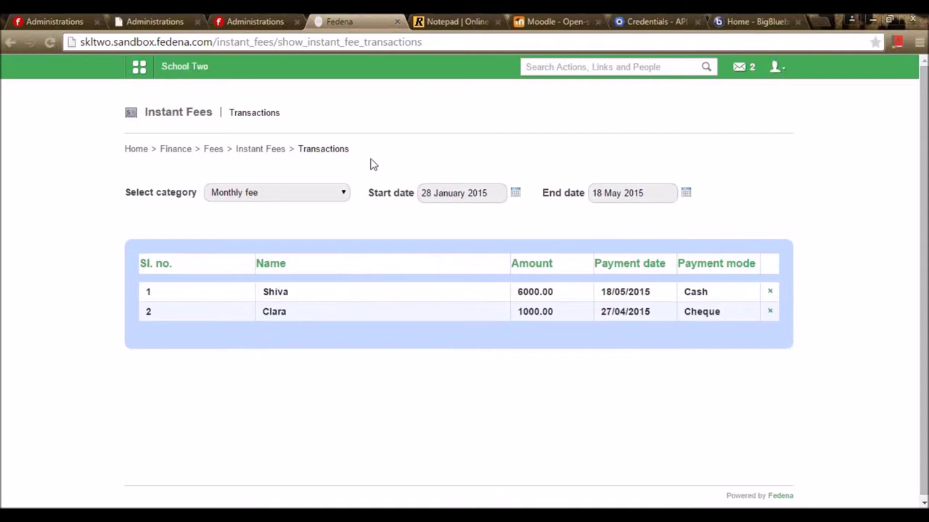
Mark the Fee import line in the plugin notes and return to the School A administration page
{"action": "left_click", "coordinate": [447, 23]}
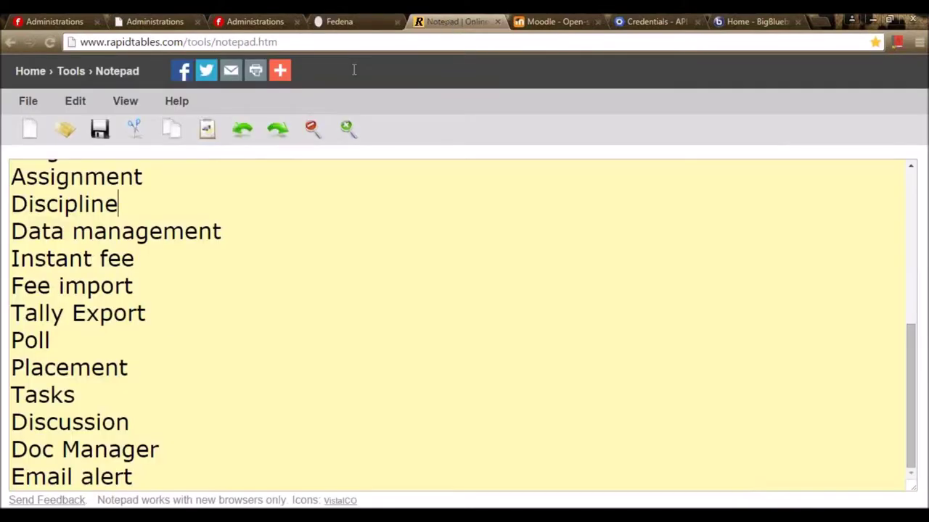
{"action": "left_click", "coordinate": [146, 285]}
{"action": "left_click", "coordinate": [222, 20]}
Edit School A's plugins, confirm all are ticked, save, and return to the School Two dashboard
{"action": "left_click", "coordinate": [165, 312]}
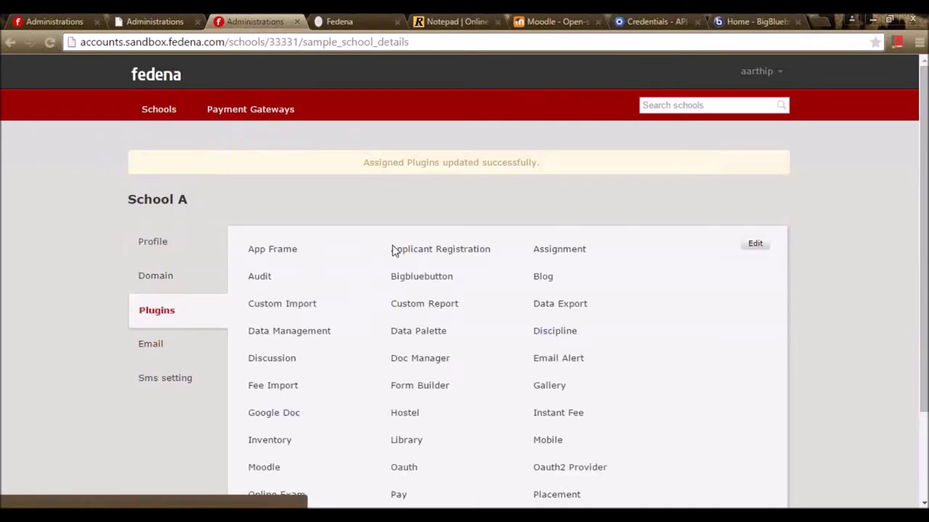
{"action": "left_click", "coordinate": [747, 252]}
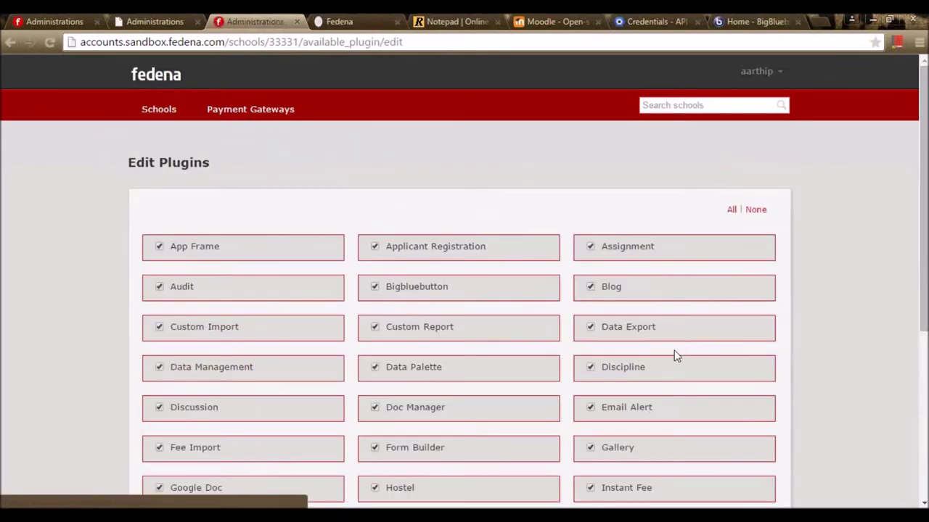
{"action": "scroll", "coordinate": [643, 356], "scroll_direction": "down", "scroll_amount": 1}
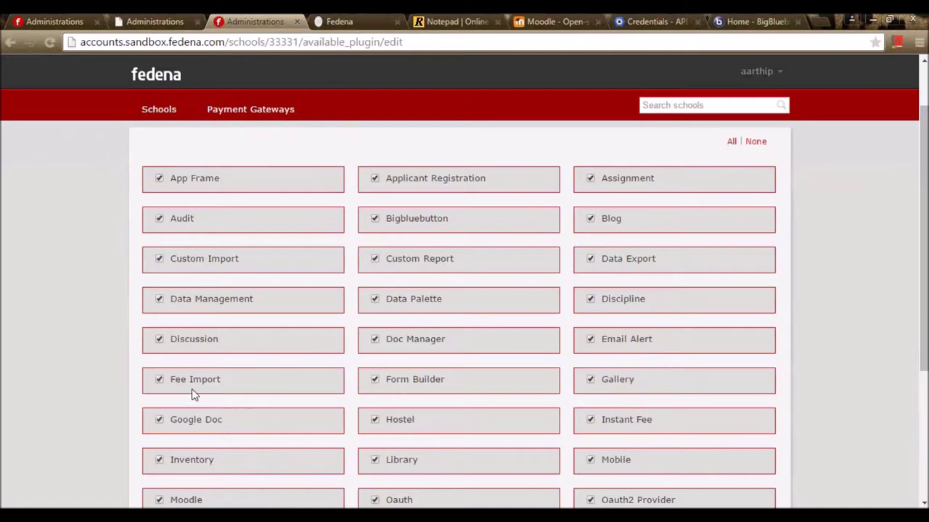
{"action": "scroll", "coordinate": [614, 351], "scroll_direction": "down", "scroll_amount": 3}
{"action": "left_click", "coordinate": [753, 440]}
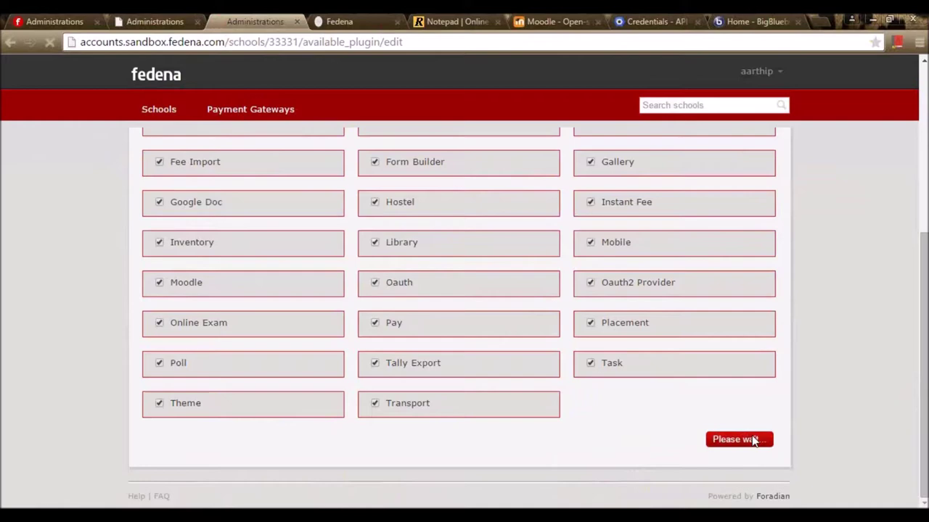
{"action": "left_click", "coordinate": [346, 21]}
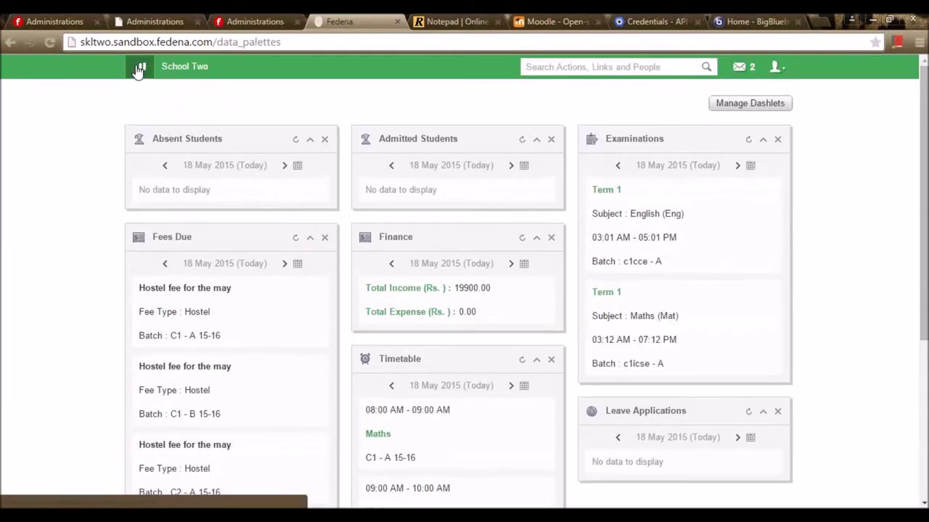
{"action": "left_click", "coordinate": [138, 69]}
Navigate through Administration > Finance > Fees to the Fee Imports page
{"action": "left_click", "coordinate": [458, 106]}
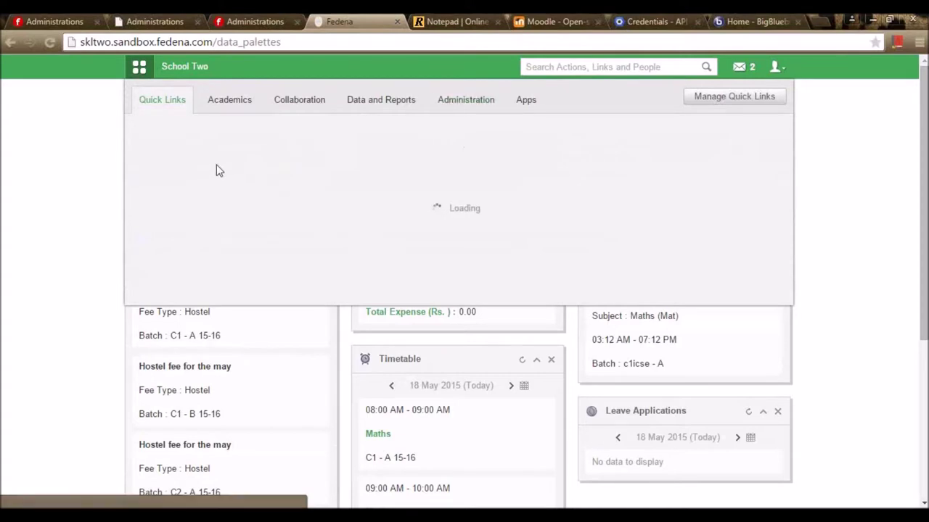
{"action": "left_click", "coordinate": [161, 151]}
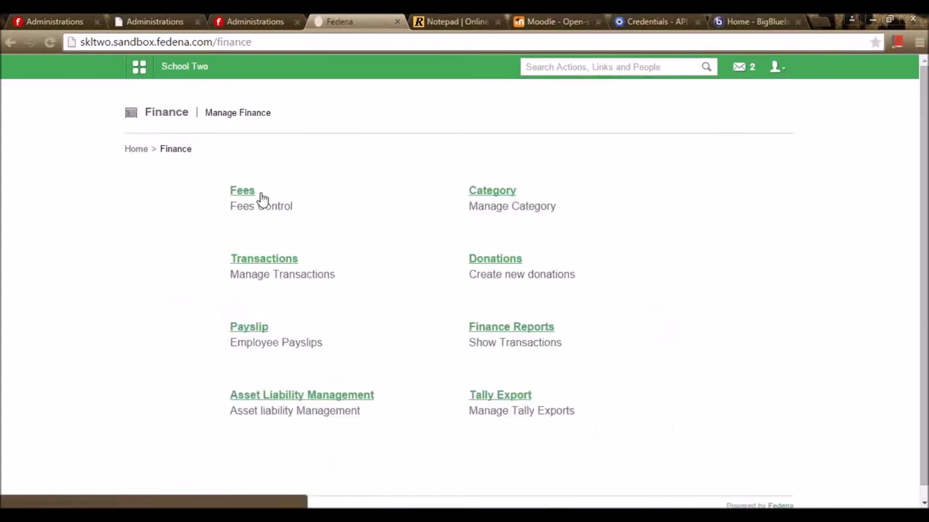
{"action": "left_click", "coordinate": [245, 193]}
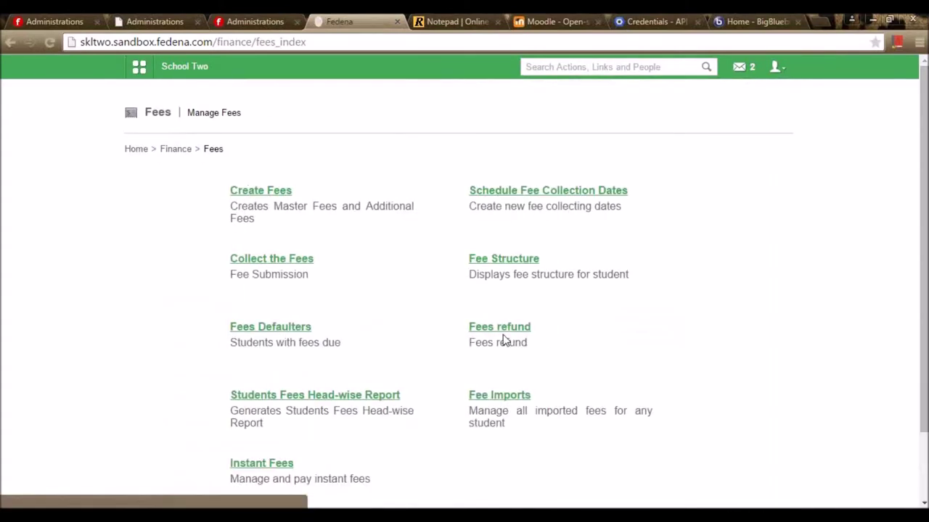
{"action": "left_click", "coordinate": [500, 397]}
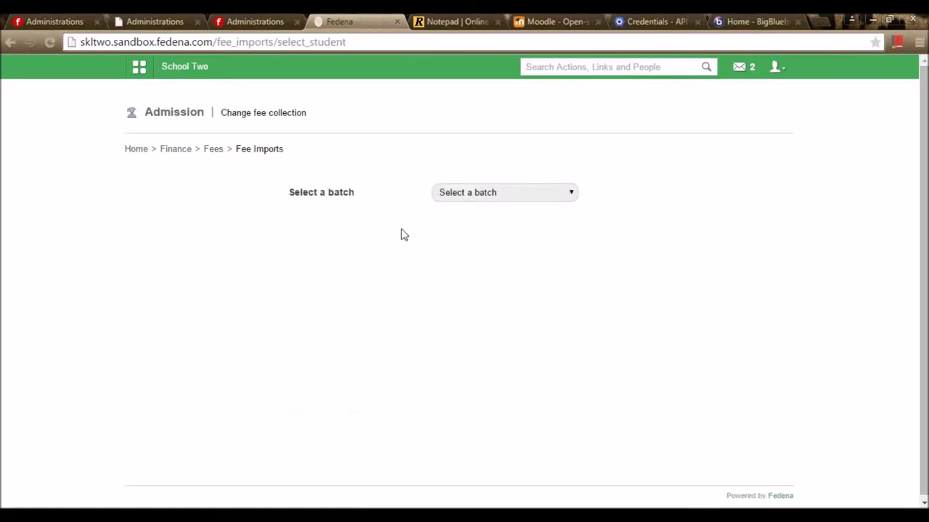
Try batches c1 - A, BL - SEM 1 2015 and C2 - A 15-16, settling on C1 - A 15-16
{"action": "left_click", "coordinate": [489, 194]}
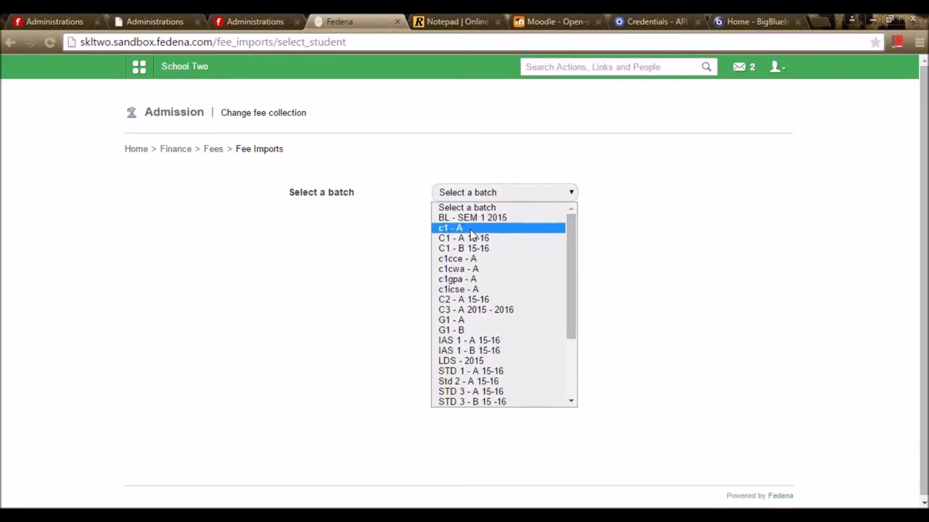
{"action": "left_click", "coordinate": [471, 230]}
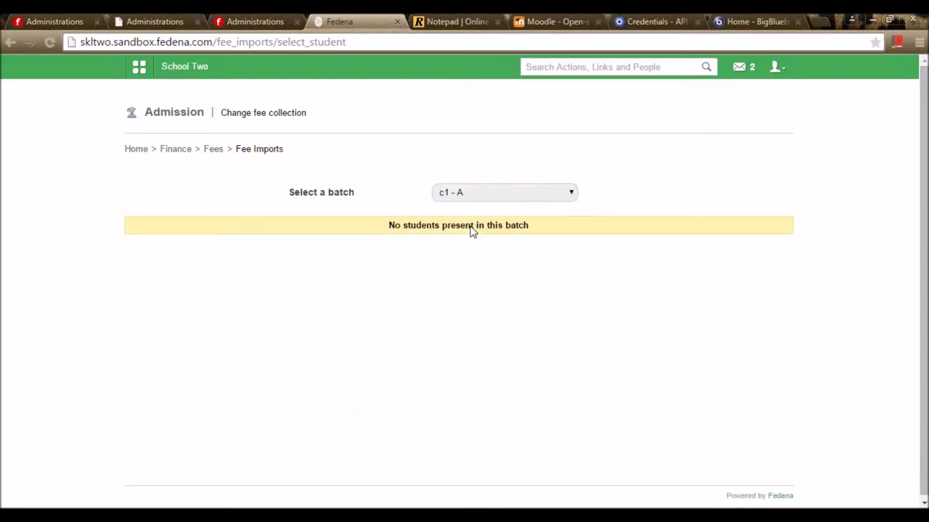
{"action": "left_click", "coordinate": [487, 195]}
{"action": "left_click", "coordinate": [485, 218]}
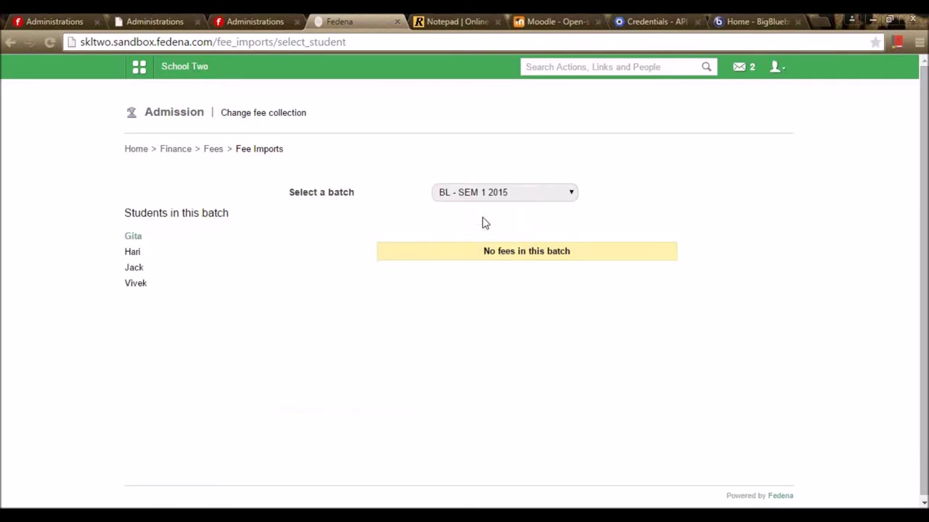
{"action": "left_click", "coordinate": [491, 194]}
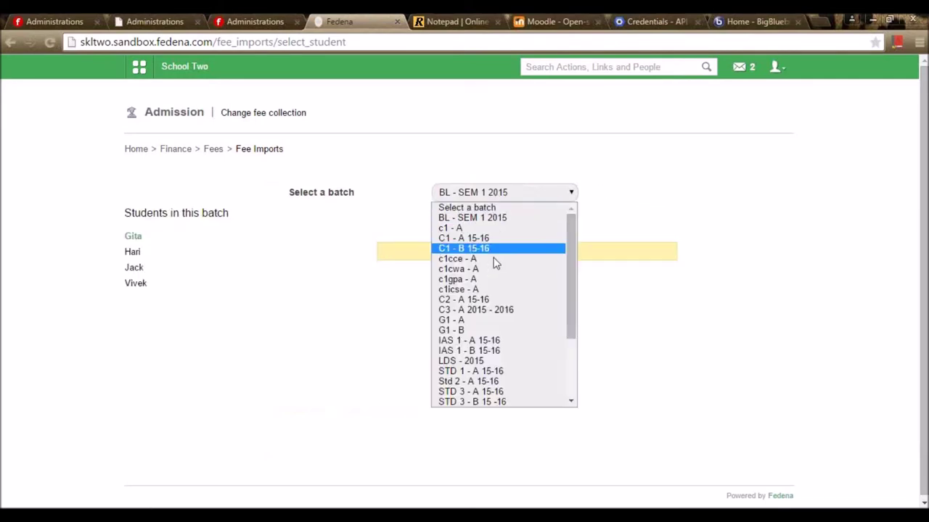
{"action": "left_click", "coordinate": [487, 300]}
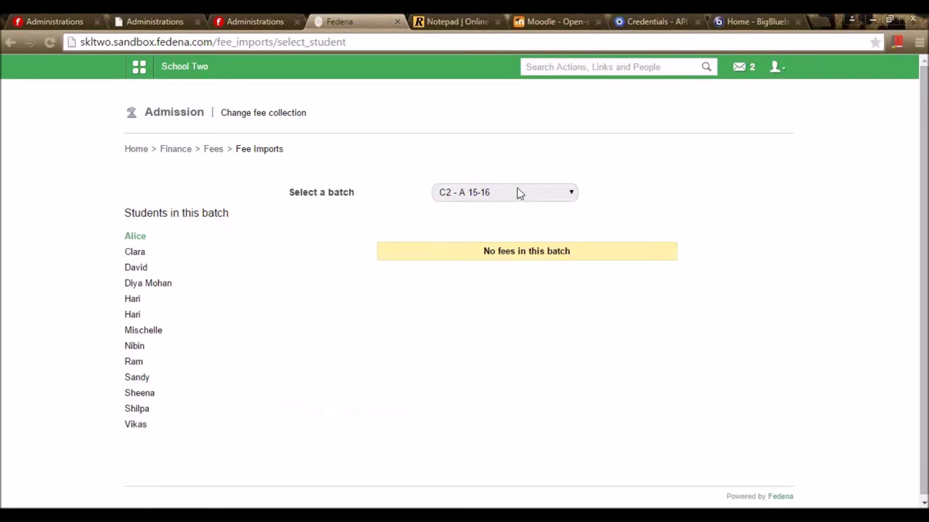
{"action": "left_click", "coordinate": [519, 193]}
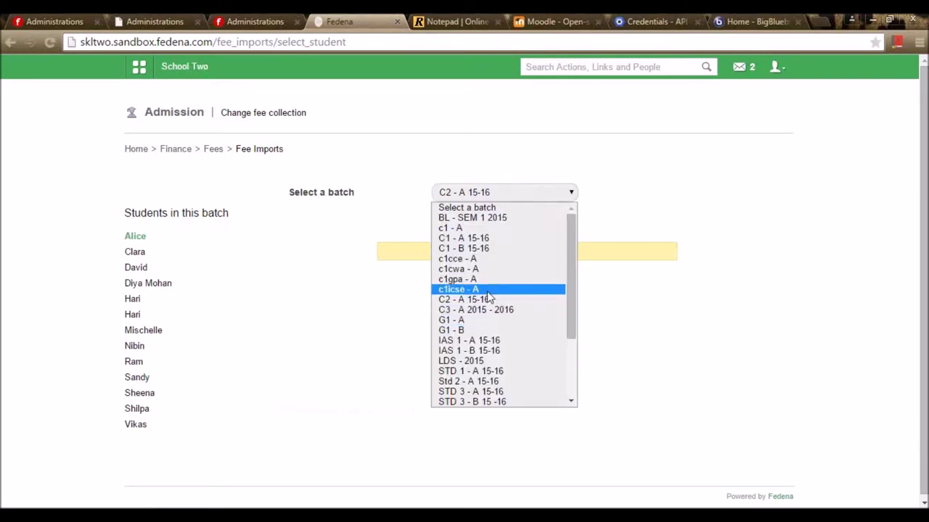
{"action": "left_click", "coordinate": [510, 240]}
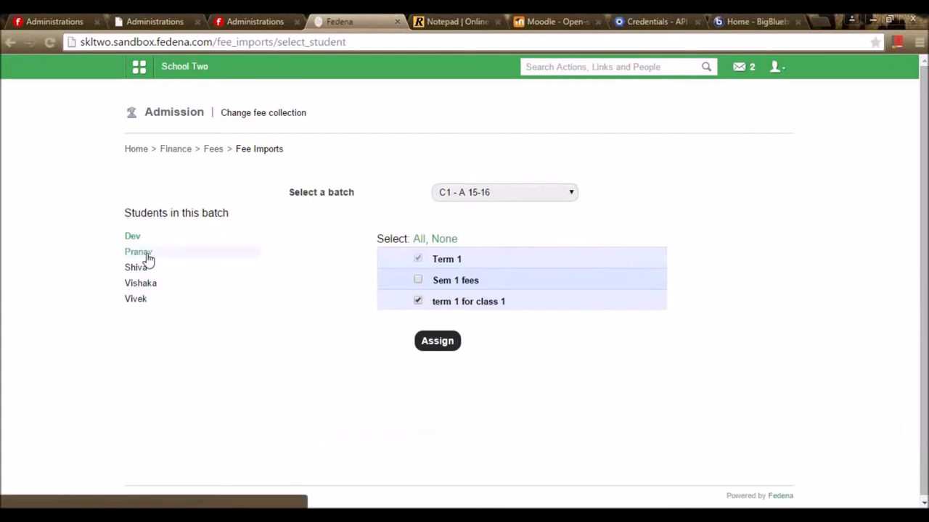
Browse several students' fee collections in C1 - A 15-16, toggling the term 1 for class 1 fee
{"action": "left_click", "coordinate": [145, 255]}
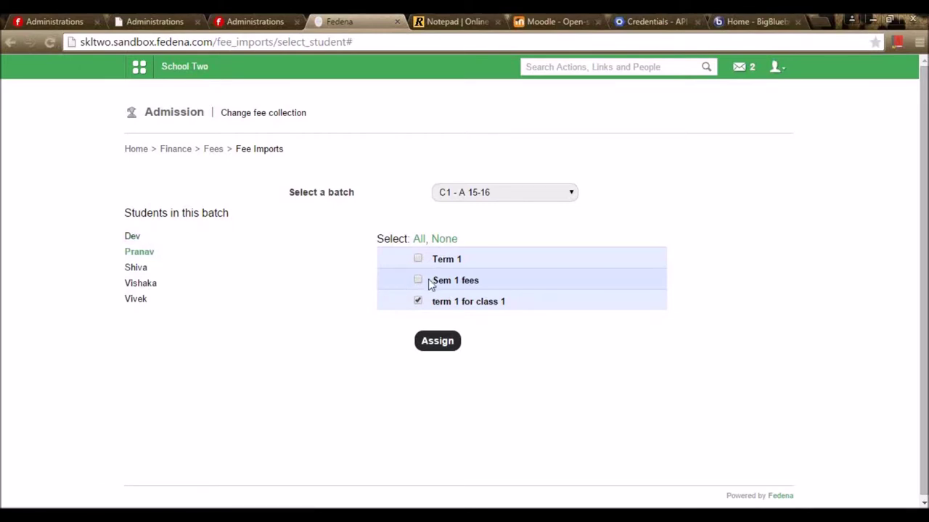
{"action": "left_click", "coordinate": [418, 302]}
{"action": "left_click", "coordinate": [161, 293]}
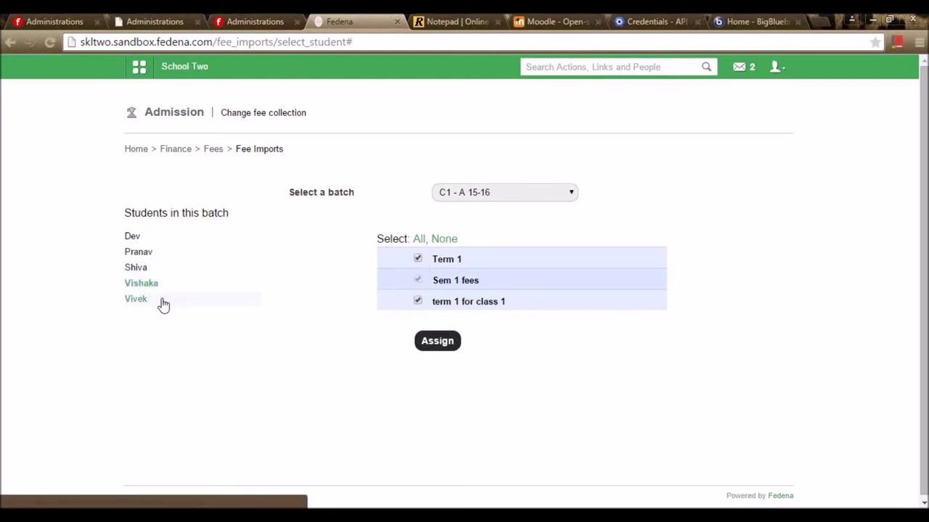
{"action": "left_click", "coordinate": [145, 303]}
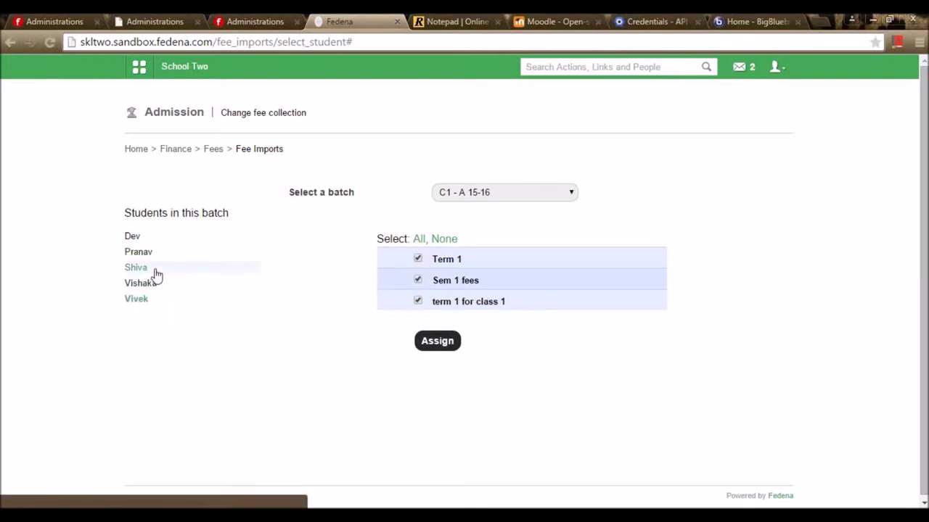
{"action": "left_click", "coordinate": [155, 270]}
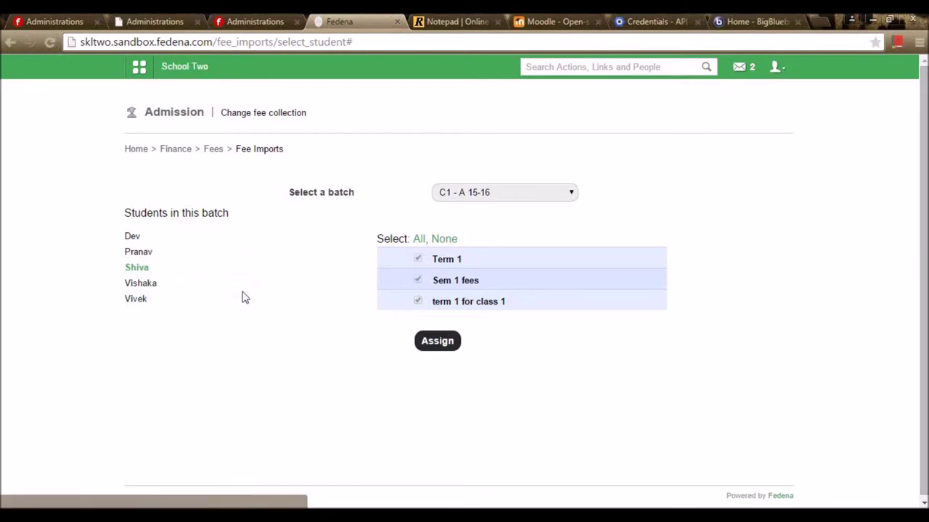
Give the first student Sem 1 fees alongside Term 1 and save the fee collections
{"action": "left_click", "coordinate": [141, 240]}
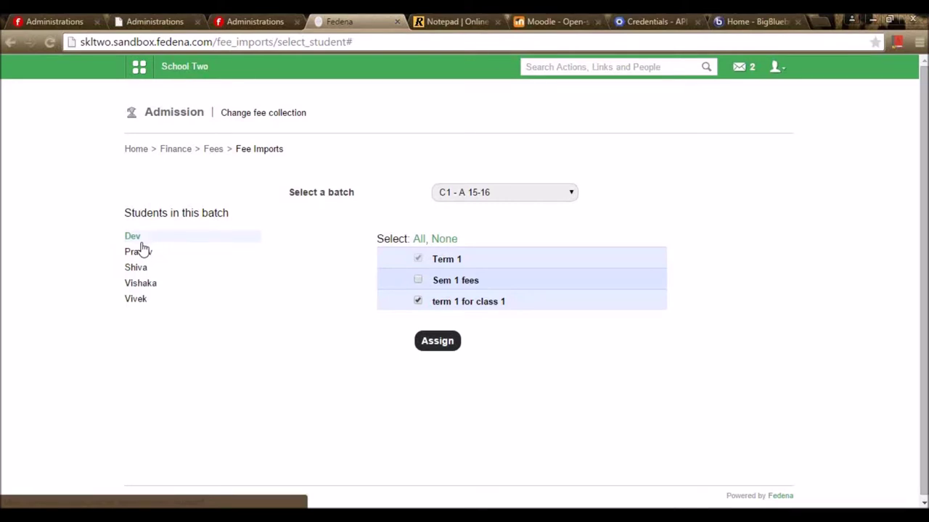
{"action": "left_click", "coordinate": [418, 282]}
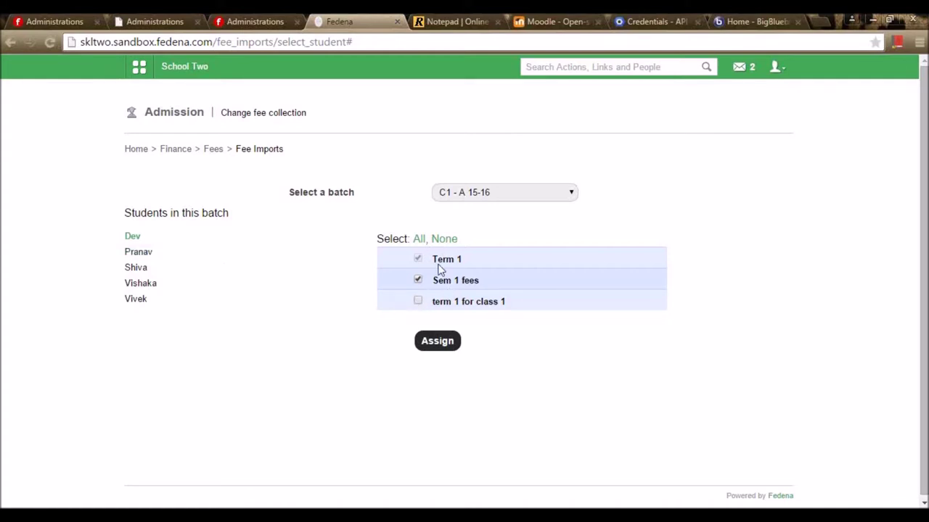
{"action": "left_click", "coordinate": [437, 341]}
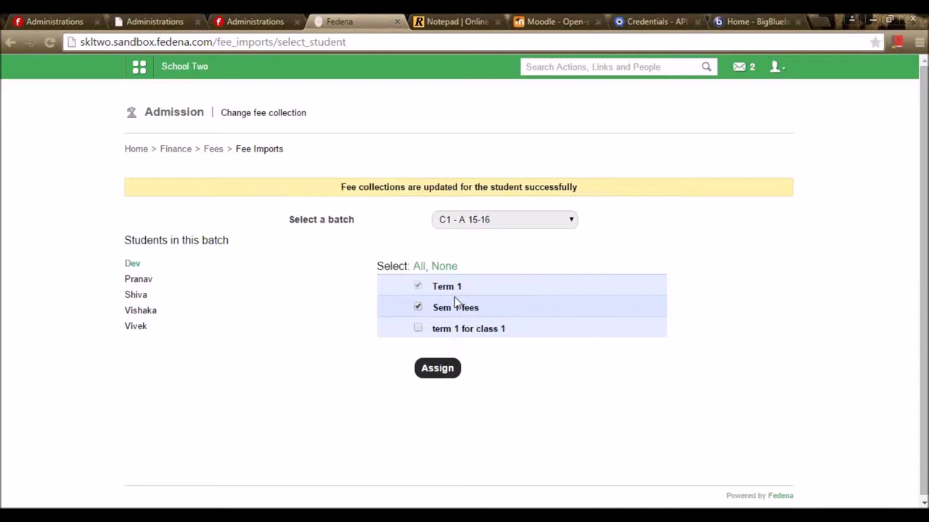
{"action": "left_click", "coordinate": [462, 222]}
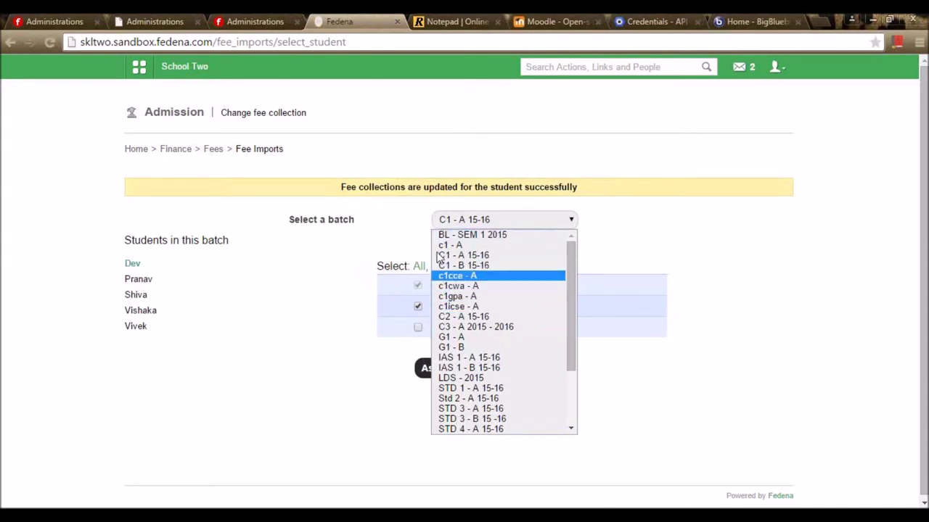
Close the batch list, check the plugin notes, and return to the School A administration page
{"action": "double_click", "coordinate": [402, 231]}
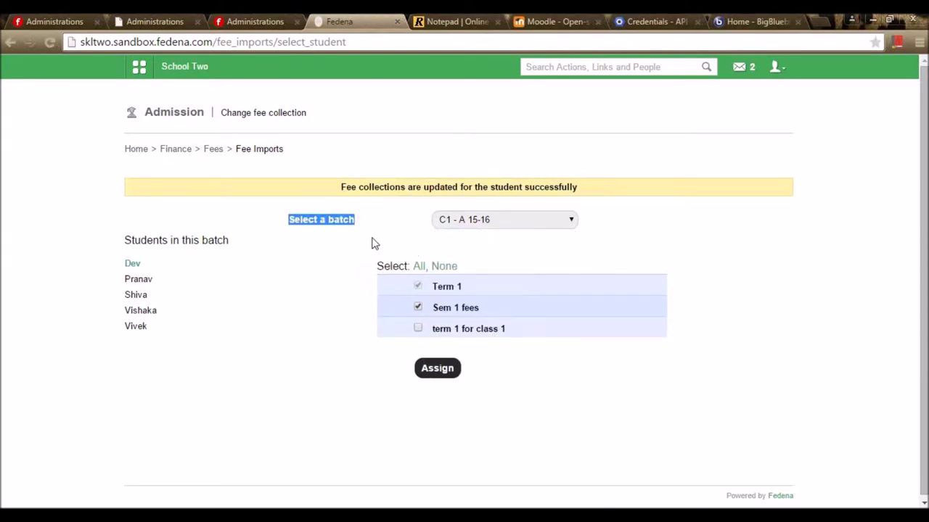
{"action": "left_click", "coordinate": [483, 21]}
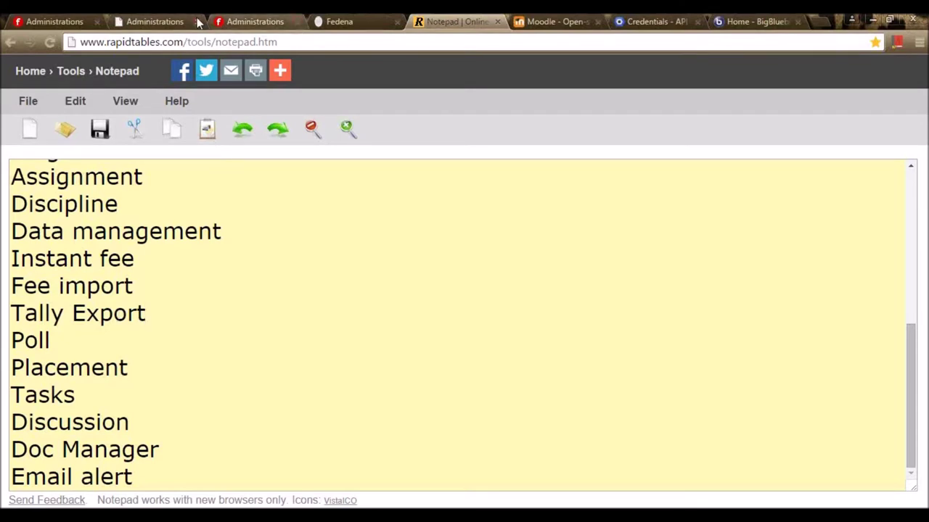
{"action": "left_click", "coordinate": [275, 23]}
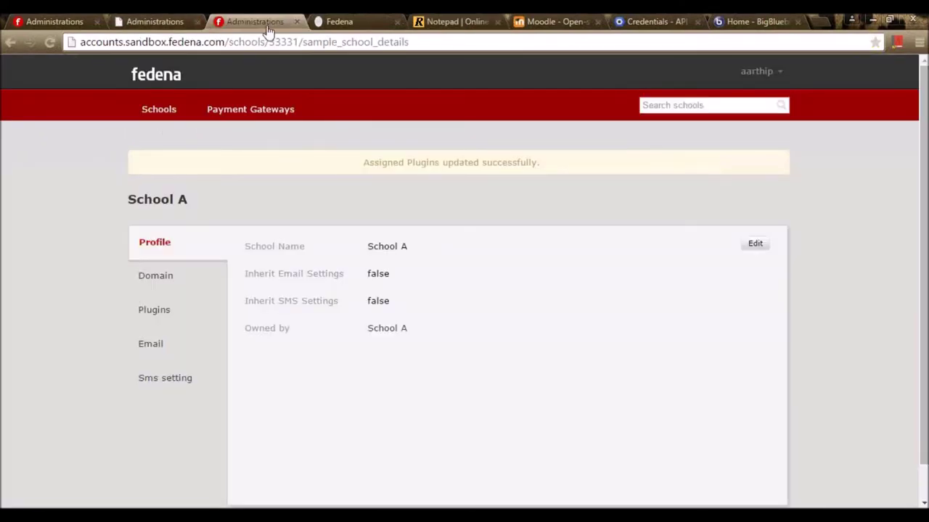
Re-save School A's plugins with Tally Export and Transport enabled, then return to School Two
{"action": "left_click", "coordinate": [183, 316]}
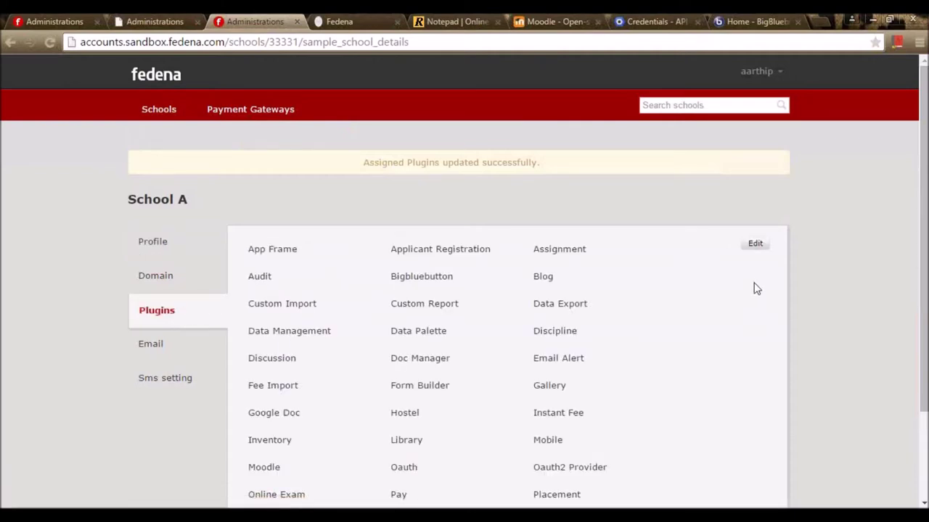
{"action": "left_click", "coordinate": [754, 247]}
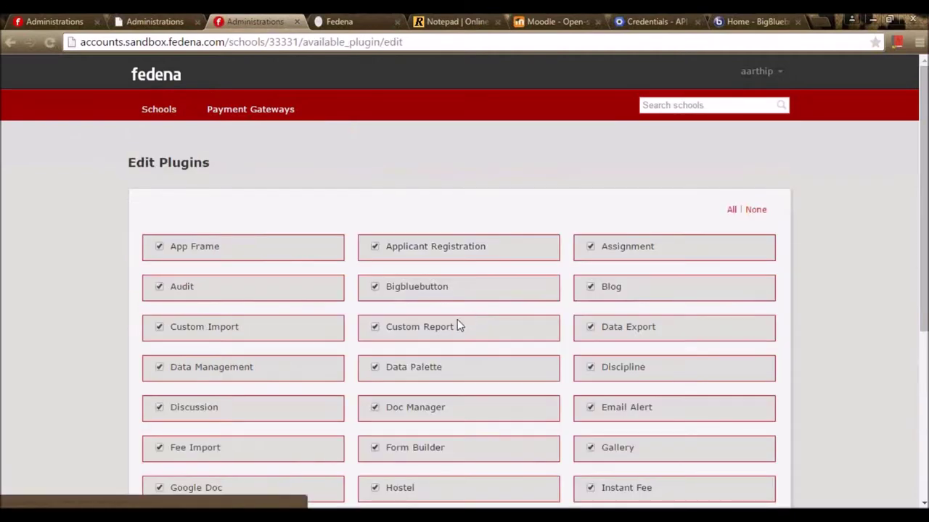
{"action": "scroll", "coordinate": [457, 352], "scroll_direction": "down", "scroll_amount": 4}
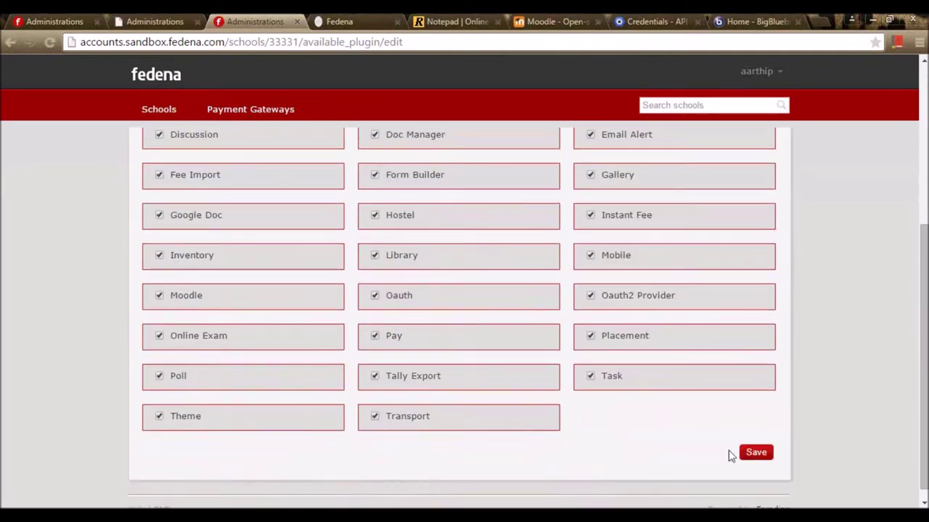
{"action": "left_click", "coordinate": [757, 455]}
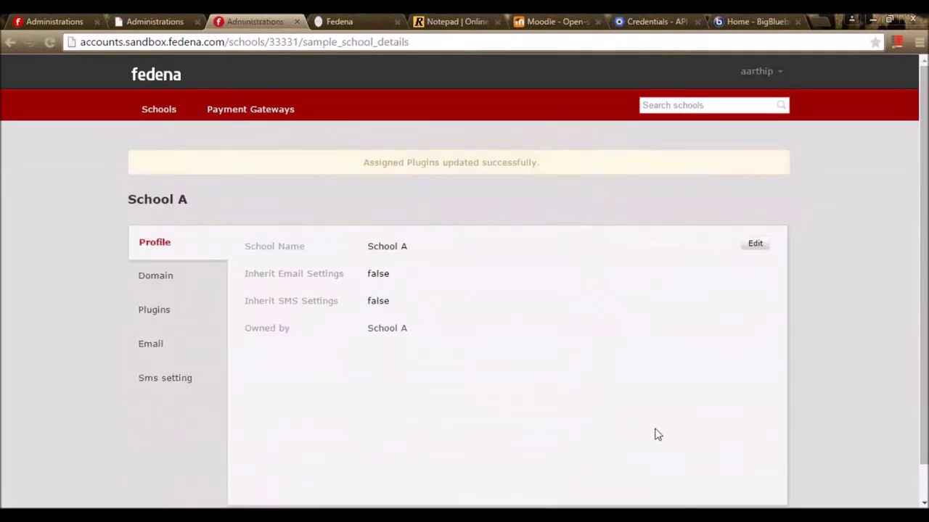
{"action": "left_click", "coordinate": [334, 20]}
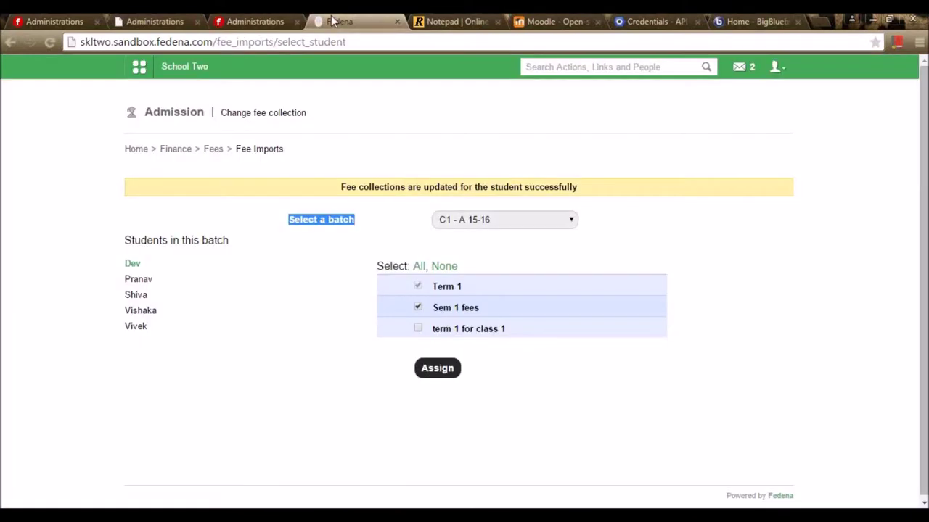
{"action": "left_click", "coordinate": [187, 68]}
Go through Administration > Finance to Tally Export and open its Settings page
{"action": "left_click", "coordinate": [139, 68]}
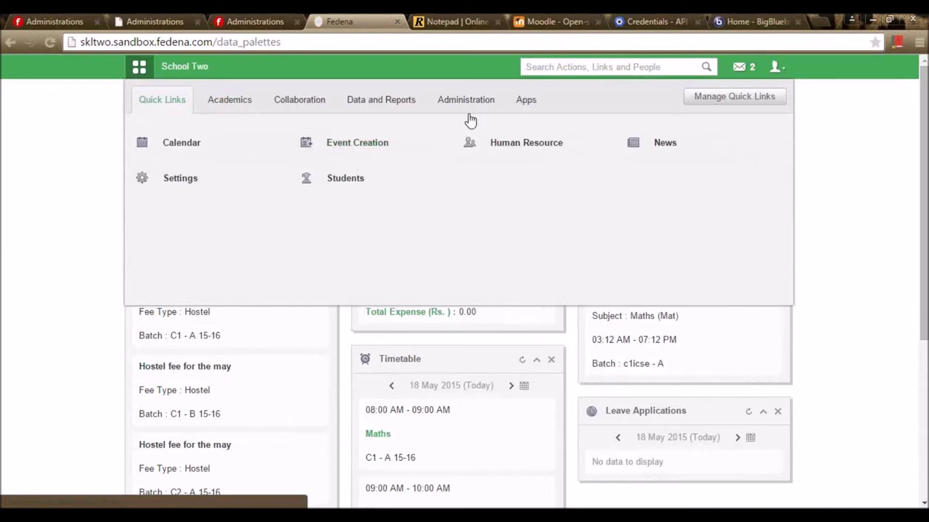
{"action": "left_click", "coordinate": [475, 115]}
{"action": "left_click", "coordinate": [185, 147]}
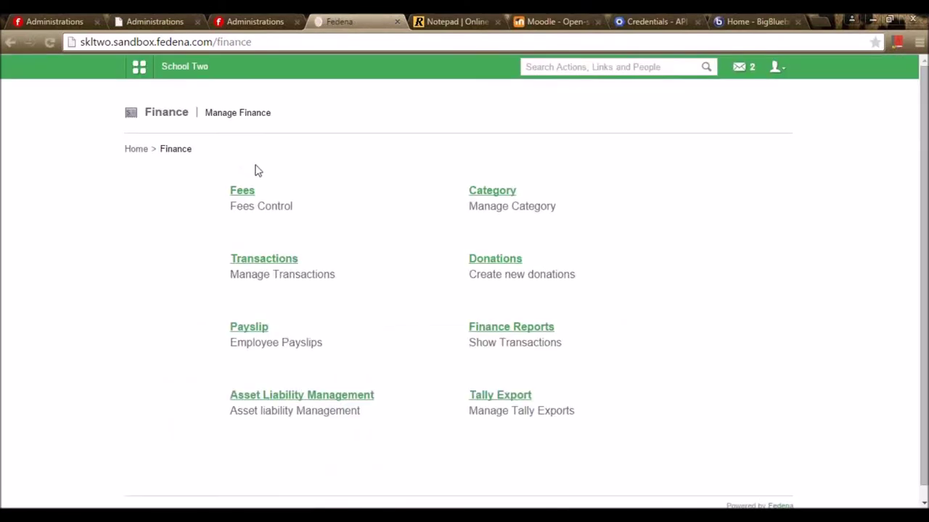
{"action": "left_click", "coordinate": [524, 399]}
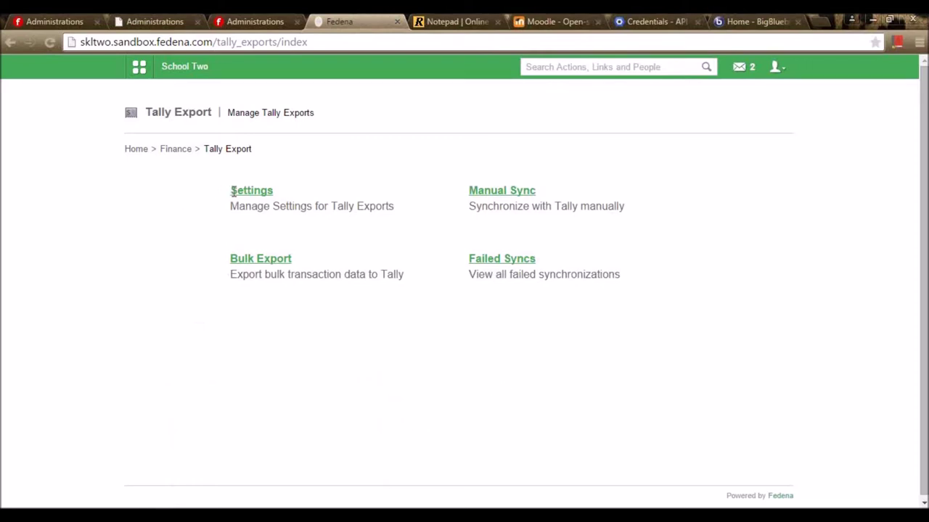
{"action": "left_click", "coordinate": [262, 193]}
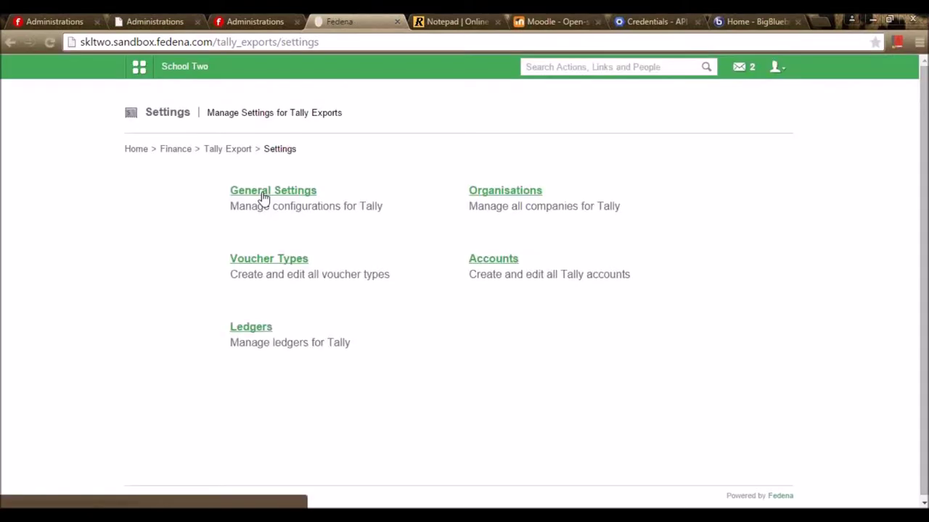
{"action": "left_click", "coordinate": [262, 191]}
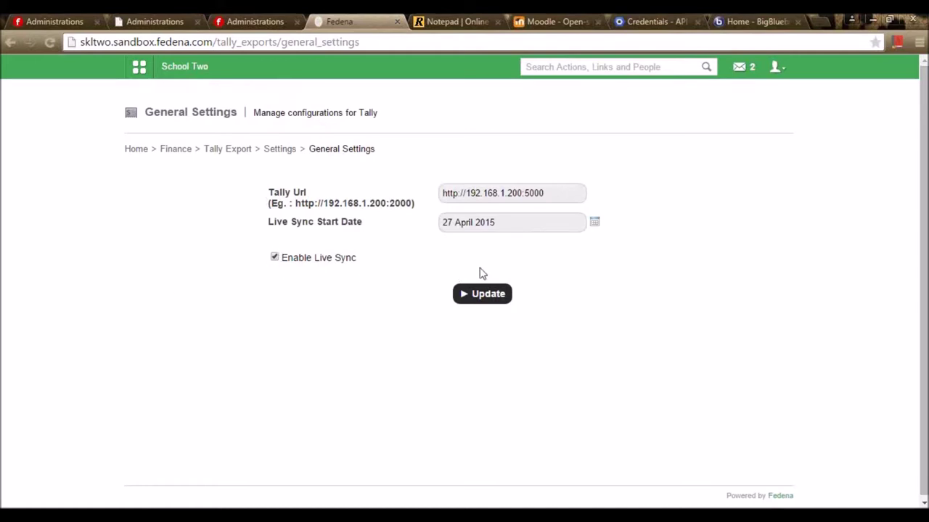
{"action": "left_click", "coordinate": [499, 296]}
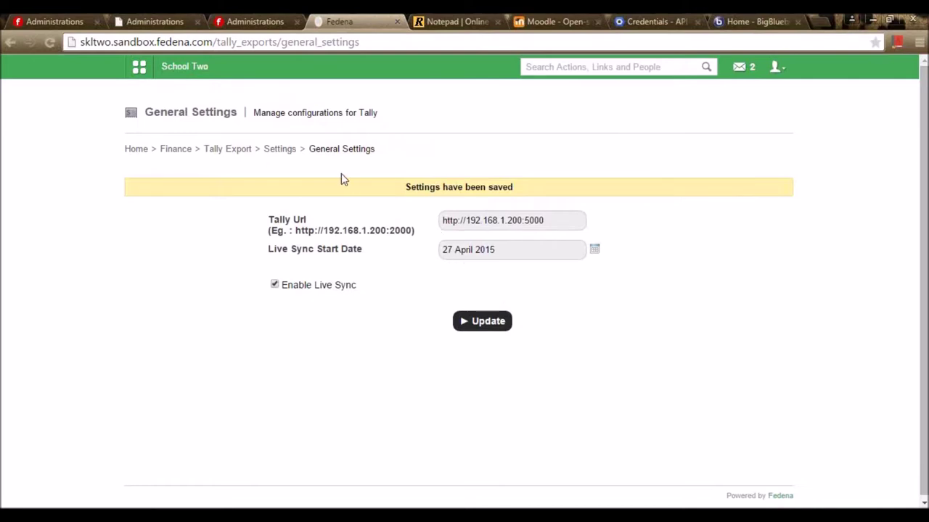
{"action": "left_click", "coordinate": [295, 152]}
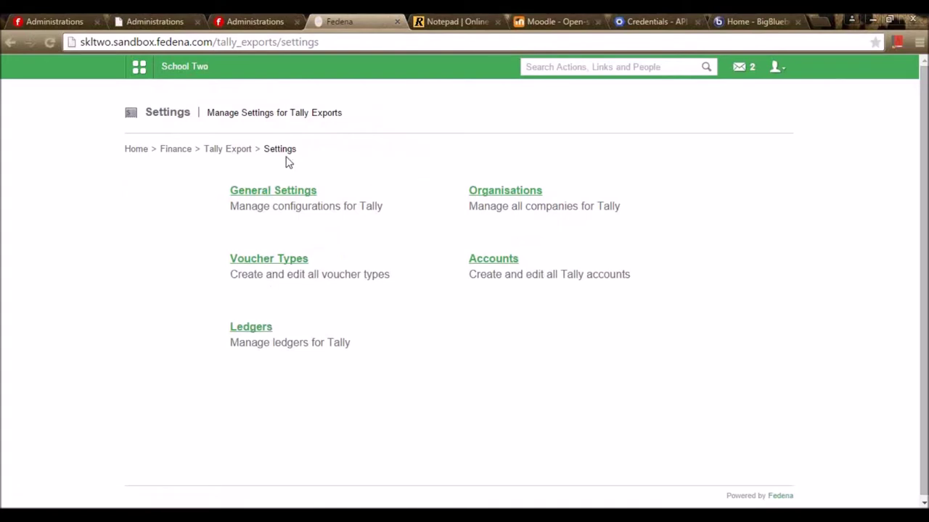
Check the Manual Sync start date calendar, then return to Tally Export and open Bulk Export
{"action": "left_click", "coordinate": [278, 196]}
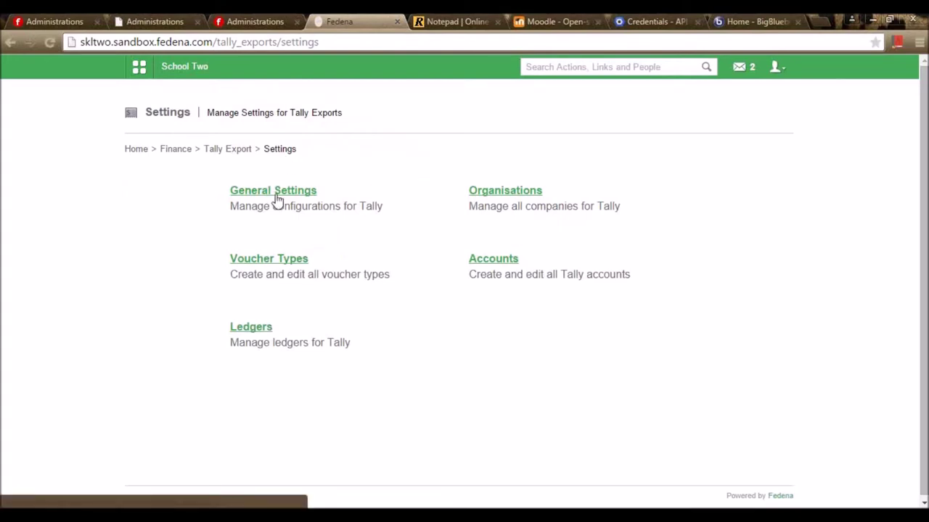
{"action": "left_click", "coordinate": [283, 150]}
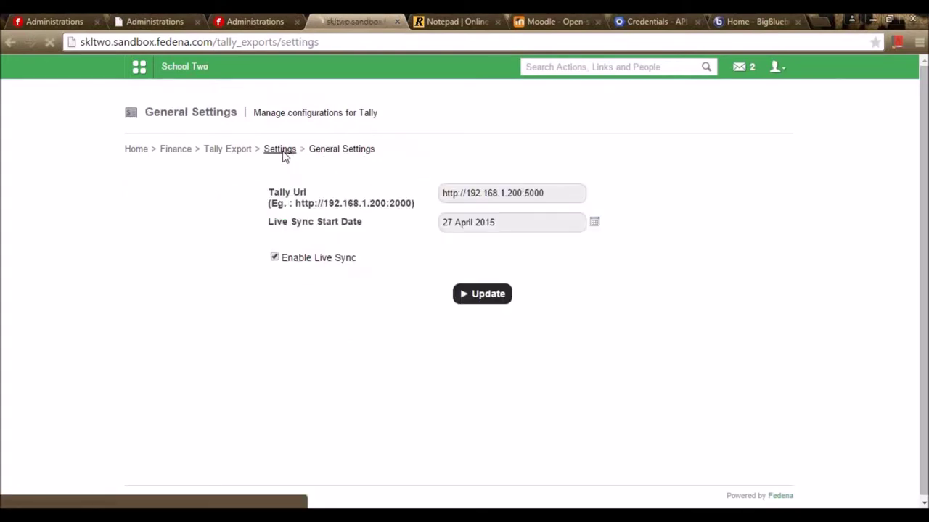
{"action": "left_click", "coordinate": [246, 151]}
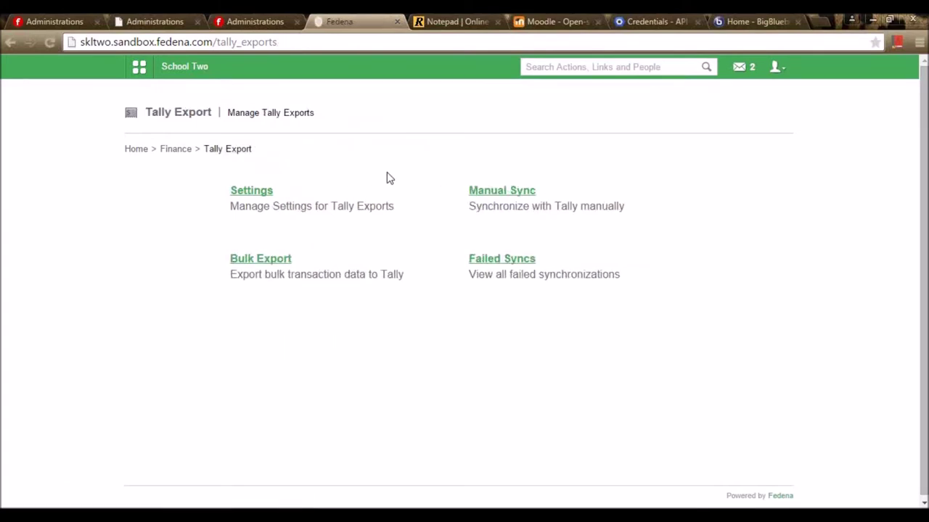
{"action": "left_click", "coordinate": [489, 194]}
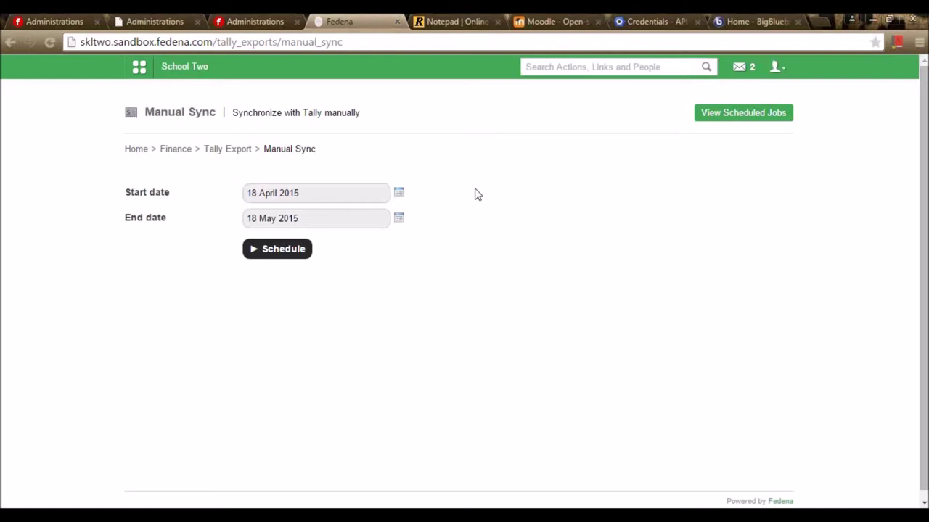
{"action": "left_click", "coordinate": [400, 193]}
{"action": "left_click", "coordinate": [449, 206]}
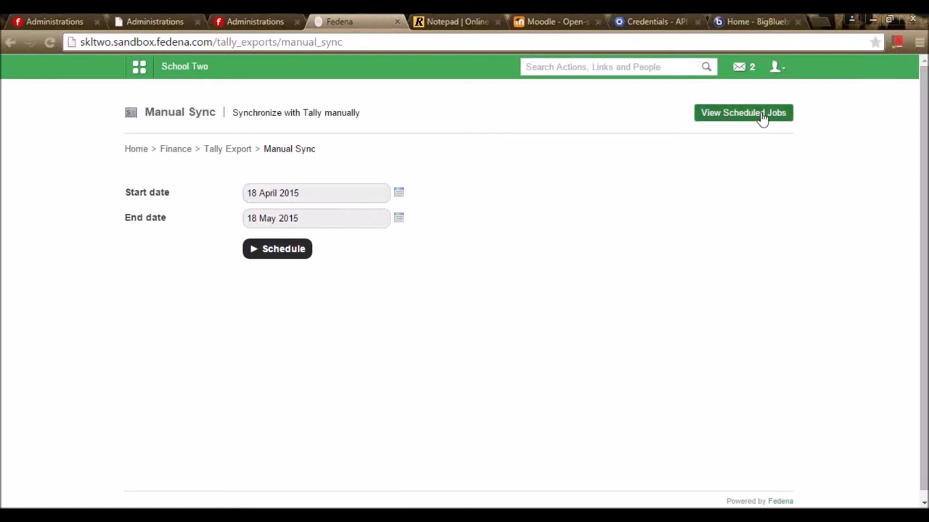
{"action": "left_click", "coordinate": [237, 150]}
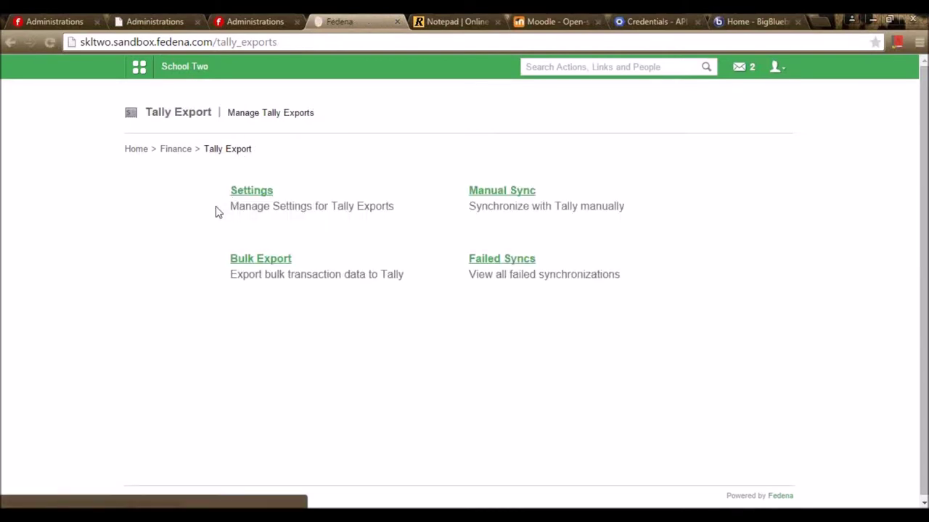
{"action": "left_click", "coordinate": [273, 267]}
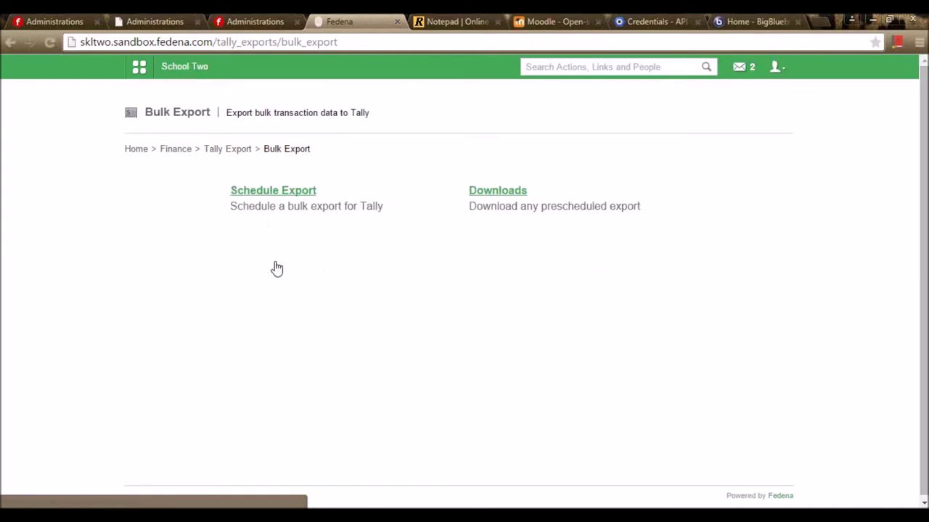
Look at the scheduled export form's start date, then go back to Bulk Export
{"action": "left_click", "coordinate": [280, 193]}
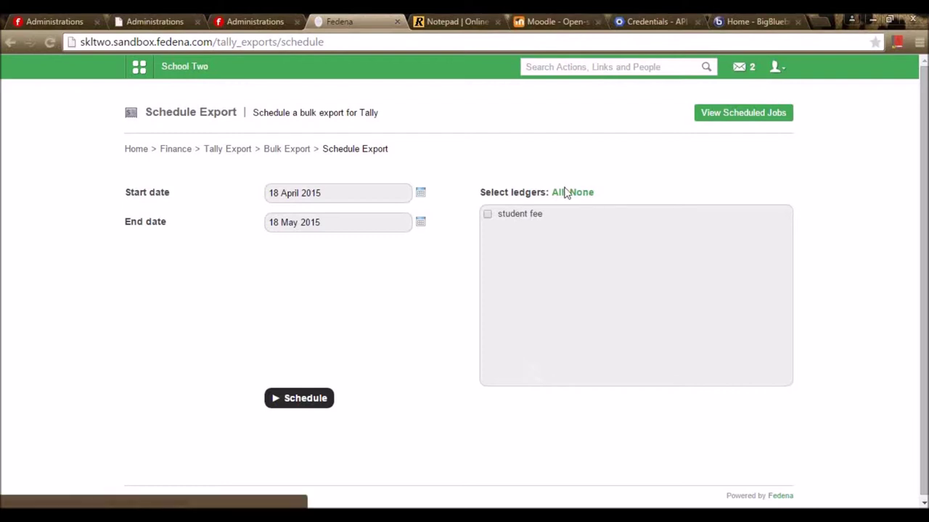
{"action": "left_click", "coordinate": [282, 192]}
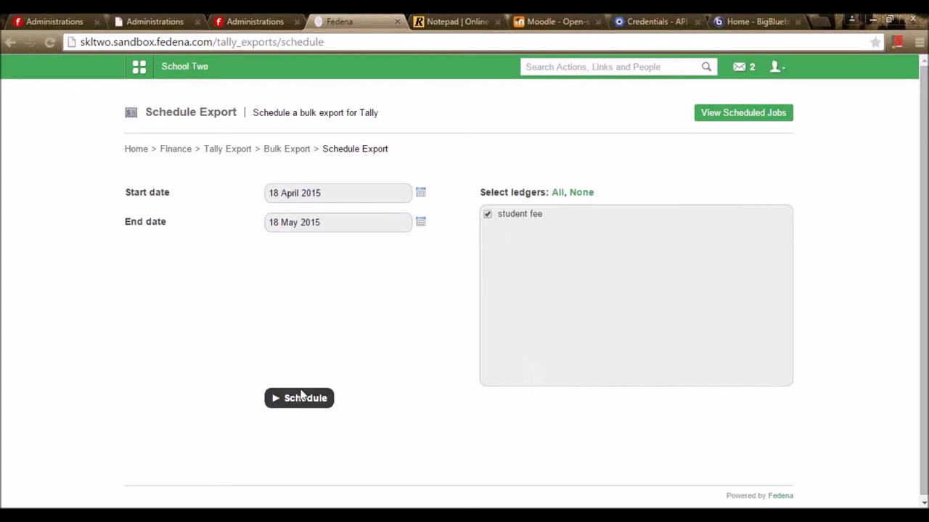
{"action": "left_click", "coordinate": [298, 152]}
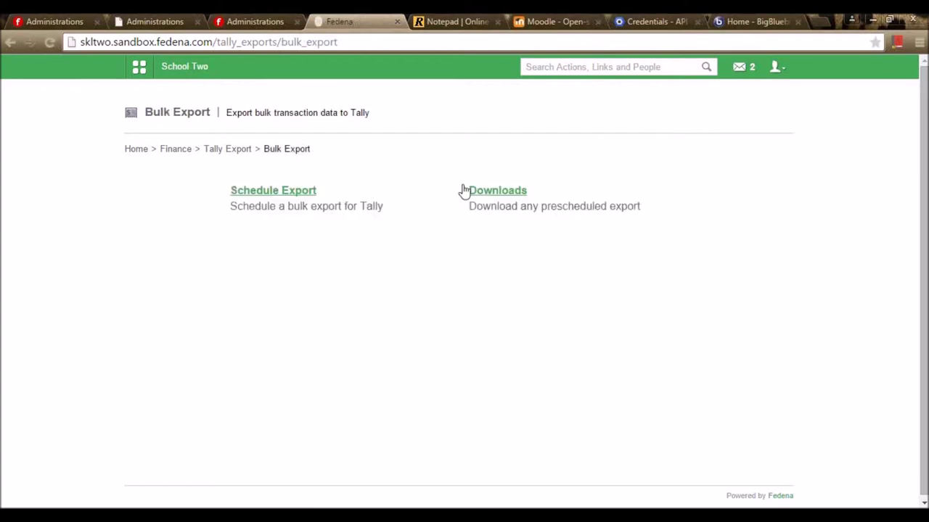
Download the first prescheduled Tally export file and return to the Tally Export settings
{"action": "left_click", "coordinate": [504, 192]}
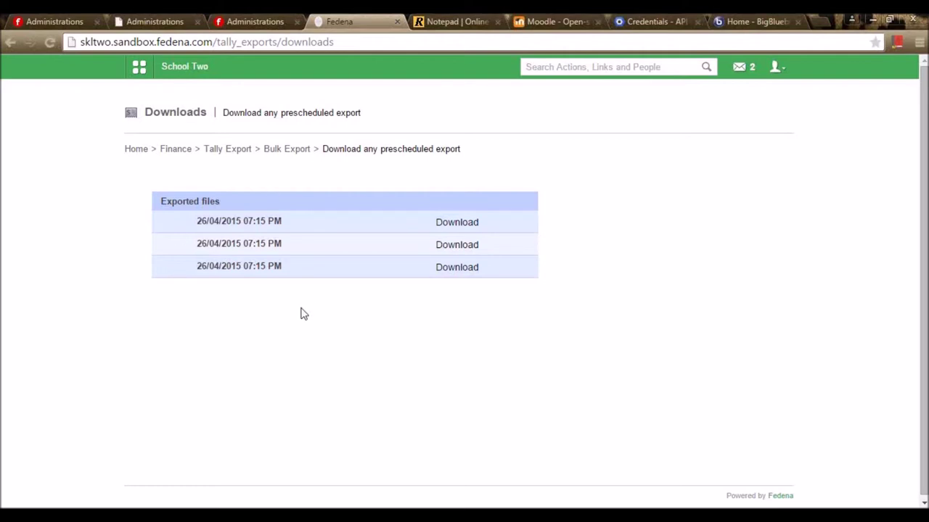
{"action": "left_click", "coordinate": [449, 224]}
{"action": "left_click", "coordinate": [278, 150]}
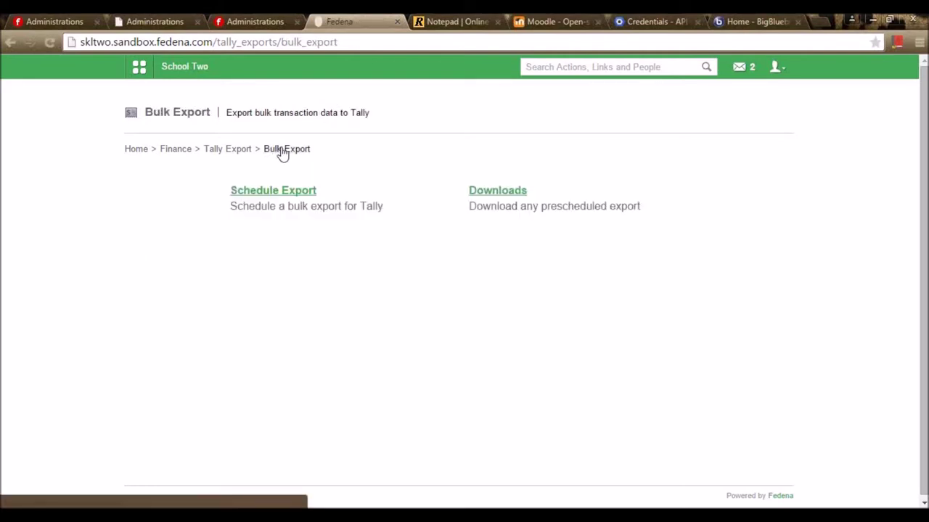
{"action": "left_click", "coordinate": [225, 150]}
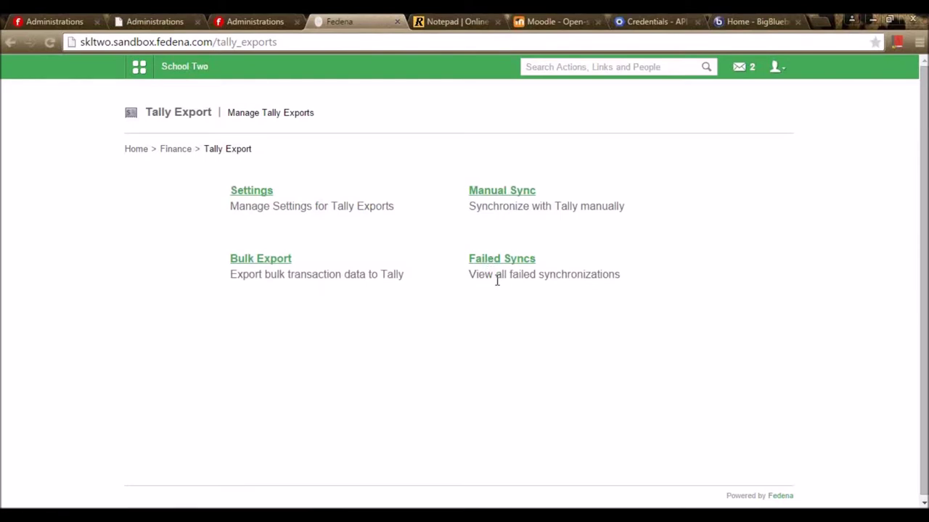
{"action": "left_click", "coordinate": [259, 196]}
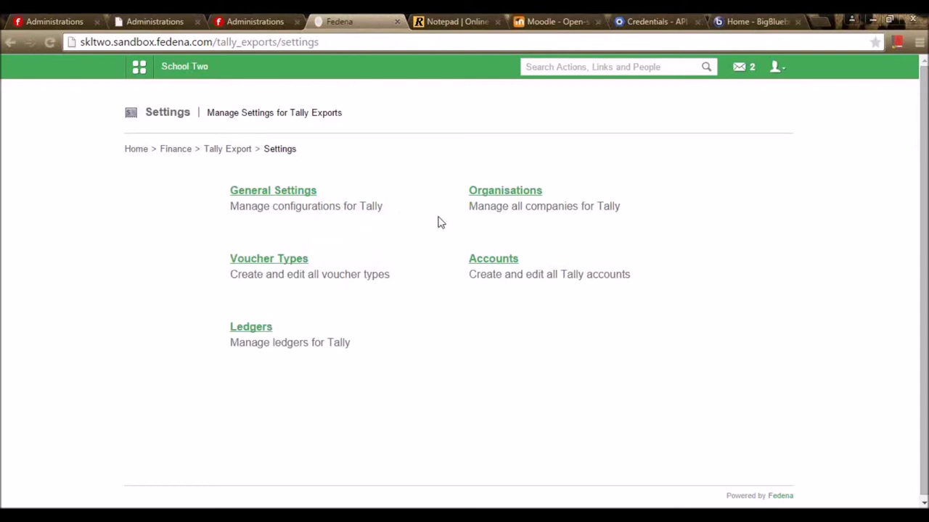
Review the Tally Organisations list, then the Voucher Types list
{"action": "left_click", "coordinate": [525, 194]}
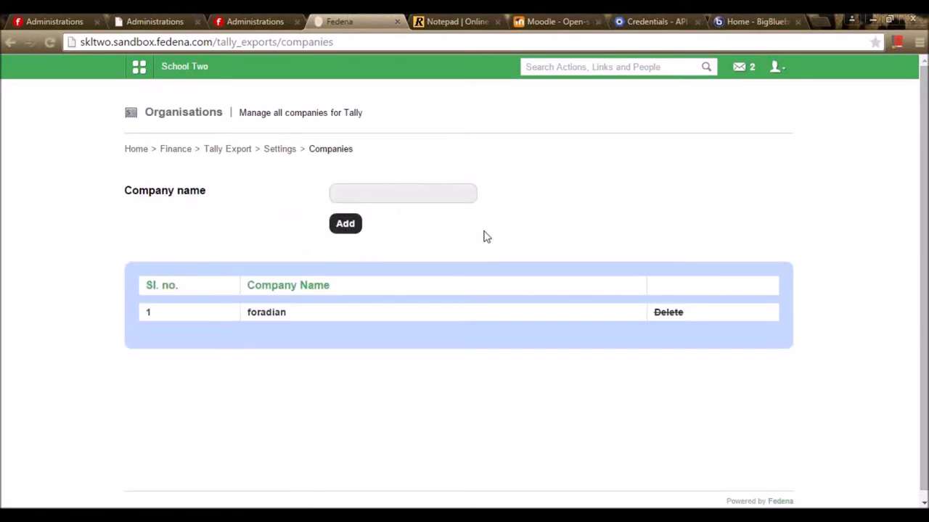
{"action": "left_click", "coordinate": [348, 191]}
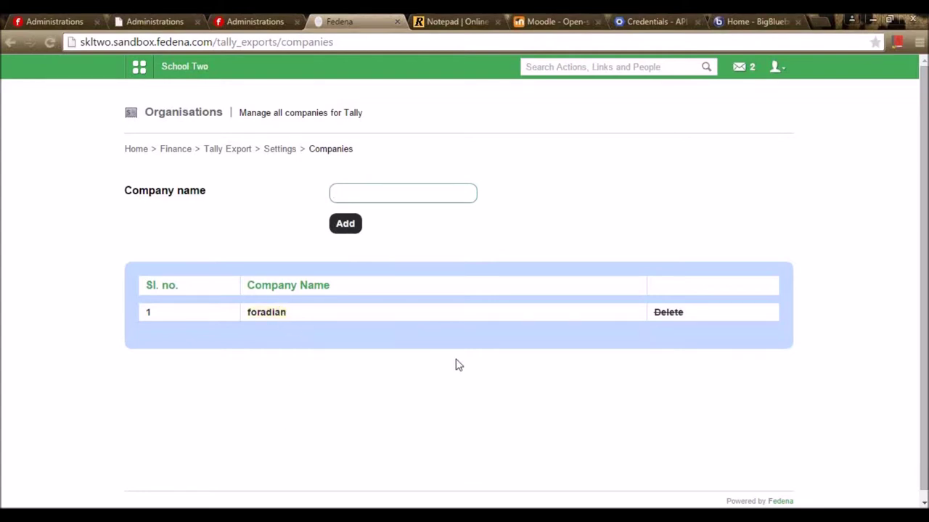
{"action": "left_click", "coordinate": [279, 150]}
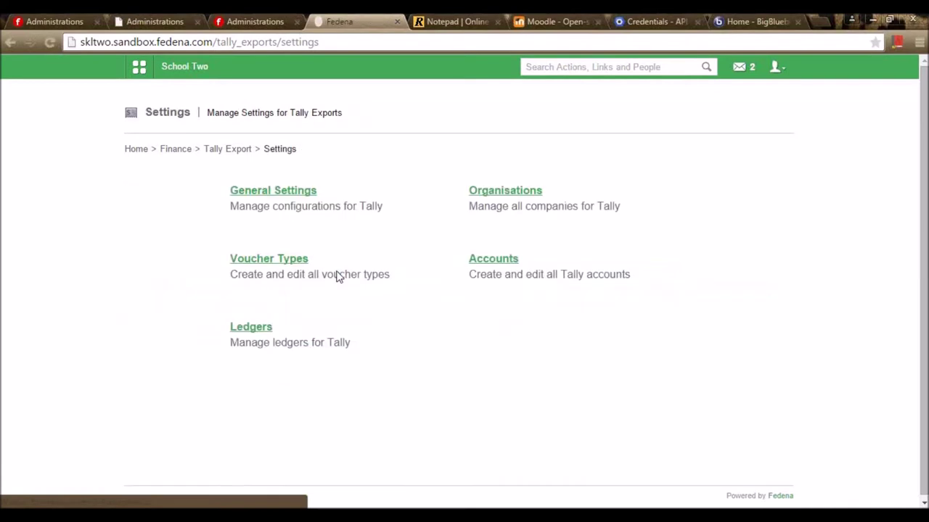
{"action": "left_click", "coordinate": [290, 261]}
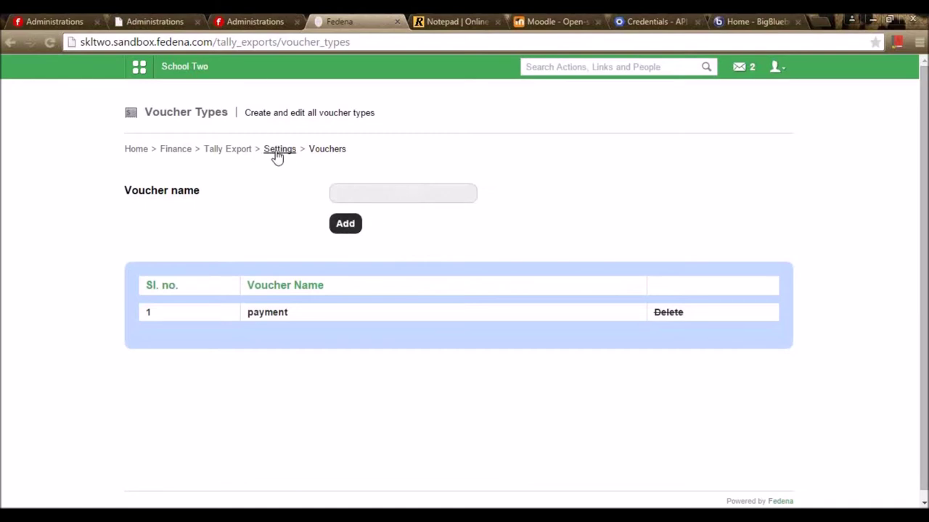
{"action": "left_click_drag", "start_coordinate": [296, 149], "coordinate": [287, 156]}
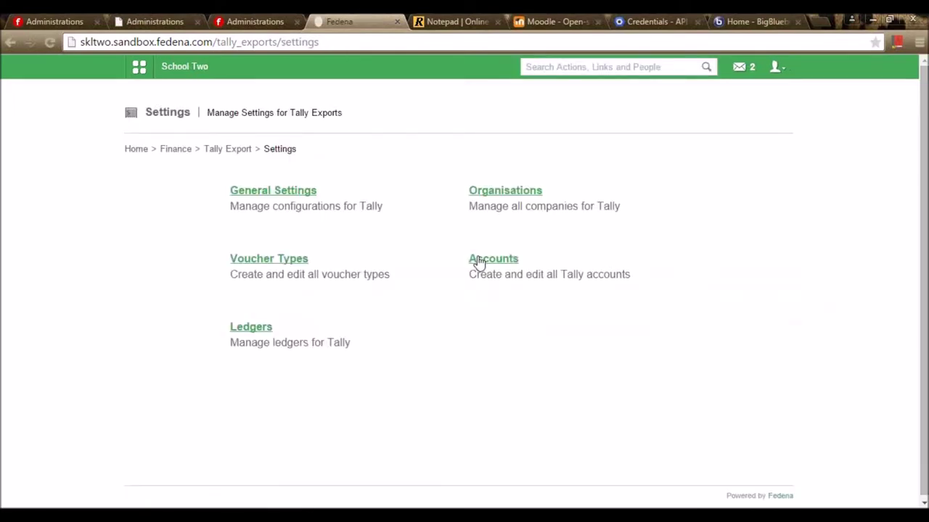
Review the Tally Accounts list, then open ledger management to create a new ledger
{"action": "left_click", "coordinate": [478, 261]}
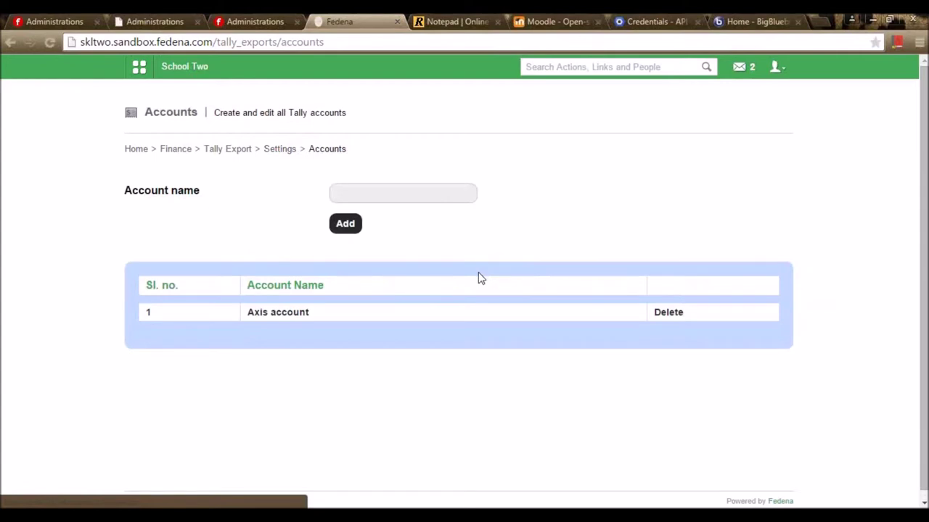
{"action": "left_click", "coordinate": [391, 194]}
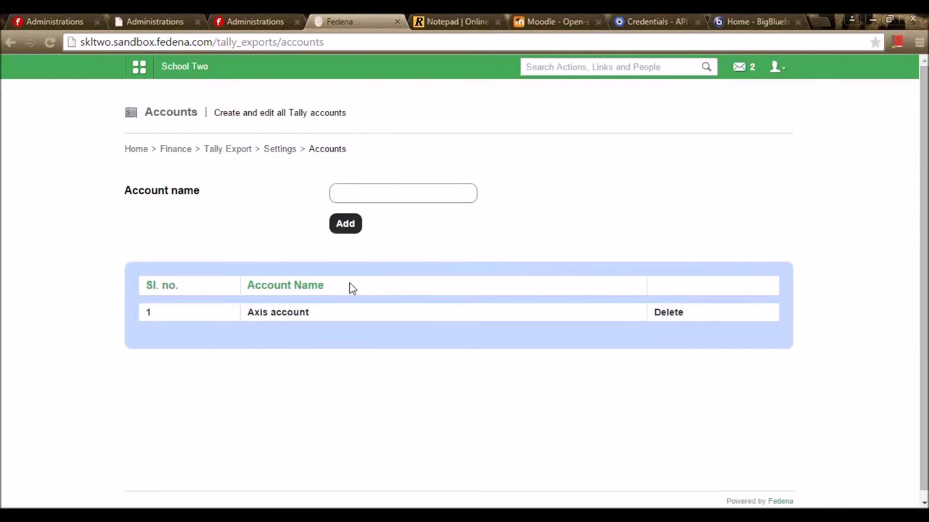
{"action": "left_click", "coordinate": [281, 150]}
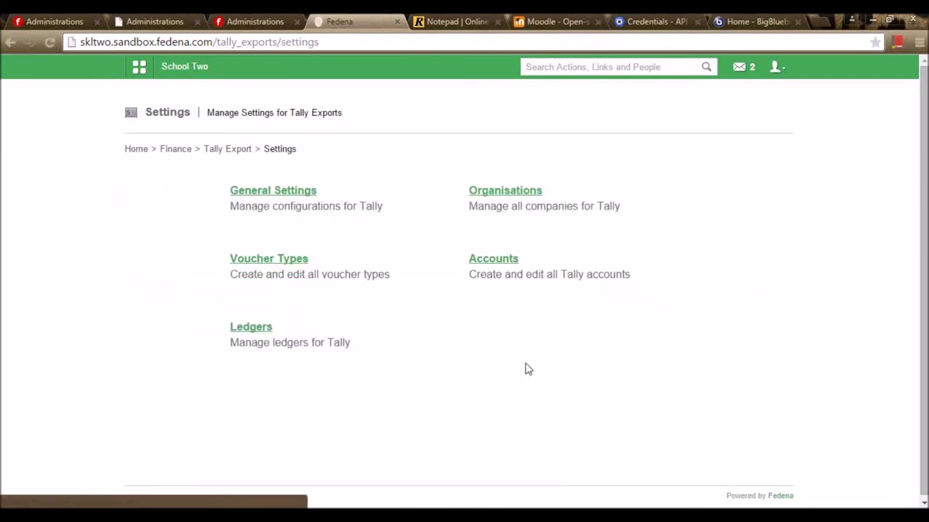
{"action": "left_click", "coordinate": [253, 328]}
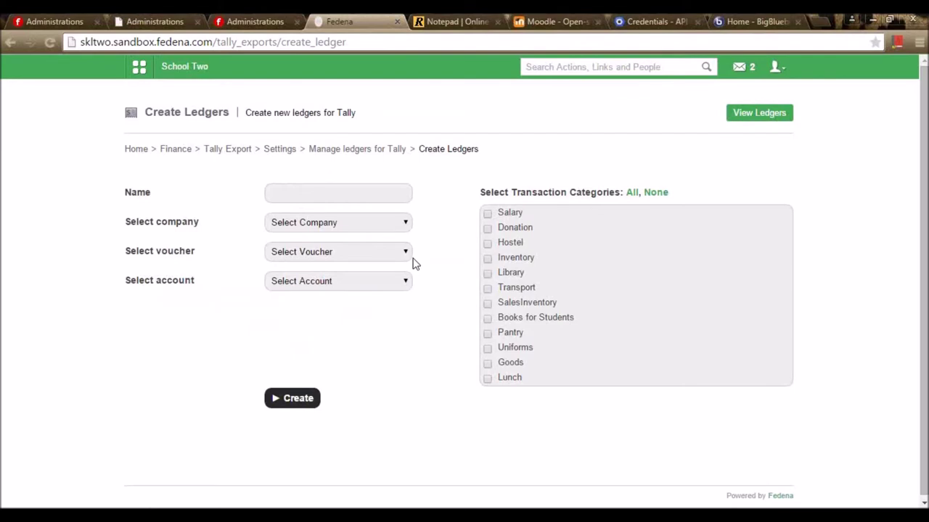
Name the new ledger 'Transport fee' with company foradian, voucher payment and Axis account
{"action": "left_click", "coordinate": [348, 196]}
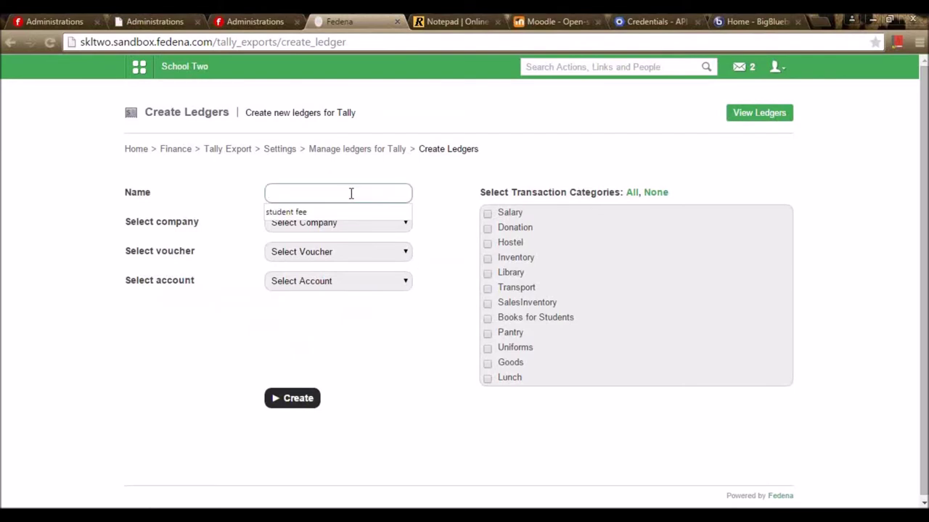
{"action": "type", "text": "A"}
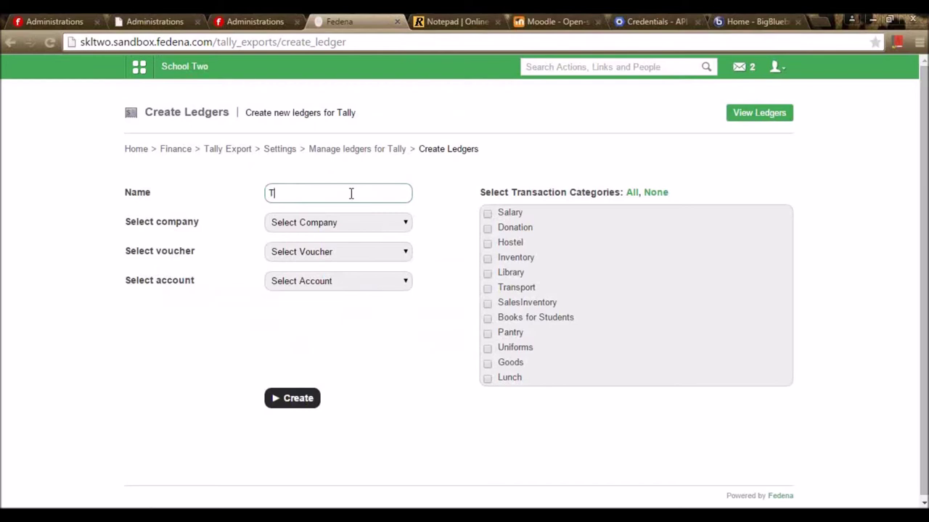
{"action": "type", "text": "rasport fee"}
{"action": "left_click", "coordinate": [339, 225]}
{"action": "left_click", "coordinate": [325, 249]}
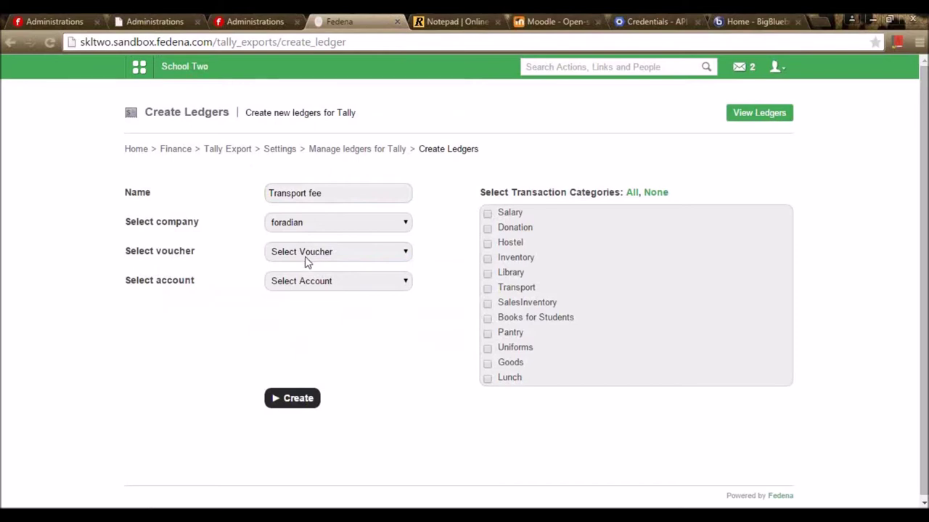
{"action": "left_click", "coordinate": [303, 259]}
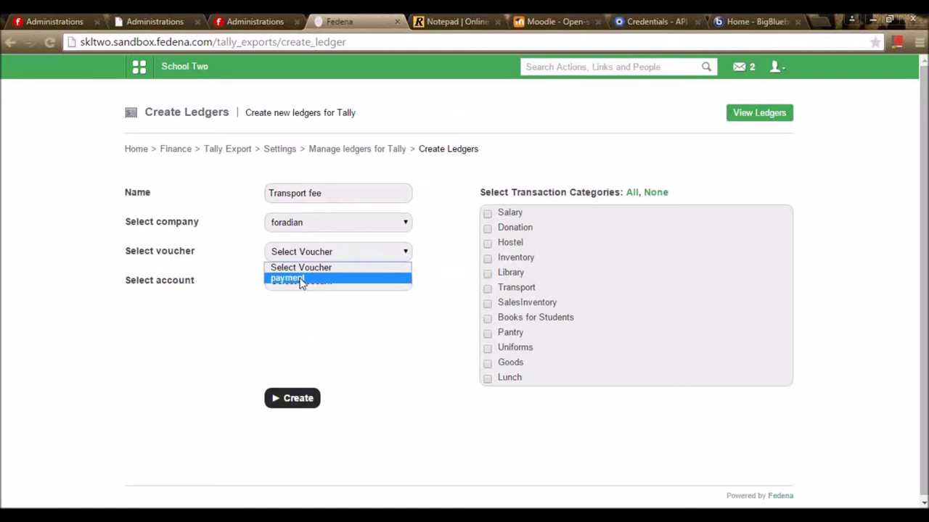
{"action": "left_click", "coordinate": [302, 279]}
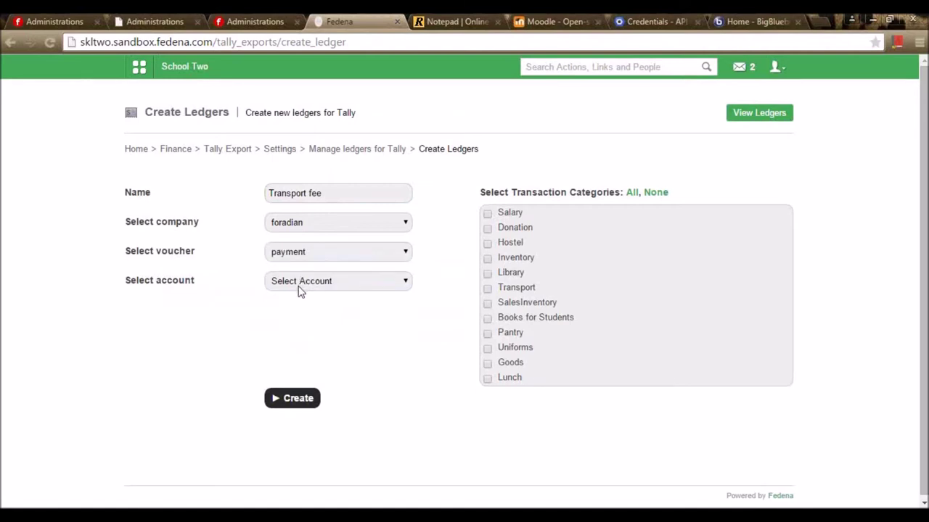
{"action": "left_click", "coordinate": [299, 288]}
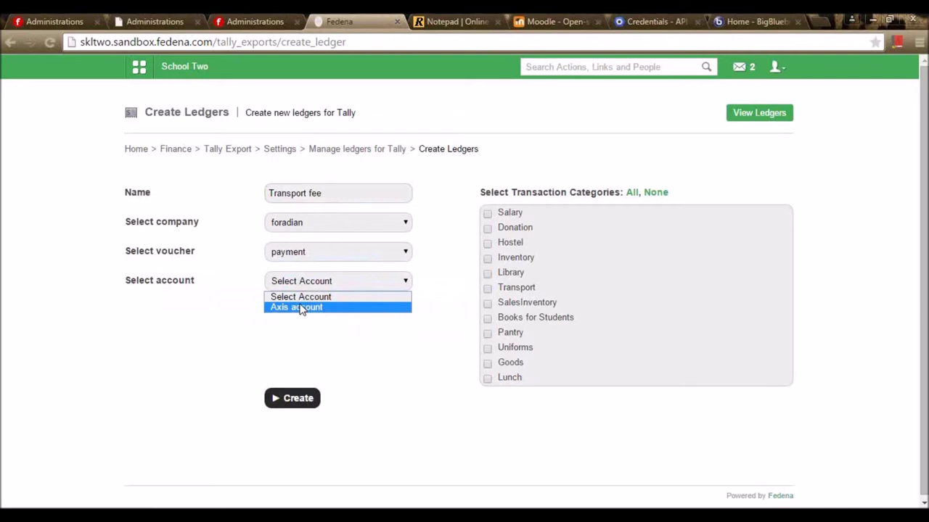
{"action": "left_click", "coordinate": [300, 308]}
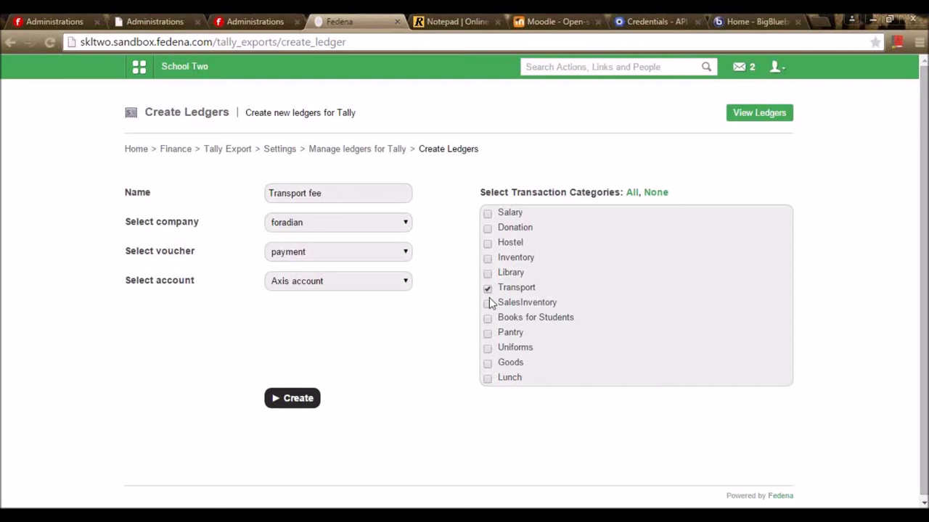
Create the Transport fee ledger and confirm it is listed beside student fee in View Ledgers
{"action": "scroll", "coordinate": [606, 341], "scroll_direction": "down", "scroll_amount": 1}
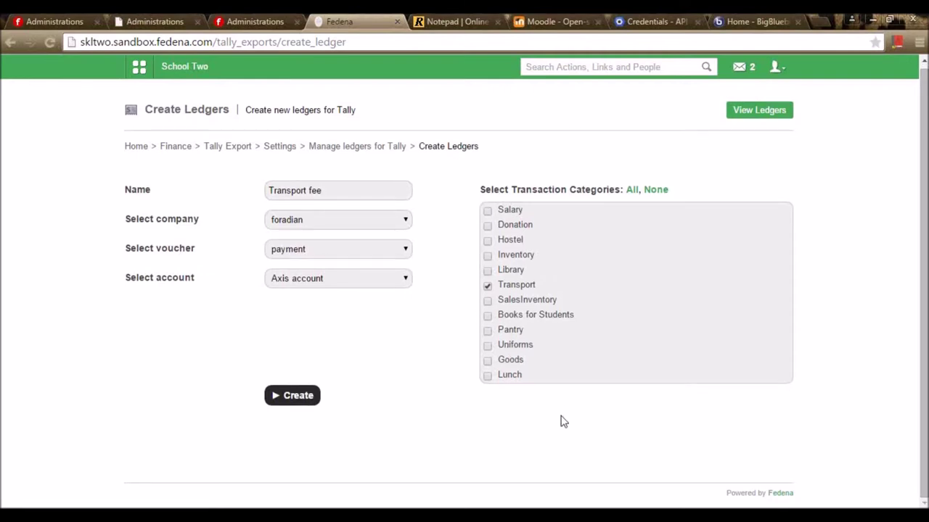
{"action": "left_click", "coordinate": [304, 401]}
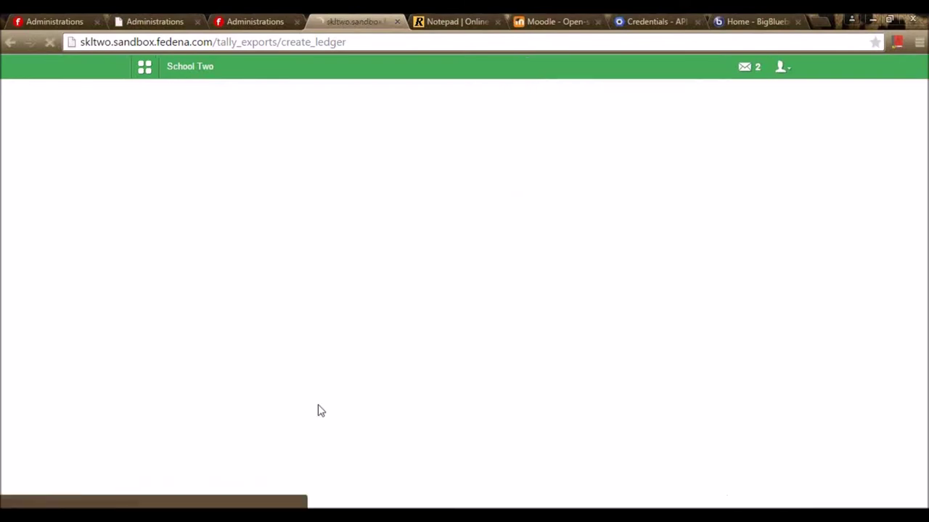
{"action": "left_click", "coordinate": [391, 150]}
{"action": "left_click", "coordinate": [464, 191]}
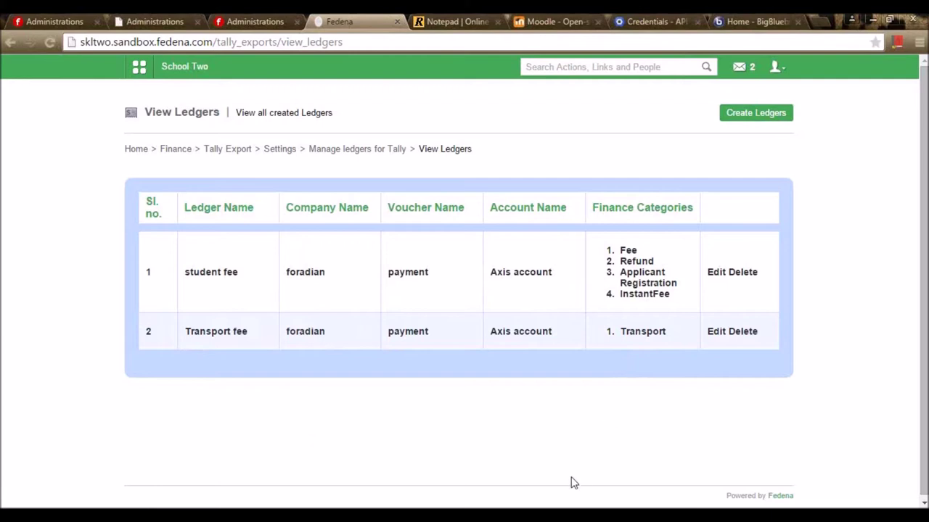
Leave the ledger pages for the School Two dashboard and bring up the notepad's plugin checklist
{"action": "left_click", "coordinate": [179, 150]}
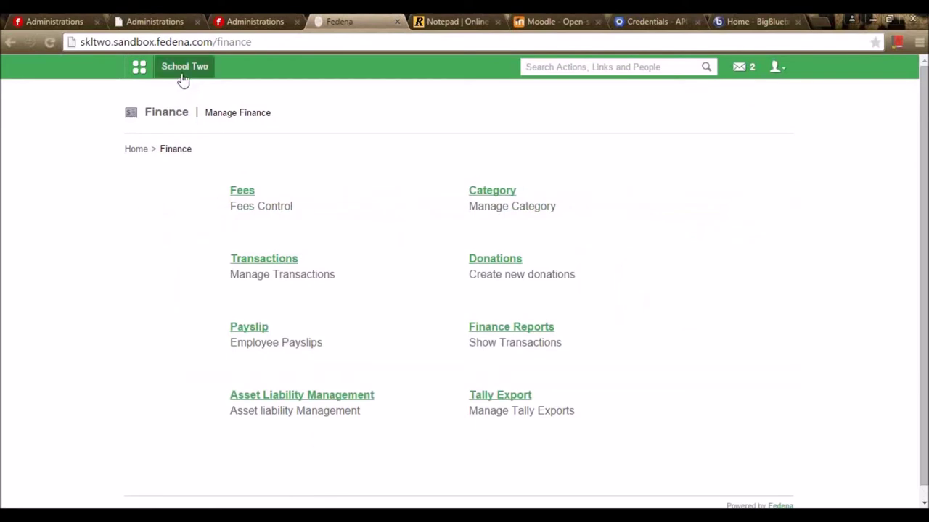
{"action": "left_click", "coordinate": [183, 72]}
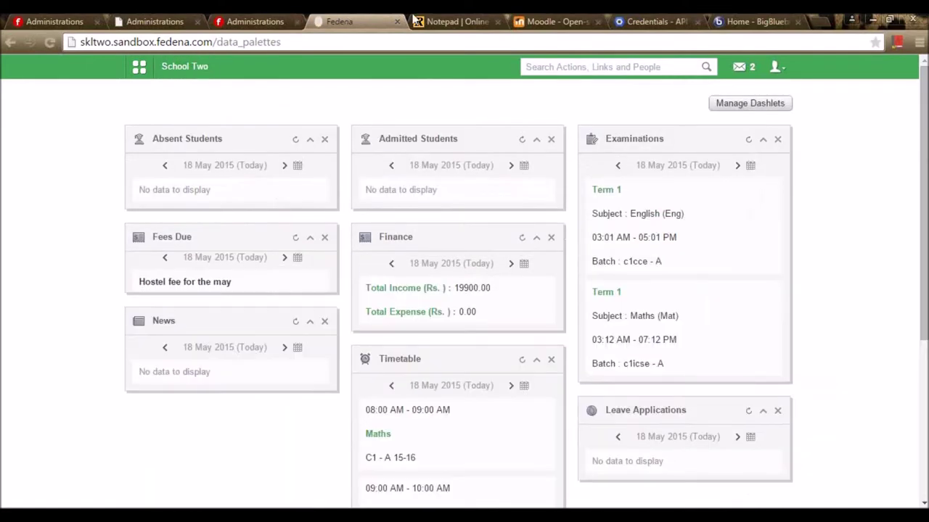
{"action": "key", "text": "ctrl+Tab"}
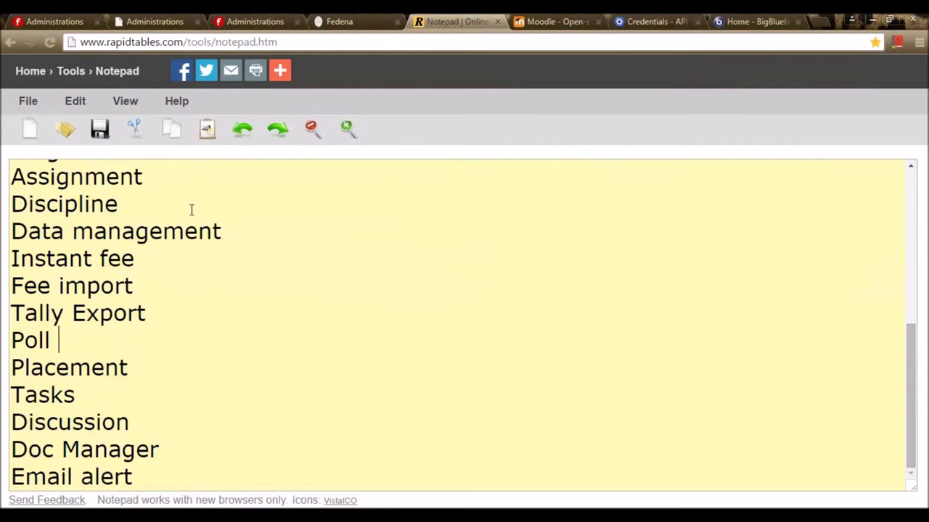
{"action": "left_click", "coordinate": [259, 21]}
Save School A's plugin assignments with every plugin, Poll included, then return to School Two
{"action": "left_click", "coordinate": [156, 323]}
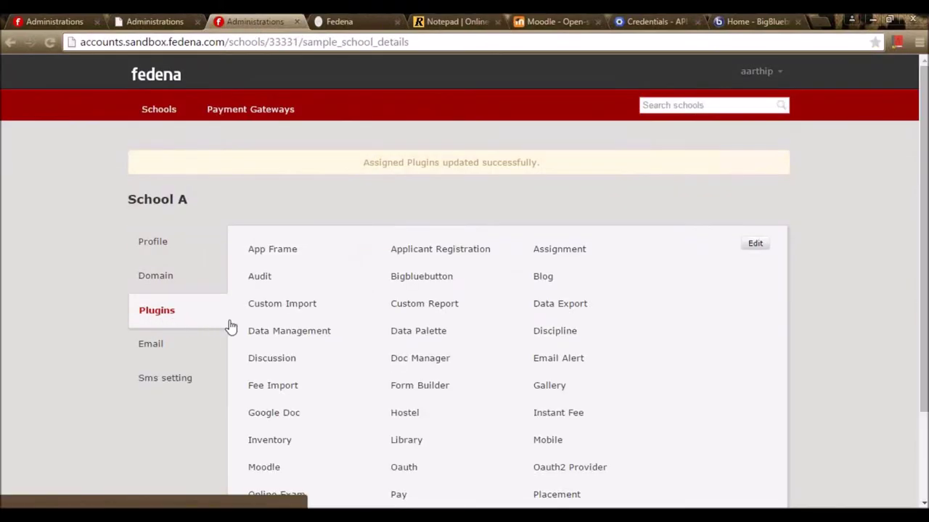
{"action": "left_click", "coordinate": [752, 245]}
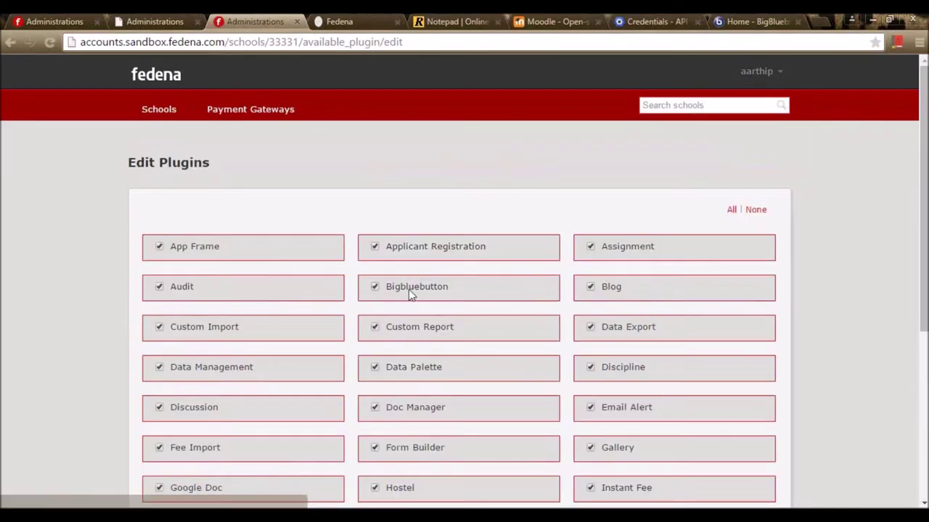
{"action": "scroll", "coordinate": [407, 291], "scroll_direction": "down", "scroll_amount": 1}
{"action": "scroll", "coordinate": [428, 297], "scroll_direction": "down", "scroll_amount": 1}
{"action": "scroll", "coordinate": [559, 353], "scroll_direction": "down", "scroll_amount": 2}
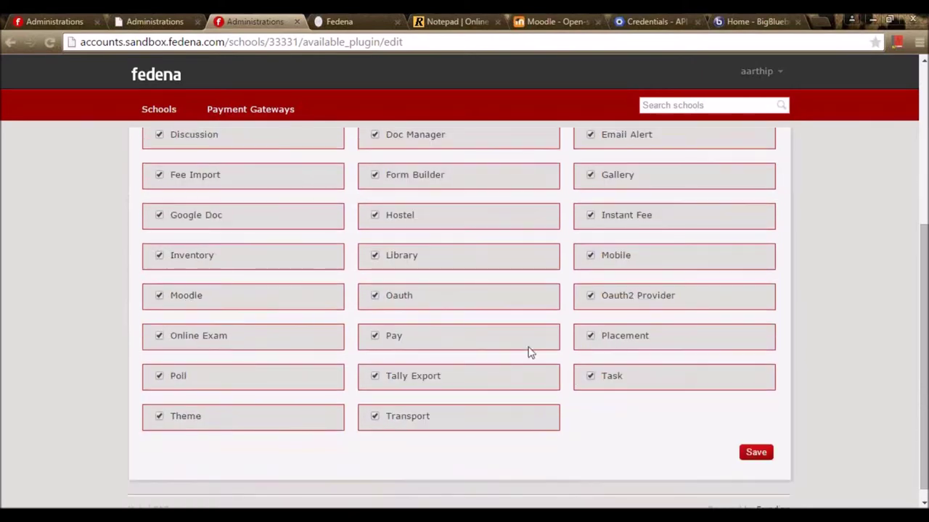
{"action": "left_click", "coordinate": [749, 455]}
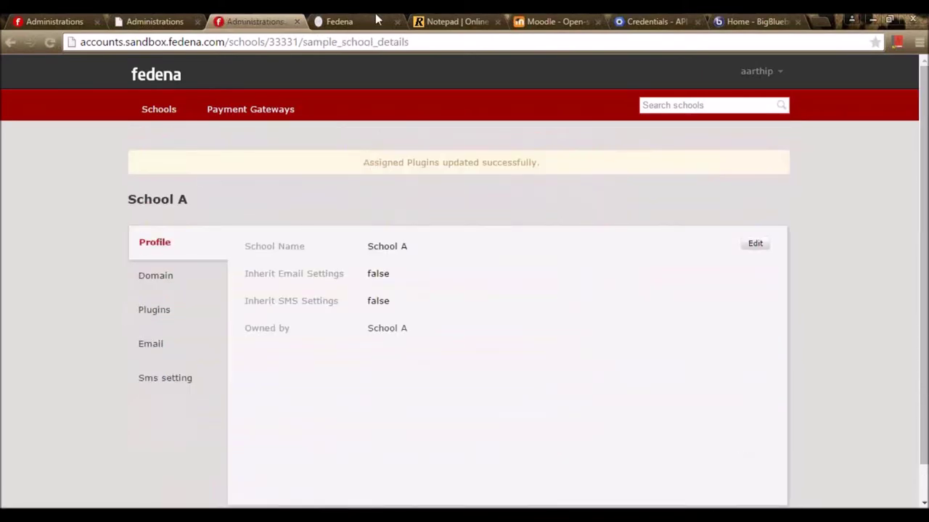
{"action": "left_click", "coordinate": [370, 20]}
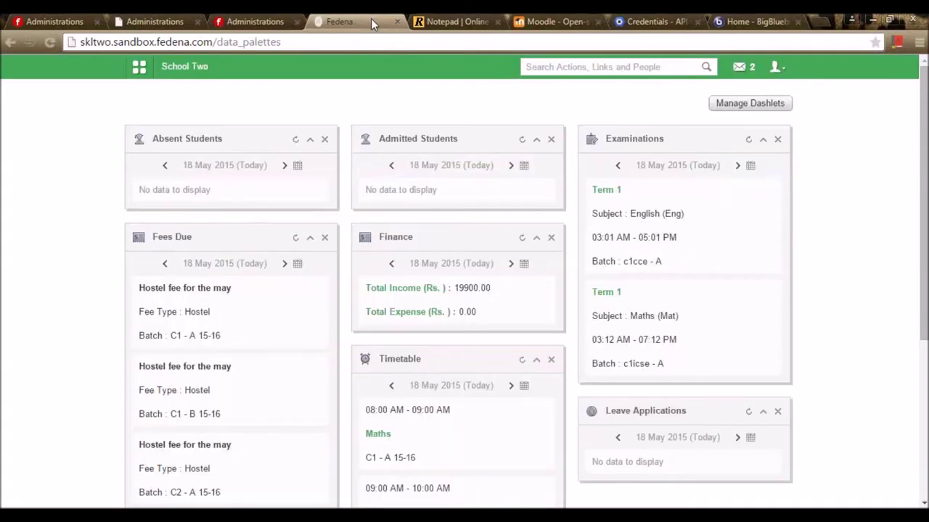
Open a blank New Poll form via Collaboration > Poll on School Two
{"action": "left_click", "coordinate": [189, 66]}
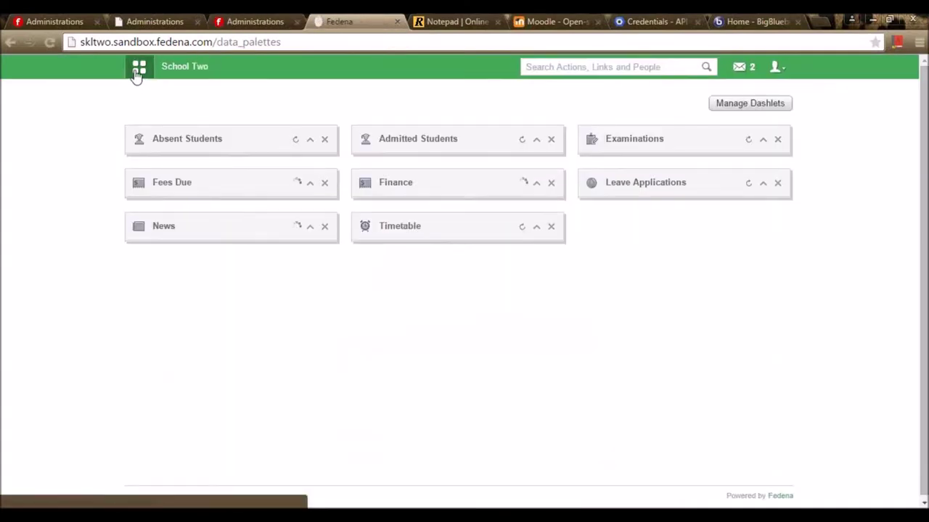
{"action": "left_click", "coordinate": [135, 73]}
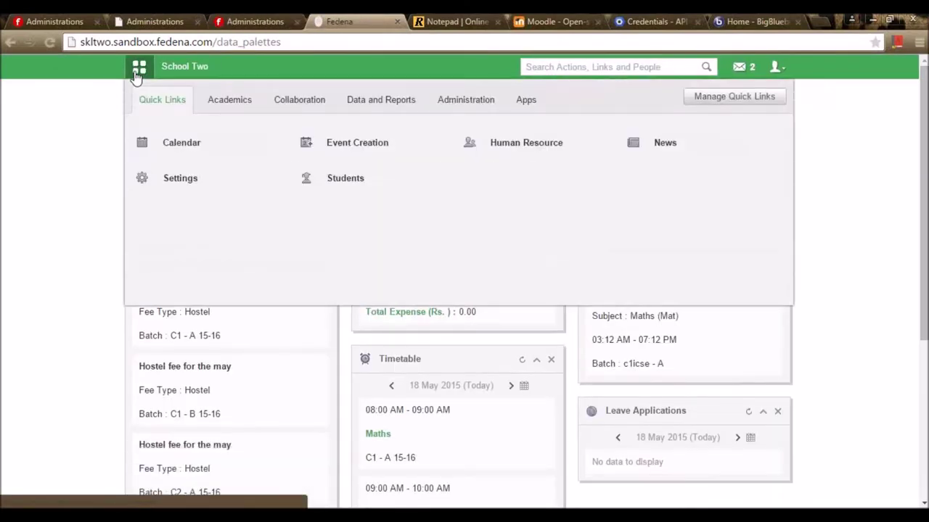
{"action": "left_click", "coordinate": [312, 109]}
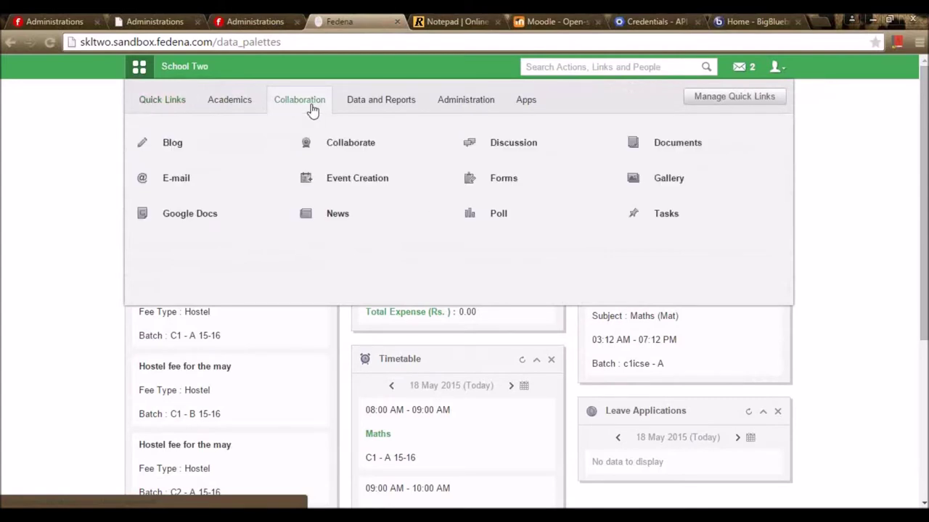
{"action": "left_click", "coordinate": [503, 212]}
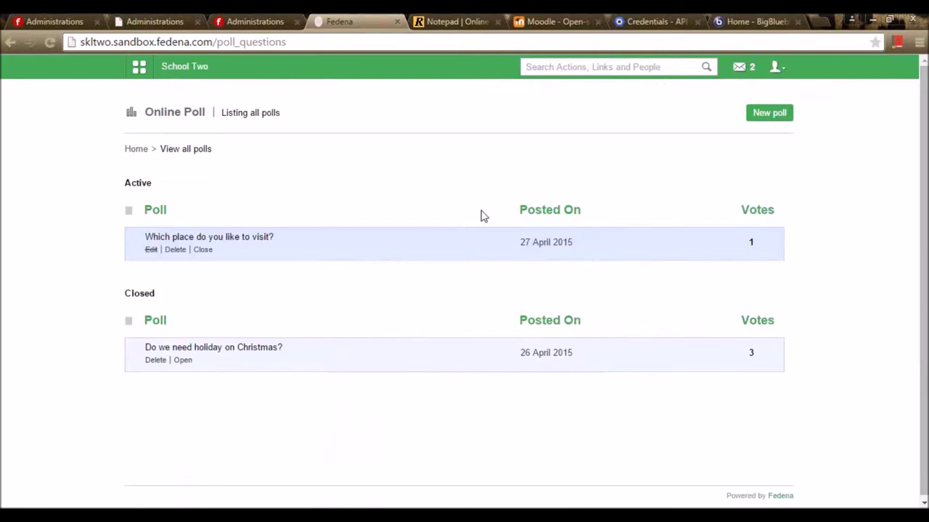
{"action": "left_click", "coordinate": [765, 119]}
{"action": "left_click", "coordinate": [774, 120]}
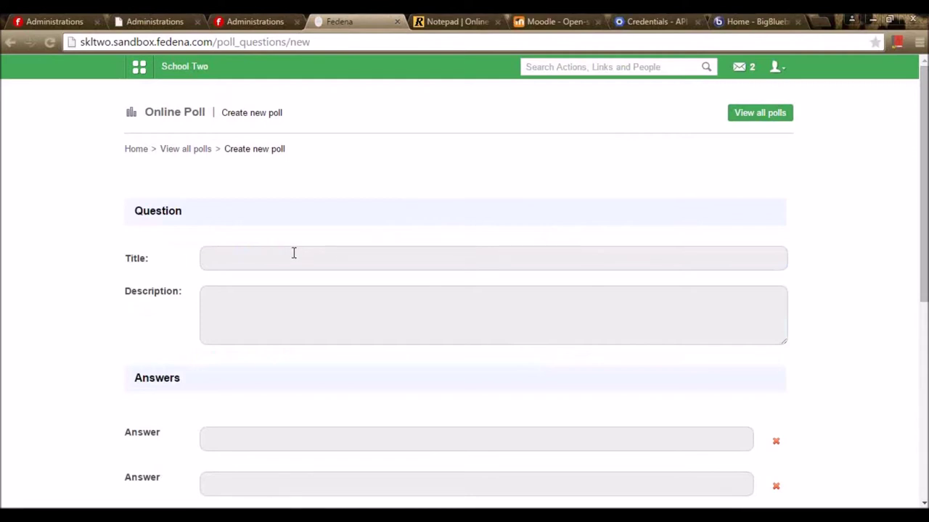
Title the new poll 'Which color to choose for the school flag?'
{"action": "scroll", "coordinate": [298, 246], "scroll_direction": "down", "scroll_amount": 1}
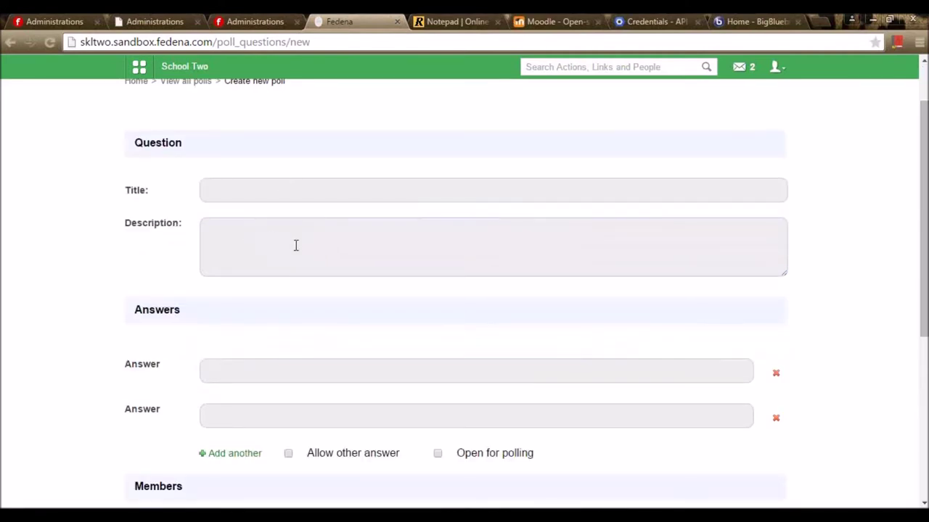
{"action": "scroll", "coordinate": [296, 245], "scroll_direction": "down", "scroll_amount": 5}
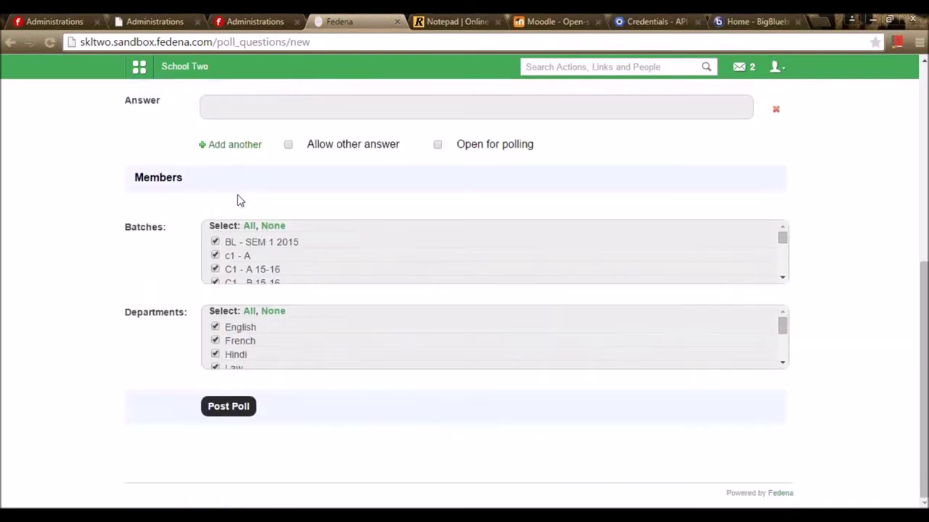
{"action": "scroll", "coordinate": [240, 211], "scroll_direction": "up", "scroll_amount": 4}
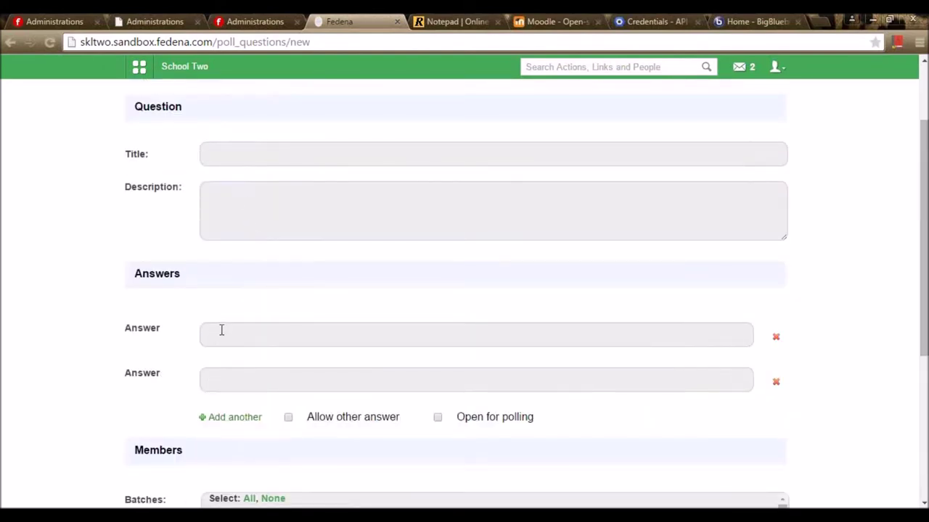
{"action": "scroll", "coordinate": [221, 330], "scroll_direction": "down", "scroll_amount": 3}
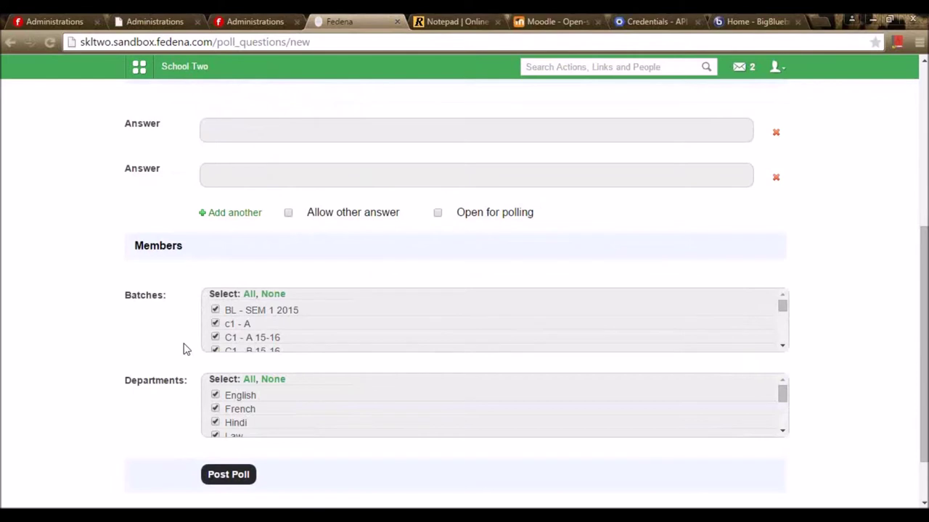
{"action": "scroll", "coordinate": [192, 334], "scroll_direction": "up", "scroll_amount": 1}
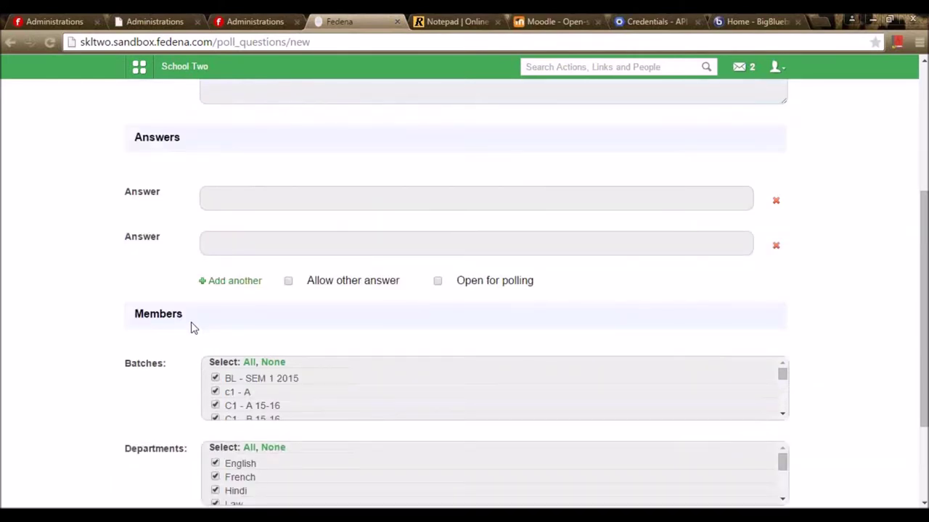
{"action": "scroll", "coordinate": [385, 344], "scroll_direction": "up", "scroll_amount": 4}
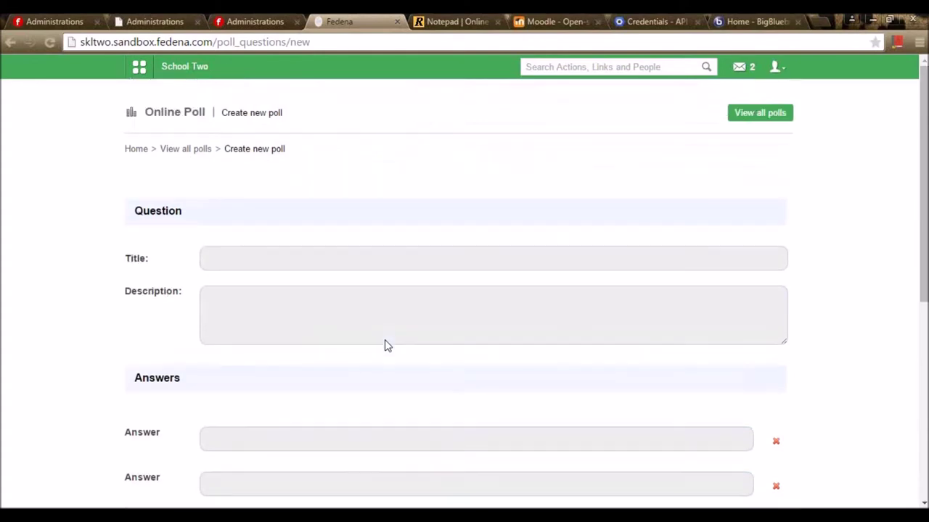
{"action": "left_click", "coordinate": [226, 248]}
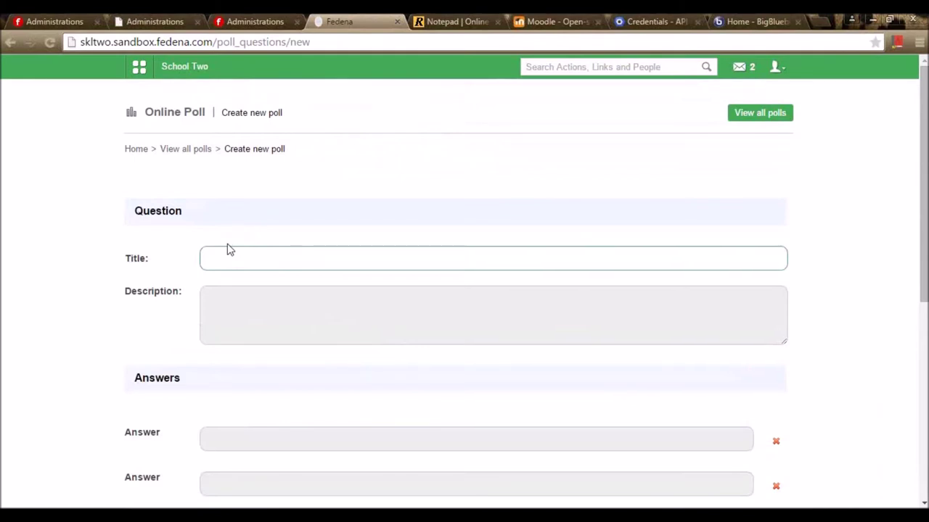
{"action": "type", "text": "WHIC"}
{"action": "key", "text": "BackSpace"}
{"action": "key", "text": "BackSpace"}
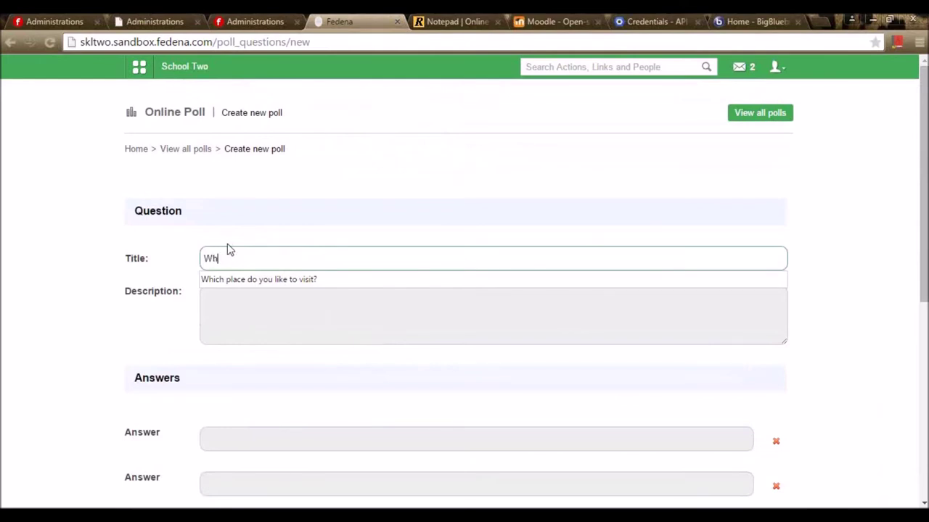
{"action": "type", "text": "ich color to choose "}
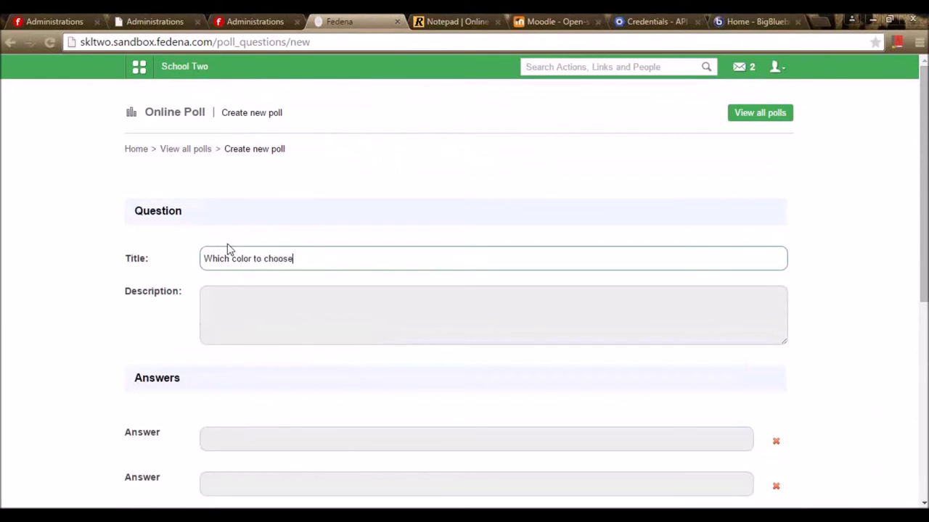
{"action": "type", "text": "for the school flag?"}
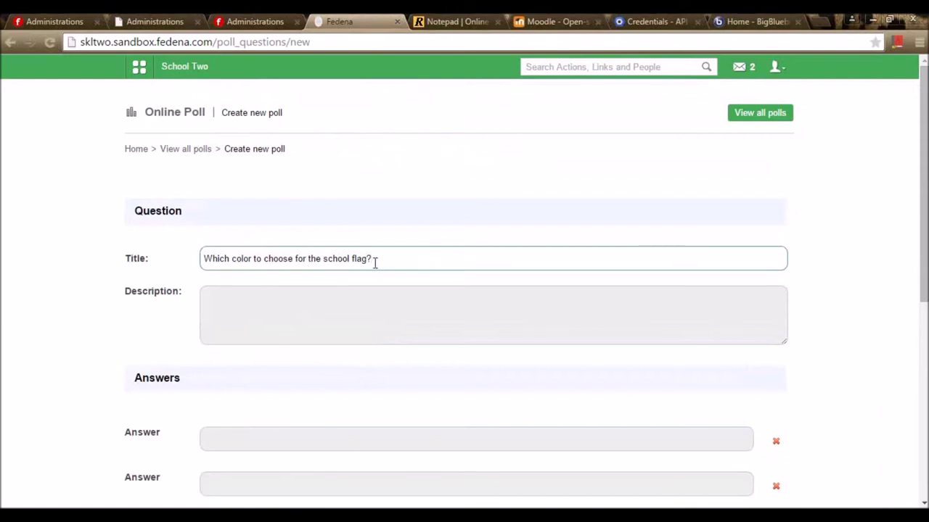
Copy the poll title into the Description field as well
{"action": "left_click_drag", "start_coordinate": [378, 261], "coordinate": [197, 256]}
{"action": "key", "text": "ctrl+c"}
{"action": "left_click", "coordinate": [241, 314]}
{"action": "key", "text": "ctrl+v"}
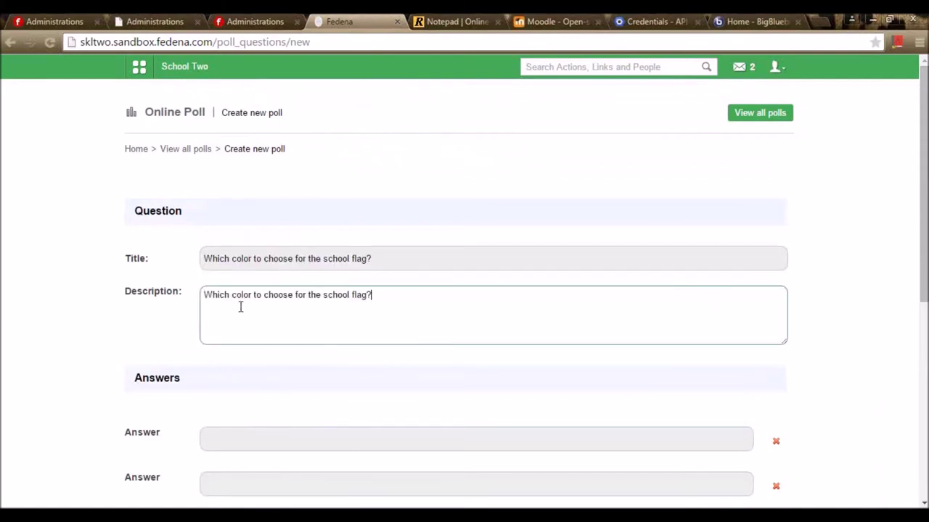
{"action": "left_click", "coordinate": [145, 344]}
{"action": "scroll", "coordinate": [166, 381], "scroll_direction": "down", "scroll_amount": 1}
{"action": "left_click", "coordinate": [236, 365]}
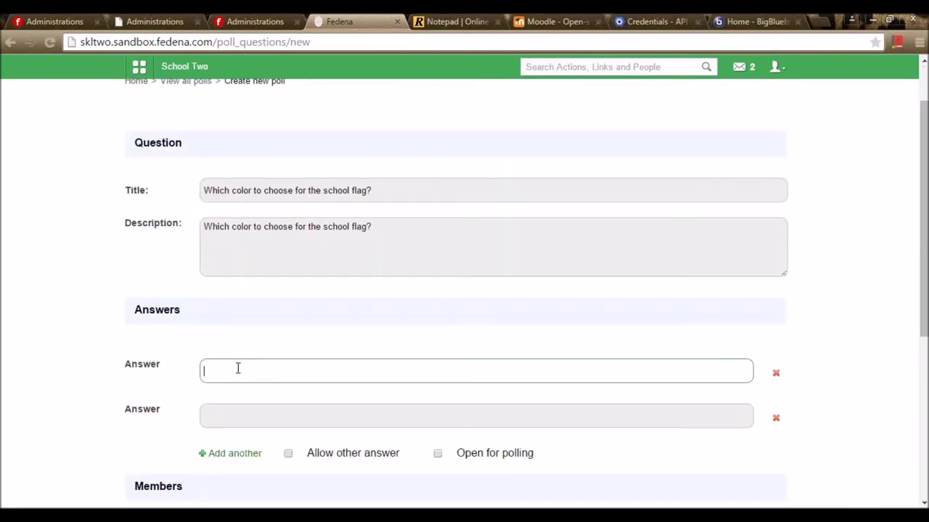
Enter the poll answers option1 and option2
{"action": "scroll", "coordinate": [292, 418], "scroll_direction": "down", "scroll_amount": 2}
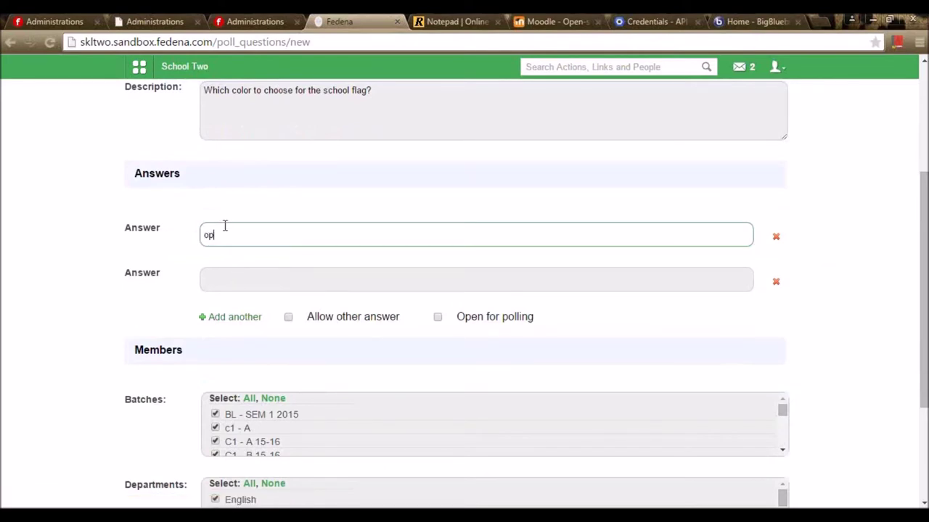
{"action": "type", "text": "on1"}
{"action": "left_click", "coordinate": [248, 290]}
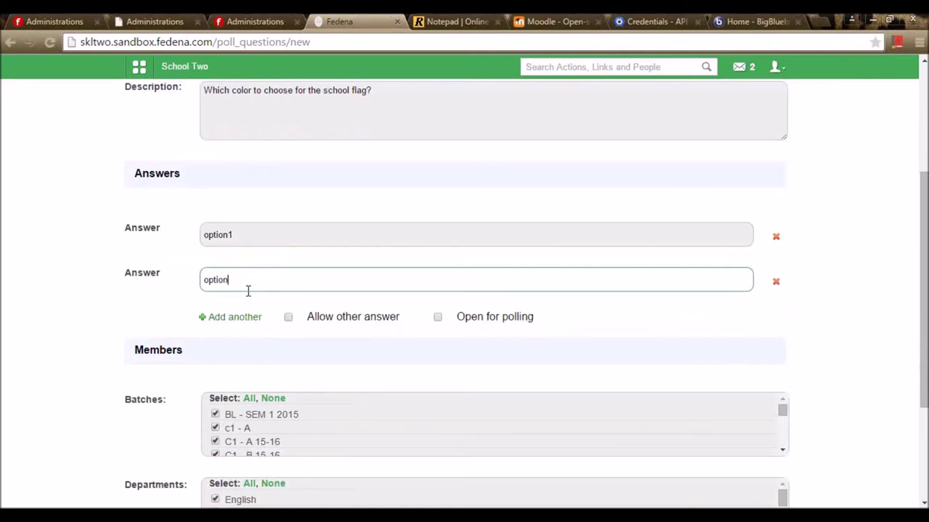
{"action": "type", "text": "option2"}
Post the school flag poll for all listed batches and departments
{"action": "scroll", "coordinate": [261, 417], "scroll_direction": "down", "scroll_amount": 3}
{"action": "scroll", "coordinate": [506, 201], "scroll_direction": "down", "scroll_amount": 2}
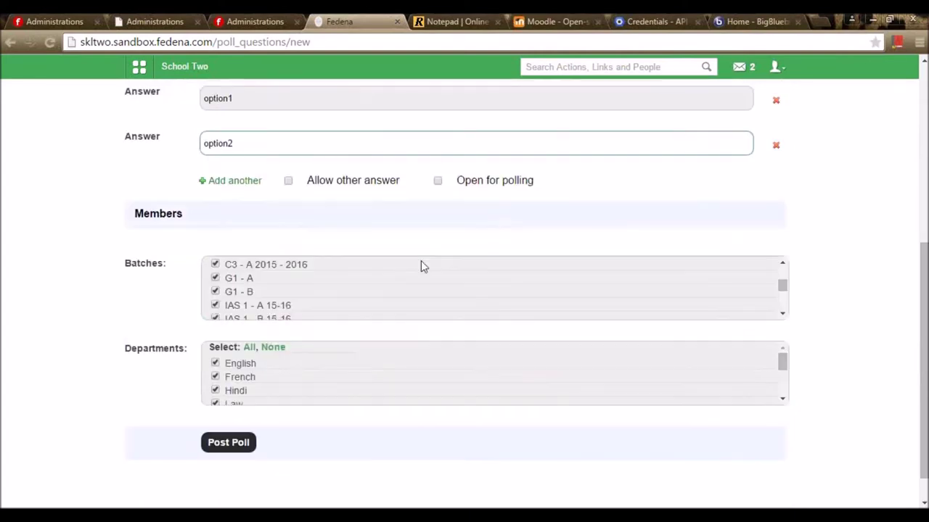
{"action": "scroll", "coordinate": [224, 287], "scroll_direction": "up", "scroll_amount": 3}
{"action": "scroll", "coordinate": [230, 290], "scroll_direction": "down", "scroll_amount": 5}
{"action": "scroll", "coordinate": [210, 348], "scroll_direction": "down", "scroll_amount": 6}
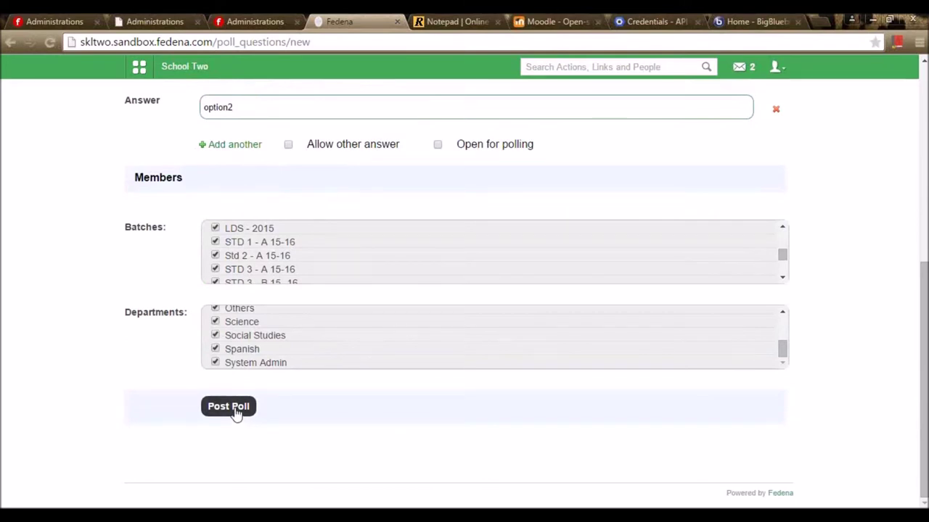
{"action": "left_click", "coordinate": [229, 407]}
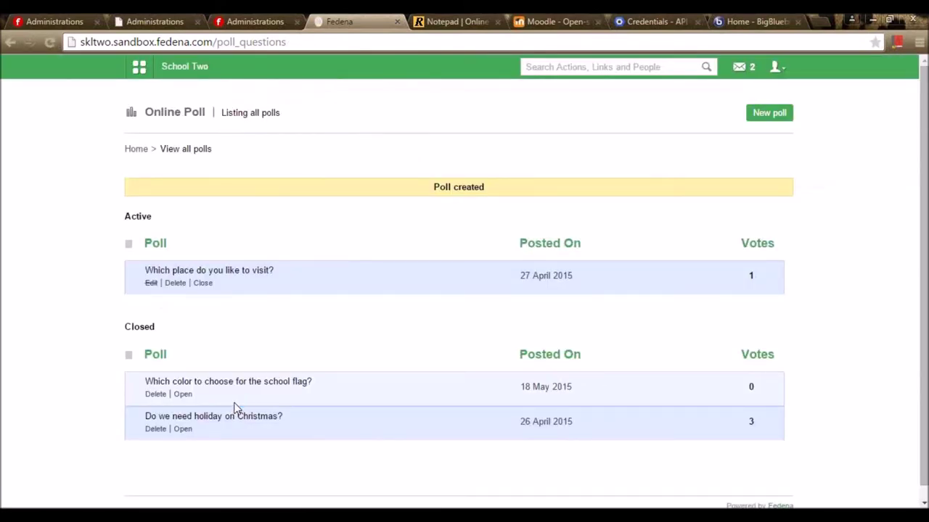
{"action": "scroll", "coordinate": [236, 410], "scroll_direction": "down", "scroll_amount": 1}
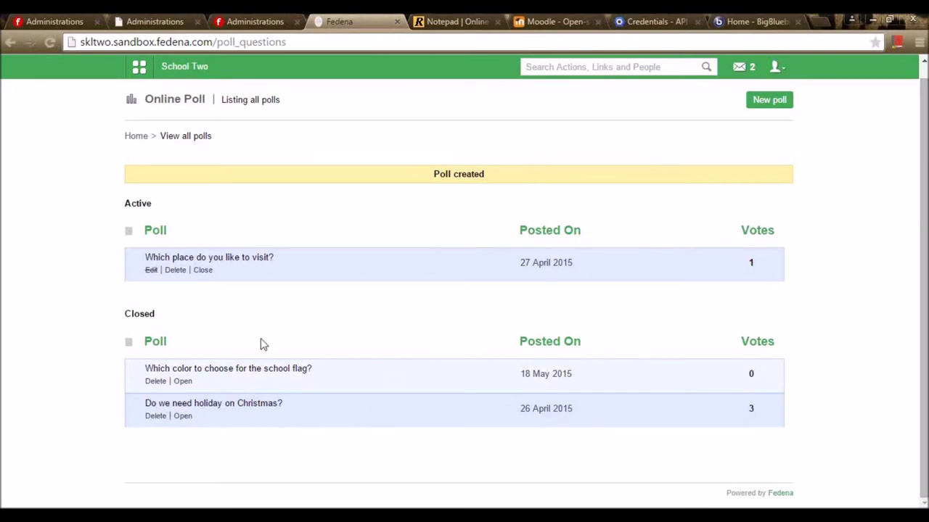
Reopen the closed school flag poll and confirm, moving it to Active polls
{"action": "left_click", "coordinate": [187, 383]}
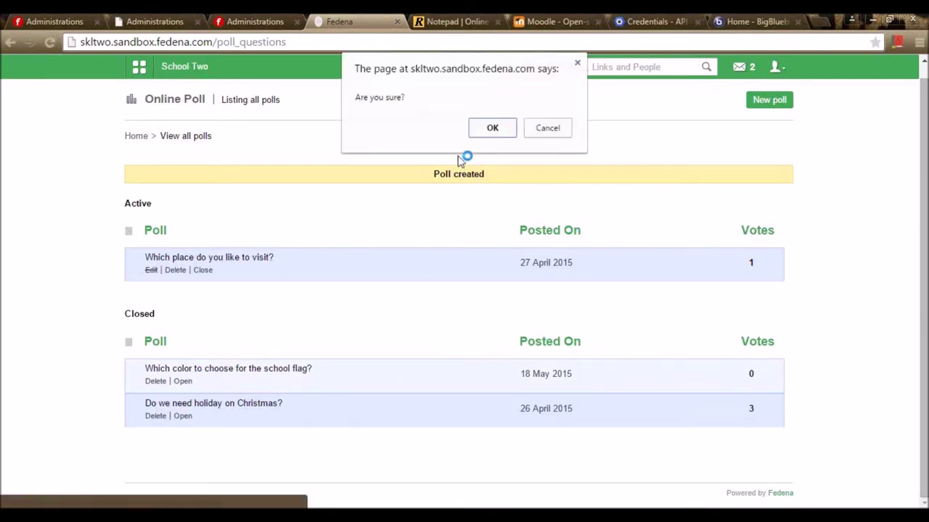
{"action": "left_click", "coordinate": [482, 127]}
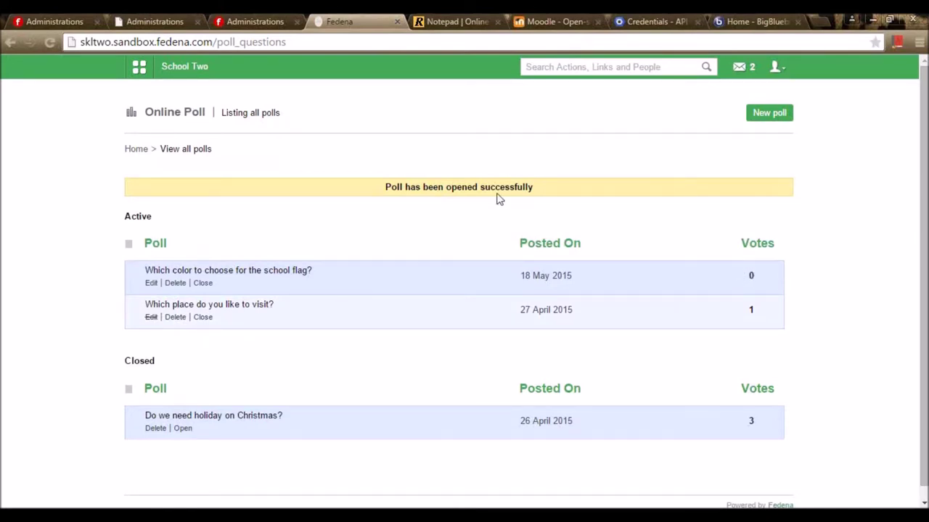
Log out and sign in with the student's username and password, declining to save it
{"action": "left_click", "coordinate": [775, 72]}
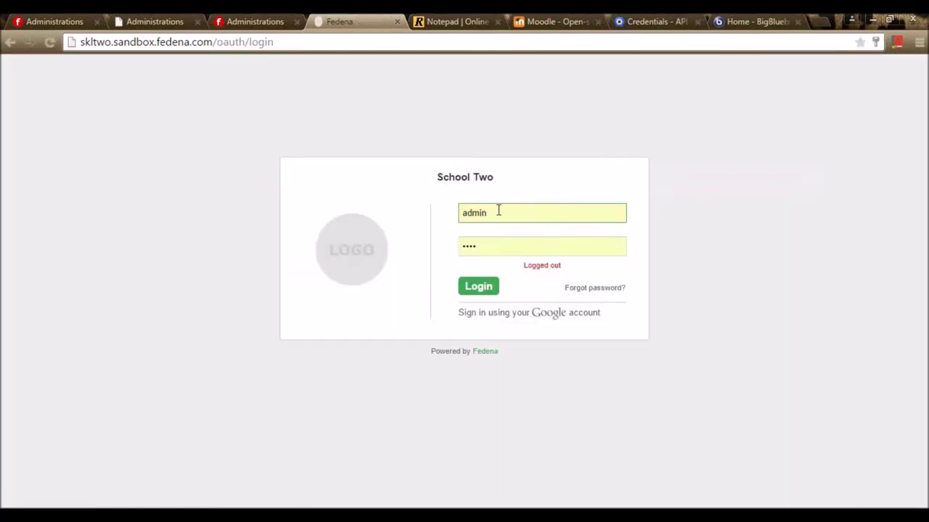
{"action": "double_click", "coordinate": [498, 210]}
{"action": "type", "text": "ST"}
{"action": "key", "text": "Tab"}
{"action": "type", "text": "••"}
{"action": "key", "text": "Return"}
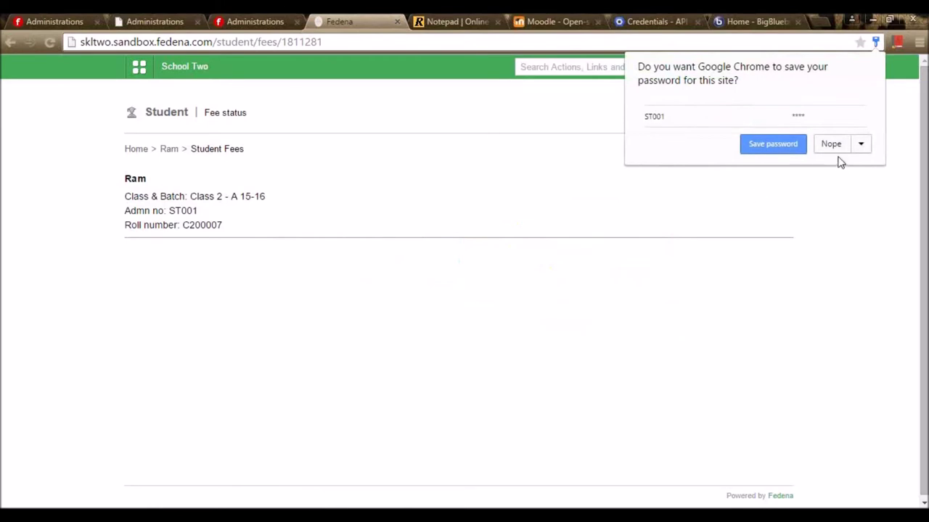
{"action": "left_click", "coordinate": [829, 147]}
Open the Collaboration > Poll list from the School Two dashboard
{"action": "left_click", "coordinate": [190, 80]}
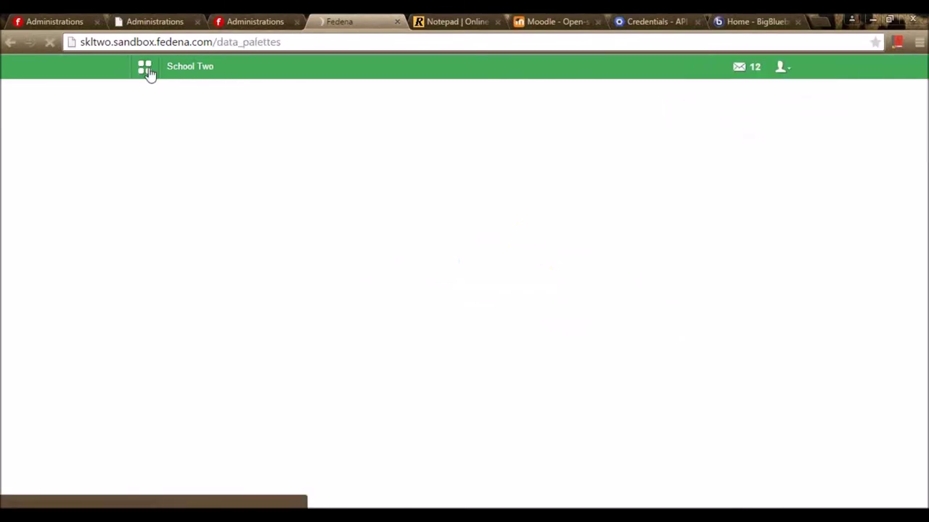
{"action": "left_click", "coordinate": [140, 68]}
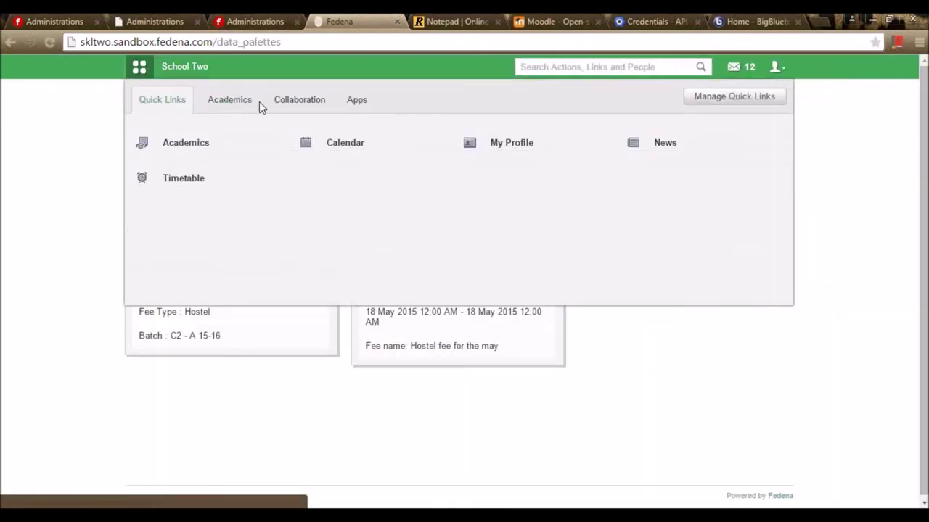
{"action": "left_click", "coordinate": [280, 115]}
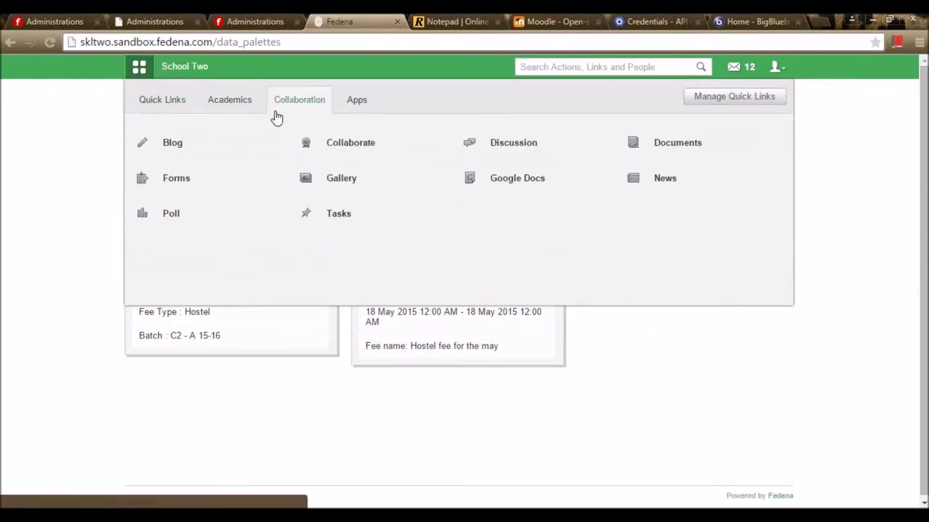
{"action": "left_click", "coordinate": [182, 218]}
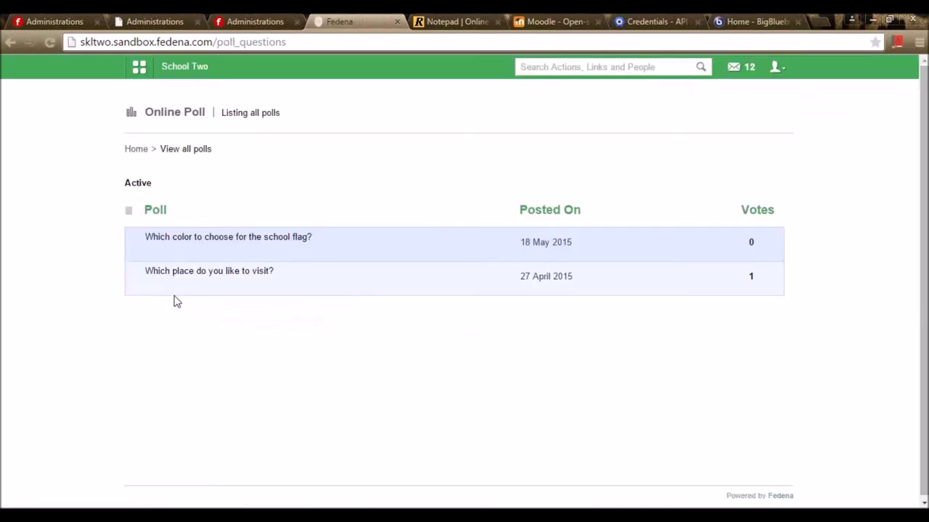
Vote option1 on the school flag poll as the student, then log out
{"action": "left_click", "coordinate": [223, 246]}
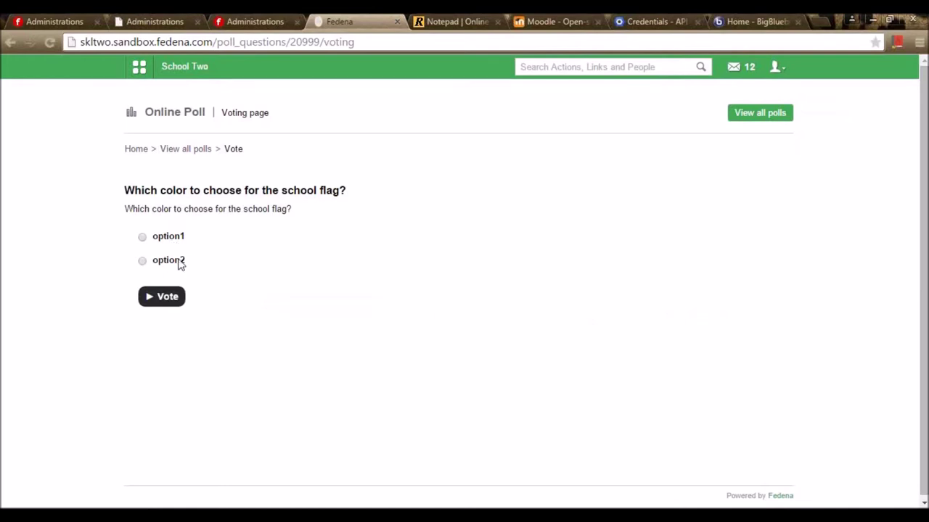
{"action": "left_click", "coordinate": [141, 240]}
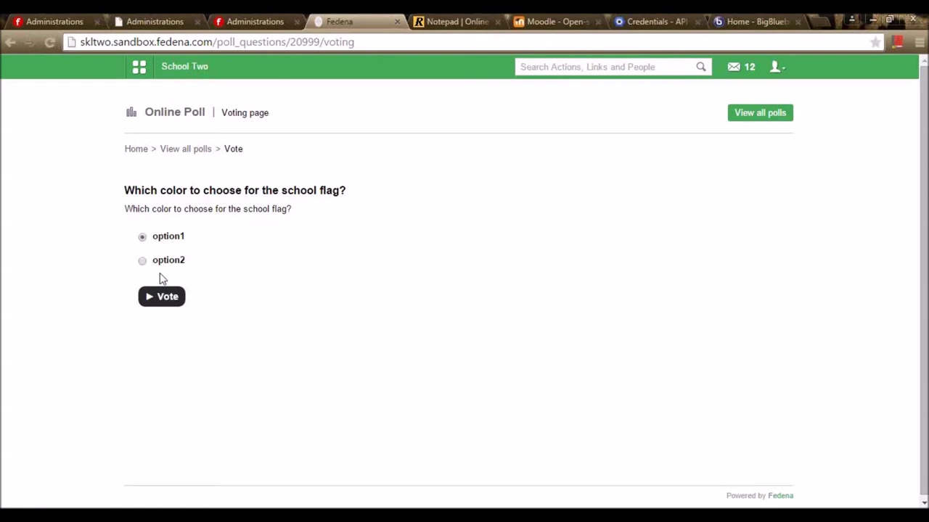
{"action": "left_click", "coordinate": [181, 305]}
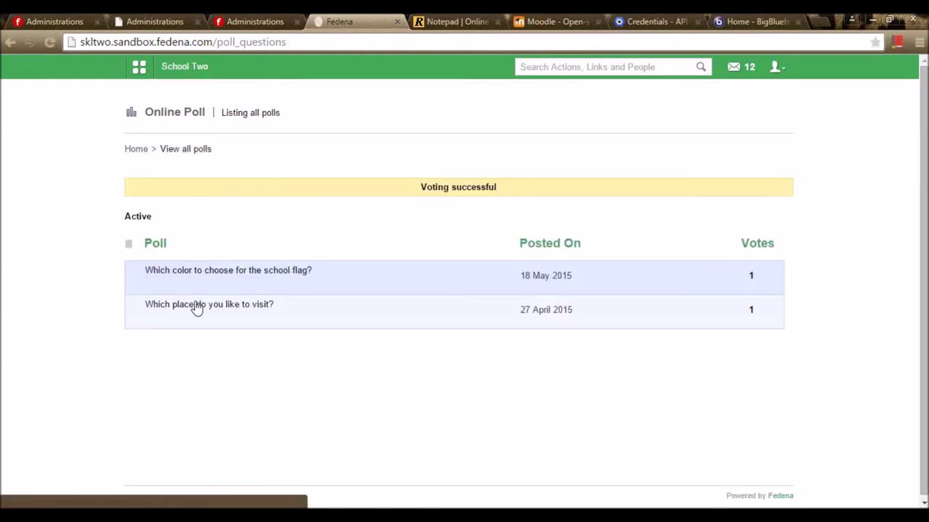
{"action": "left_click", "coordinate": [775, 66]}
{"action": "left_click", "coordinate": [750, 122]}
{"action": "left_click_drag", "start_coordinate": [512, 211], "coordinate": [369, 211]}
Sign in with the employee's username and password
{"action": "type", "text": "E"}
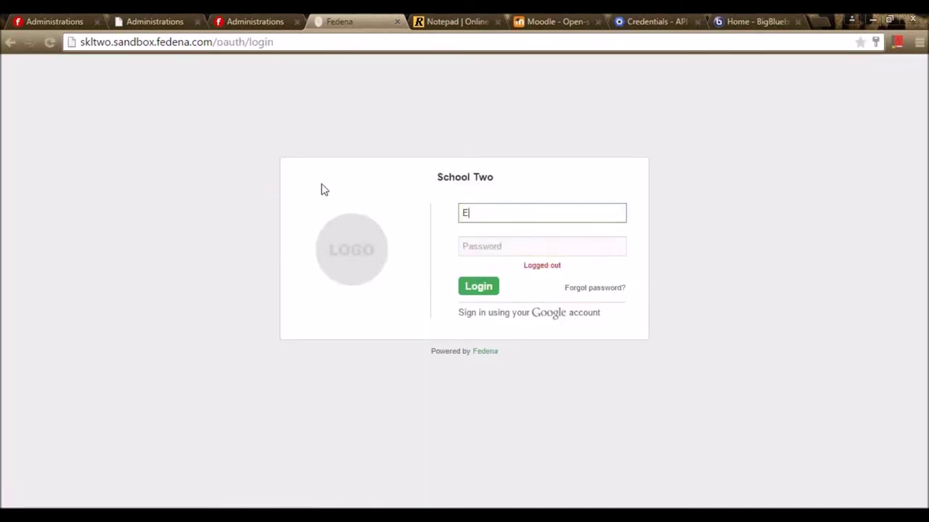
{"action": "key", "text": "BackSpace"}
{"action": "key", "text": "Tab"}
{"action": "type", "text": "E"}
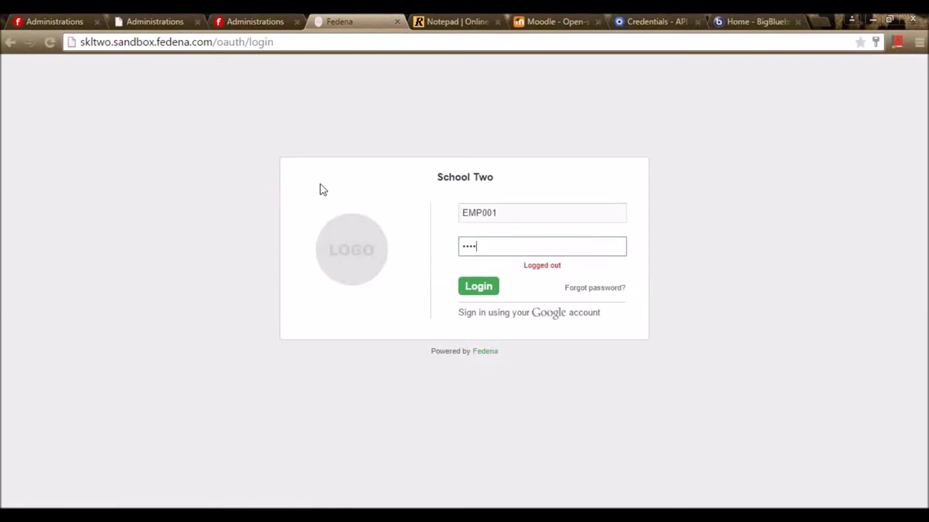
{"action": "key", "text": "Return"}
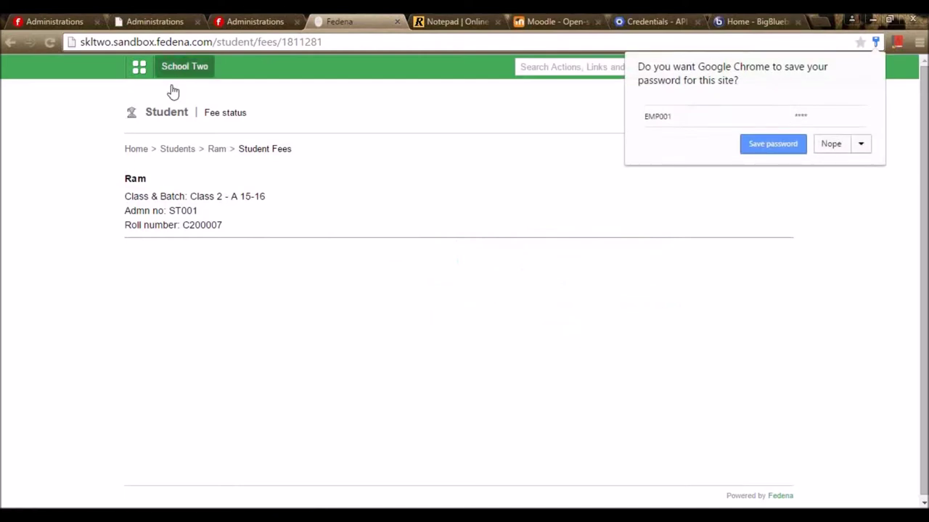
Vote option2 on the school flag poll, bringing it to 2 votes
{"action": "left_click", "coordinate": [149, 73]}
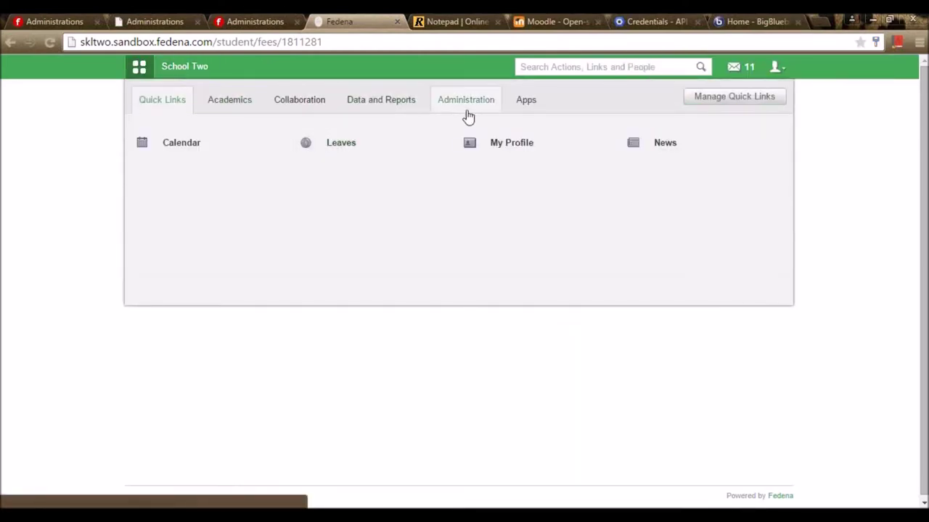
{"action": "left_click", "coordinate": [470, 102]}
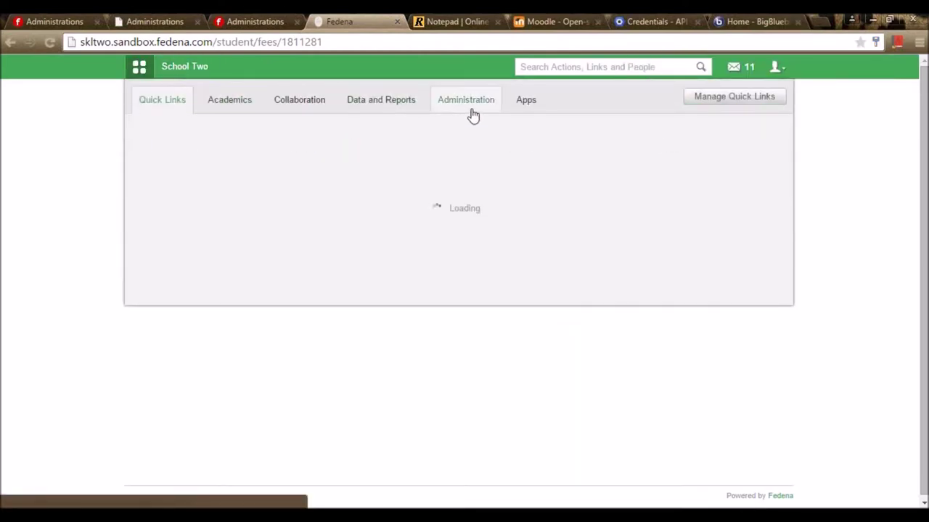
{"action": "left_click", "coordinate": [314, 99]}
{"action": "left_click", "coordinate": [203, 221]}
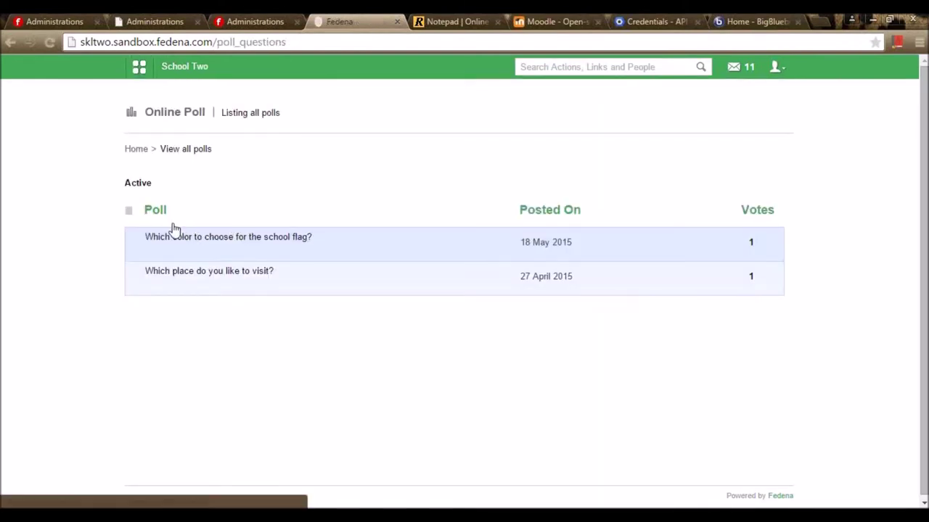
{"action": "left_click", "coordinate": [263, 247]}
{"action": "left_click", "coordinate": [143, 261]}
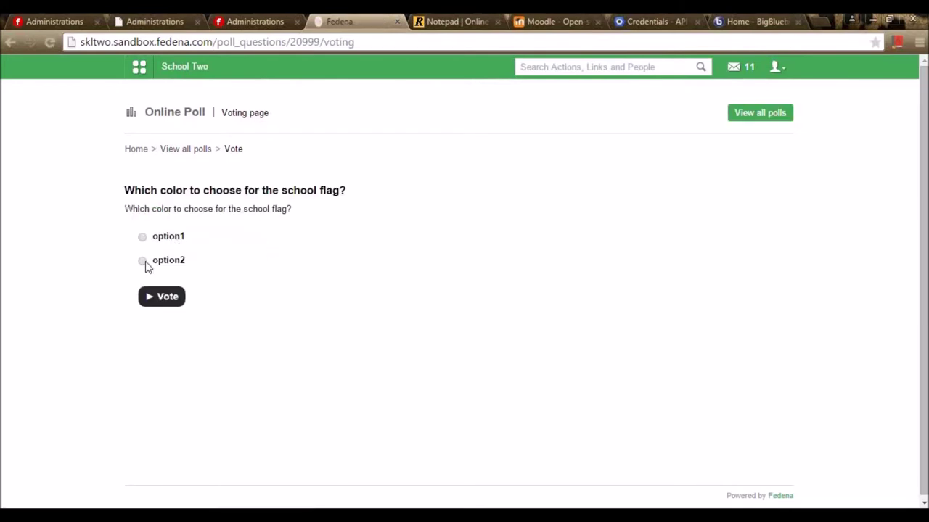
{"action": "left_click", "coordinate": [167, 297]}
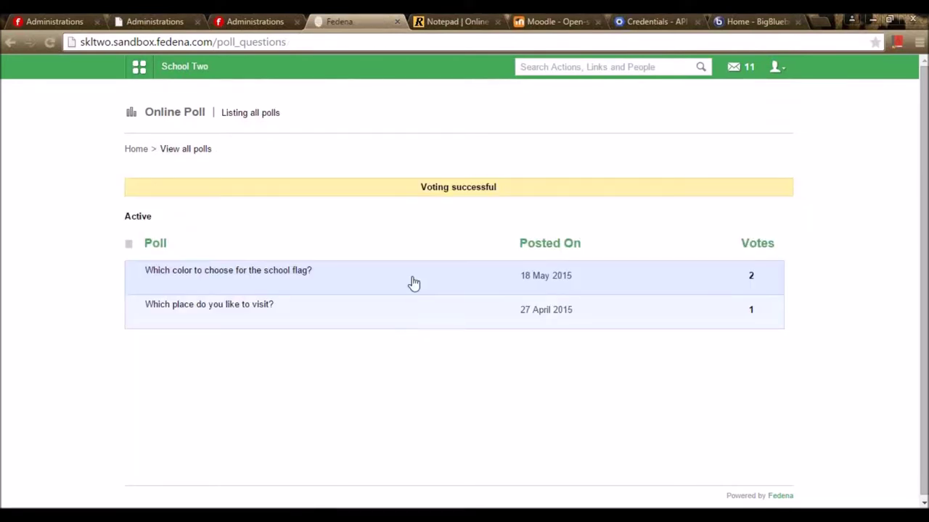
{"action": "left_click", "coordinate": [184, 66]}
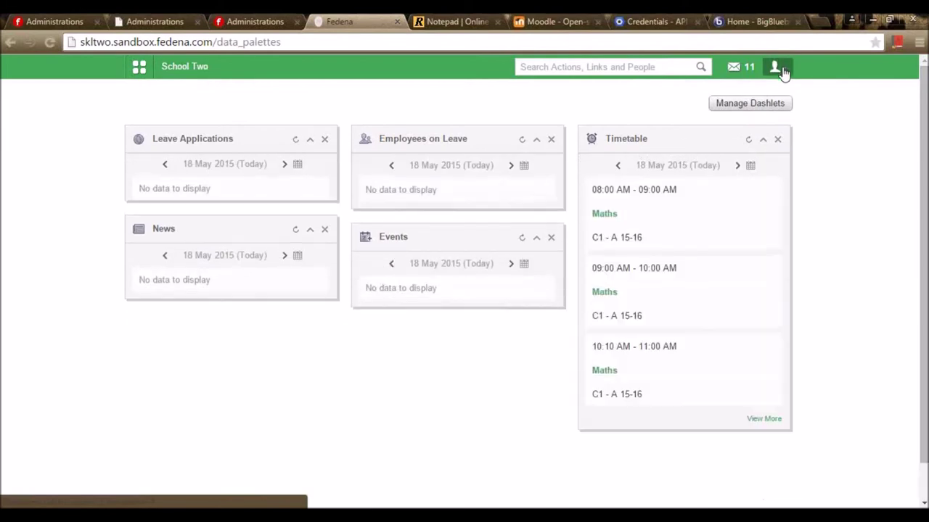
{"action": "left_click", "coordinate": [776, 66]}
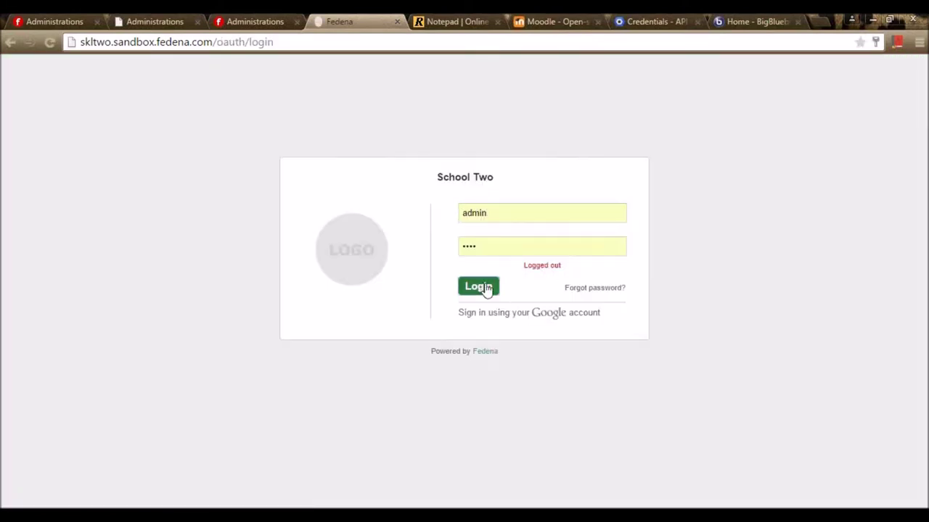
Log back in as admin and open the poll list, where the flag poll shows 2 votes
{"action": "left_click", "coordinate": [479, 287]}
{"action": "left_click", "coordinate": [143, 73]}
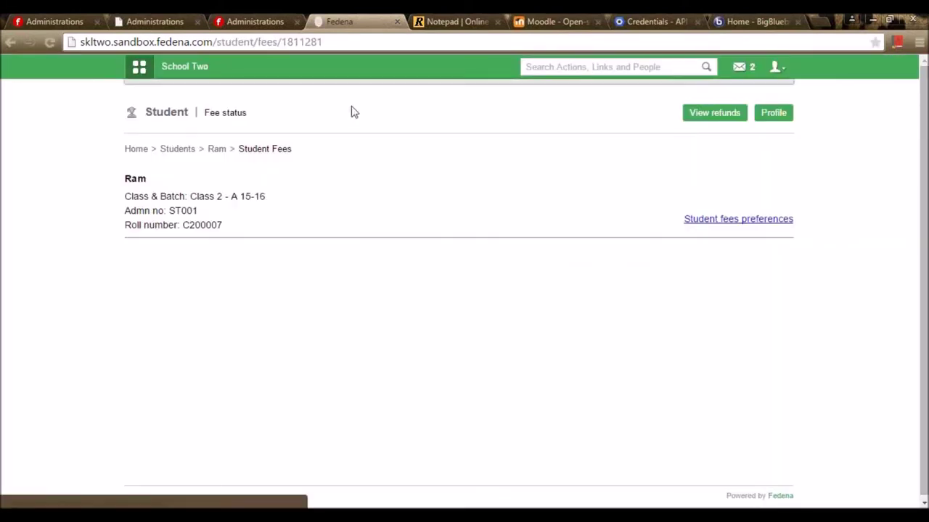
{"action": "left_click", "coordinate": [306, 109]}
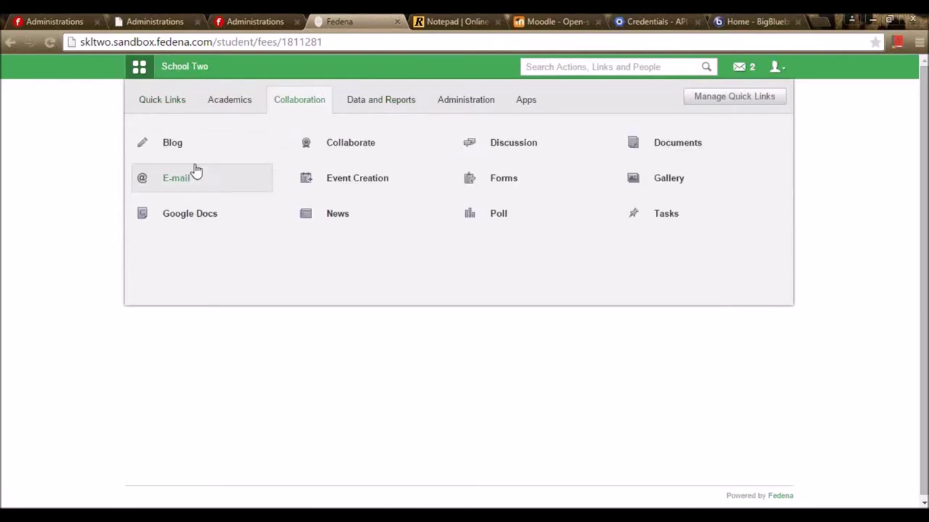
{"action": "left_click", "coordinate": [510, 218]}
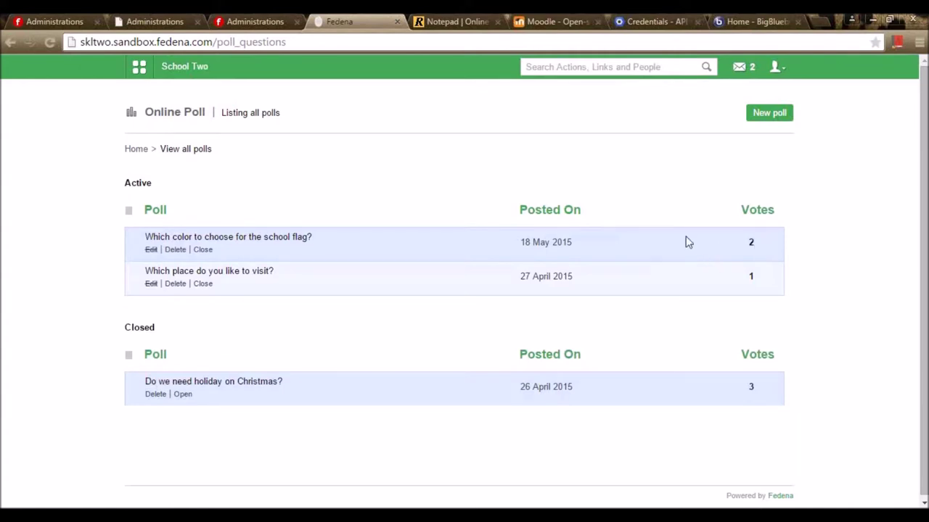
Check the school flag poll's vote results, then return to the full poll list
{"action": "left_click", "coordinate": [255, 238]}
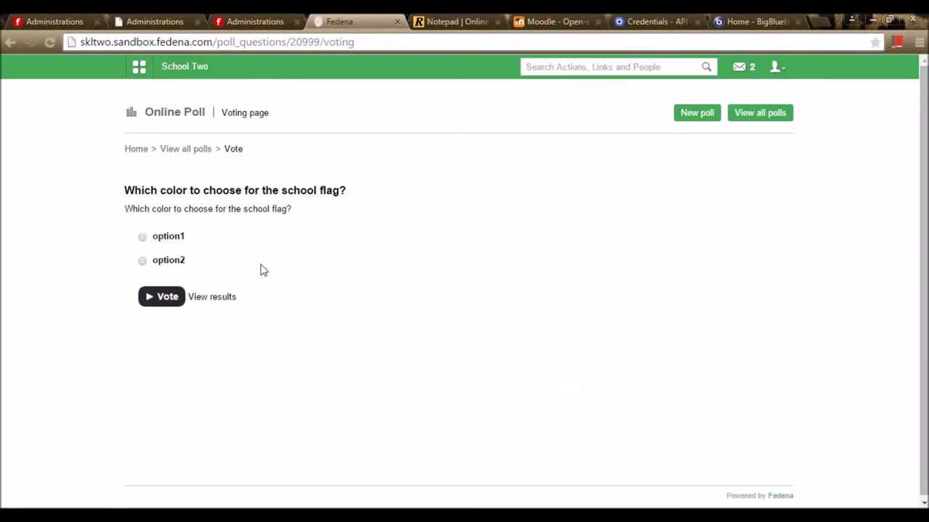
{"action": "left_click", "coordinate": [220, 300]}
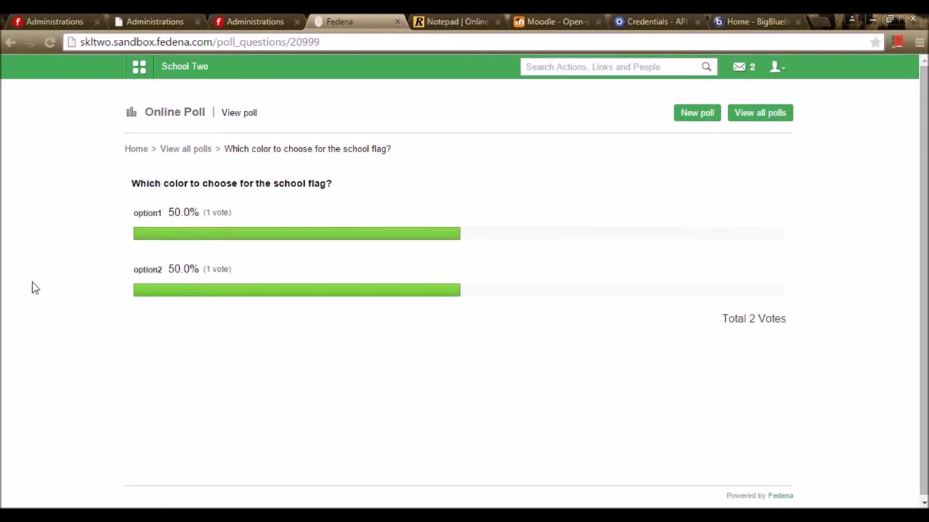
{"action": "left_click", "coordinate": [764, 122]}
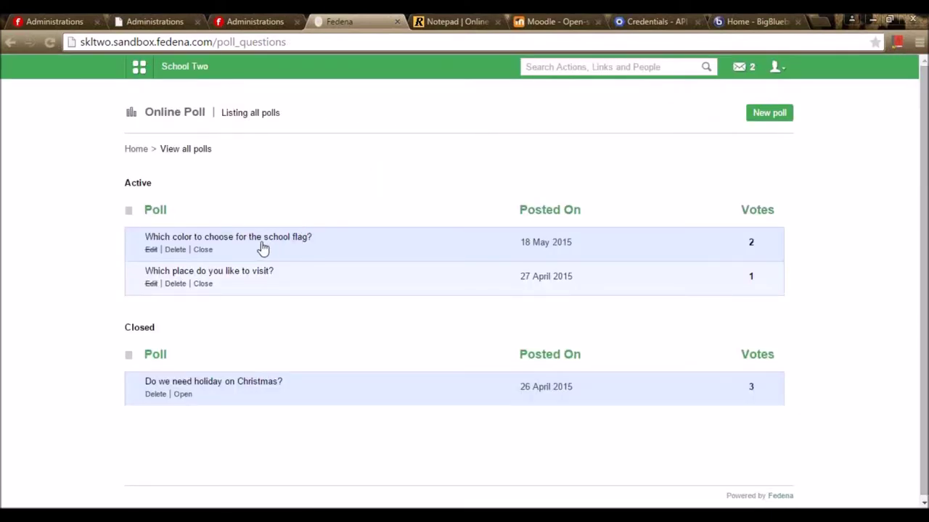
Close the school flag poll and confirm the closure with OK
{"action": "left_click", "coordinate": [203, 250]}
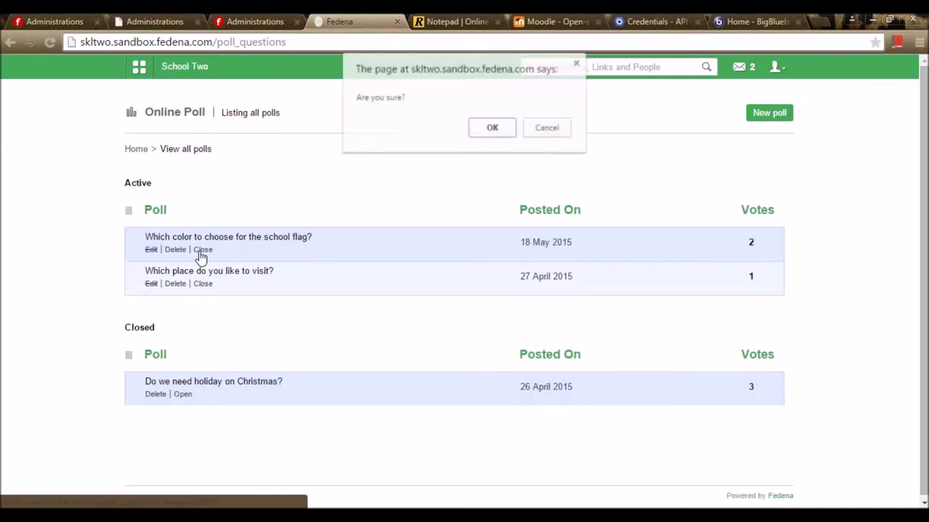
{"action": "left_click", "coordinate": [491, 129]}
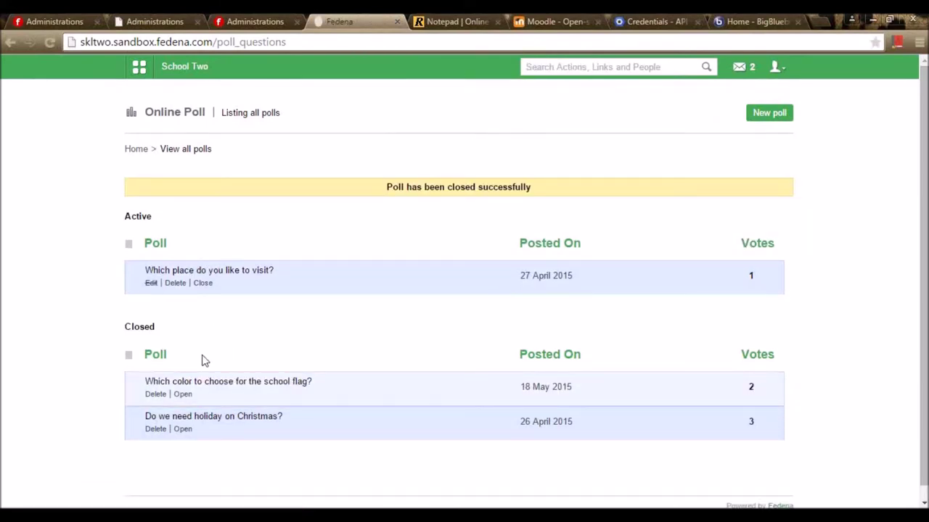
{"action": "scroll", "coordinate": [228, 423], "scroll_direction": "down", "scroll_amount": 1}
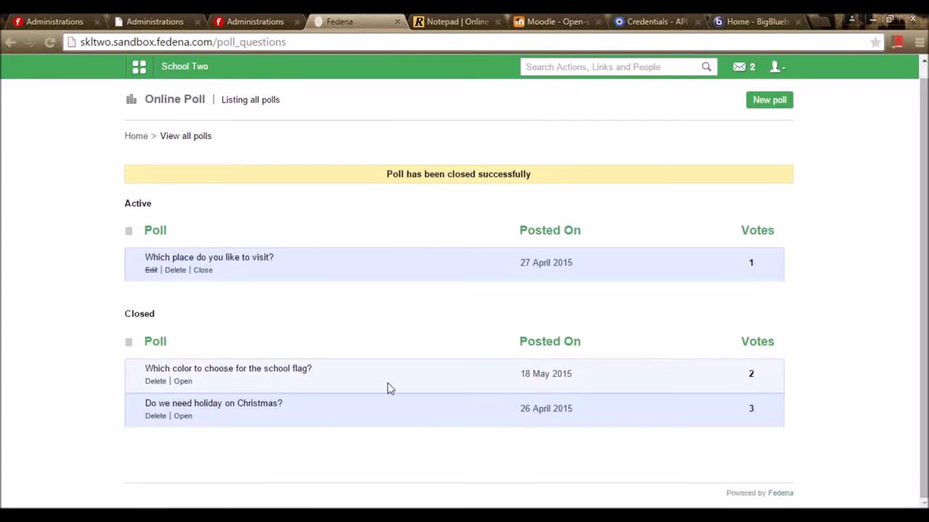
View the closed flag poll's 50/50 results over 2 votes, then return to School Two
{"action": "left_click", "coordinate": [253, 371]}
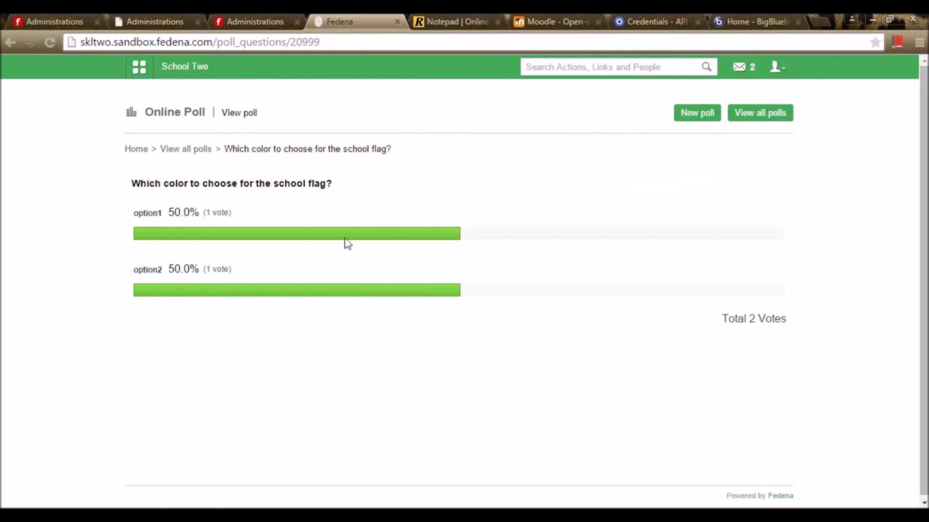
{"action": "left_click", "coordinate": [190, 68]}
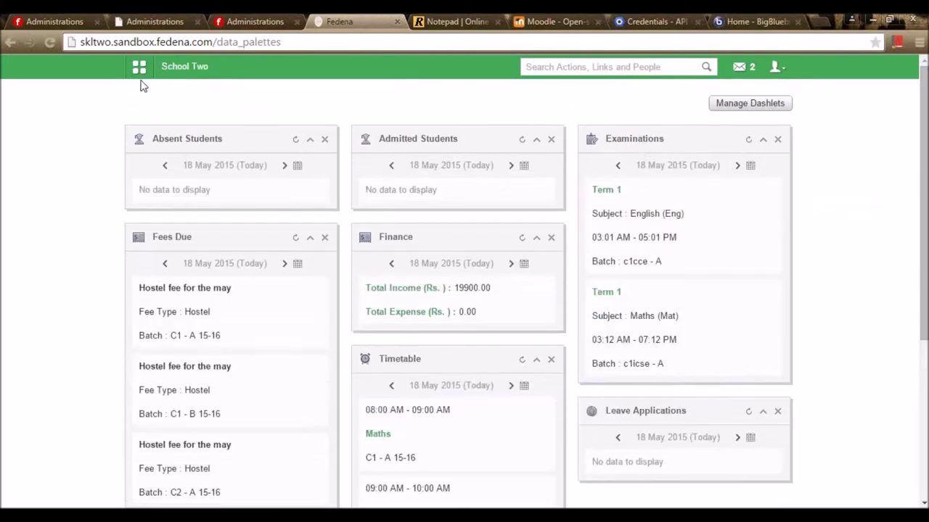
{"action": "left_click", "coordinate": [450, 21]}
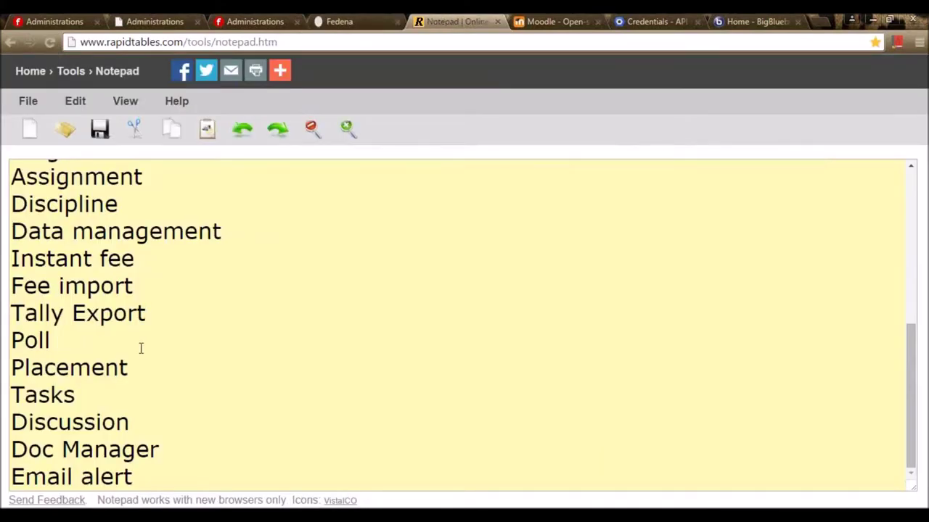
Mark Placement in the plugin notes and show School A's assigned plugins
{"action": "left_click_drag", "start_coordinate": [124, 375], "coordinate": [193, 399]}
{"action": "left_click", "coordinate": [193, 398]}
{"action": "left_click", "coordinate": [272, 21]}
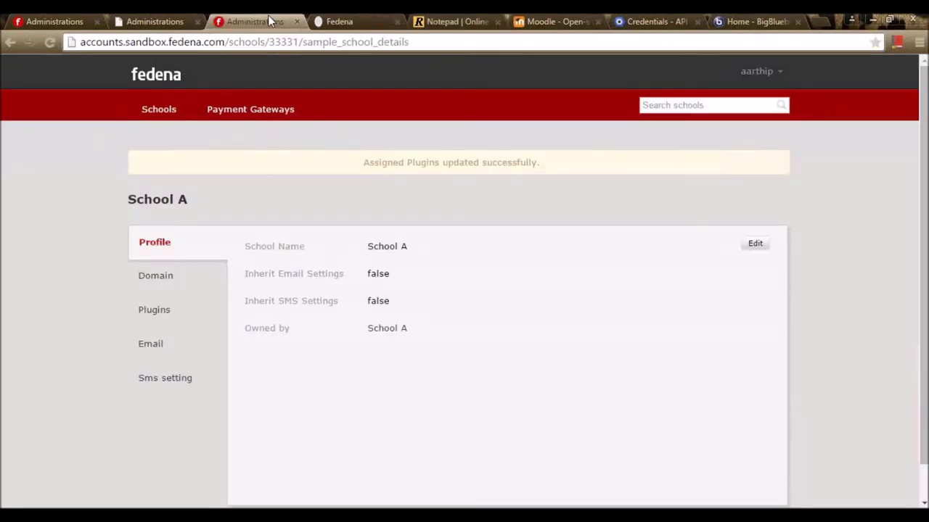
{"action": "left_click", "coordinate": [167, 325]}
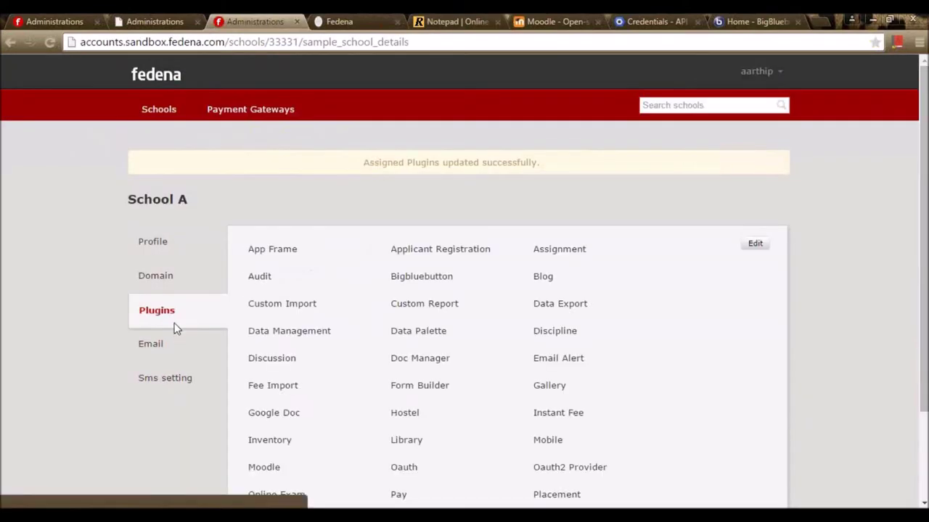
Save School A's plugin assignments with every plugin, Placement included, enabled
{"action": "left_click", "coordinate": [756, 246]}
{"action": "scroll", "coordinate": [556, 305], "scroll_direction": "down", "scroll_amount": 2}
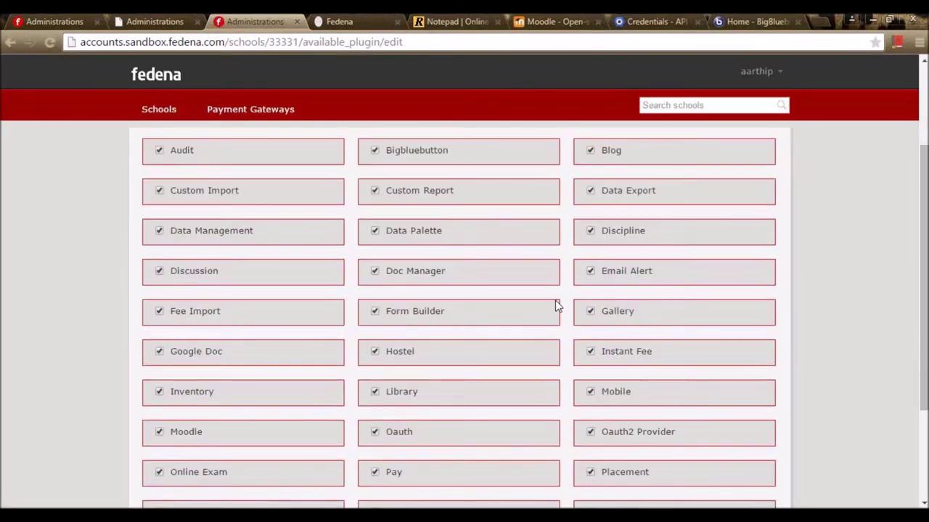
{"action": "scroll", "coordinate": [472, 399], "scroll_direction": "down", "scroll_amount": 2}
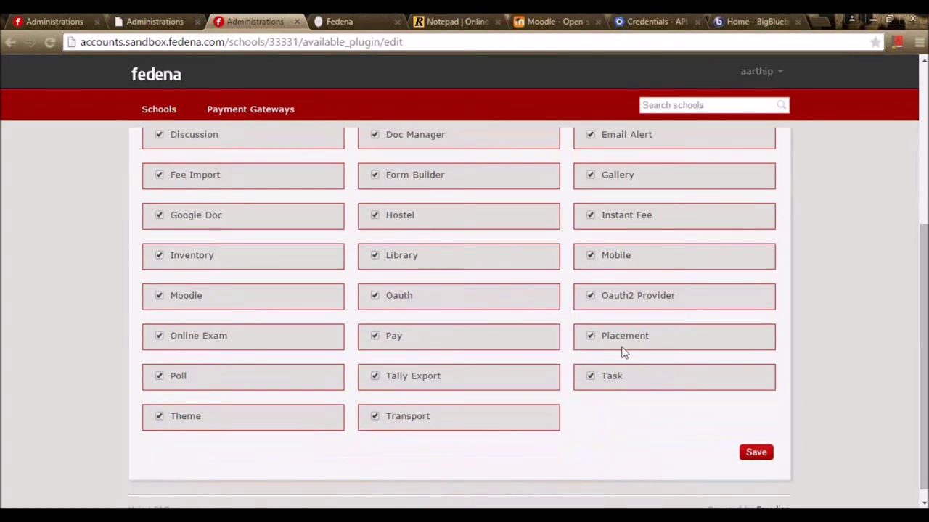
{"action": "left_click", "coordinate": [757, 456]}
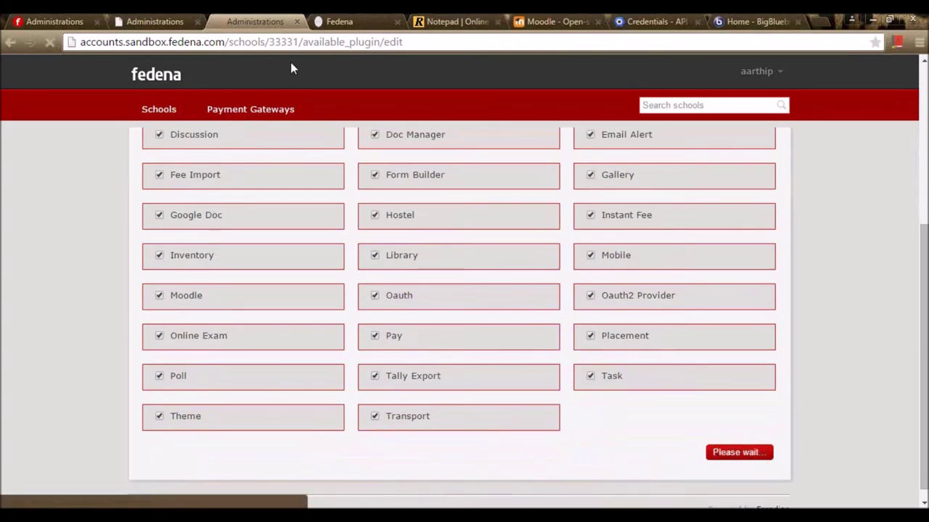
{"action": "left_click", "coordinate": [351, 22]}
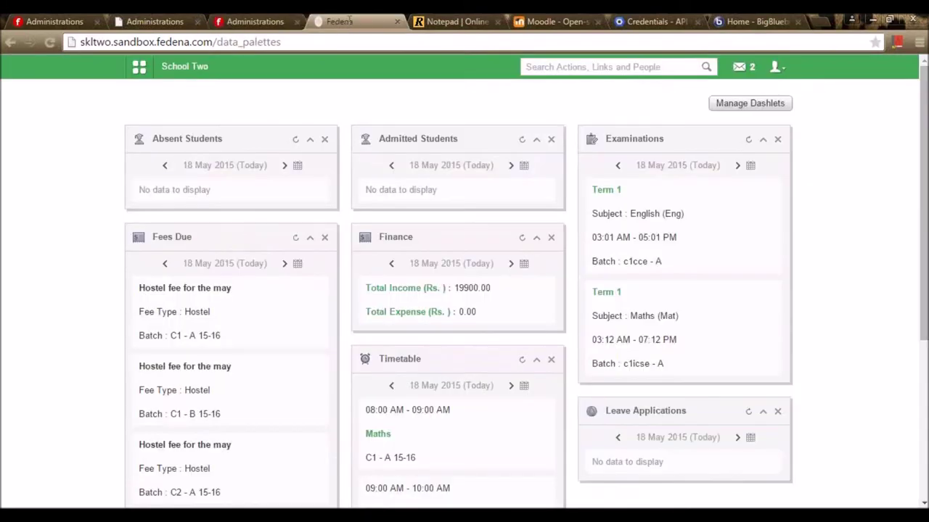
Go to Academics > Placement and list archived placements, showing Placement 2015 from company xyz
{"action": "left_click", "coordinate": [140, 70]}
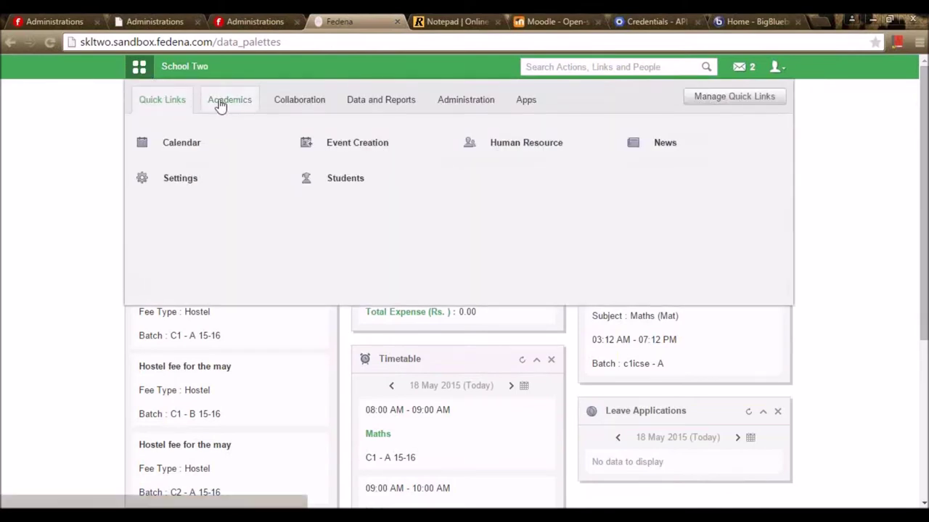
{"action": "left_click", "coordinate": [243, 103]}
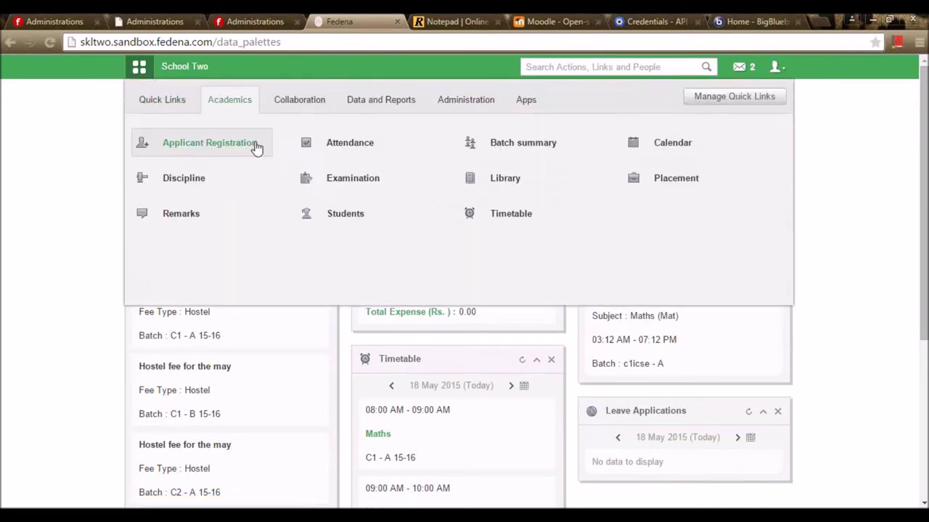
{"action": "left_click", "coordinate": [687, 189]}
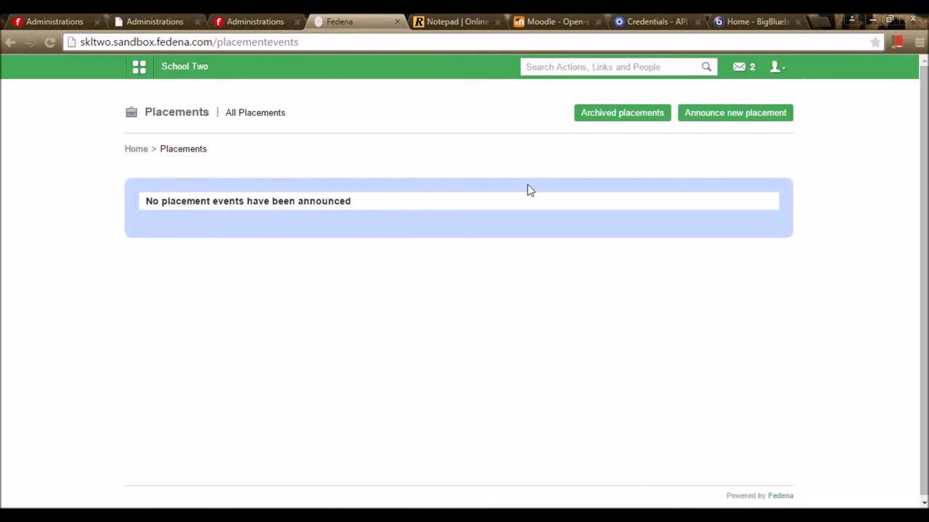
{"action": "left_click", "coordinate": [614, 116]}
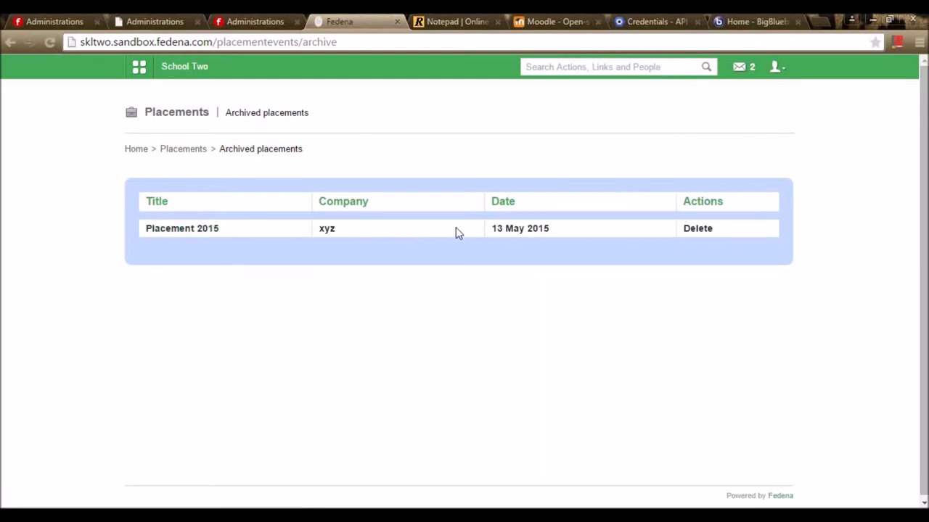
{"action": "left_click", "coordinate": [167, 231]}
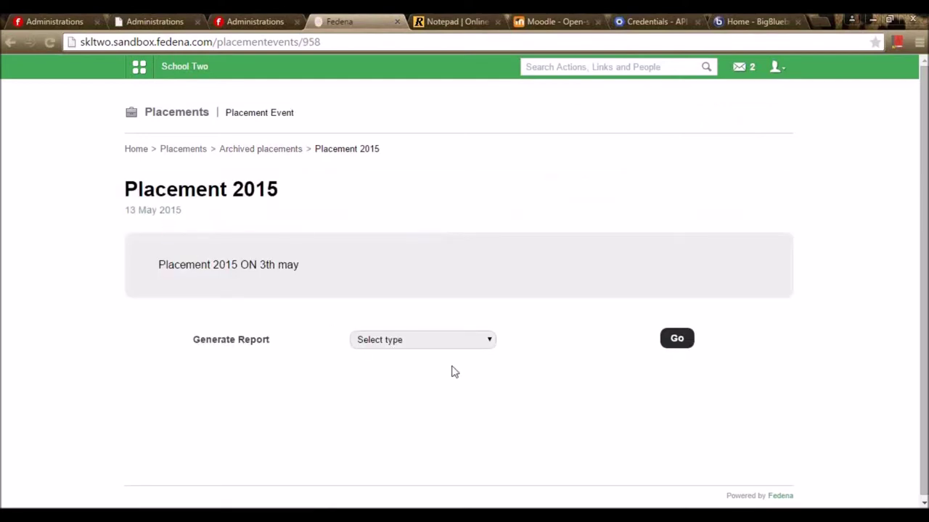
Generate the Applied students report for Placement 2015, then go back to archived placements
{"action": "left_click", "coordinate": [456, 341]}
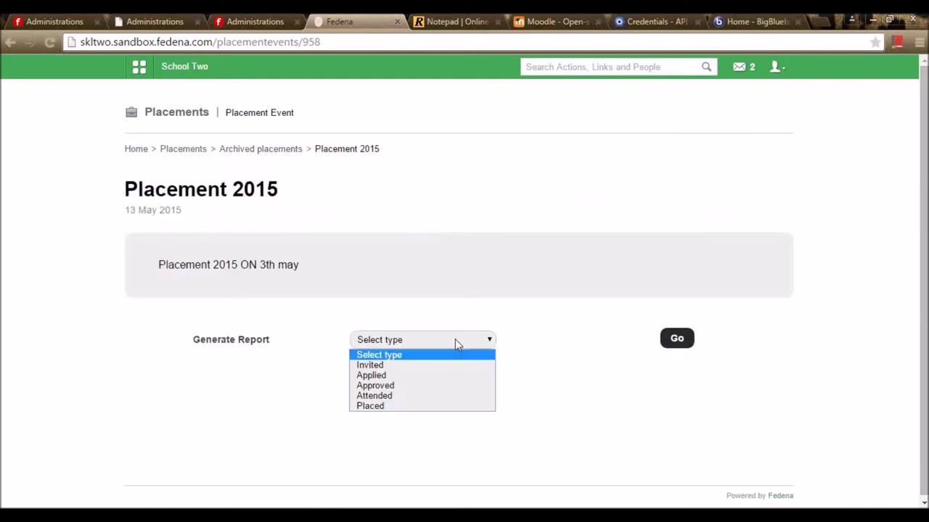
{"action": "left_click", "coordinate": [427, 376]}
{"action": "left_click", "coordinate": [395, 343]}
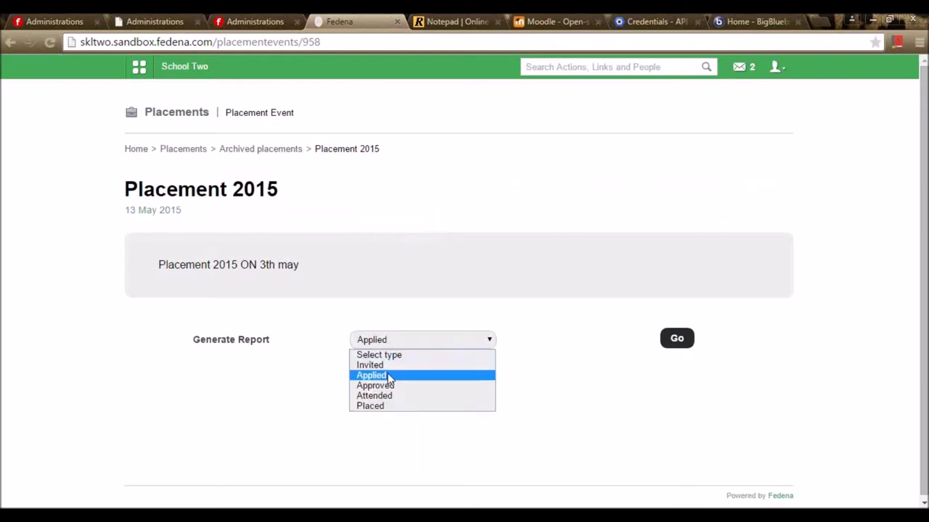
{"action": "left_click", "coordinate": [384, 378]}
{"action": "left_click", "coordinate": [677, 341]}
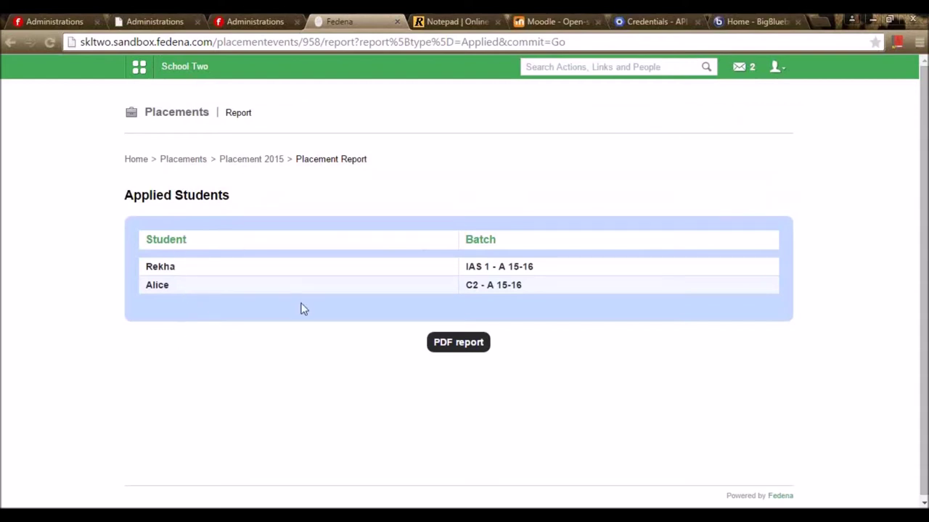
{"action": "key", "text": "alt+Left"}
{"action": "key", "text": "alt+Left"}
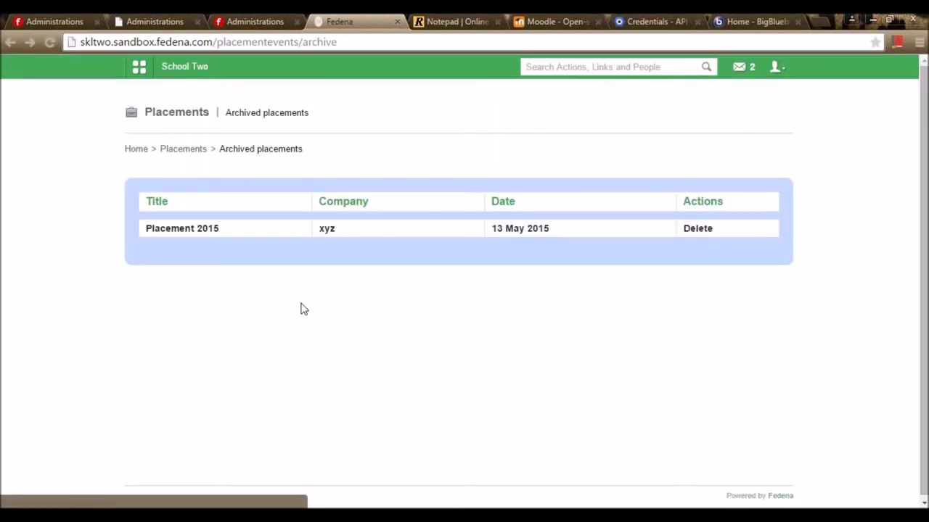
{"action": "key", "text": "alt+Left"}
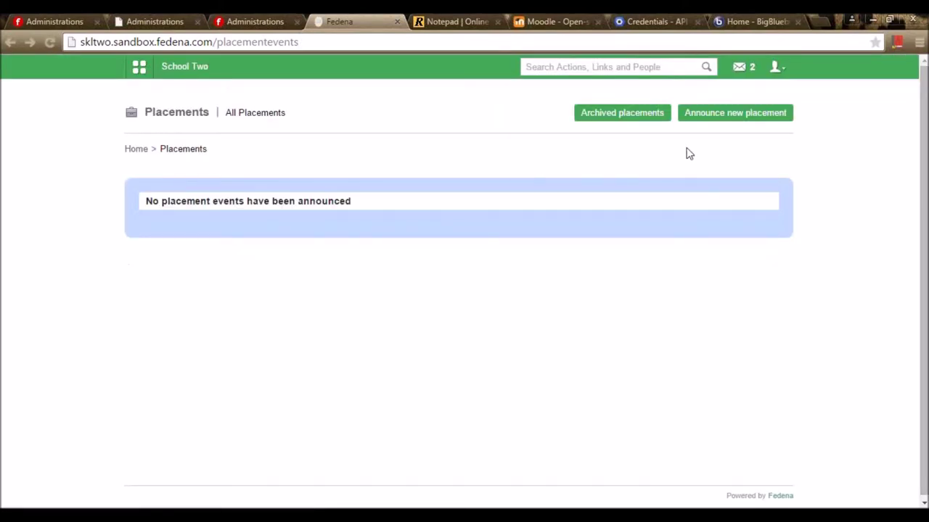
Start a new placement event titled Placement 2015, dated 25 May 2015
{"action": "left_click", "coordinate": [726, 121]}
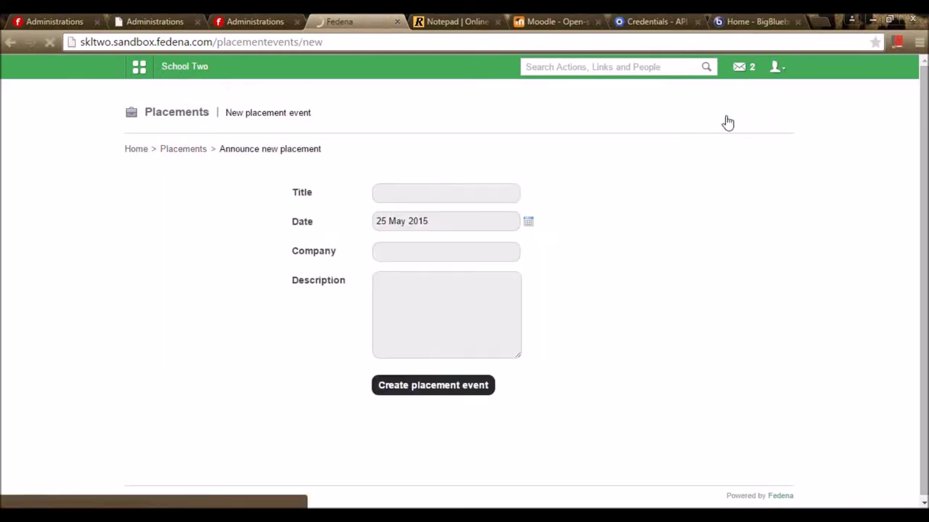
{"action": "left_click", "coordinate": [433, 192]}
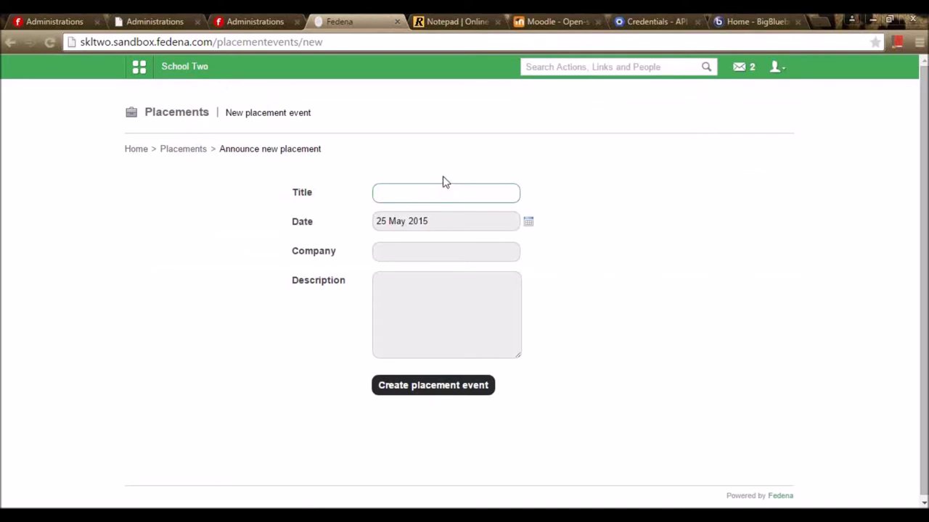
{"action": "type", "text": "P"}
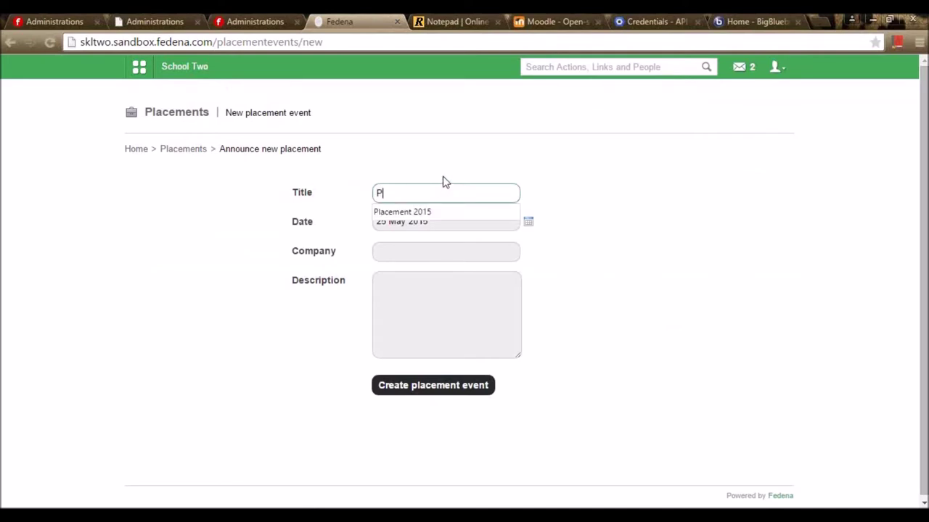
{"action": "key", "text": "Down"}
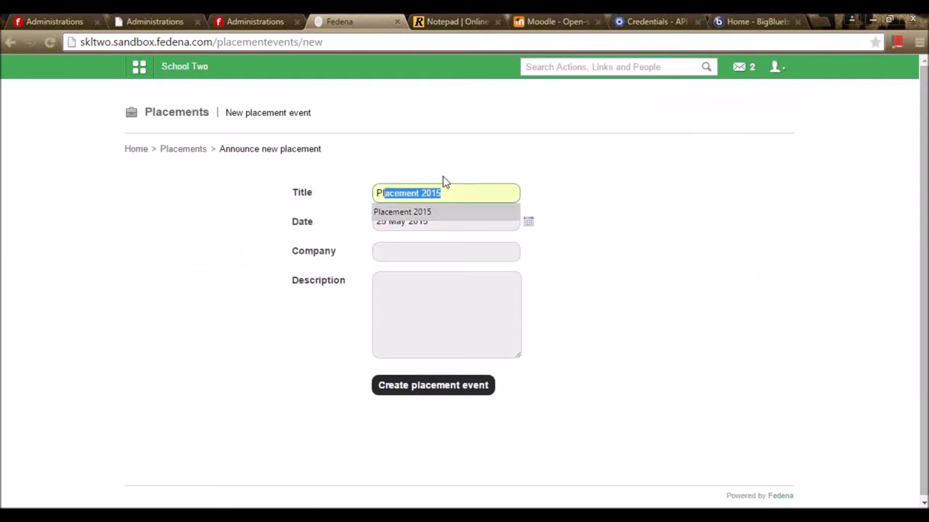
{"action": "left_click", "coordinate": [473, 211]}
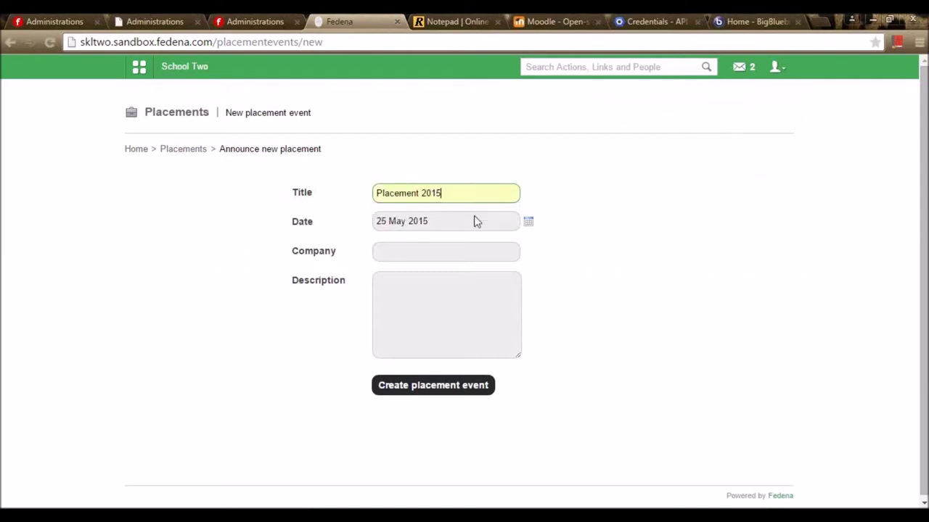
{"action": "left_click", "coordinate": [529, 221]}
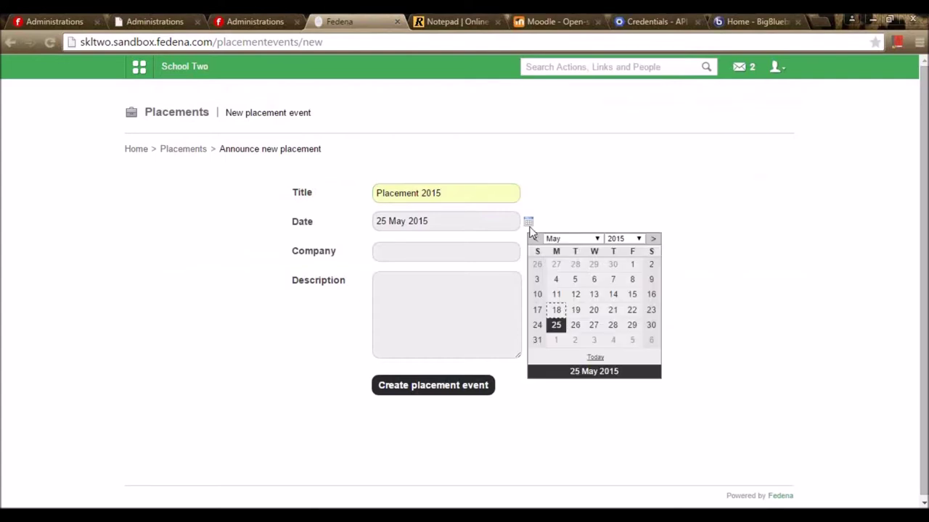
{"action": "left_click", "coordinate": [556, 326]}
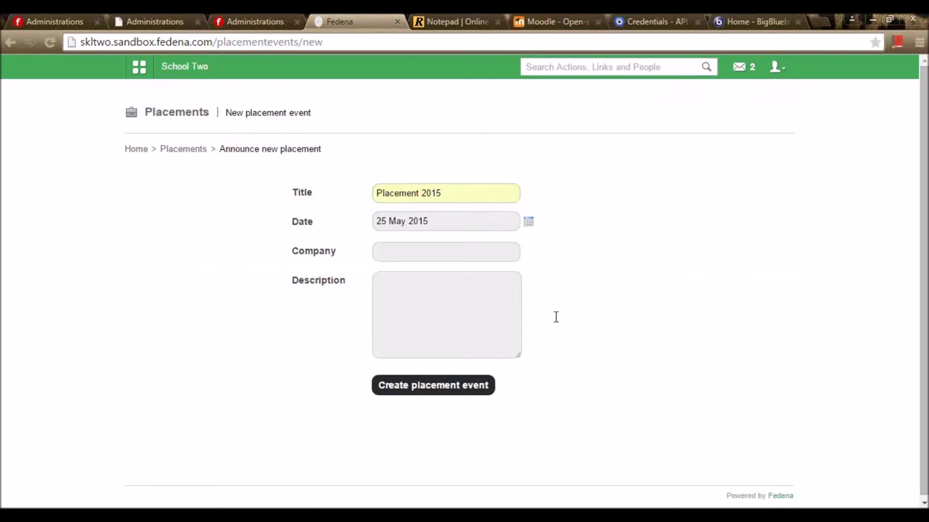
Enter company IBM and description 'IBM PLACEMENT DRIVE 2015', then create the event
{"action": "left_click", "coordinate": [415, 250]}
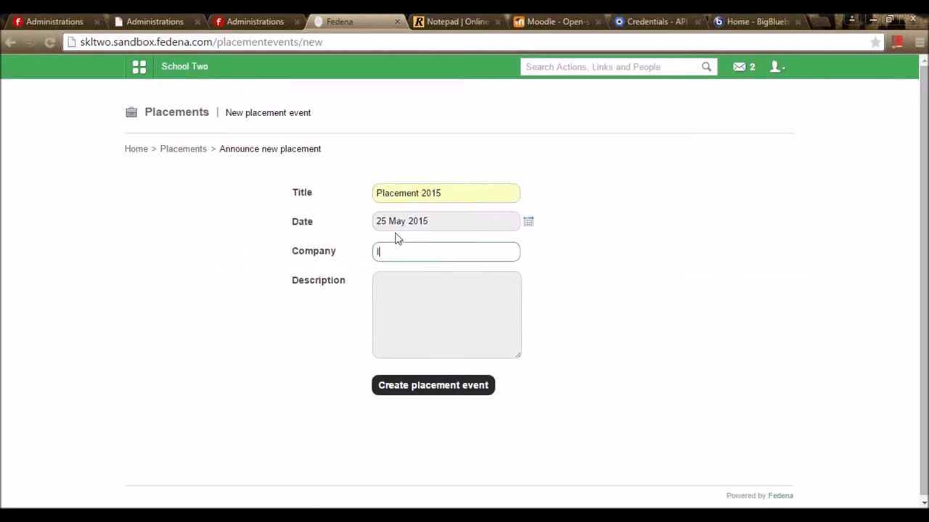
{"action": "left_click", "coordinate": [414, 306]}
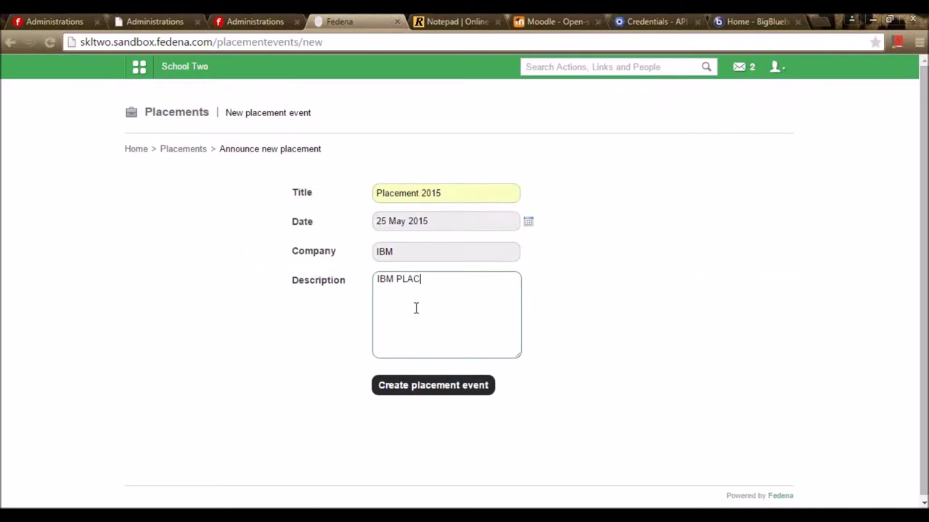
{"action": "type", "text": "IBM PLACEMENT DRIVE 2015"}
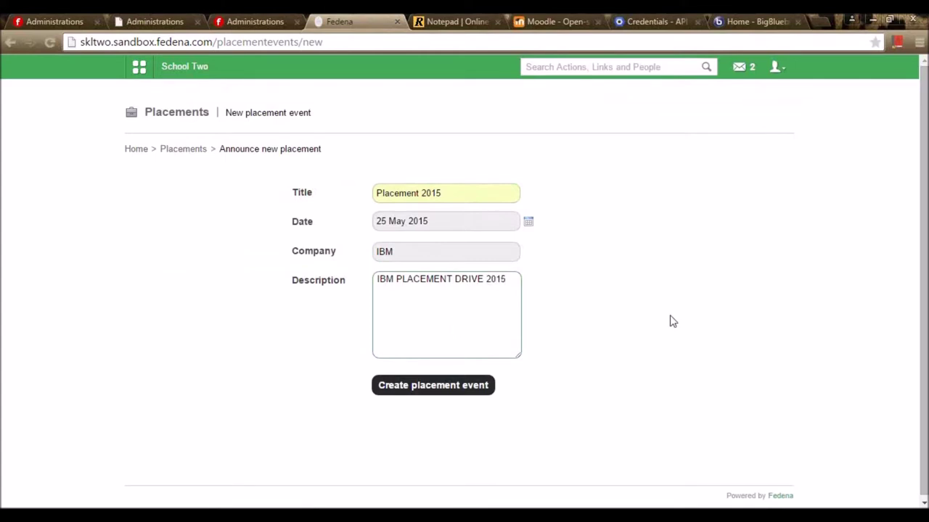
{"action": "left_click", "coordinate": [672, 321]}
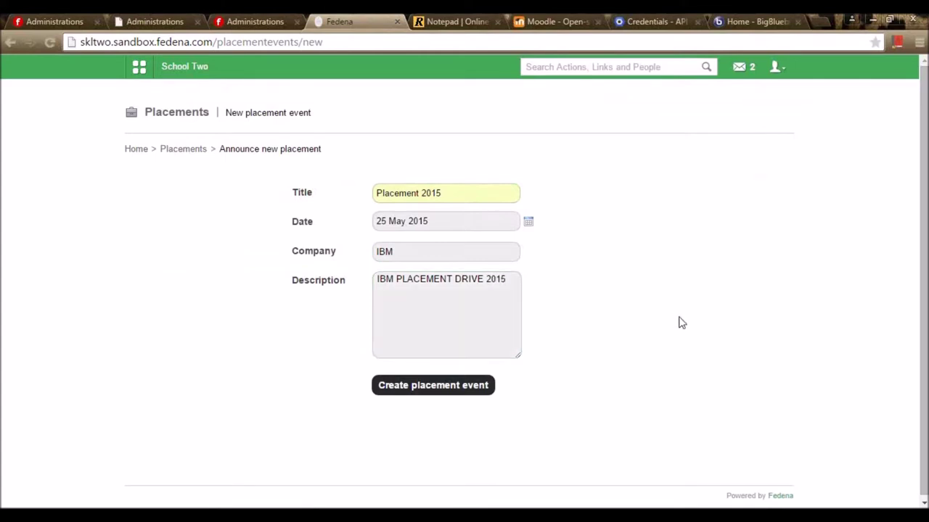
{"action": "left_click", "coordinate": [474, 394]}
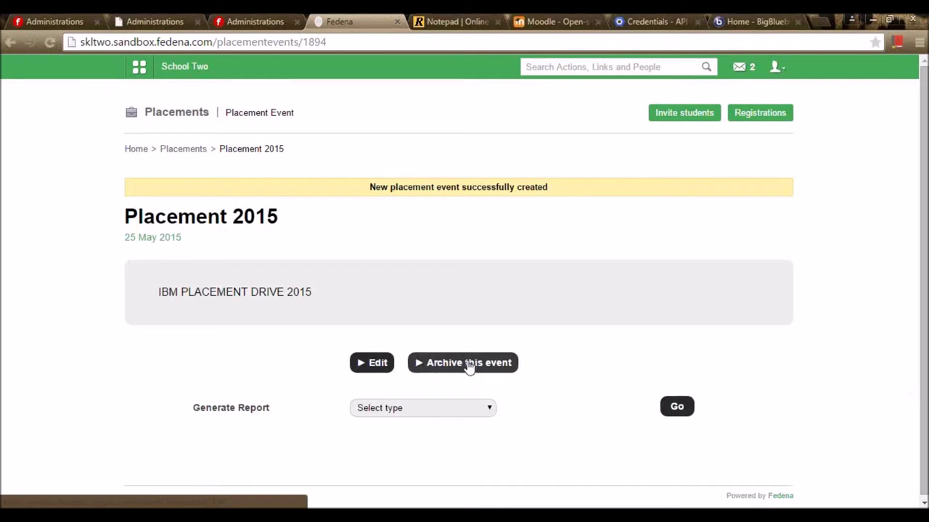
Open the Invite students page for the new Placement 2015 event
{"action": "left_click", "coordinate": [679, 115]}
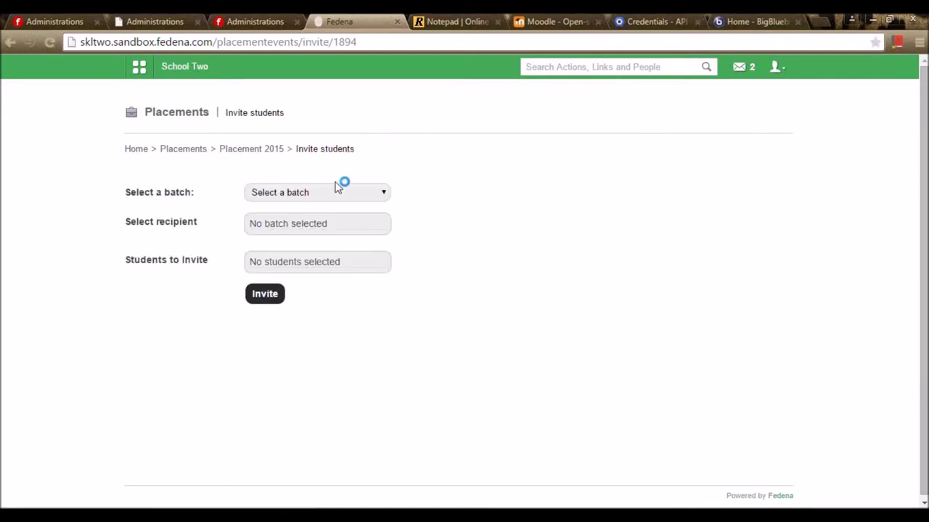
Add two students from batch C1 - A 15-16 and one from C1 - B 15-16 as invitees
{"action": "left_click", "coordinate": [336, 193]}
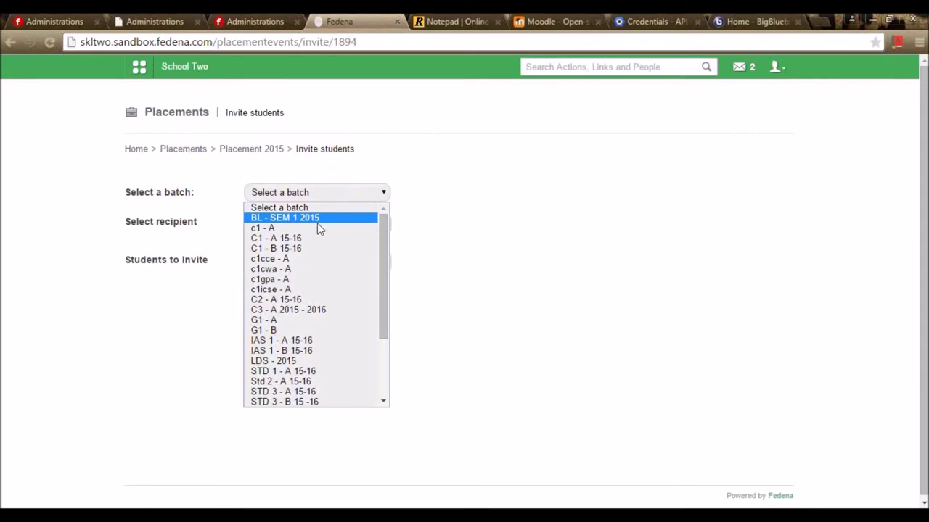
{"action": "key", "text": "Down"}
{"action": "key", "text": "Down"}
{"action": "key", "text": "Down"}
{"action": "key", "text": "Down"}
{"action": "key", "text": "Down"}
{"action": "key", "text": "Down"}
{"action": "key", "text": "Down"}
{"action": "key", "text": "Down"}
{"action": "key", "text": "Down"}
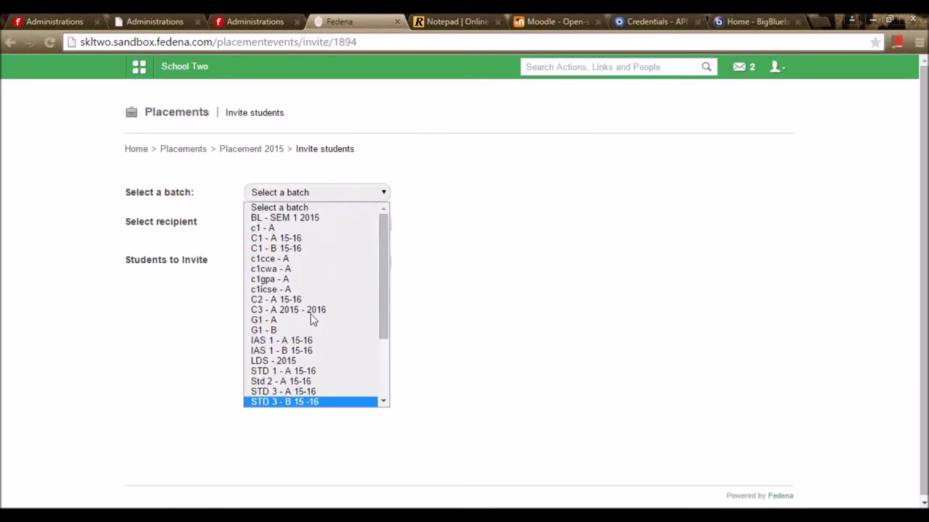
{"action": "left_click", "coordinate": [320, 240]}
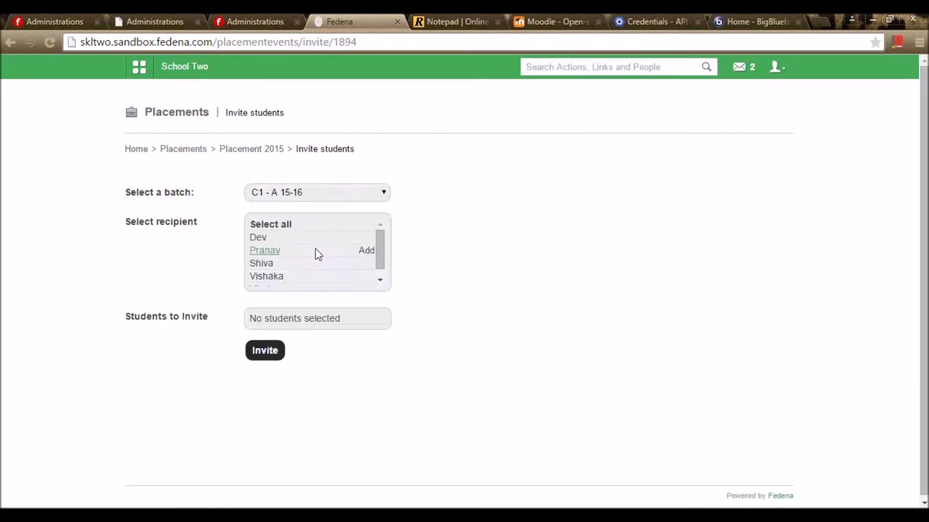
{"action": "left_click", "coordinate": [368, 265]}
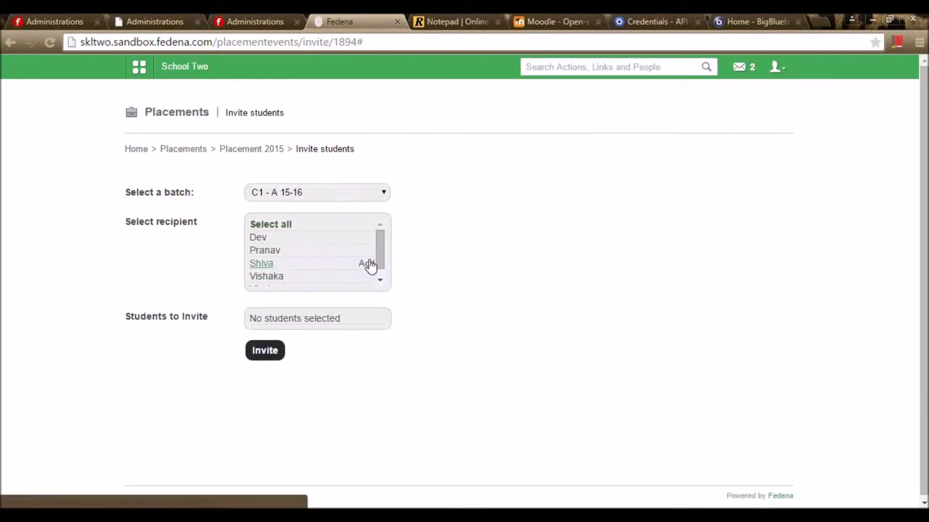
{"action": "left_click", "coordinate": [366, 251]}
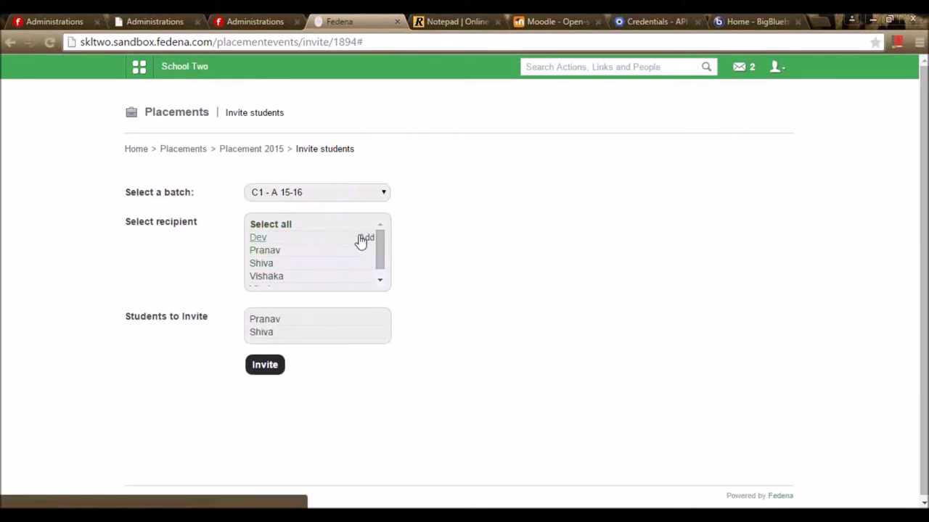
{"action": "left_click", "coordinate": [336, 195]}
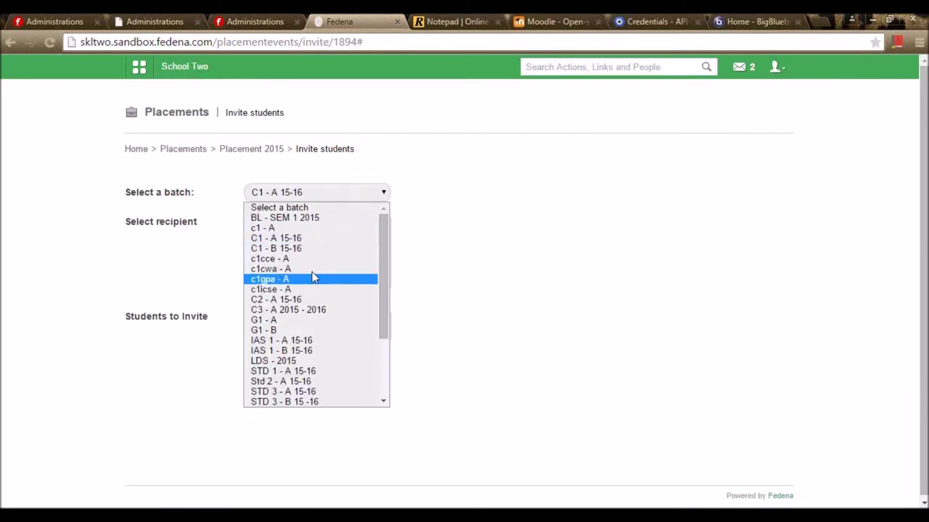
{"action": "left_click", "coordinate": [327, 249]}
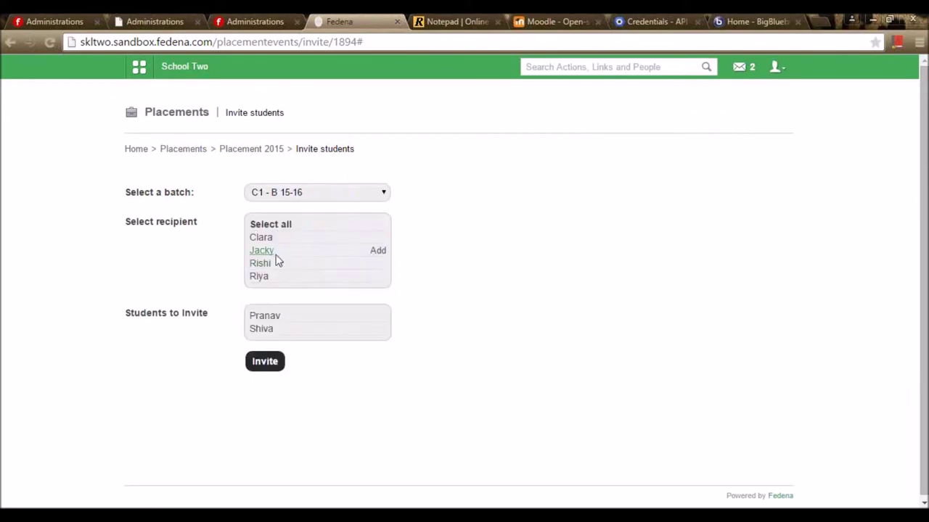
{"action": "left_click", "coordinate": [377, 263]}
Add a C3 - A 2015 - 2016 student and send invitations to all four students
{"action": "left_click", "coordinate": [378, 194]}
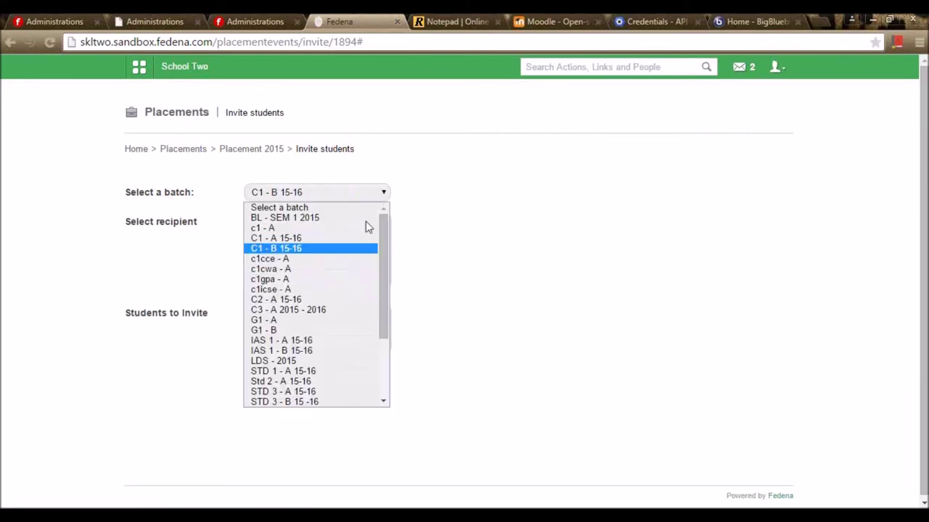
{"action": "left_click", "coordinate": [319, 310]}
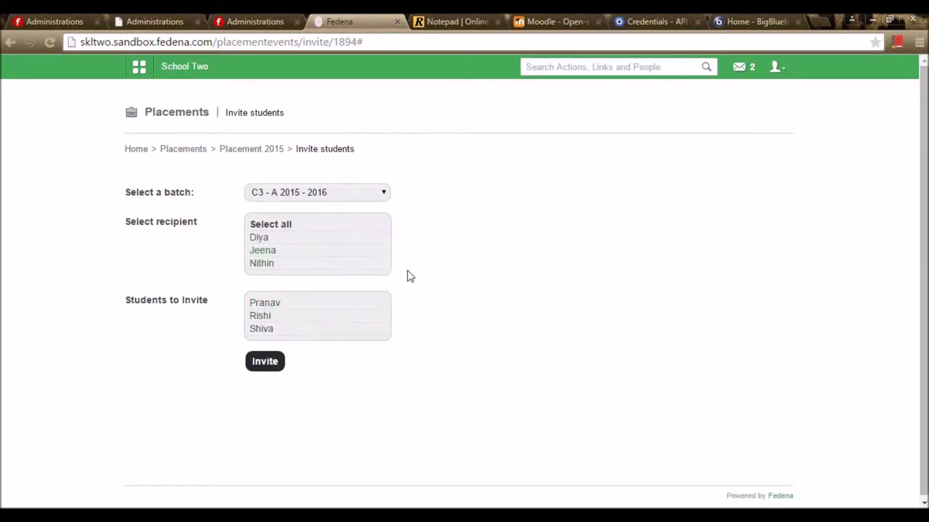
{"action": "left_click", "coordinate": [378, 249]}
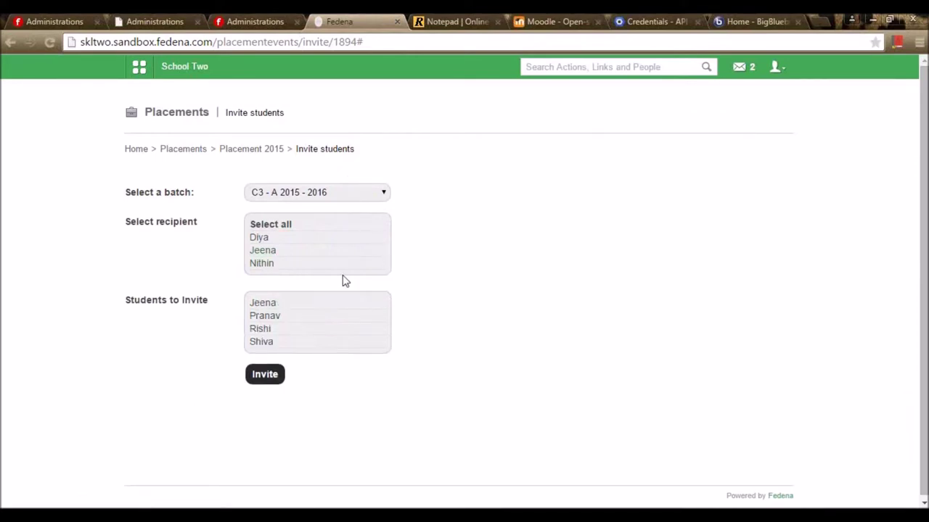
{"action": "left_click", "coordinate": [366, 188]}
{"action": "left_click", "coordinate": [338, 240]}
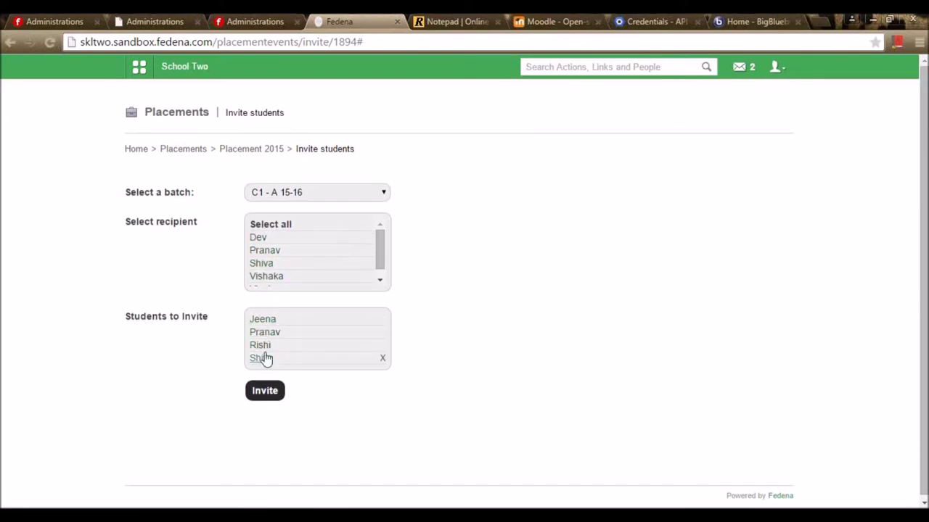
{"action": "left_click", "coordinate": [267, 393]}
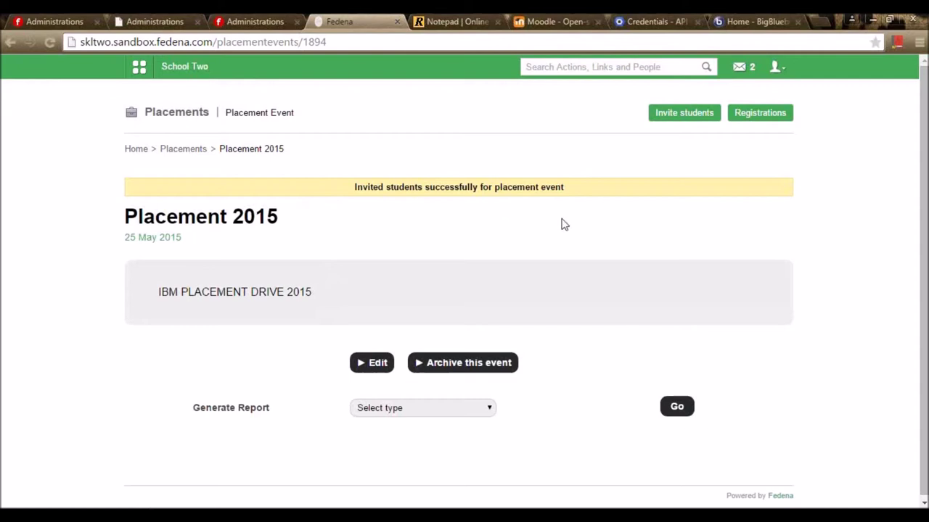
{"action": "left_click", "coordinate": [777, 124]}
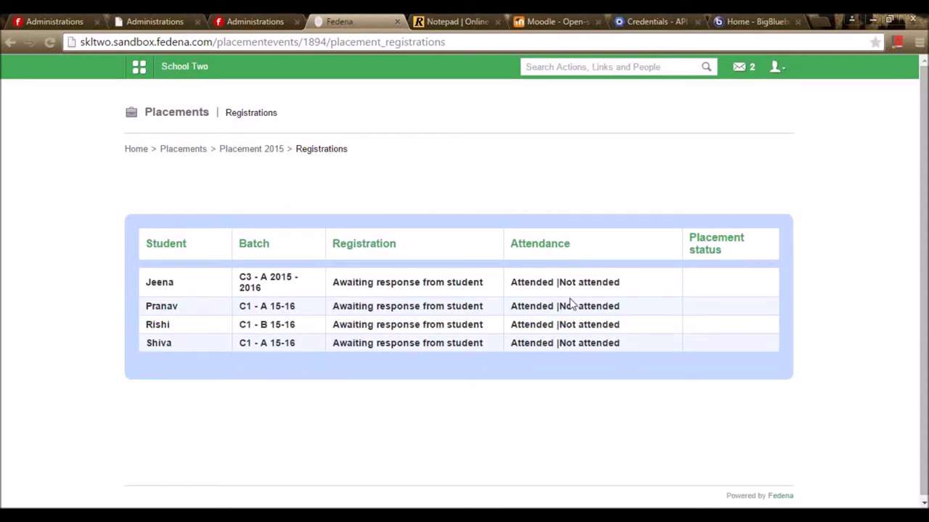
Log out of the admin account from the top-right user menu
{"action": "left_click", "coordinate": [782, 77]}
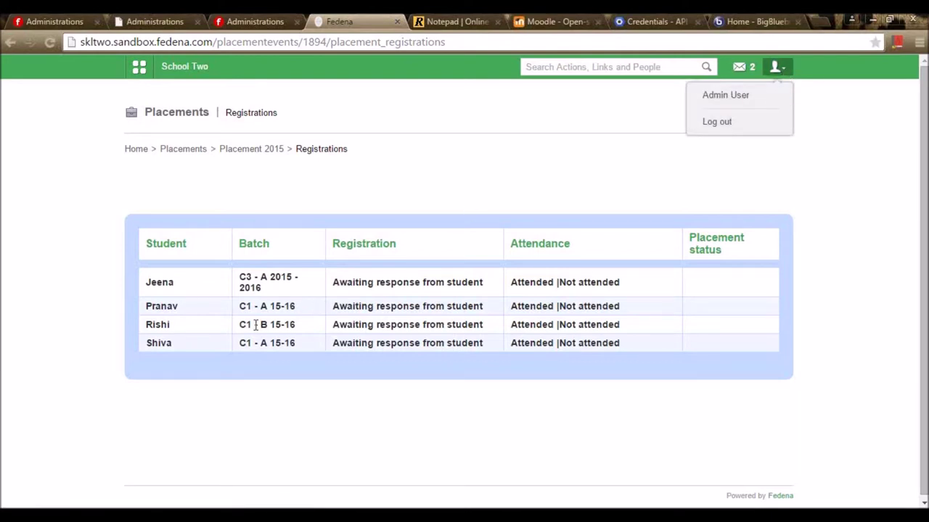
{"action": "left_click", "coordinate": [722, 124]}
Sign in with the student's username and password and go to the dashboard
{"action": "type", "text": "S"}
{"action": "key", "text": "Tab"}
{"action": "key", "text": "Return"}
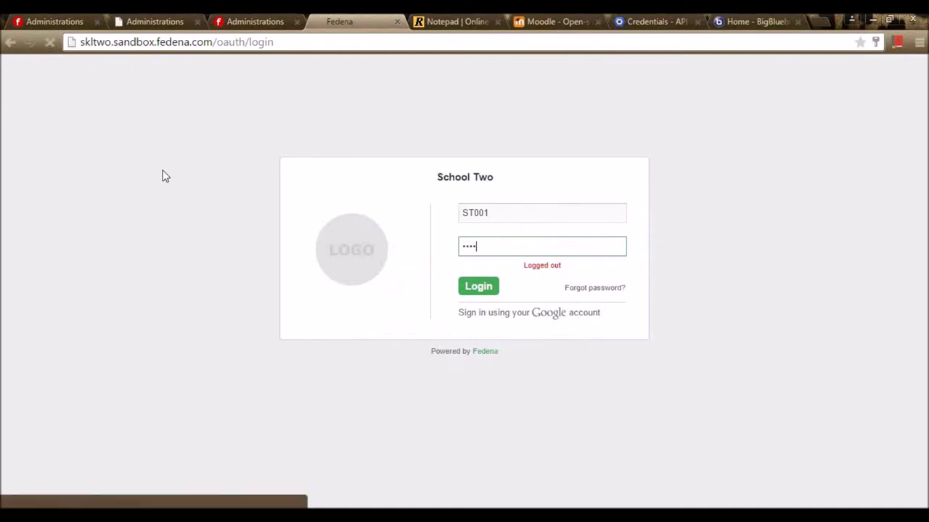
{"action": "left_click", "coordinate": [154, 72]}
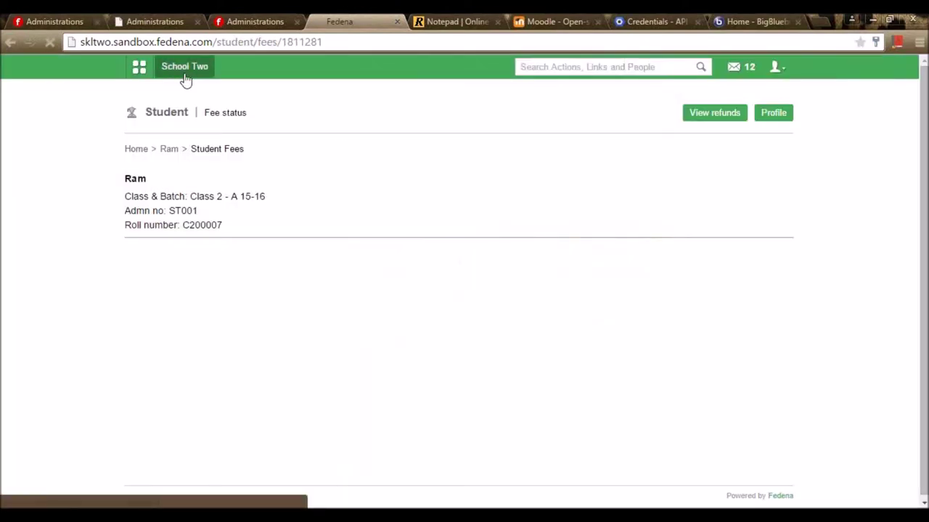
Check the student's Academics > Placement page shows no events, then log out
{"action": "left_click", "coordinate": [145, 71]}
{"action": "left_click", "coordinate": [232, 111]}
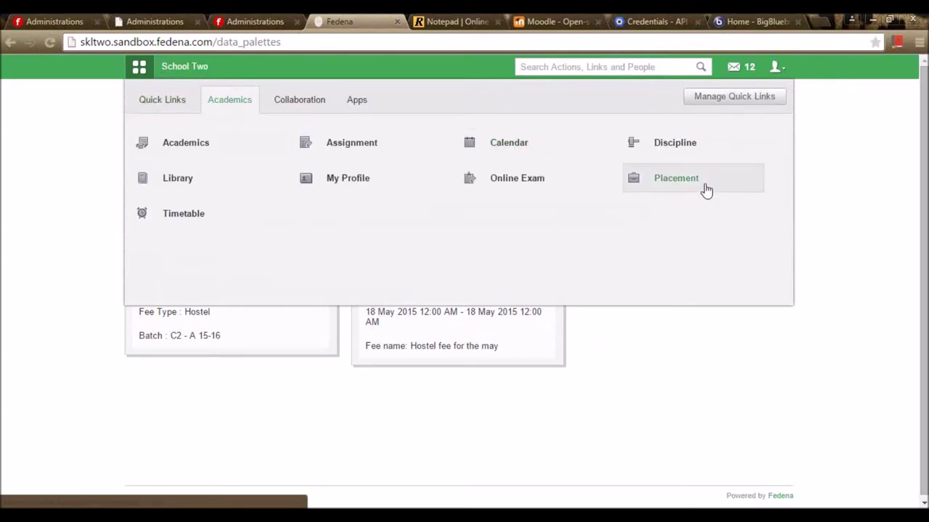
{"action": "left_click", "coordinate": [696, 186]}
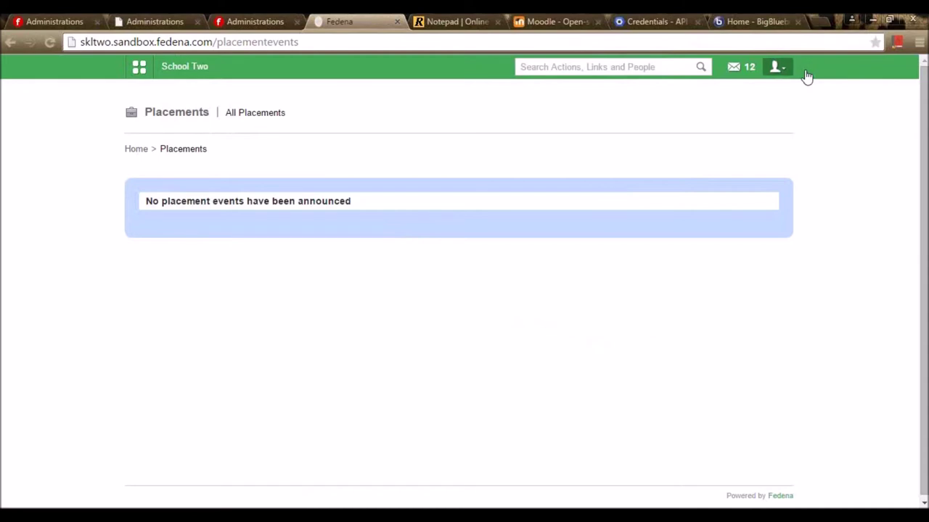
{"action": "left_click", "coordinate": [777, 67]}
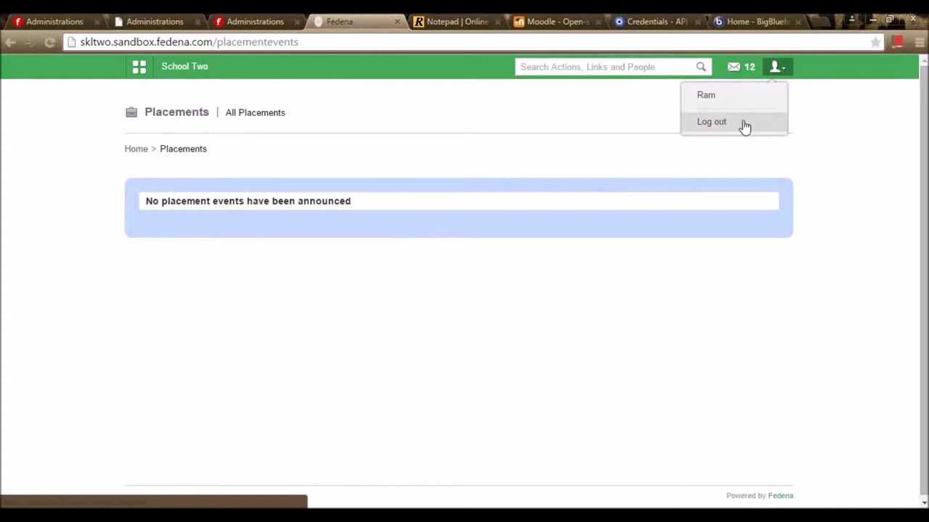
{"action": "left_click", "coordinate": [746, 126]}
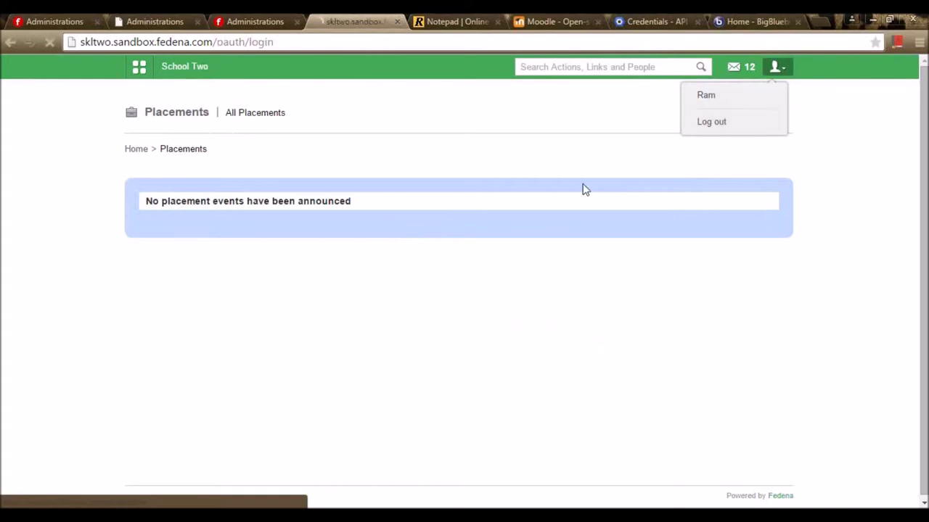
Sign in to Fedena with the student account's username and password
{"action": "type", "text": "ST"}
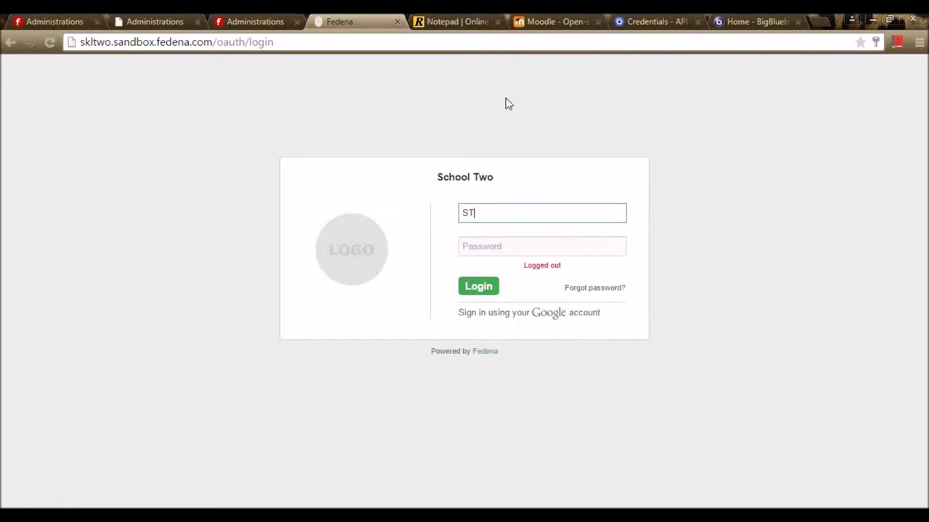
{"action": "key", "text": "Tab"}
{"action": "type", "text": "••"}
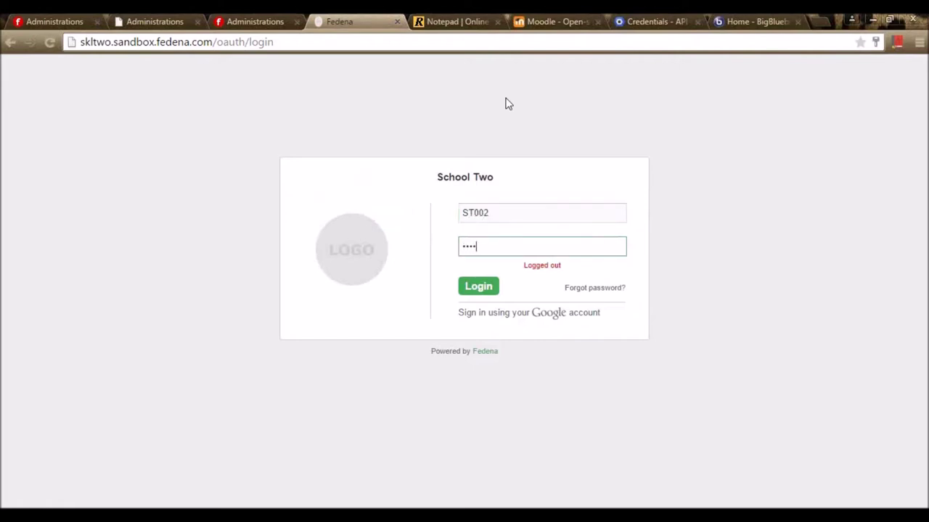
{"action": "type", "text": "••"}
{"action": "key", "text": "Return"}
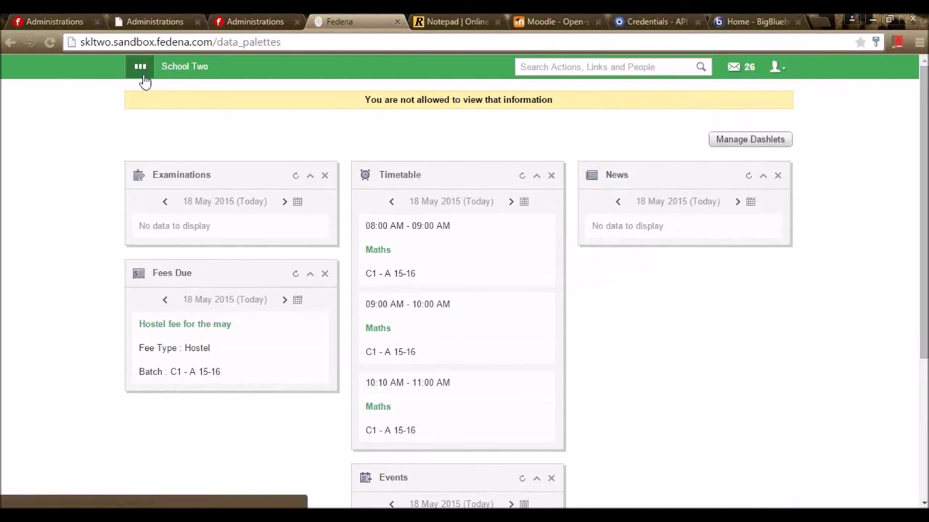
Go to Academics > Placement and open the Placement 2015 event details
{"action": "left_click", "coordinate": [143, 76]}
{"action": "left_click", "coordinate": [325, 110]}
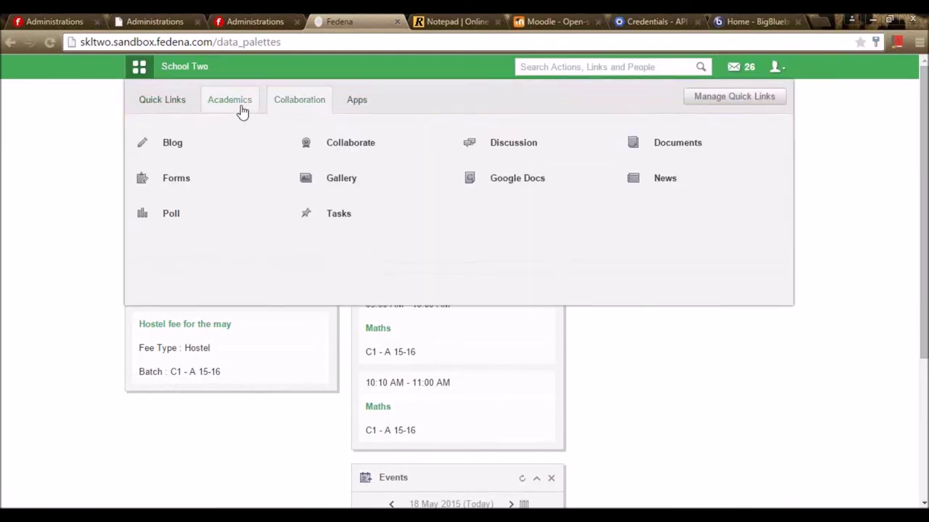
{"action": "left_click", "coordinate": [243, 110]}
{"action": "left_click", "coordinate": [700, 187]}
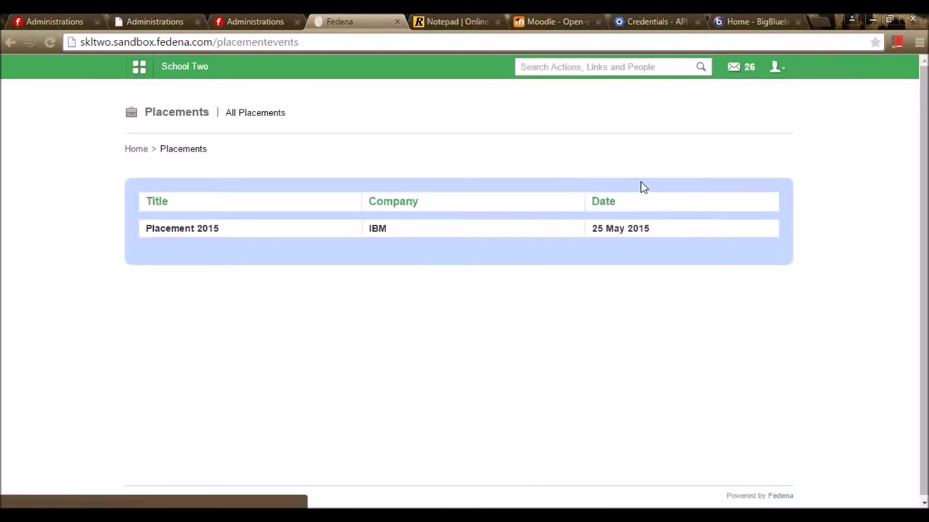
{"action": "left_click", "coordinate": [181, 235]}
{"action": "left_click", "coordinate": [214, 232]}
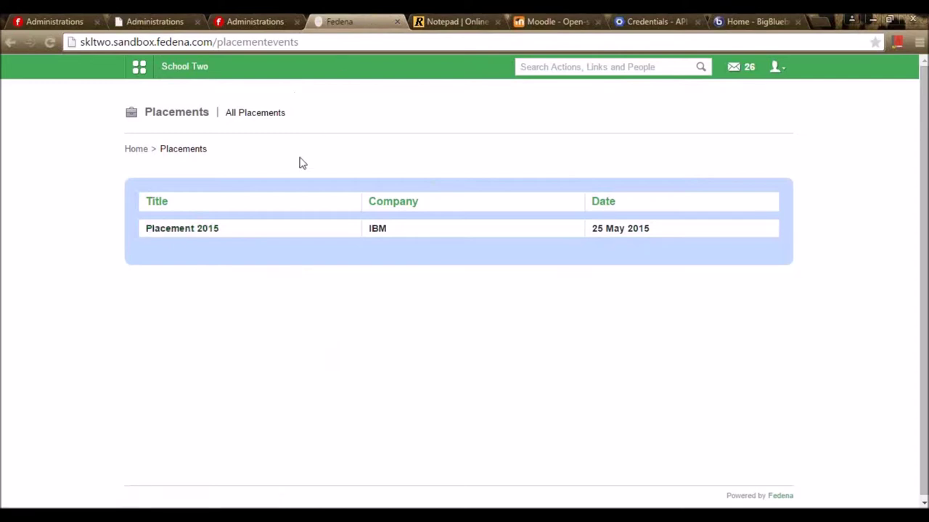
Apply to the IBM Placement 2015 invitation as the student, then return to the School Two dashboard
{"action": "left_click", "coordinate": [214, 228]}
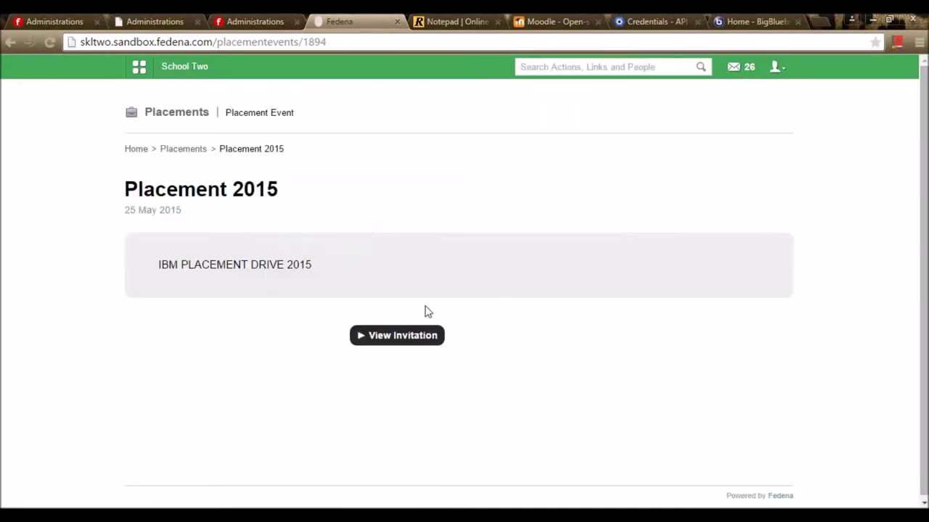
{"action": "left_click", "coordinate": [420, 341]}
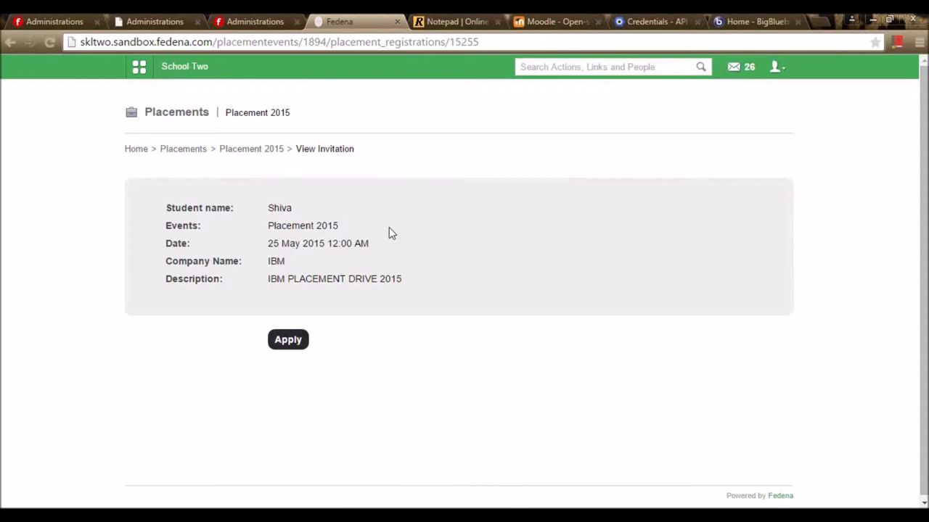
{"action": "left_click", "coordinate": [307, 347]}
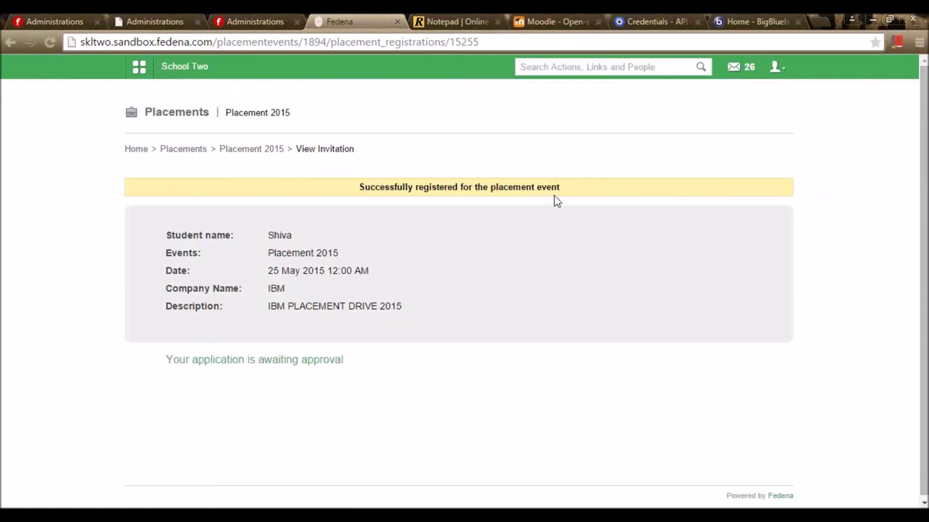
{"action": "left_click", "coordinate": [206, 76]}
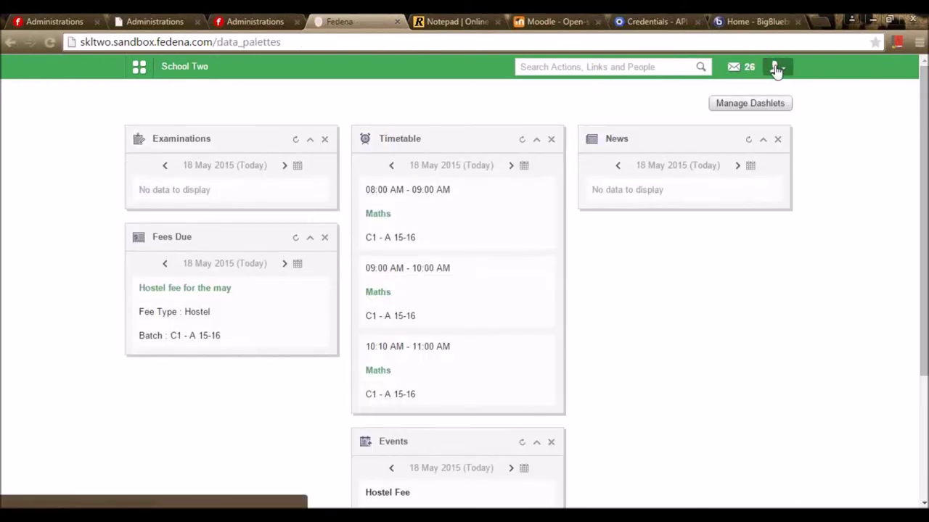
Log out of the student account and sign back in as the admin
{"action": "left_click", "coordinate": [776, 69]}
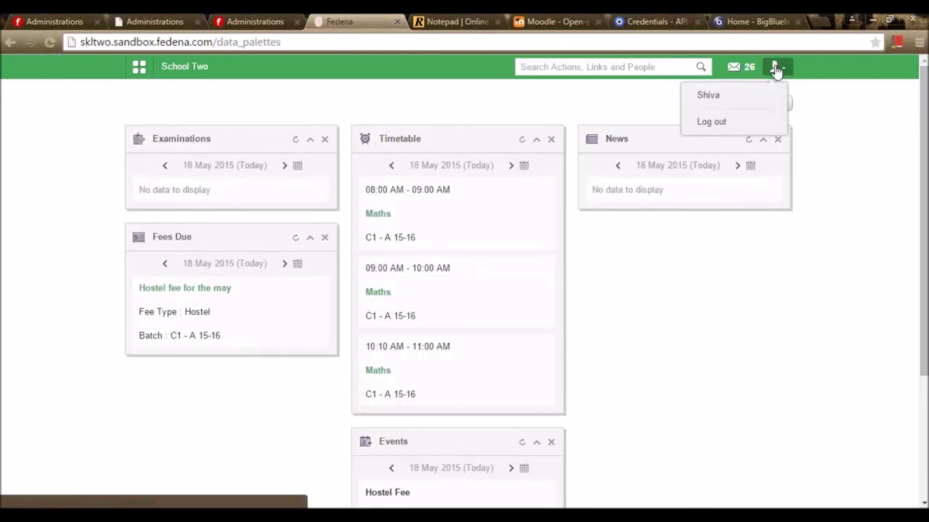
{"action": "left_click", "coordinate": [736, 128]}
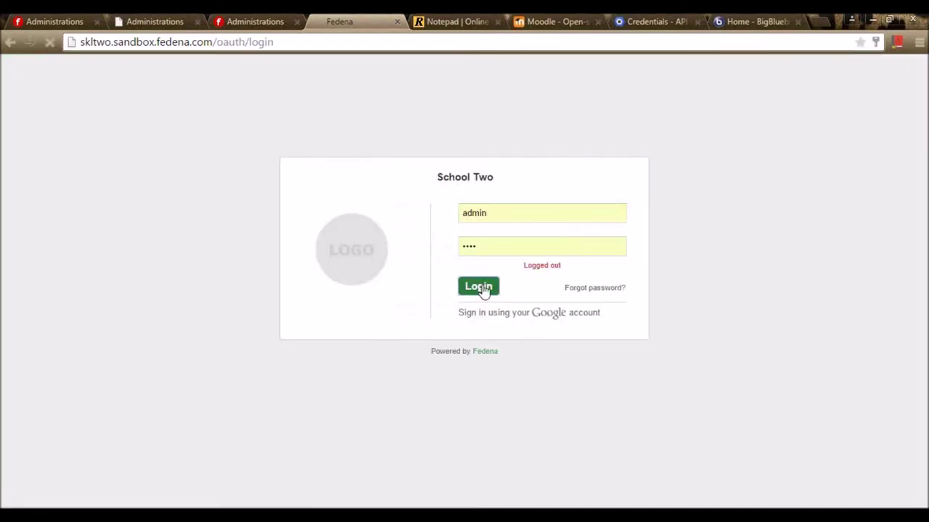
{"action": "left_click", "coordinate": [479, 286]}
Bring up the Academics links in the navigation menu
{"action": "left_click", "coordinate": [138, 71]}
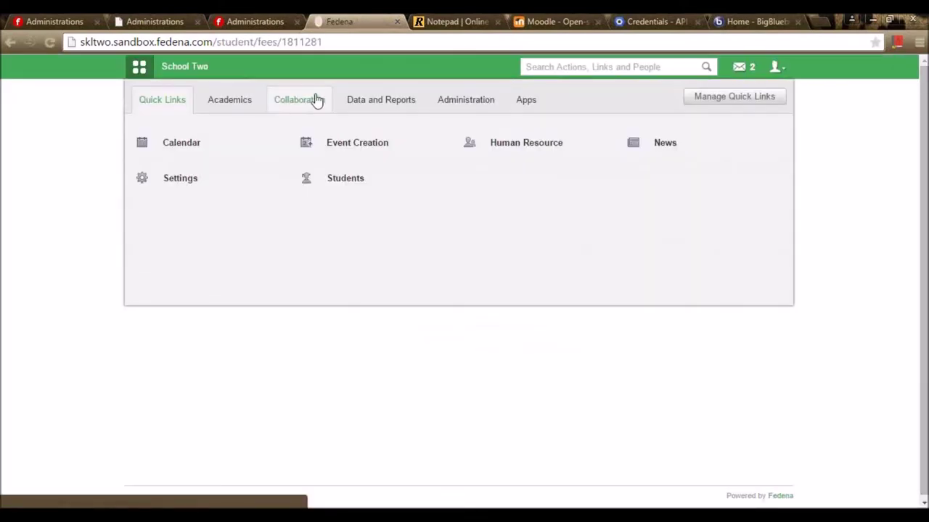
{"action": "left_click", "coordinate": [436, 100]}
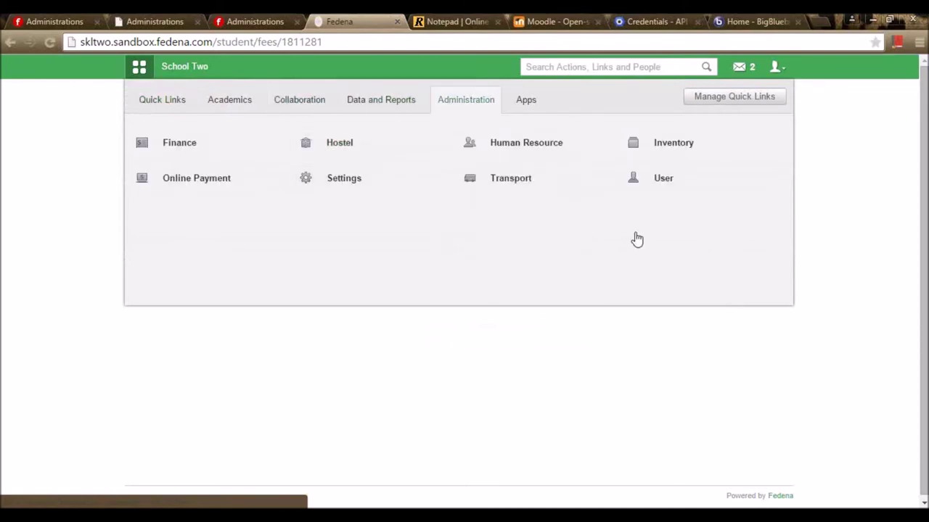
{"action": "left_click", "coordinate": [214, 106]}
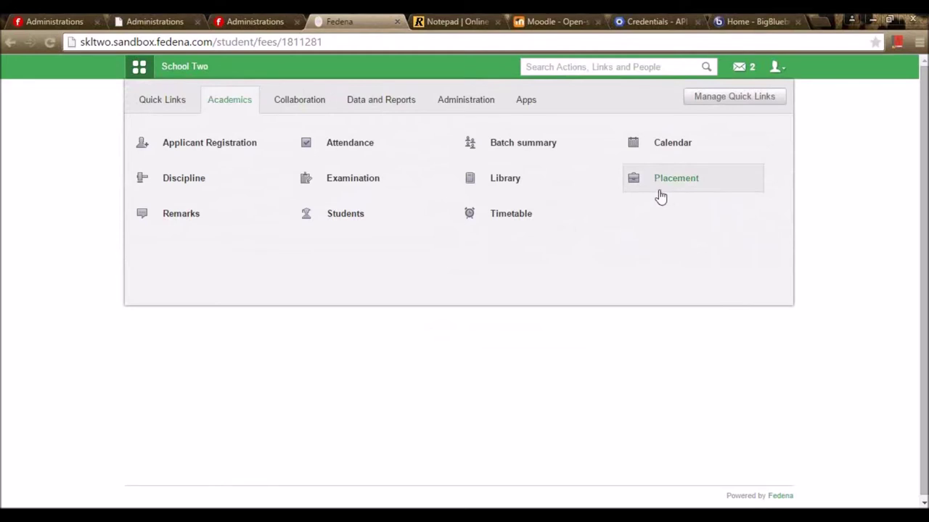
Open Placement > Placement 2015 and view its student registrations
{"action": "left_click", "coordinate": [660, 190]}
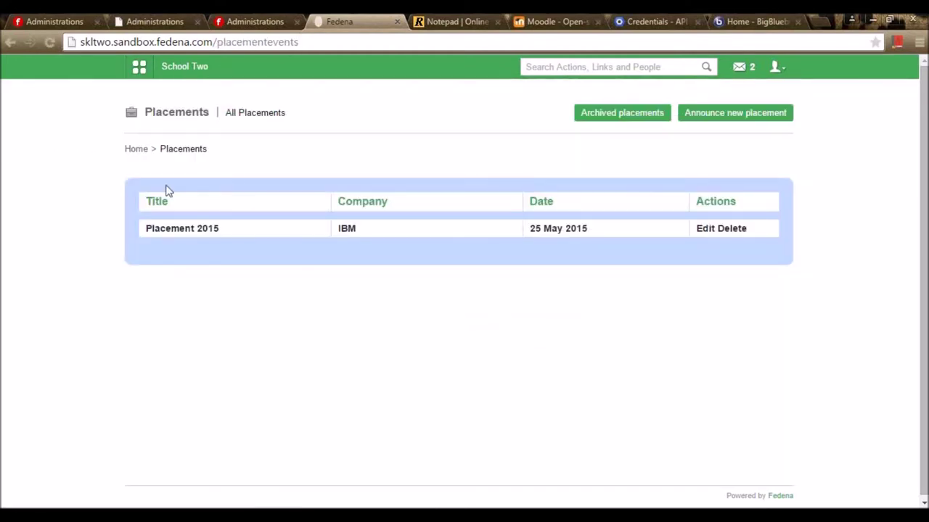
{"action": "left_click", "coordinate": [183, 237]}
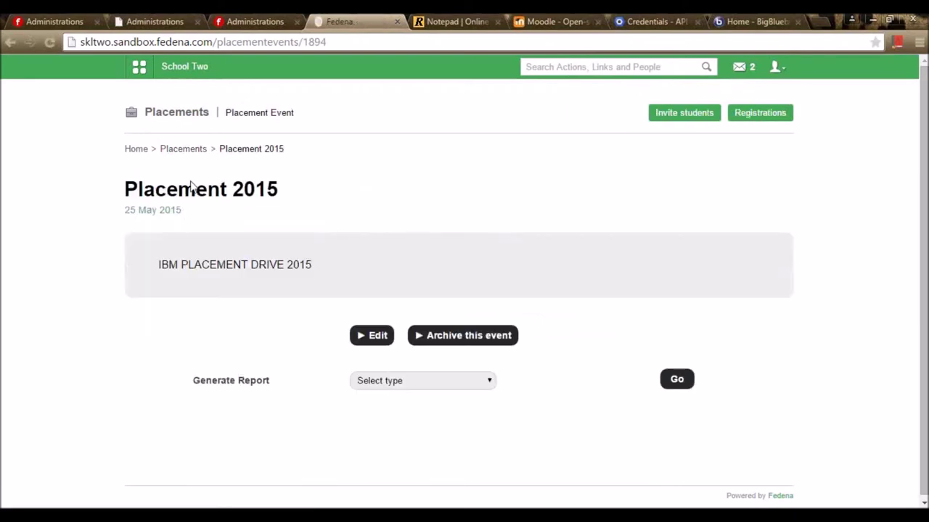
{"action": "left_click", "coordinate": [775, 116]}
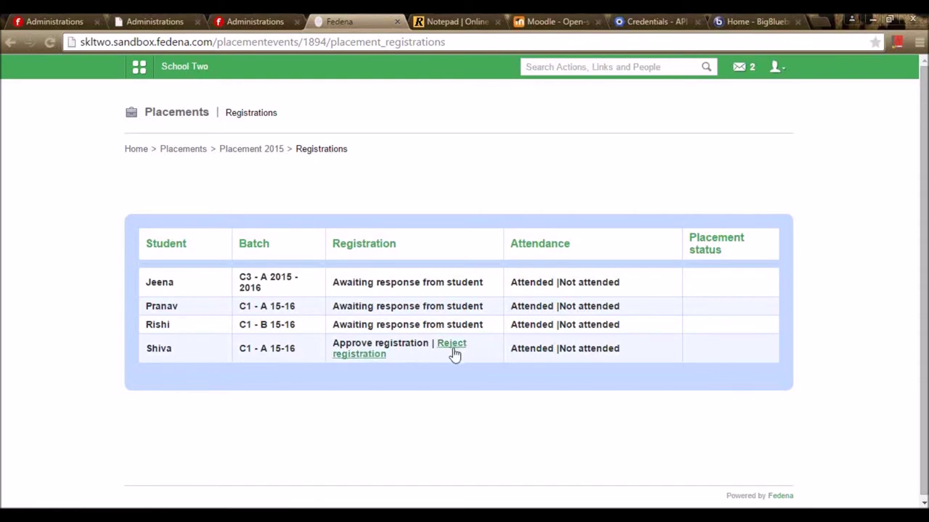
Approve the last student's Placement 2015 registration, then return to the event page and dashboard
{"action": "left_click", "coordinate": [347, 350]}
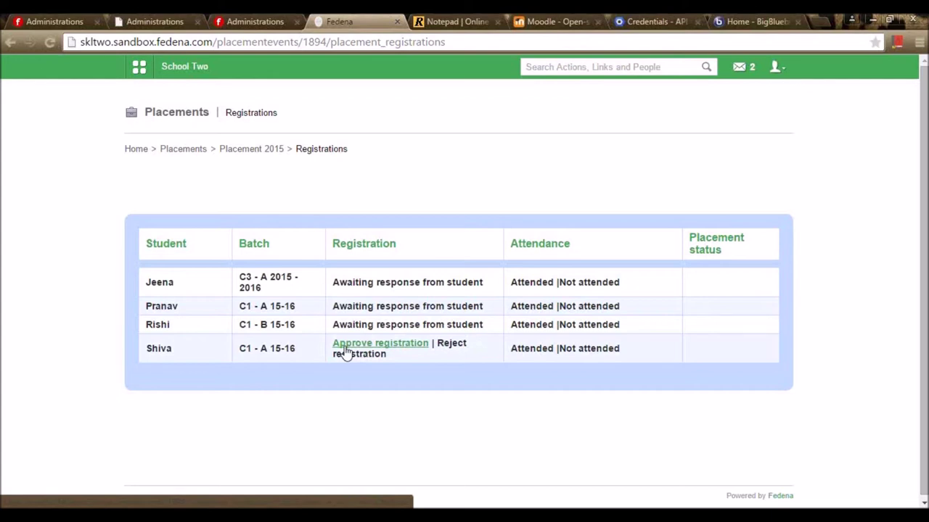
{"action": "left_click", "coordinate": [394, 347]}
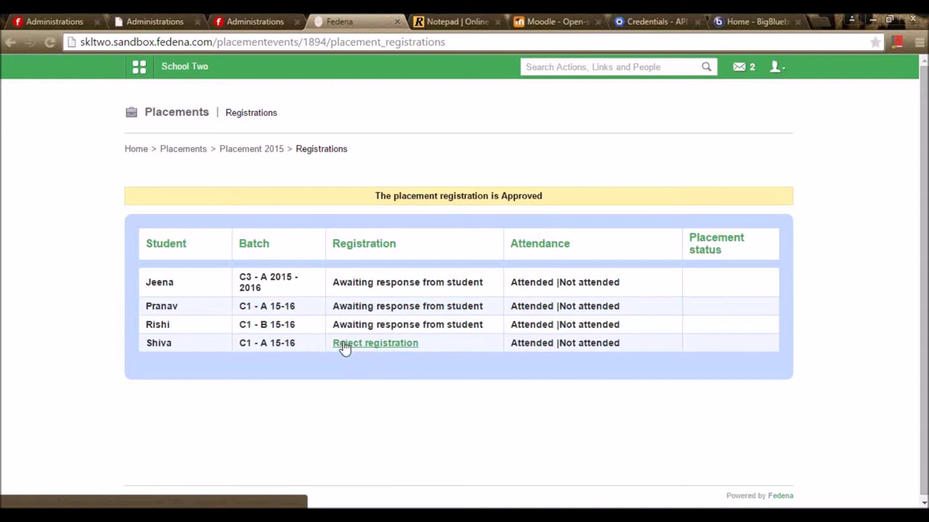
{"action": "left_click", "coordinate": [407, 346]}
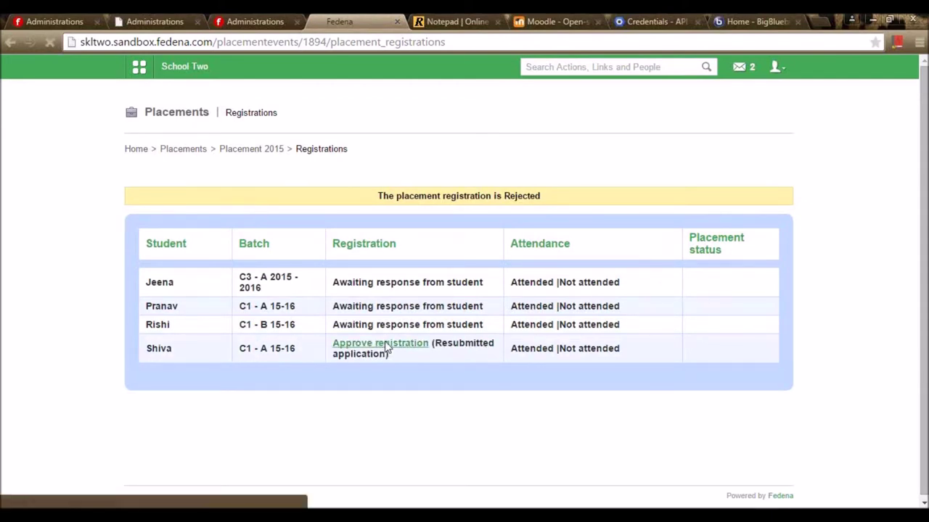
{"action": "left_click", "coordinate": [383, 344]}
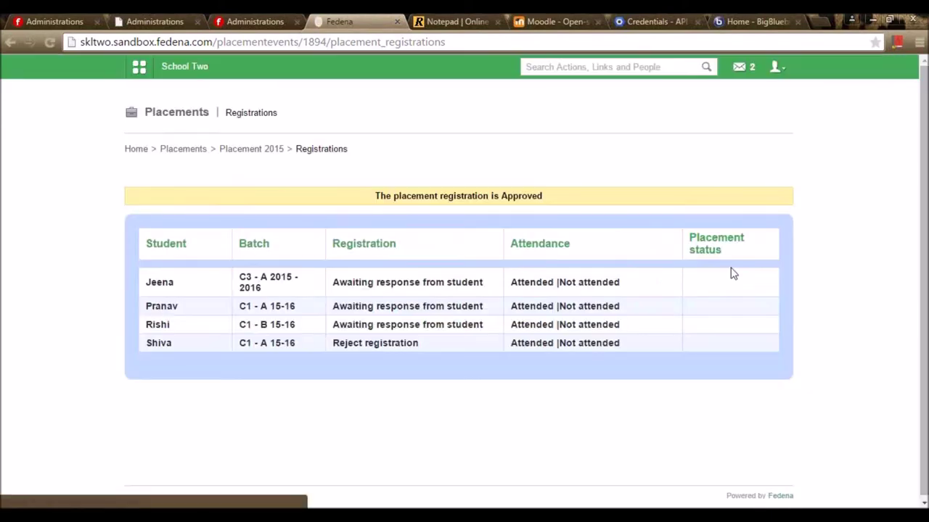
{"action": "left_click", "coordinate": [263, 151]}
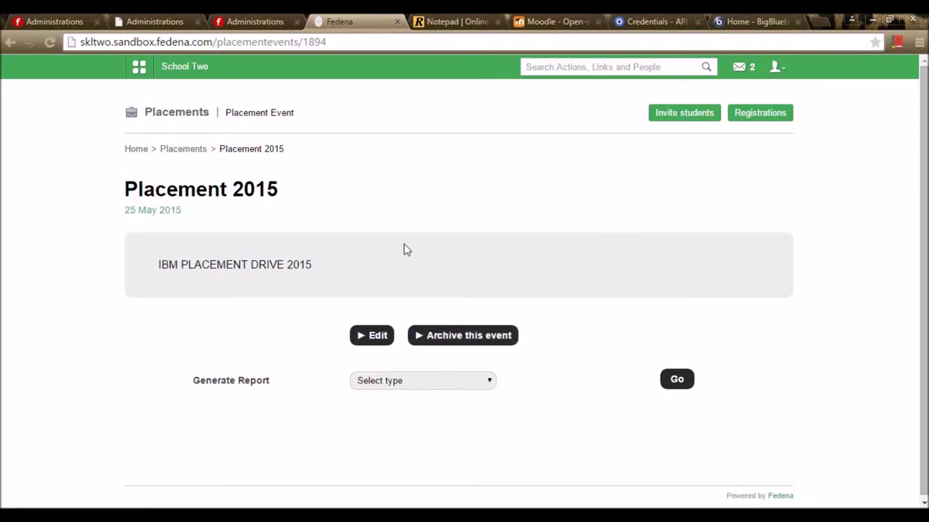
{"action": "left_click", "coordinate": [174, 79]}
Tick the Tasks and Placement entries in the plugin notes list
{"action": "left_click", "coordinate": [428, 21]}
{"action": "left_click", "coordinate": [71, 394]}
{"action": "left_click", "coordinate": [123, 369]}
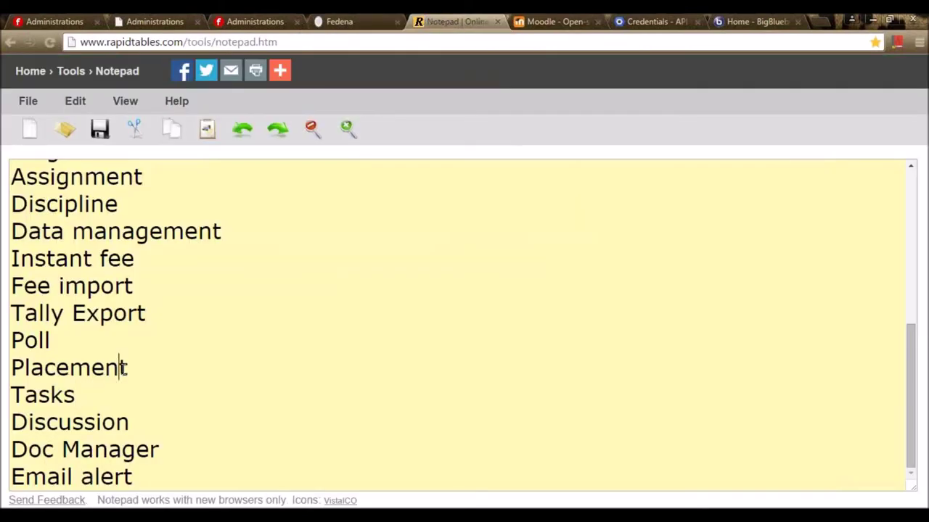
{"action": "left_click", "coordinate": [98, 393]}
Save School A's plugin assignments with every plugin enabled, then return to the School Two dashboard
{"action": "left_click", "coordinate": [145, 21]}
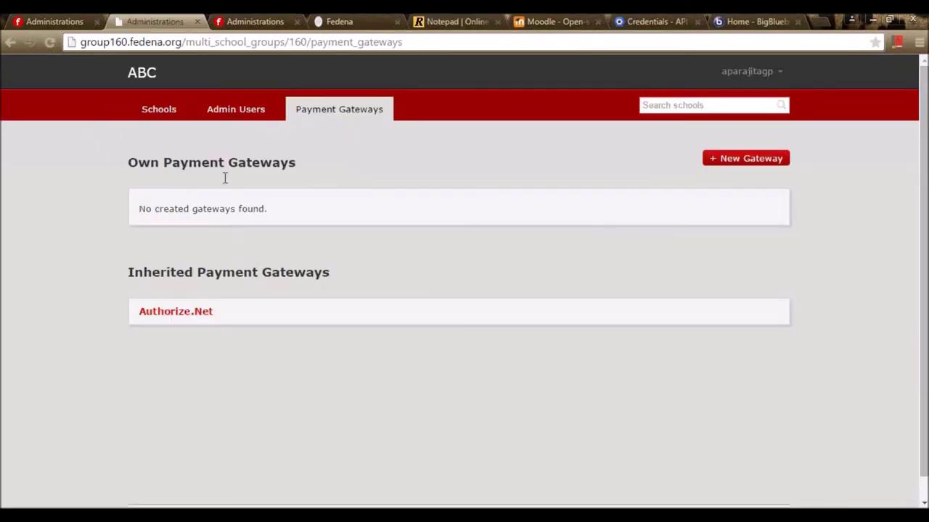
{"action": "left_click", "coordinate": [236, 21]}
{"action": "left_click", "coordinate": [151, 312]}
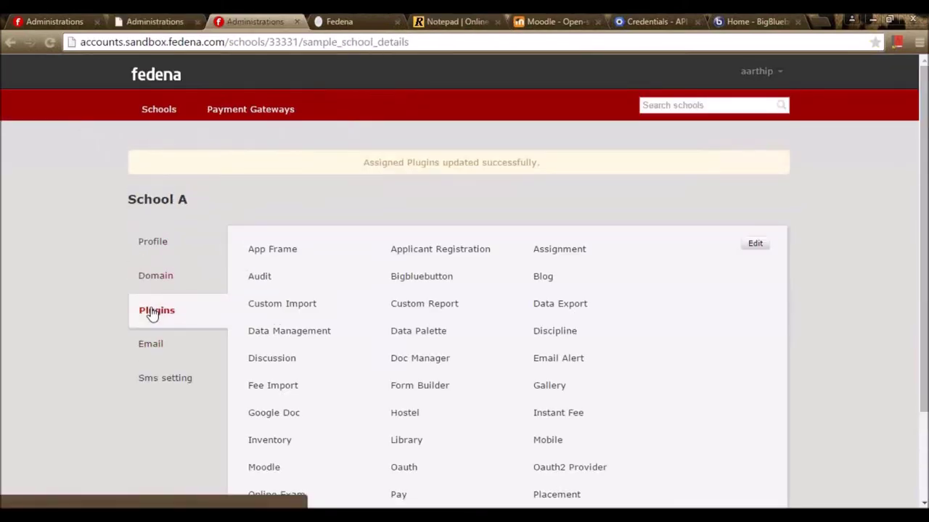
{"action": "left_click", "coordinate": [758, 247]}
{"action": "scroll", "coordinate": [705, 332], "scroll_direction": "down", "scroll_amount": 2}
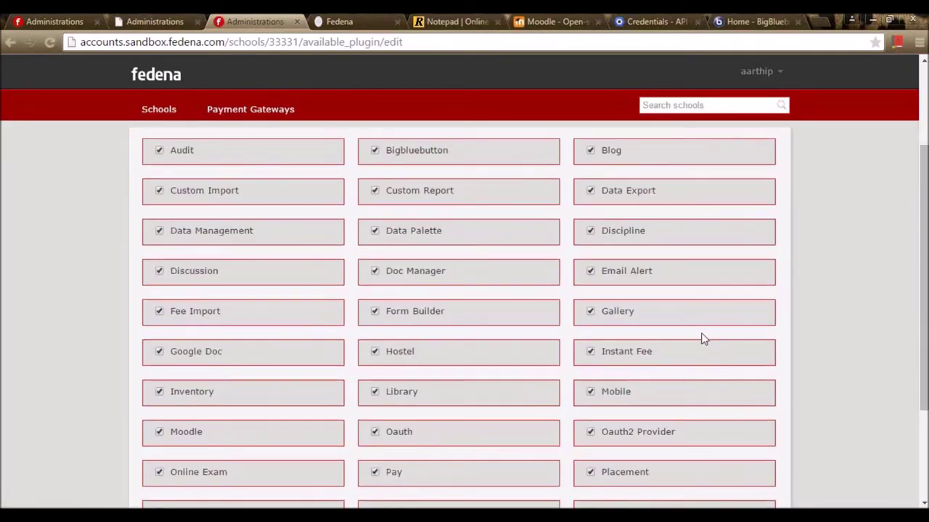
{"action": "scroll", "coordinate": [695, 334], "scroll_direction": "down", "scroll_amount": 2}
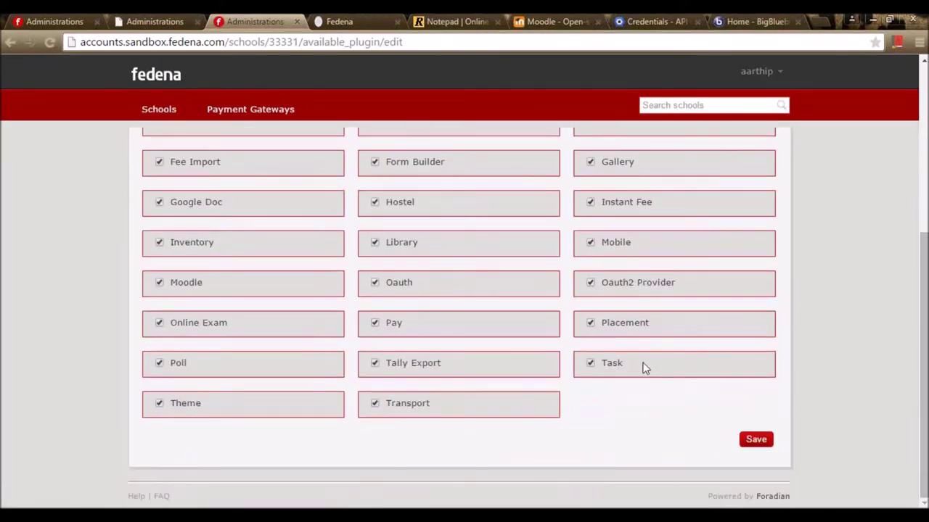
{"action": "left_click", "coordinate": [752, 440]}
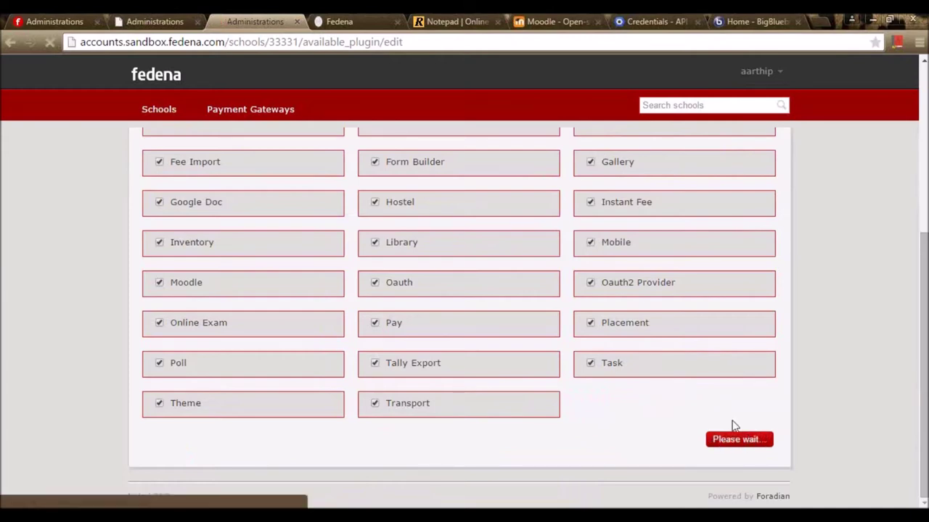
{"action": "left_click", "coordinate": [340, 23]}
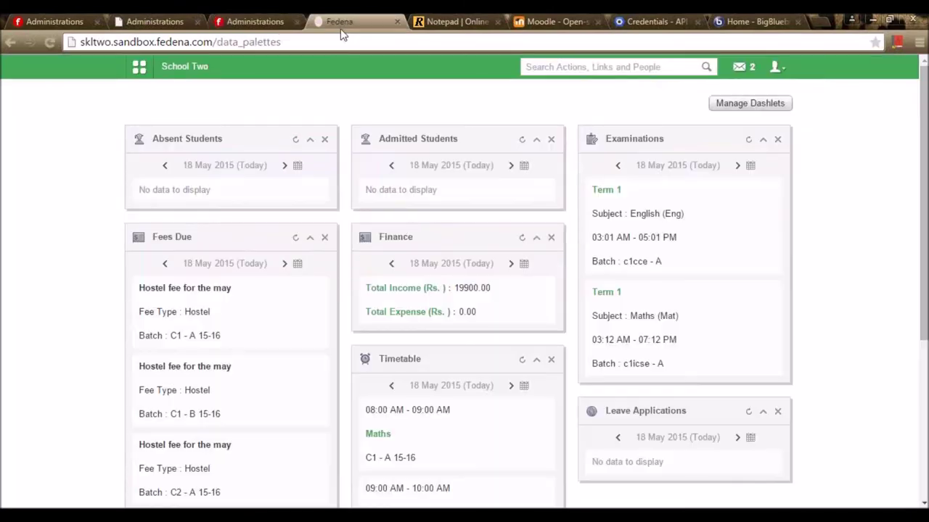
Go to Collaboration > Tasks
{"action": "left_click", "coordinate": [150, 80]}
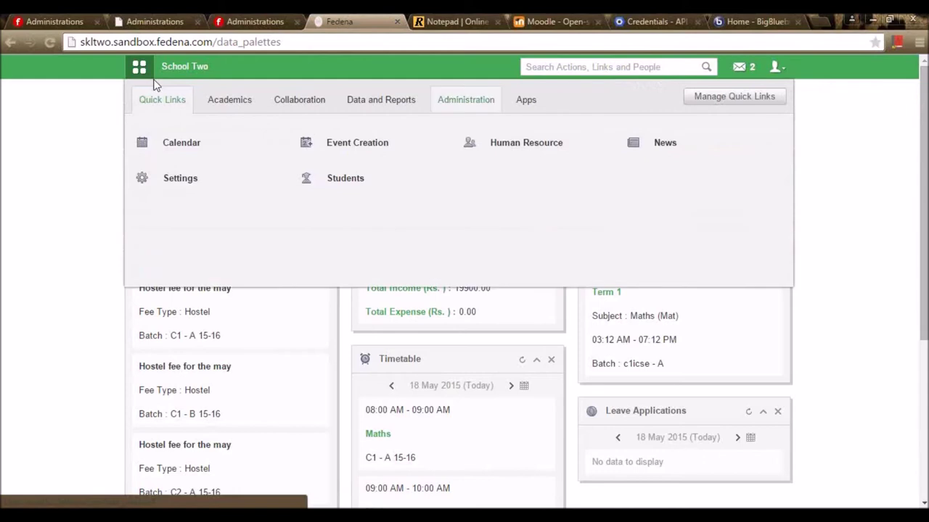
{"action": "left_click", "coordinate": [777, 67]}
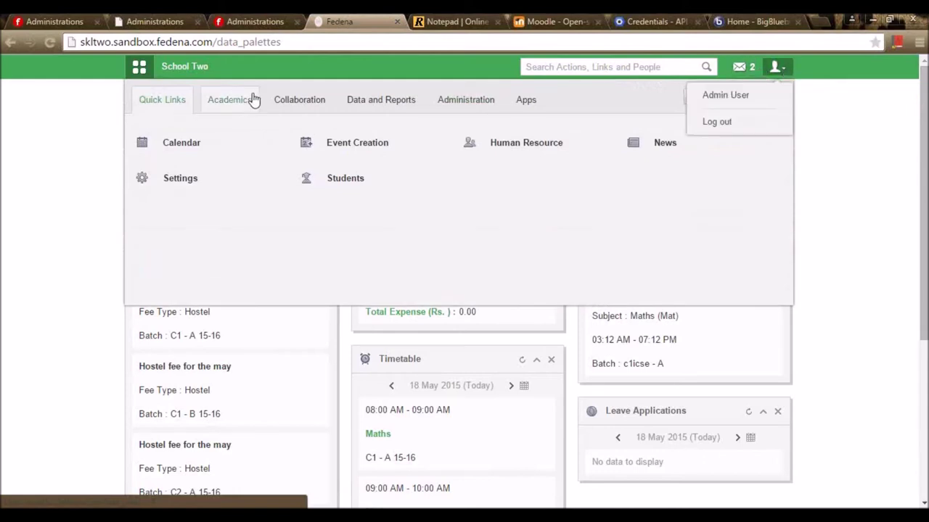
{"action": "left_click", "coordinate": [312, 102]}
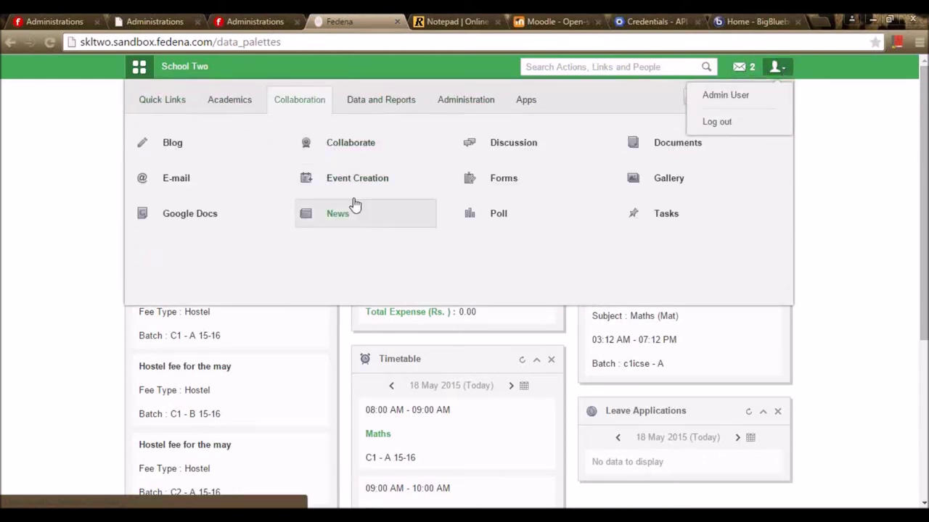
{"action": "left_click", "coordinate": [676, 216]}
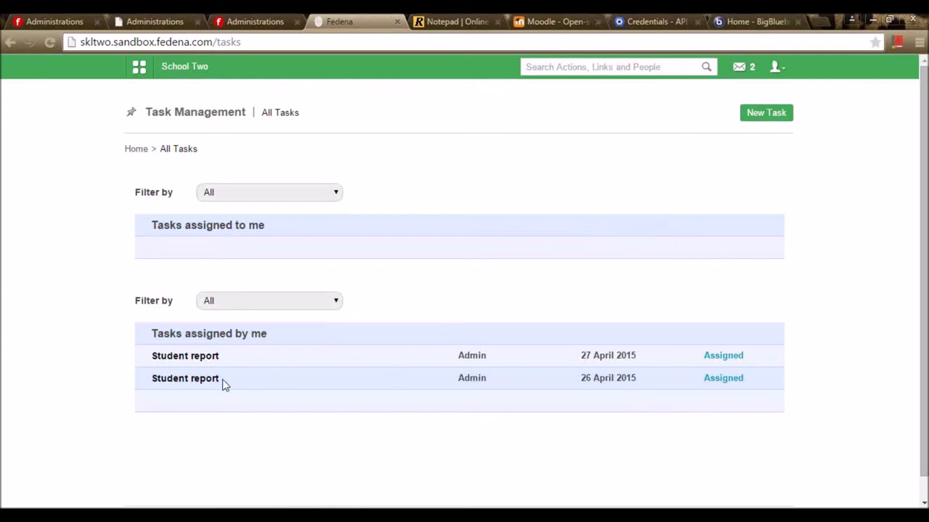
Review the first Student report task, then go back to All Tasks and start a new task
{"action": "left_click", "coordinate": [206, 359]}
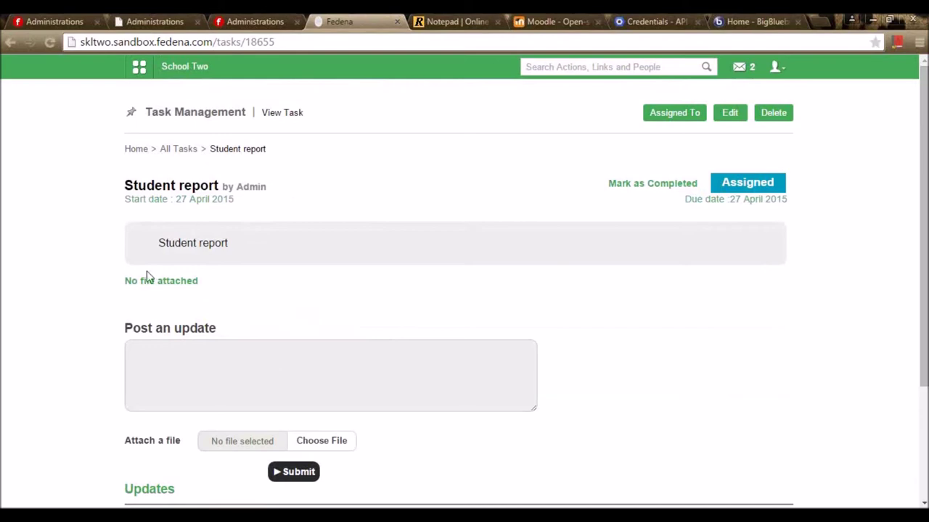
{"action": "scroll", "coordinate": [324, 438], "scroll_direction": "down", "scroll_amount": 3}
{"action": "scroll", "coordinate": [324, 437], "scroll_direction": "up", "scroll_amount": 3}
{"action": "scroll", "coordinate": [380, 427], "scroll_direction": "down", "scroll_amount": 3}
{"action": "scroll", "coordinate": [398, 426], "scroll_direction": "up", "scroll_amount": 3}
{"action": "left_click", "coordinate": [178, 150]}
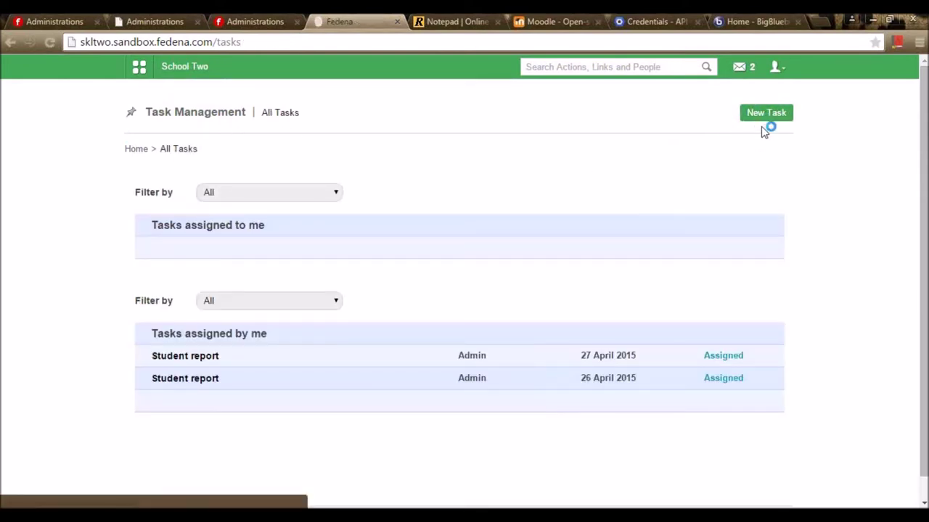
{"action": "left_click", "coordinate": [767, 119]}
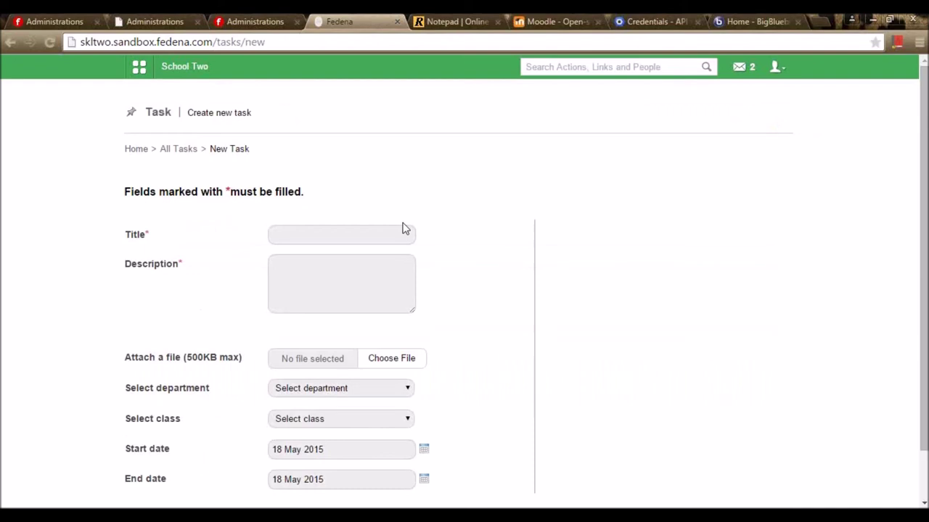
Enter EXAM REPORT as both the task title and description
{"action": "left_click", "coordinate": [339, 237]}
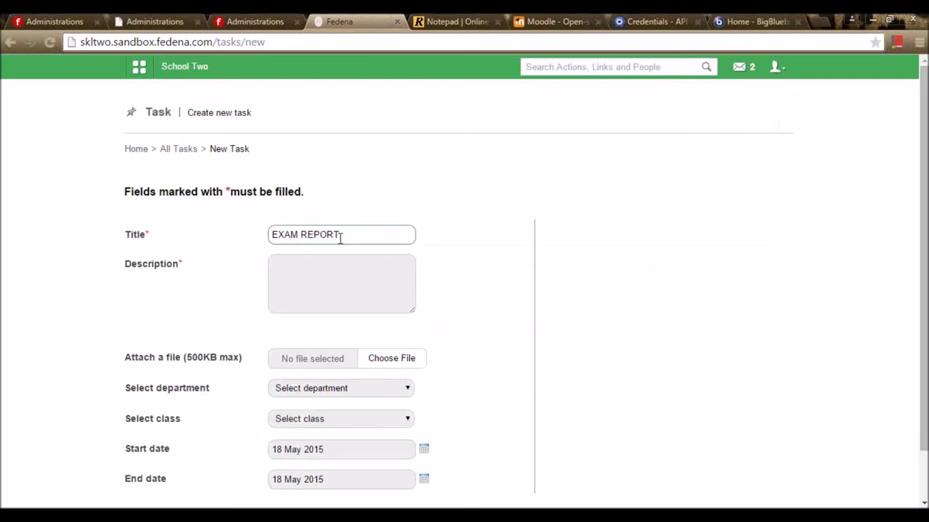
{"action": "left_click", "coordinate": [344, 278]}
{"action": "triple_click", "coordinate": [357, 233]}
{"action": "key", "text": "ctrl+c"}
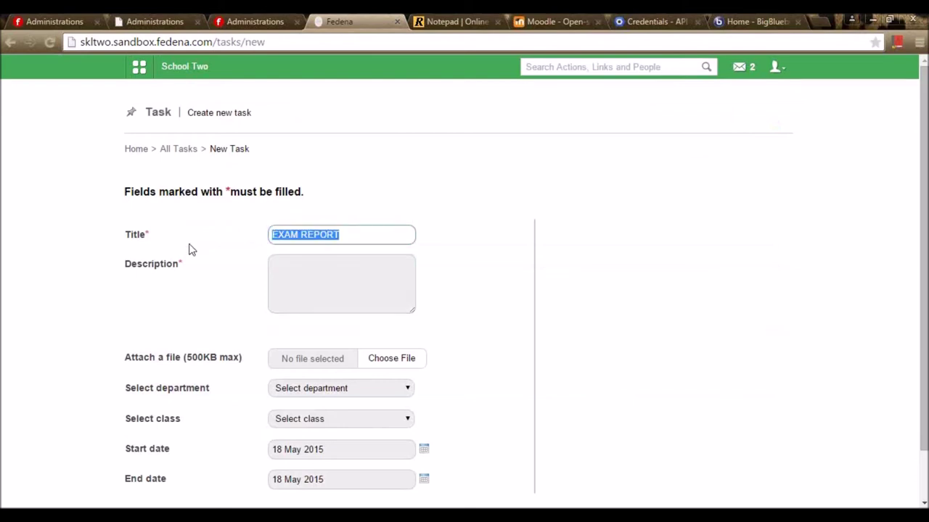
{"action": "left_click", "coordinate": [313, 292]}
{"action": "key", "text": "ctrl+v"}
{"action": "scroll", "coordinate": [367, 309], "scroll_direction": "down", "scroll_amount": 2}
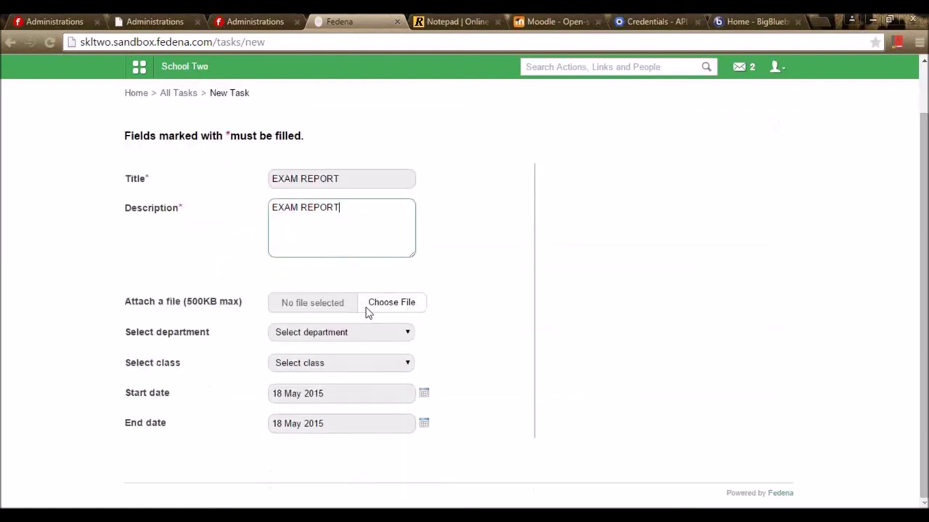
{"action": "left_click", "coordinate": [223, 270]}
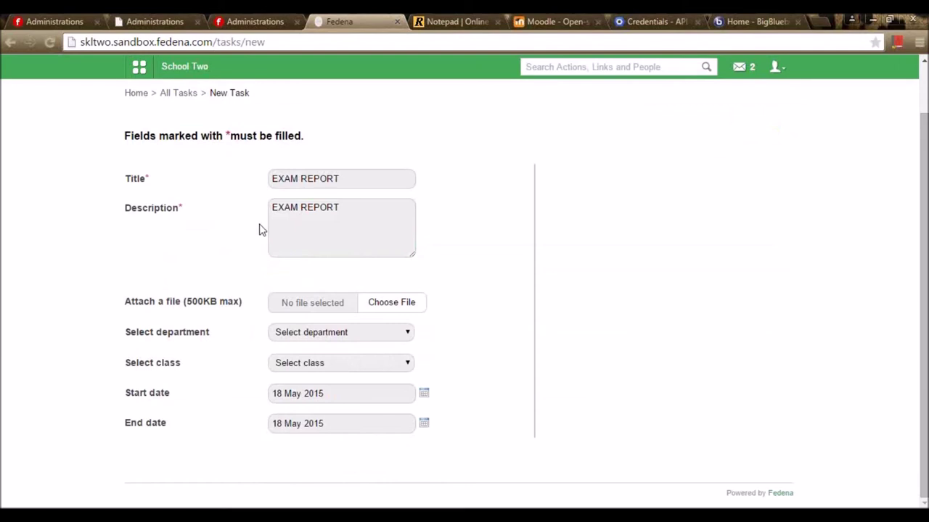
Assign the task to all members of the English department
{"action": "left_click", "coordinate": [379, 332]}
{"action": "left_click", "coordinate": [368, 361]}
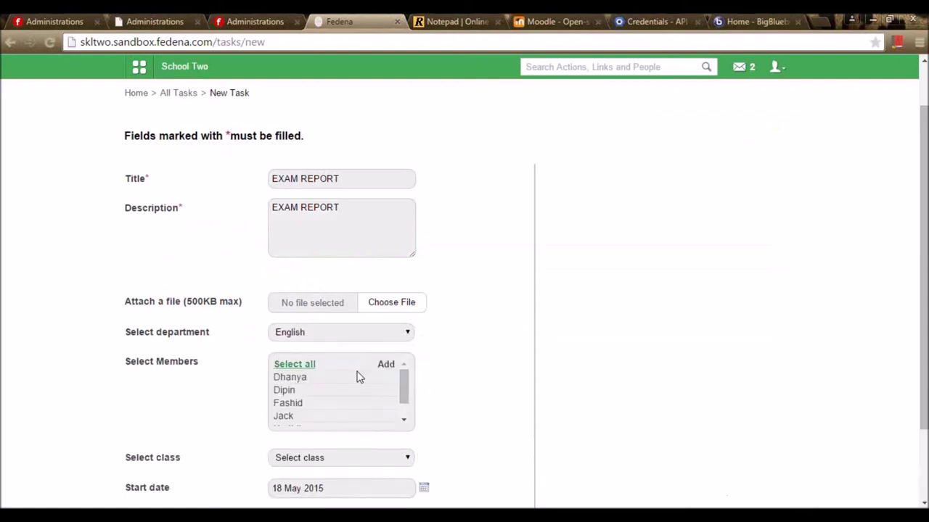
{"action": "left_click", "coordinate": [298, 365]}
{"action": "scroll", "coordinate": [507, 262], "scroll_direction": "down", "scroll_amount": 1}
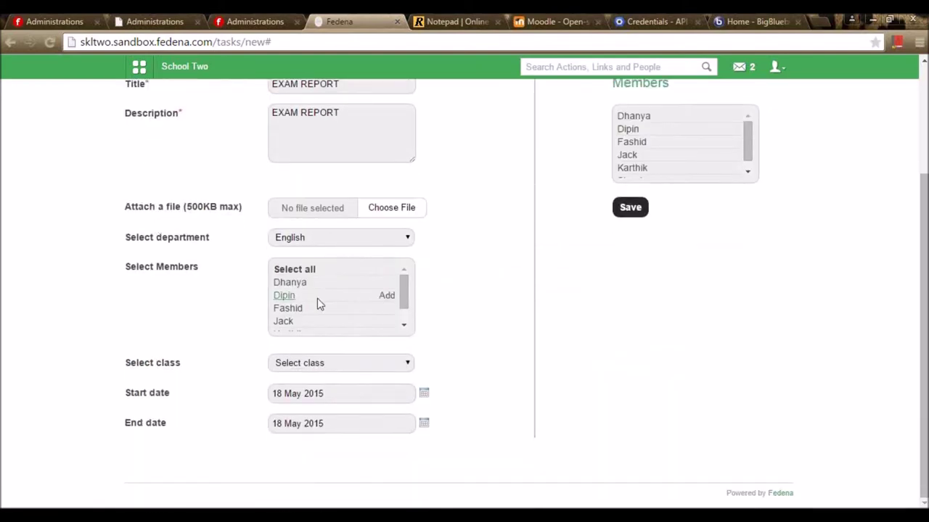
Add the first member of class C1 - A 15-16 and save the task
{"action": "left_click", "coordinate": [330, 364]}
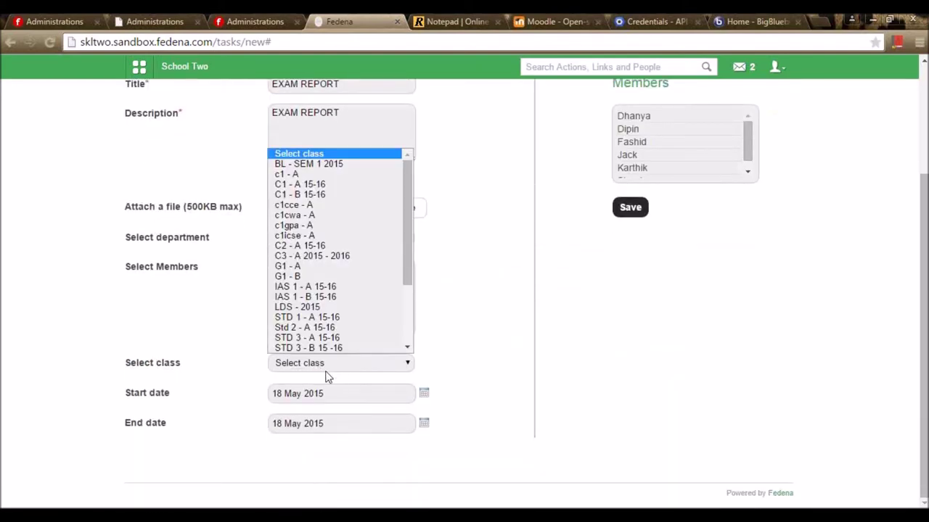
{"action": "left_click", "coordinate": [324, 185]}
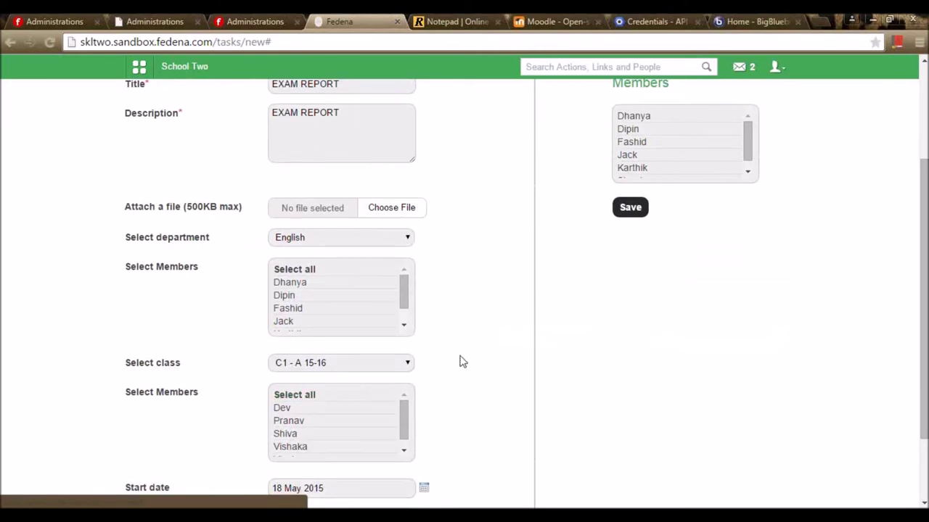
{"action": "scroll", "coordinate": [419, 314], "scroll_direction": "down", "scroll_amount": 2}
{"action": "left_click", "coordinate": [313, 341]}
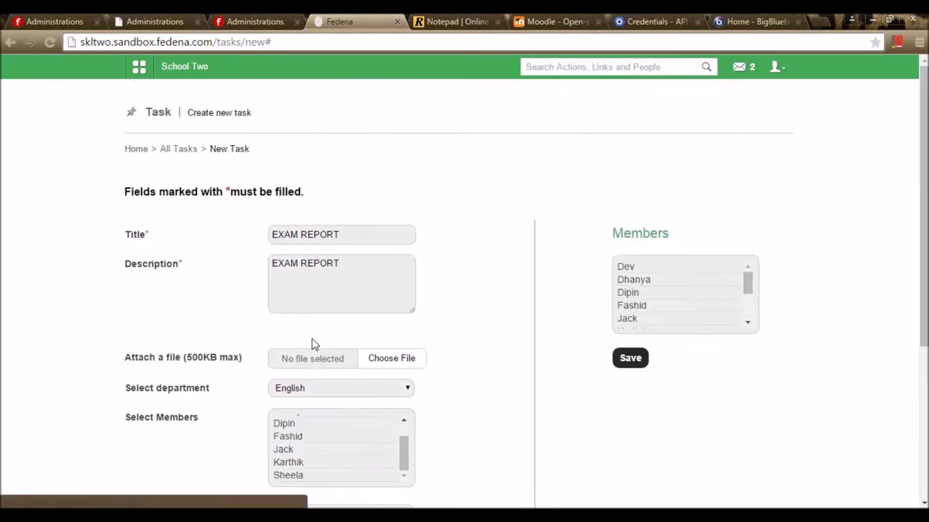
{"action": "scroll", "coordinate": [388, 357], "scroll_direction": "down", "scroll_amount": 3}
{"action": "scroll", "coordinate": [389, 359], "scroll_direction": "down", "scroll_amount": 1}
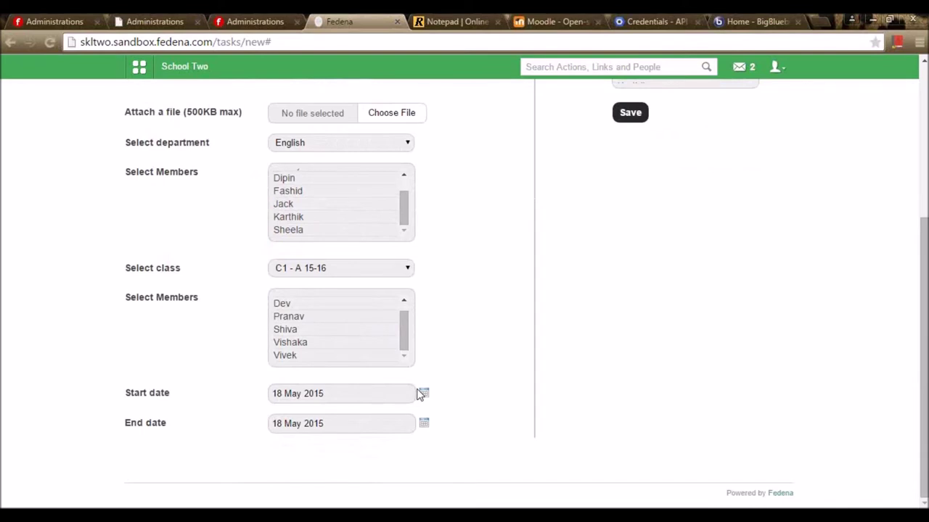
{"action": "scroll", "coordinate": [420, 394], "scroll_direction": "up", "scroll_amount": 2}
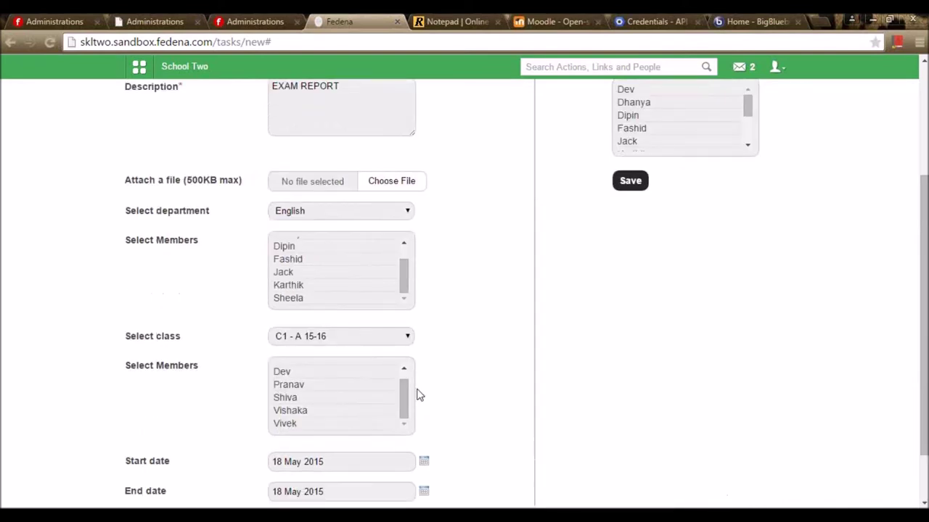
{"action": "scroll", "coordinate": [426, 432], "scroll_direction": "down", "scroll_amount": 2}
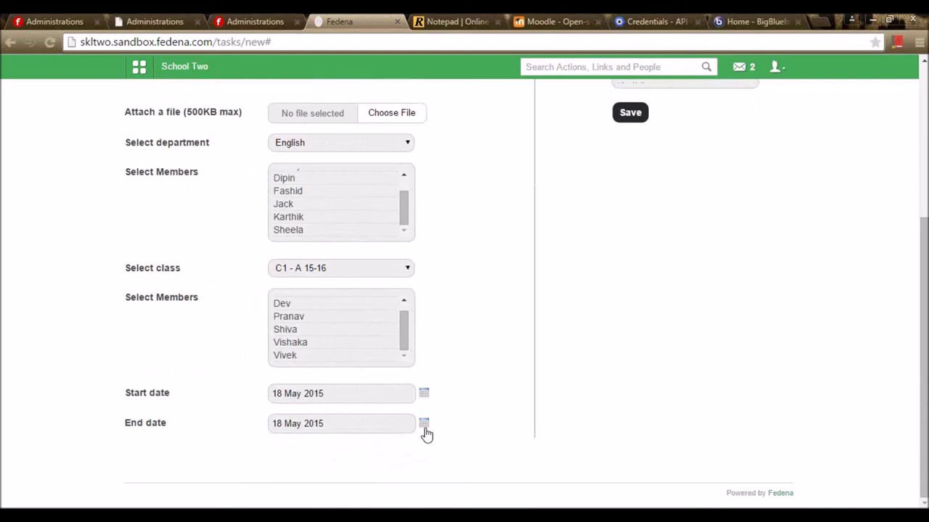
{"action": "scroll", "coordinate": [426, 433], "scroll_direction": "up", "scroll_amount": 7}
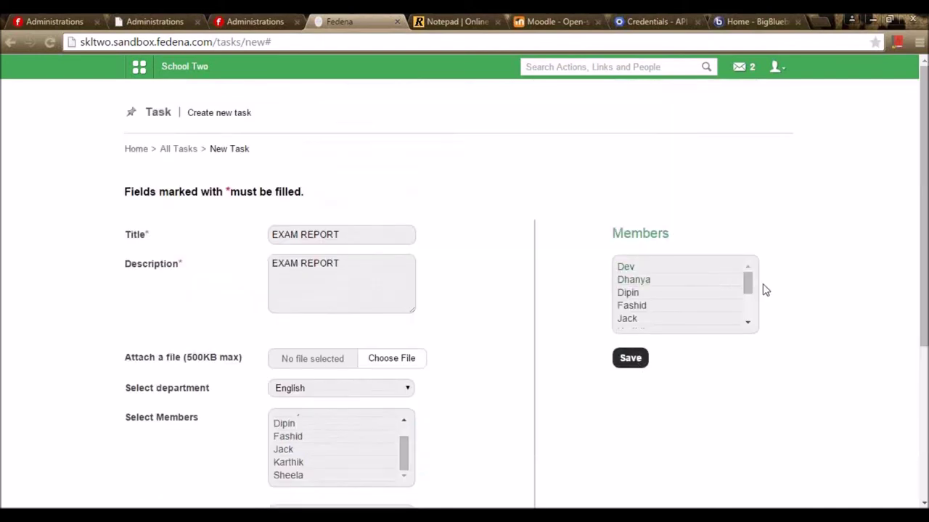
{"action": "left_click_drag", "start_coordinate": [748, 285], "coordinate": [743, 258]}
{"action": "scroll", "coordinate": [613, 319], "scroll_direction": "down", "scroll_amount": 7}
{"action": "scroll", "coordinate": [632, 353], "scroll_direction": "up", "scroll_amount": 7}
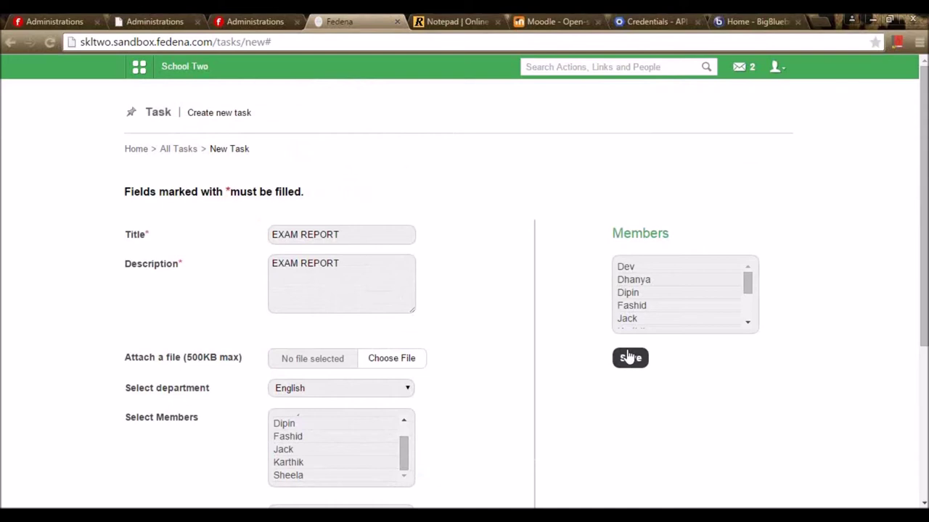
{"action": "left_click", "coordinate": [640, 357]}
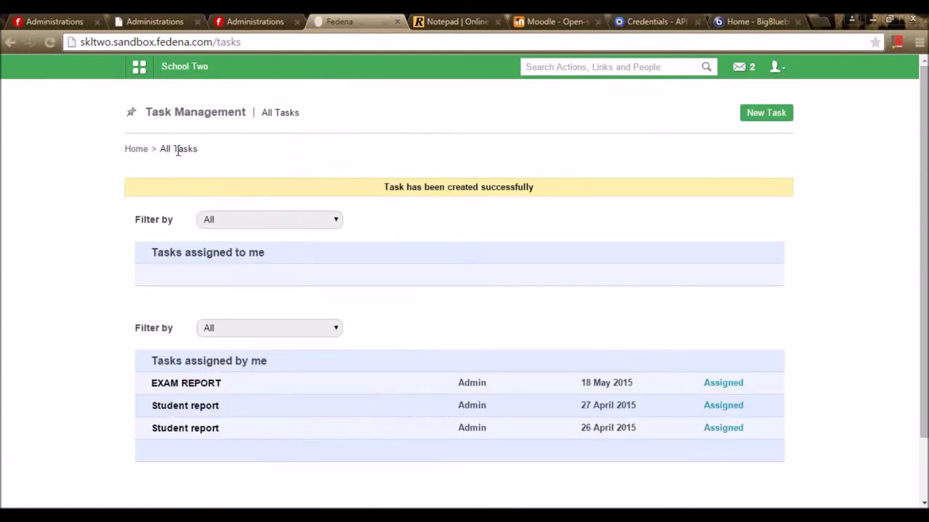
Open the EXAM REPORT task's details page, then log out of the admin account
{"action": "scroll", "coordinate": [326, 289], "scroll_direction": "down", "scroll_amount": 2}
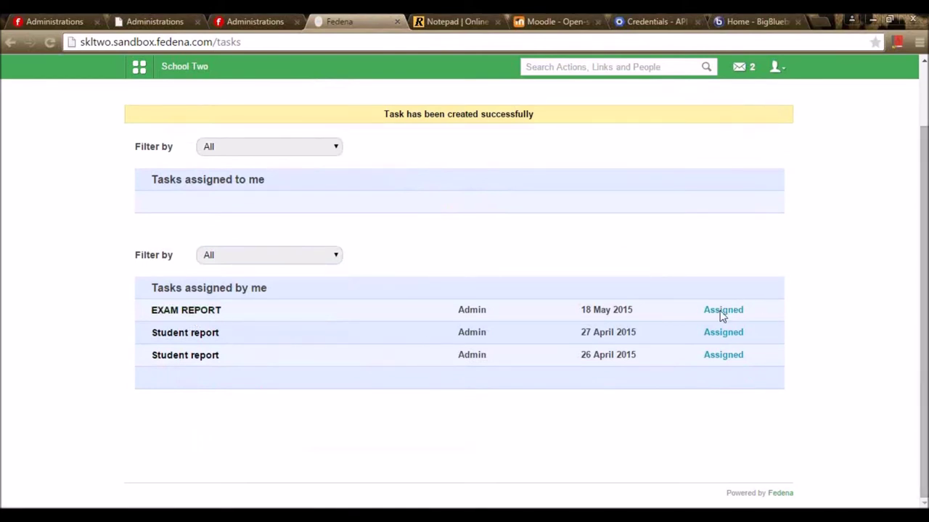
{"action": "left_click", "coordinate": [162, 313]}
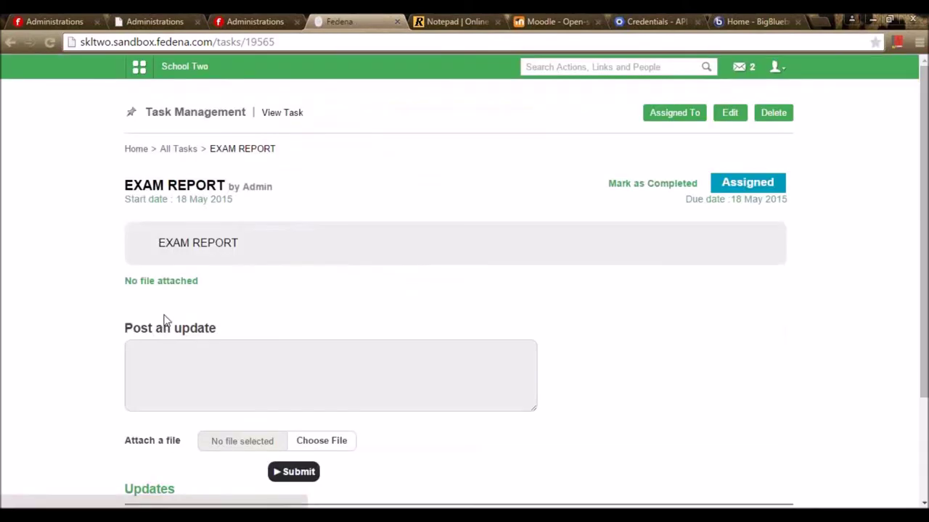
{"action": "scroll", "coordinate": [313, 359], "scroll_direction": "down", "scroll_amount": 1}
{"action": "scroll", "coordinate": [313, 359], "scroll_direction": "up", "scroll_amount": 1}
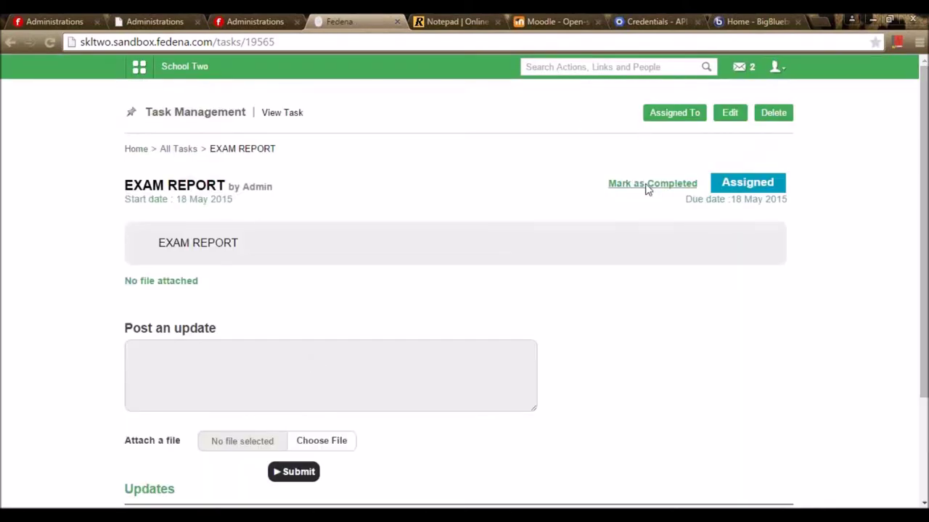
{"action": "left_click", "coordinate": [777, 67]}
{"action": "left_click", "coordinate": [738, 134]}
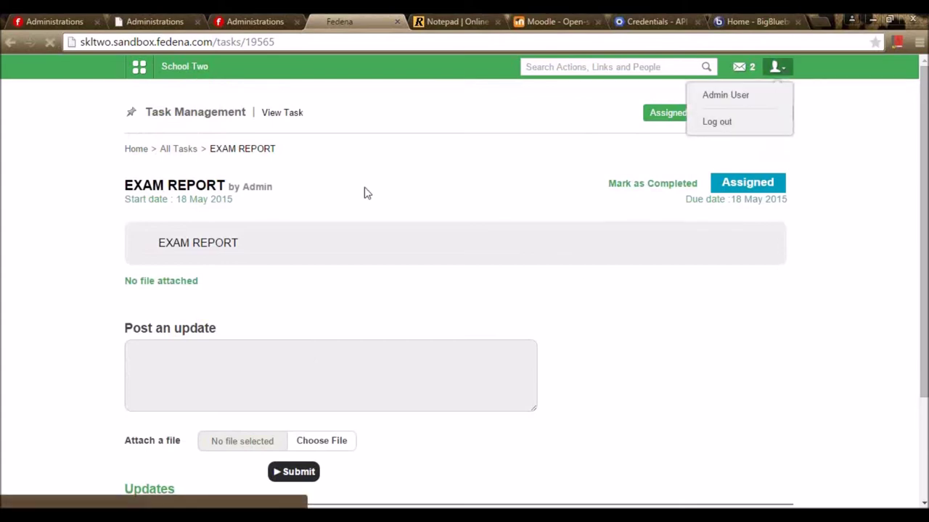
Sign in with the student's admission number as username and the student's password
{"action": "left_click", "coordinate": [534, 213]}
{"action": "key", "text": "Tab"}
{"action": "key", "text": "Return"}
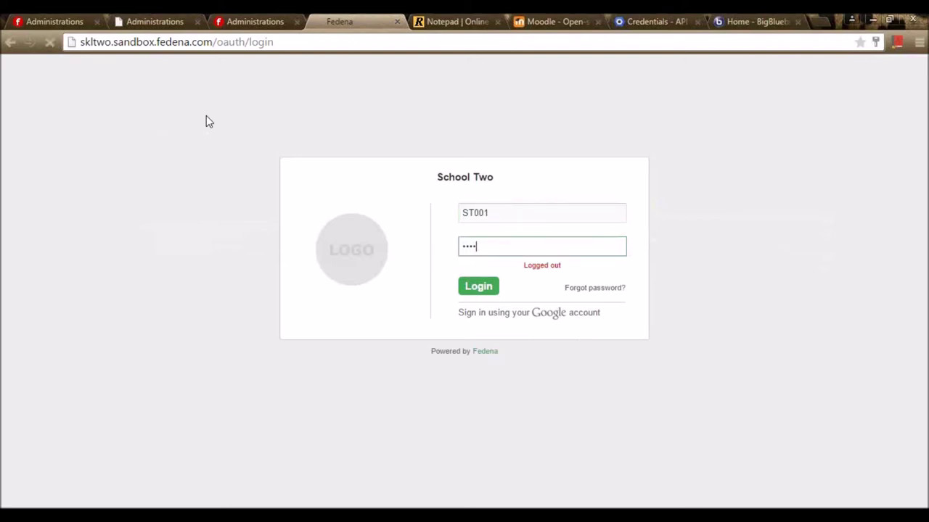
{"action": "left_click", "coordinate": [139, 71]}
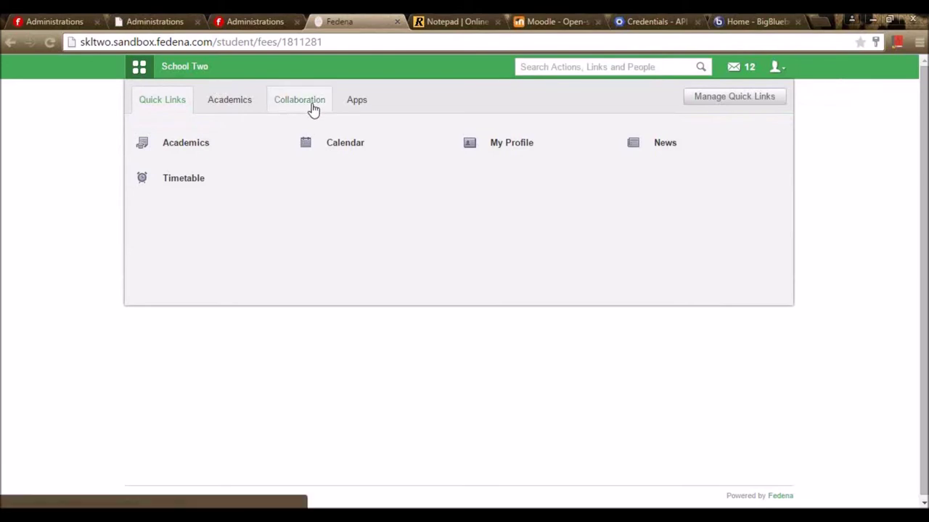
Log out and sign in to School Two with the student's login ID and password
{"action": "left_click", "coordinate": [777, 70]}
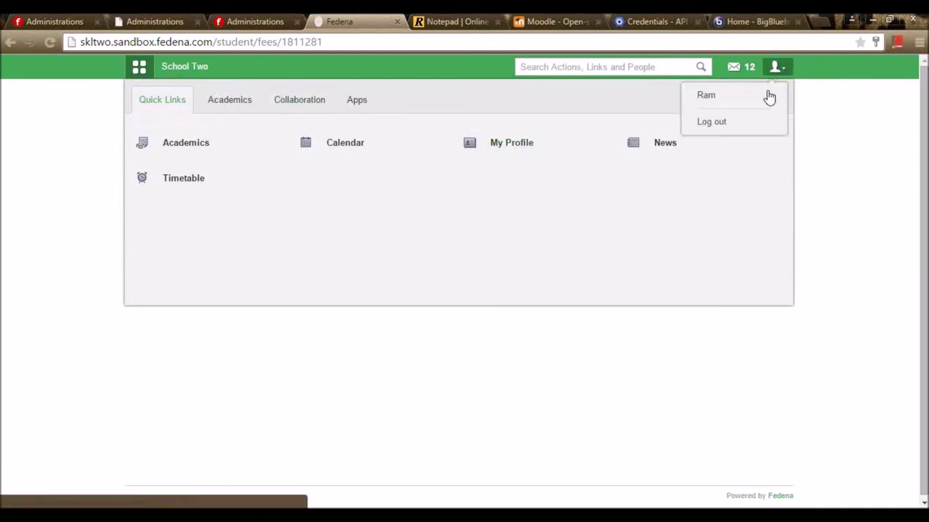
{"action": "left_click", "coordinate": [744, 124]}
{"action": "key", "text": "ctrl+a"}
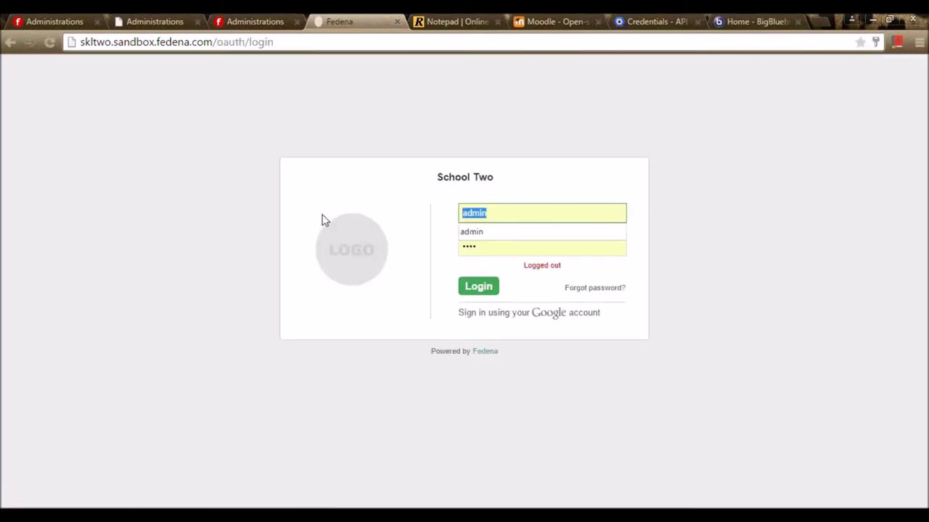
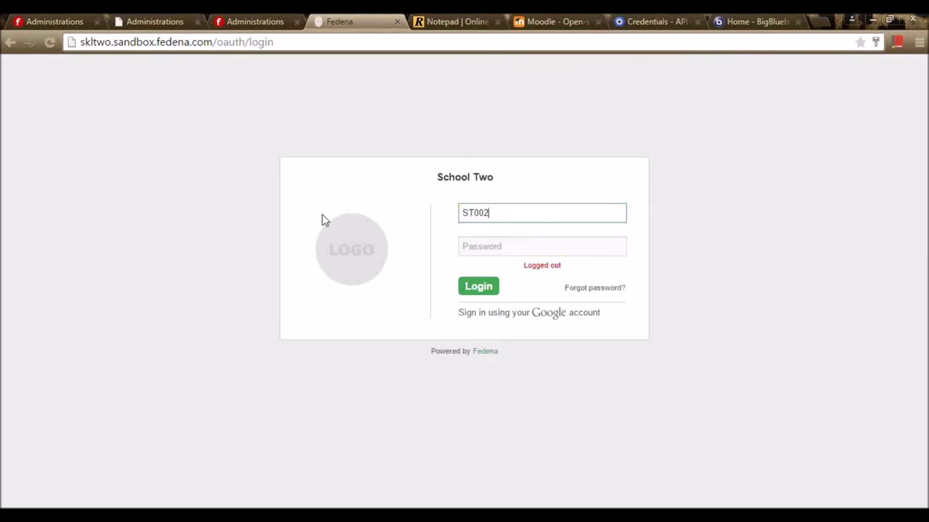
{"action": "key", "text": "Tab"}
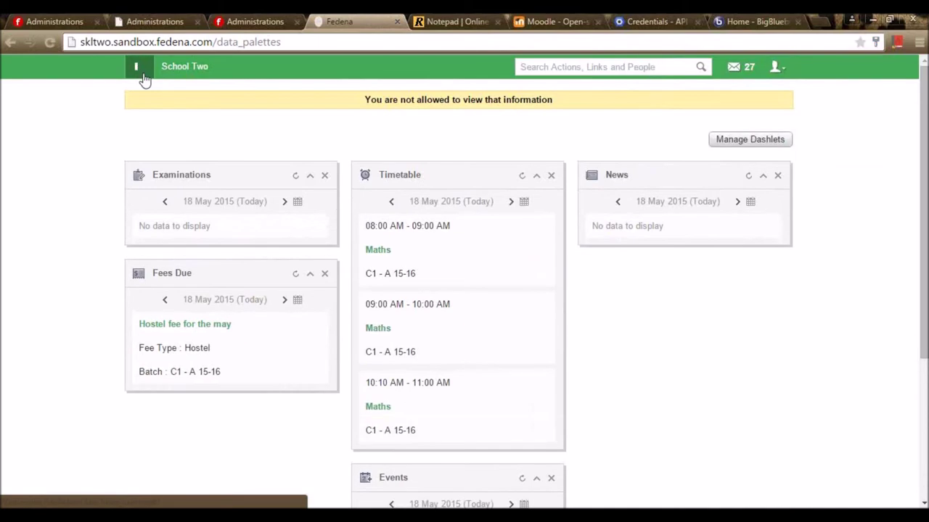
{"action": "left_click", "coordinate": [138, 67]}
{"action": "left_click", "coordinate": [300, 101]}
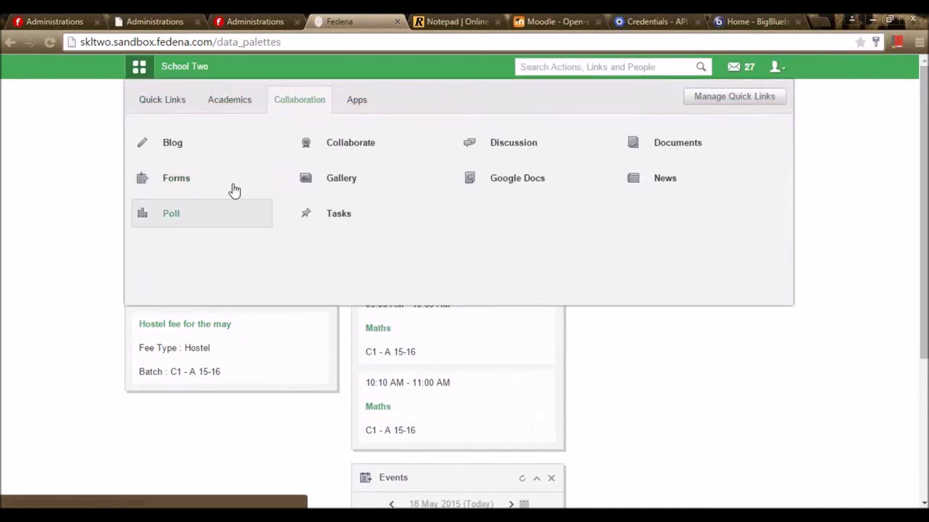
Open the EXAM REPORT task from Tasks assigned to me and begin an update
{"action": "left_click", "coordinate": [374, 225]}
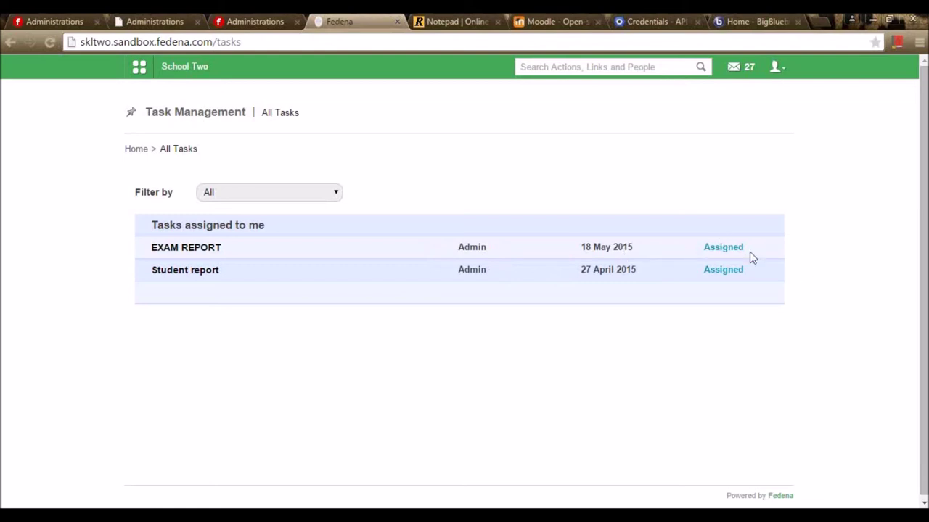
{"action": "left_click", "coordinate": [212, 254]}
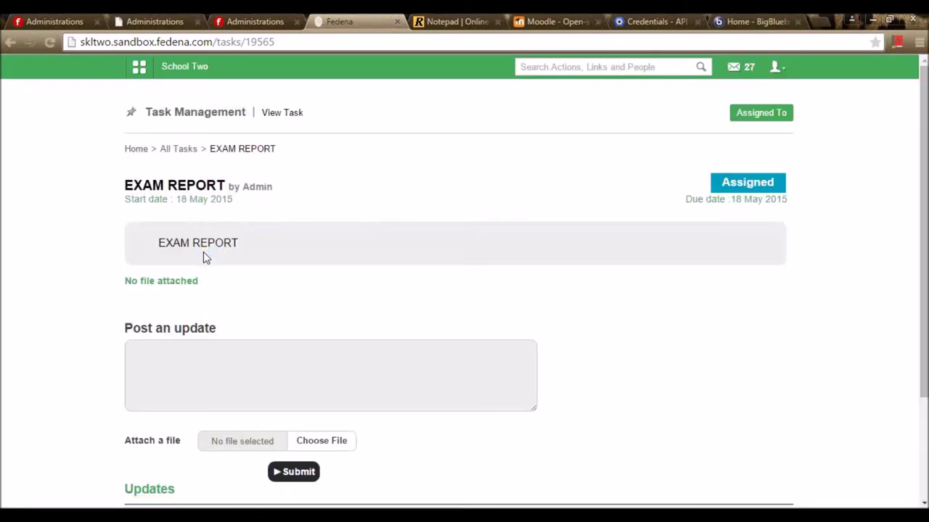
{"action": "left_click", "coordinate": [223, 377]}
Review the EXAM REPORT task and check who it is assigned to
{"action": "scroll", "coordinate": [243, 348], "scroll_direction": "down", "scroll_amount": 2}
{"action": "scroll", "coordinate": [248, 339], "scroll_direction": "up", "scroll_amount": 2}
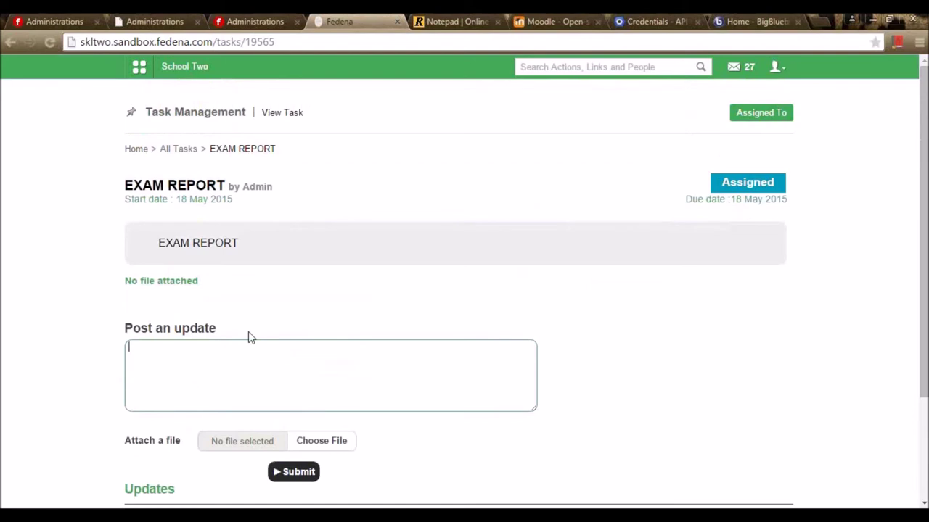
{"action": "scroll", "coordinate": [248, 337], "scroll_direction": "down", "scroll_amount": 1}
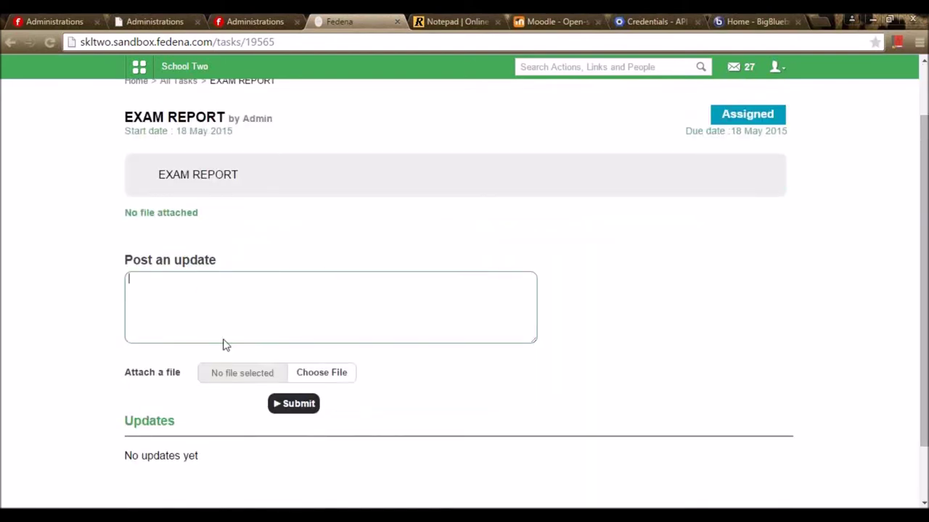
{"action": "scroll", "coordinate": [533, 281], "scroll_direction": "up", "scroll_amount": 1}
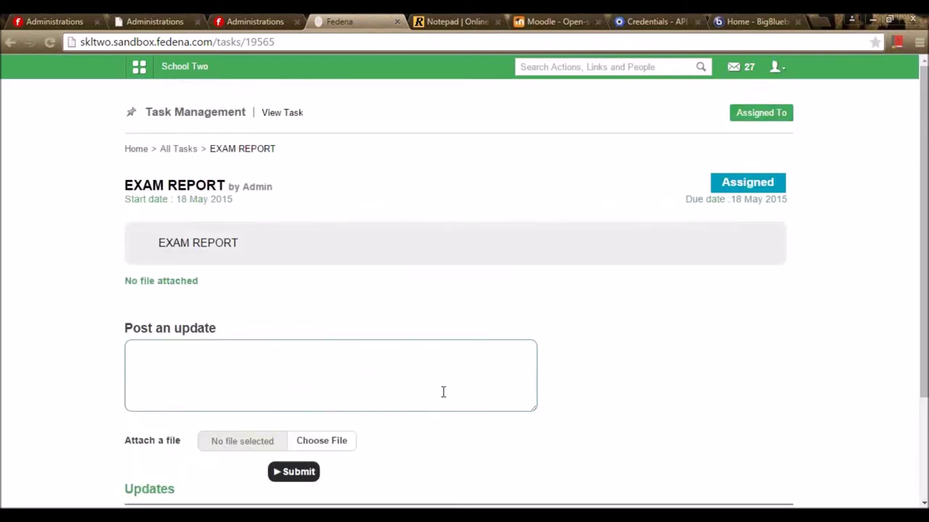
{"action": "scroll", "coordinate": [442, 389], "scroll_direction": "down", "scroll_amount": 2}
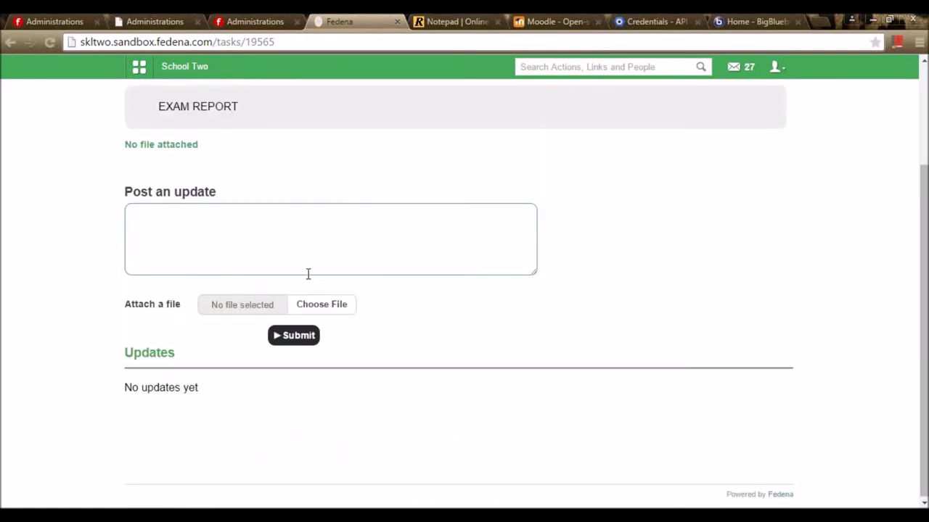
{"action": "scroll", "coordinate": [429, 315], "scroll_direction": "up", "scroll_amount": 2}
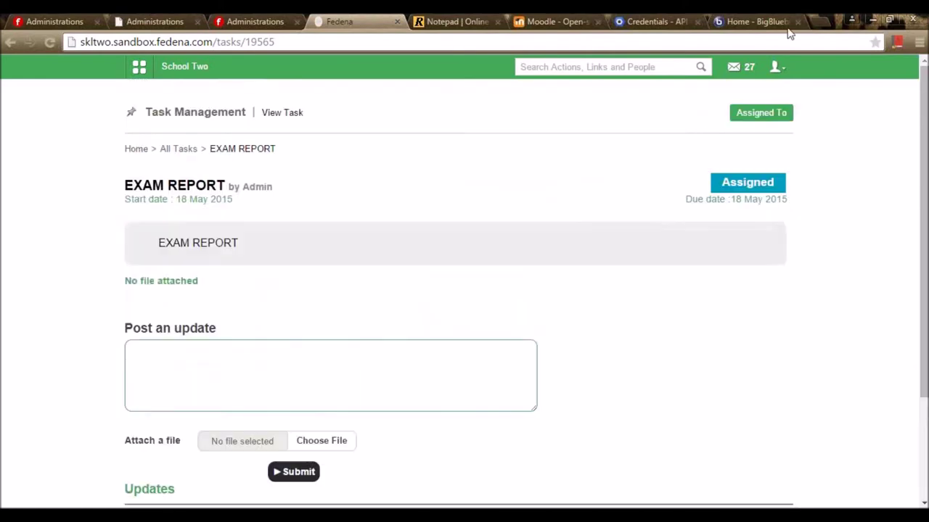
{"action": "left_click", "coordinate": [764, 115]}
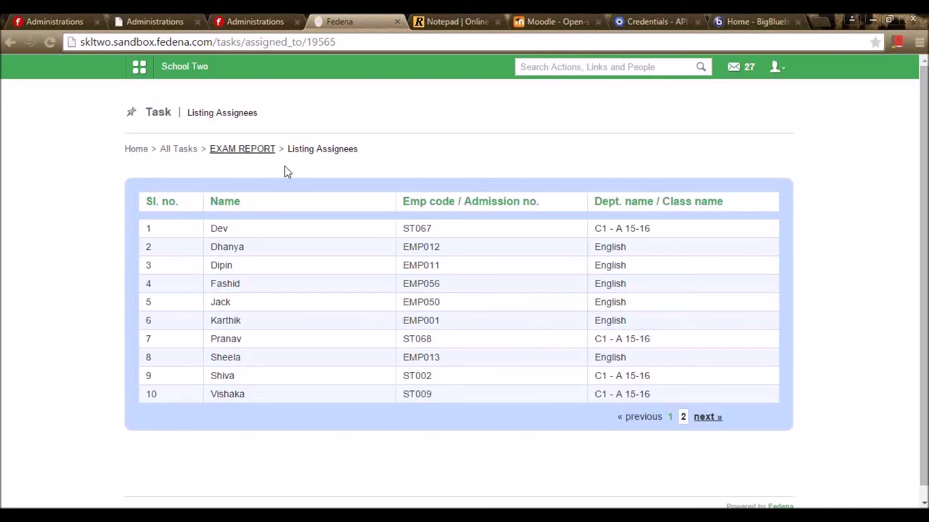
Post the update 'XYZ' on EXAM REPORT and log out of the student account
{"action": "left_click", "coordinate": [245, 153]}
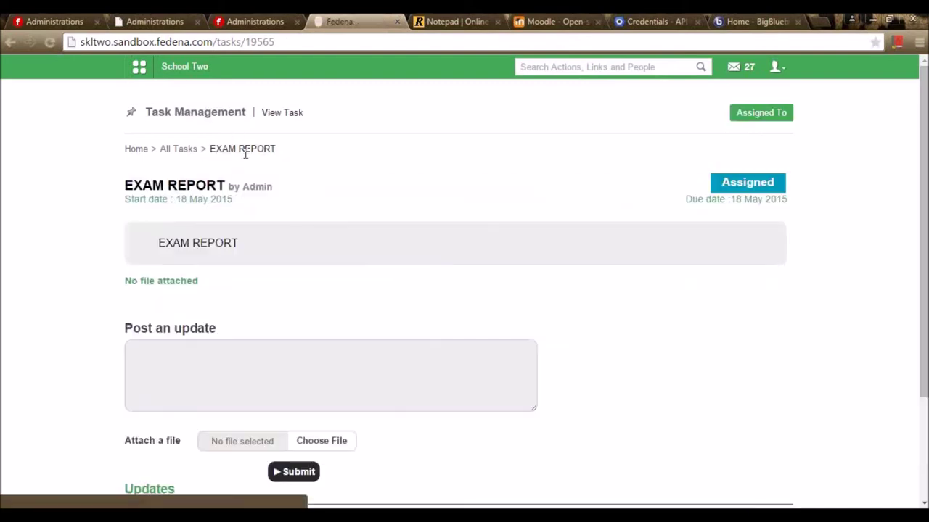
{"action": "left_click", "coordinate": [279, 387]}
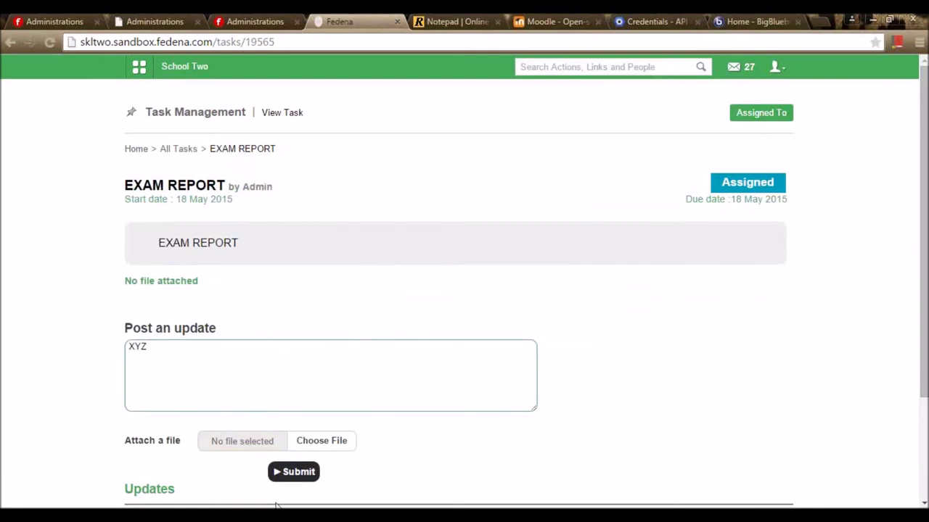
{"action": "left_click", "coordinate": [296, 473]}
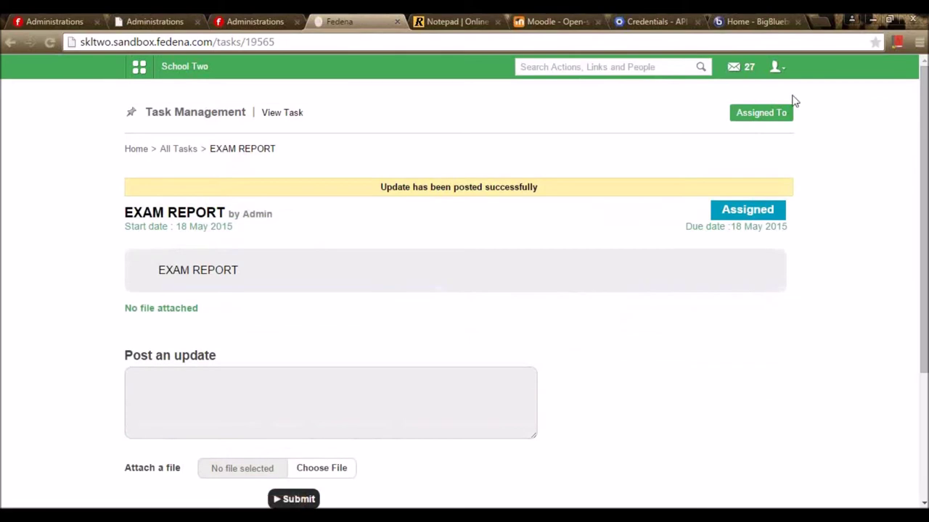
{"action": "left_click", "coordinate": [774, 67]}
{"action": "left_click", "coordinate": [753, 124]}
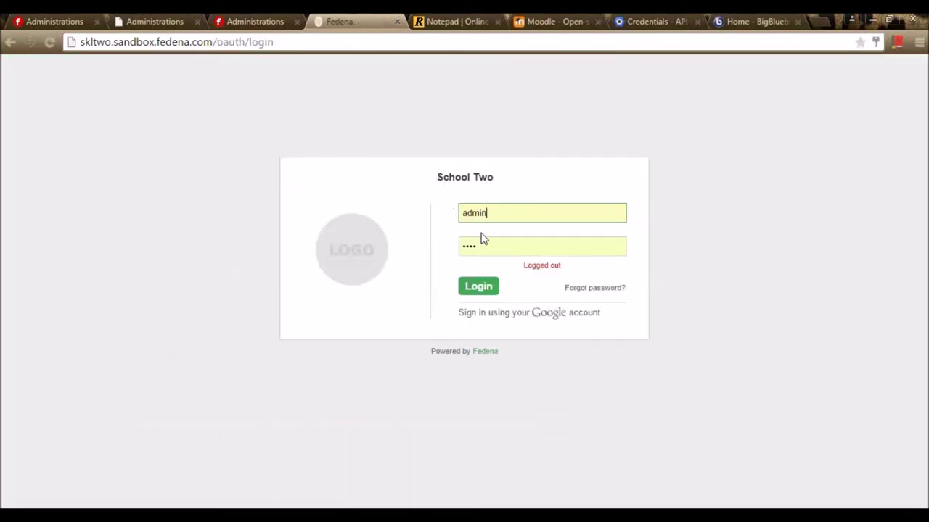
Sign in as admin and open the EXAM REPORT task to review its updates
{"action": "left_click", "coordinate": [479, 289]}
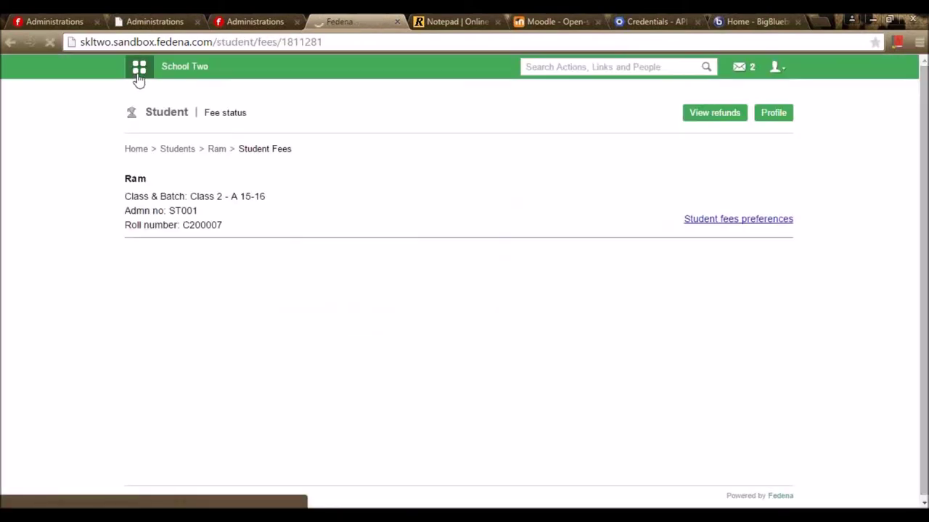
{"action": "left_click", "coordinate": [138, 72]}
{"action": "left_click", "coordinate": [301, 114]}
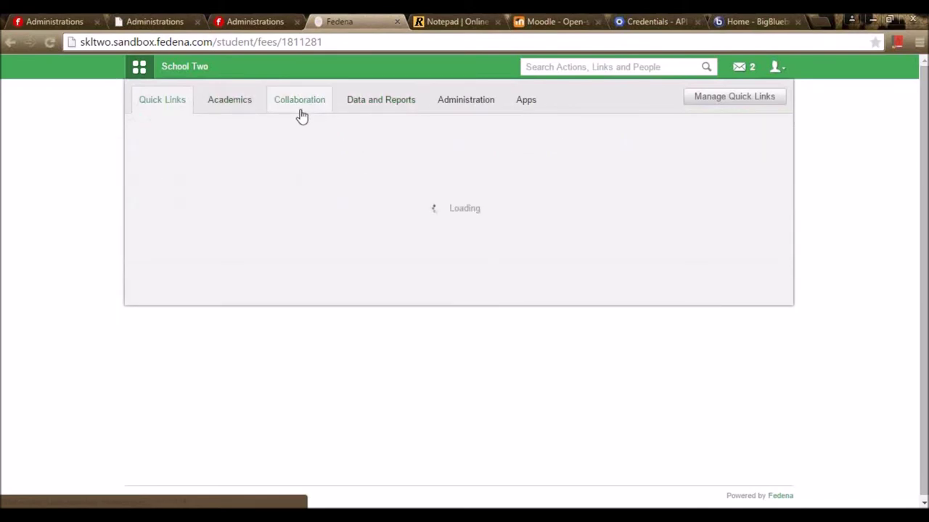
{"action": "left_click", "coordinate": [672, 224]}
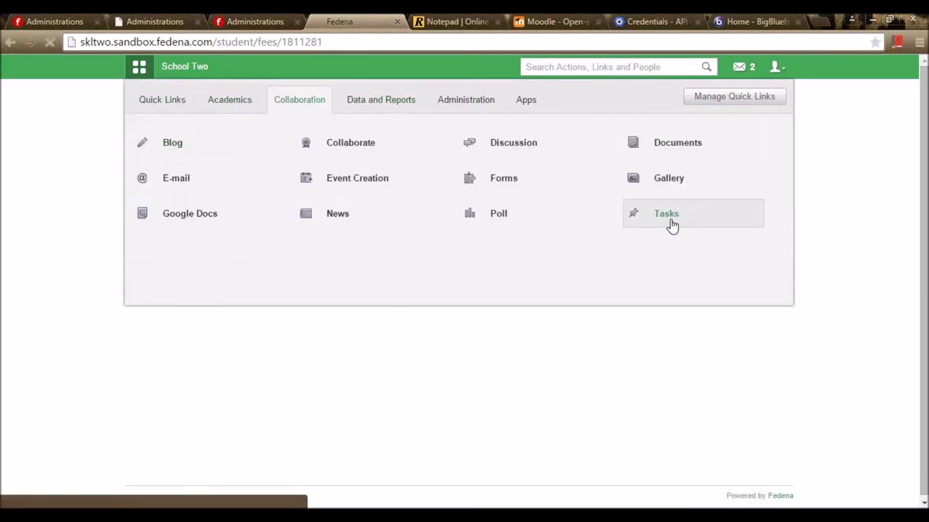
{"action": "left_click", "coordinate": [196, 360]}
{"action": "scroll", "coordinate": [319, 342], "scroll_direction": "down", "scroll_amount": 2}
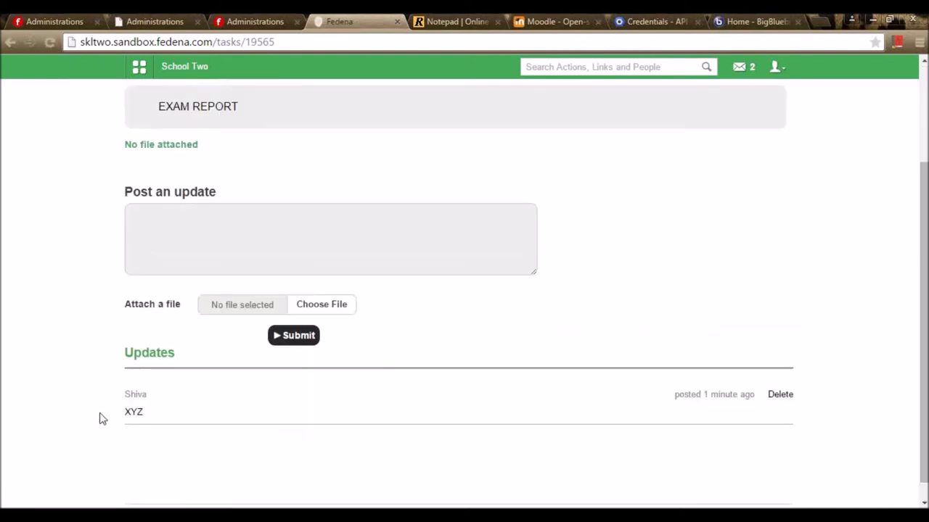
{"action": "scroll", "coordinate": [432, 448], "scroll_direction": "up", "scroll_amount": 2}
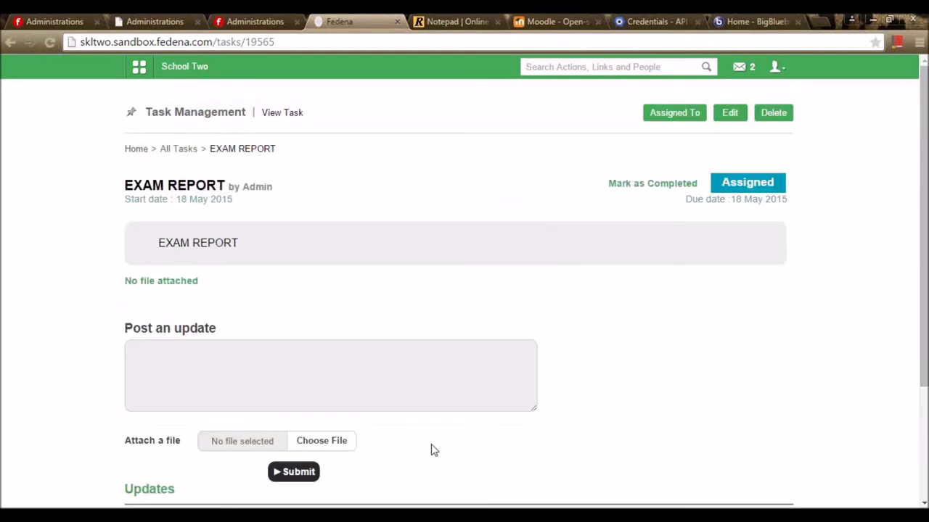
Mark EXAM REPORT as Completed and return to the All Tasks list
{"action": "left_click", "coordinate": [649, 191]}
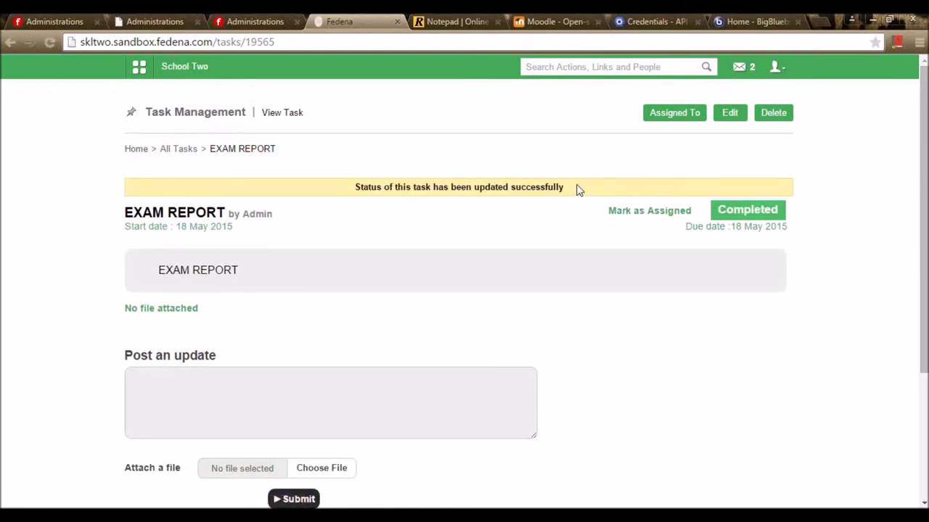
{"action": "left_click", "coordinate": [187, 155]}
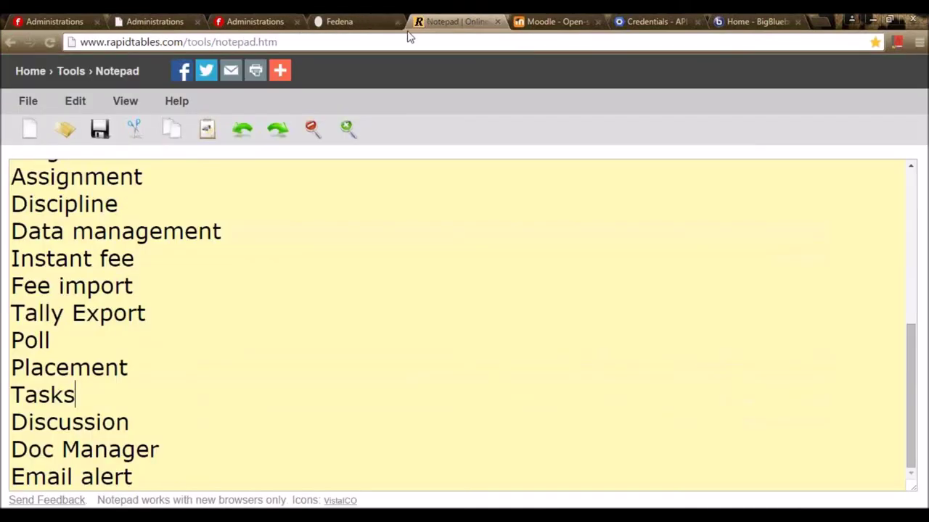
{"action": "left_click", "coordinate": [428, 22]}
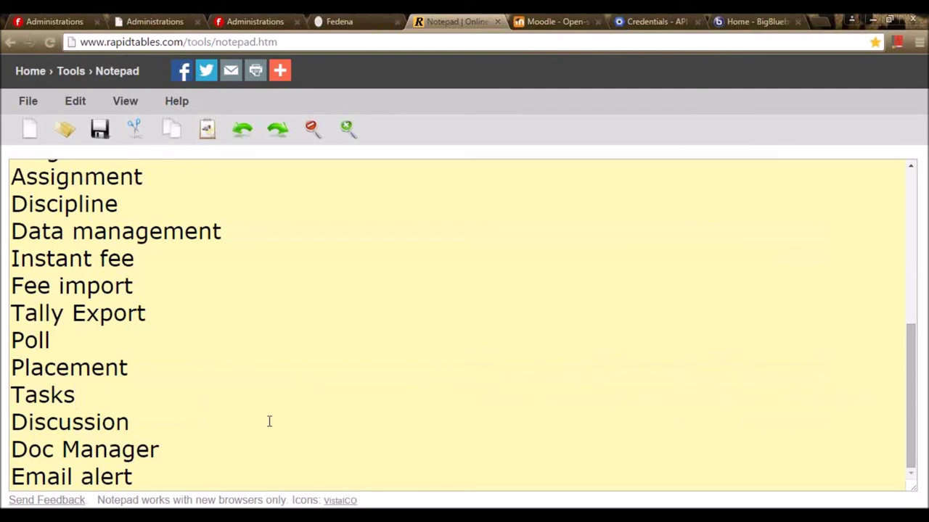
Mark Discussion in the notepad plugin checklist, then go to School A's admin page
{"action": "left_click", "coordinate": [162, 423]}
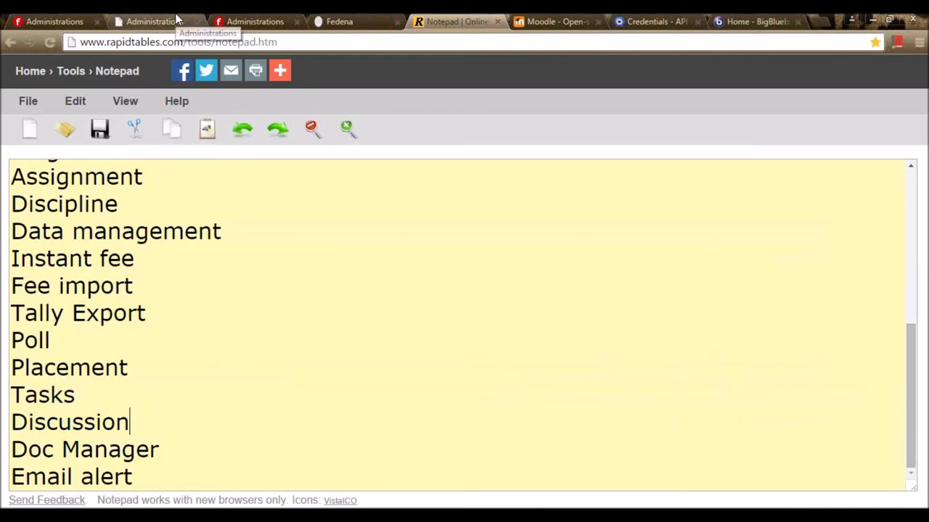
{"action": "left_click", "coordinate": [176, 19]}
{"action": "left_click", "coordinate": [253, 20]}
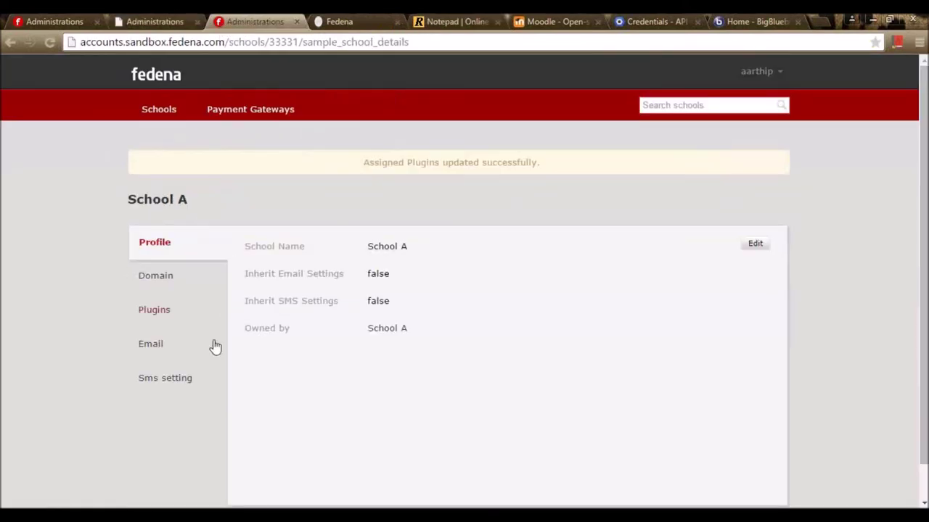
Edit School A's plugins and save them with every plugin enabled
{"action": "left_click", "coordinate": [164, 319]}
{"action": "left_click", "coordinate": [755, 247]}
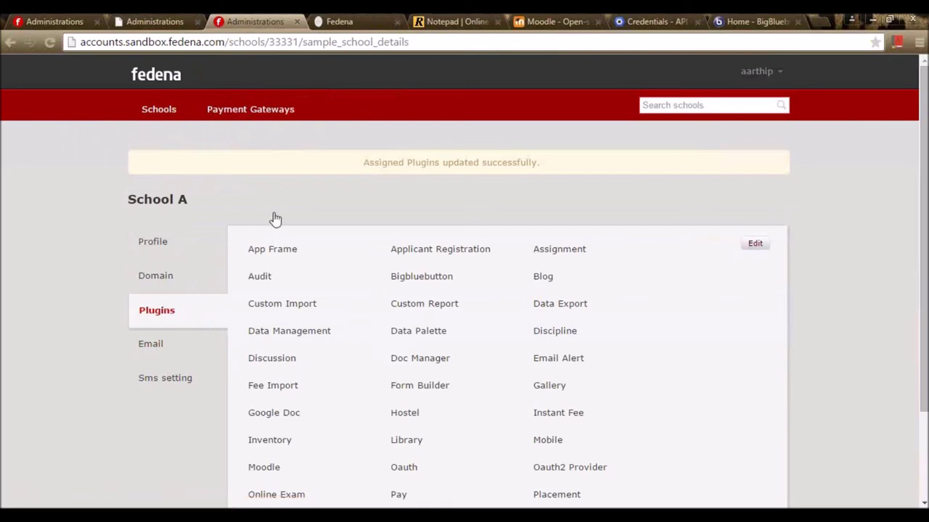
{"action": "left_click", "coordinate": [753, 247]}
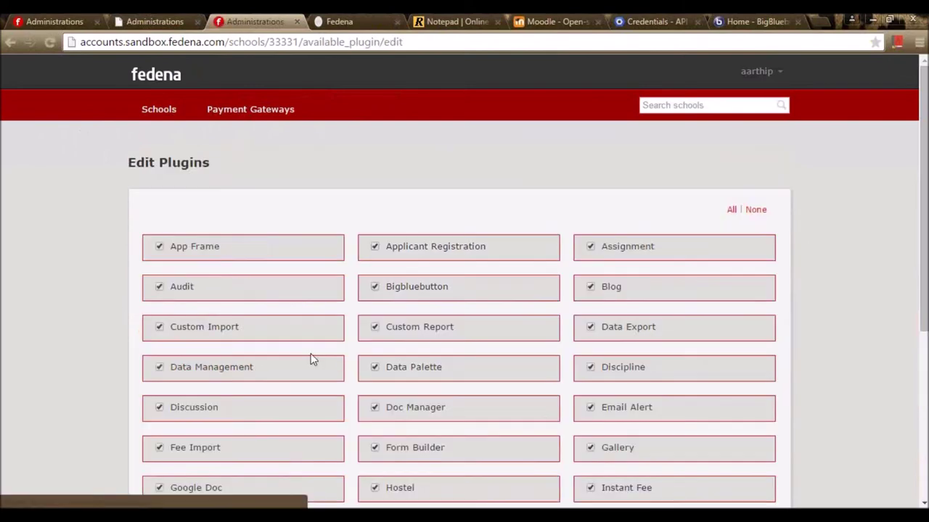
{"action": "scroll", "coordinate": [217, 341], "scroll_direction": "down", "scroll_amount": 1}
{"action": "scroll", "coordinate": [224, 353], "scroll_direction": "down", "scroll_amount": 3}
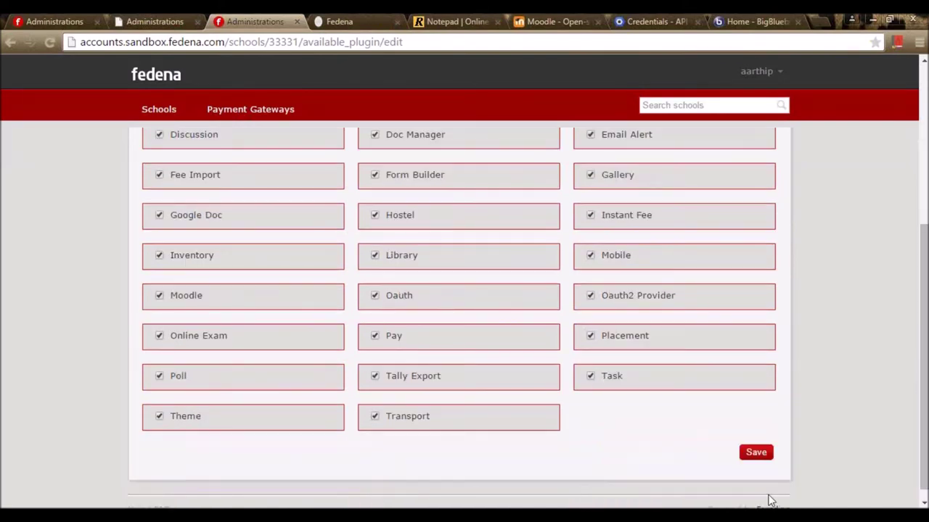
{"action": "left_click", "coordinate": [758, 456]}
{"action": "left_click", "coordinate": [347, 23]}
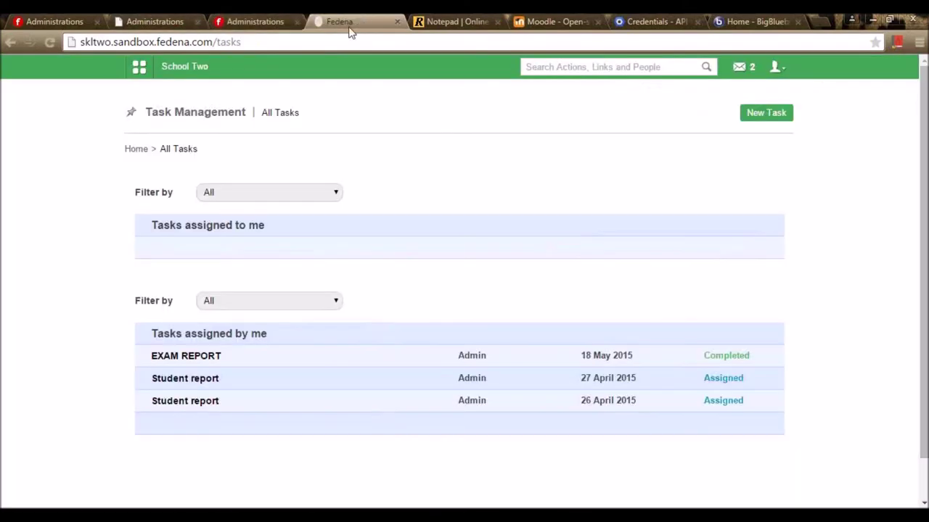
Open School Two's Discussion area, view all posts, and select english club members
{"action": "left_click", "coordinate": [203, 73]}
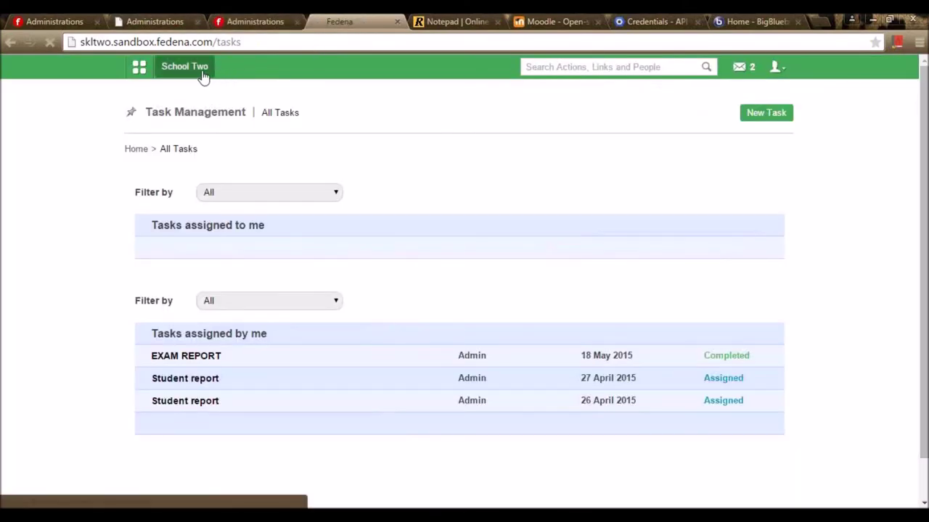
{"action": "left_click", "coordinate": [143, 69]}
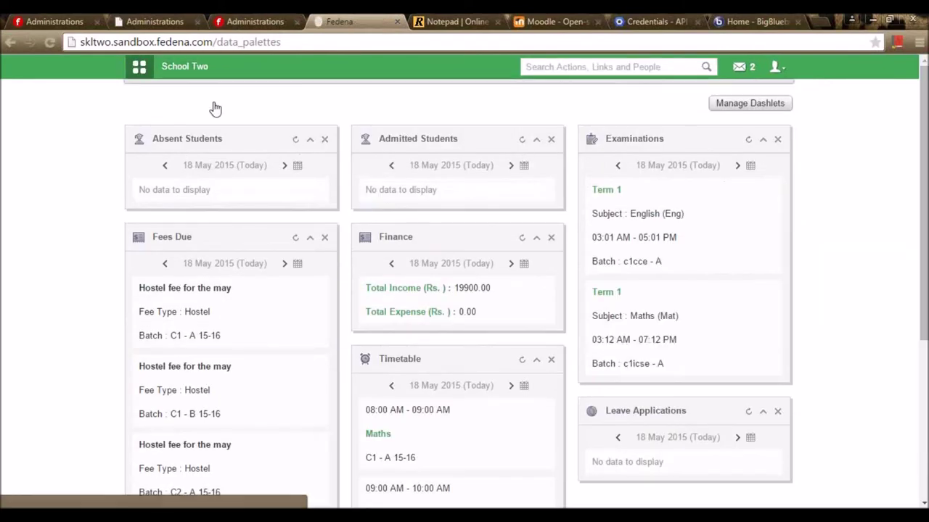
{"action": "left_click", "coordinate": [288, 99]}
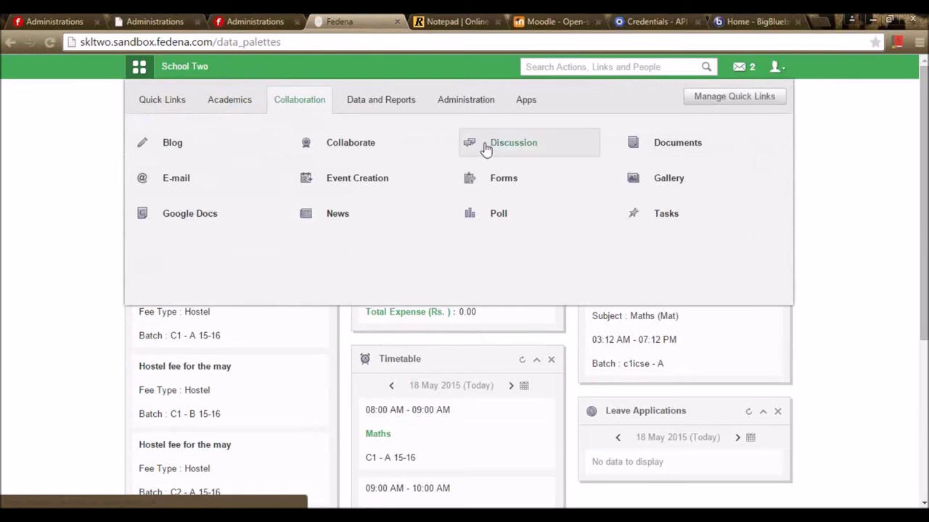
{"action": "left_click", "coordinate": [479, 151]}
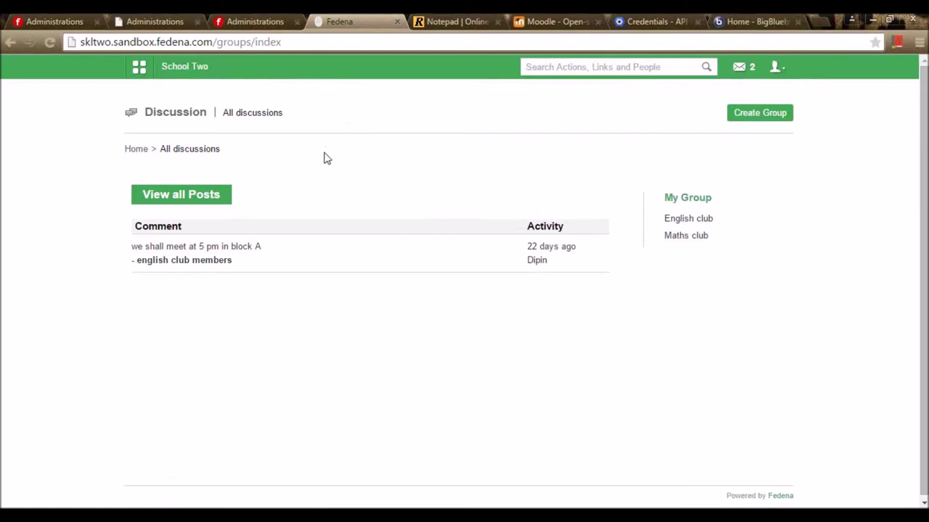
{"action": "left_click", "coordinate": [202, 200]}
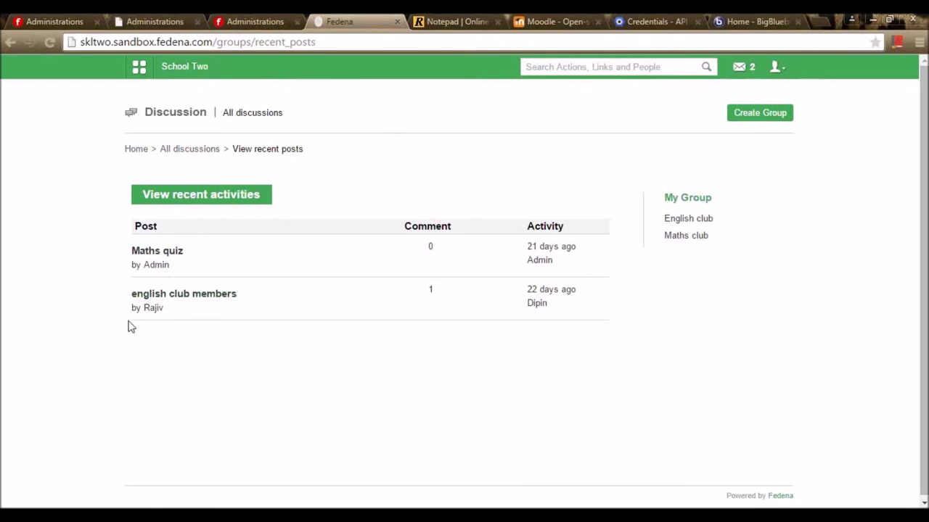
{"action": "mouse_move", "coordinate": [154, 292]}
{"action": "left_mouse_down"}
{"action": "mouse_move", "coordinate": [151, 309]}
{"action": "mouse_move", "coordinate": [155, 294]}
{"action": "left_mouse_up"}
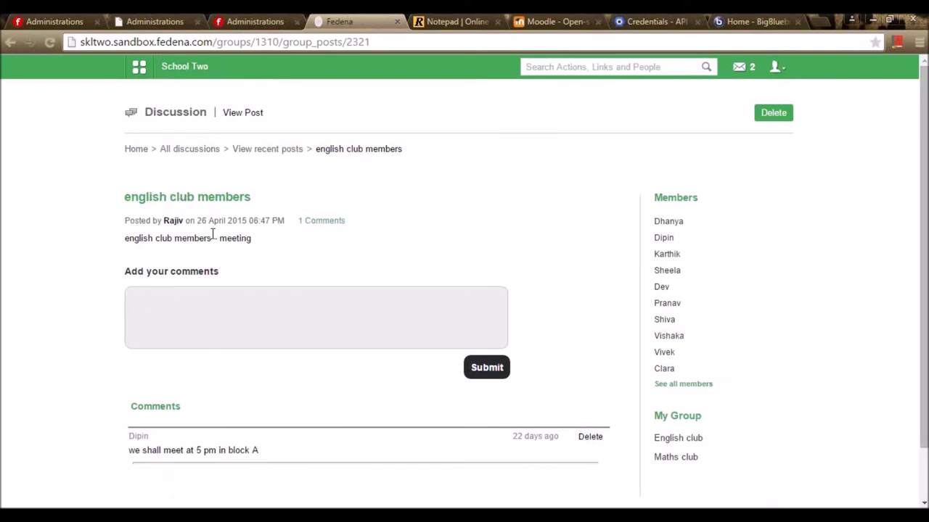
Read the english club members post and its comment about meeting at 5 pm in block A
{"action": "scroll", "coordinate": [284, 267], "scroll_direction": "down", "scroll_amount": 2}
{"action": "scroll", "coordinate": [280, 267], "scroll_direction": "up", "scroll_amount": 2}
{"action": "scroll", "coordinate": [363, 305], "scroll_direction": "down", "scroll_amount": 1}
{"action": "scroll", "coordinate": [587, 391], "scroll_direction": "up", "scroll_amount": 1}
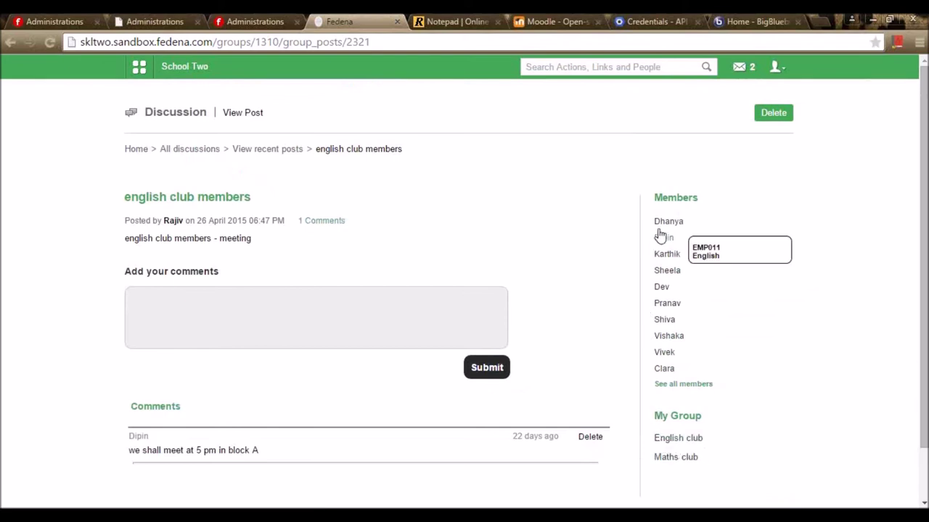
{"action": "mouse_move", "coordinate": [674, 338]}
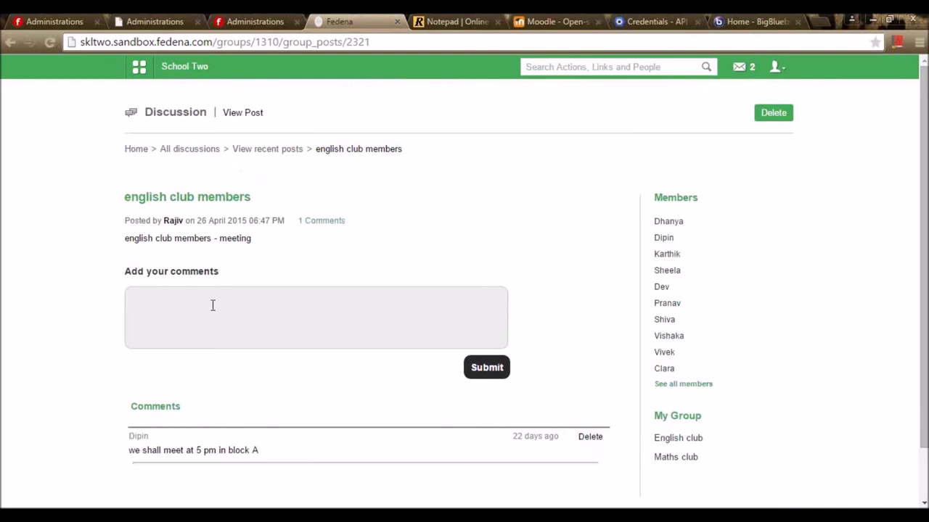
{"action": "scroll", "coordinate": [243, 334], "scroll_direction": "down", "scroll_amount": 2}
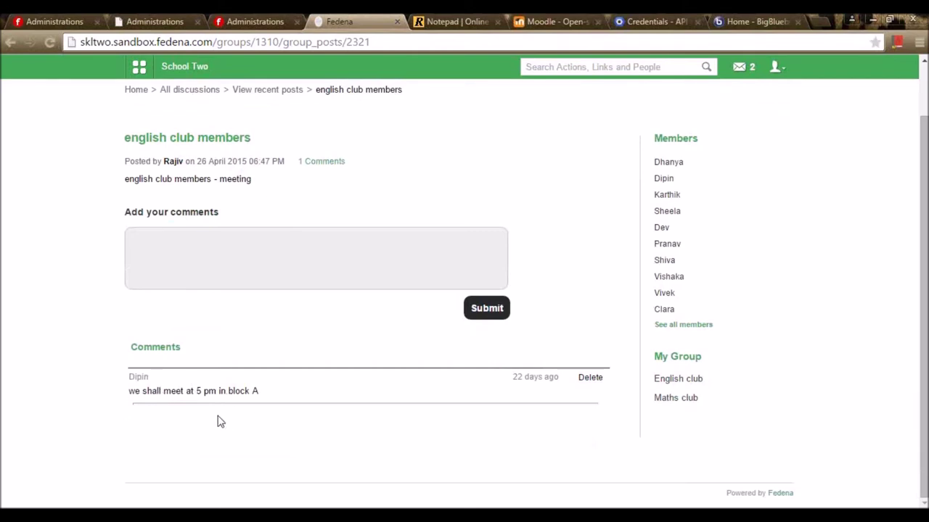
{"action": "scroll", "coordinate": [219, 413], "scroll_direction": "up", "scroll_amount": 2}
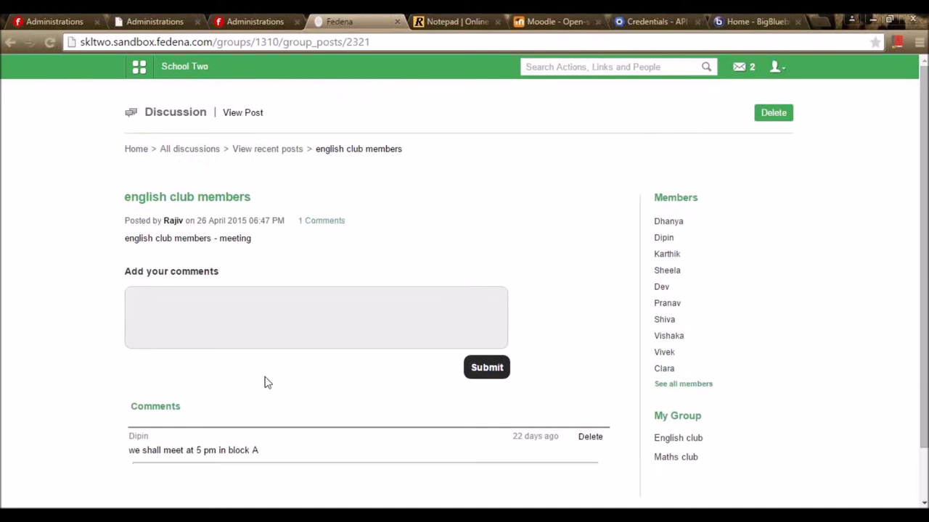
Check the post's member list, then log out of the admin account
{"action": "mouse_move", "coordinate": [662, 379]}
{"action": "mouse_move", "coordinate": [650, 265]}
{"action": "mouse_move", "coordinate": [678, 259]}
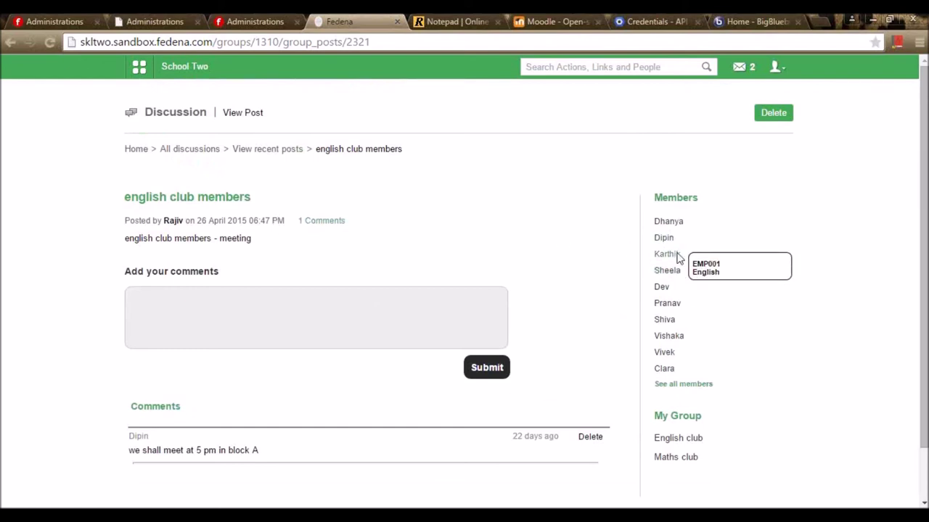
{"action": "left_click", "coordinate": [777, 69]}
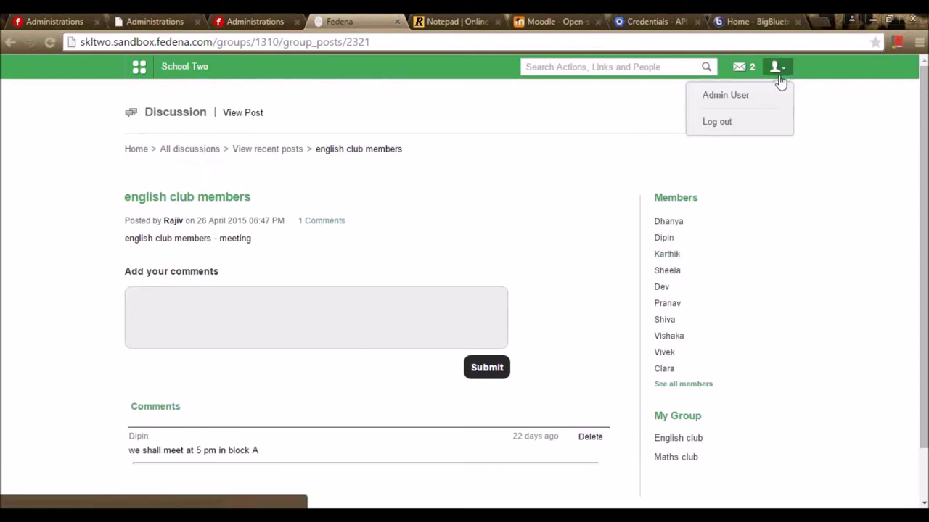
{"action": "left_click", "coordinate": [755, 125]}
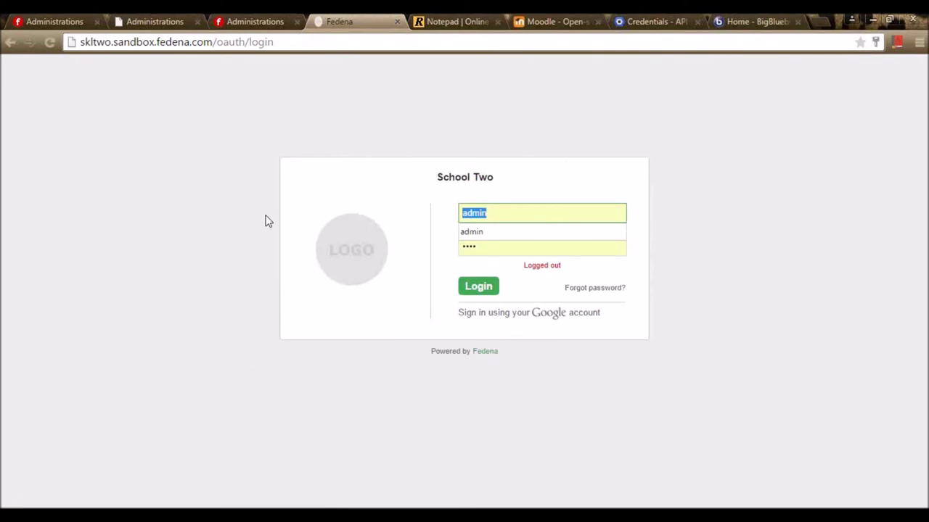
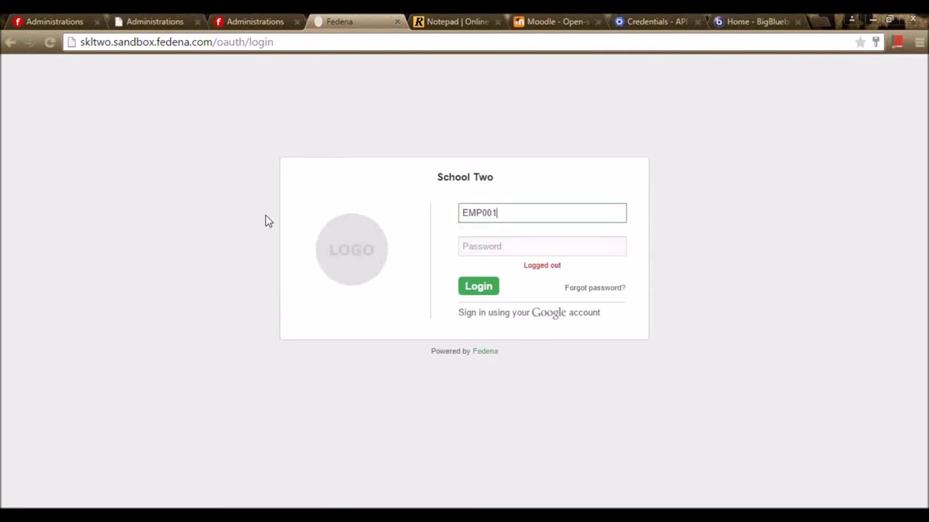
Sign in with the employee's username and password
{"action": "key", "text": "Tab"}
{"action": "key", "text": "Return"}
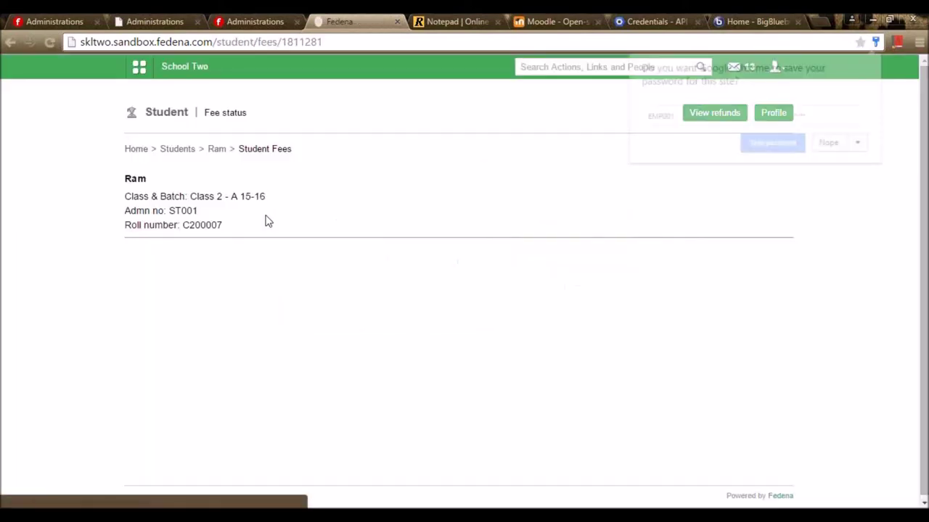
Open the Discussion area and view the english club members post
{"action": "left_click", "coordinate": [163, 71]}
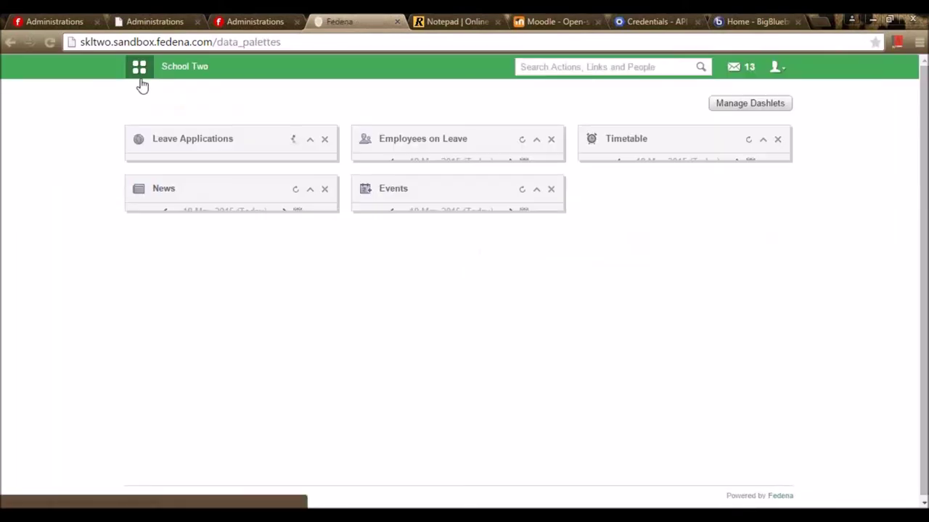
{"action": "left_click", "coordinate": [297, 99]}
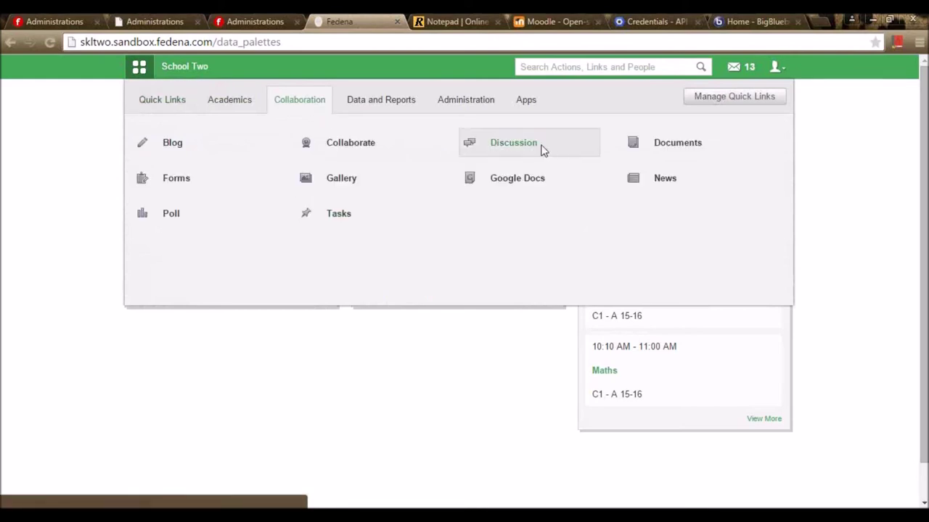
{"action": "left_click", "coordinate": [542, 149]}
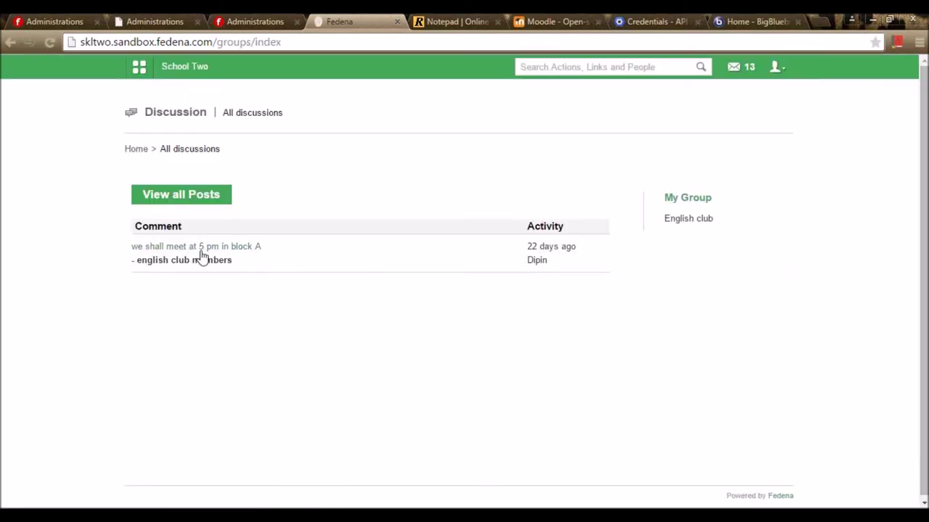
{"action": "left_click", "coordinate": [191, 265]}
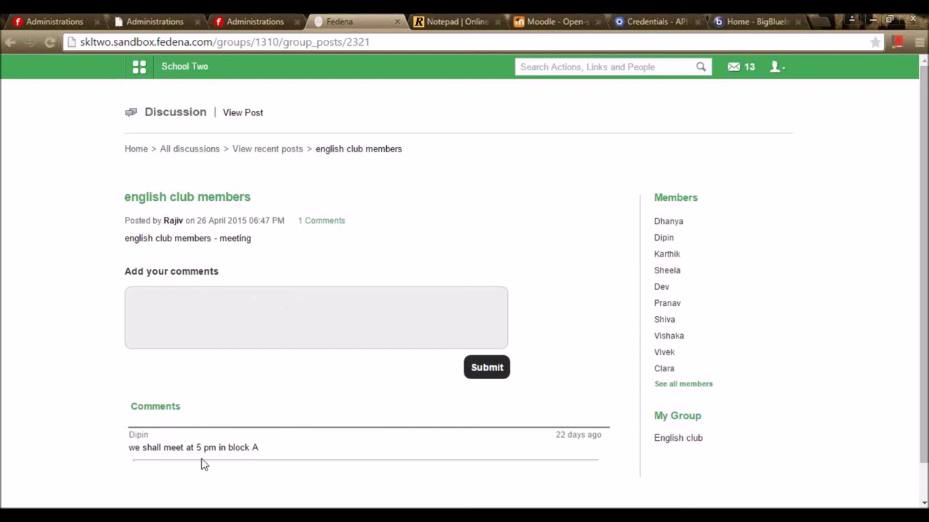
Recheck the employee's discussion groups, then log out of the employee account
{"action": "left_click", "coordinate": [191, 75]}
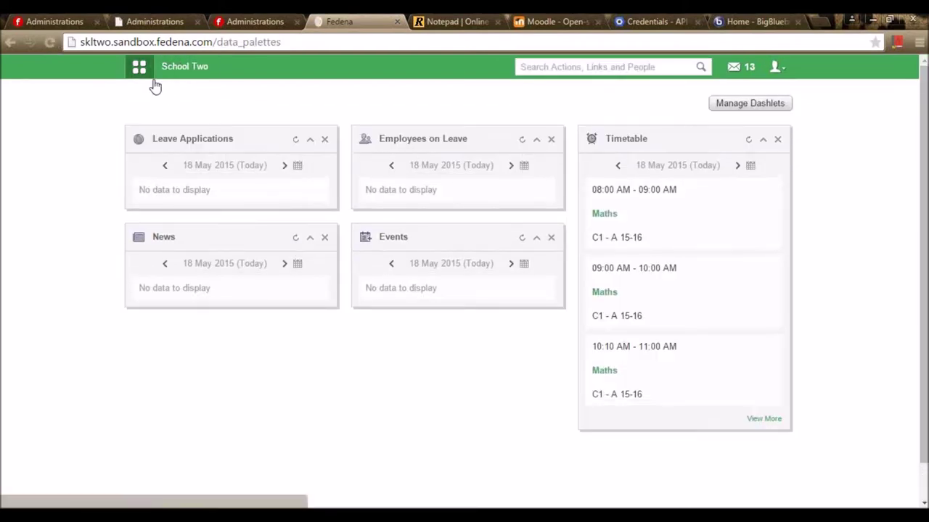
{"action": "left_click", "coordinate": [144, 72]}
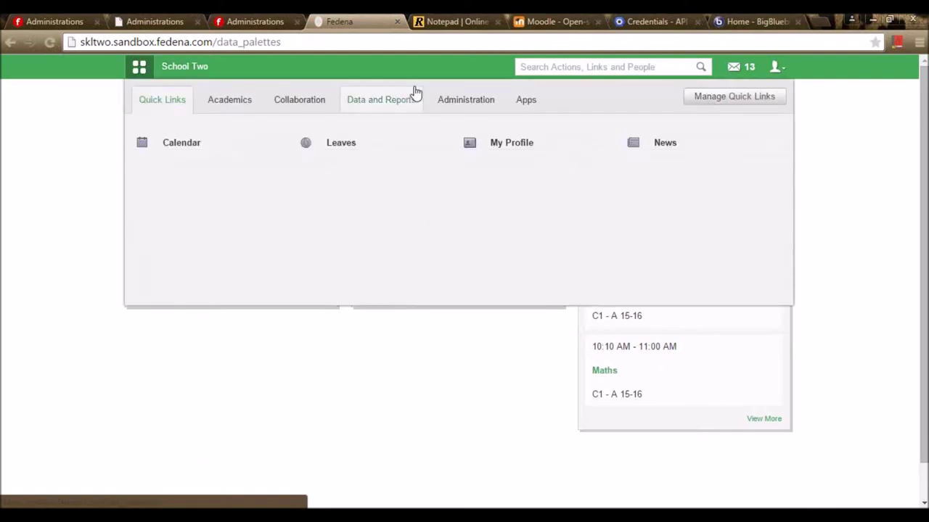
{"action": "left_click", "coordinate": [291, 106]}
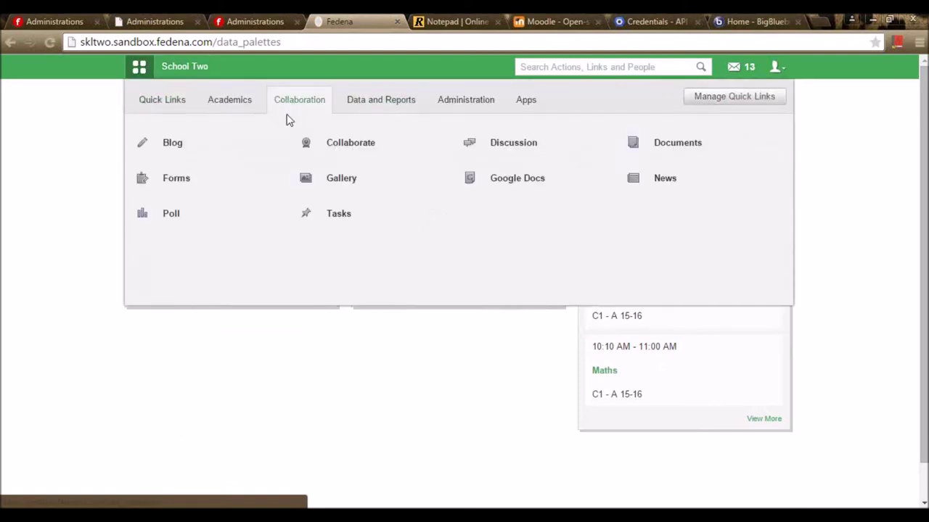
{"action": "left_click", "coordinate": [528, 159]}
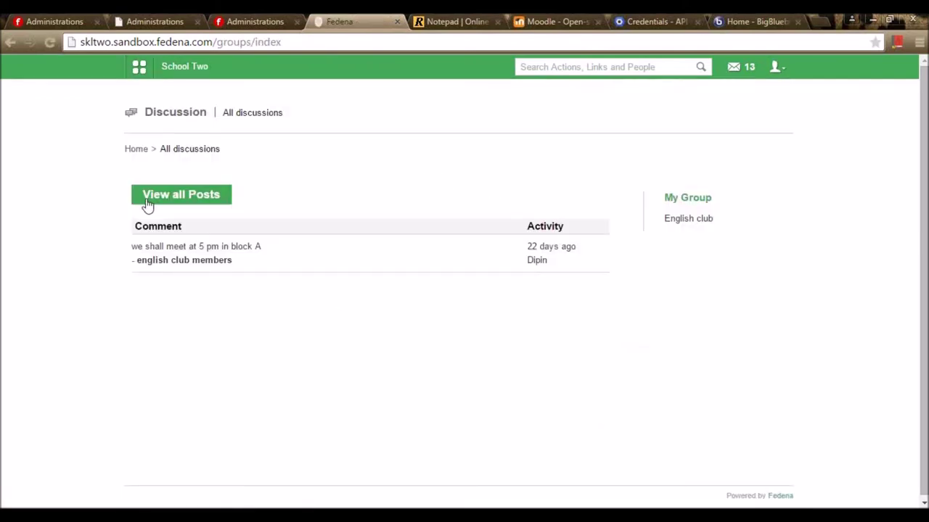
{"action": "left_click", "coordinate": [185, 67]}
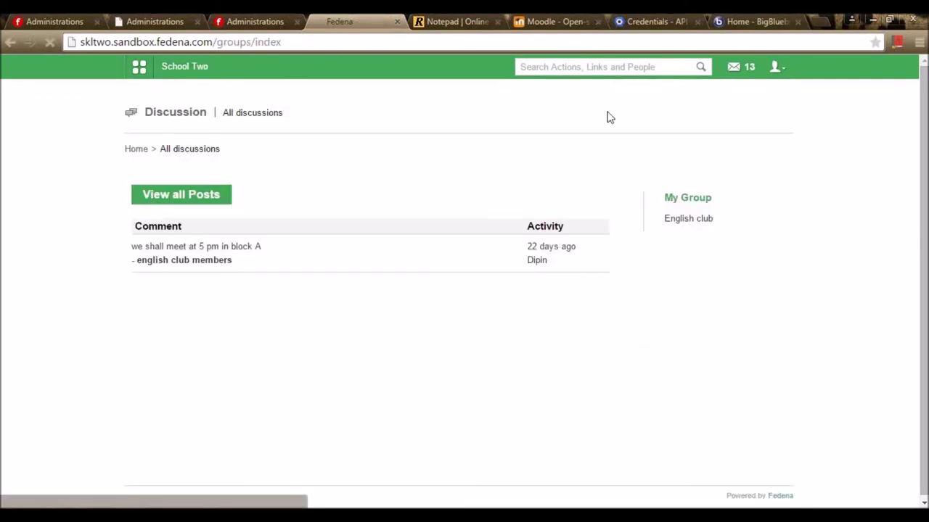
{"action": "left_click", "coordinate": [780, 69]}
{"action": "left_click", "coordinate": [712, 122]}
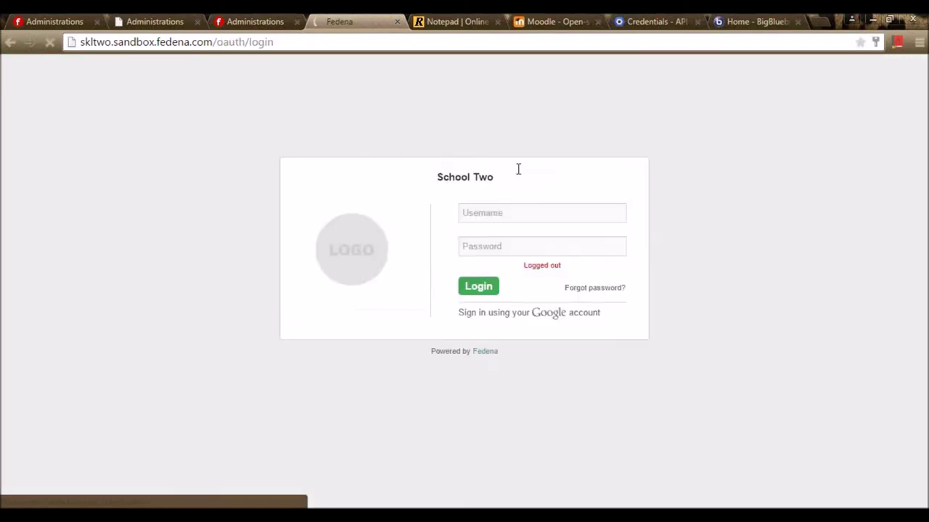
Sign in with the saved login and open Create Group in the Discussion area
{"action": "left_click", "coordinate": [487, 291]}
{"action": "left_click", "coordinate": [140, 69]}
{"action": "left_click", "coordinate": [312, 107]}
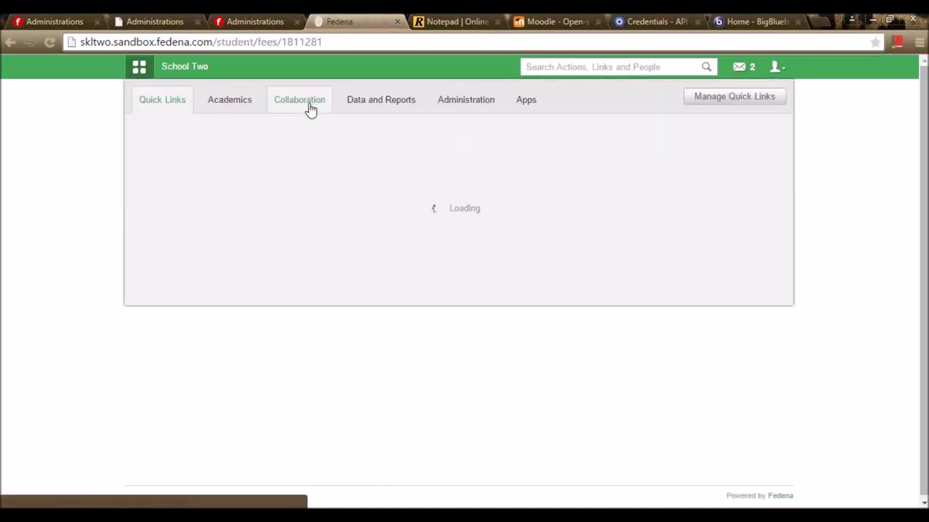
{"action": "left_click", "coordinate": [506, 141]}
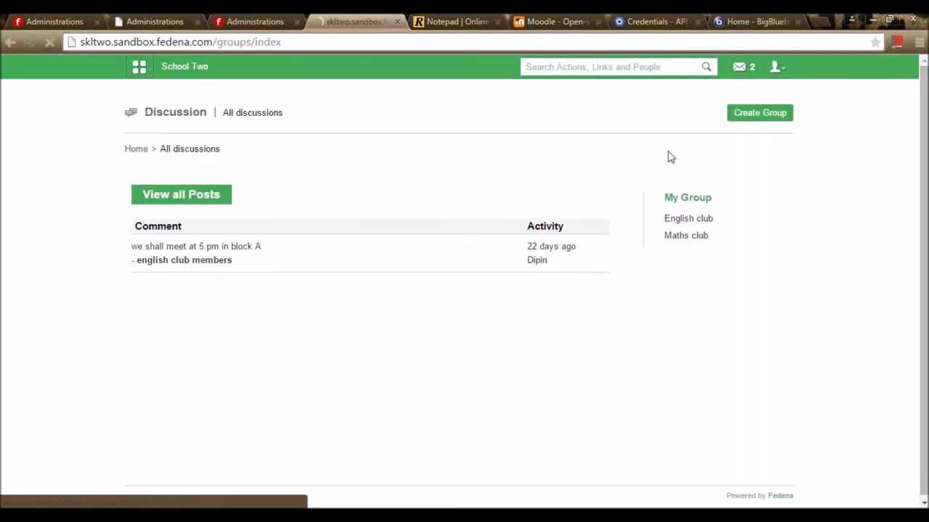
{"action": "left_click", "coordinate": [768, 114]}
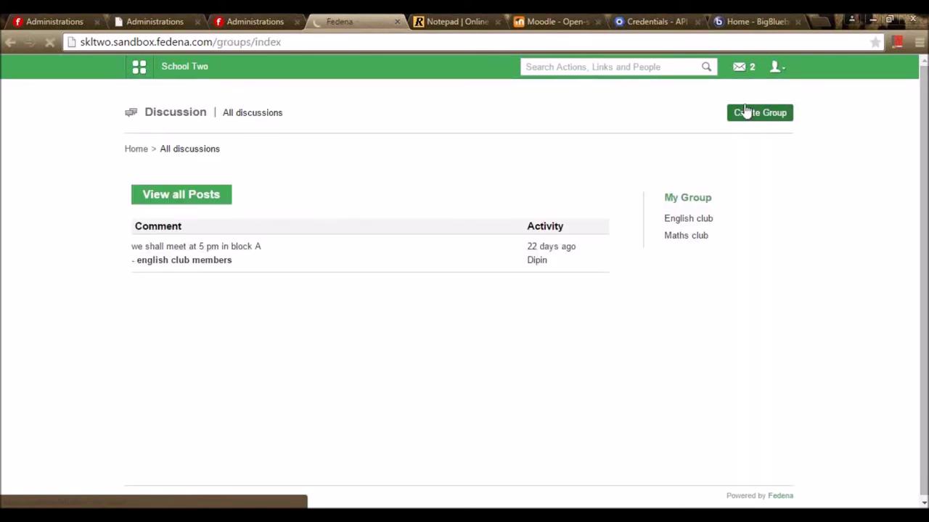
Name the new group EVENT MANAGEMENT and add all French department members, Sara included
{"action": "left_click", "coordinate": [308, 189]}
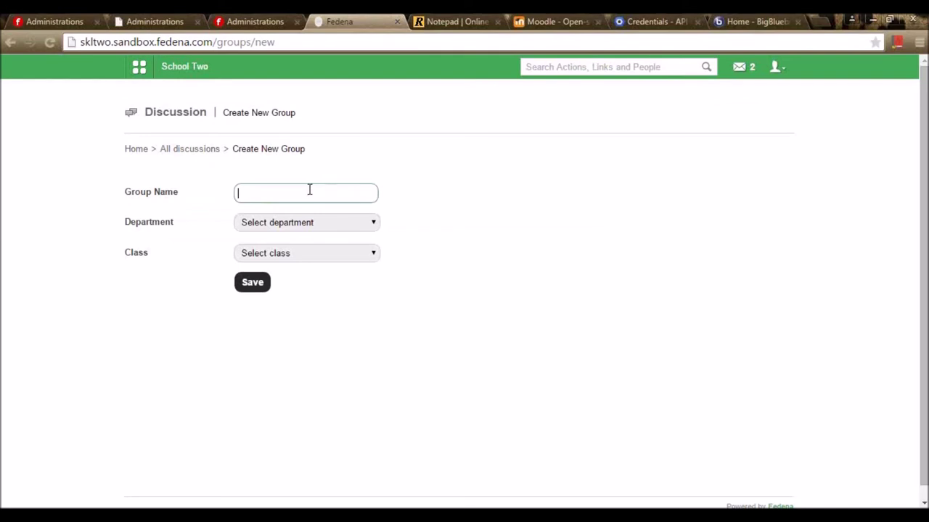
{"action": "type", "text": "EVENT MANAGEMENT"}
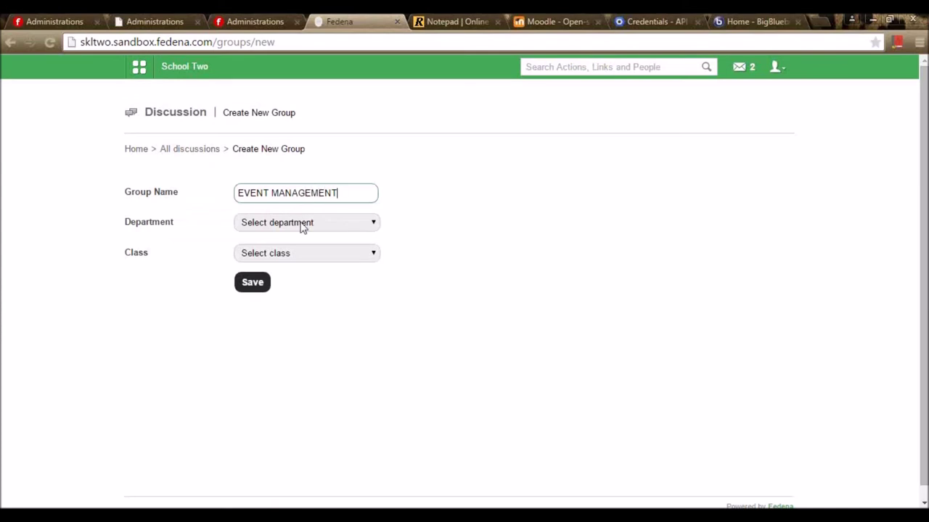
{"action": "left_click", "coordinate": [303, 225]}
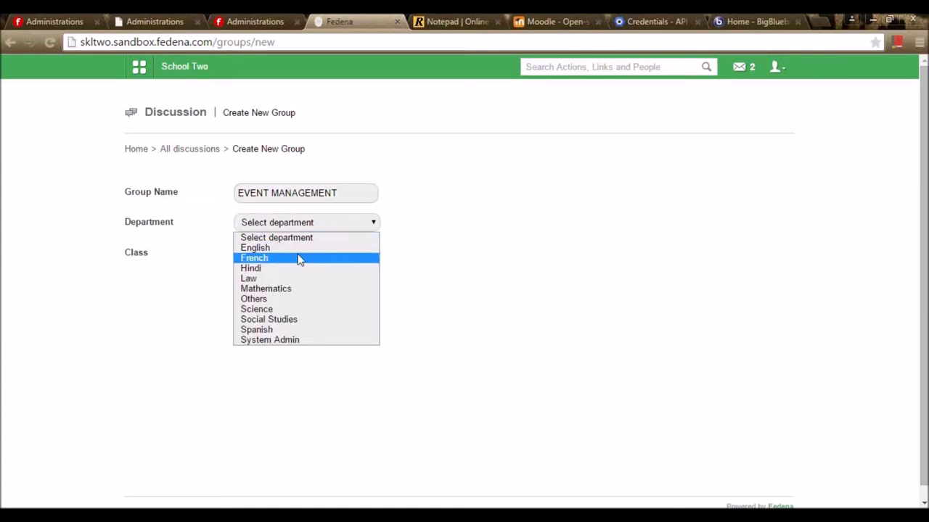
{"action": "left_click", "coordinate": [296, 257]}
{"action": "left_click", "coordinate": [283, 255]}
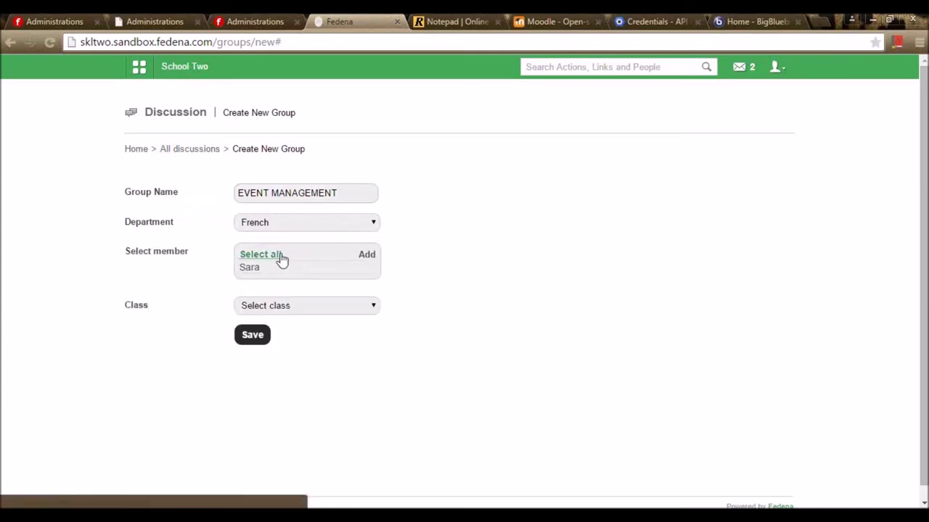
Add all English department members as well and save the group
{"action": "left_click", "coordinate": [327, 222]}
{"action": "left_click", "coordinate": [320, 249]}
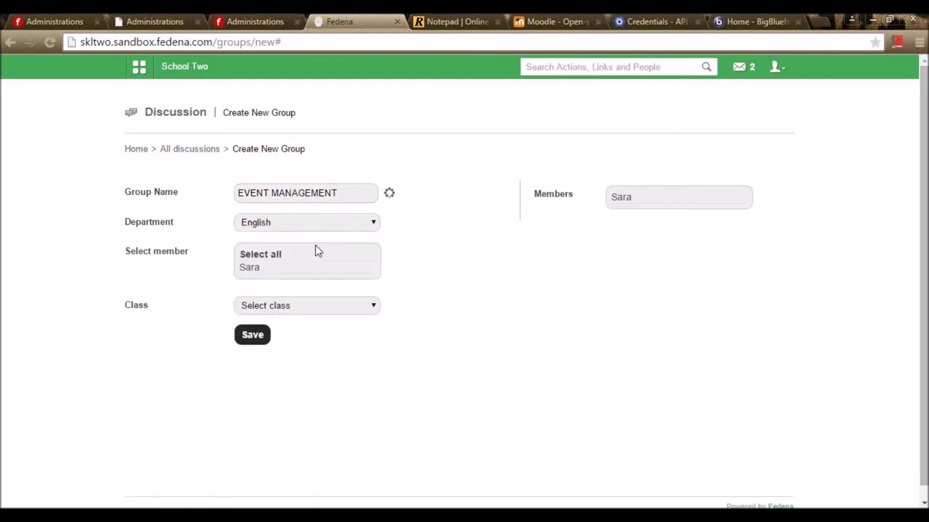
{"action": "left_click", "coordinate": [266, 258]}
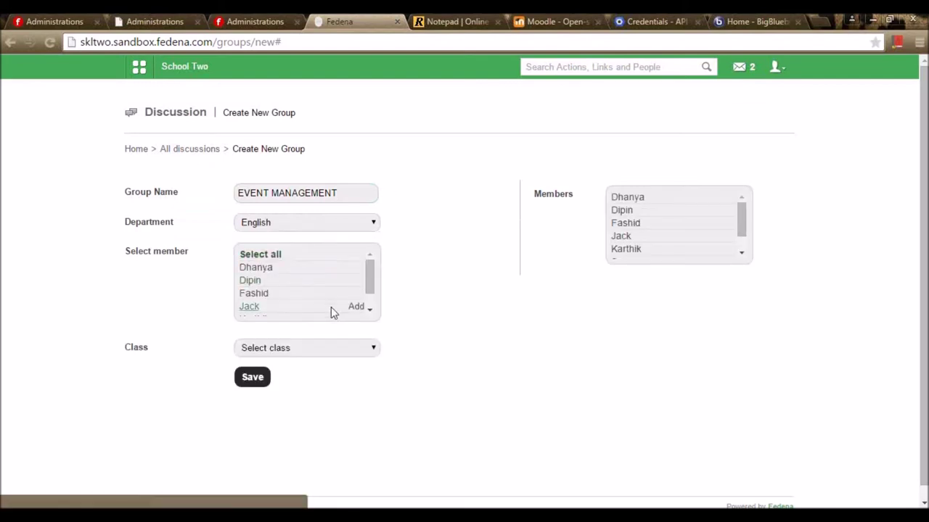
{"action": "scroll", "coordinate": [331, 311], "scroll_direction": "down", "scroll_amount": 1}
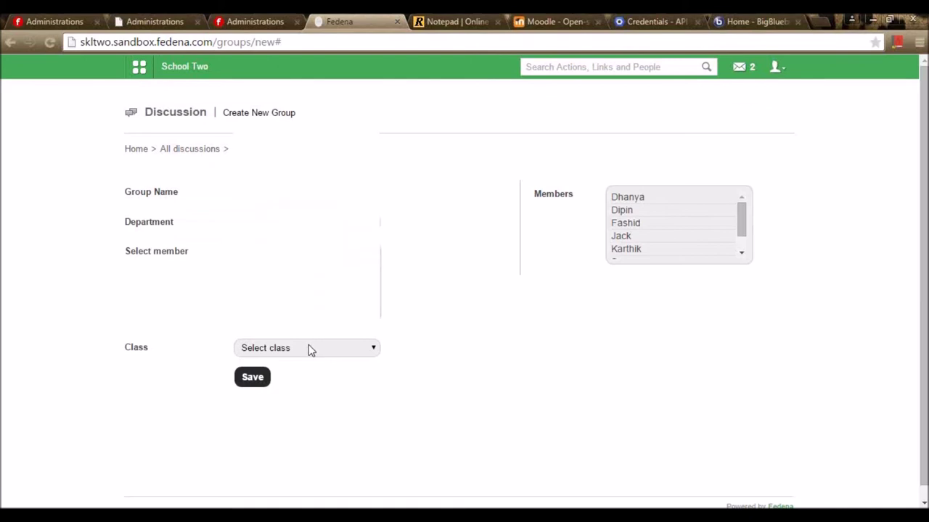
{"action": "left_click", "coordinate": [259, 380]}
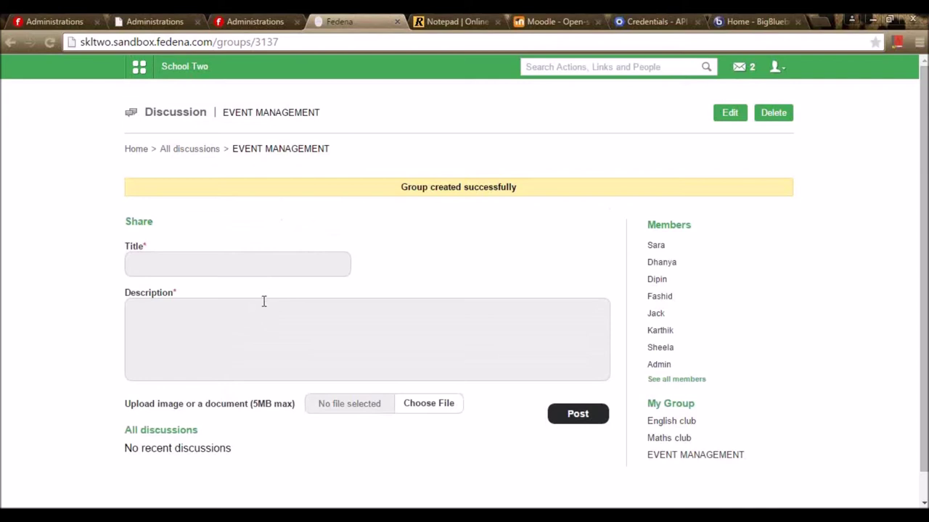
Enter the post title DISCUSSION TITLE, correcting the typos, and copy it
{"action": "left_click", "coordinate": [279, 269]}
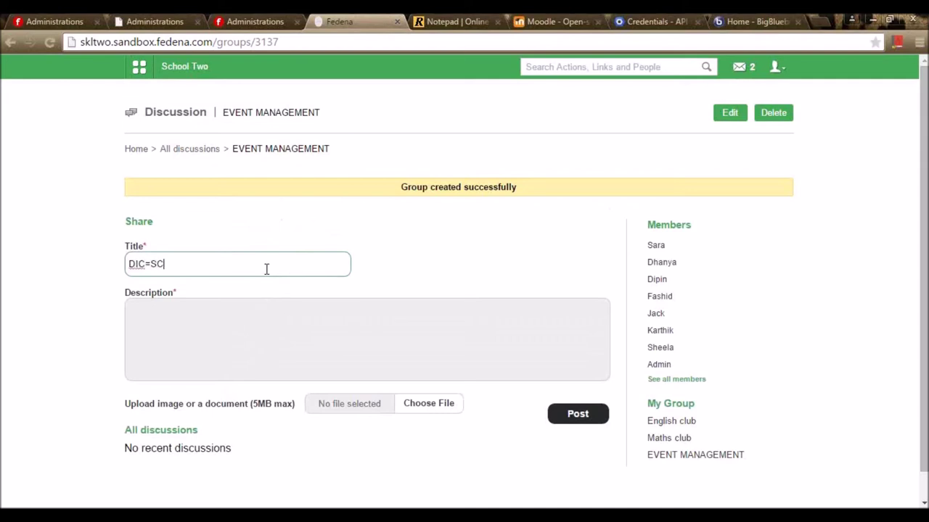
{"action": "type", "text": "DIC=SCUSSION TITLE"}
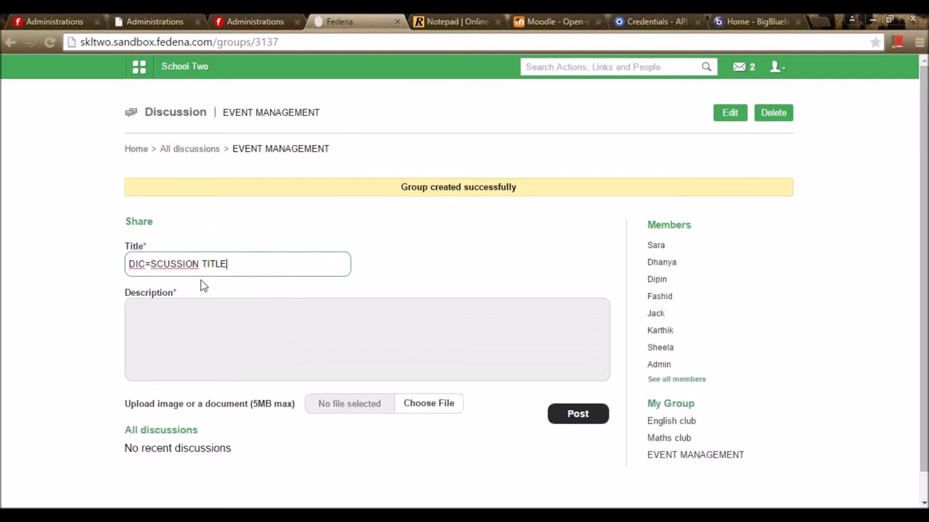
{"action": "key", "text": "BackSpace"}
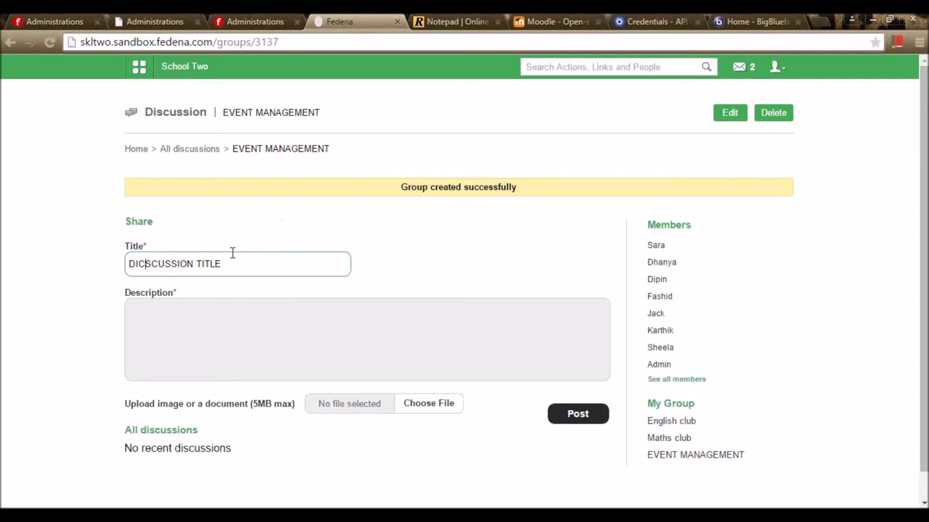
{"action": "key", "text": "BackSpace"}
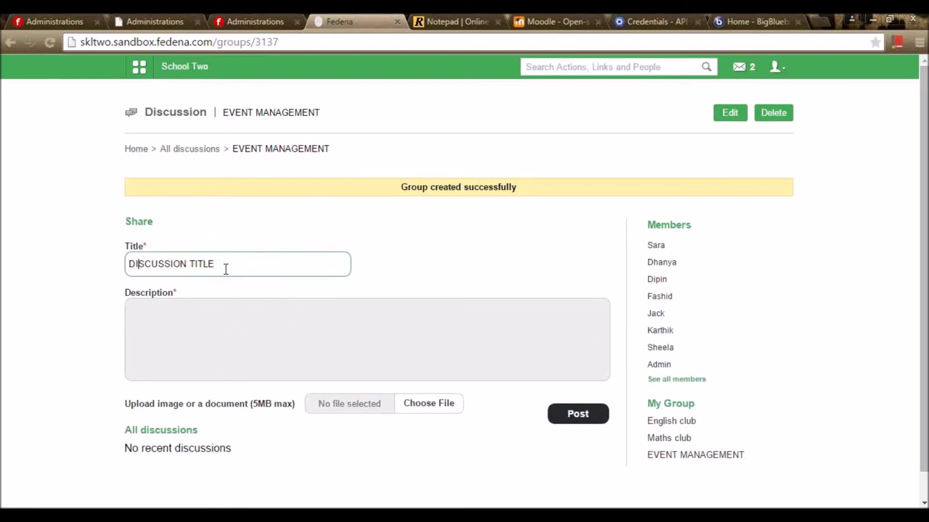
{"action": "left_click_drag", "start_coordinate": [224, 267], "coordinate": [34, 305]}
{"action": "key", "text": "ctrl+c"}
Paste DISCUSSION TITLE as the description and publish the post to EVENT MANAGEMENT
{"action": "left_click", "coordinate": [229, 335]}
{"action": "key", "text": "ctrl+v"}
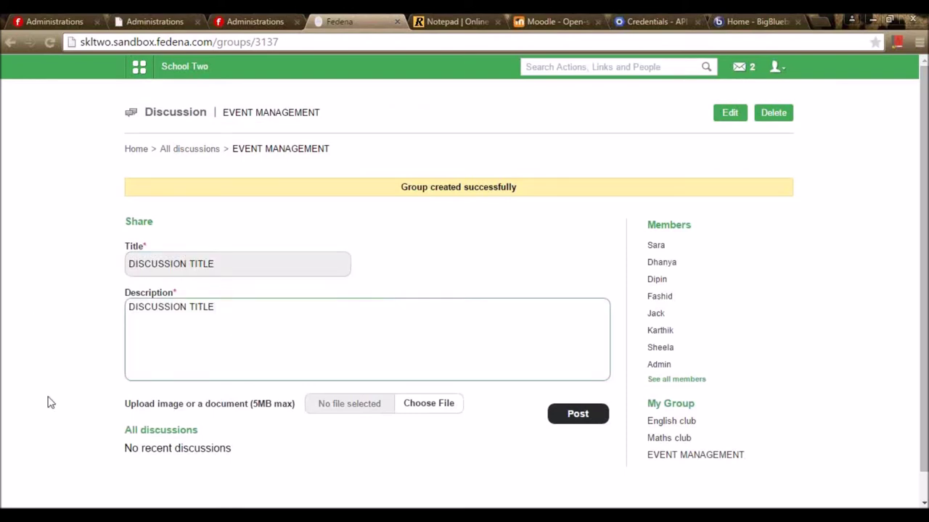
{"action": "left_click", "coordinate": [7, 385]}
{"action": "scroll", "coordinate": [196, 301], "scroll_direction": "down", "scroll_amount": 1}
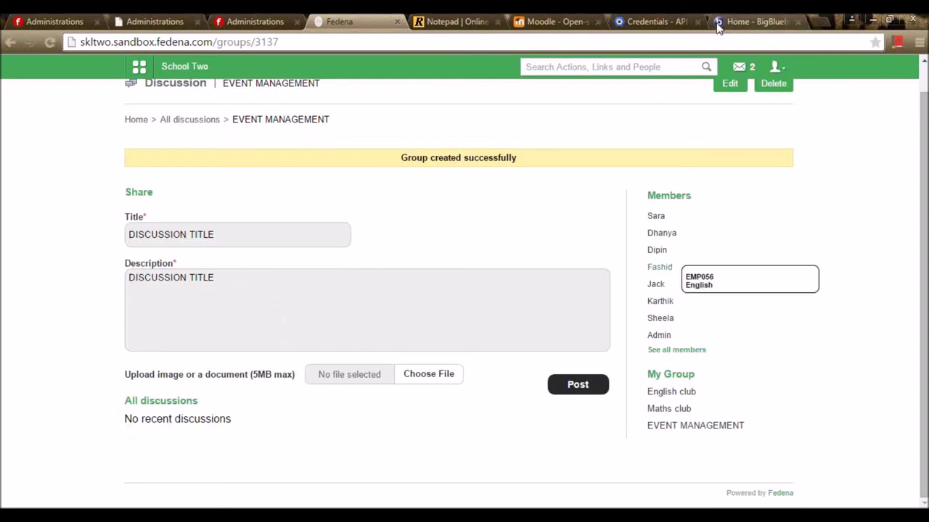
{"action": "left_click", "coordinate": [580, 386]}
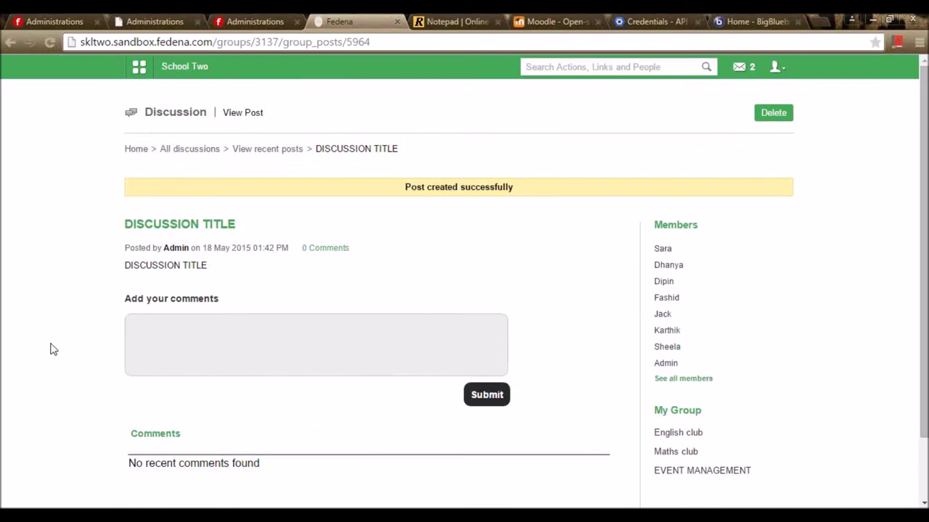
{"action": "scroll", "coordinate": [150, 459], "scroll_direction": "down", "scroll_amount": 2}
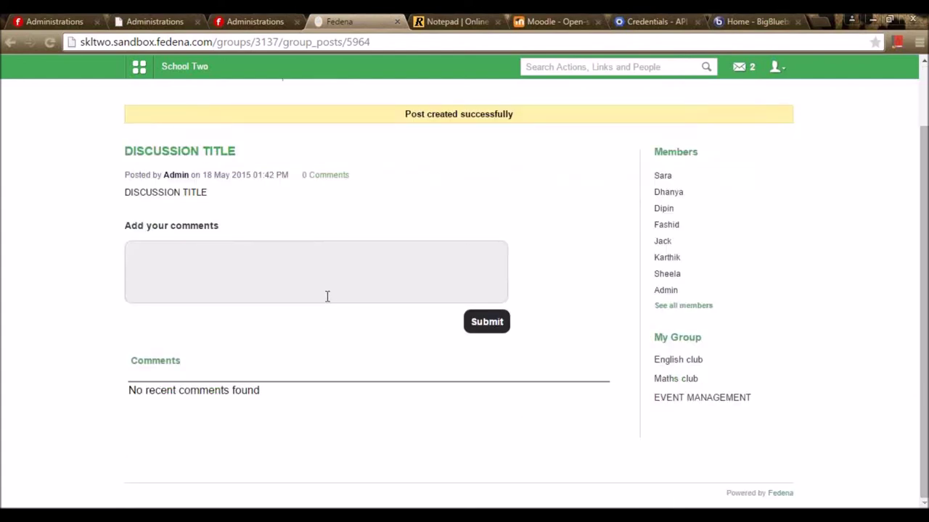
{"action": "scroll", "coordinate": [330, 297], "scroll_direction": "up", "scroll_amount": 2}
Review the notepad plugin checklist listing Discussion, Doc Manager and Email alert, then return to school admin
{"action": "left_click", "coordinate": [185, 66]}
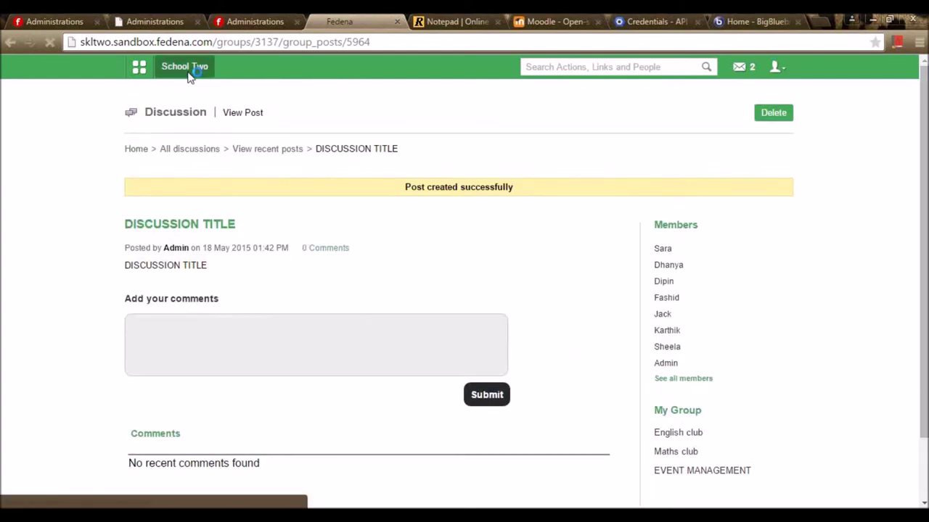
{"action": "left_click", "coordinate": [457, 24]}
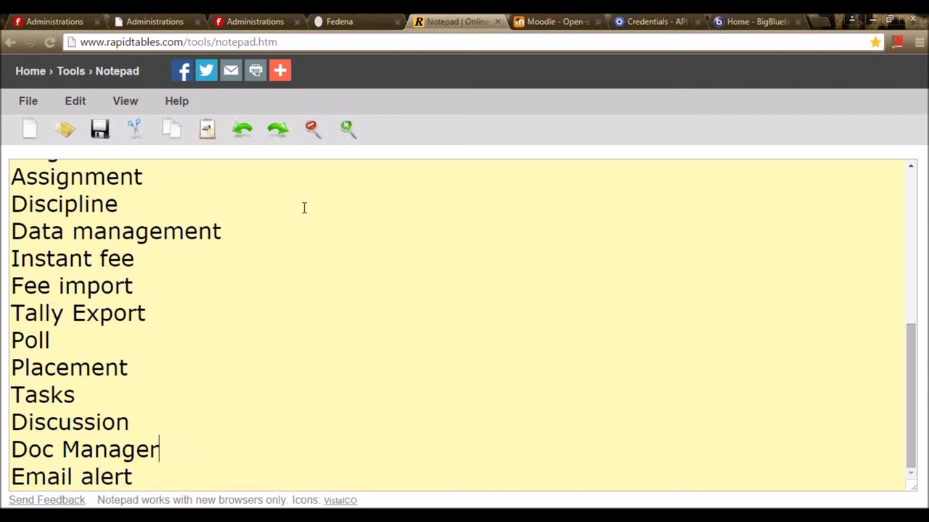
{"action": "left_click", "coordinate": [240, 16]}
Re-save School A's plugin list with every plugin ticked, Doc Manager included, then return to School Two
{"action": "left_click", "coordinate": [171, 317]}
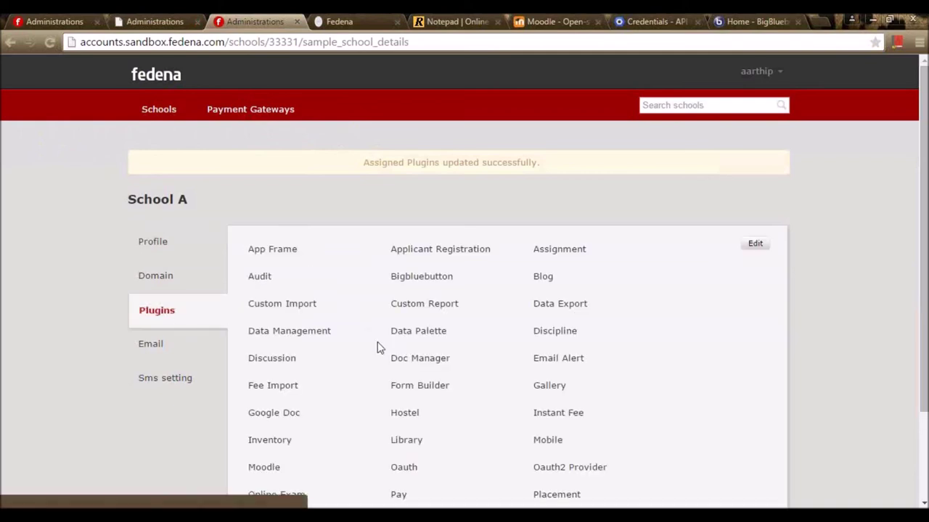
{"action": "left_click", "coordinate": [758, 248]}
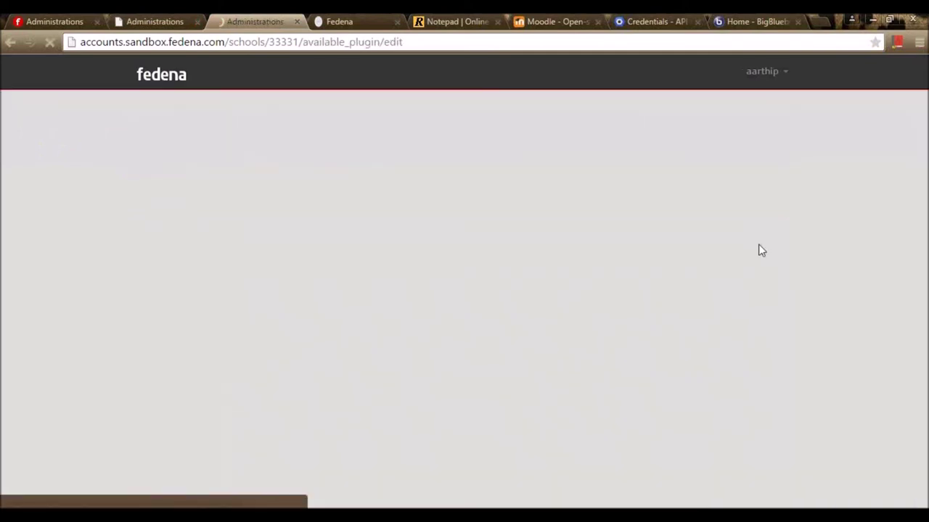
{"action": "scroll", "coordinate": [616, 384], "scroll_direction": "down", "scroll_amount": 3}
{"action": "scroll", "coordinate": [650, 341], "scroll_direction": "up", "scroll_amount": 1}
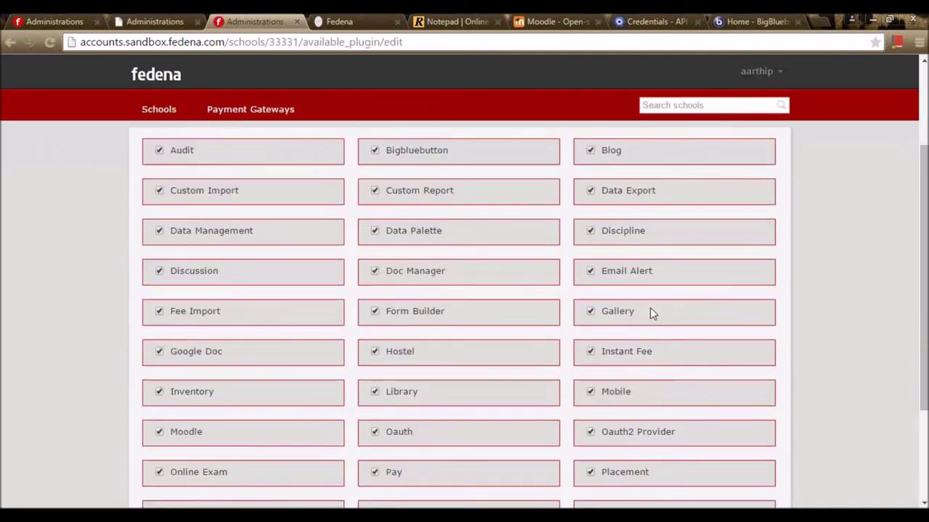
{"action": "scroll", "coordinate": [650, 312], "scroll_direction": "up", "scroll_amount": 1}
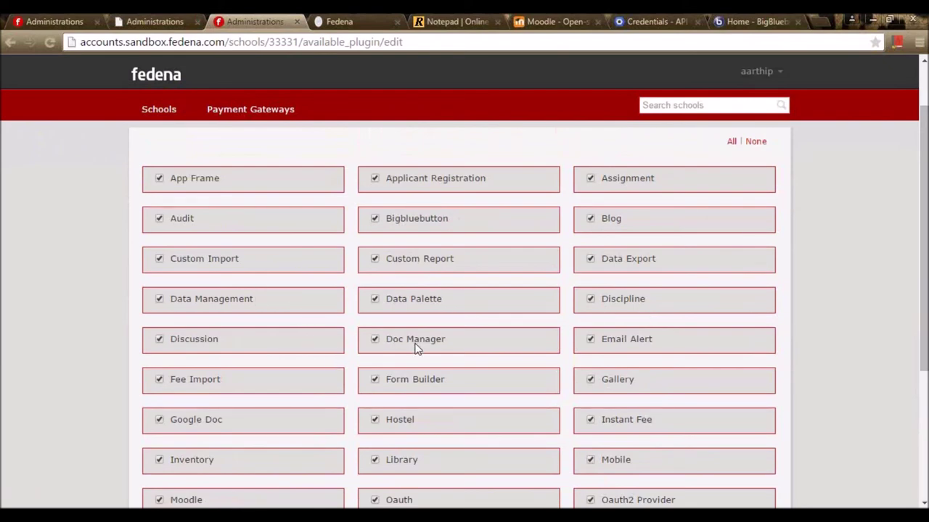
{"action": "scroll", "coordinate": [715, 418], "scroll_direction": "down", "scroll_amount": 3}
{"action": "left_click", "coordinate": [758, 441]}
{"action": "left_click", "coordinate": [354, 17]}
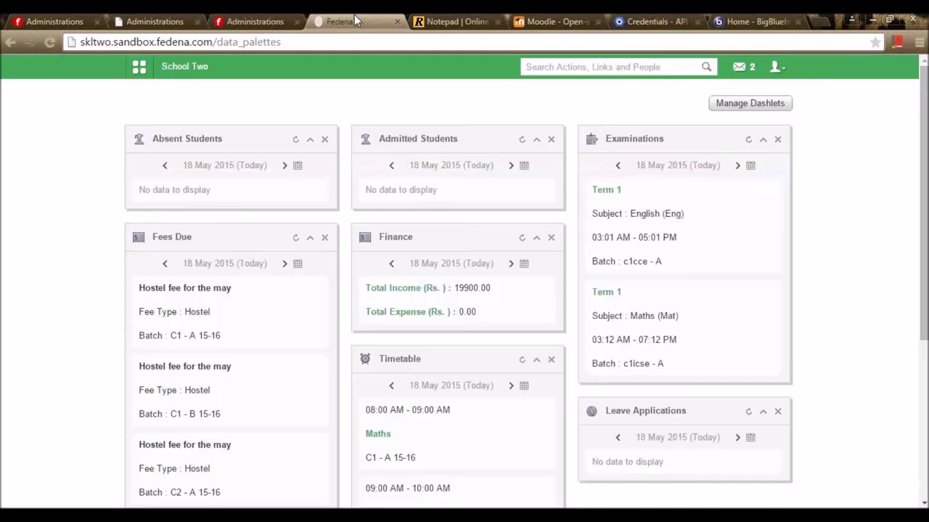
From the School Two navigation panel, browse past Academics to the Collaboration section links
{"action": "left_click", "coordinate": [139, 68]}
{"action": "left_click", "coordinate": [775, 66]}
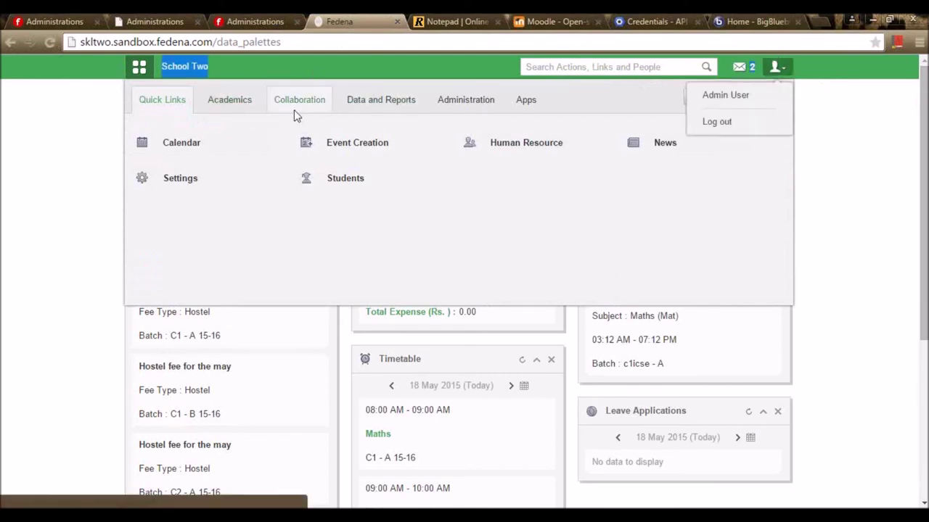
{"action": "left_click", "coordinate": [243, 107]}
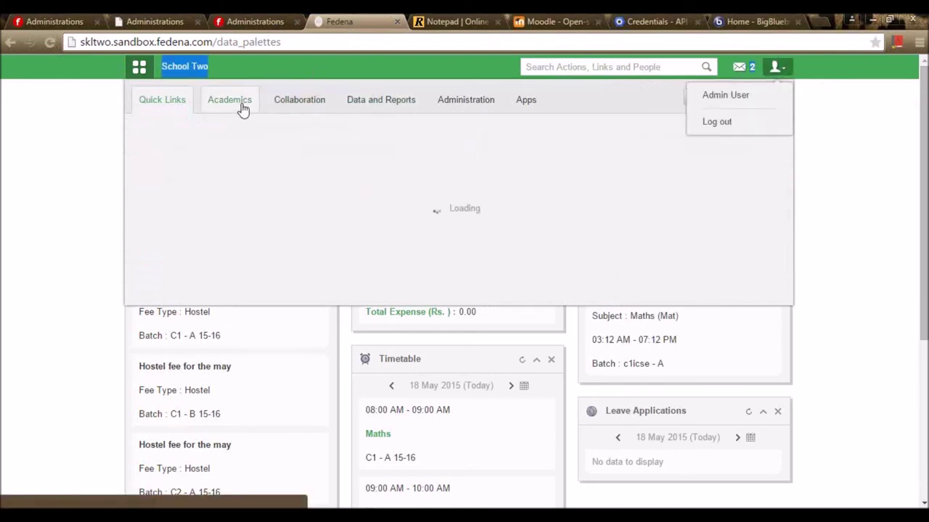
{"action": "left_click", "coordinate": [298, 111]}
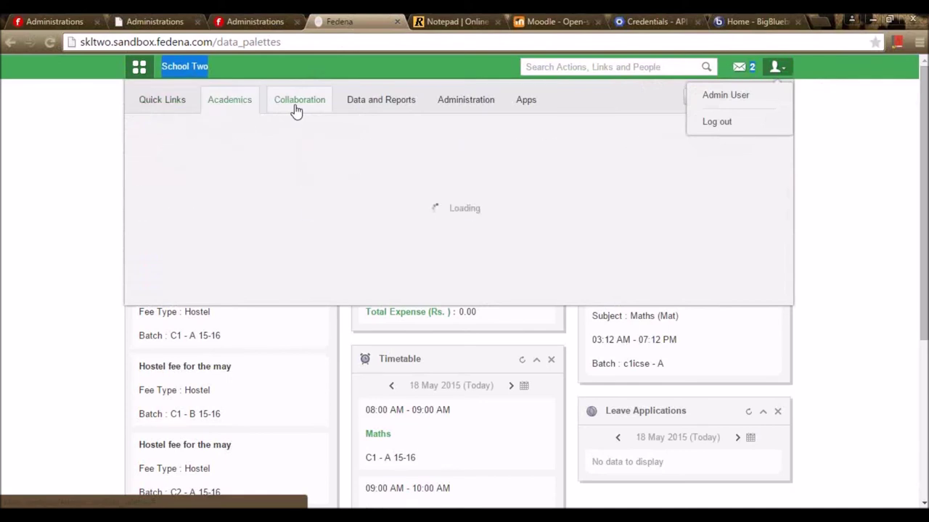
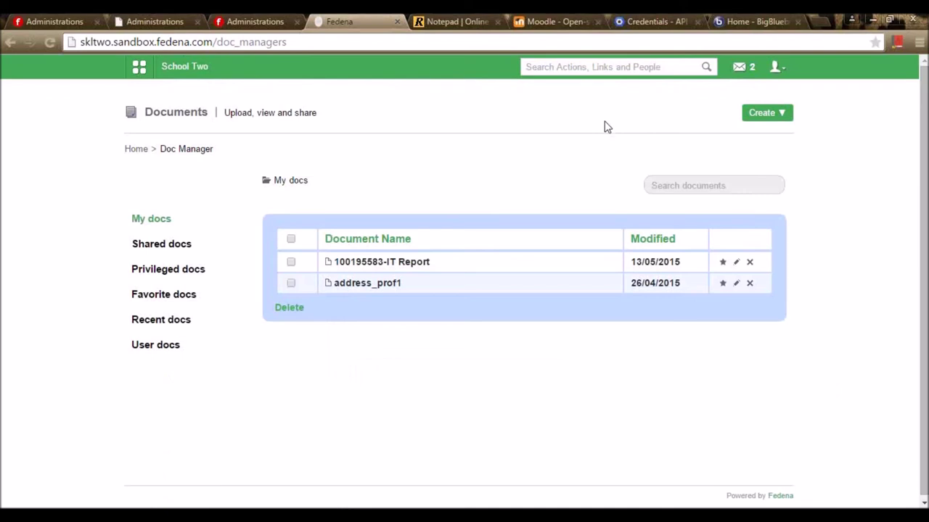
Start a new shareable document and add all English department staff as members
{"action": "left_click", "coordinate": [761, 116]}
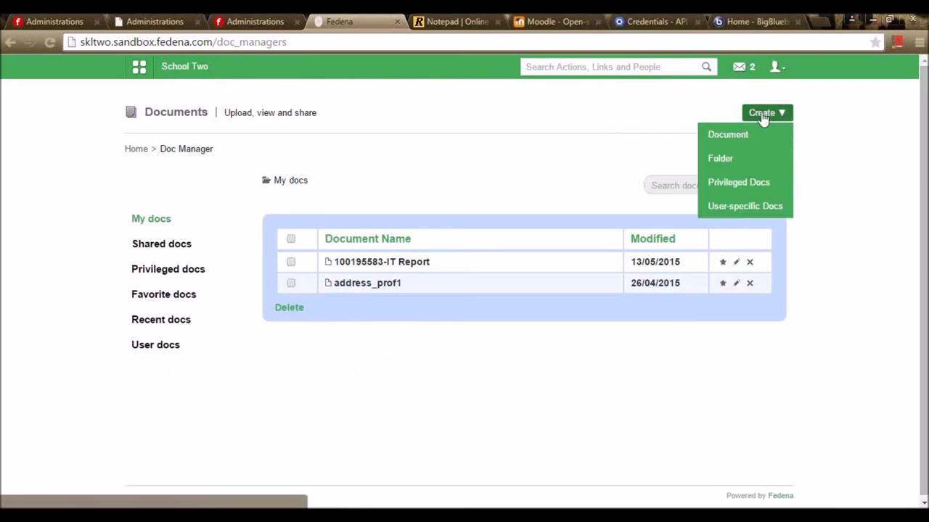
{"action": "left_click", "coordinate": [756, 136]}
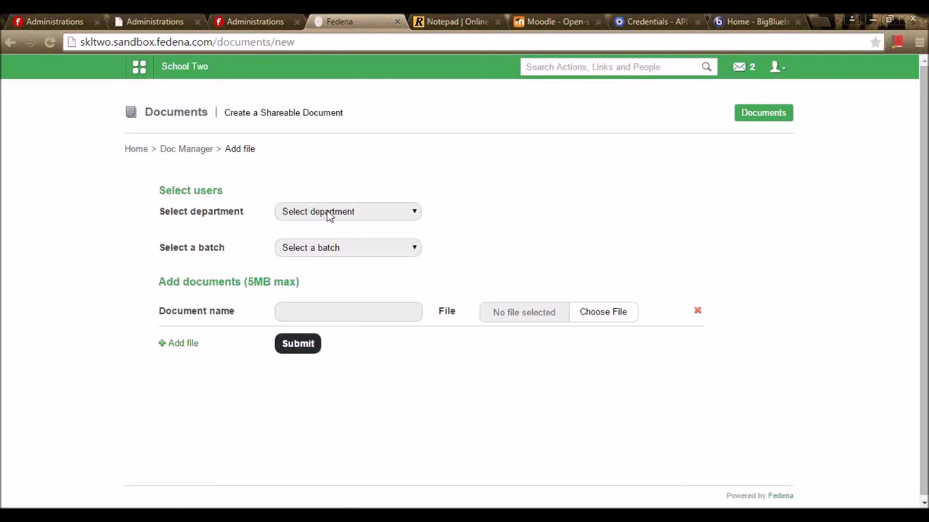
{"action": "left_click", "coordinate": [328, 215]}
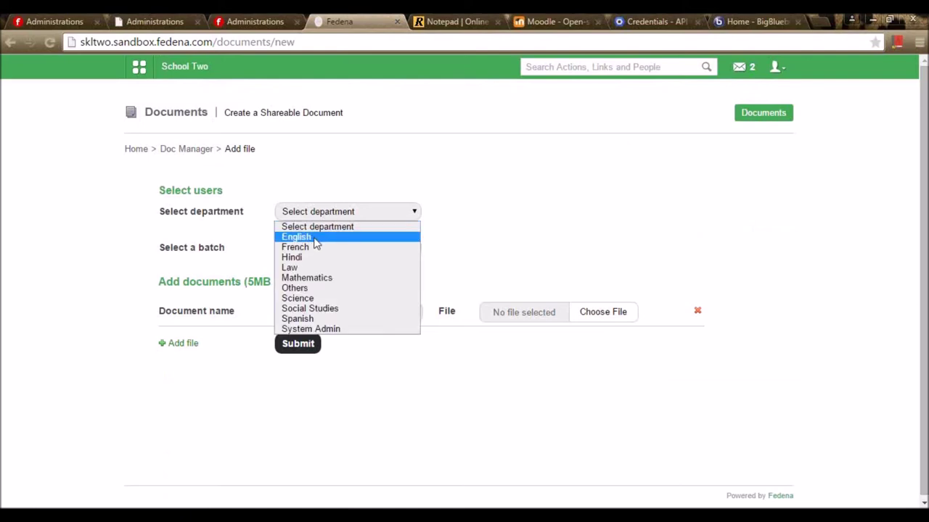
{"action": "left_click", "coordinate": [316, 237]}
{"action": "left_click", "coordinate": [309, 245]}
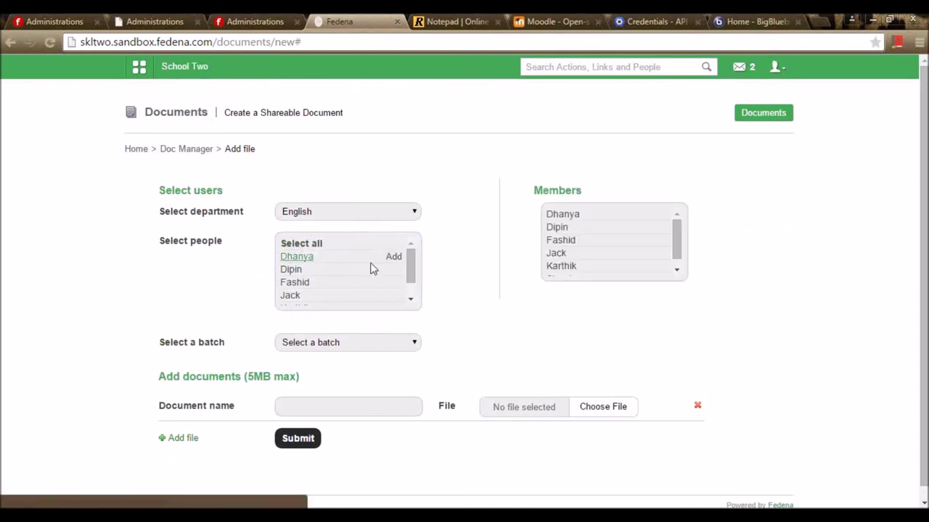
Add batch C1 - A 15-16 students and two individual members, ready for naming the document
{"action": "left_click", "coordinate": [305, 343]}
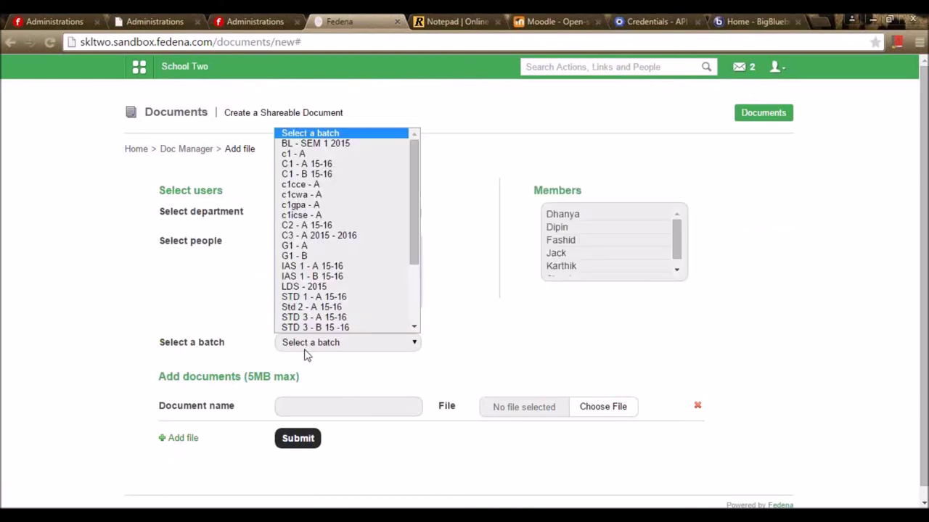
{"action": "left_click", "coordinate": [339, 167]}
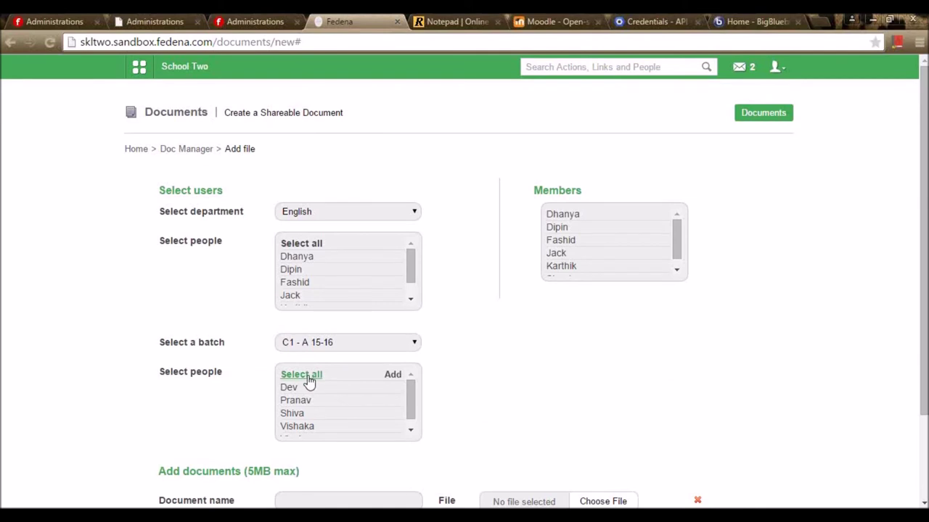
{"action": "left_click", "coordinate": [310, 387]}
{"action": "left_click", "coordinate": [364, 400]}
{"action": "scroll", "coordinate": [610, 239], "scroll_direction": "down", "scroll_amount": 2}
{"action": "scroll", "coordinate": [604, 261], "scroll_direction": "up", "scroll_amount": 3}
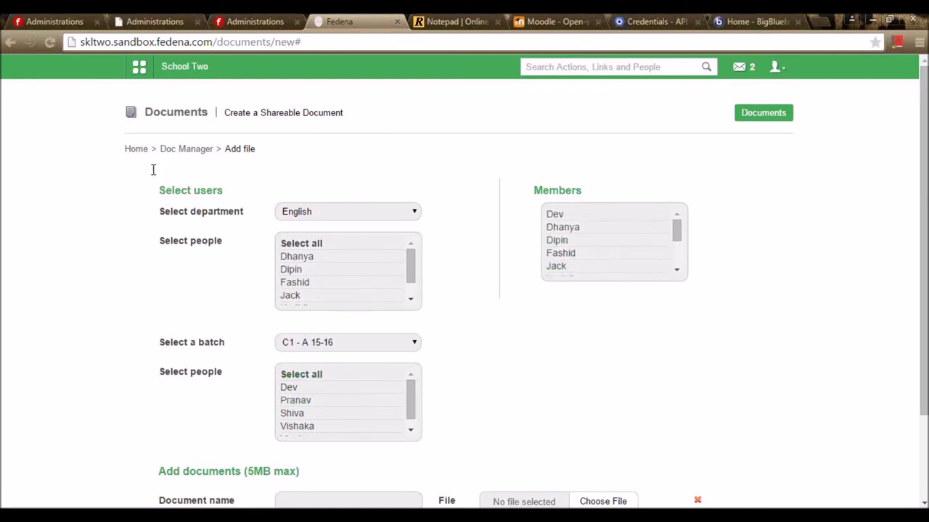
{"action": "scroll", "coordinate": [215, 254], "scroll_direction": "down", "scroll_amount": 3}
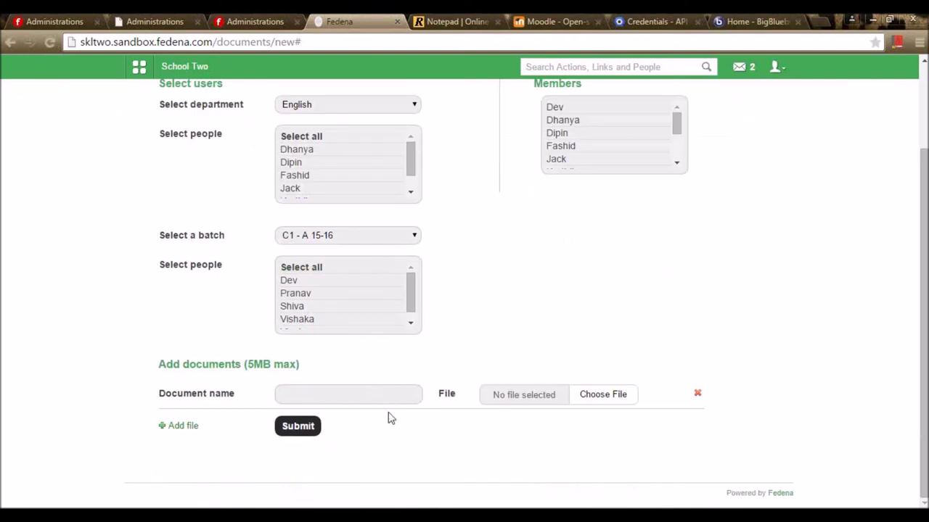
{"action": "left_click", "coordinate": [361, 394]}
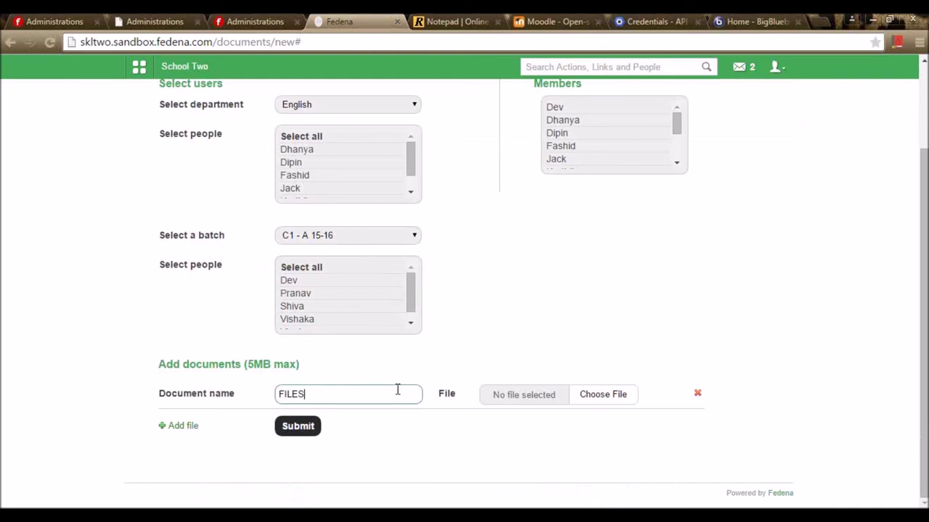
Attach 02.png from the teachers folder and submit the FILES document
{"action": "left_click", "coordinate": [613, 399]}
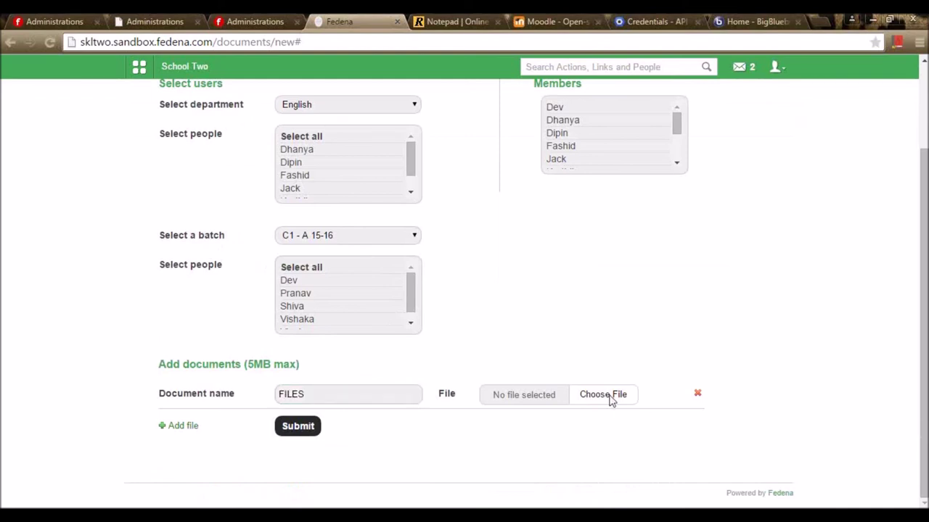
{"action": "left_click", "coordinate": [240, 181]}
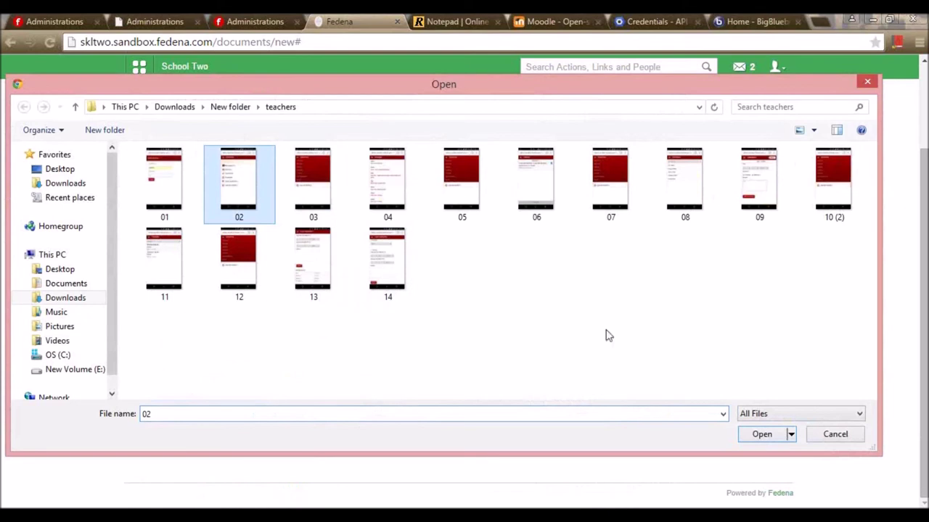
{"action": "left_click", "coordinate": [763, 438]}
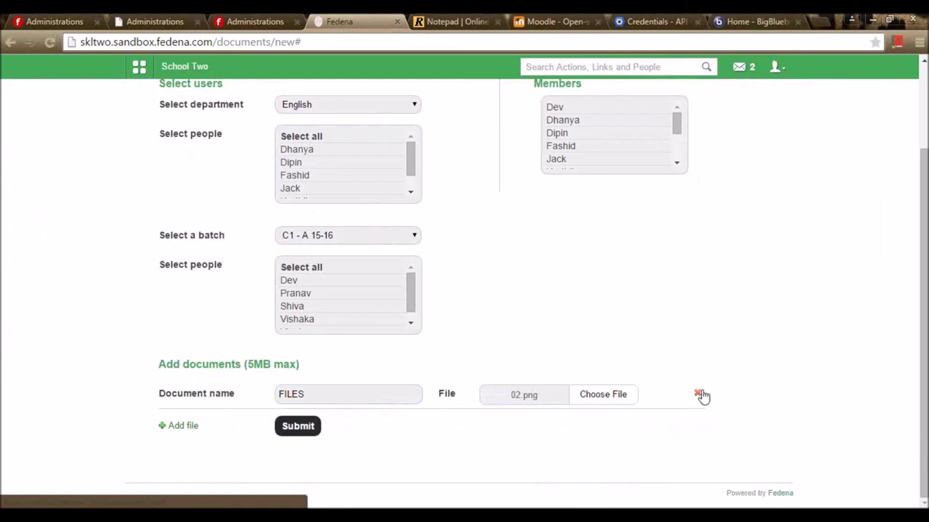
{"action": "scroll", "coordinate": [676, 462], "scroll_direction": "up", "scroll_amount": 3}
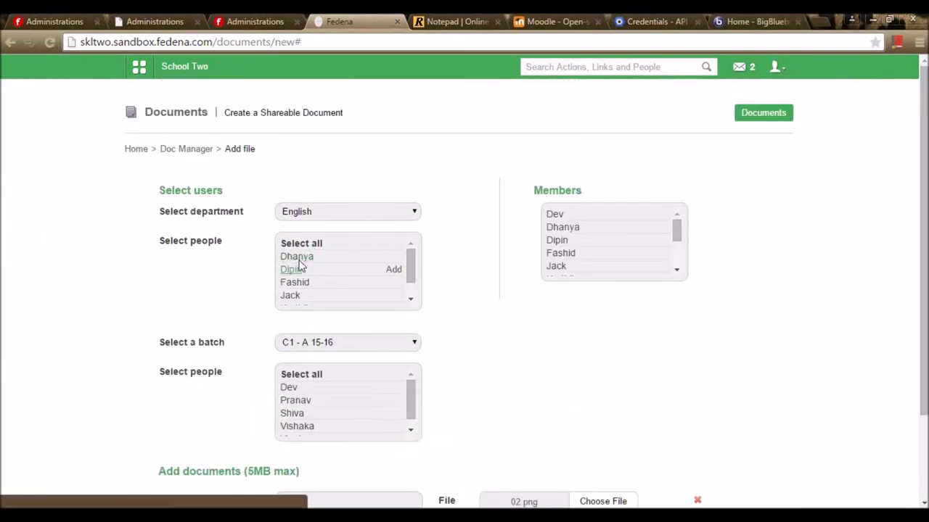
{"action": "scroll", "coordinate": [581, 267], "scroll_direction": "down", "scroll_amount": 2}
{"action": "scroll", "coordinate": [537, 334], "scroll_direction": "down", "scroll_amount": 1}
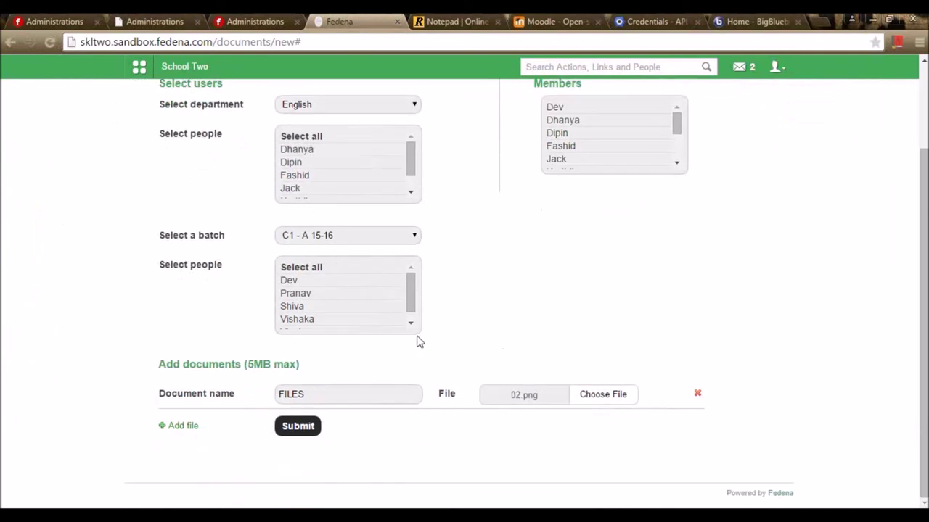
{"action": "left_click", "coordinate": [310, 434]}
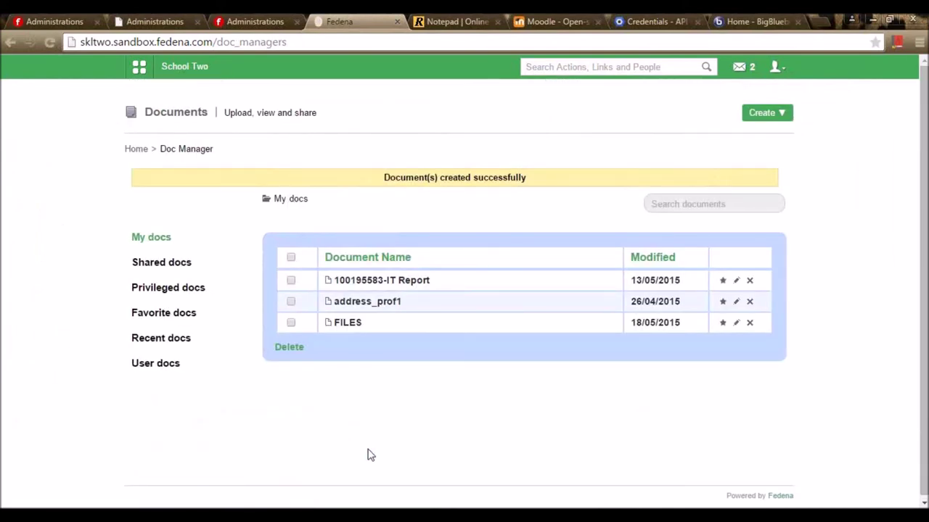
Download FILES from My docs to check it and dismiss the downloads bar
{"action": "left_click", "coordinate": [350, 326]}
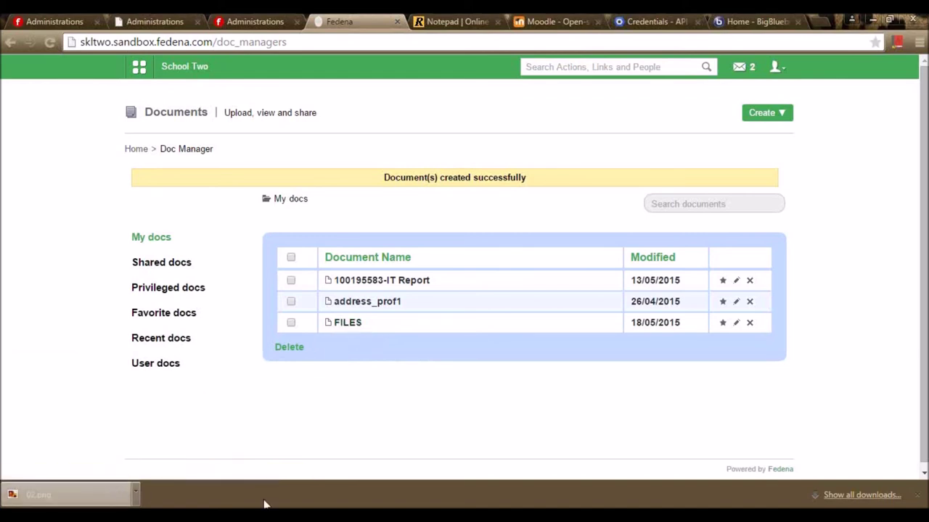
{"action": "left_click", "coordinate": [917, 496]}
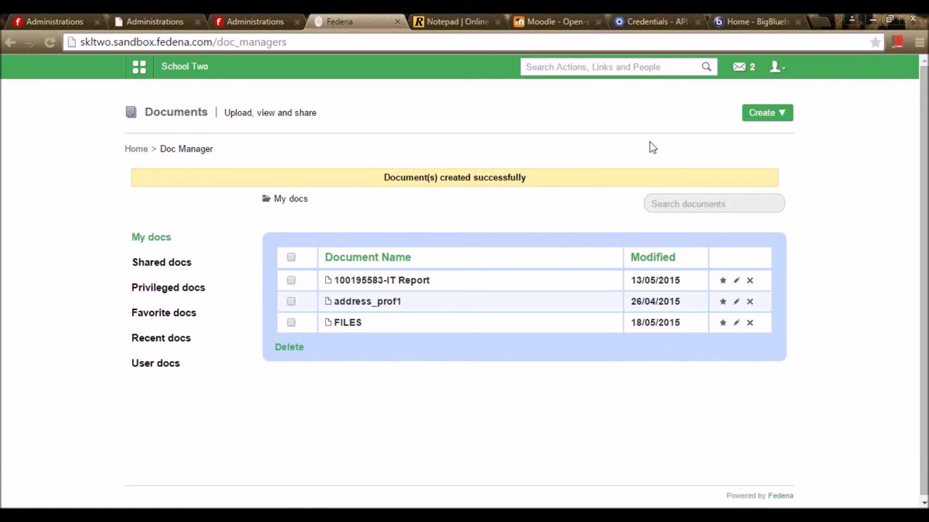
{"action": "left_click", "coordinate": [775, 67]}
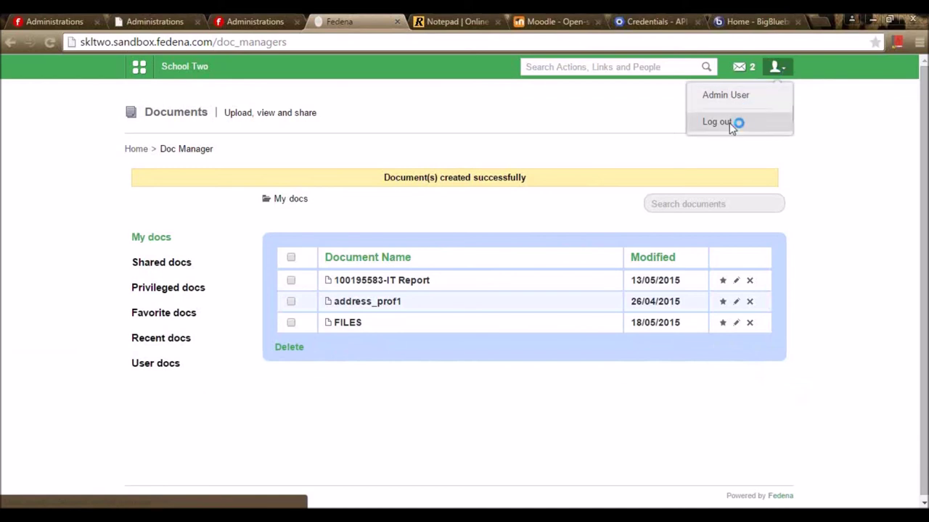
Log out of the admin account and sign in with the staff username and password
{"action": "left_click", "coordinate": [730, 122]}
{"action": "left_click_drag", "start_coordinate": [549, 212], "coordinate": [227, 209]}
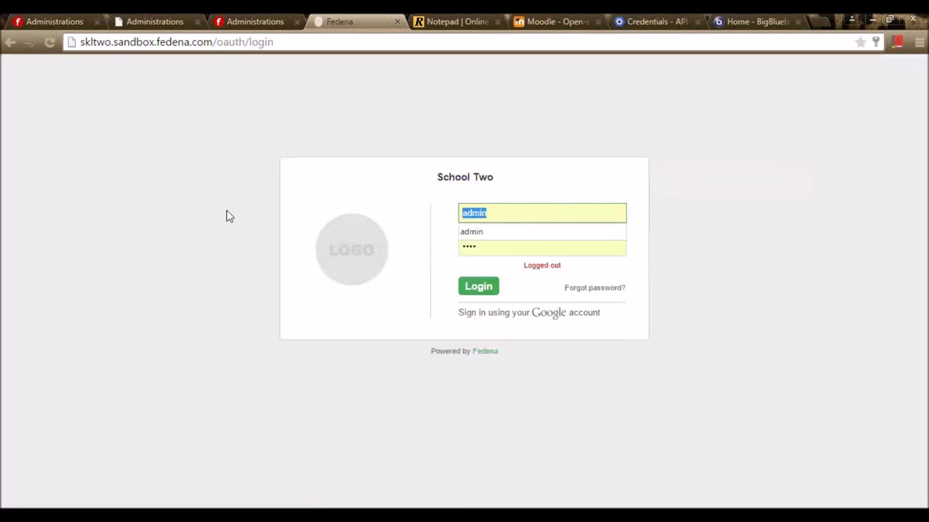
{"action": "type", "text": "ST002"}
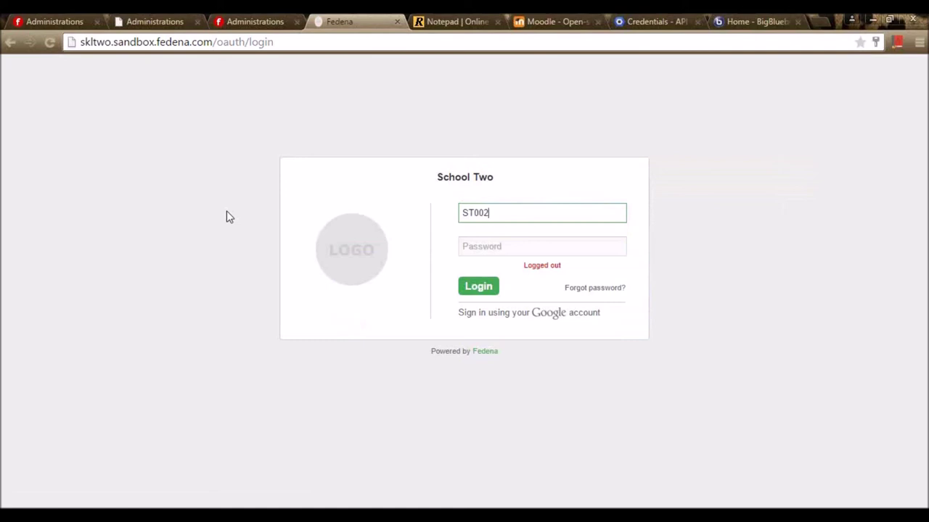
{"action": "key", "text": "Tab"}
{"action": "type", "text": "••"}
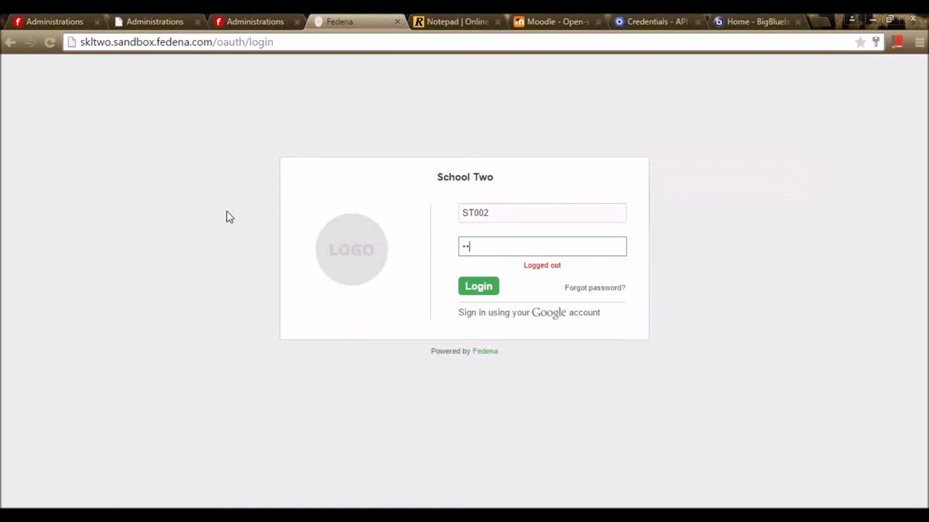
{"action": "key", "text": "Return"}
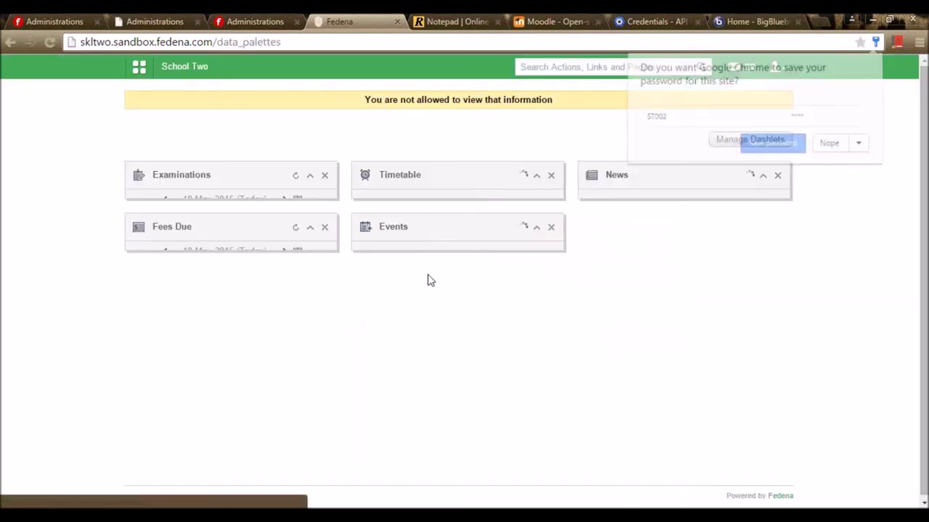
Go to Collaboration > Documents from the main menu
{"action": "left_click", "coordinate": [137, 70]}
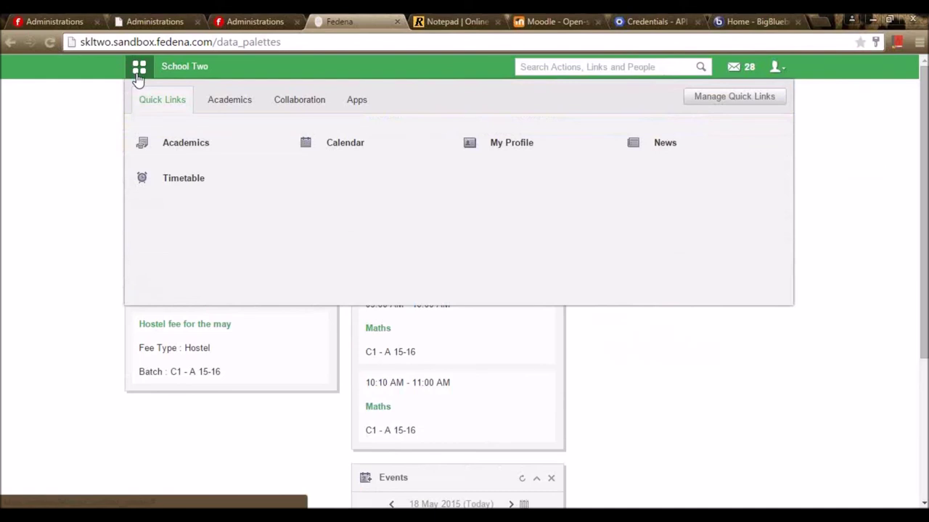
{"action": "left_click", "coordinate": [297, 105]}
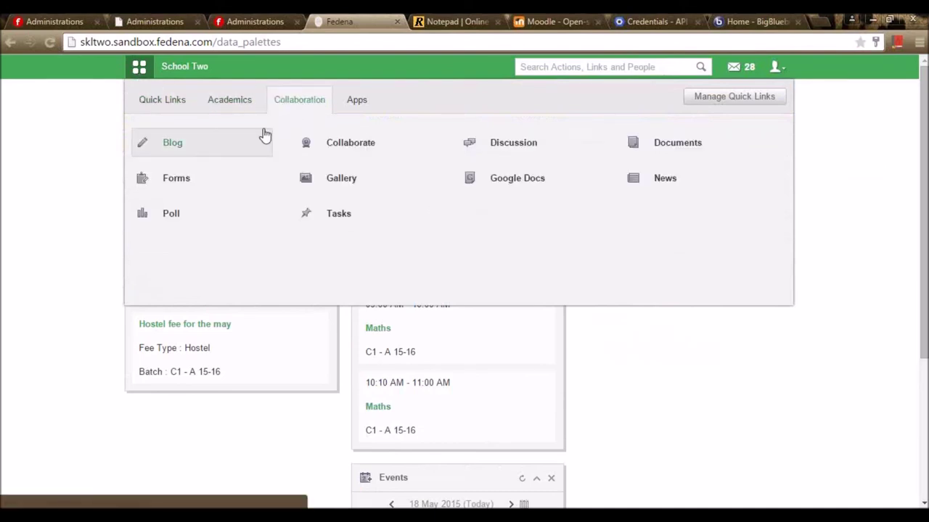
{"action": "left_click", "coordinate": [740, 149]}
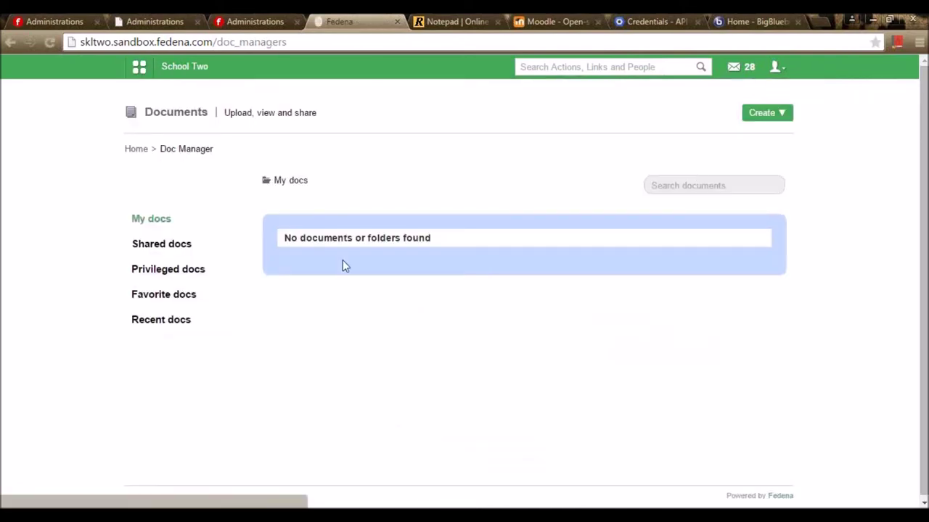
Open Shared docs and download the FILES document shared by Admin
{"action": "left_click", "coordinate": [162, 246]}
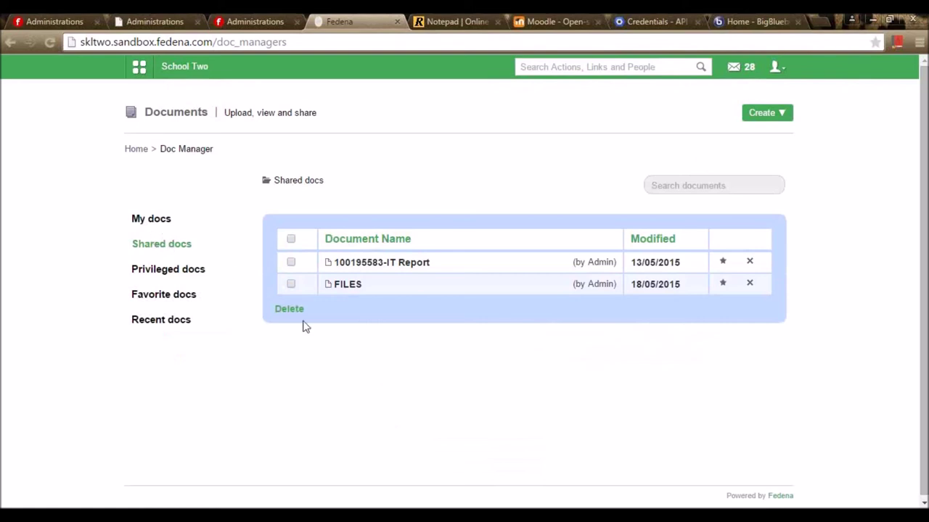
{"action": "left_click", "coordinate": [348, 284]}
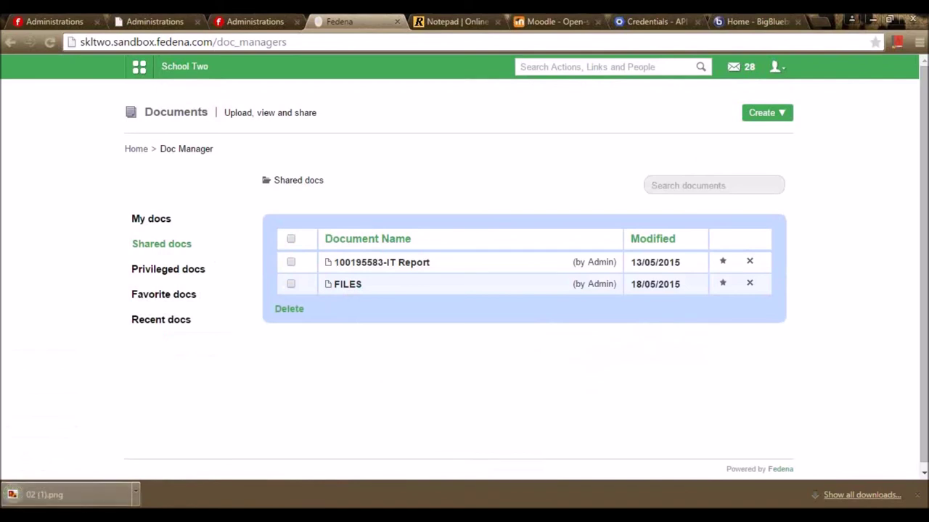
{"action": "left_click", "coordinate": [917, 495]}
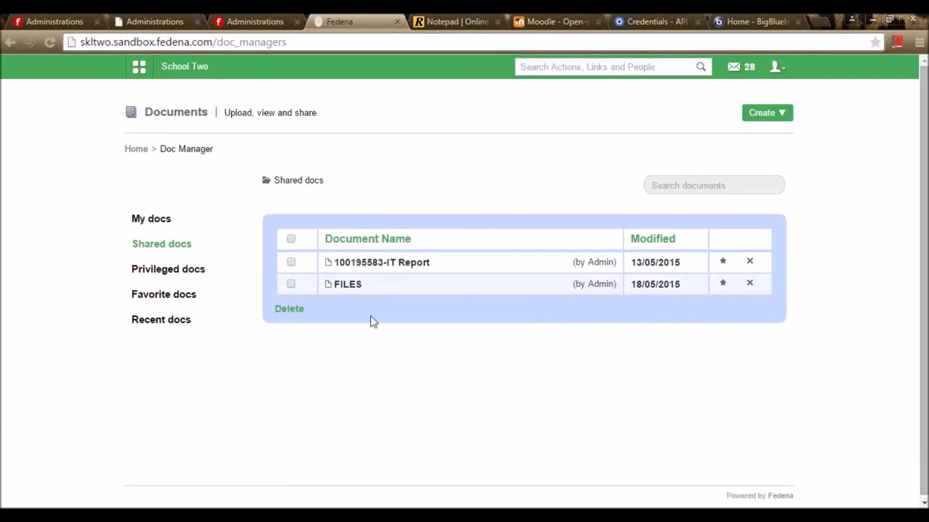
Log out of School Two and sign back in
{"action": "left_click", "coordinate": [772, 72]}
{"action": "left_click", "coordinate": [758, 125]}
{"action": "left_click", "coordinate": [483, 288]}
Open the Doc Manager through the modules overview under Collaboration
{"action": "left_click", "coordinate": [140, 68]}
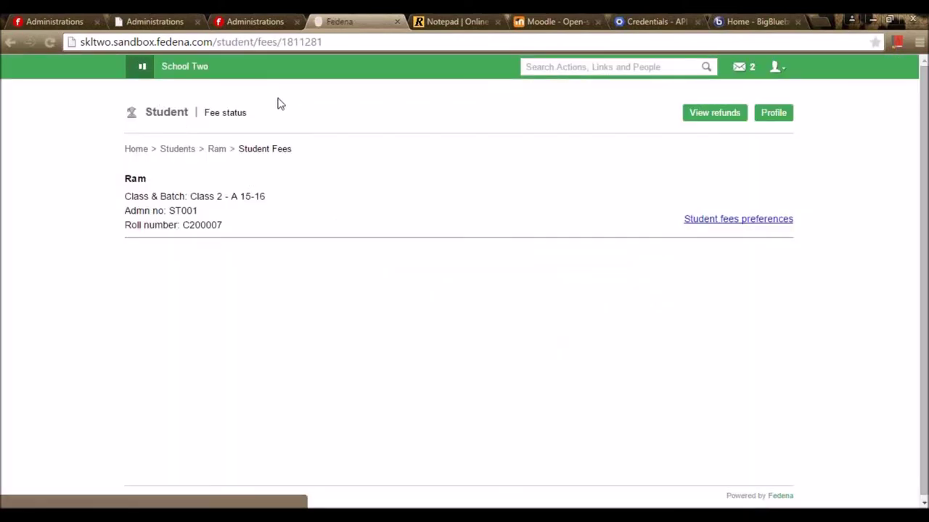
{"action": "left_click", "coordinate": [299, 100]}
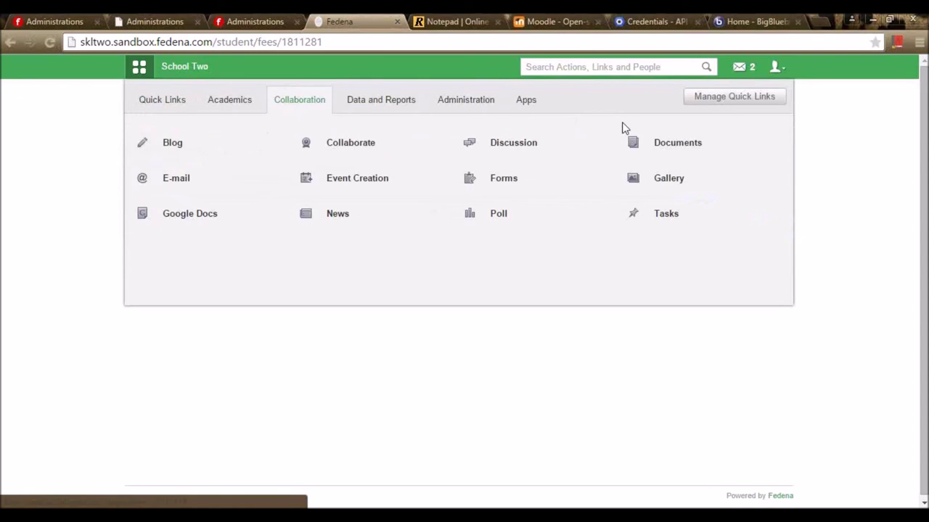
{"action": "left_click", "coordinate": [670, 147]}
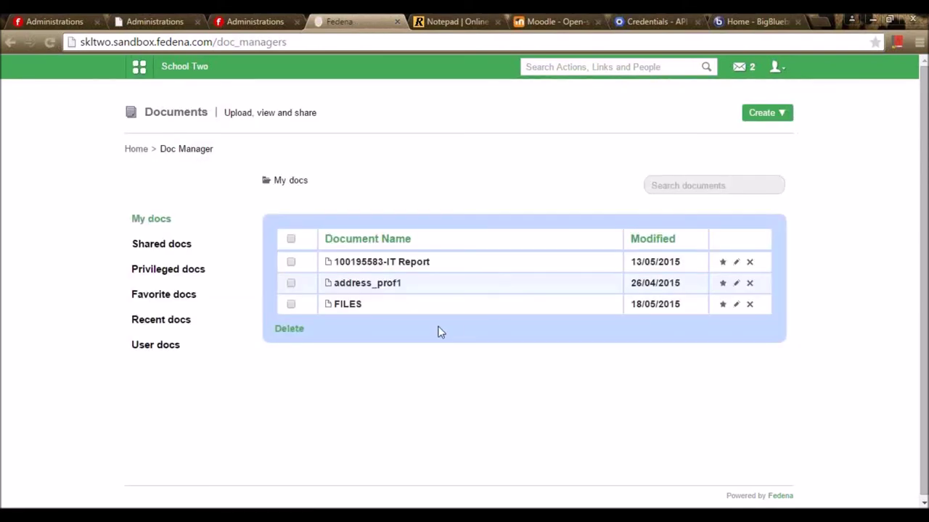
Look over the privileged folder form and its department list, then return to Doc Manager
{"action": "left_click", "coordinate": [760, 114]}
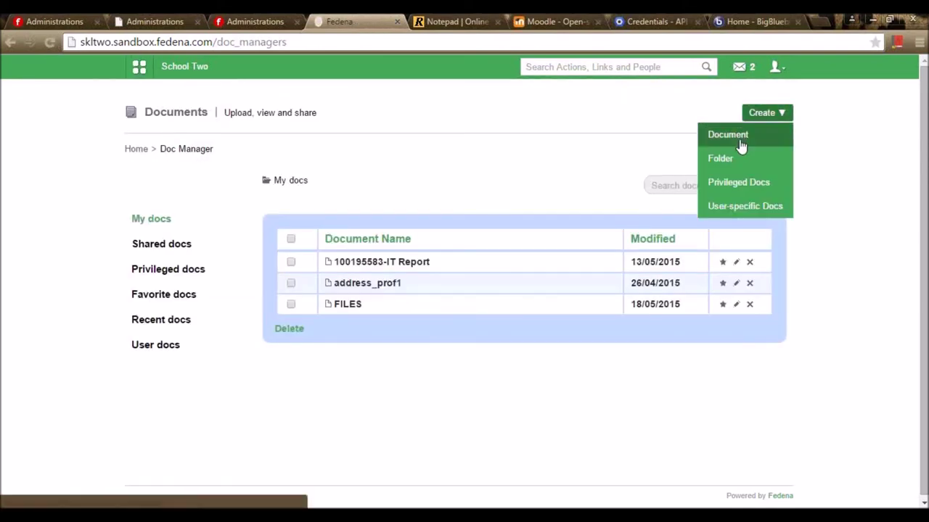
{"action": "left_click", "coordinate": [746, 186]}
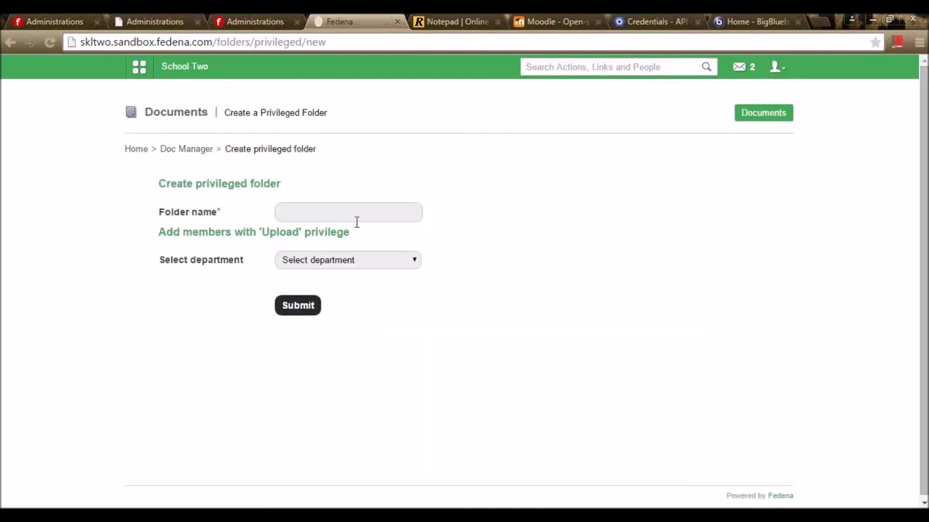
{"action": "left_click", "coordinate": [310, 211]}
{"action": "left_click", "coordinate": [332, 260]}
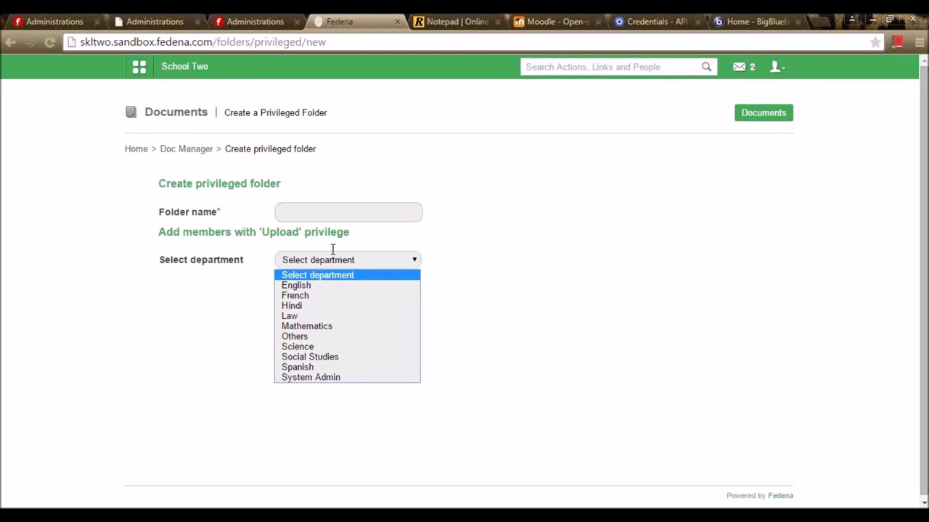
{"action": "left_click", "coordinate": [500, 255]}
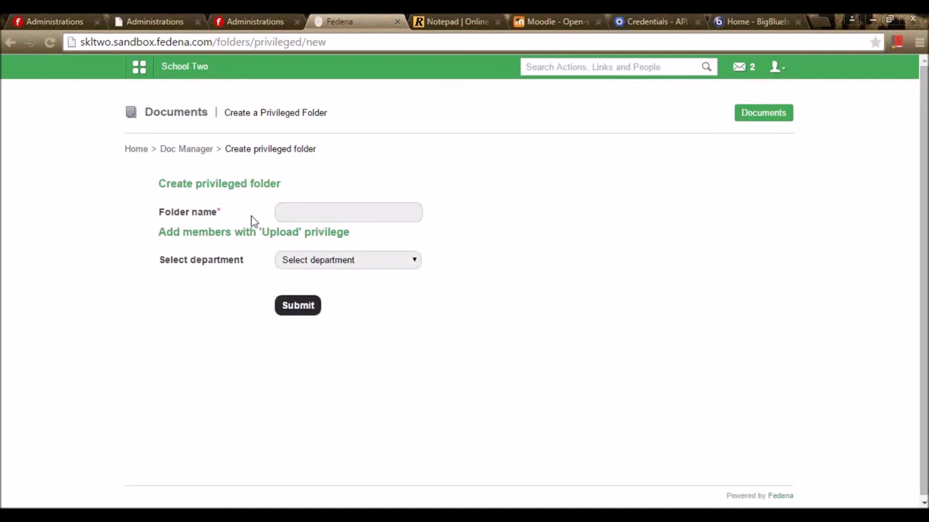
{"action": "left_click", "coordinate": [182, 150]}
{"action": "left_click", "coordinate": [775, 115]}
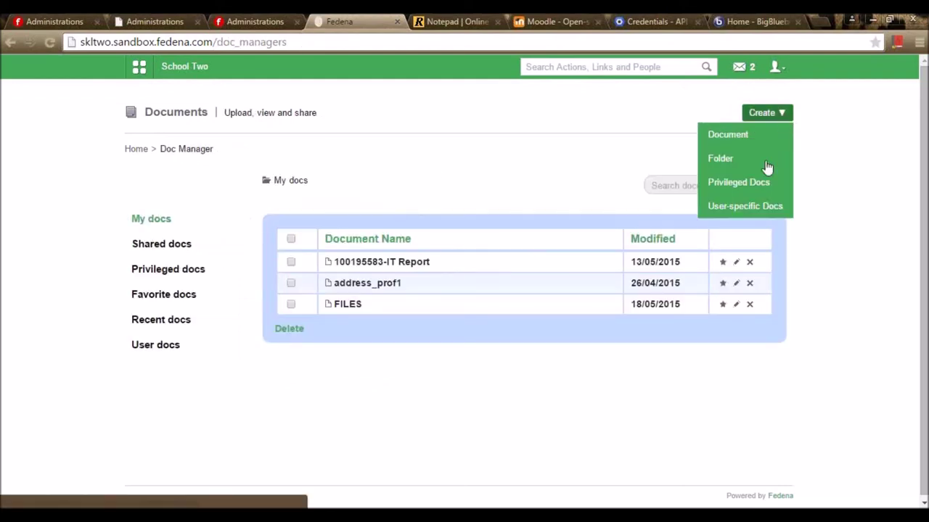
Create a user-specific Student folder, choosing the student's name from autocomplete, and submit it
{"action": "left_click", "coordinate": [750, 209]}
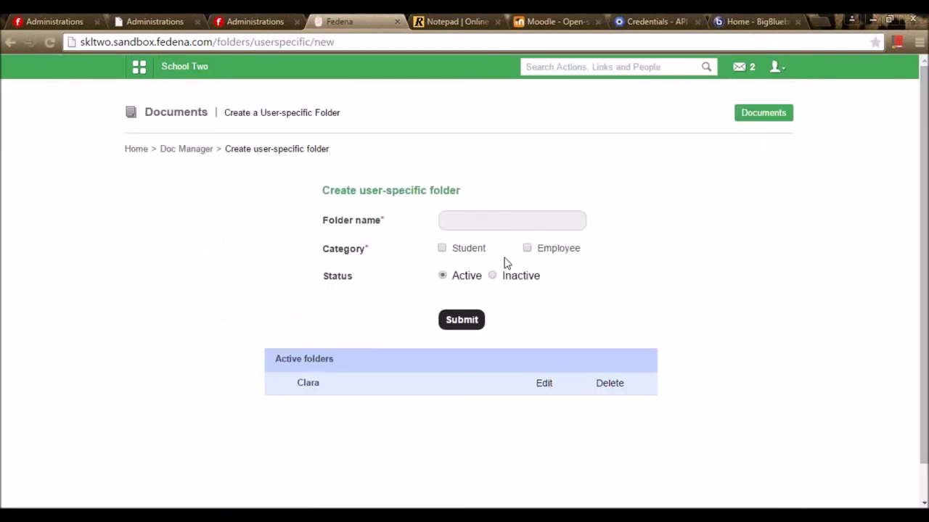
{"action": "left_click", "coordinate": [484, 225]}
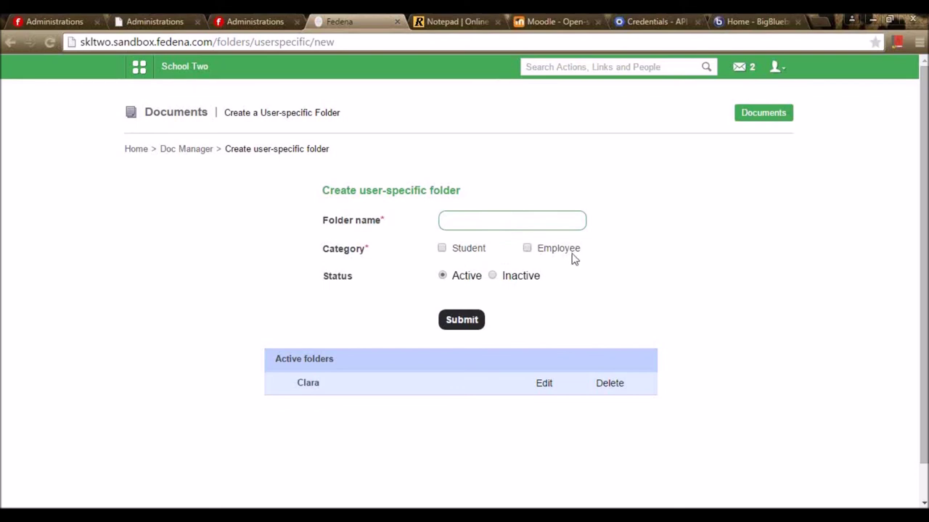
{"action": "left_click", "coordinate": [443, 249]}
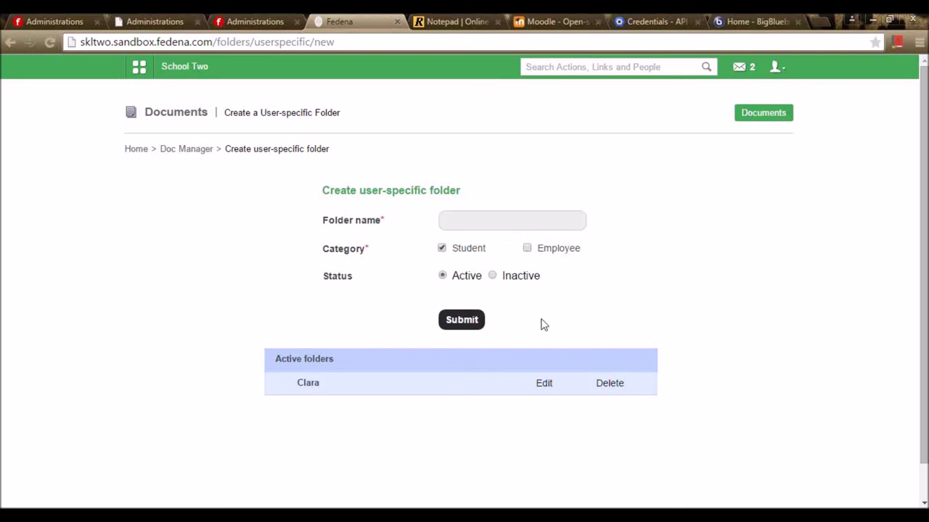
{"action": "left_click", "coordinate": [474, 228]}
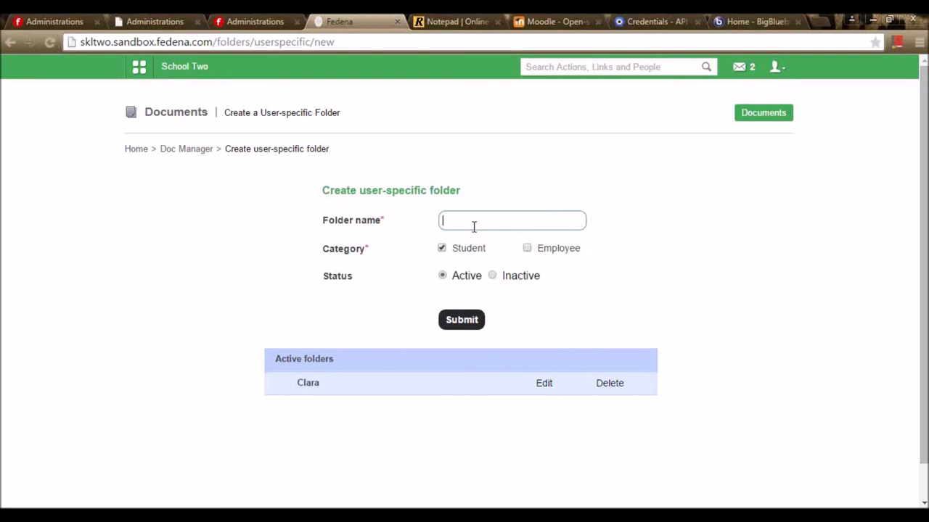
{"action": "type", "text": "Riya"}
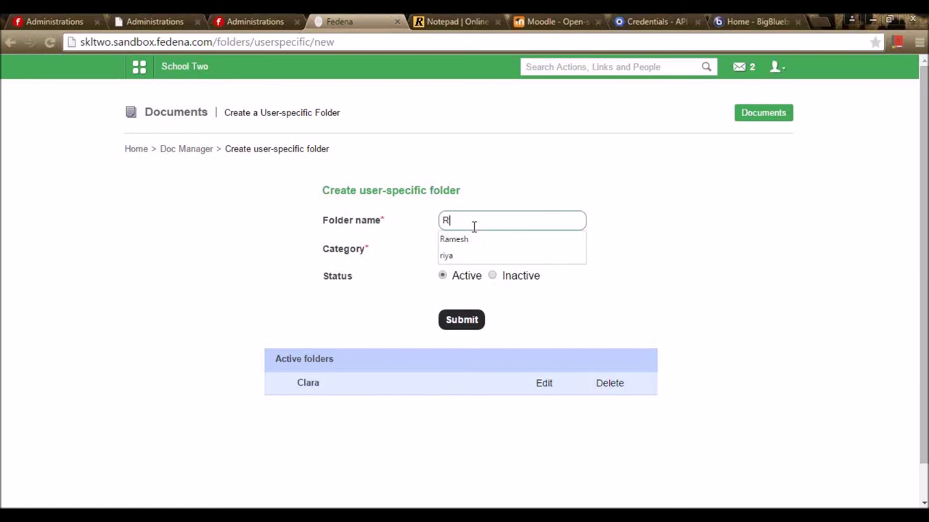
{"action": "left_click", "coordinate": [491, 239]}
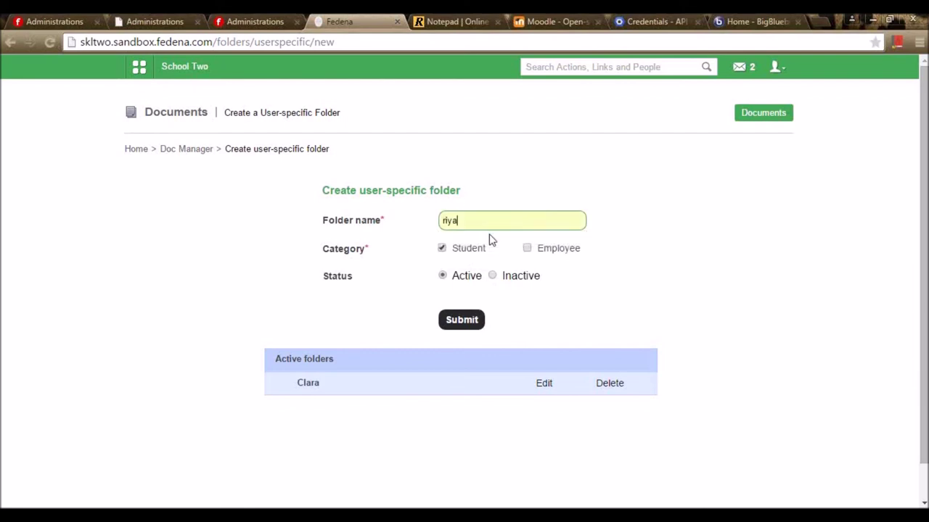
{"action": "left_click", "coordinate": [456, 327]}
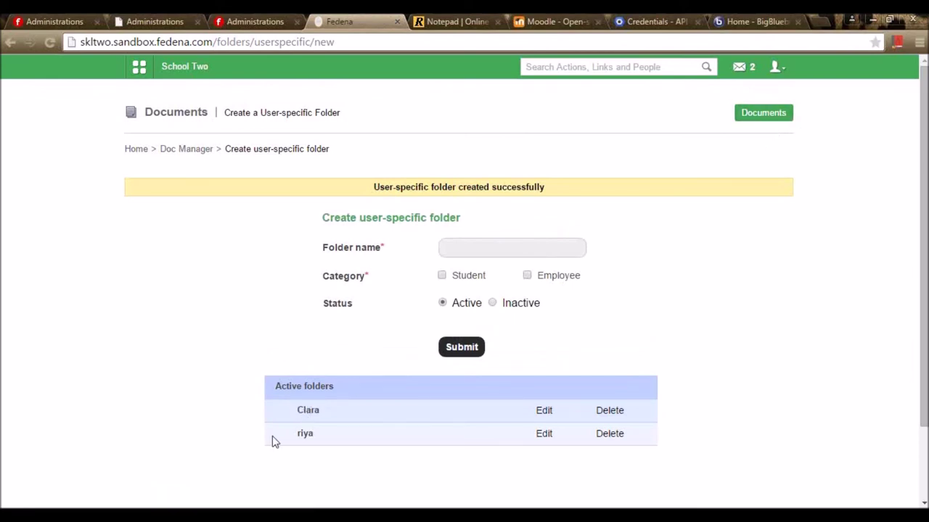
{"action": "left_click", "coordinate": [761, 114]}
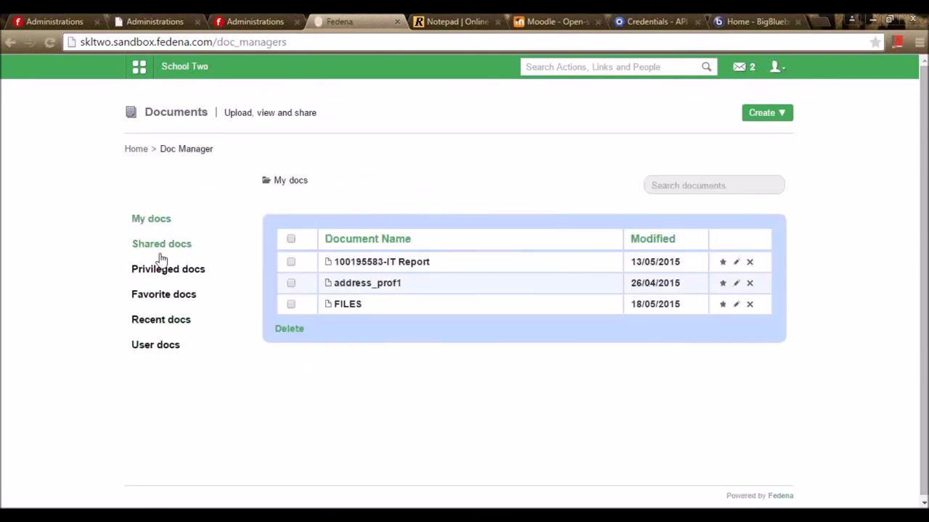
Search User docs for the student by name and open their new folder
{"action": "left_click", "coordinate": [172, 352]}
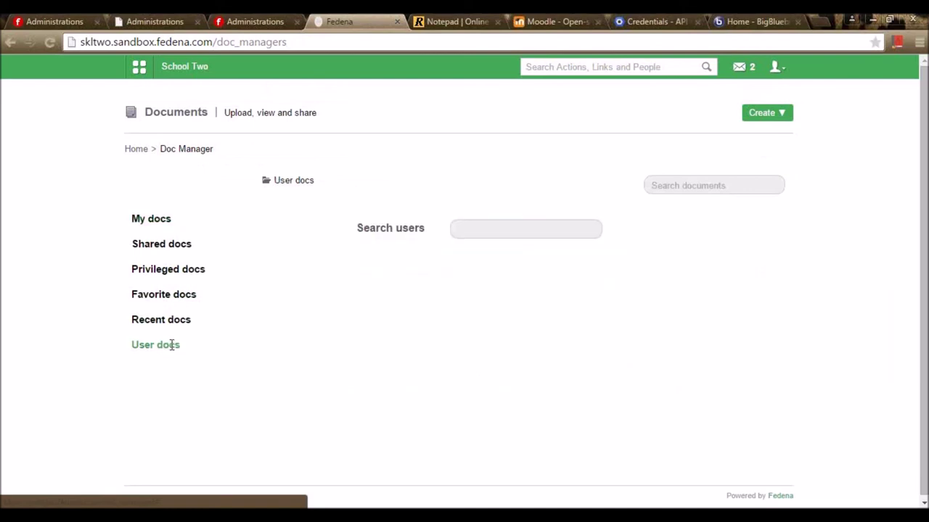
{"action": "left_click", "coordinate": [513, 232]}
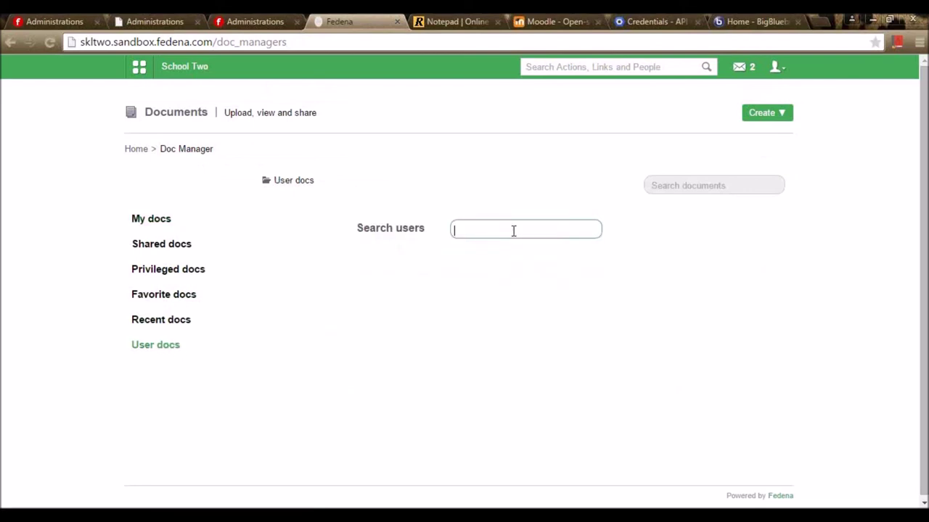
{"action": "type", "text": "n"}
{"action": "key", "text": "BackSpace"}
{"action": "type", "text": "r"}
{"action": "type", "text": "ite"}
{"action": "key", "text": "BackSpace"}
{"action": "key", "text": "BackSpace"}
{"action": "key", "text": "BackSpace"}
{"action": "type", "text": "iya"}
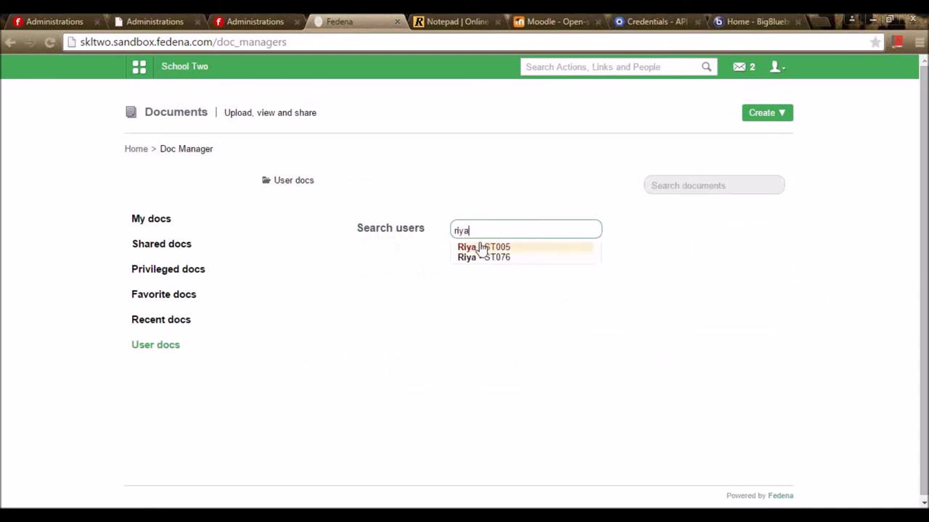
{"action": "left_click", "coordinate": [483, 247]}
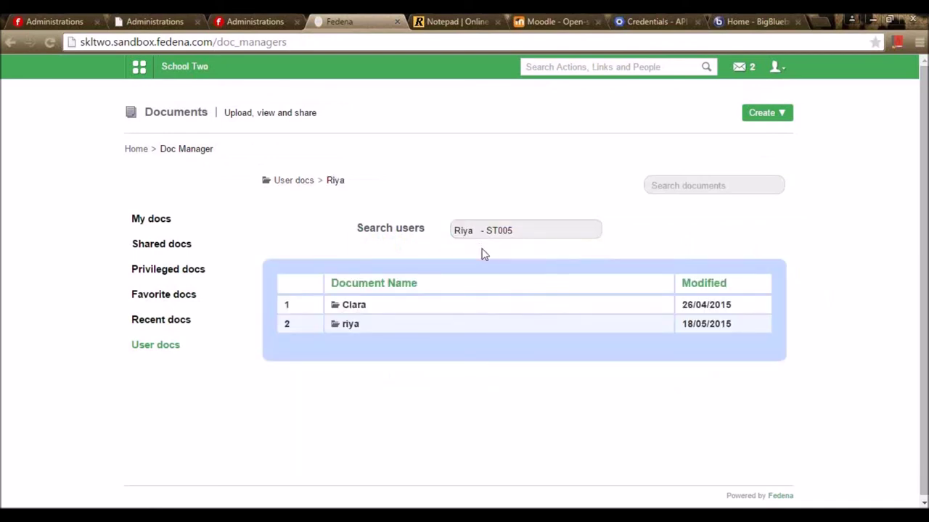
{"action": "left_click", "coordinate": [349, 328]}
Tick off Doc Manager and Email alert in the Notepad checklist, then view School A's plugins
{"action": "left_click", "coordinate": [438, 22]}
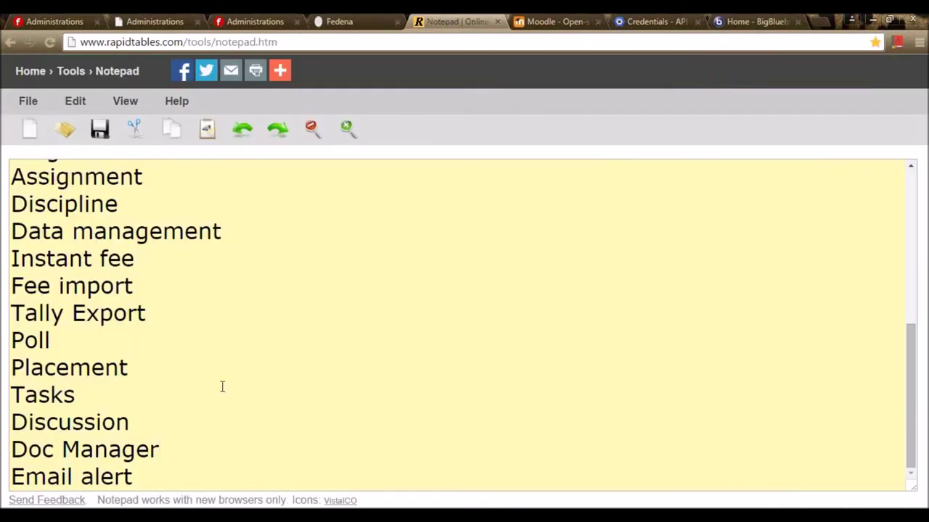
{"action": "left_click", "coordinate": [168, 450]}
{"action": "left_click", "coordinate": [148, 474]}
{"action": "left_click", "coordinate": [233, 20]}
{"action": "left_click", "coordinate": [156, 313]}
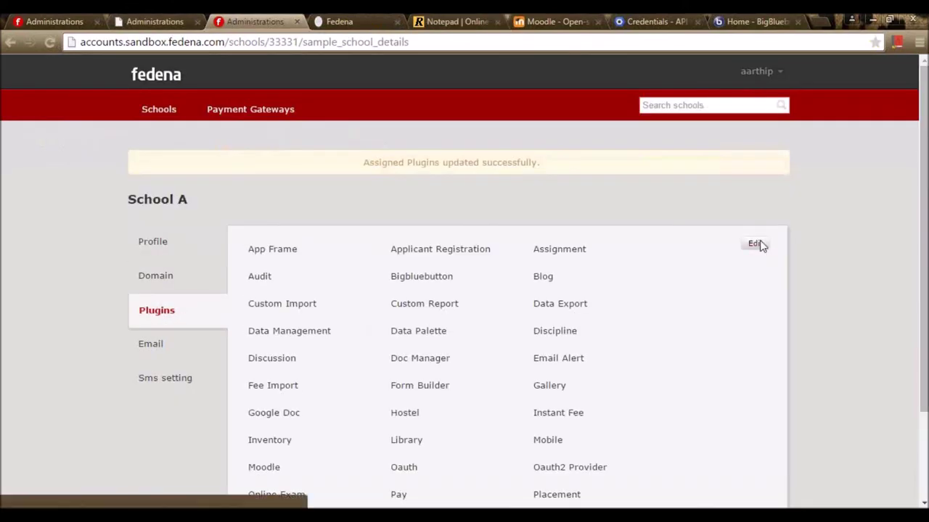
Edit School A's plugins, keep Email Alert ticked and save, then go to School Two's home page
{"action": "left_click", "coordinate": [757, 244]}
{"action": "scroll", "coordinate": [478, 319], "scroll_direction": "down", "scroll_amount": 3}
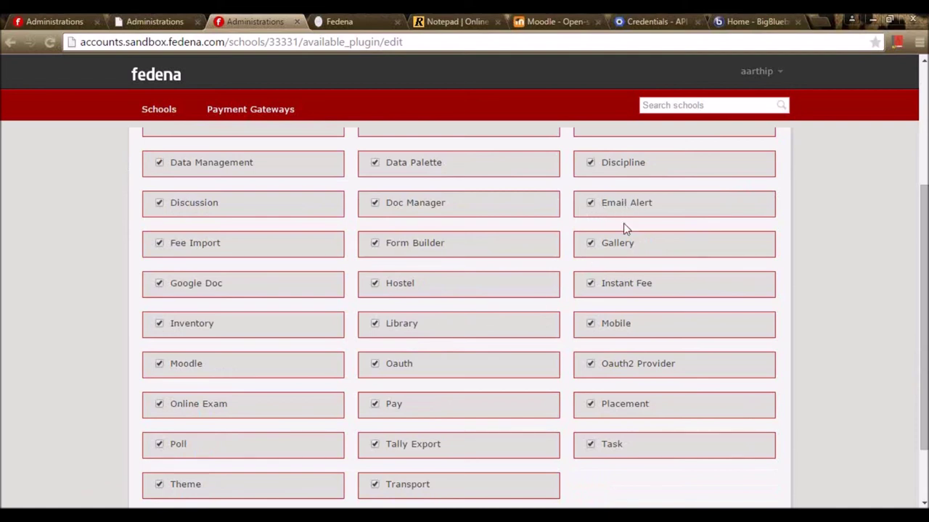
{"action": "scroll", "coordinate": [668, 282], "scroll_direction": "down", "scroll_amount": 2}
{"action": "left_click", "coordinate": [753, 440]}
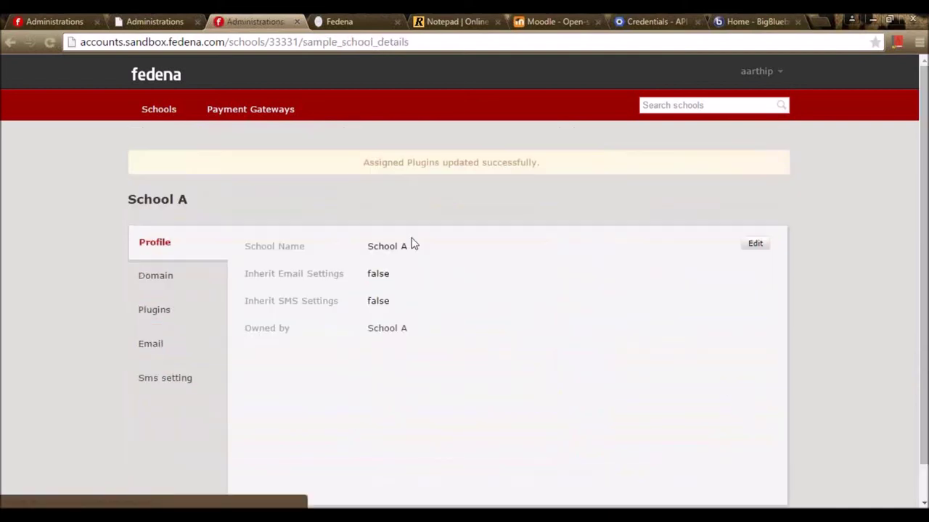
{"action": "left_click", "coordinate": [339, 21]}
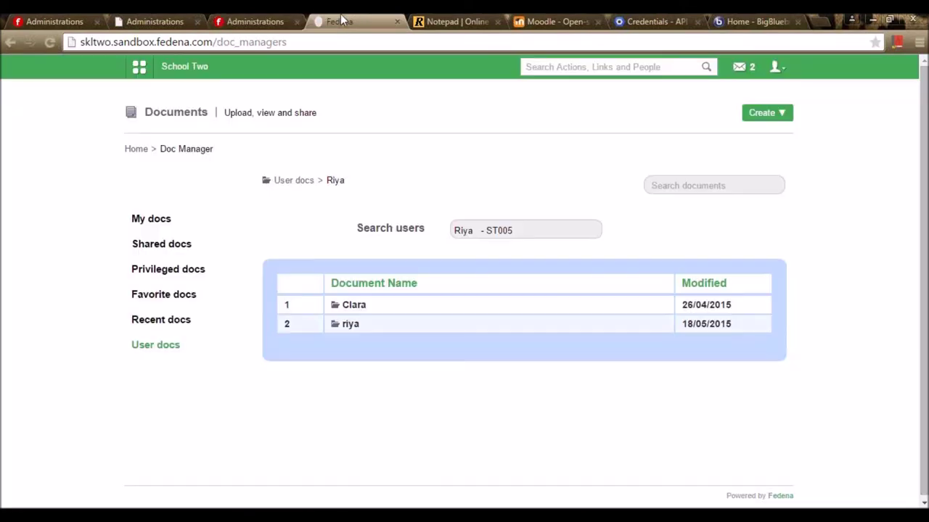
{"action": "left_click", "coordinate": [167, 75]}
Open Fedena's E-mail module from the Collaboration section of the module menu
{"action": "left_click", "coordinate": [139, 67]}
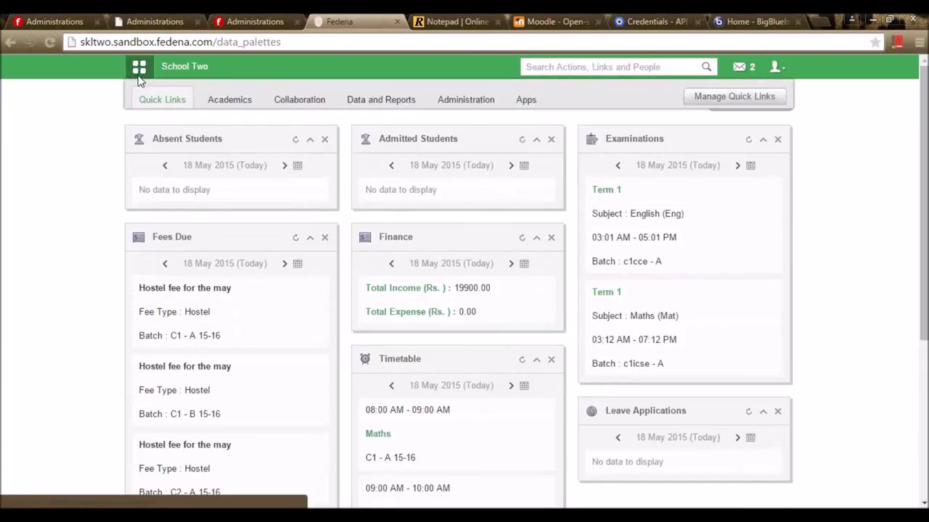
{"action": "left_click", "coordinate": [240, 108]}
{"action": "left_click", "coordinate": [288, 107]}
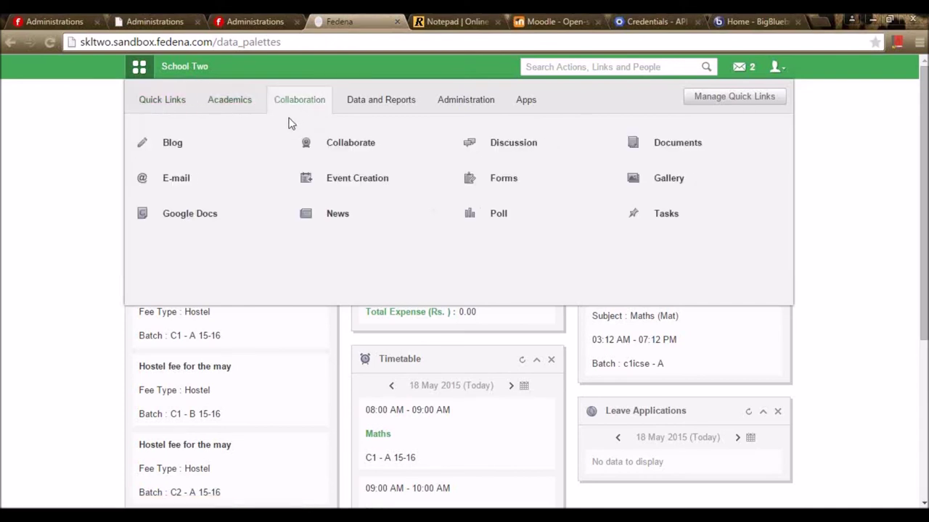
{"action": "left_click", "coordinate": [192, 186]}
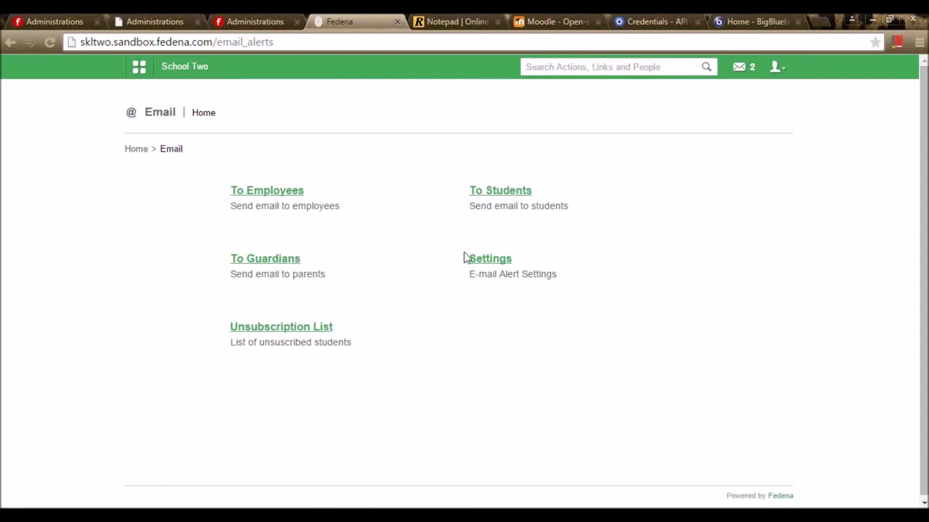
Save e-mail alert settings with Common event creation to Members and Daily wise attendance to Parent checked
{"action": "left_click", "coordinate": [498, 262]}
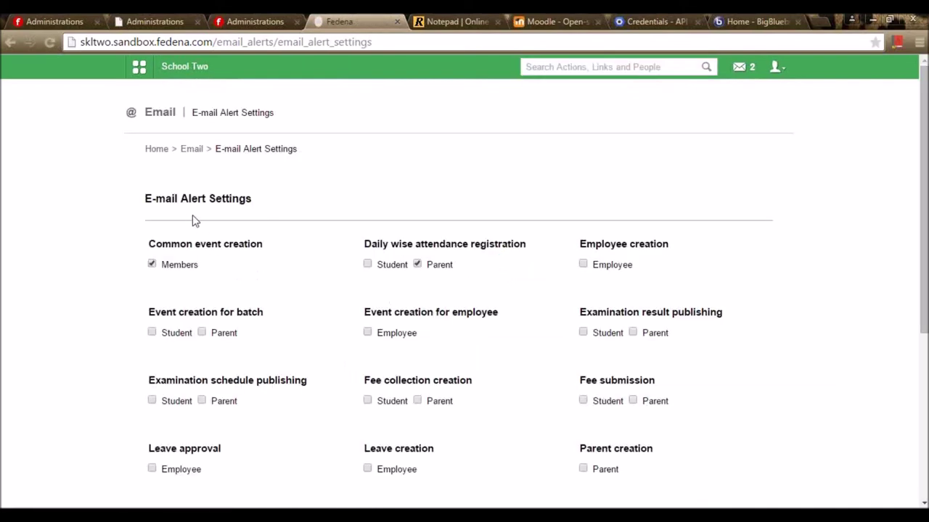
{"action": "scroll", "coordinate": [562, 288], "scroll_direction": "down", "scroll_amount": 3}
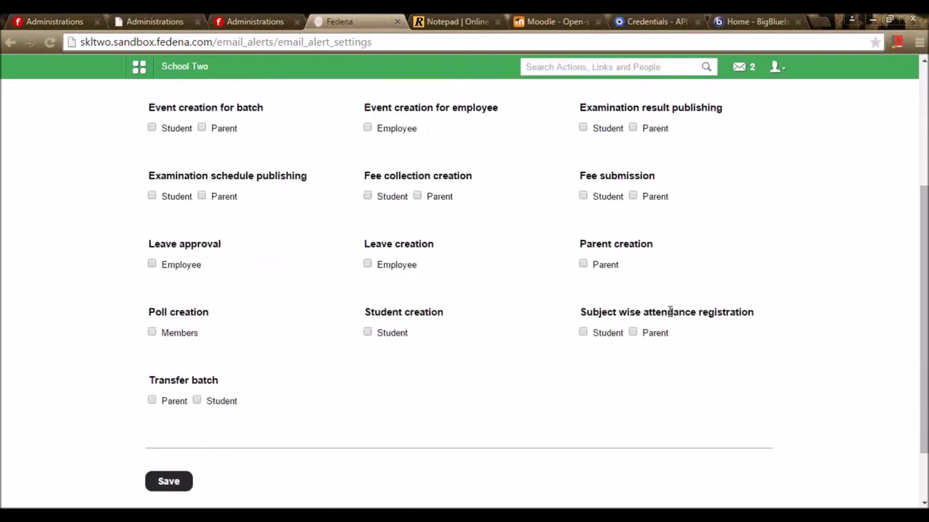
{"action": "scroll", "coordinate": [552, 356], "scroll_direction": "up", "scroll_amount": 3}
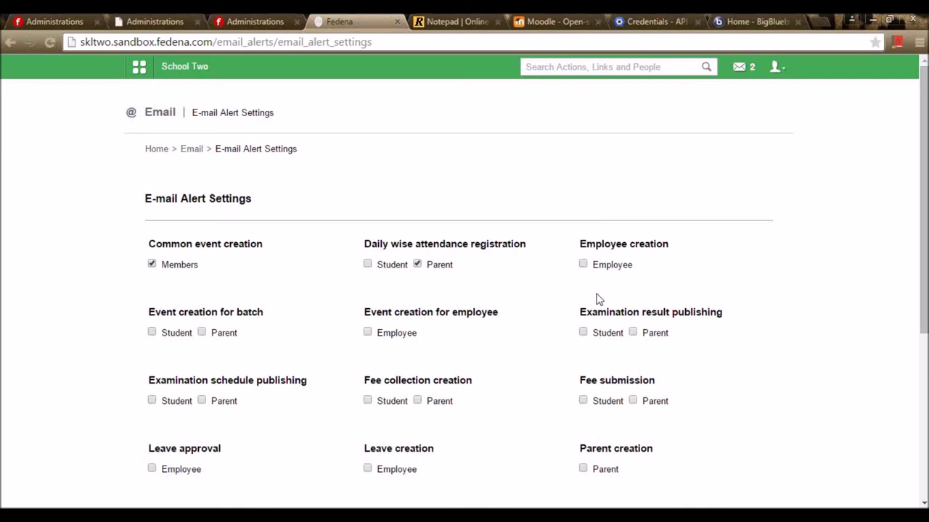
{"action": "scroll", "coordinate": [275, 353], "scroll_direction": "down", "scroll_amount": 2}
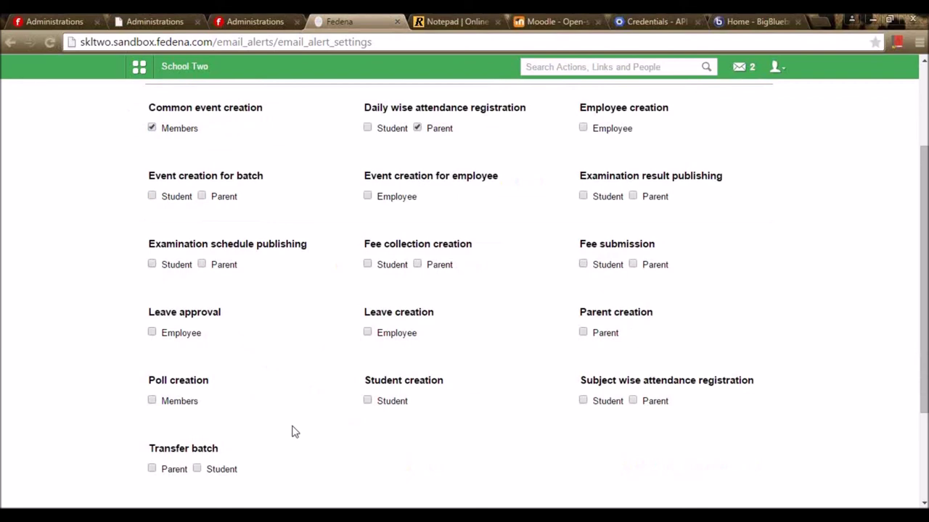
{"action": "scroll", "coordinate": [395, 400], "scroll_direction": "down", "scroll_amount": 1}
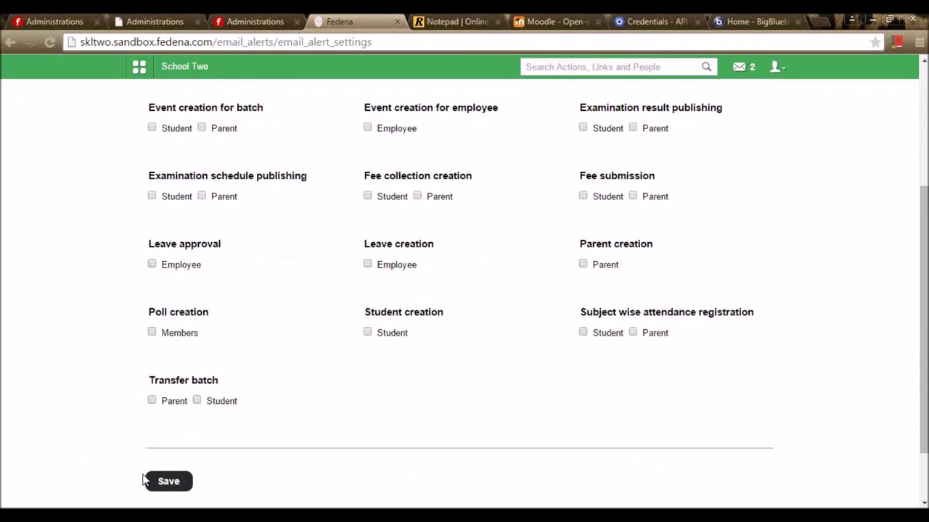
{"action": "left_click", "coordinate": [184, 482]}
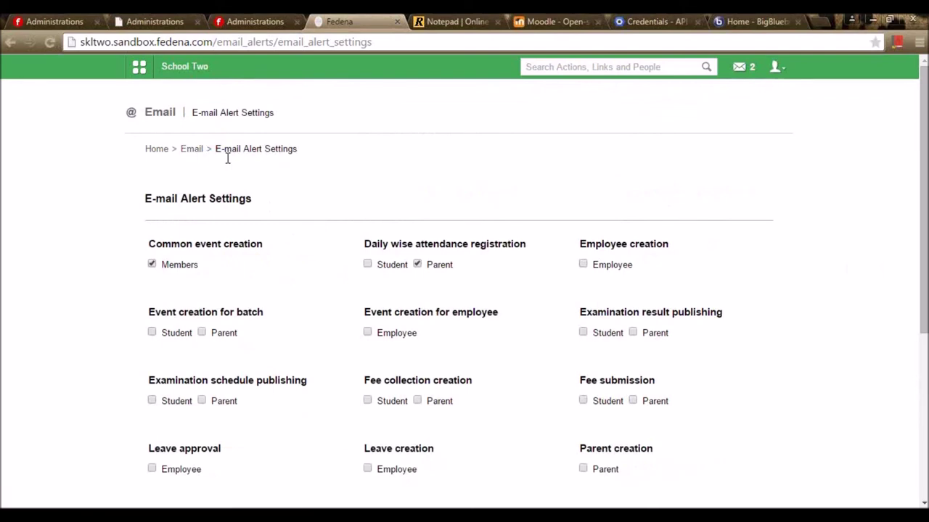
Start an employee email and add all English department employees as recipients
{"action": "left_click_drag", "start_coordinate": [206, 159], "coordinate": [190, 160]}
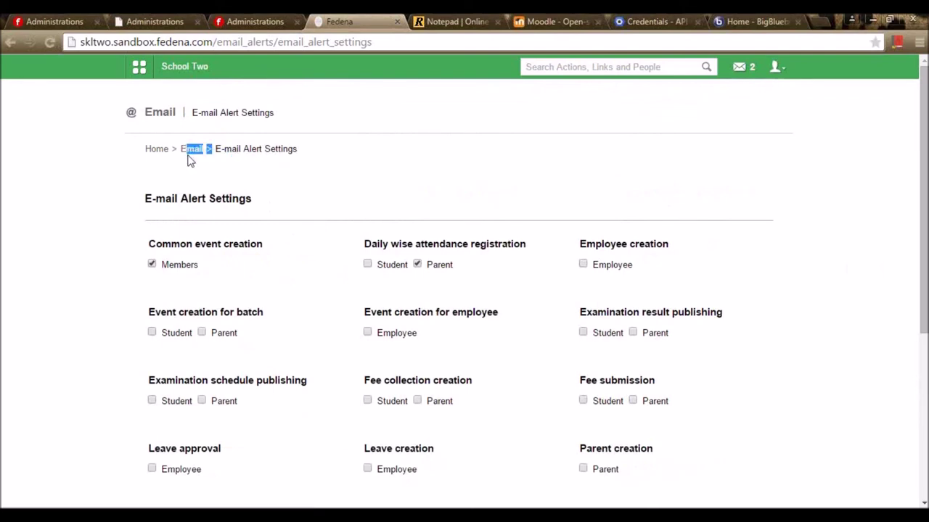
{"action": "left_click", "coordinate": [193, 151]}
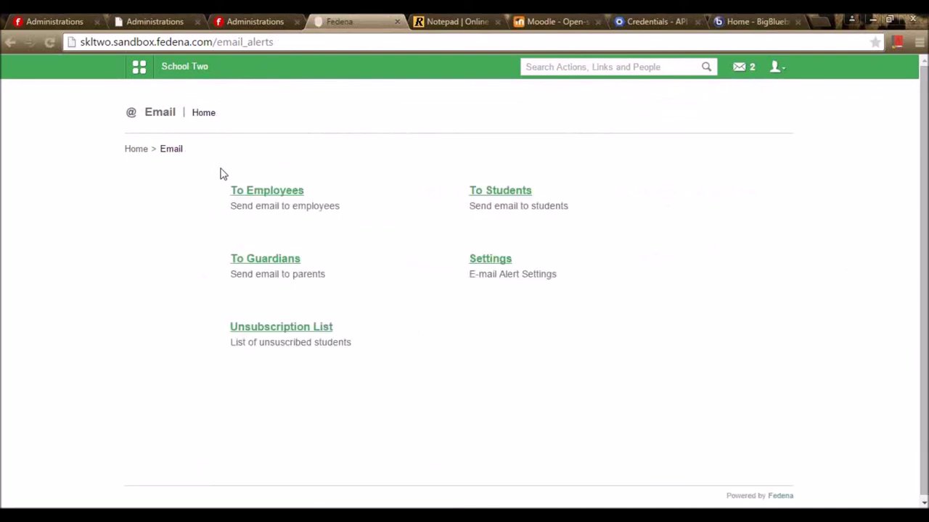
{"action": "left_click", "coordinate": [280, 191]}
{"action": "left_click", "coordinate": [353, 213]}
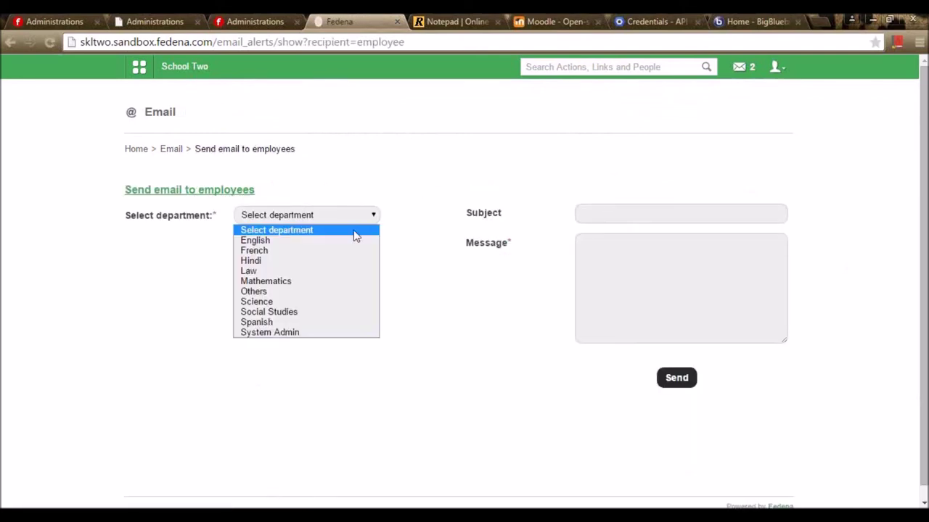
{"action": "left_click", "coordinate": [350, 241]}
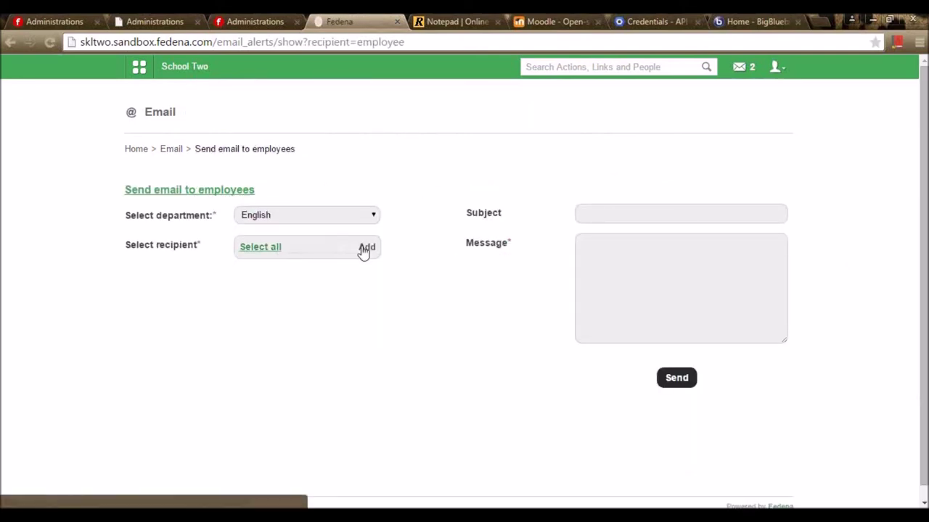
{"action": "left_click", "coordinate": [274, 248]}
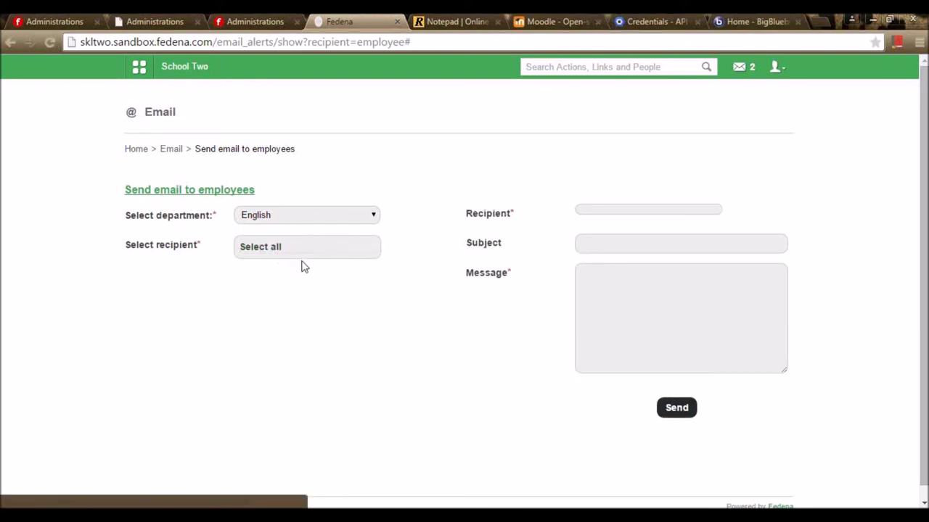
{"action": "left_click", "coordinate": [345, 251]}
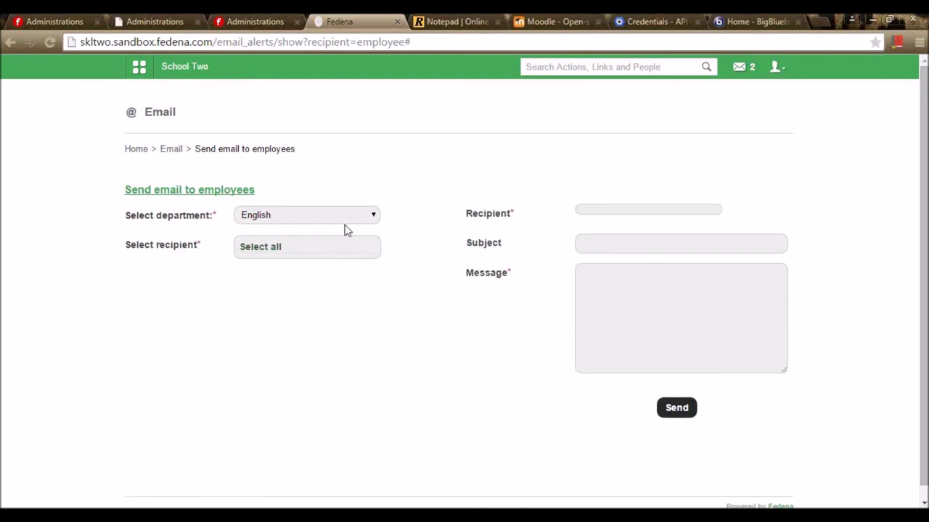
Switch the recipient department to Hindi, then return to the Email home page
{"action": "left_click", "coordinate": [346, 216]}
{"action": "left_click", "coordinate": [346, 260]}
{"action": "left_click_drag", "start_coordinate": [165, 148], "coordinate": [191, 150]}
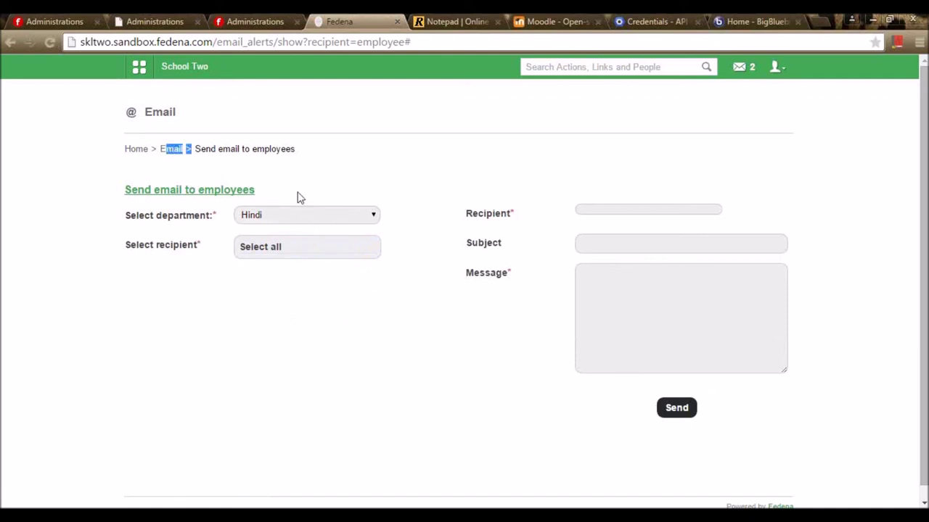
{"action": "left_click", "coordinate": [173, 151]}
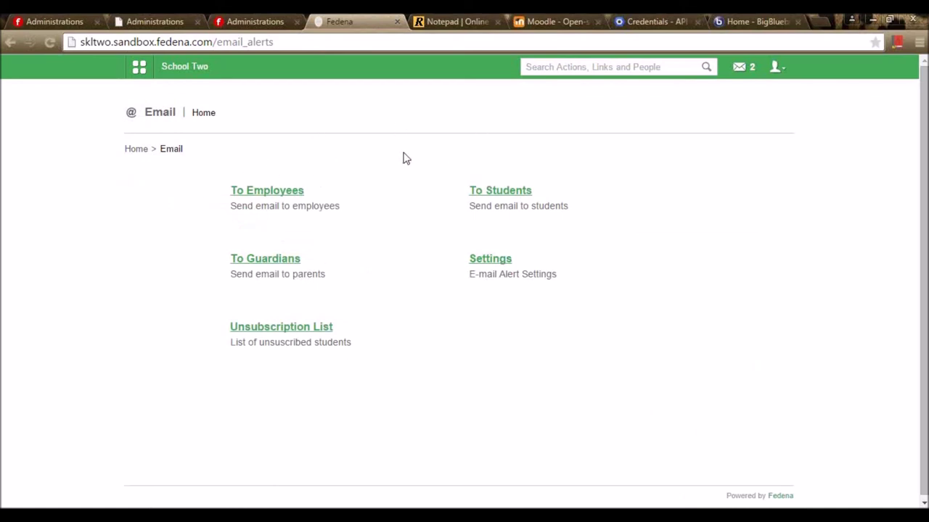
Read the unread 'Meeting for teacher' message in the inbox
{"action": "left_click", "coordinate": [746, 71]}
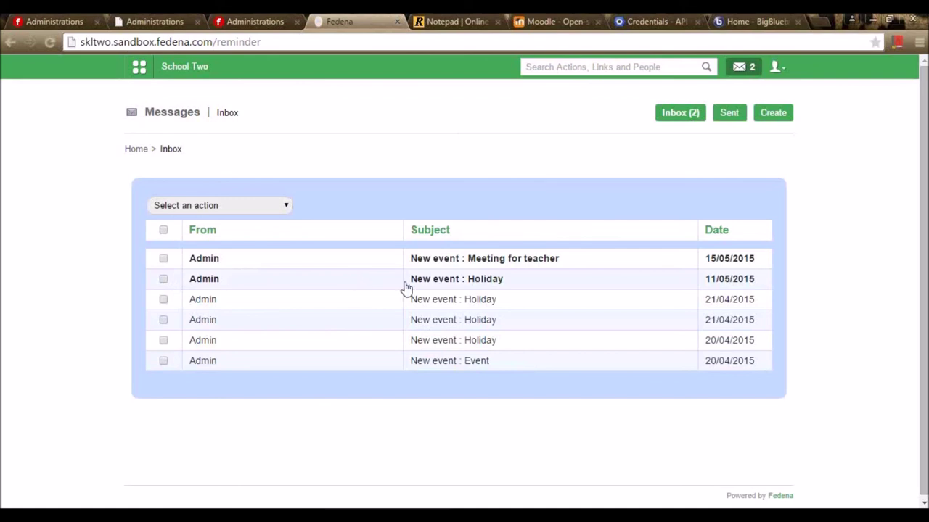
{"action": "left_click", "coordinate": [434, 264]}
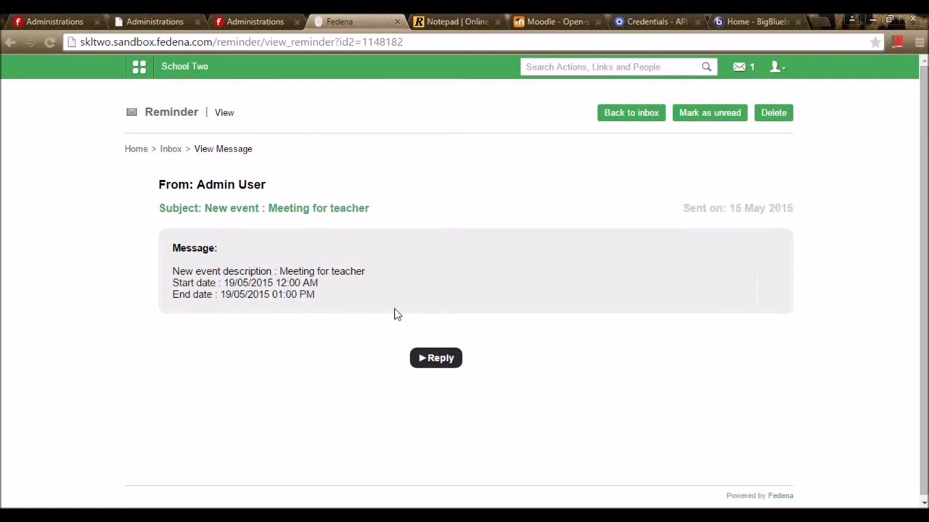
{"action": "left_click", "coordinate": [430, 356]}
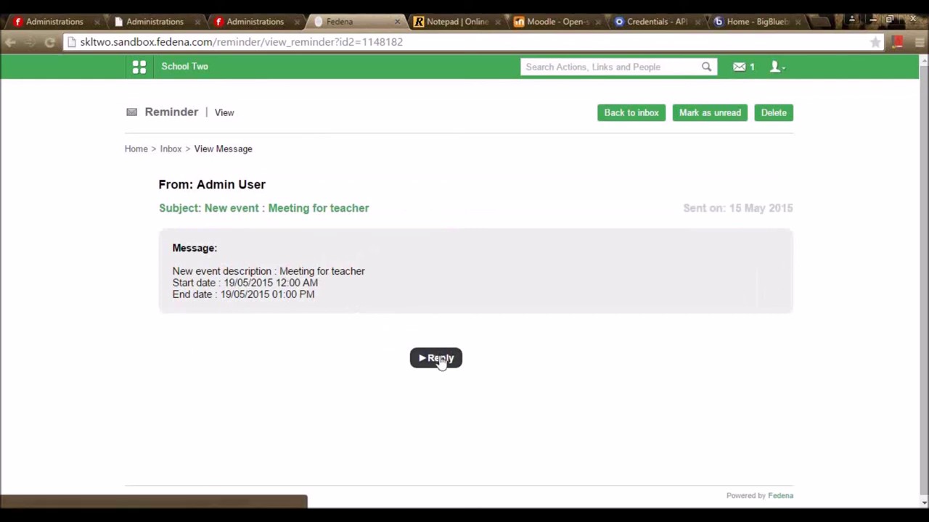
{"action": "left_click", "coordinate": [169, 150]}
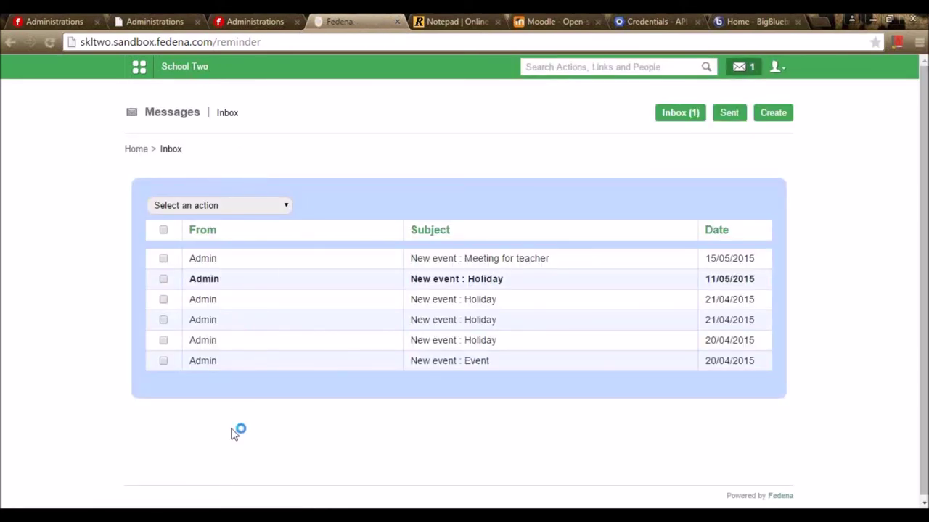
Review the sent messages, then return to the online notepad list after the Email alert line
{"action": "left_click", "coordinate": [730, 117]}
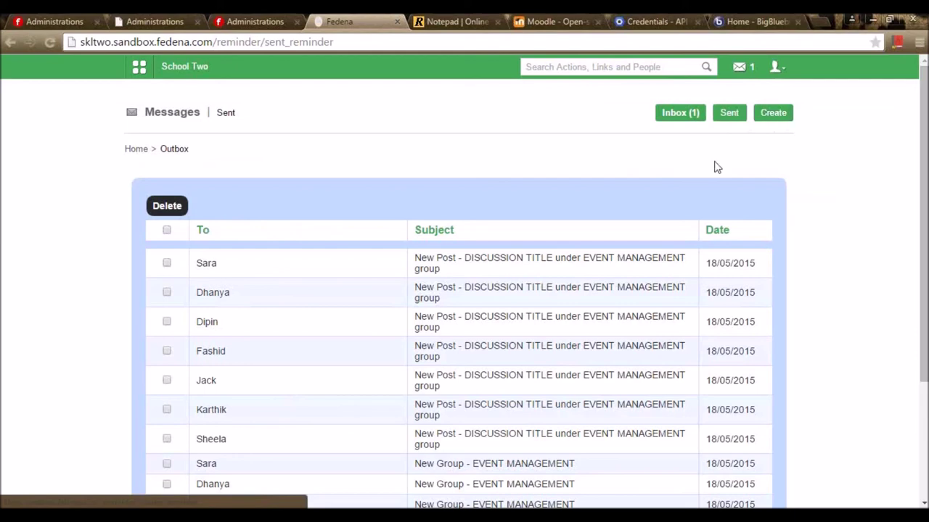
{"action": "scroll", "coordinate": [559, 196], "scroll_direction": "down", "scroll_amount": 2}
{"action": "scroll", "coordinate": [558, 218], "scroll_direction": "up", "scroll_amount": 2}
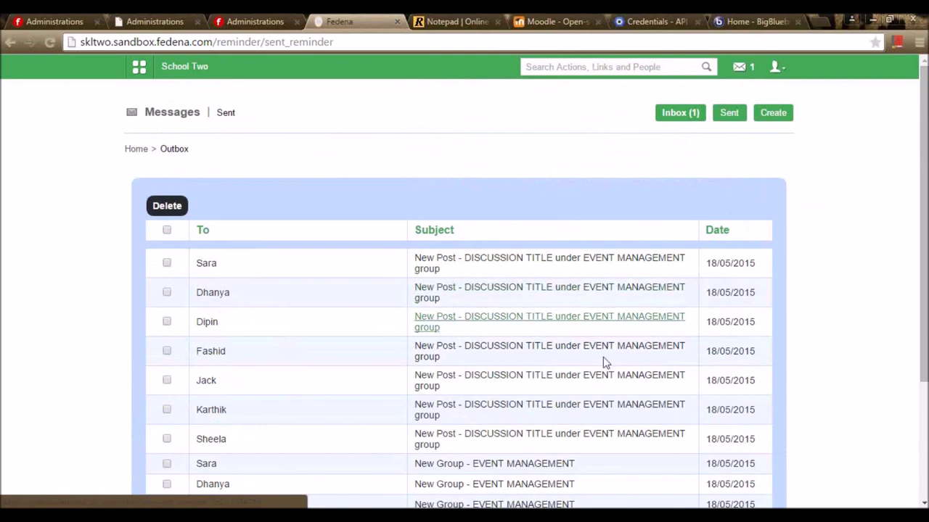
{"action": "left_click", "coordinate": [182, 66]}
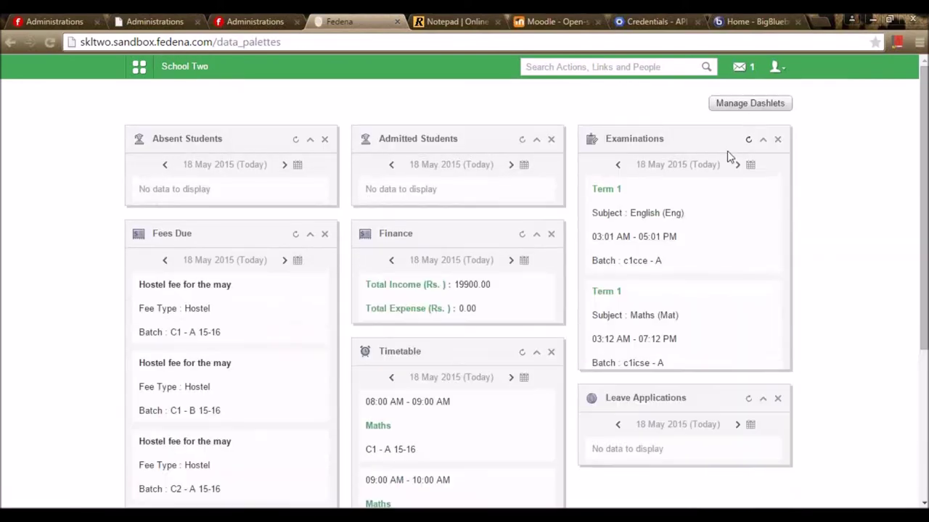
{"action": "left_click", "coordinate": [450, 22]}
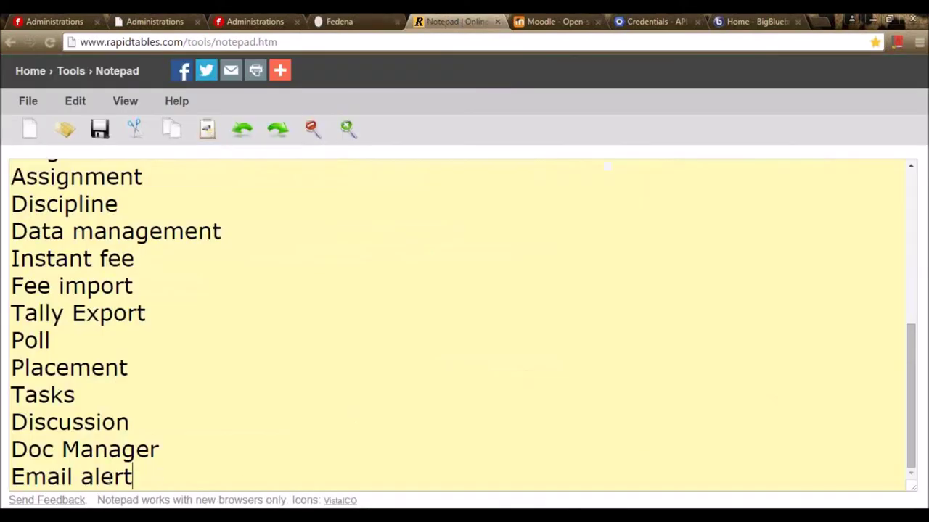
{"action": "left_click", "coordinate": [151, 479]}
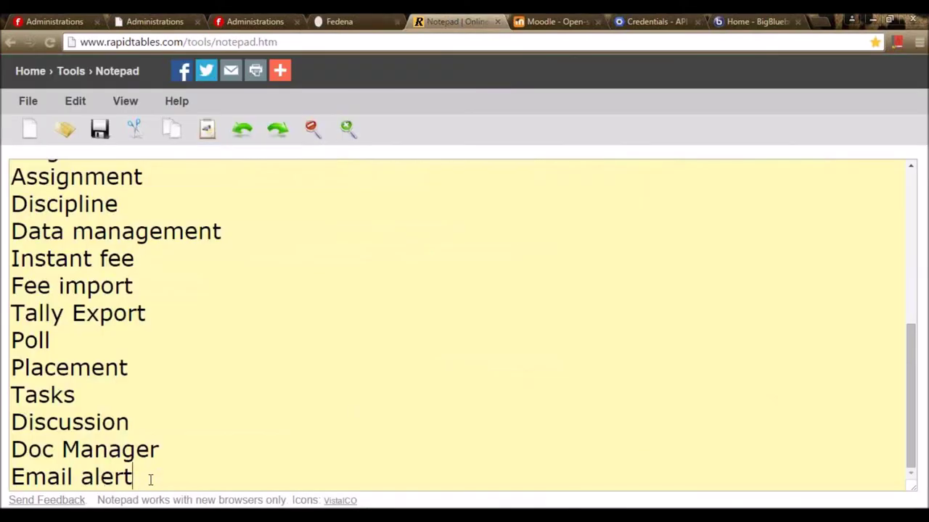